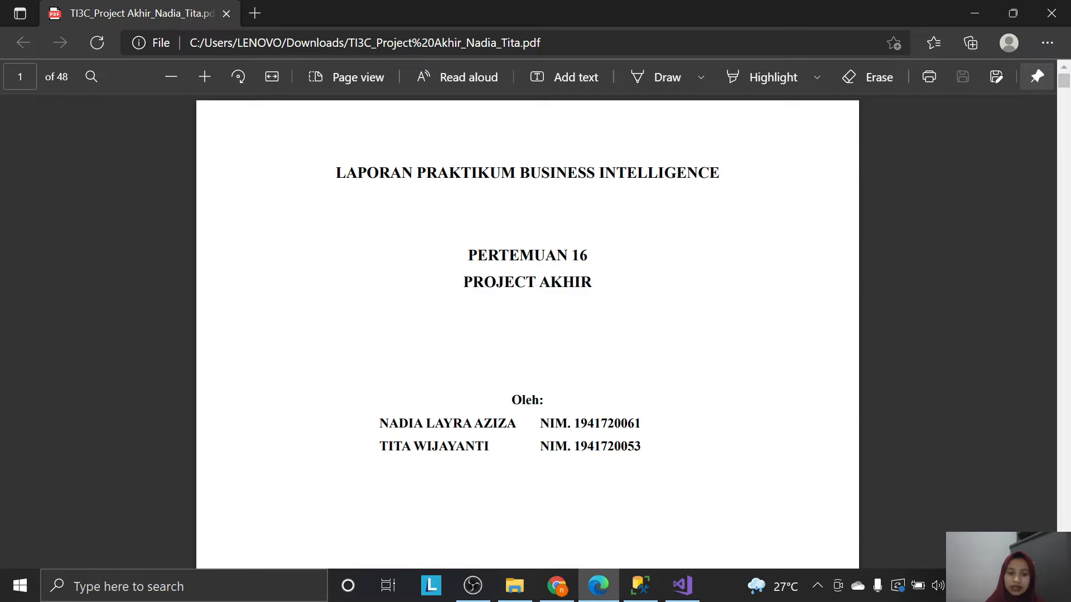
# Read the report's Pendahuluan and Mendapatkan Raw Data sections, and view jade.bak in the BI source folder on Google Drive.
pyautogui.scroll(-10, 655, 435)
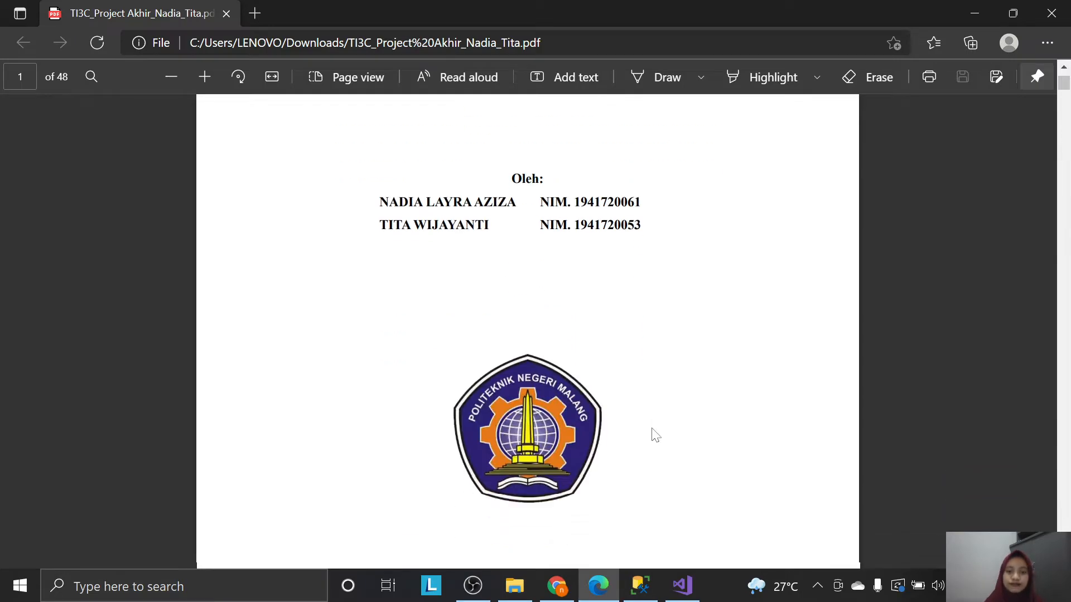
pyautogui.scroll(-1, 655, 427)
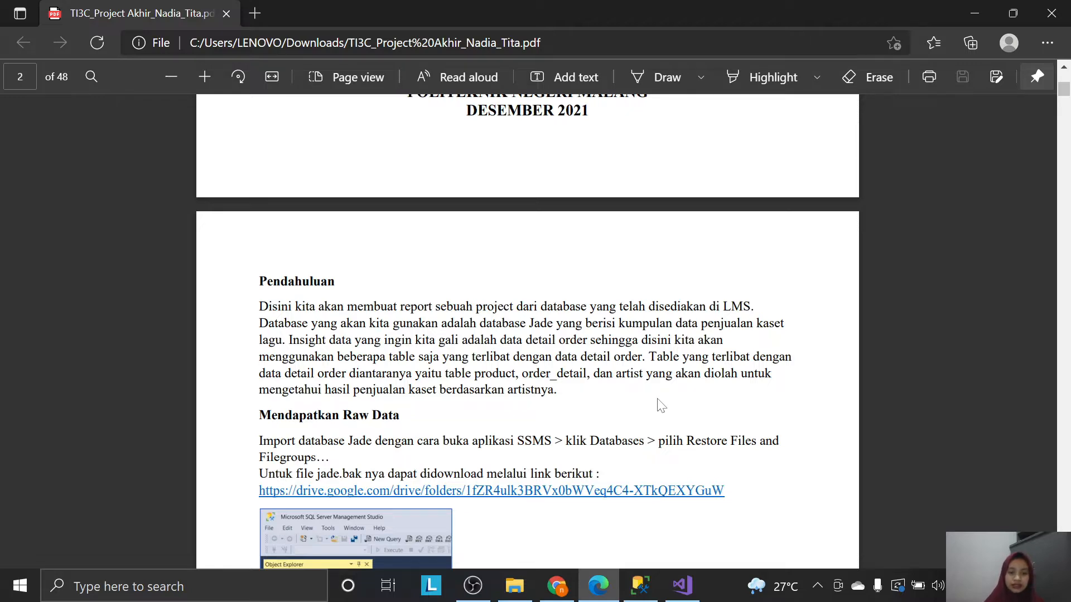
pyautogui.scroll(-3, 669, 403)
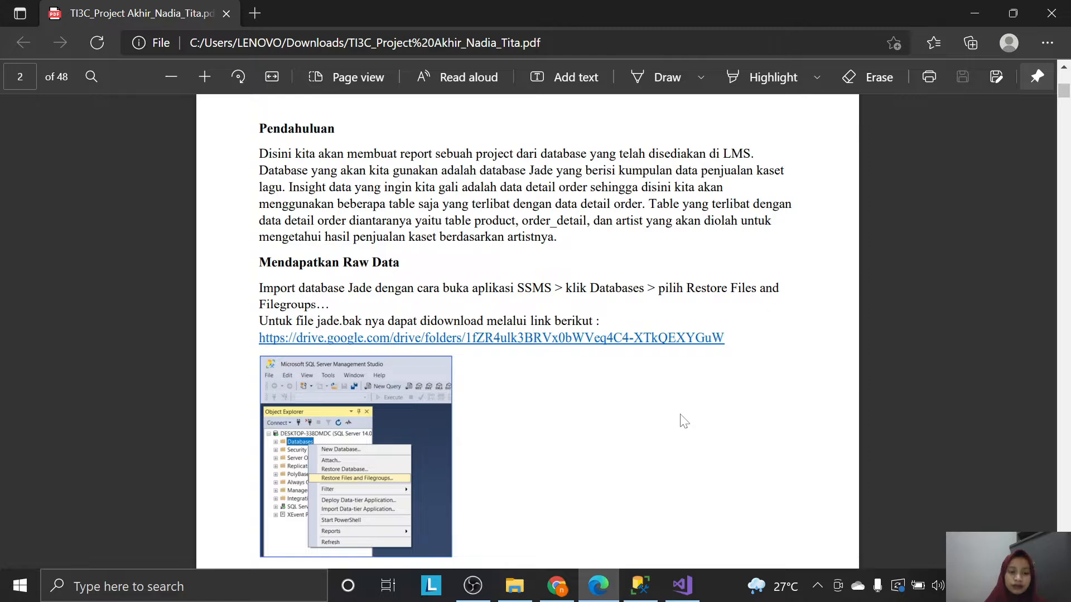
pyautogui.scroll(-2, 638, 422)
pyautogui.scroll(-2, 648, 431)
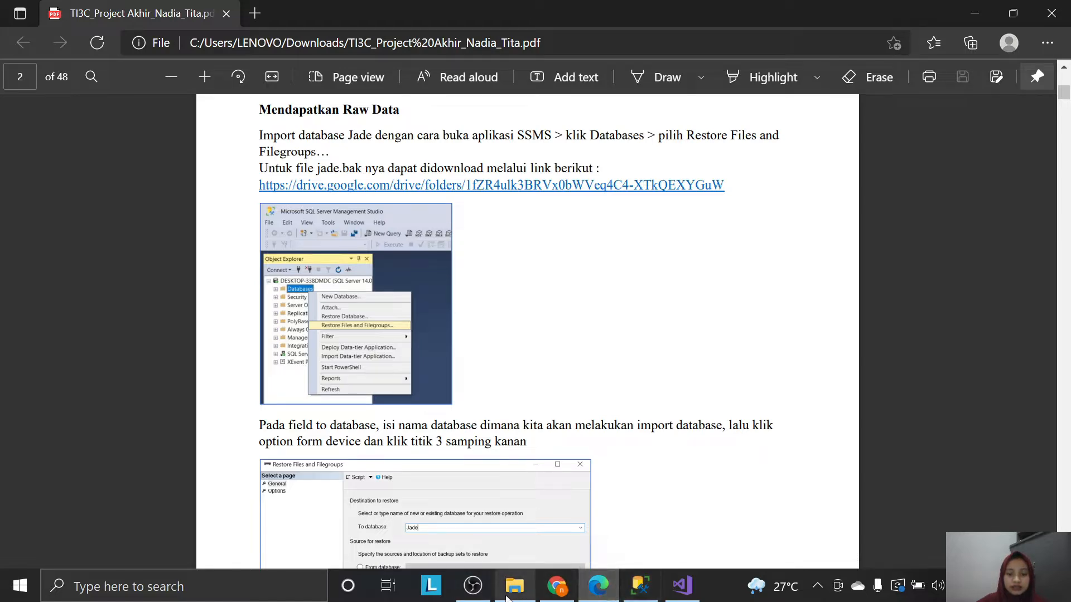
pyautogui.click(556, 586)
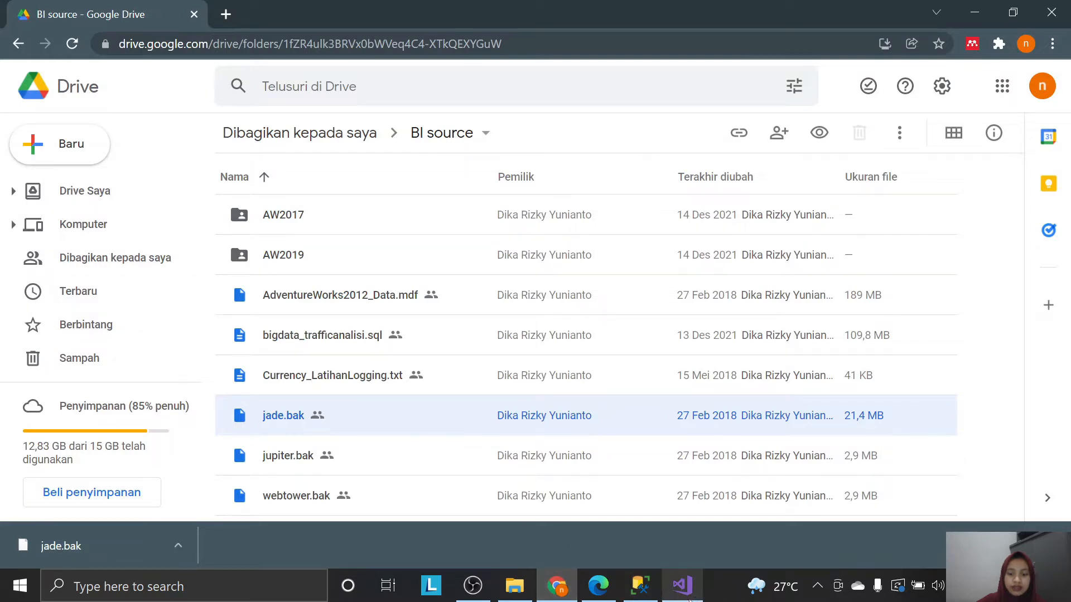
pyautogui.click(598, 586)
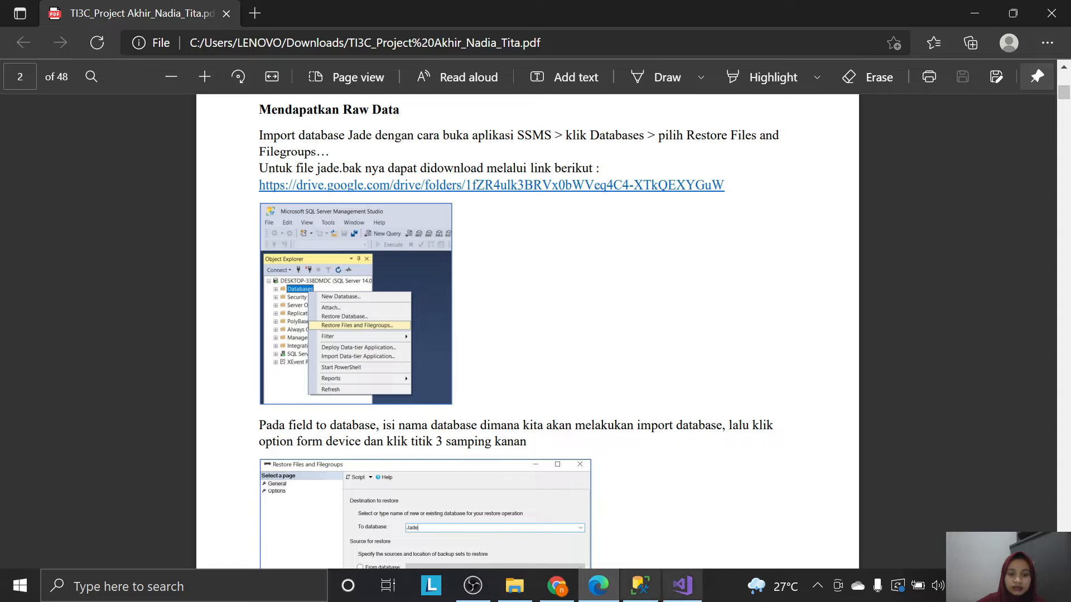
# Switch to SQL Server Management Studio and connect to the local Database Engine with Windows Authentication.
pyautogui.click(640, 586)
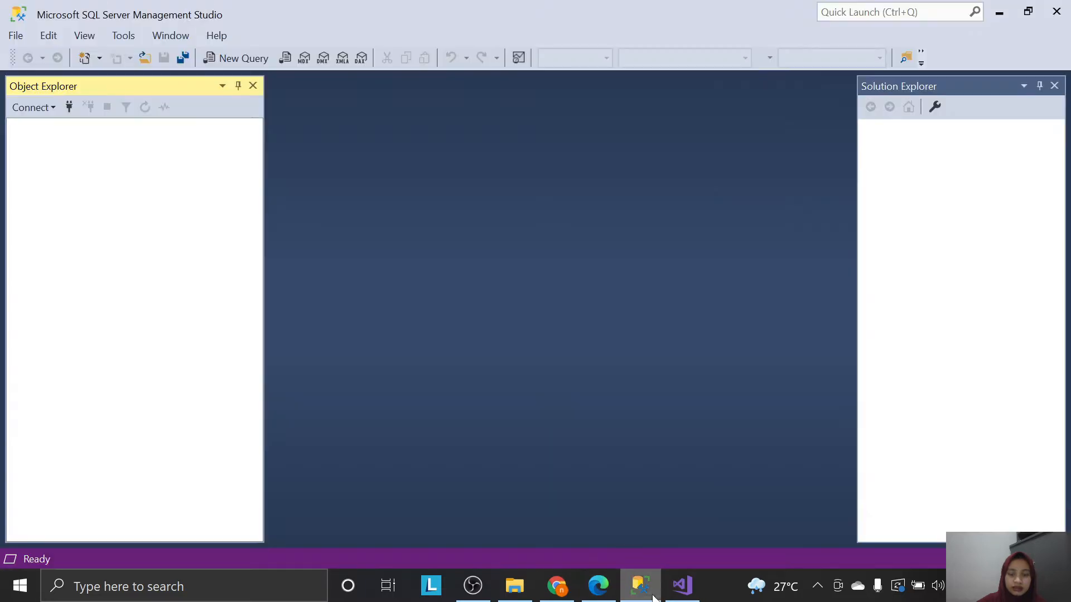
pyautogui.click(69, 109)
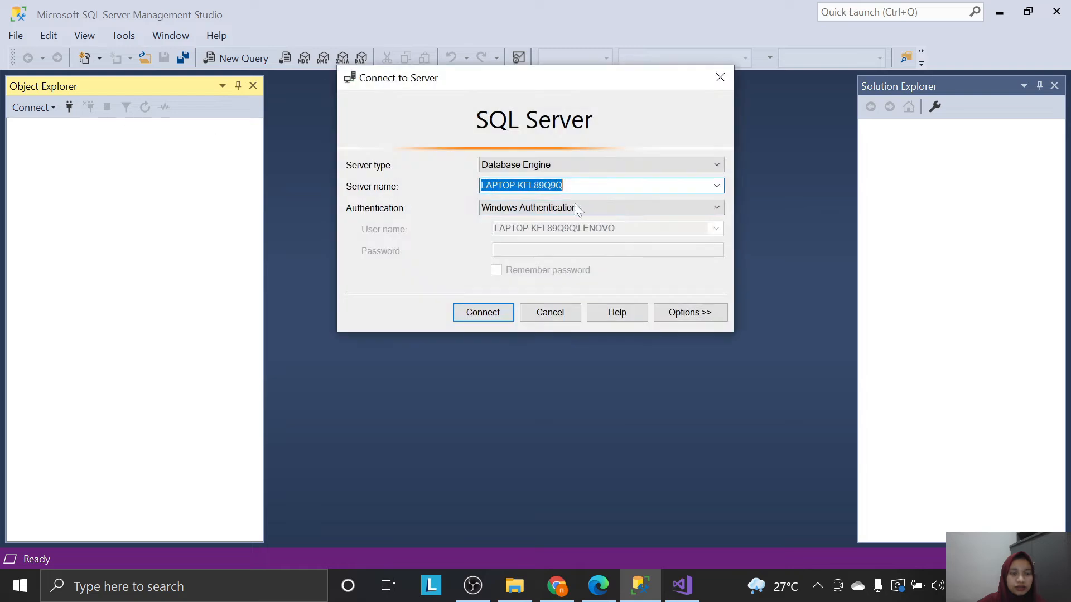
pyautogui.click(503, 316)
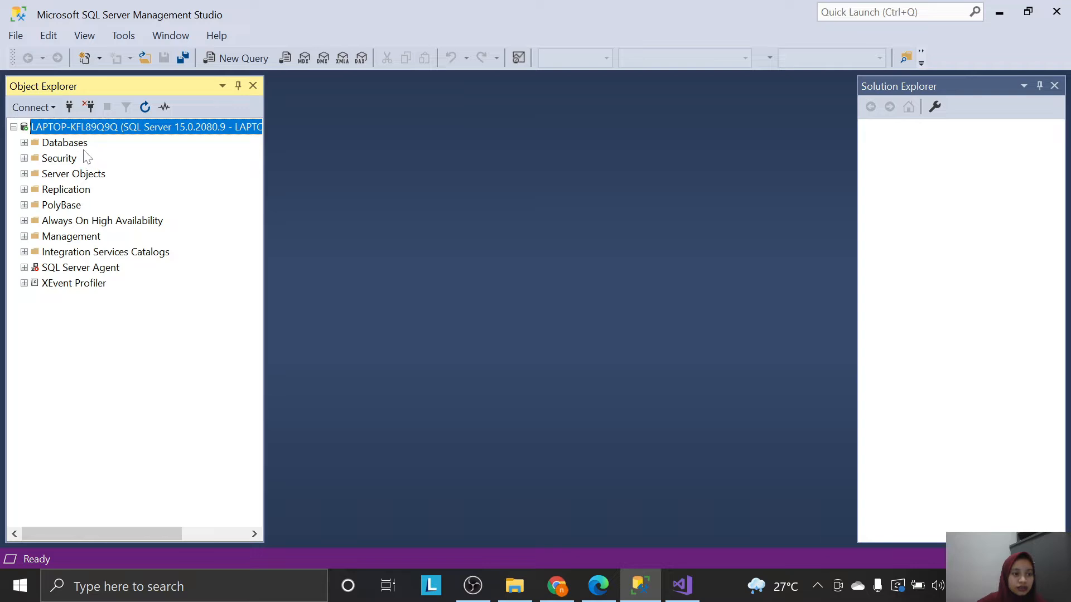
# Start a Restore Files and Filegroups operation with Jade as the destination database and a device as the source.
pyautogui.click(85, 147)
pyautogui.rightClick(95, 150)
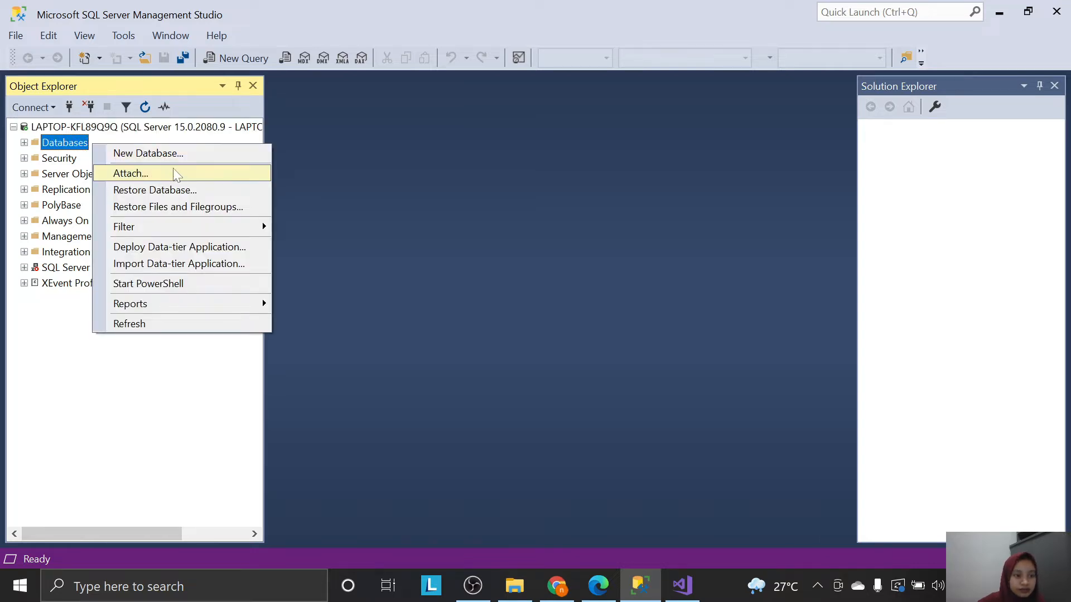
pyautogui.click(249, 208)
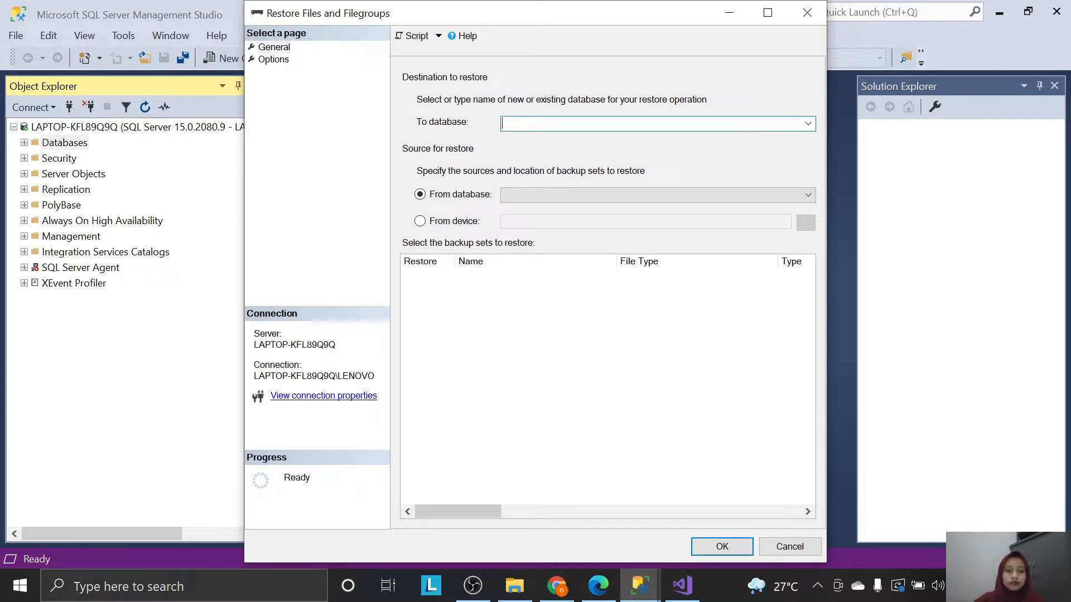
pyautogui.press('capslock')
pyautogui.write('Jade')
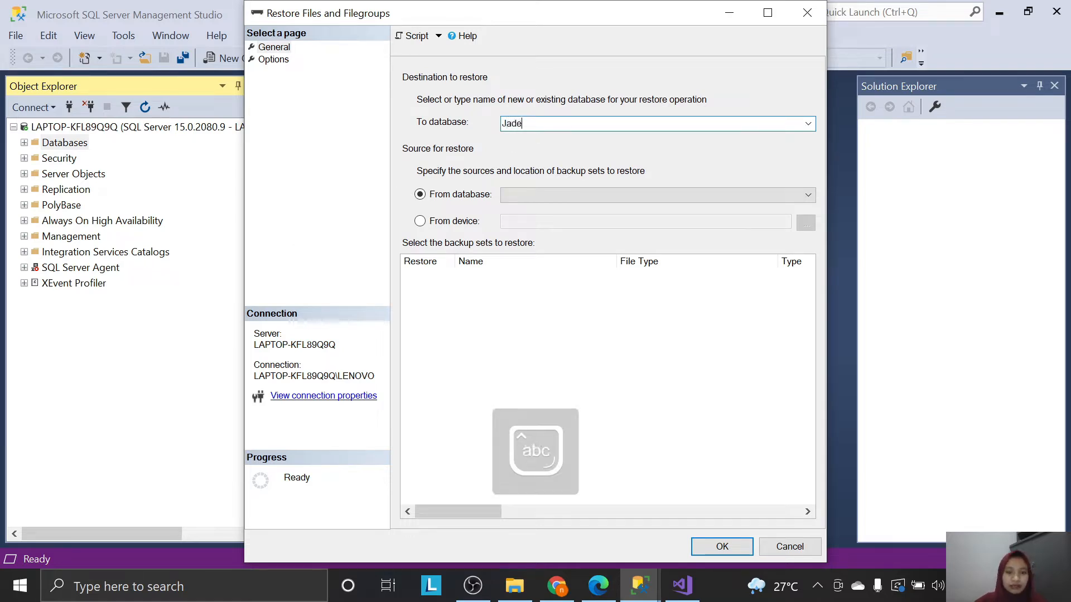
pyautogui.click(421, 221)
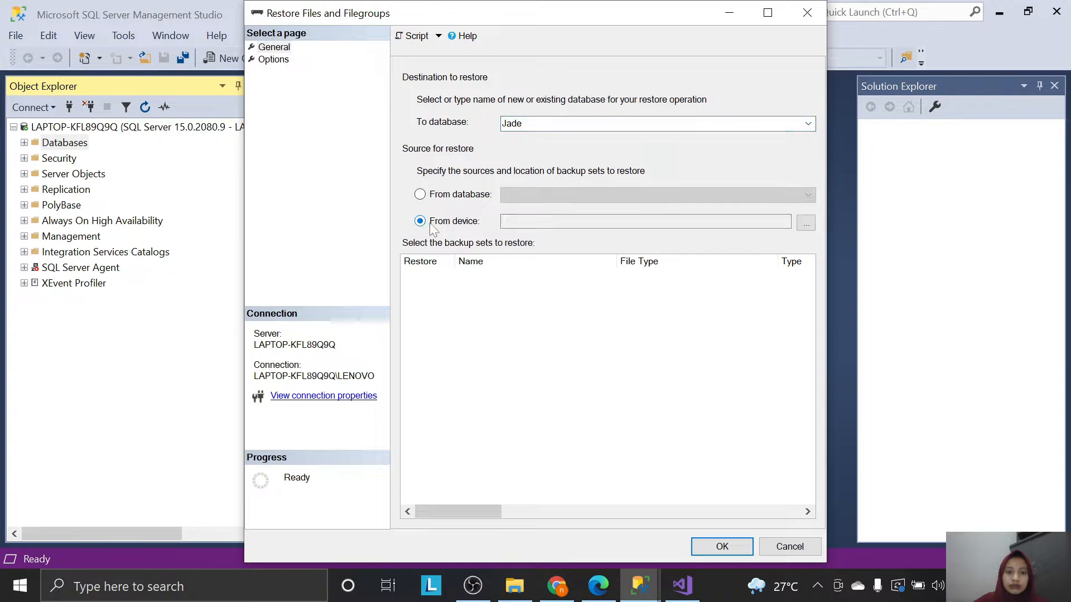
# Add D:\SEMESTER 5\Business Intelligence\Project Akhir\jade.bak as the backup media for the restore.
pyautogui.click(806, 223)
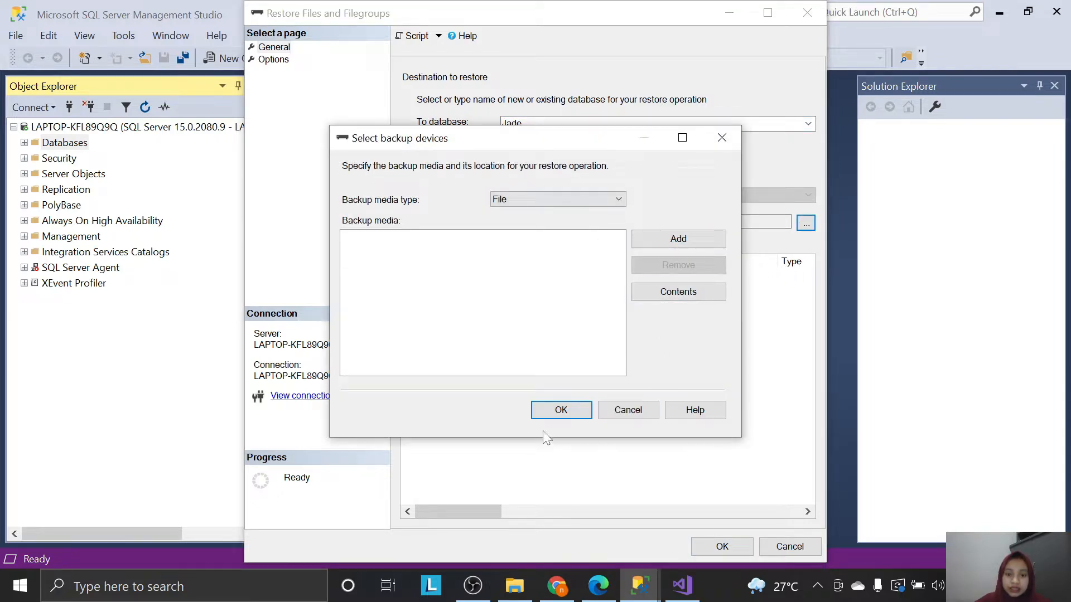
pyautogui.click(660, 239)
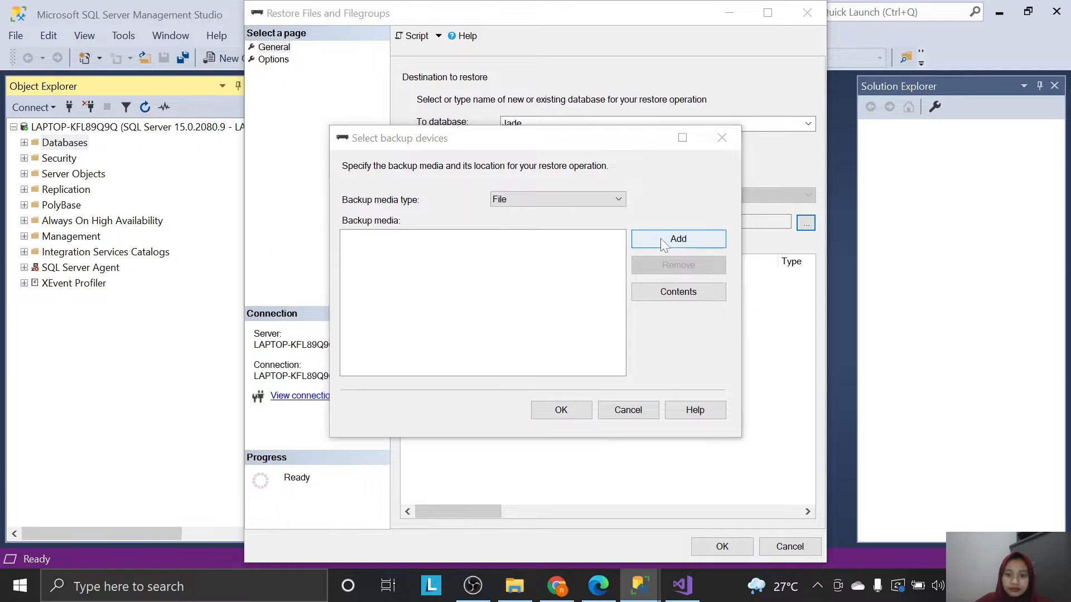
pyautogui.scroll(-15, 324, 352)
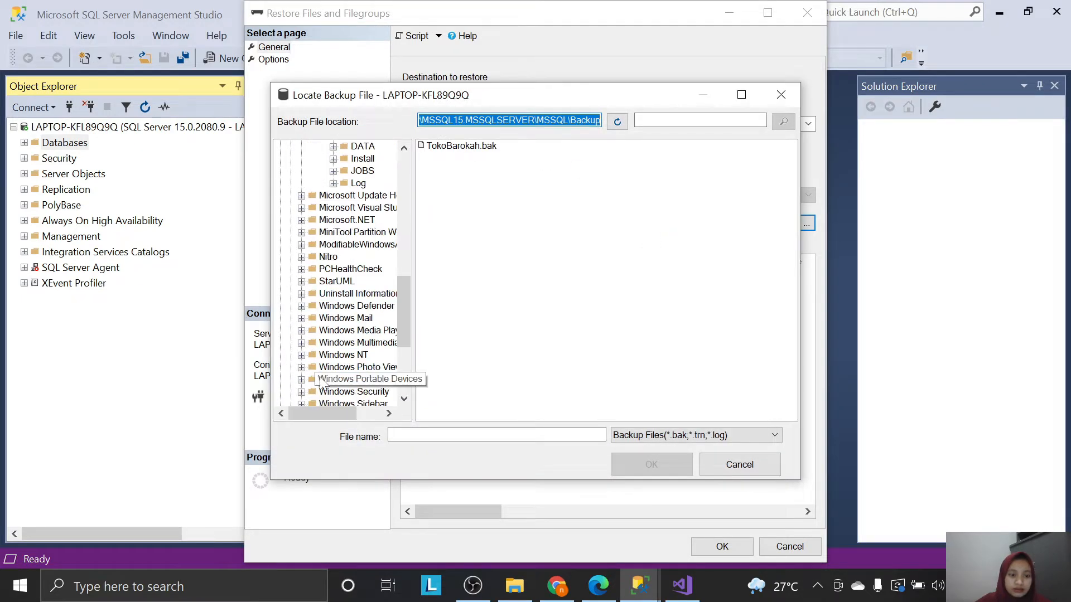
pyautogui.doubleClick(301, 380)
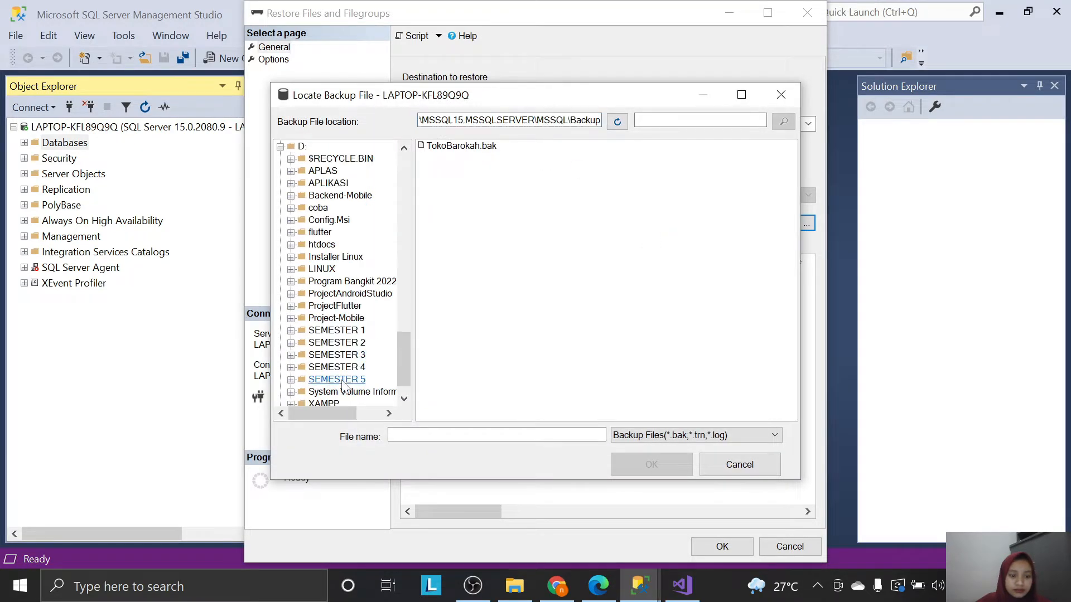
pyautogui.doubleClick(337, 383)
pyautogui.doubleClick(468, 157)
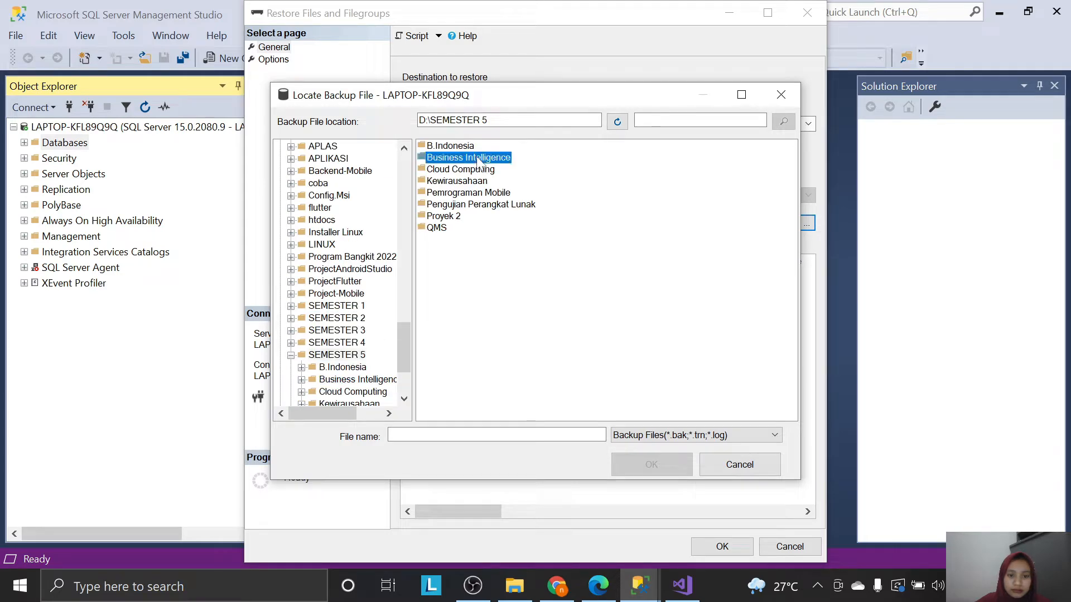
pyautogui.click(473, 290)
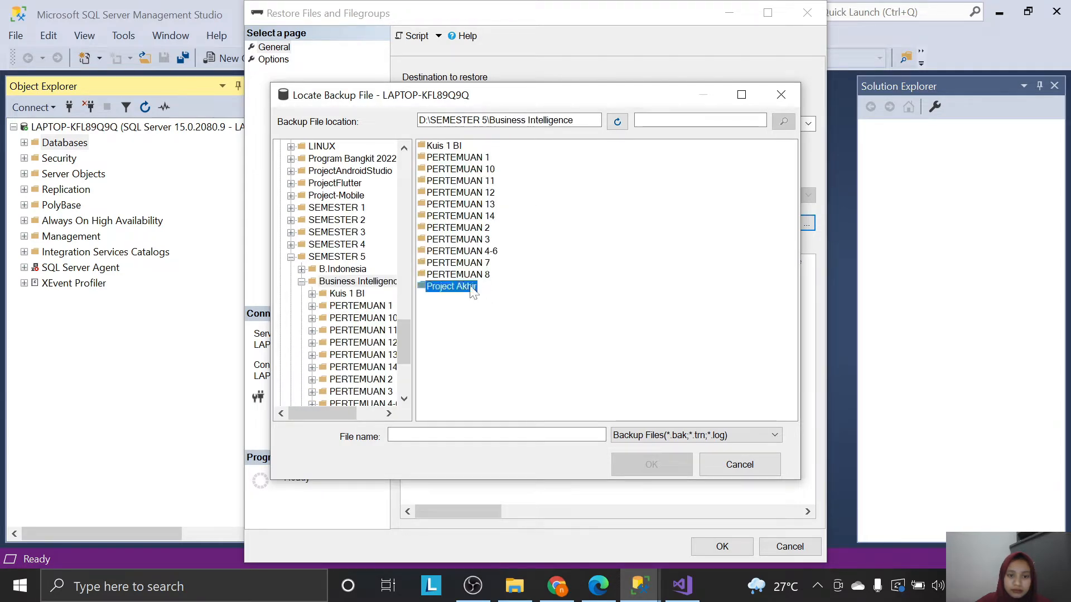
pyautogui.doubleClick(468, 290)
pyautogui.click(442, 148)
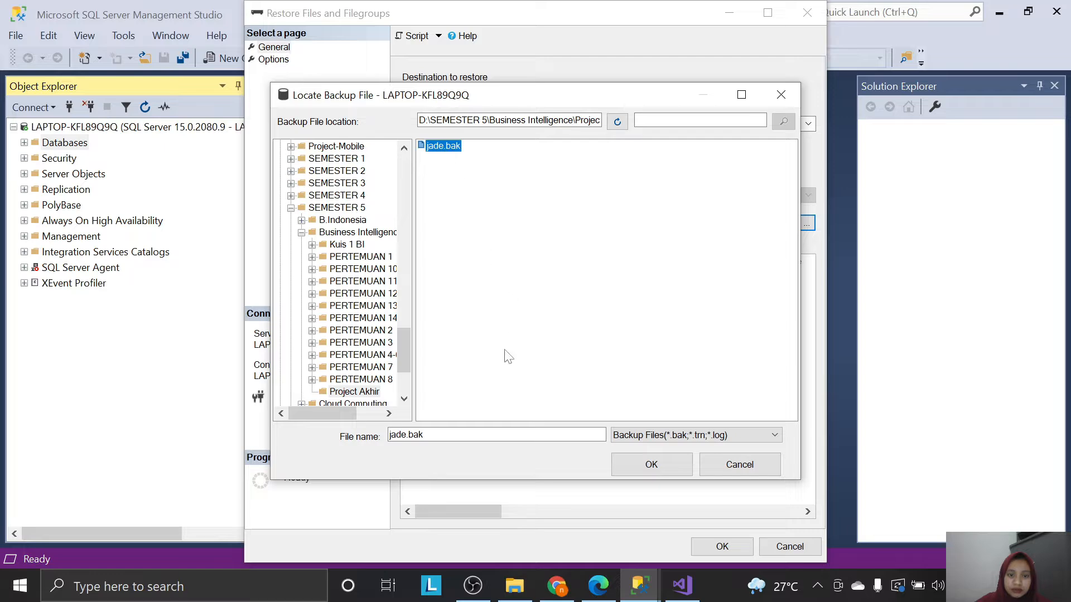
pyautogui.click(674, 466)
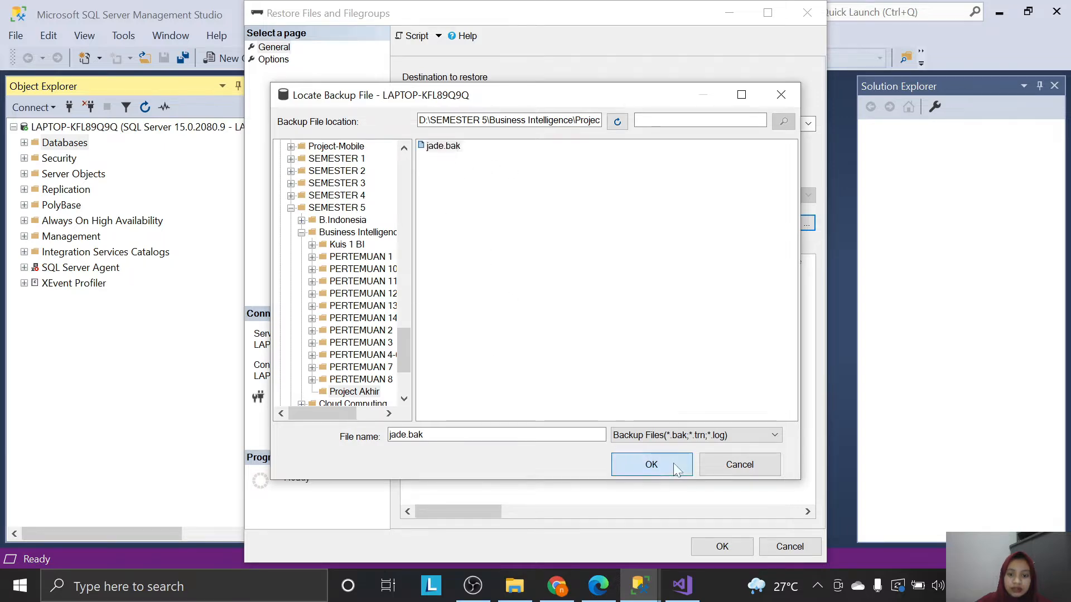
pyautogui.click(560, 409)
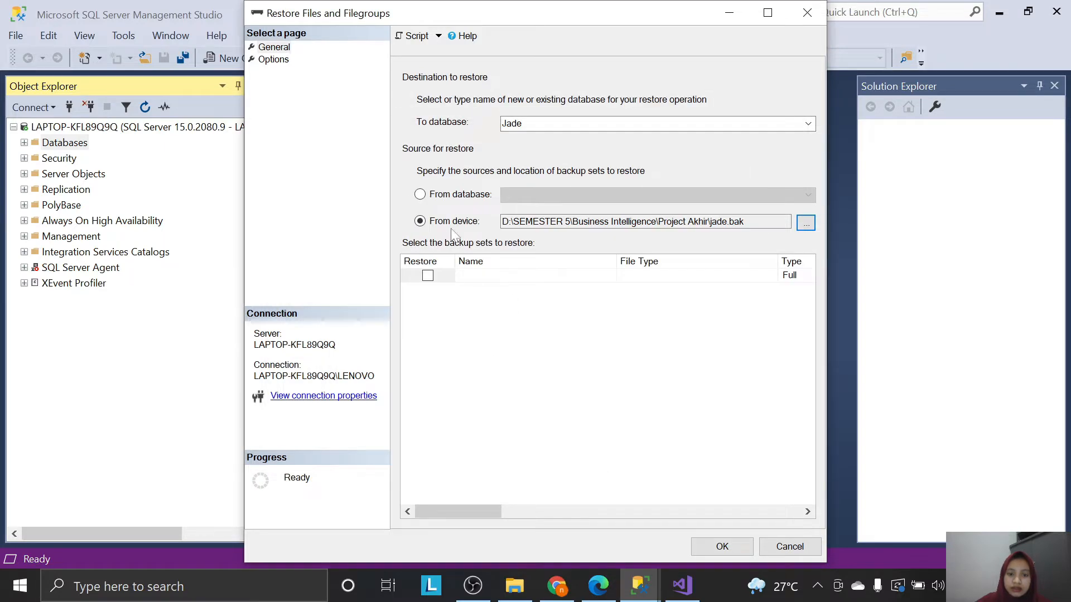
# Restore the full backup set into Jade and expand the server's list of databases.
pyautogui.click(427, 275)
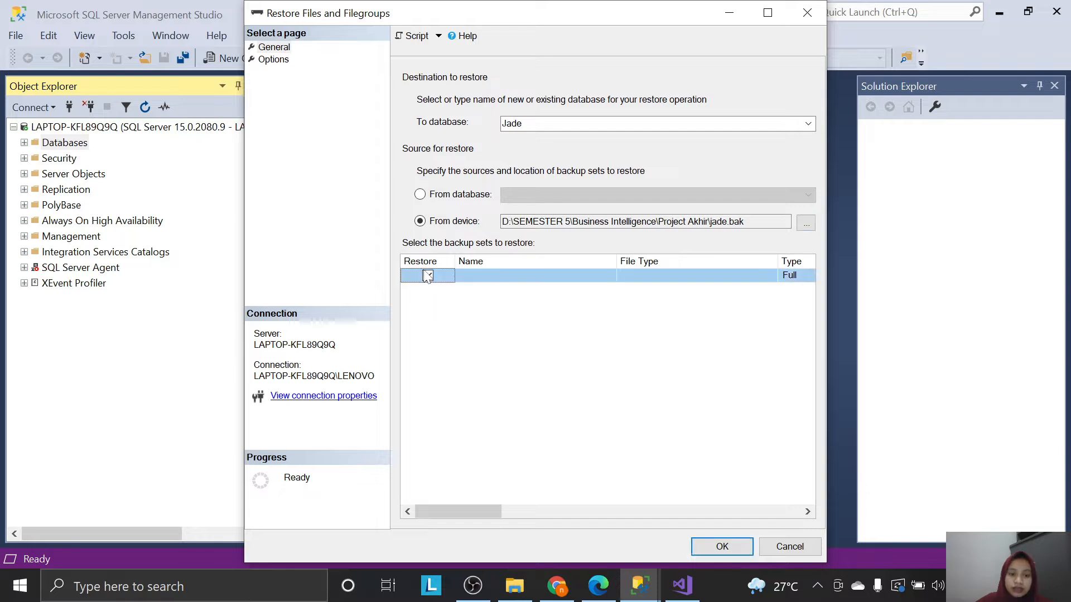
pyautogui.click(744, 548)
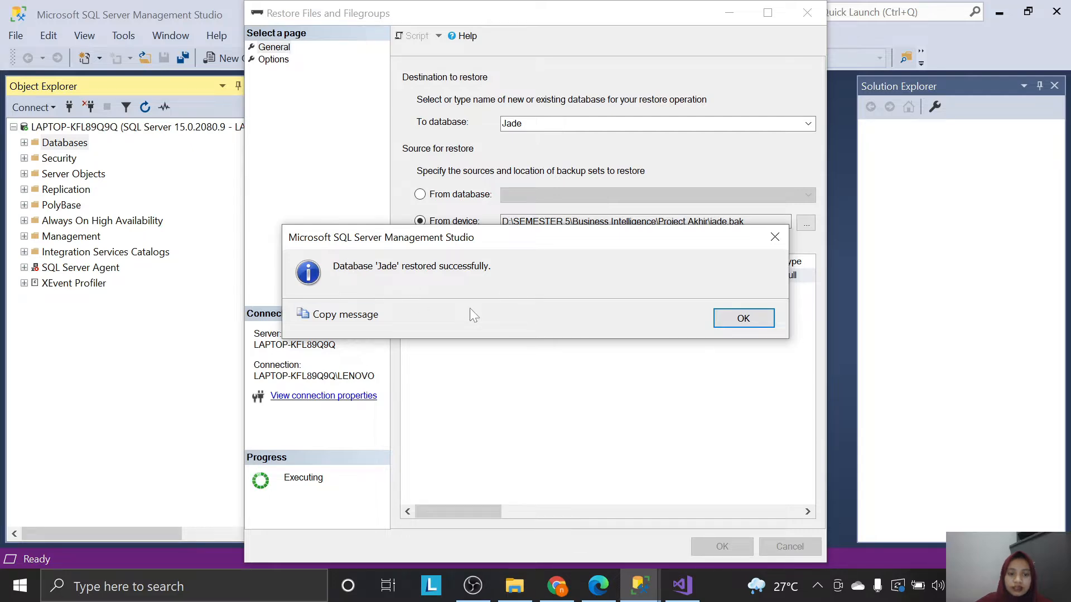
pyautogui.click(741, 318)
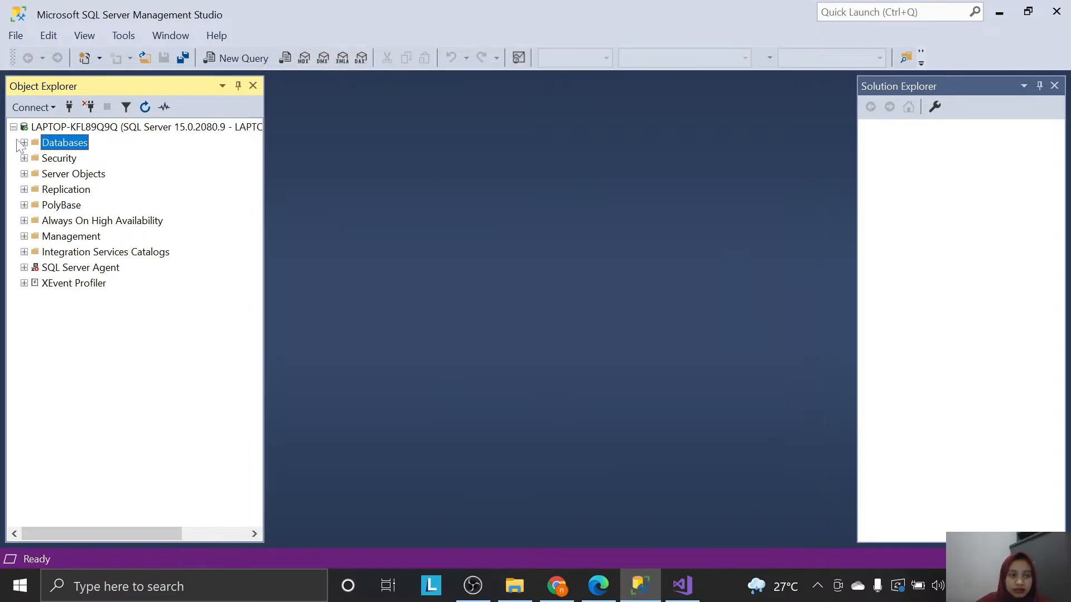
pyautogui.click(24, 143)
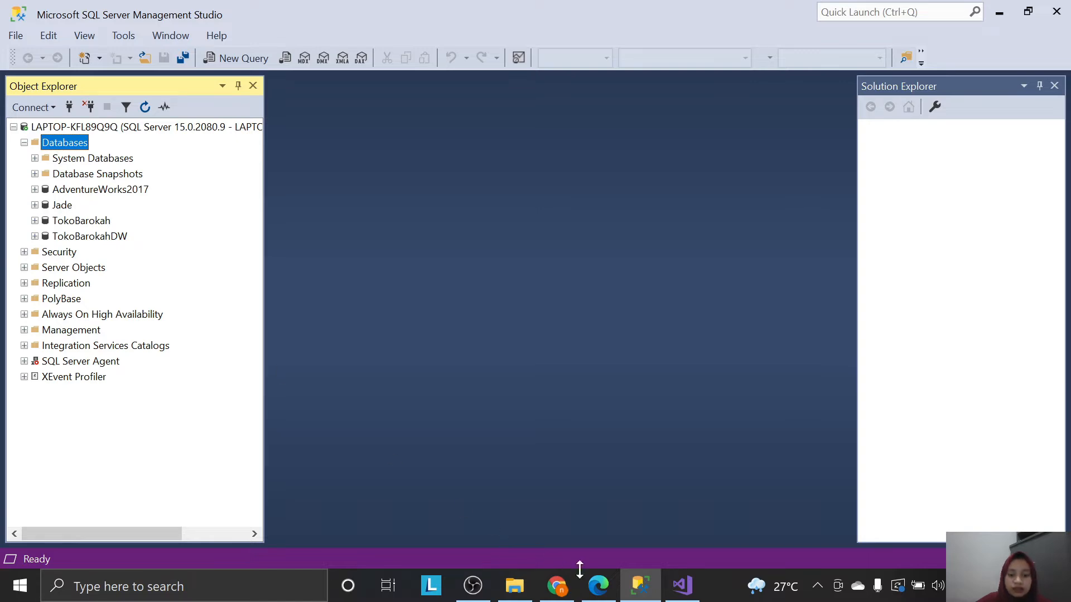
# Switch to the PDF report in Edge and read the section on the three tables and the SELECT * FROM nama_tabel query.
pyautogui.click(599, 586)
pyautogui.scroll(-15, 641, 460)
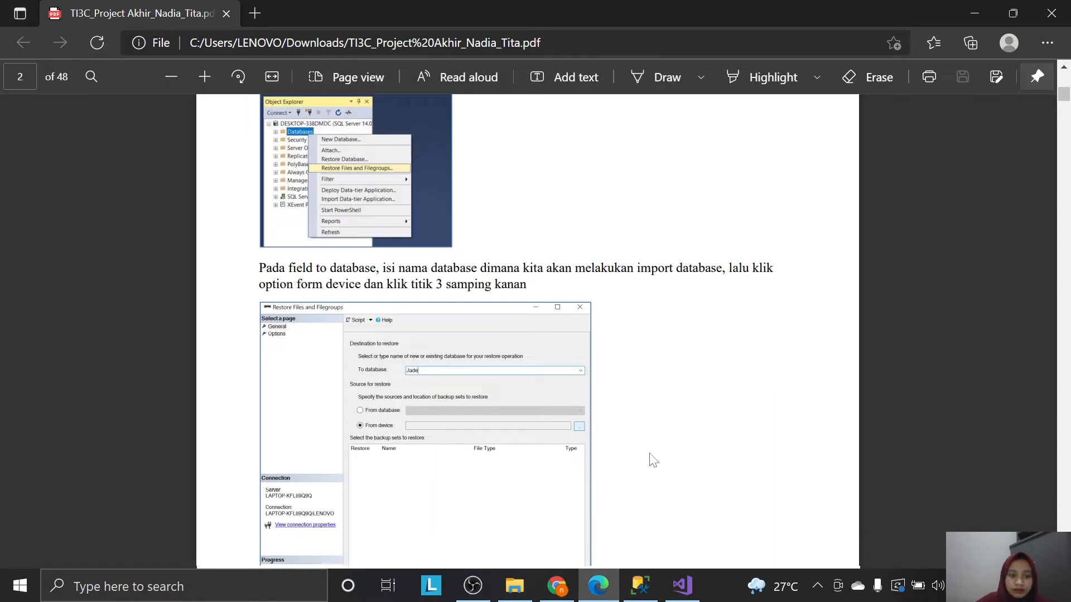
pyautogui.scroll(-10, 669, 460)
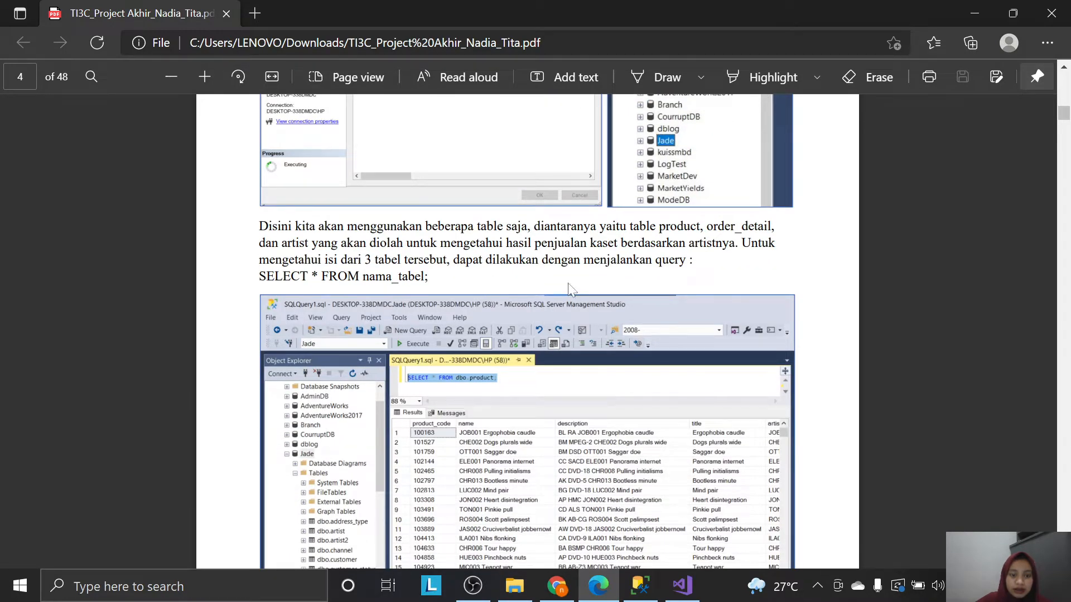
pyautogui.scroll(-3, 571, 289)
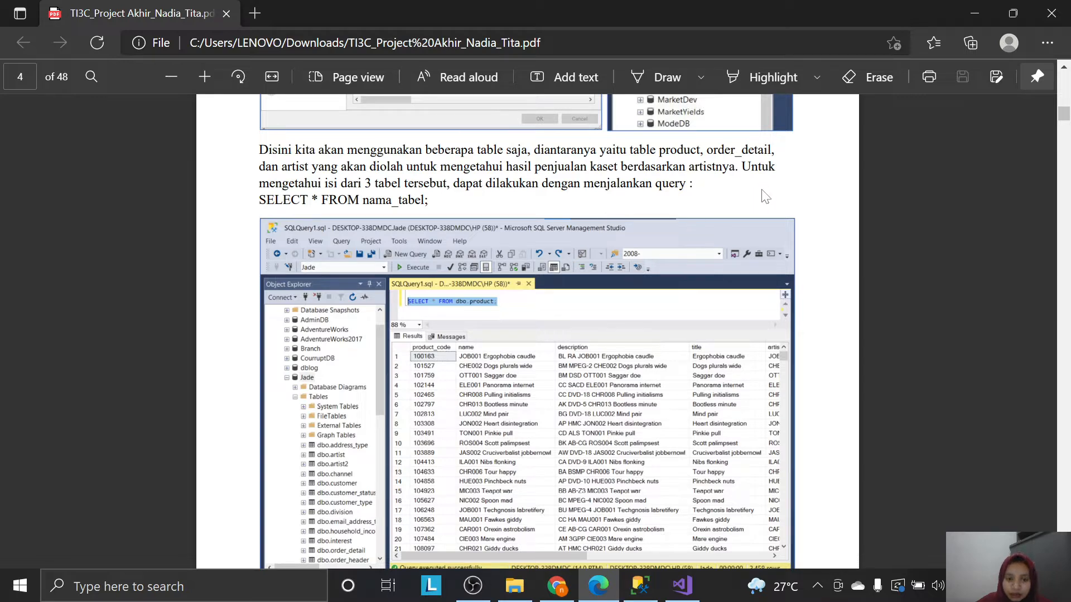
pyautogui.scroll(-3, 763, 193)
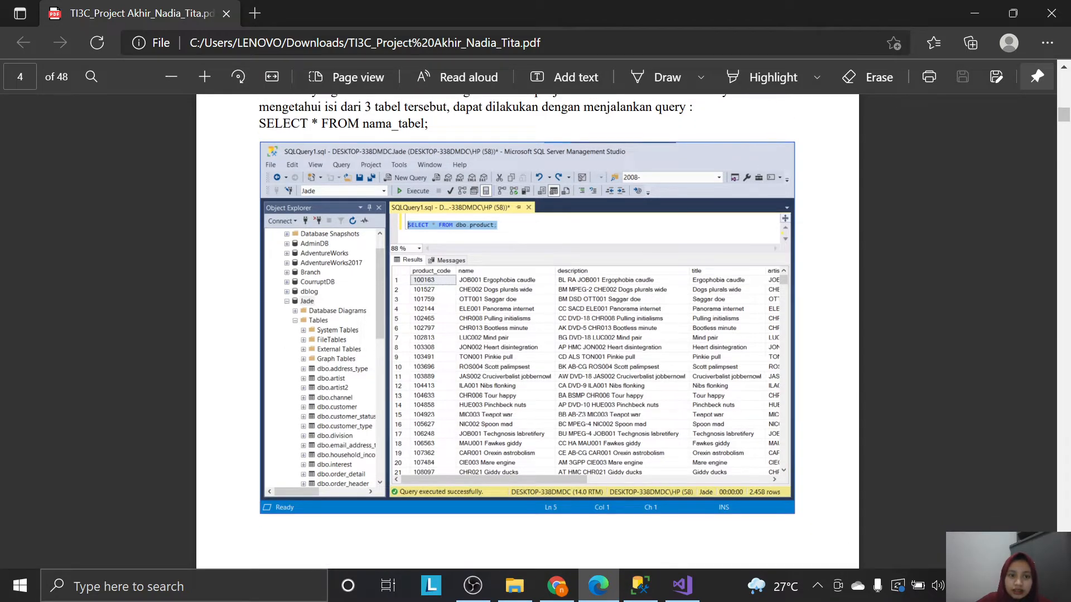
pyautogui.moveTo(260, 123); pyautogui.dragTo(425, 125)
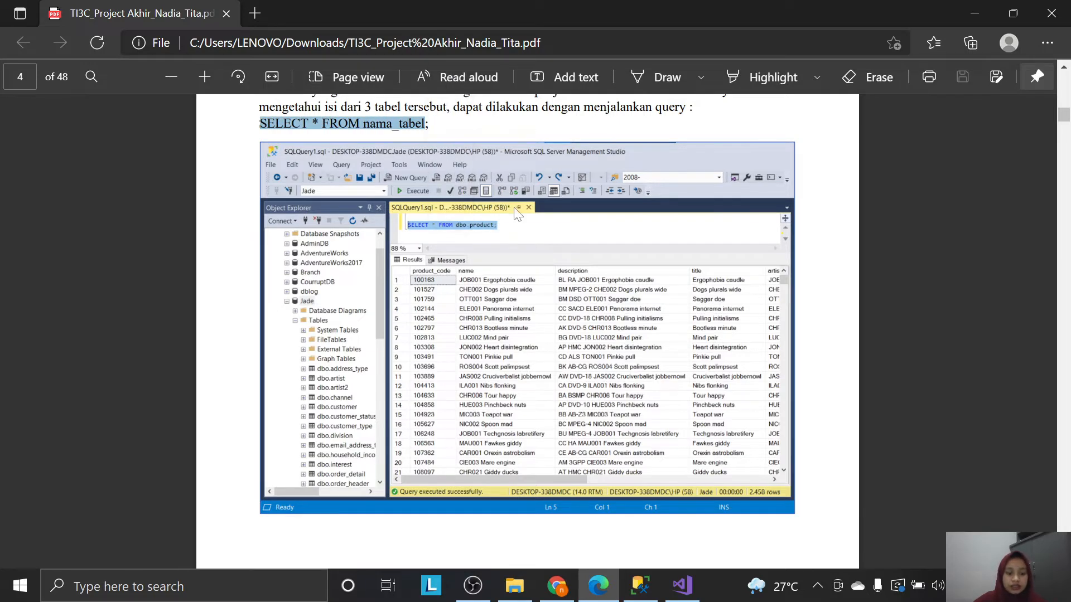
# Switch back to SQL Server Management Studio and write the statement "use Jade;" in a new query.
pyautogui.click(640, 586)
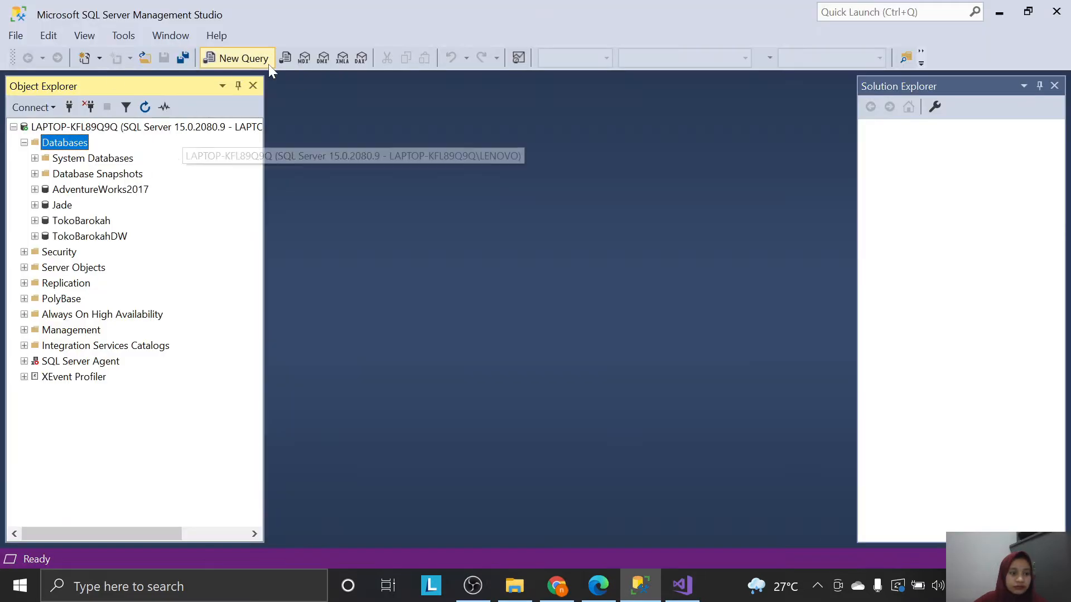
pyautogui.click(243, 58)
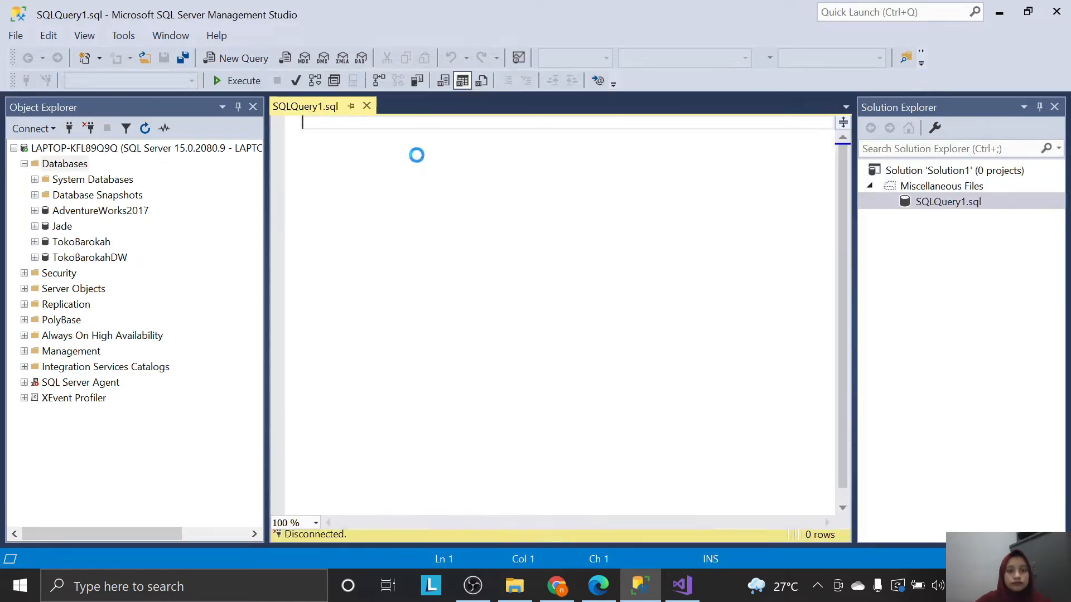
pyautogui.write('use Ja')
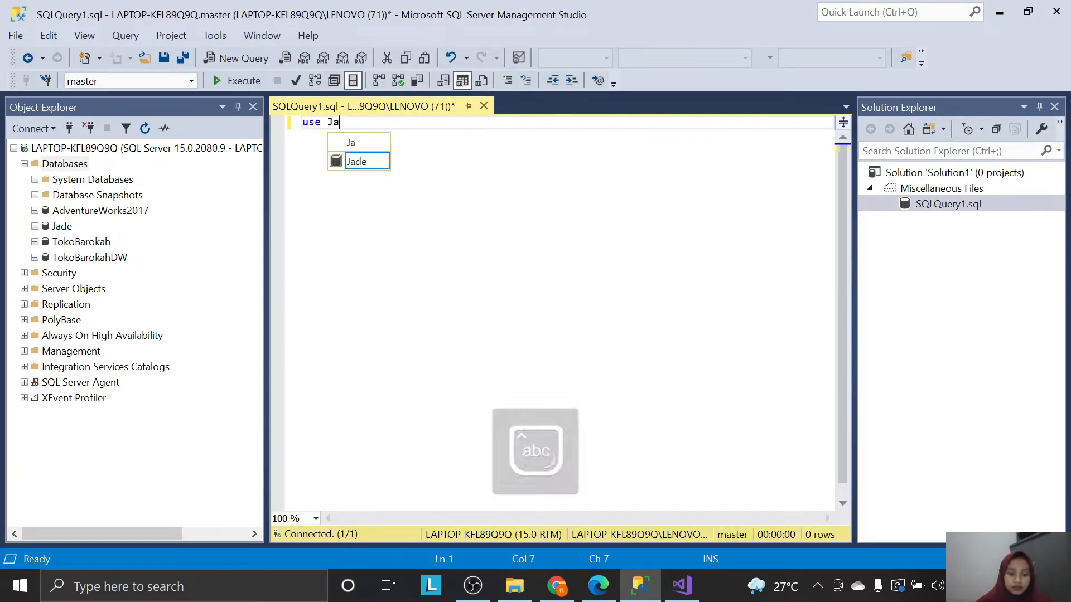
pyautogui.write('de;')
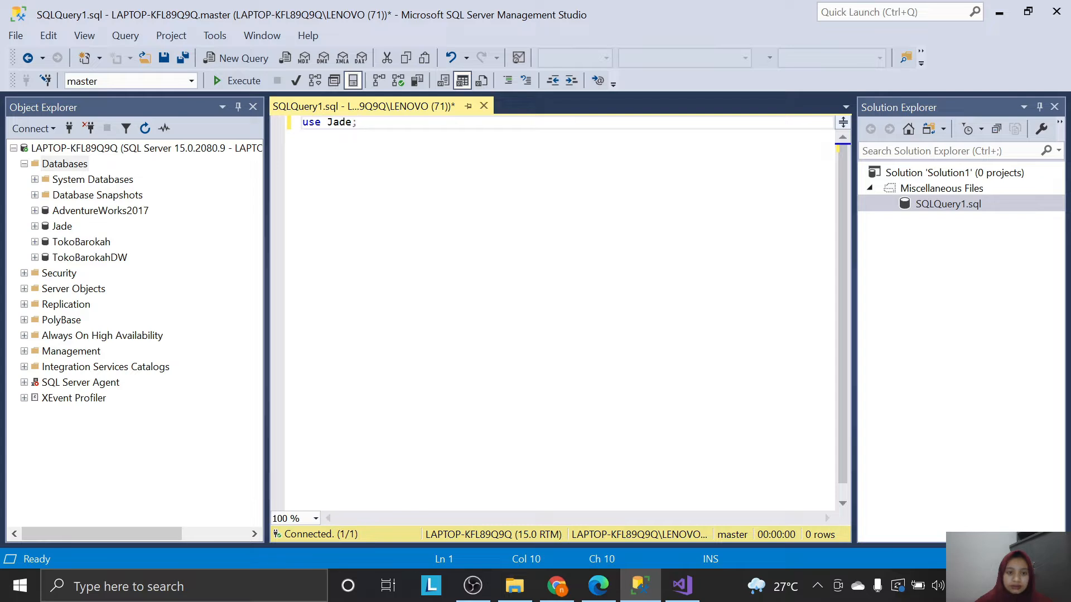
# Write SELECT * FROM dbo.product; below the use Jade statement, run both statements and enlarge the results area.
pyautogui.press('Return')
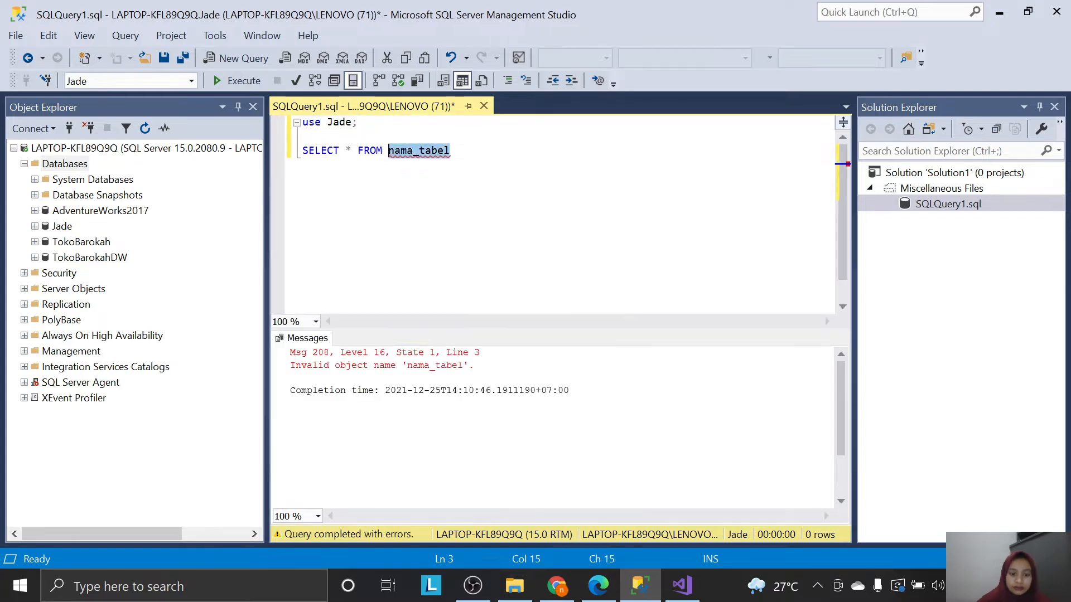
pyautogui.write('dbo.prod')
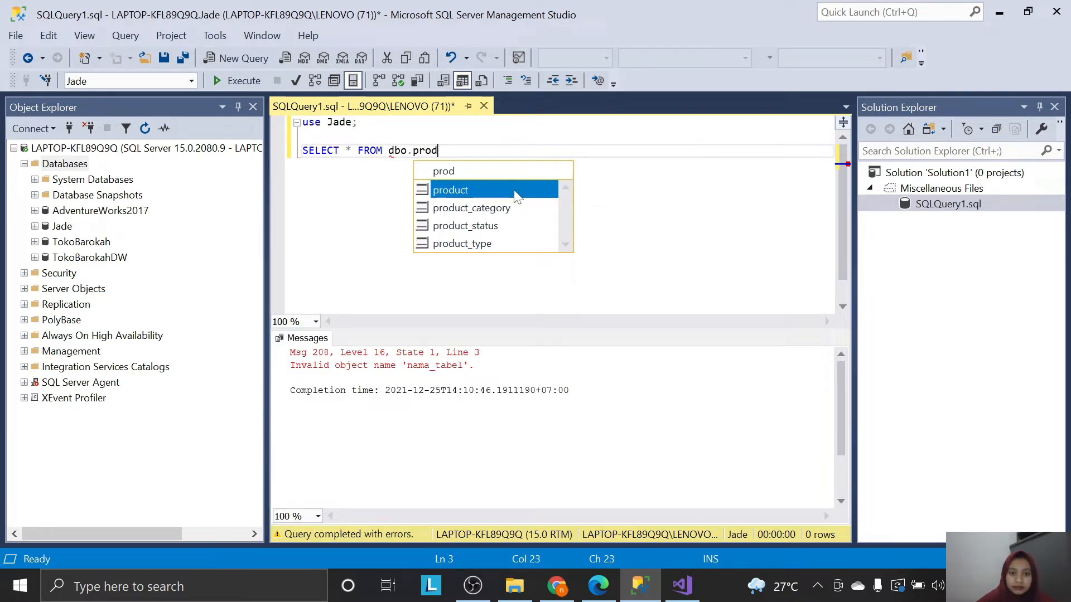
pyautogui.press('Tab')
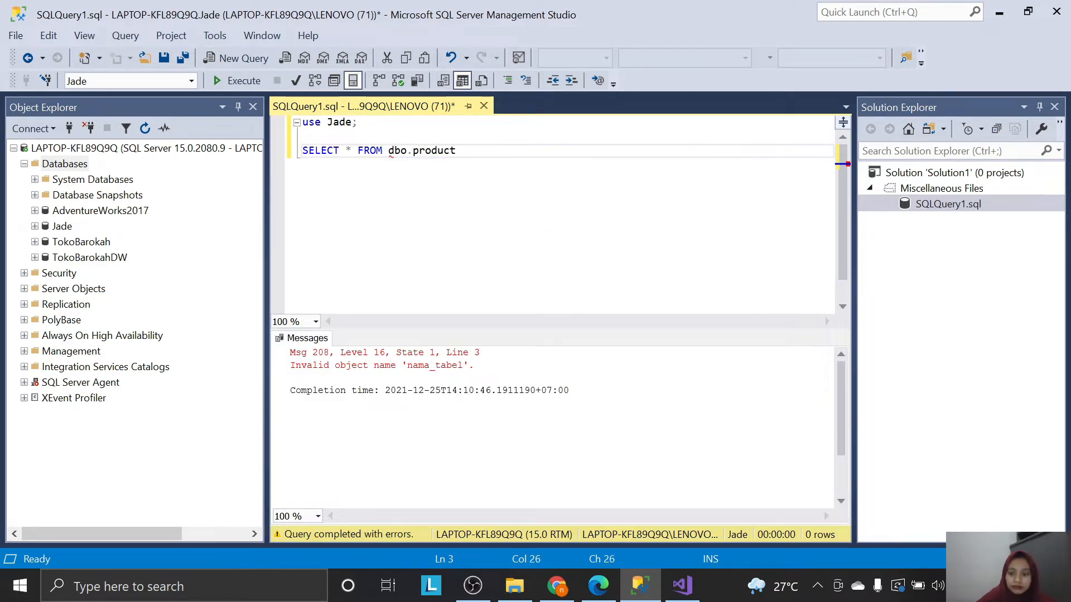
pyautogui.write(';')
pyautogui.hotkey('ctrl', 'shift', 'Home')
pyautogui.press('F5')
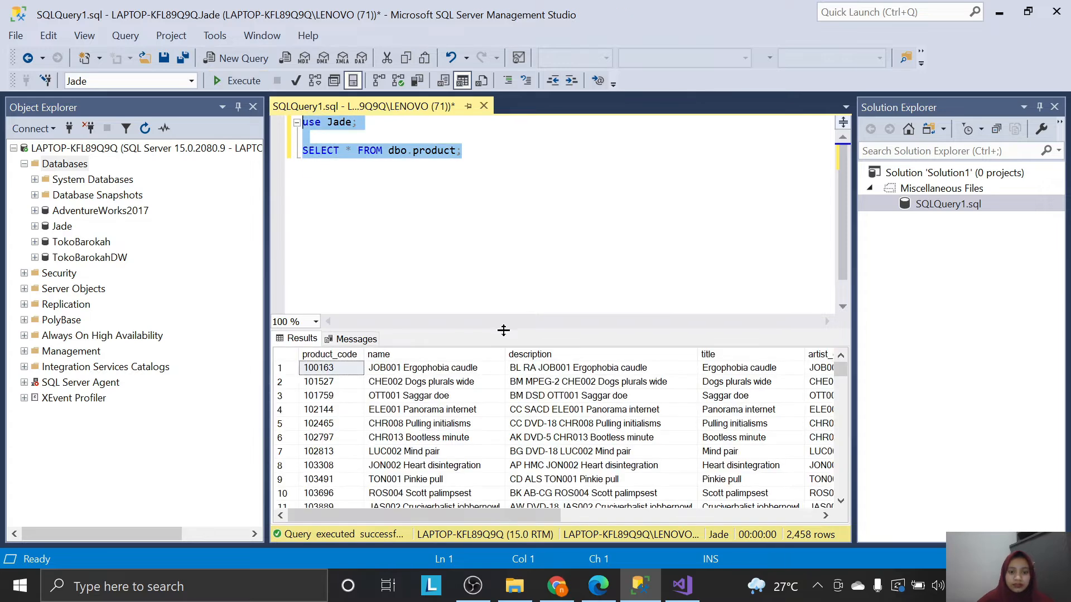
pyautogui.moveTo(505, 330); pyautogui.dragTo(487, 278)
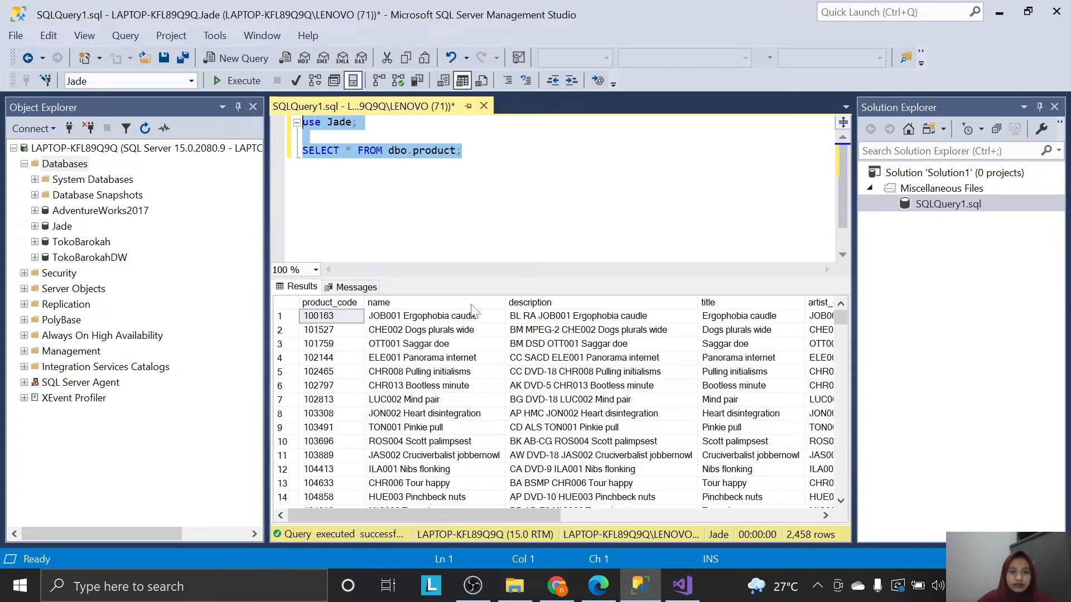
pyautogui.moveTo(463, 514); pyautogui.dragTo(460, 573)
# Switch to the PDF report in Edge and examine the example queries on the product and order_detail tables.
pyautogui.click(602, 595)
pyautogui.scroll(-15, 814, 390)
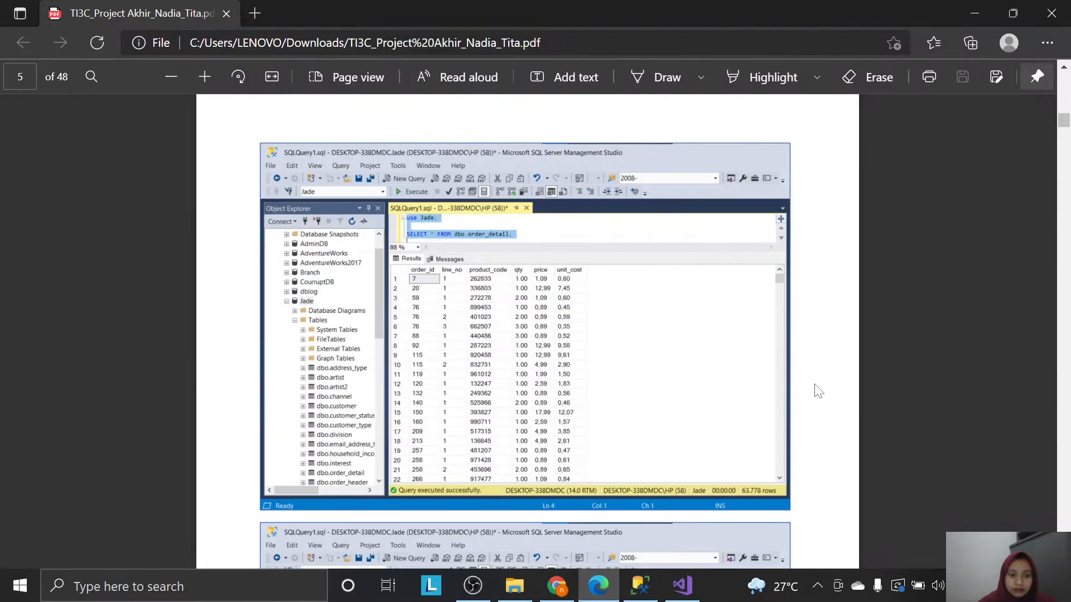
pyautogui.scroll(7, 851, 395)
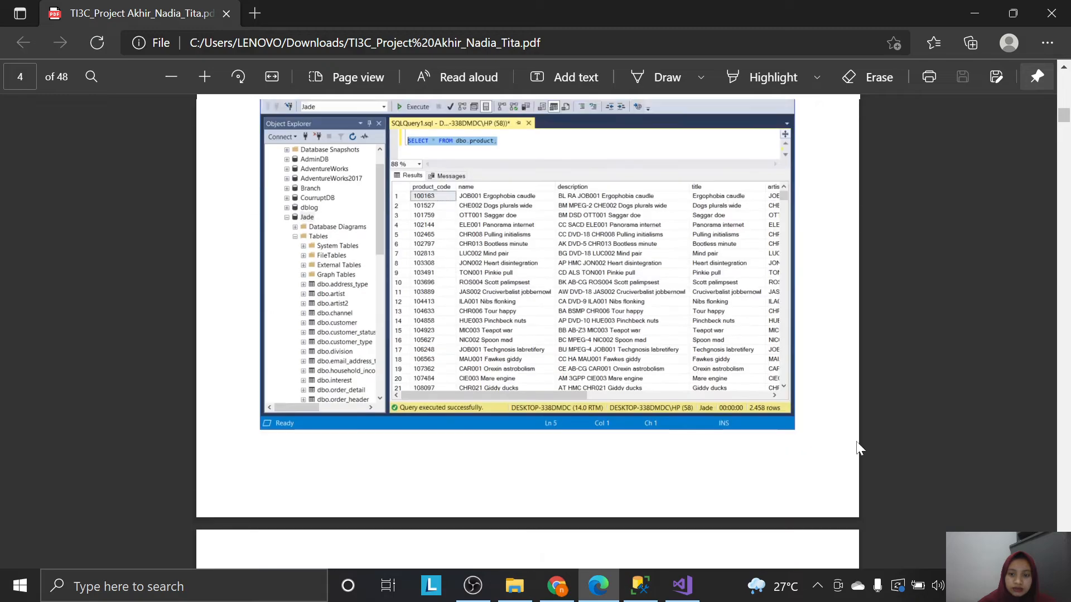
pyautogui.scroll(-7, 871, 453)
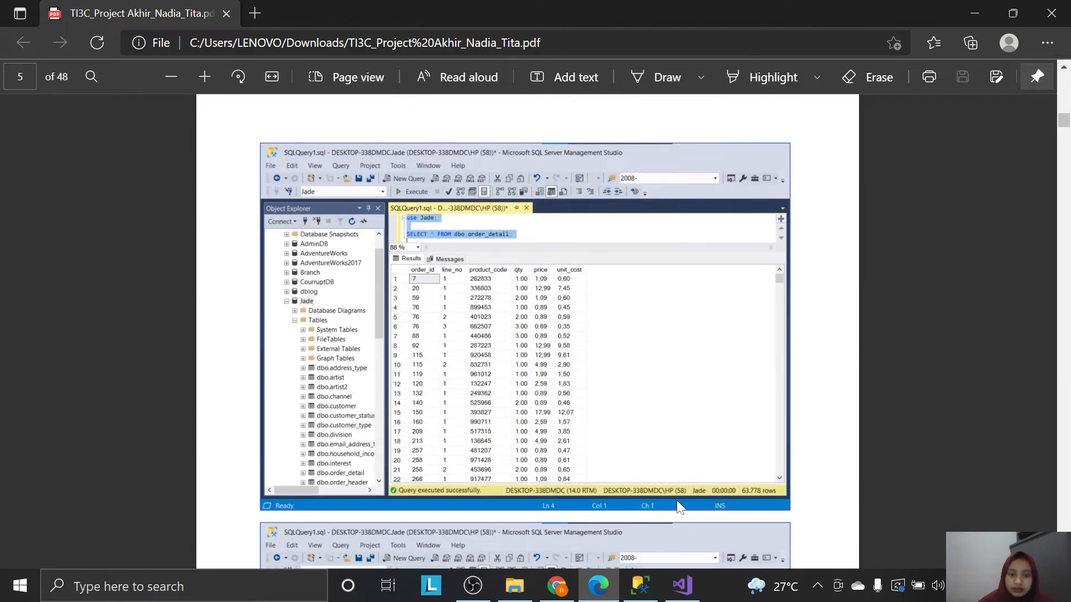
pyautogui.click(681, 587)
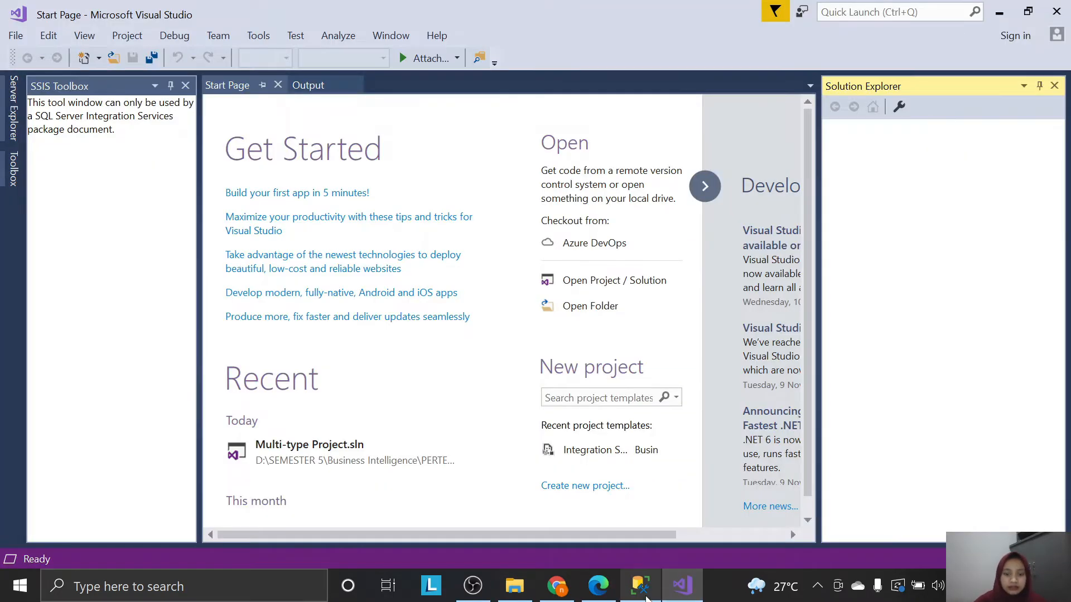
# Switch back to SQL Server Management Studio and duplicate the dbo.product query two lines below the original.
pyautogui.click(645, 596)
pyautogui.moveTo(462, 150); pyautogui.dragTo(282, 169)
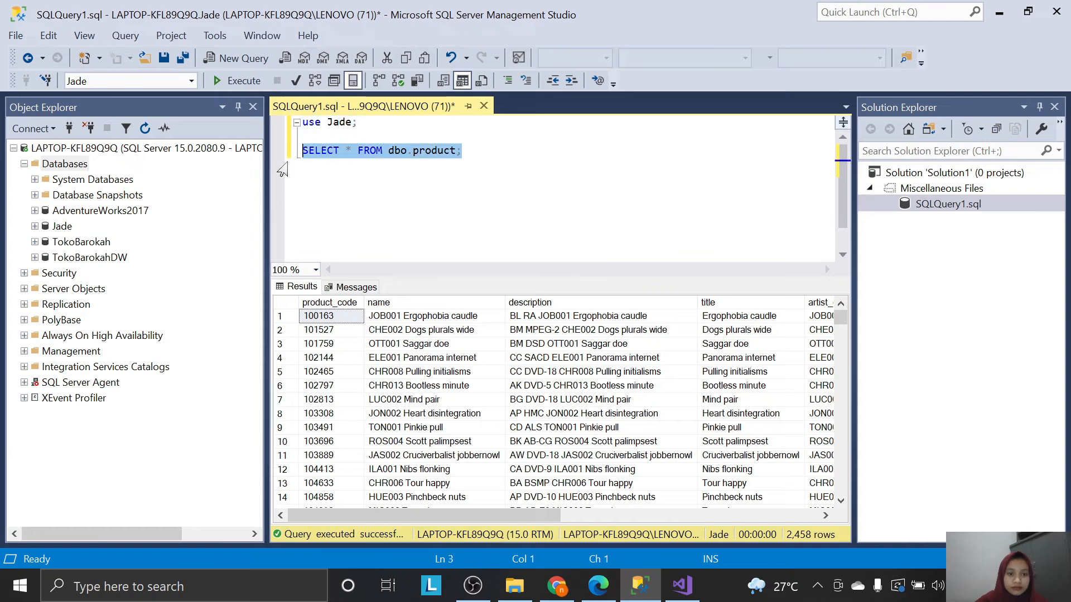
pyautogui.hotkey('ctrl', 'c')
pyautogui.click(462, 151)
pyautogui.press('Return')
pyautogui.press('Return')
pyautogui.hotkey('ctrl', 'v')
# Change the table in the duplicated query from product to order_detail.
pyautogui.moveTo(456, 179); pyautogui.dragTo(419, 179)
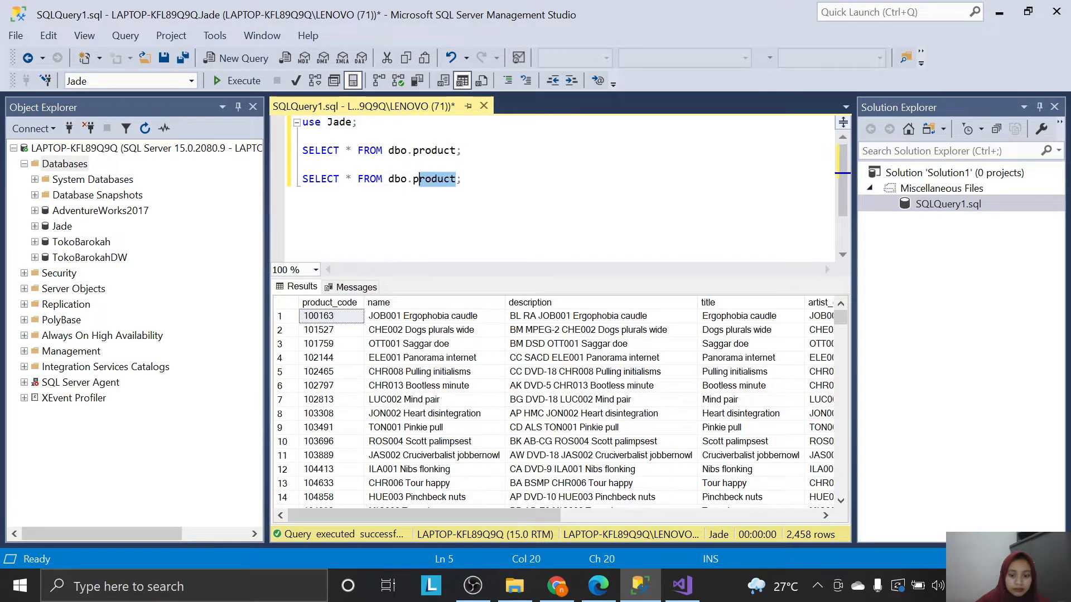
pyautogui.write('orde')
pyautogui.press('BackSpace')
pyautogui.press('BackSpace')
pyautogui.press('BackSpace')
pyautogui.press('BackSpace')
pyautogui.press('BackSpace')
pyautogui.write('order')
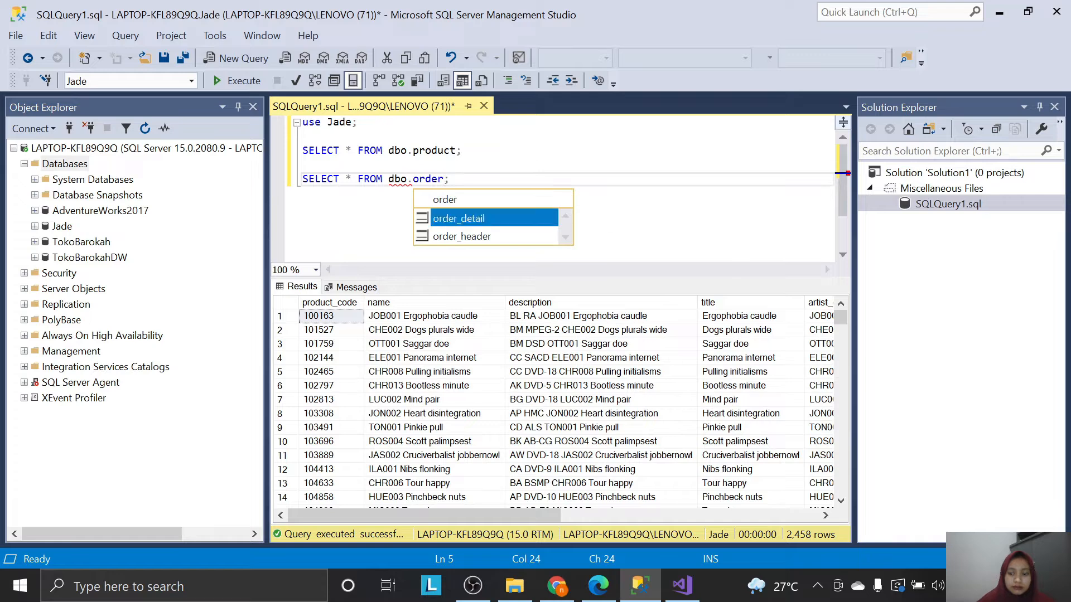
pyautogui.press('Tab')
# Paste another copy of the dbo.product query two lines below the order_detail query.
pyautogui.moveTo(493, 179); pyautogui.dragTo(352, 179)
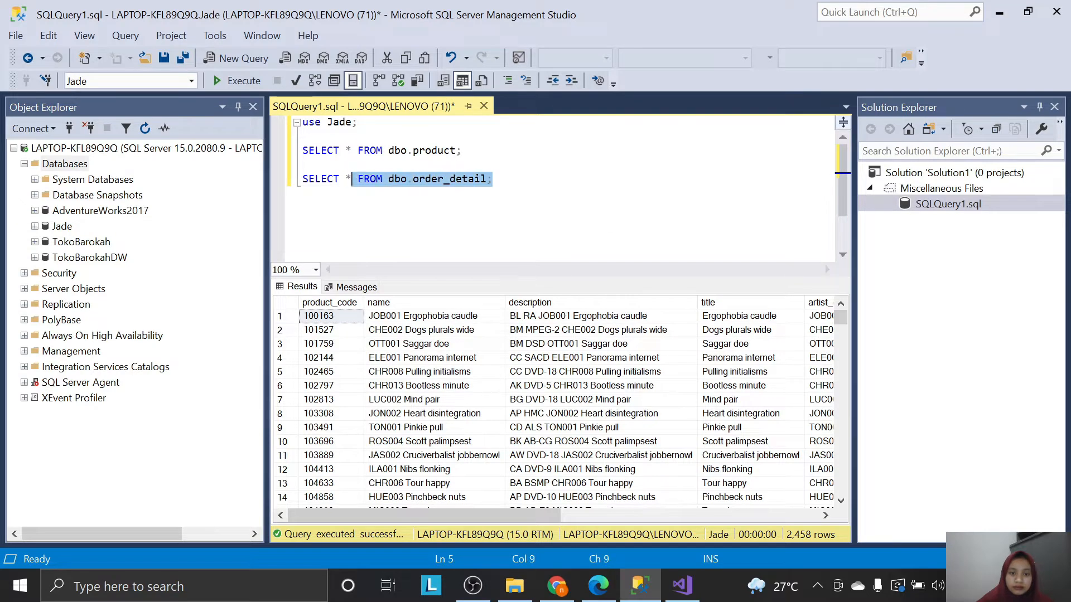
pyautogui.click(494, 179)
pyautogui.press('Return')
pyautogui.press('Return')
pyautogui.hotkey('ctrl', 'v')
# Switch to the PDF report in Edge and look up which table the third example query reads.
pyautogui.click(681, 586)
pyautogui.click(612, 586)
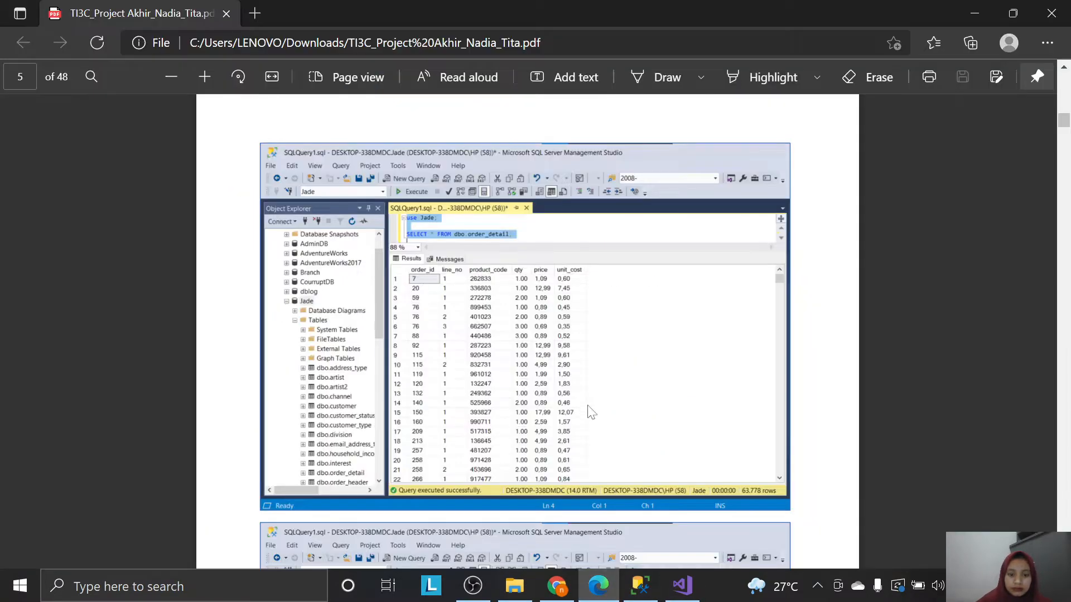
pyautogui.scroll(-6, 591, 410)
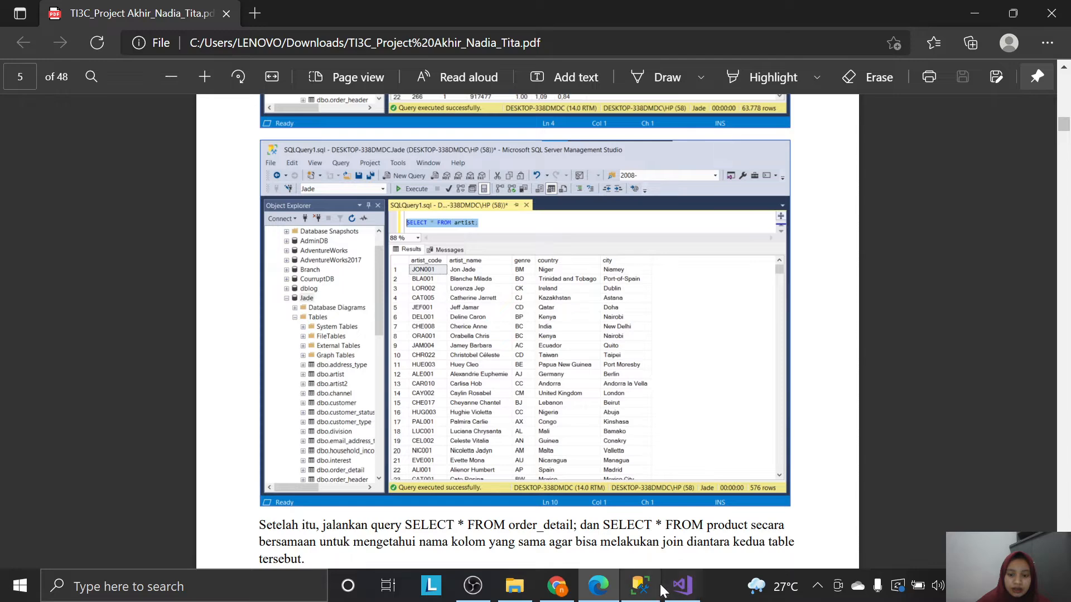
# Back in SQL Server Management Studio, change the last query's table to artist and run the order_detail and artist queries together.
pyautogui.click(647, 586)
pyautogui.moveTo(457, 208); pyautogui.dragTo(303, 178)
pyautogui.write('artist')
pyautogui.press('F5')
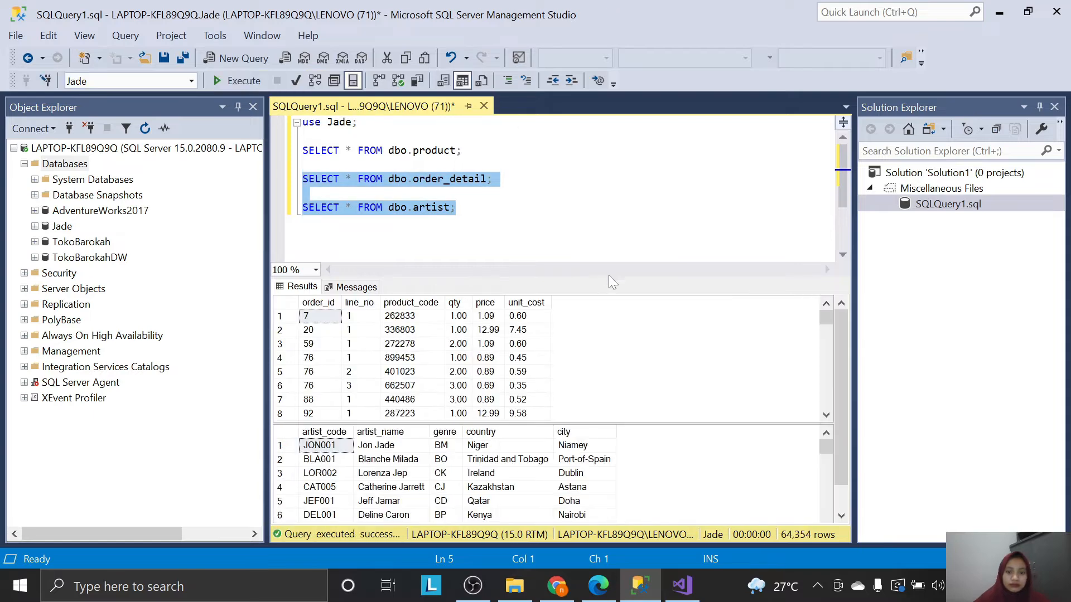
pyautogui.moveTo(608, 277); pyautogui.dragTo(608, 245)
pyautogui.moveTo(626, 392); pyautogui.dragTo(625, 407)
# Switch to the PDF report in Edge and read the instruction on running the order_detail and product queries together to find the common column.
pyautogui.click(599, 587)
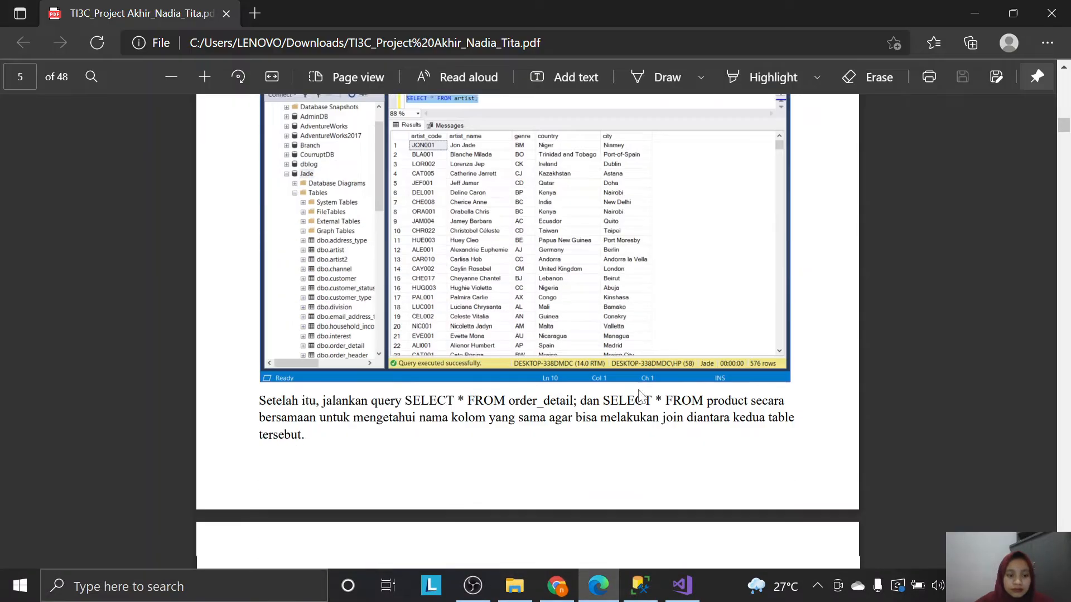
pyautogui.scroll(-3, 640, 397)
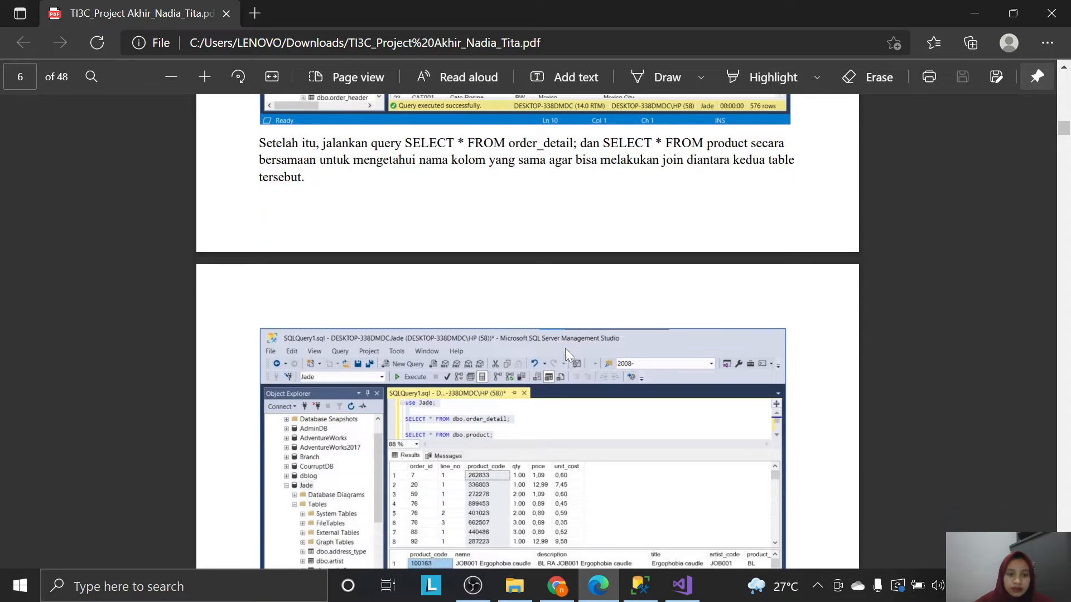
pyautogui.scroll(3, 541, 310)
pyautogui.scroll(-2, 554, 297)
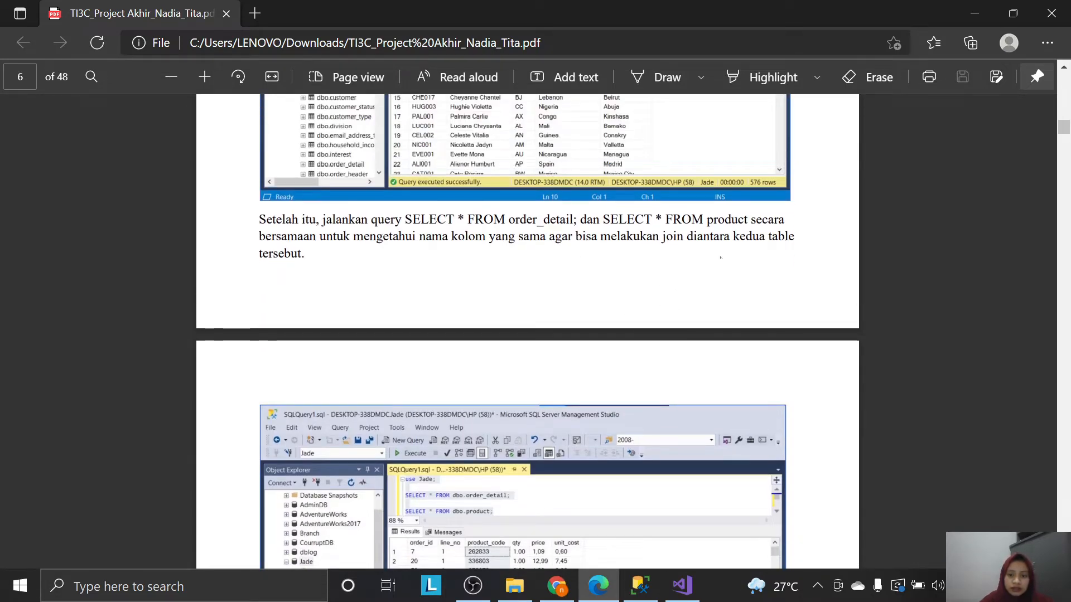
pyautogui.scroll(-1, 724, 393)
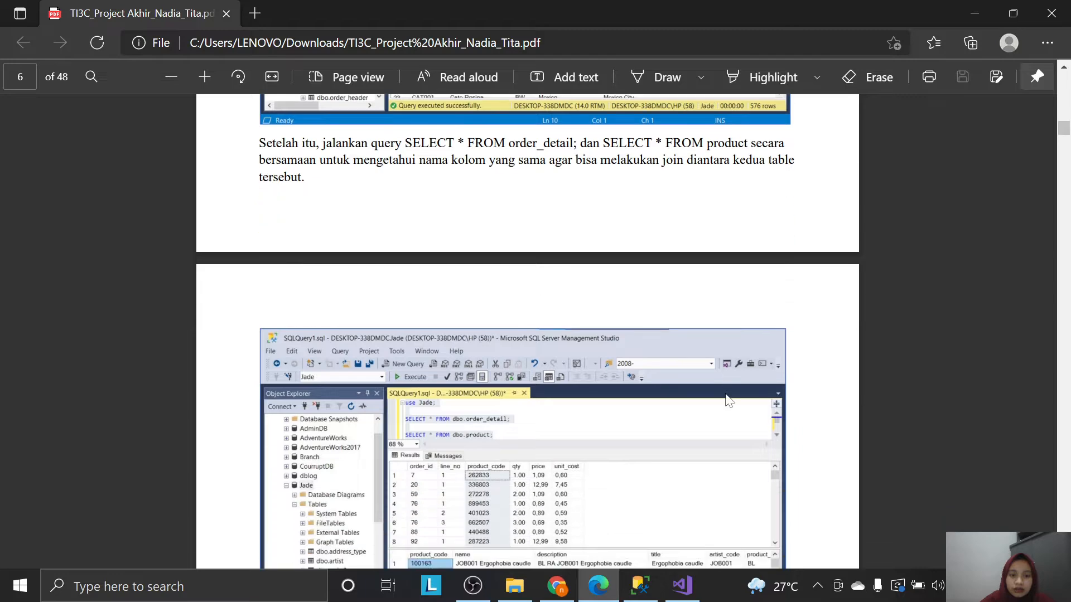
pyautogui.scroll(-1, 751, 430)
pyautogui.scroll(2, 751, 428)
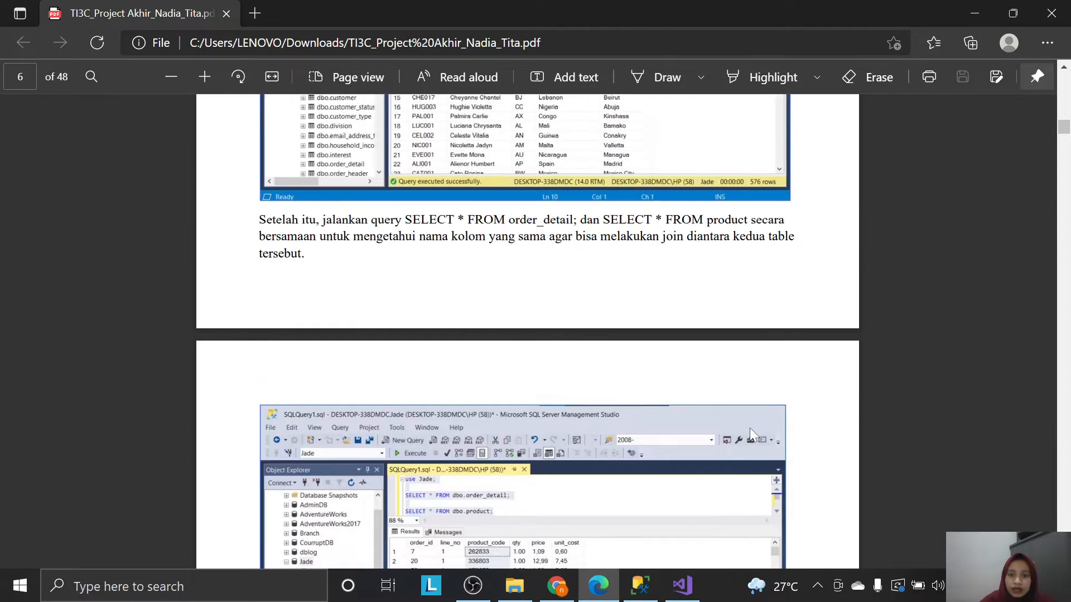
pyautogui.scroll(-2, 778, 422)
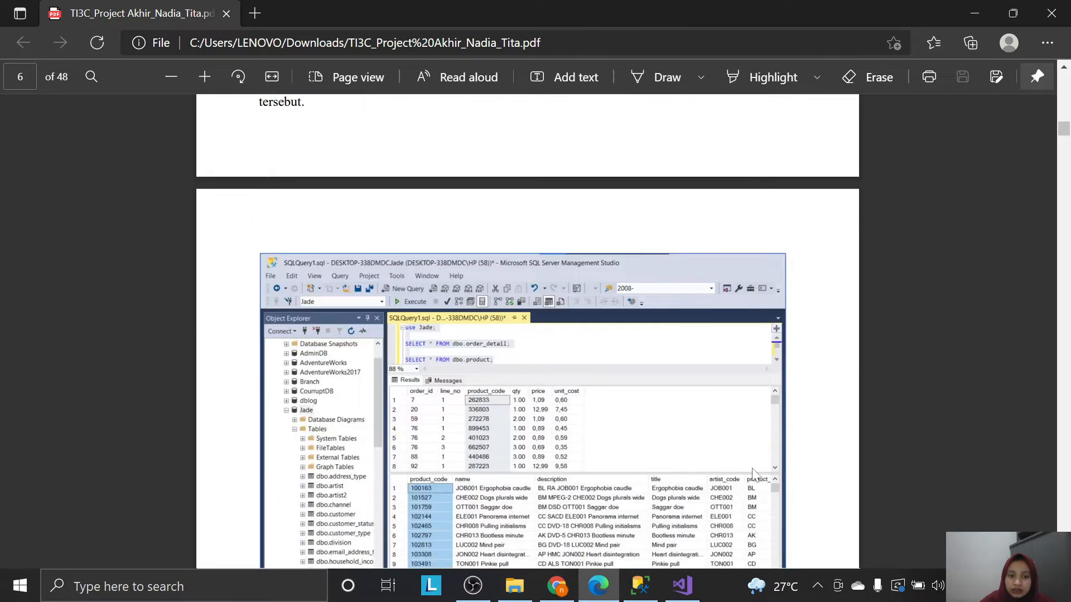
# In SQL Server Management Studio, run the dbo.product and dbo.order_detail queries together and select the product_code column in both result grids.
pyautogui.click(640, 584)
pyautogui.moveTo(490, 179); pyautogui.dragTo(351, 122)
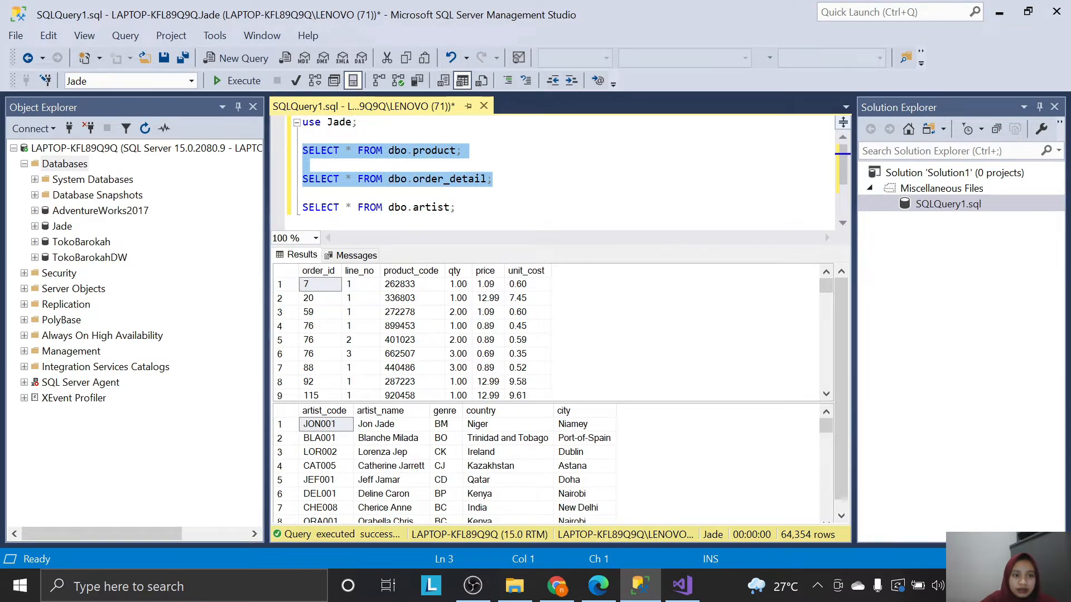
pyautogui.click(237, 82)
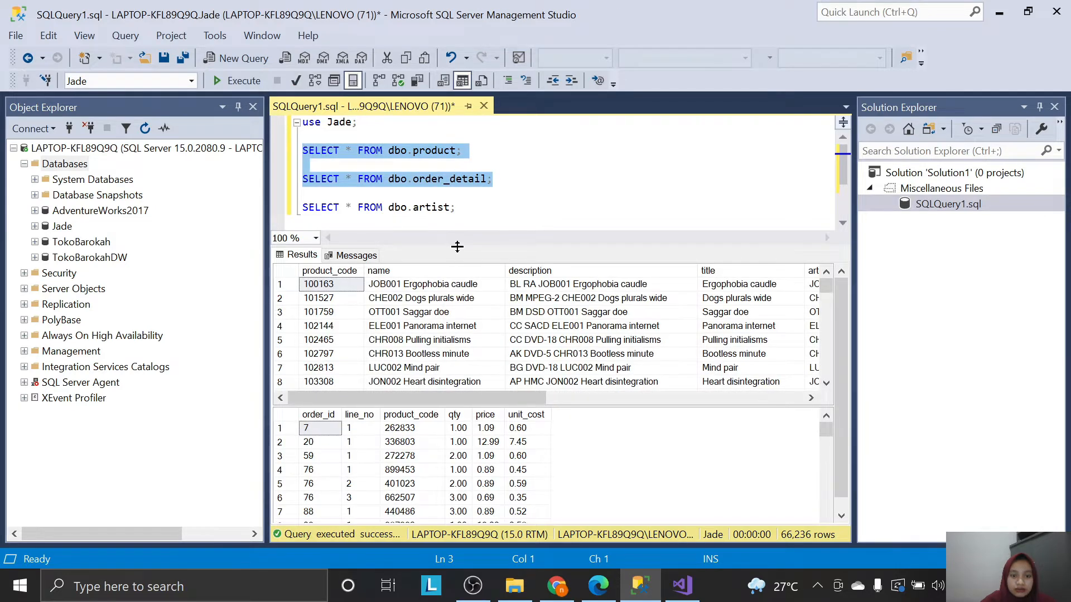
pyautogui.moveTo(458, 247); pyautogui.dragTo(457, 192)
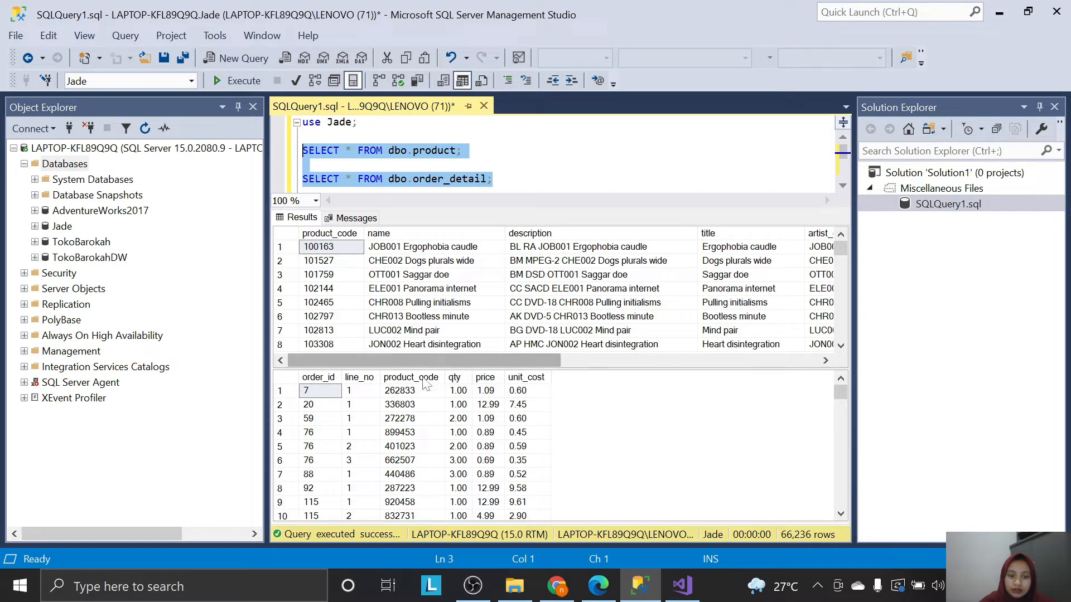
pyautogui.click(334, 233)
pyautogui.click(410, 377)
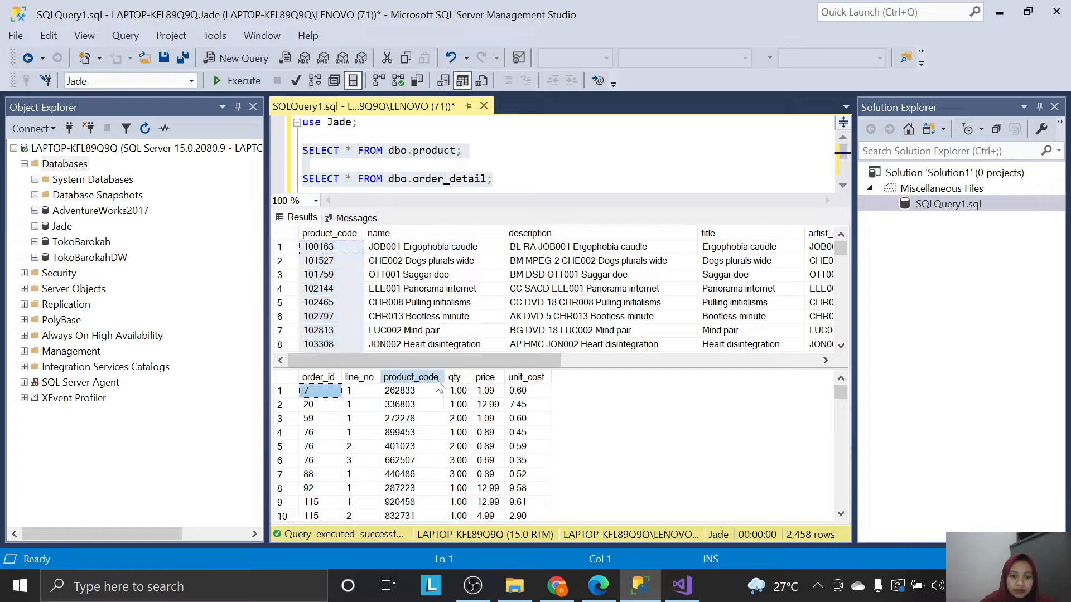
# Switch to the PDF report in Edge and copy the query joining dbo.order_detail od and dbo.product p on product_code.
pyautogui.click(601, 590)
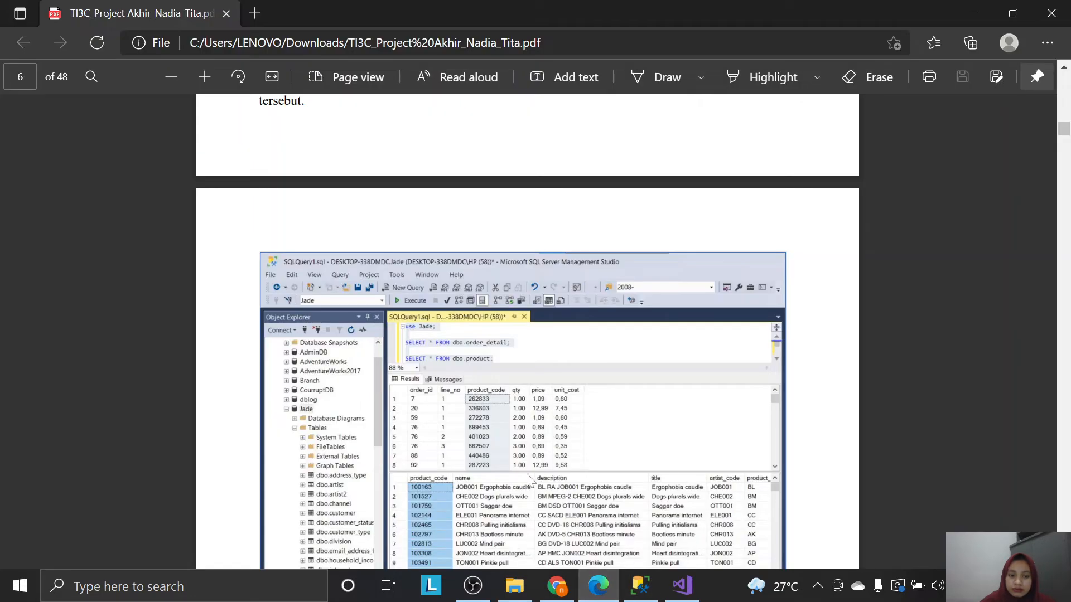
pyautogui.scroll(-7, 534, 481)
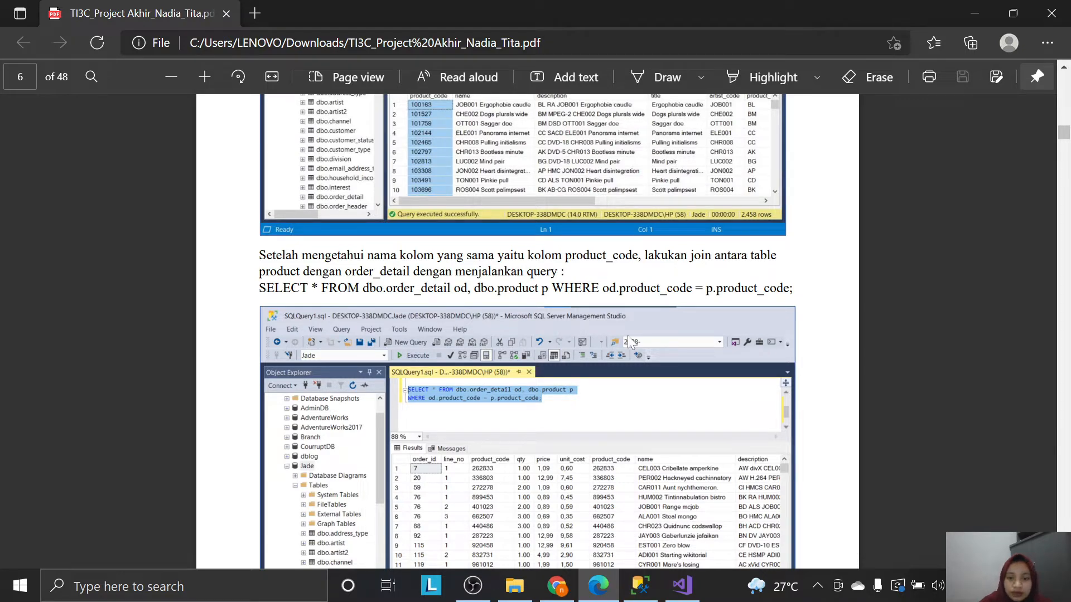
pyautogui.scroll(-1, 748, 310)
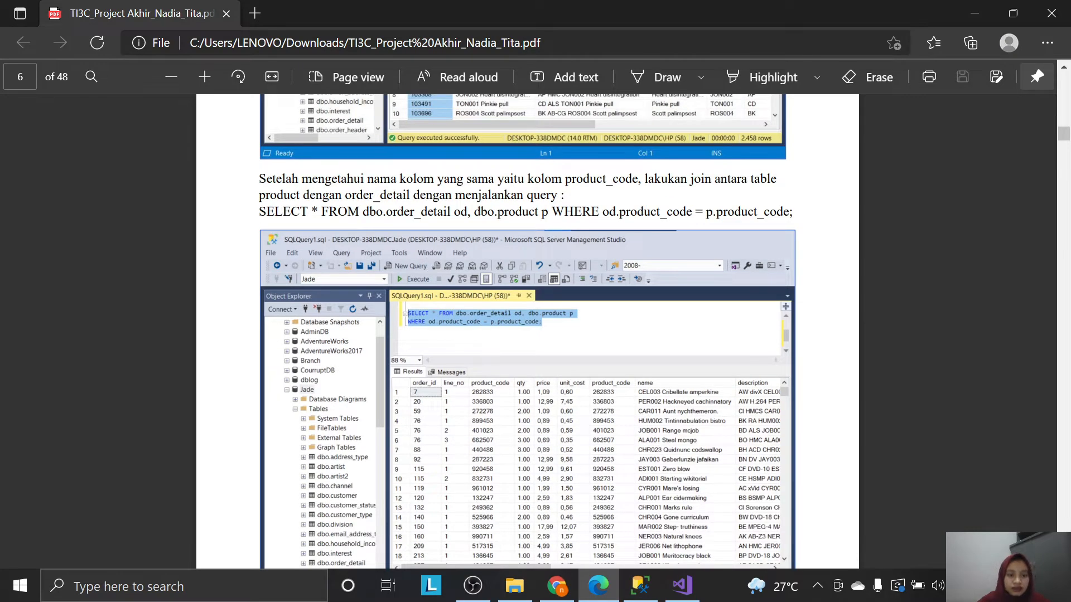
pyautogui.moveTo(259, 212); pyautogui.dragTo(791, 218)
pyautogui.hotkey('ctrl', 'c')
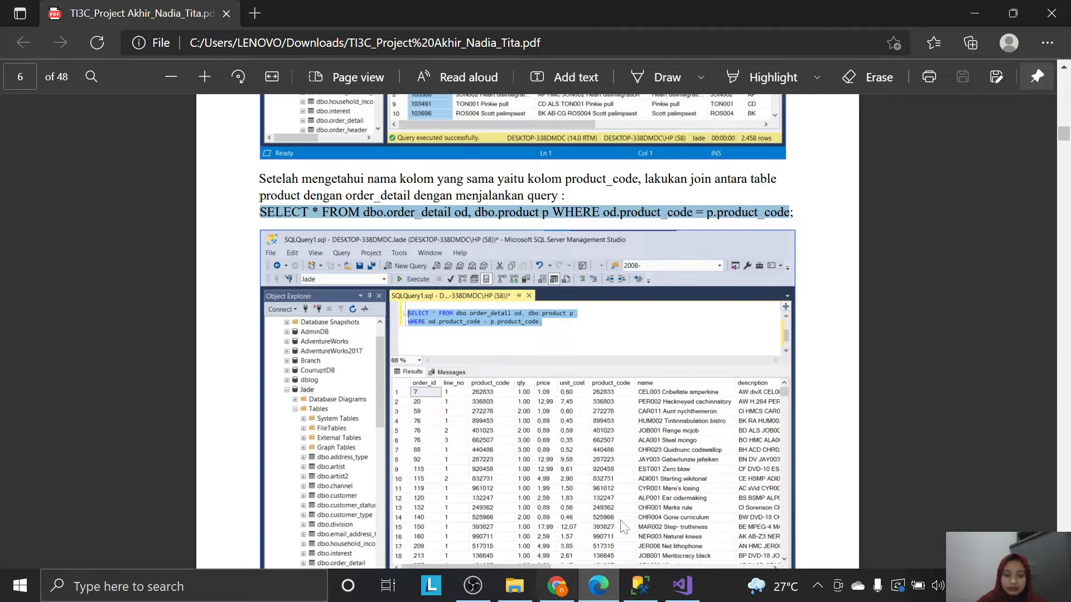
# In SQL Server Management Studio, paste the join query below the artist query, put its WHERE clause on a new line and enlarge the editor.
pyautogui.click(640, 586)
pyautogui.hotkey('ctrl', 'End')
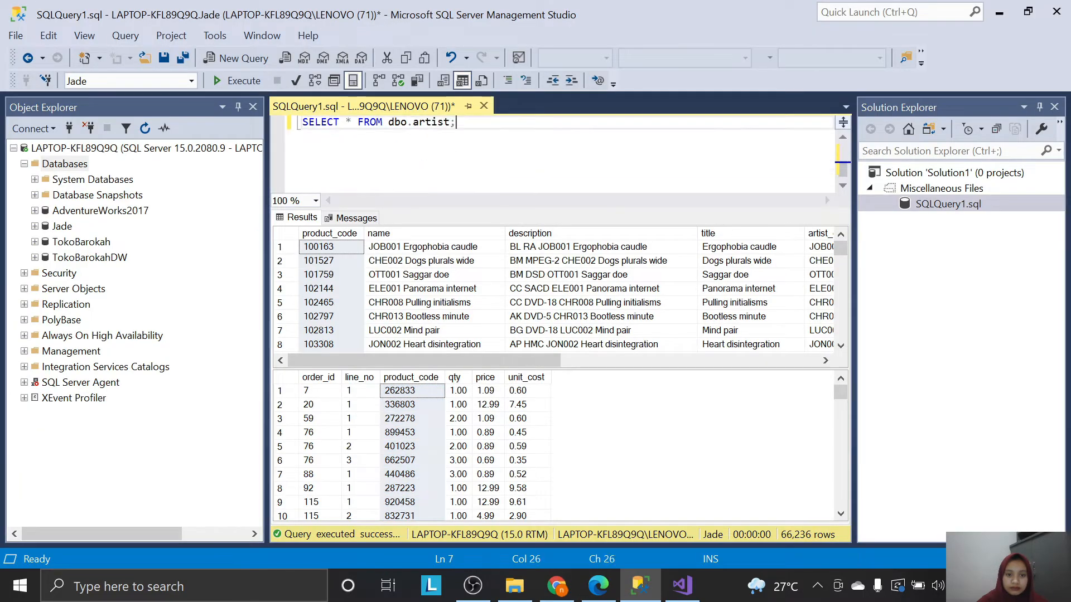
pyautogui.hotkey('ctrl', 'v')
pyautogui.click(597, 150)
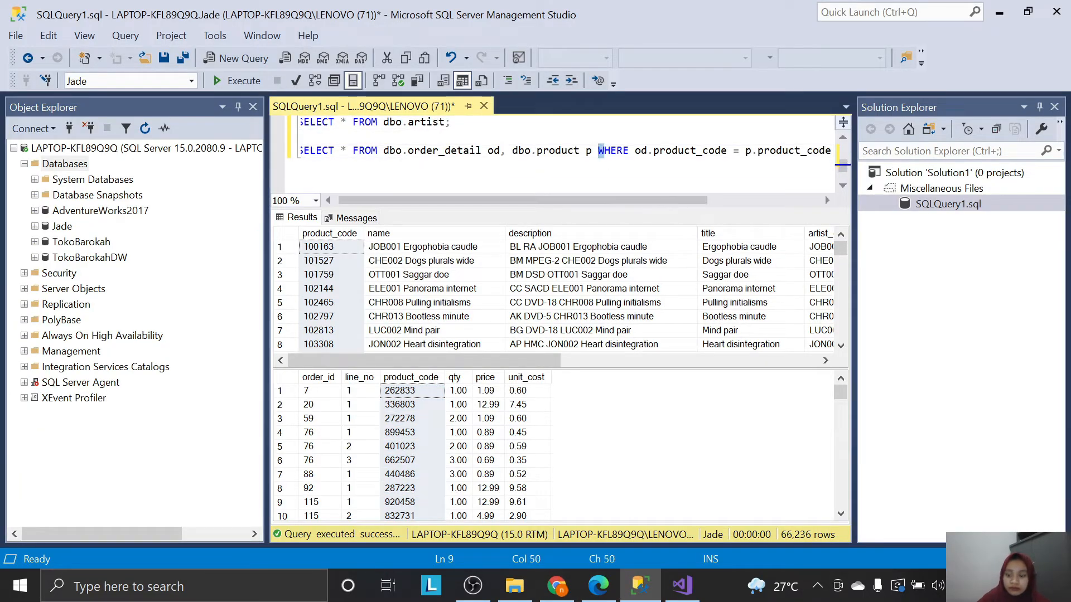
pyautogui.press('Return')
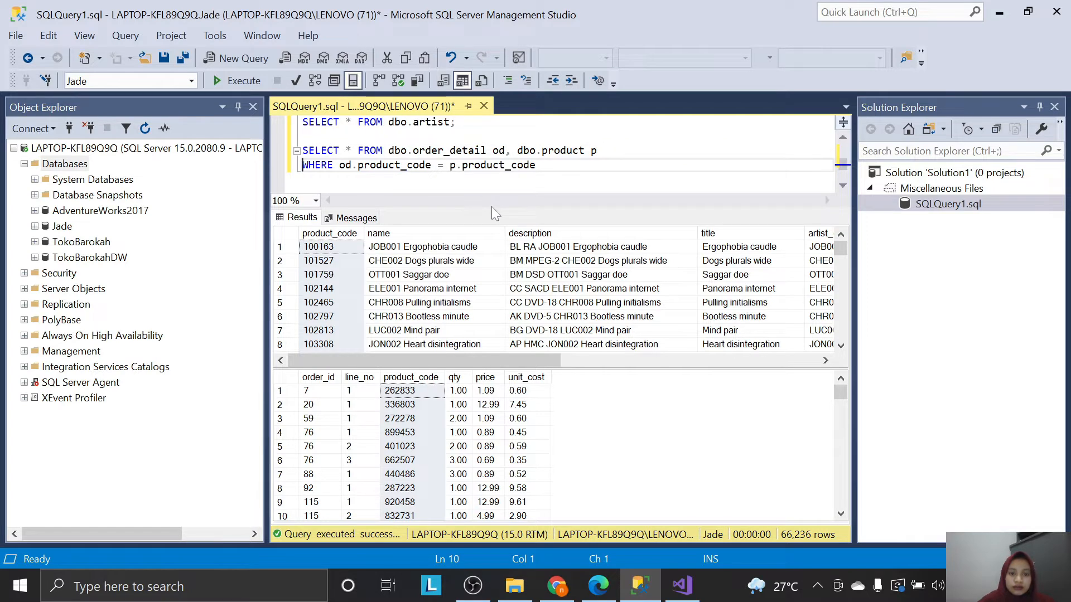
pyautogui.moveTo(492, 209); pyautogui.dragTo(492, 235)
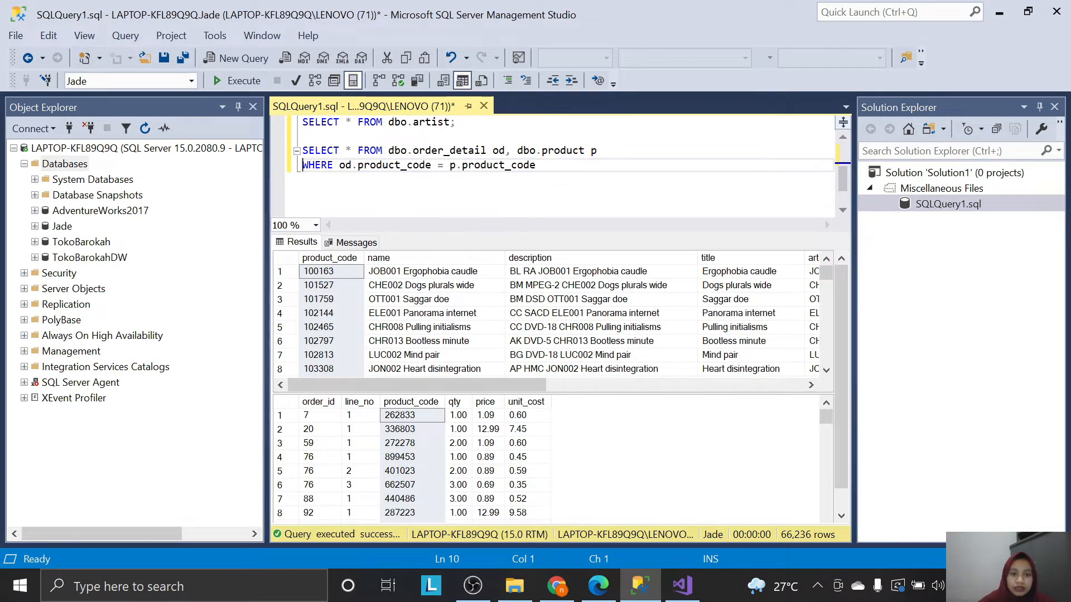
pyautogui.moveTo(413, 151); pyautogui.dragTo(470, 151)
pyautogui.moveTo(541, 151); pyautogui.dragTo(581, 150)
pyautogui.click(552, 166)
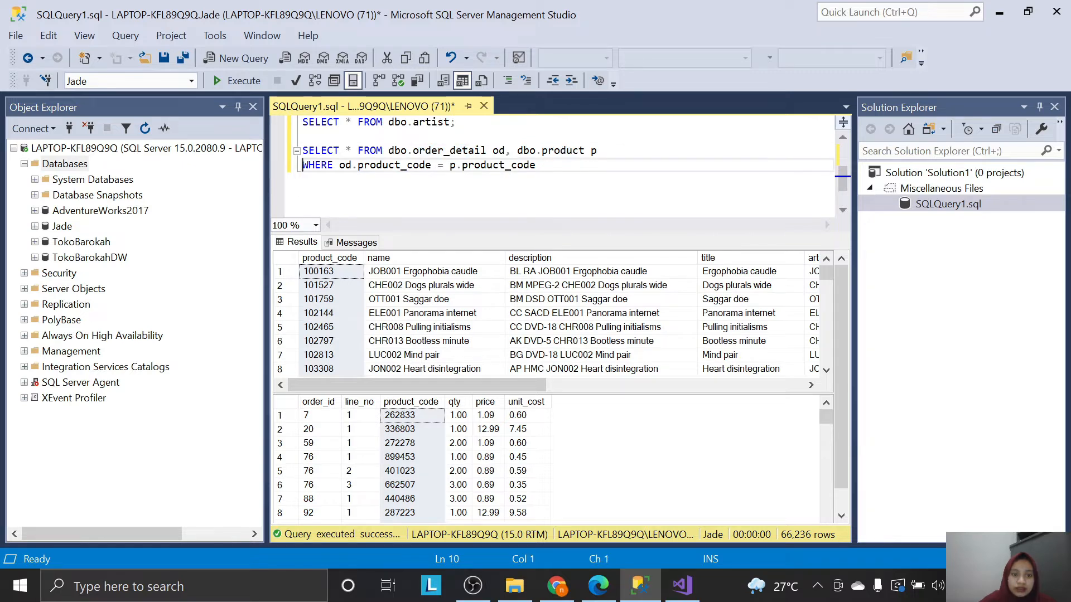
# End the order_detail and product join query with a semicolon, run only that query and enlarge the results grid.
pyautogui.moveTo(303, 165); pyautogui.dragTo(333, 165)
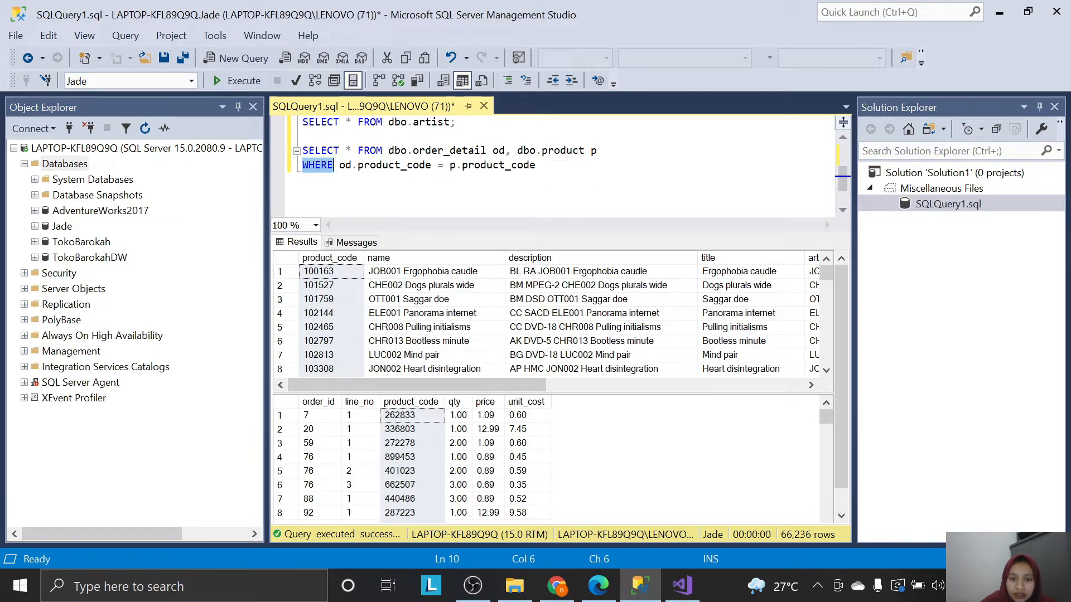
pyautogui.click(537, 165)
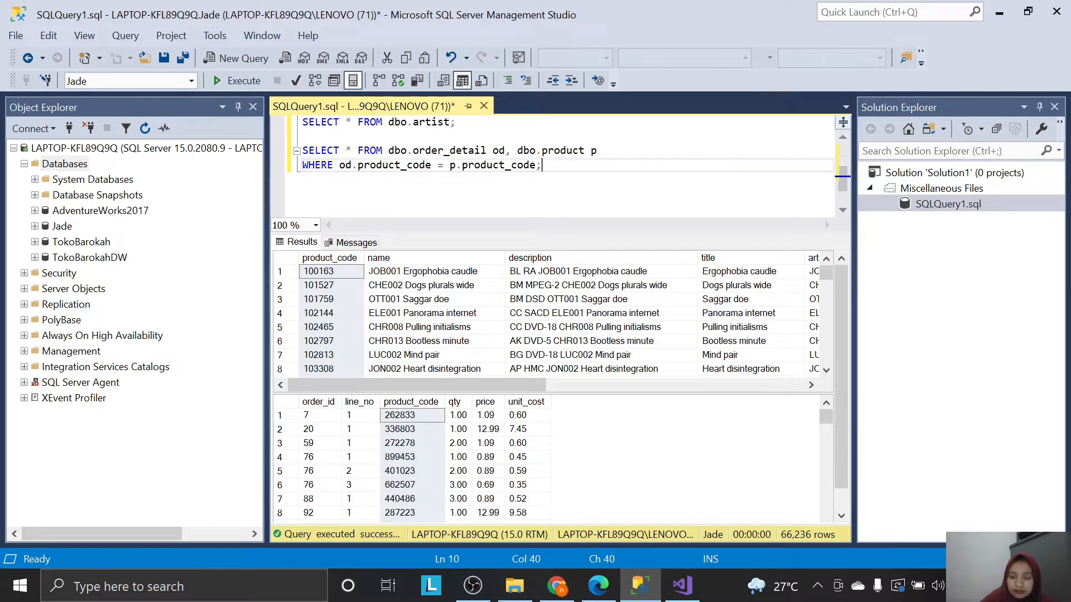
pyautogui.moveTo(536, 165); pyautogui.dragTo(302, 150)
pyautogui.click(237, 81)
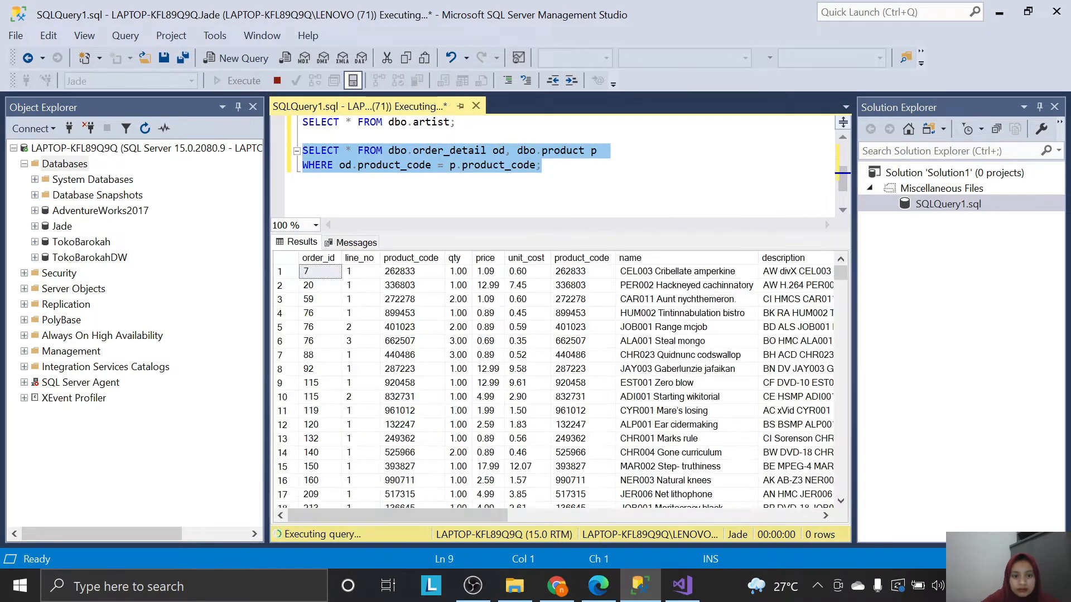
pyautogui.moveTo(592, 236); pyautogui.dragTo(591, 209)
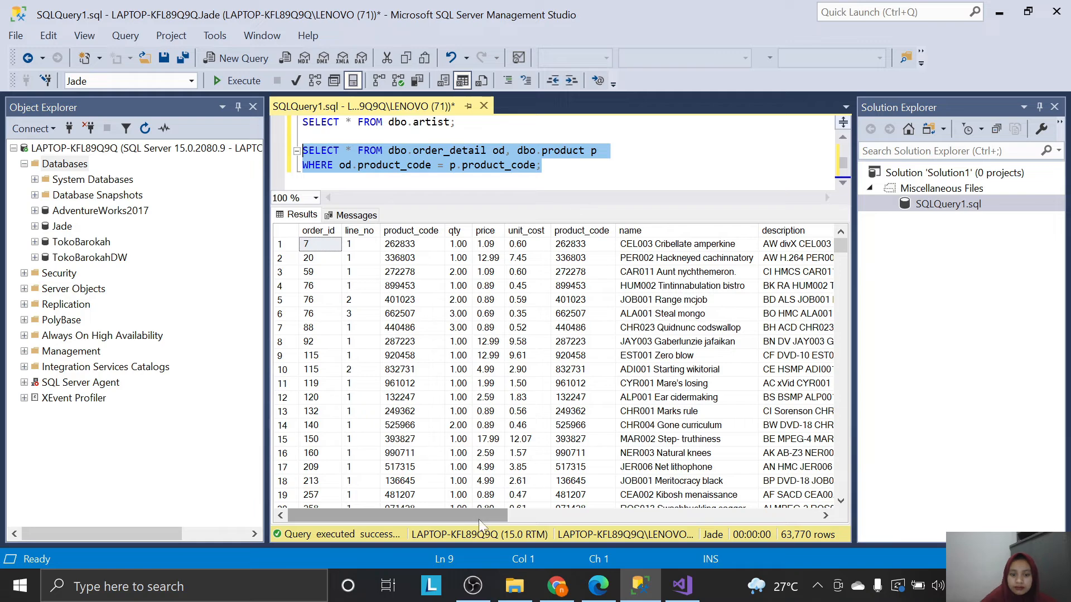
pyautogui.moveTo(478, 515); pyautogui.dragTo(546, 516)
# Switch to the PDF report in Edge and copy the query joining dbo.order_detail od, dbo.product p and dbo.artist a.
pyautogui.click(598, 585)
pyautogui.scroll(-2, 749, 385)
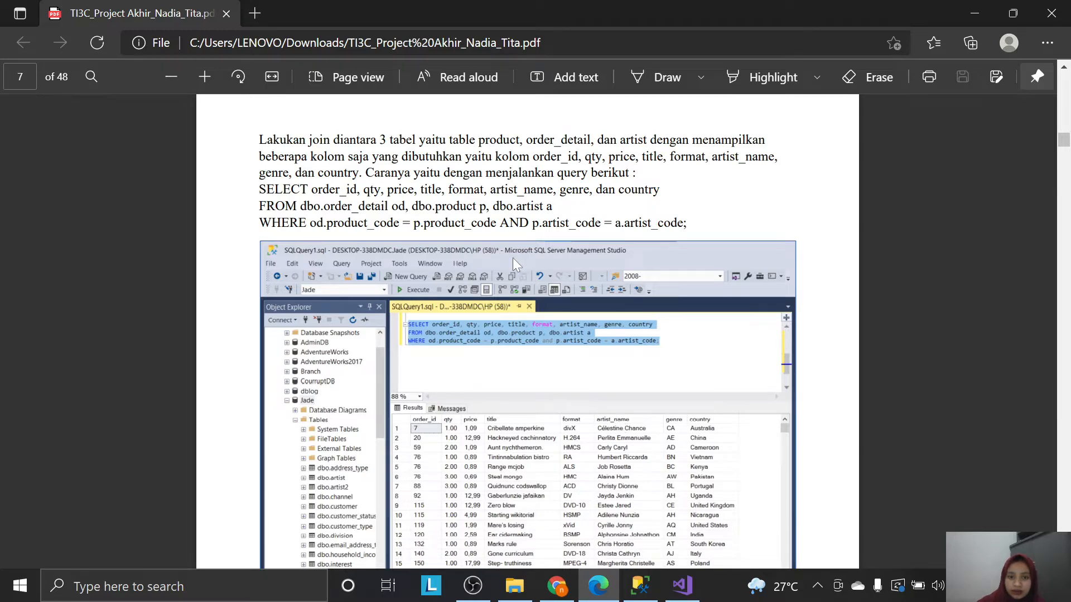
pyautogui.scroll(-2, 544, 238)
pyautogui.scroll(2, 645, 197)
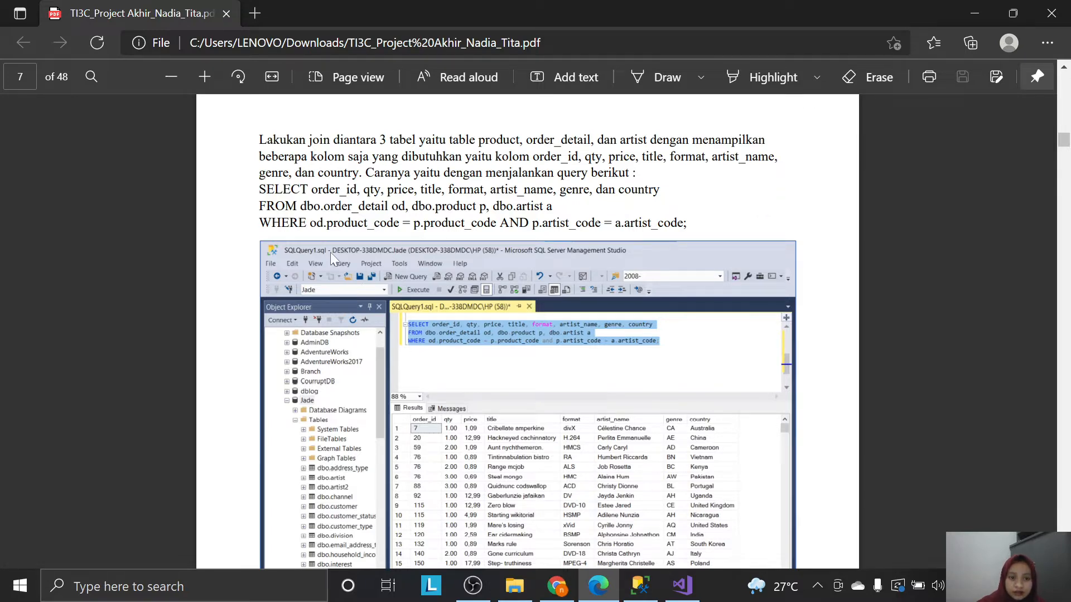
pyautogui.moveTo(260, 190); pyautogui.dragTo(686, 223)
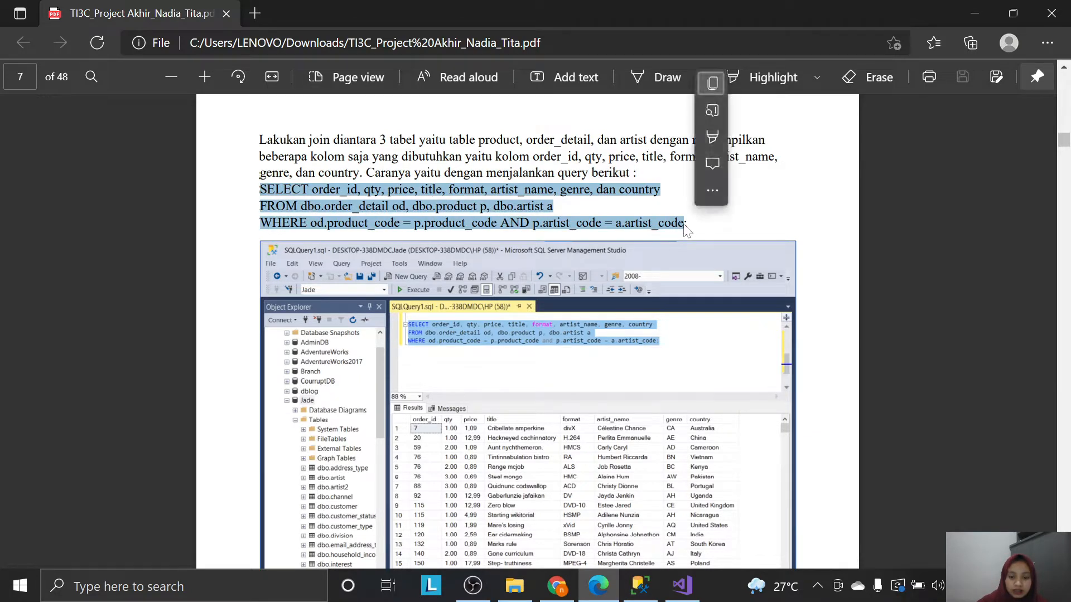
pyautogui.hotkey('ctrl', 'c')
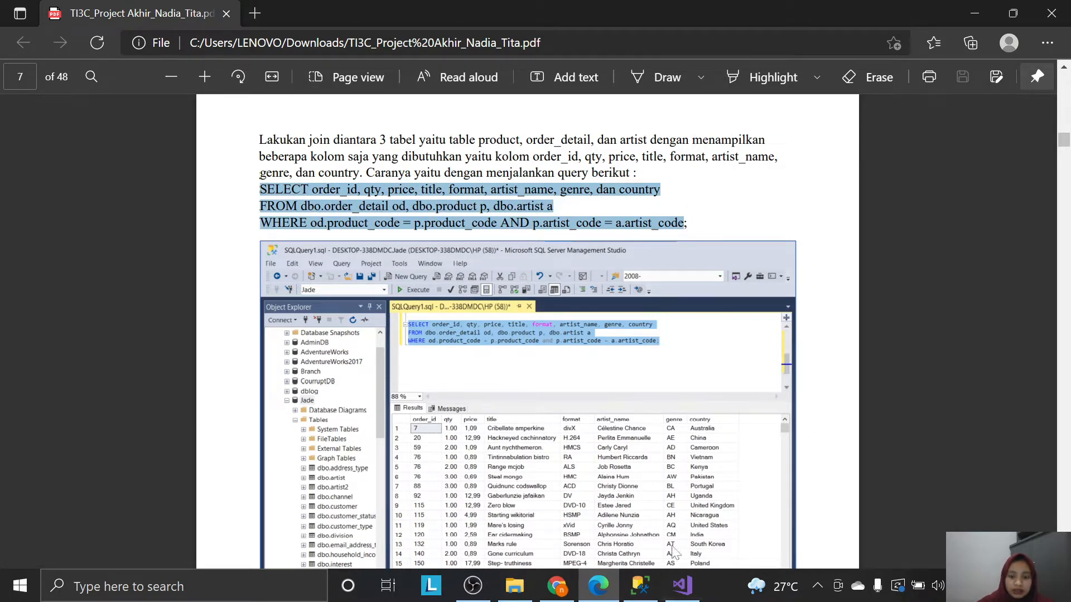
# In SQL Server Management Studio, paste the three-table join query below the product join, leaving a blank line between them.
pyautogui.click(640, 586)
pyautogui.click(542, 165)
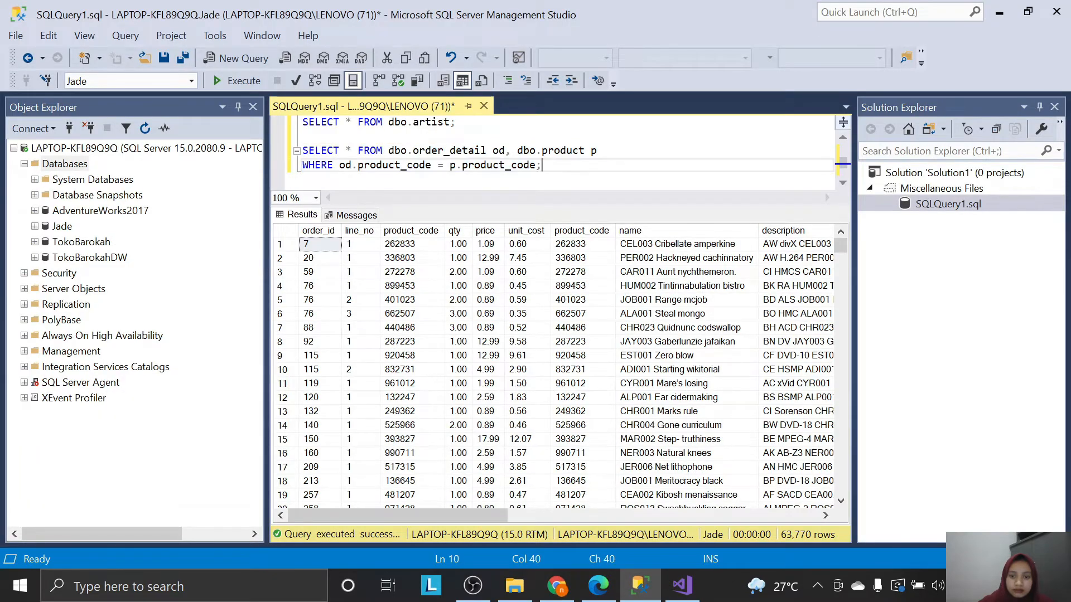
pyautogui.press('Return')
pyautogui.press('Return')
pyautogui.hotkey('ctrl', 'v')
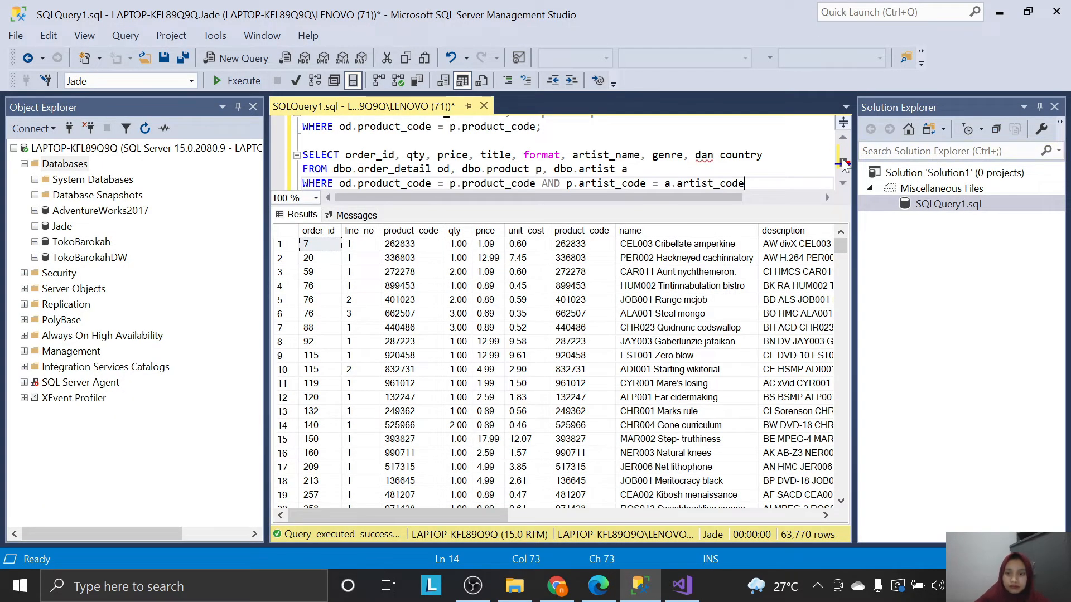
# Remove the word "dan" before country in the SELECT list and end the three-table join query with a semicolon.
pyautogui.scroll(-1, 843, 163)
pyautogui.scroll(1, 843, 162)
pyautogui.click(714, 154)
pyautogui.press('BackSpace')
pyautogui.press('BackSpace')
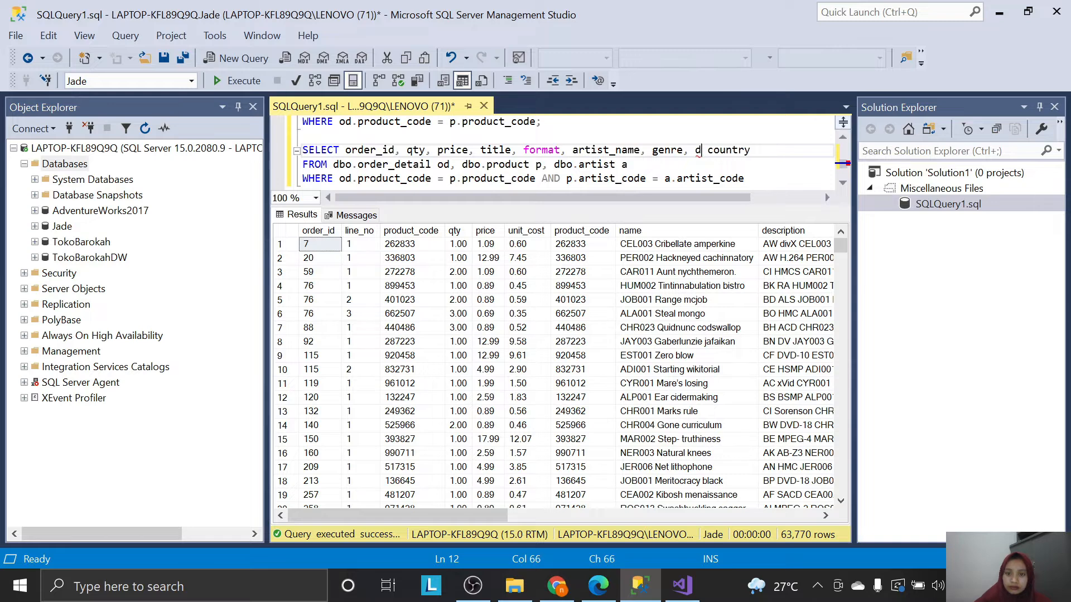
pyautogui.press('BackSpace')
pyautogui.press('Down')
pyautogui.press('Down')
pyautogui.press('End')
# Select all three lines of the order_detail, product and artist join query and run only that selection.
pyautogui.hotkey('shift', 'Up')
pyautogui.hotkey('shift', 'Home')
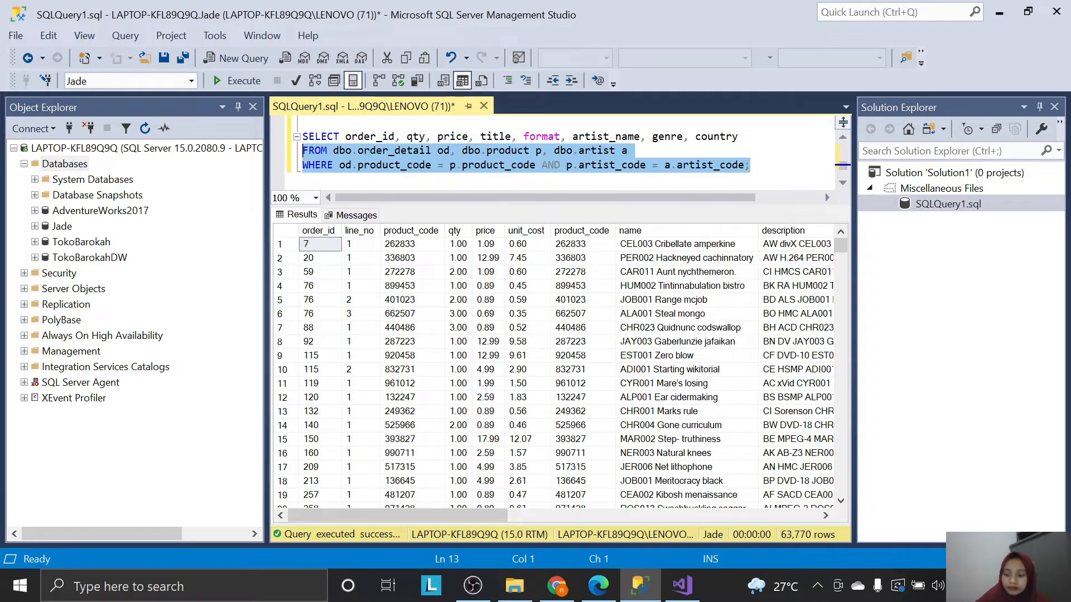
pyautogui.hotkey('shift', 'End')
pyautogui.hotkey('shift', 'Left')
pyautogui.hotkey('shift', 'Up')
pyautogui.hotkey('shift', 'Left')
pyautogui.hotkey('shift', 'Left')
pyautogui.hotkey('shift', 'Left')
pyautogui.hotkey('shift', 'Left')
pyautogui.hotkey('shift', 'Left')
pyautogui.hotkey('shift', 'Left')
pyautogui.hotkey('shift', 'Left')
pyautogui.hotkey('shift', 'Left')
pyautogui.hotkey('shift', 'Left')
pyautogui.hotkey('shift', 'Left')
pyautogui.hotkey('shift', 'Left')
pyautogui.hotkey('shift', 'Left')
pyautogui.hotkey('shift', 'Left')
pyautogui.hotkey('shift', 'Left')
pyautogui.hotkey('shift', 'Left')
pyautogui.hotkey('shift', 'Left')
pyautogui.hotkey('shift', 'Left')
pyautogui.hotkey('shift', 'Left')
pyautogui.hotkey('shift', 'Left')
pyautogui.hotkey('shift', 'Left')
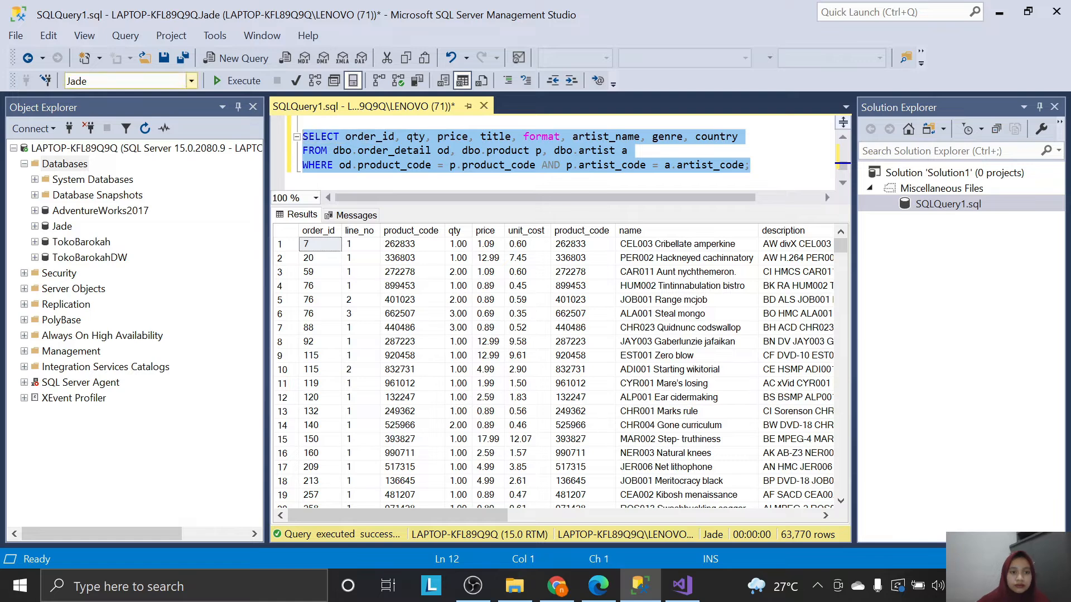
pyautogui.click(237, 81)
# Switch to the PDF report in Edge and read the instructions on saving the query and creating the Jade_DW database.
pyautogui.hotkey('alt', 'Tab')
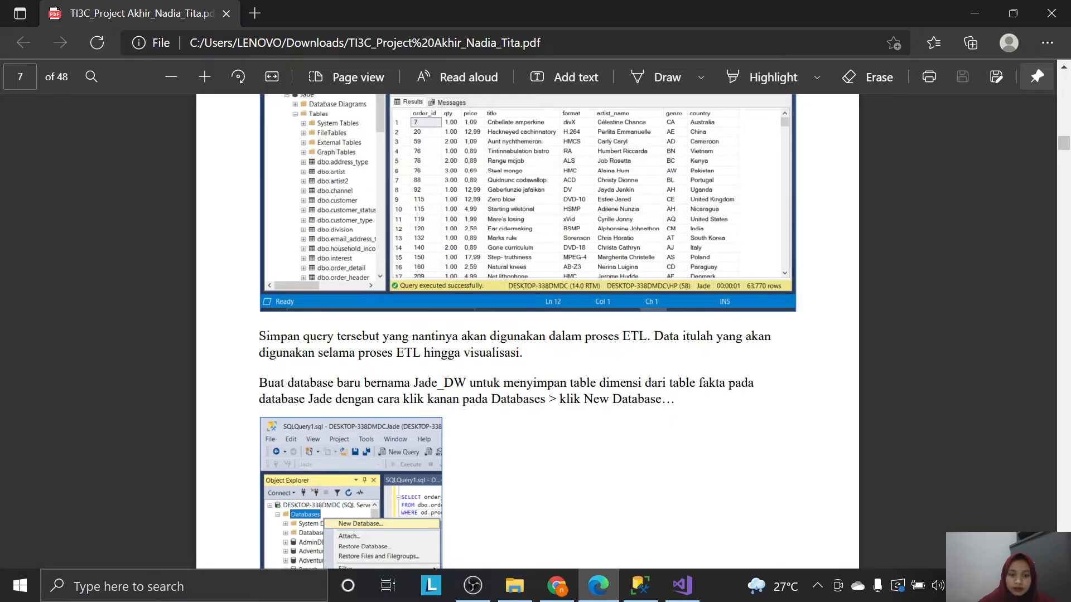
pyautogui.scroll(1, 651, 392)
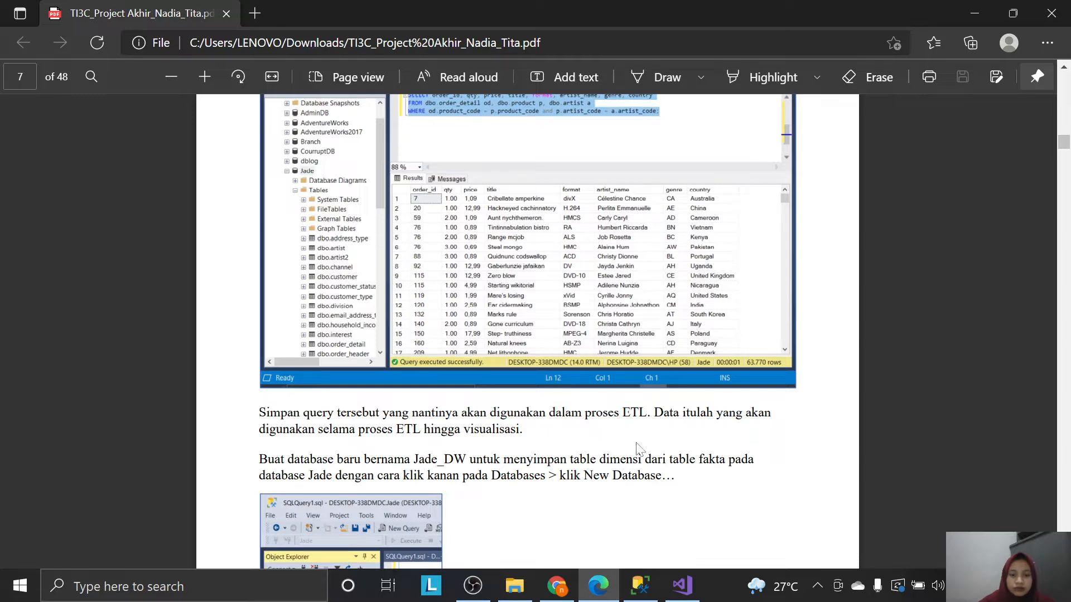
pyautogui.scroll(-1, 633, 441)
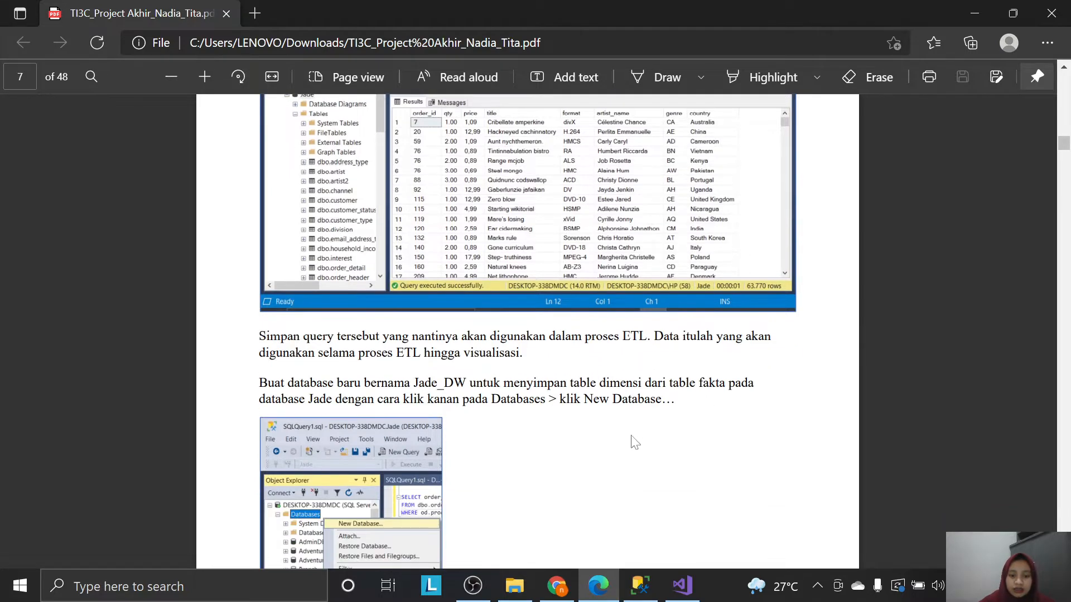
pyautogui.scroll(-1, 576, 399)
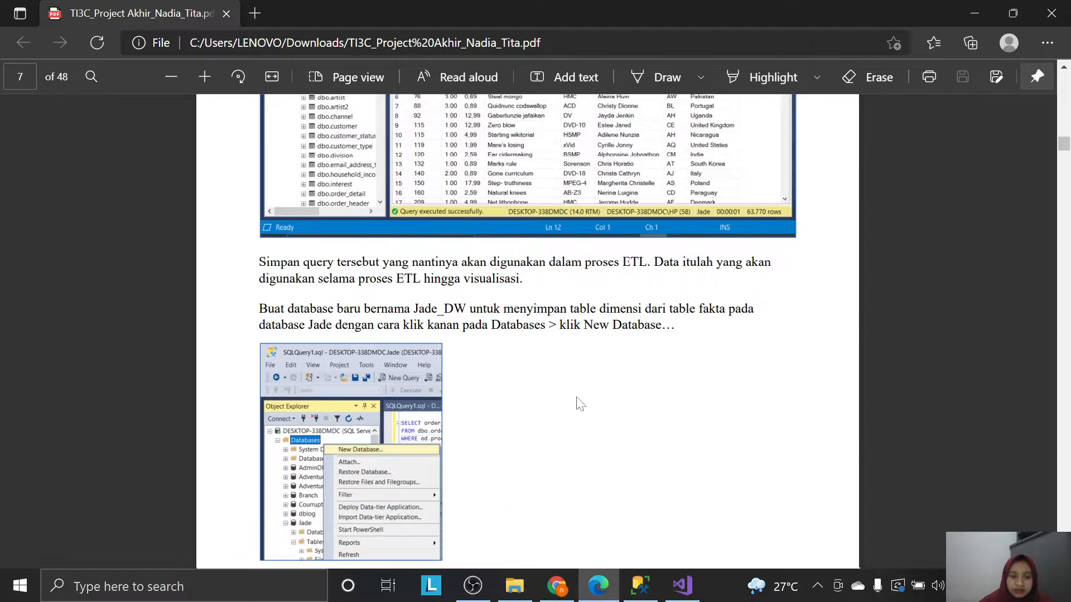
pyautogui.scroll(-2, 698, 514)
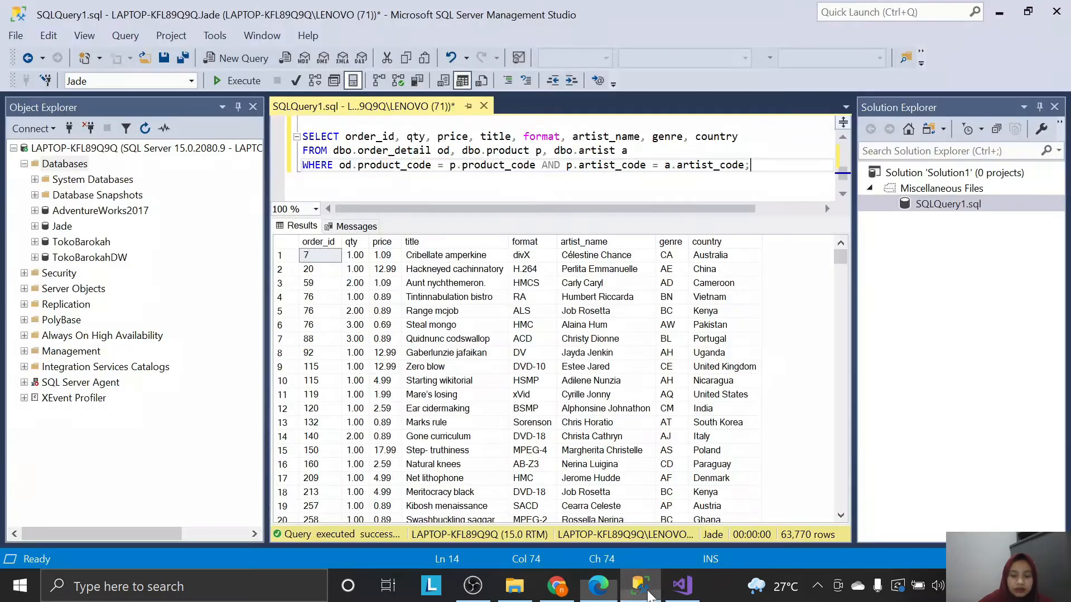
# In SQL Server Management Studio, create a new database named Jade_DW with the default owner and file settings.
pyautogui.click(640, 586)
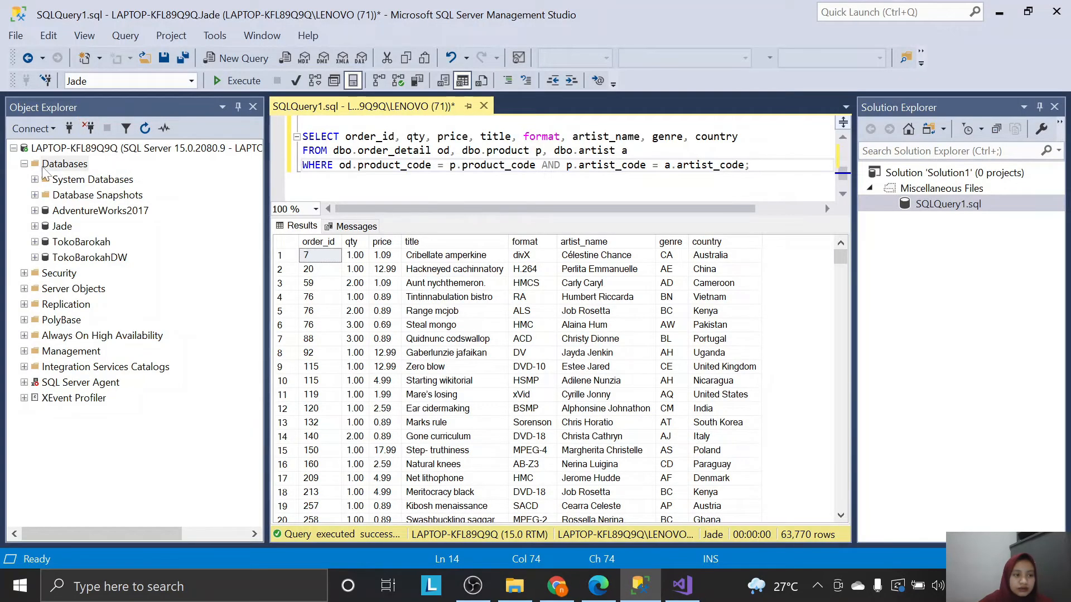
pyautogui.click(65, 164)
pyautogui.rightClick(89, 166)
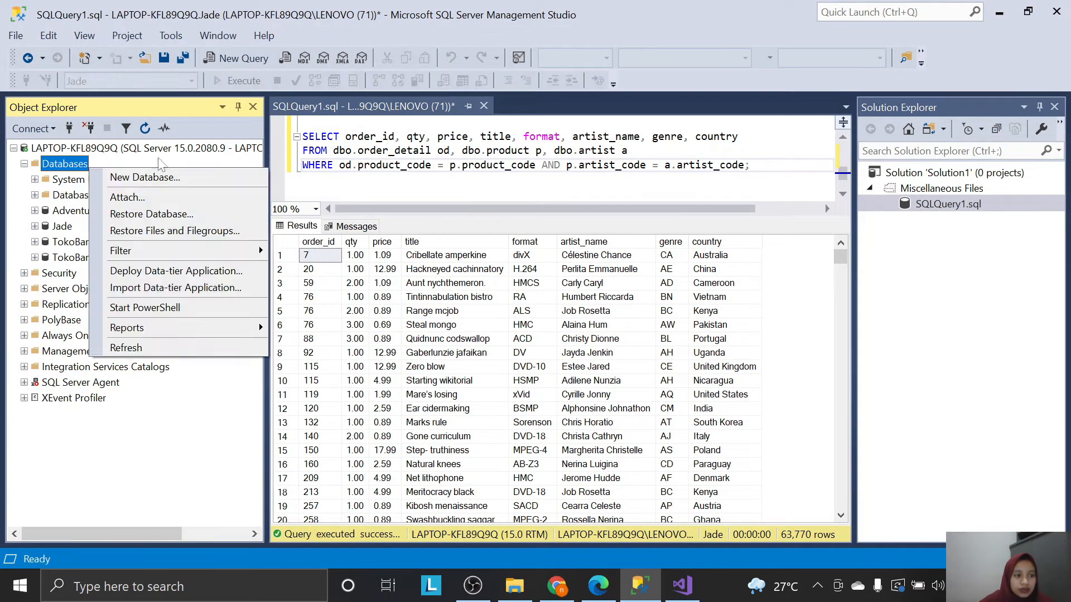
pyautogui.click(177, 175)
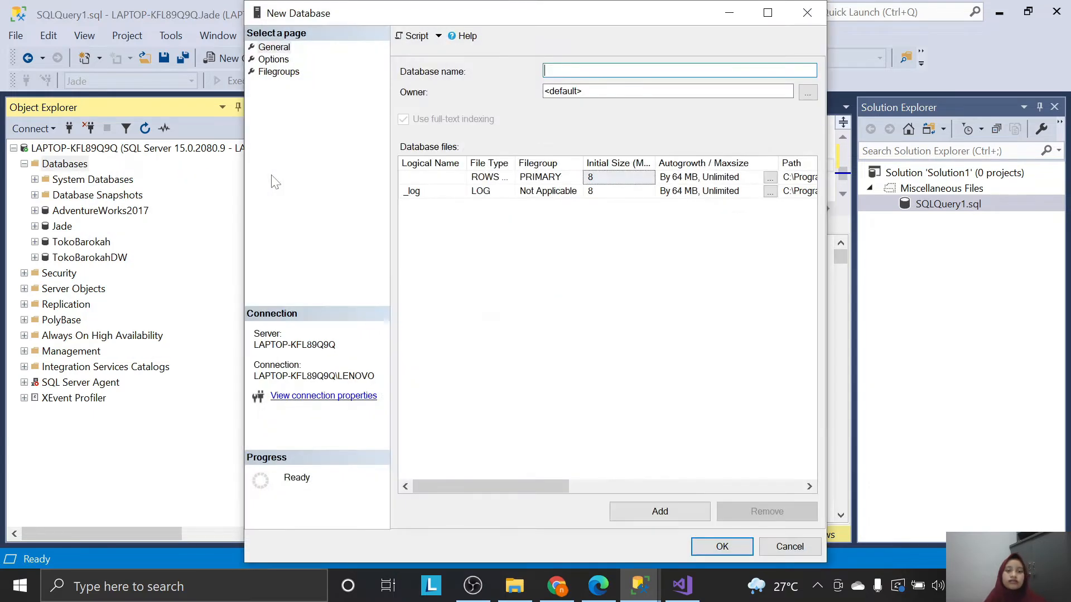
pyautogui.write('Ja')
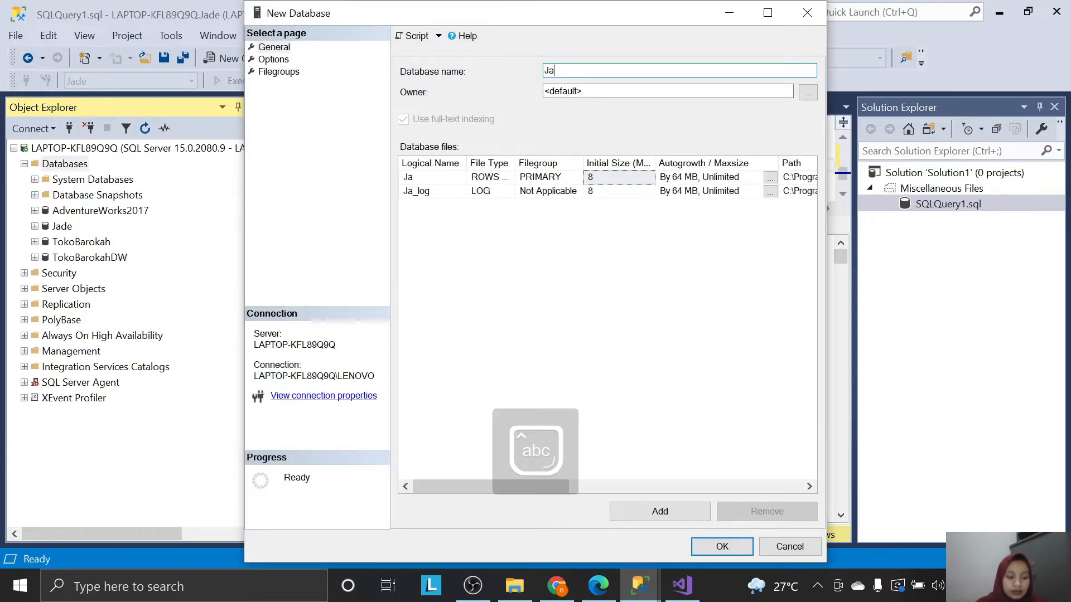
pyautogui.write('de_DW')
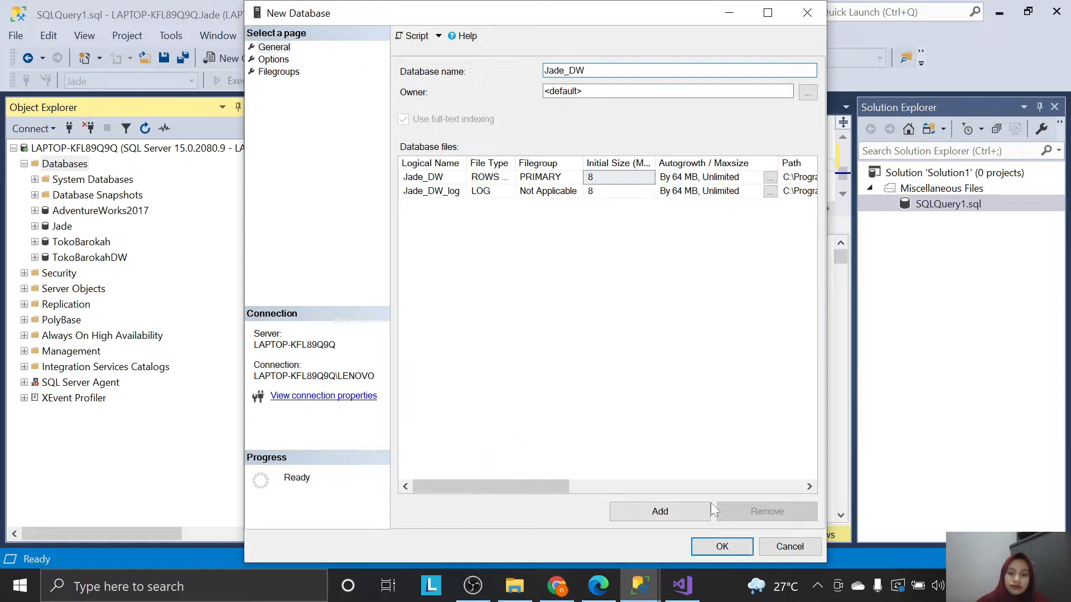
pyautogui.click(722, 546)
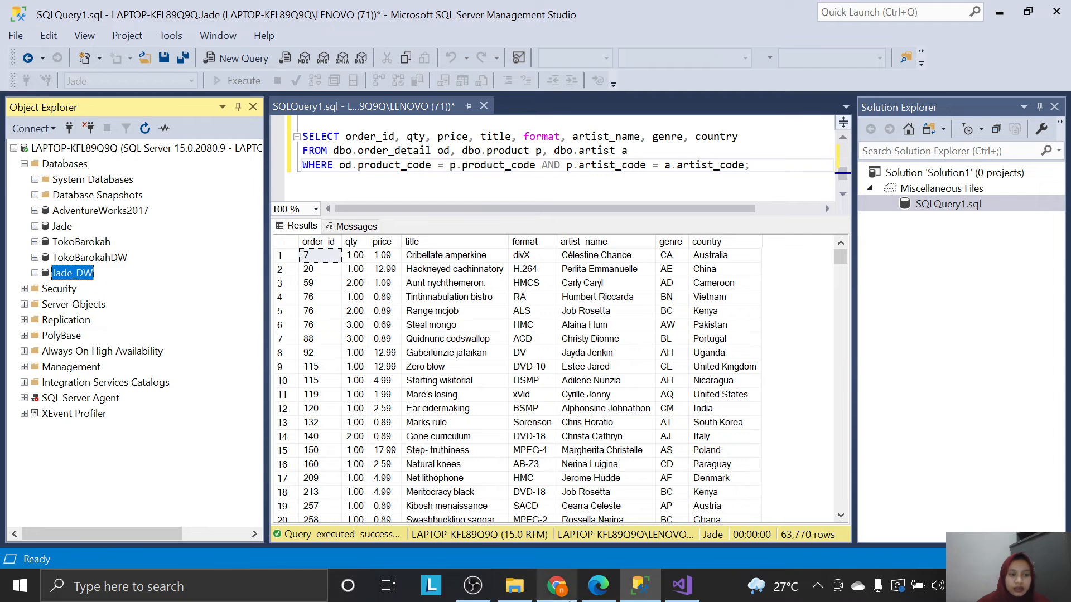
# Switch to the PDF report in Edge and read the Proses ETL instructions on creating a new SSIS project.
pyautogui.click(598, 587)
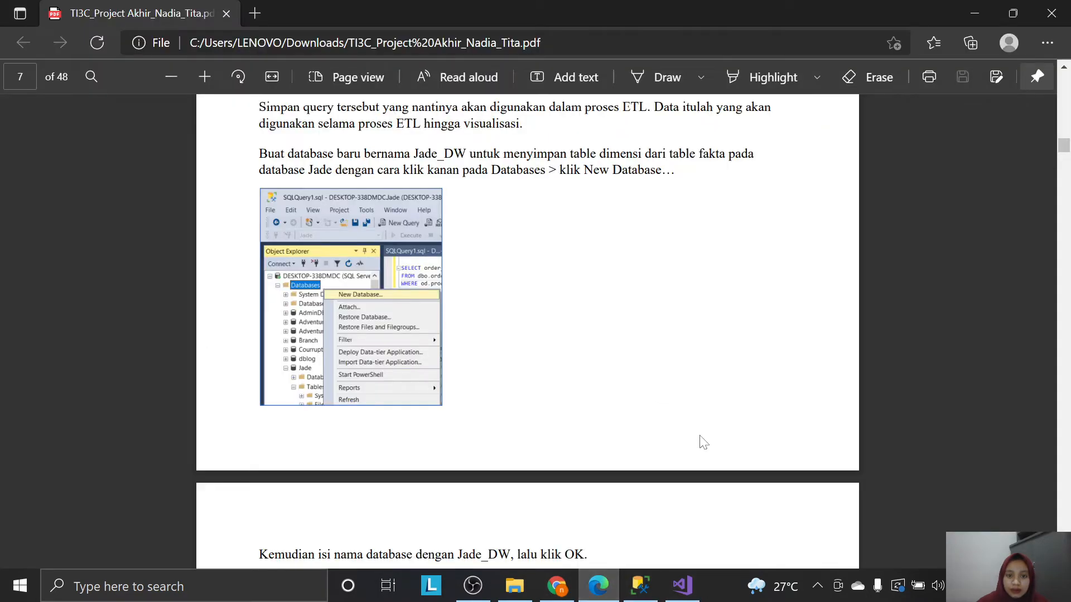
pyautogui.scroll(-6, 714, 447)
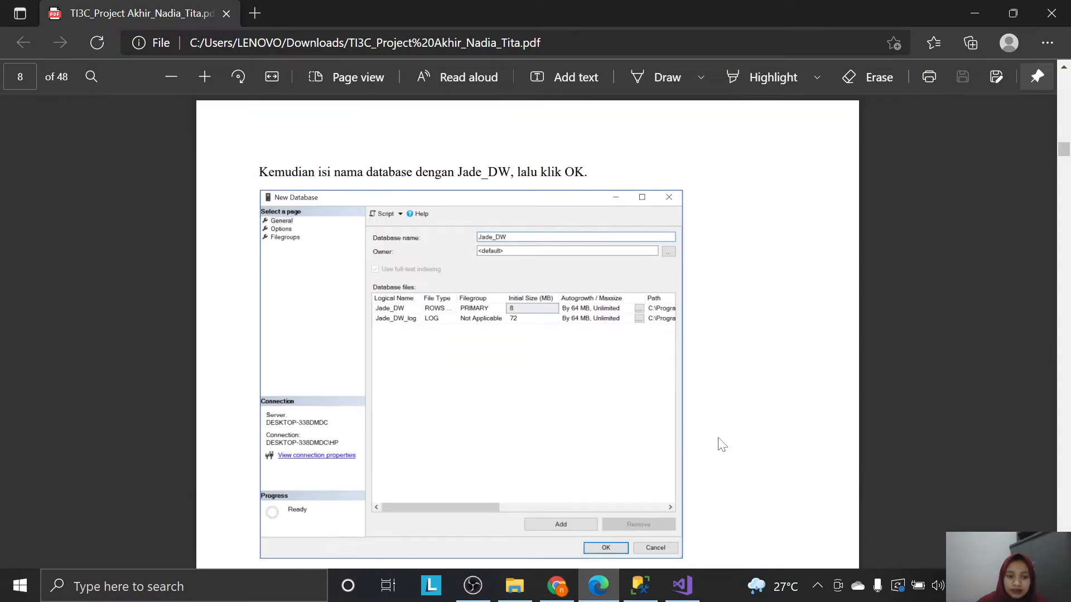
pyautogui.scroll(-5, 725, 449)
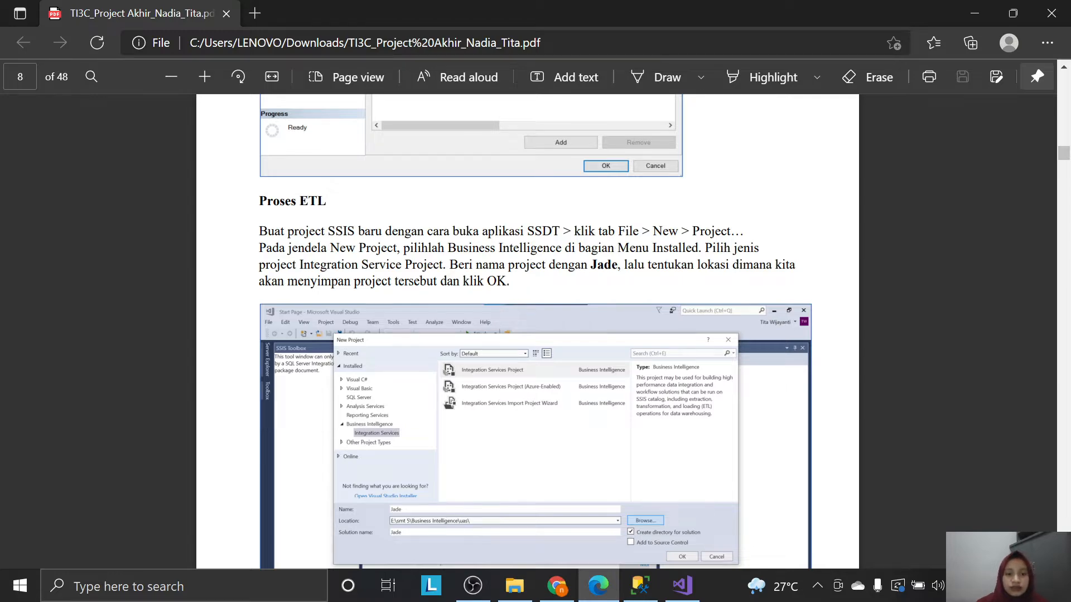
pyautogui.scroll(-3, 578, 291)
pyautogui.scroll(2, 822, 511)
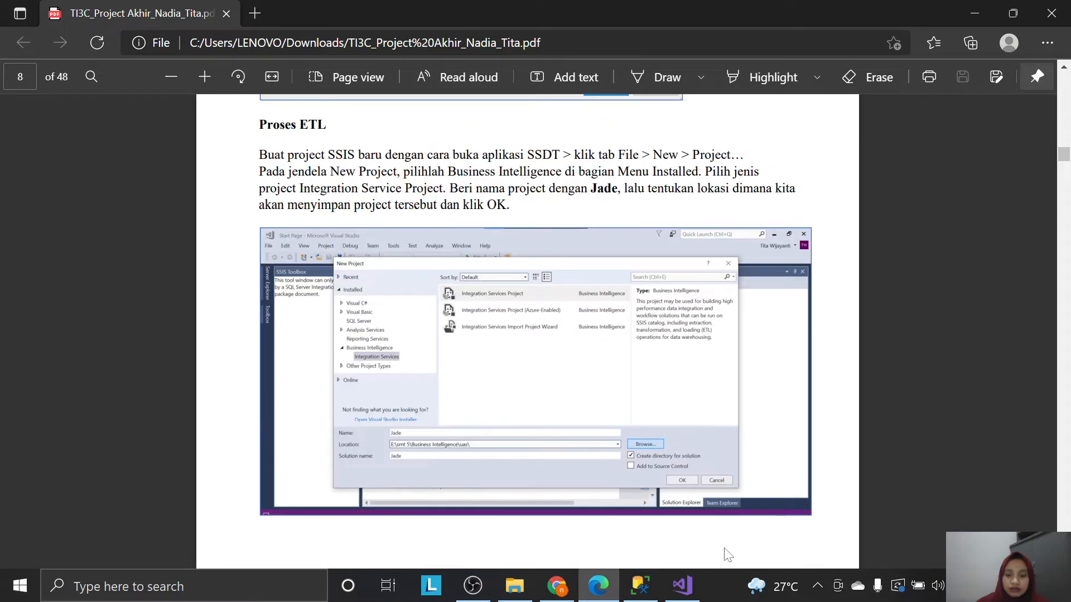
# Switch to Visual Studio and open the dialog for creating a new project.
pyautogui.click(691, 582)
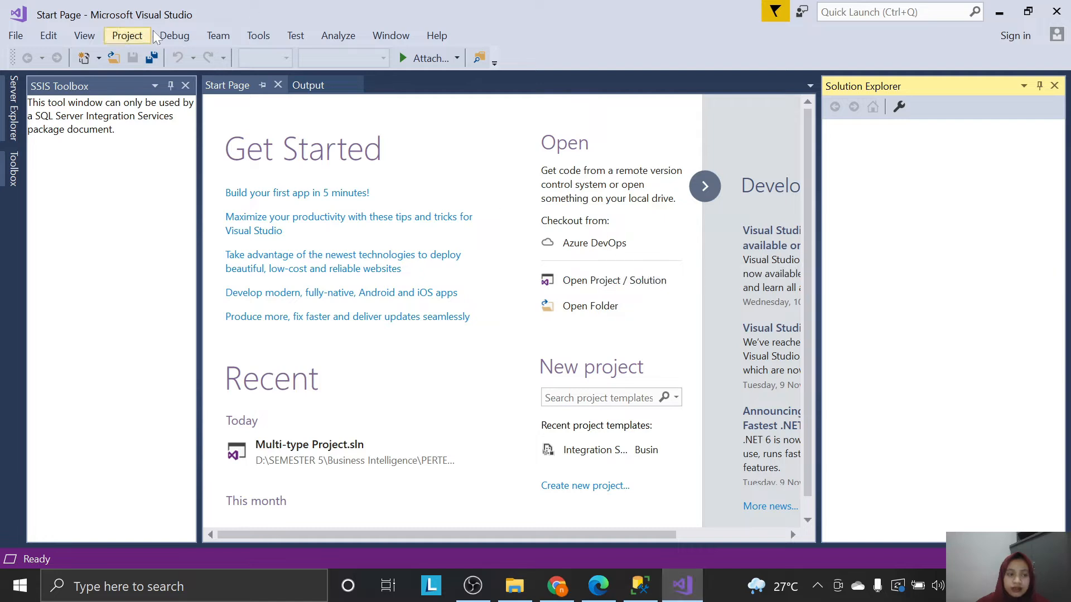
pyautogui.click(17, 36)
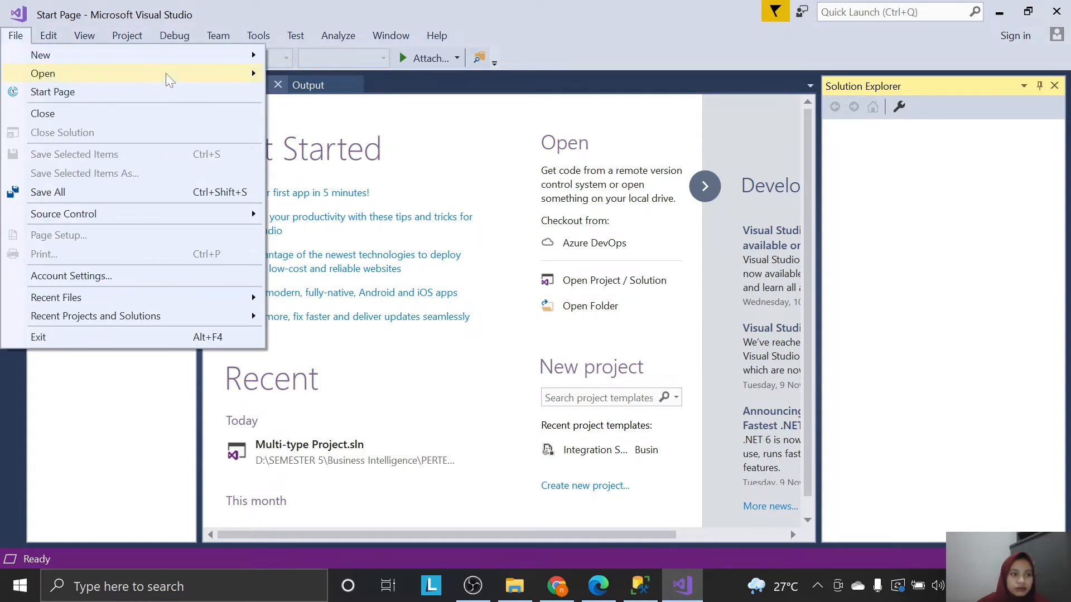
pyautogui.moveTo(226, 55)
pyautogui.click(324, 58)
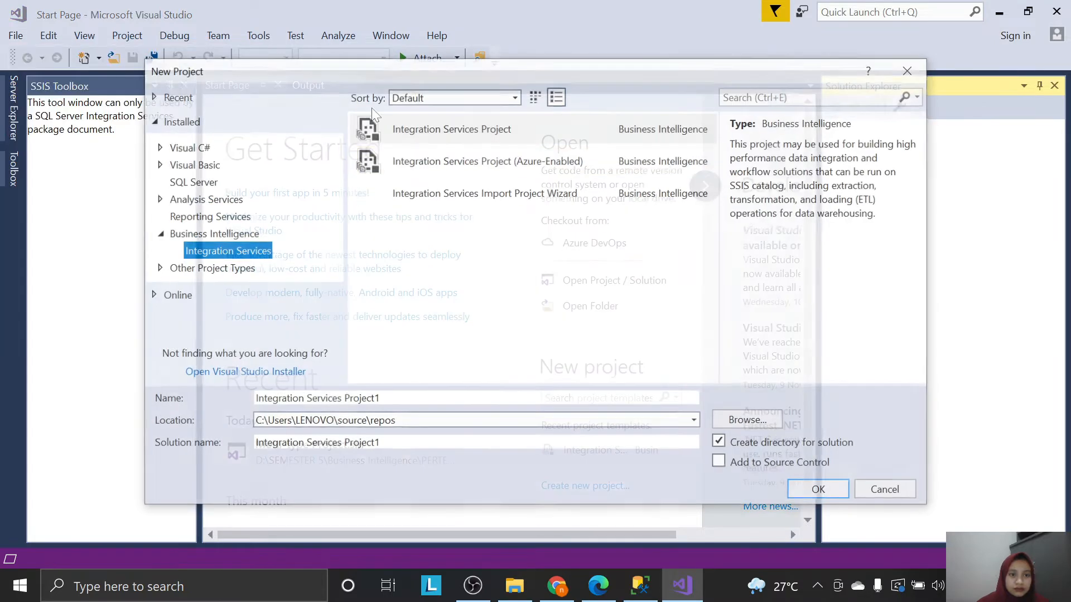
# Name the new Integration Services project Jade.
pyautogui.click(290, 399)
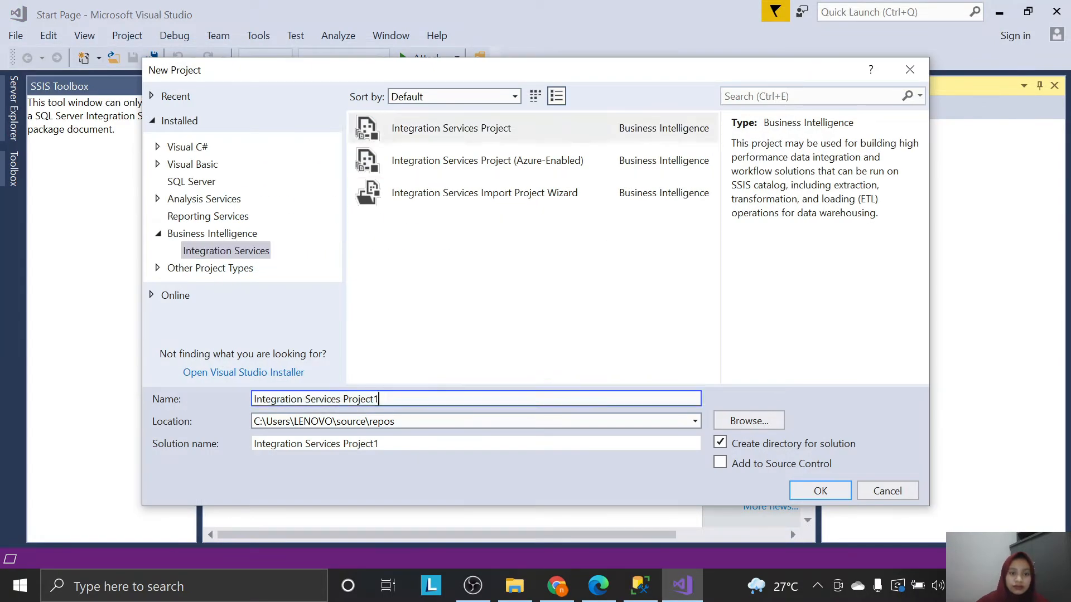
pyautogui.press('capslock')
pyautogui.write('jAOI')
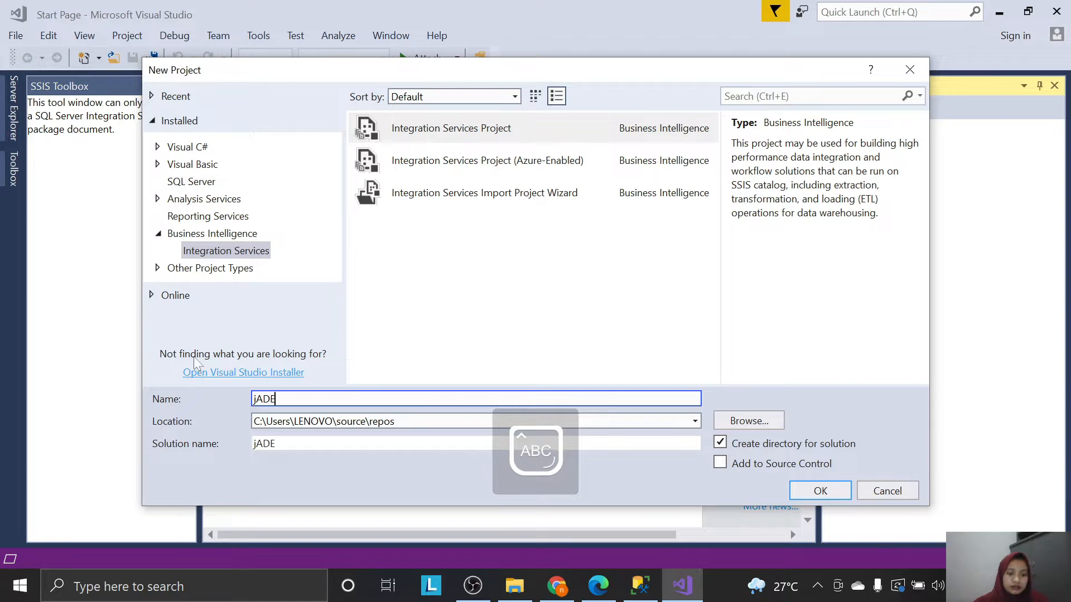
pyautogui.press('BackSpace')
pyautogui.press('BackSpace')
pyautogui.press('BackSpace')
pyautogui.press('BackSpace')
pyautogui.write('J')
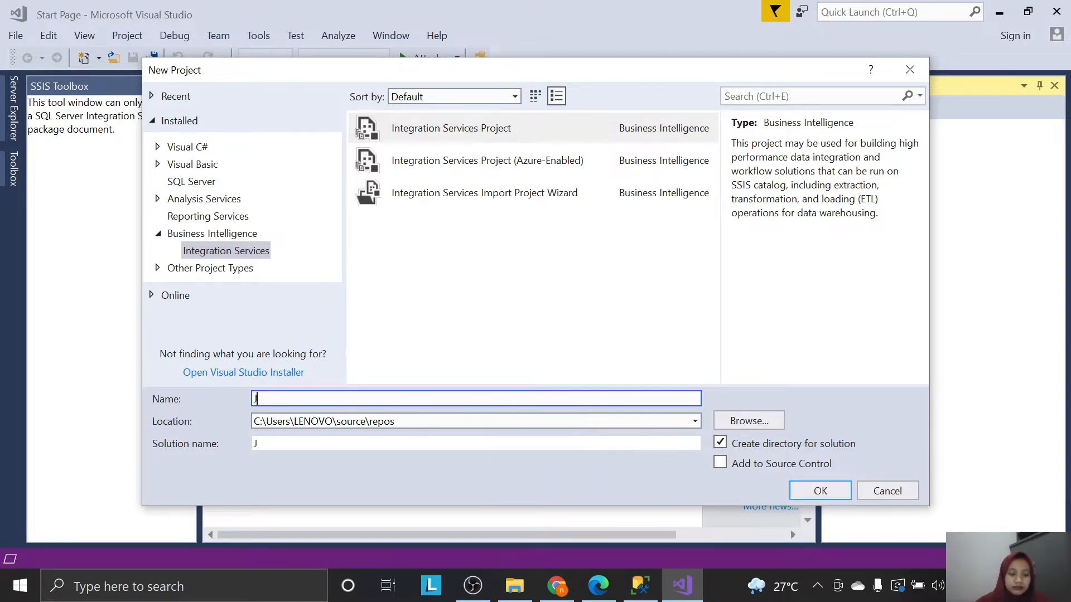
pyautogui.press('capslock')
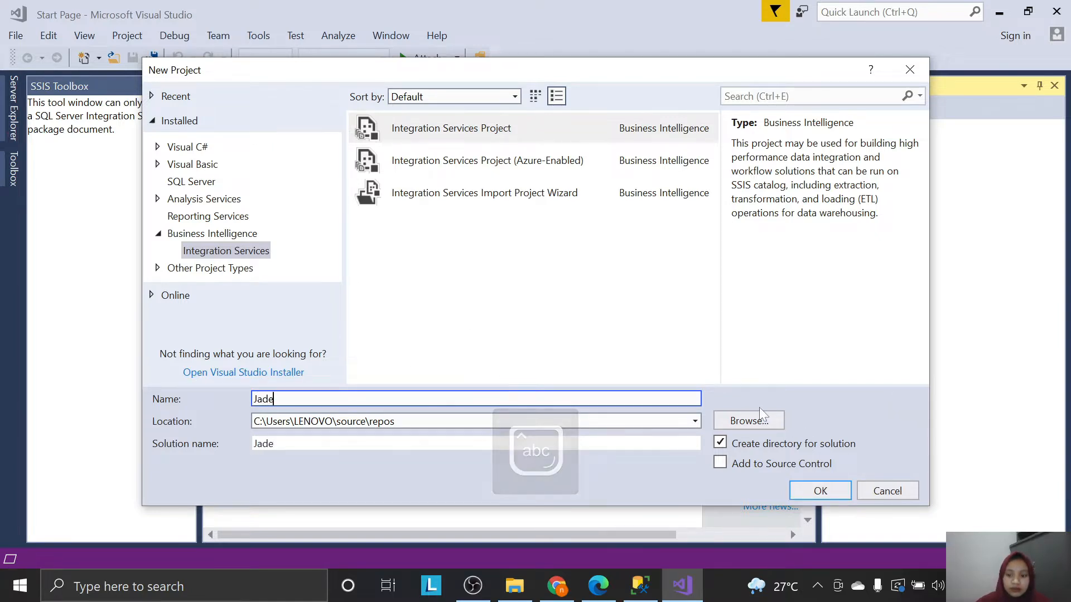
# Set the project location to D:\SEMESTER 5\Business Intelligence\Project Akhir and create the Jade project.
pyautogui.click(778, 423)
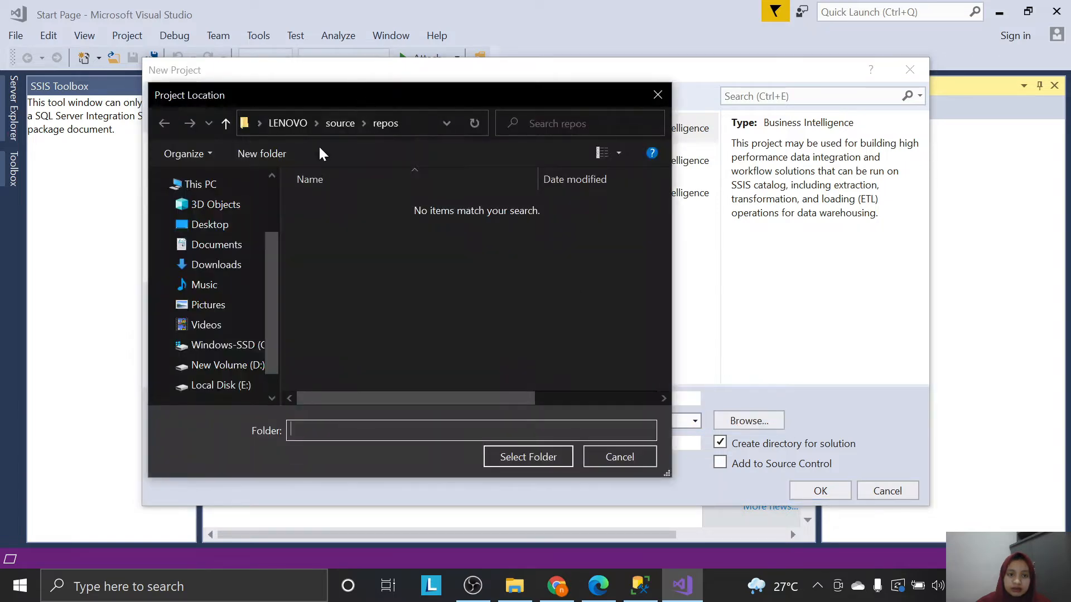
pyautogui.scroll(-1, 212, 335)
pyautogui.click(212, 338)
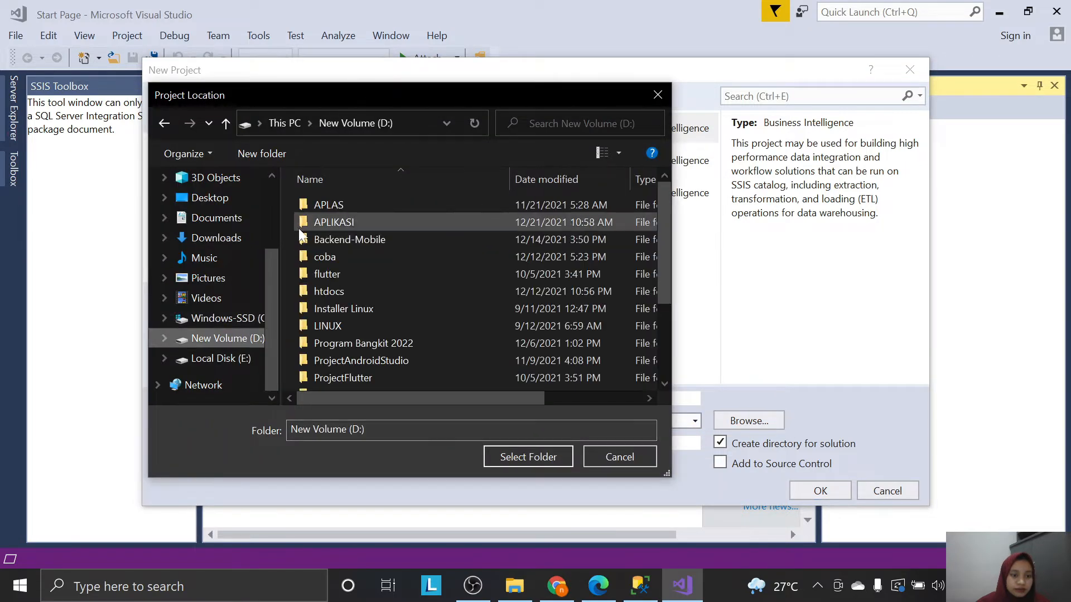
pyautogui.scroll(-3, 312, 267)
pyautogui.doubleClick(332, 337)
pyautogui.doubleClick(356, 222)
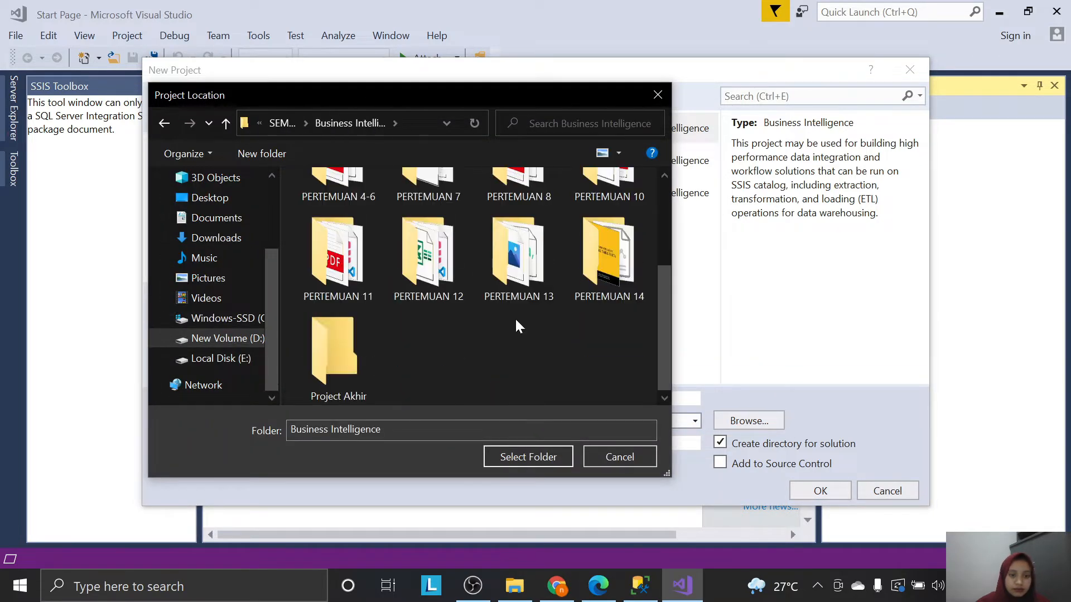
pyautogui.doubleClick(334, 357)
pyautogui.click(560, 459)
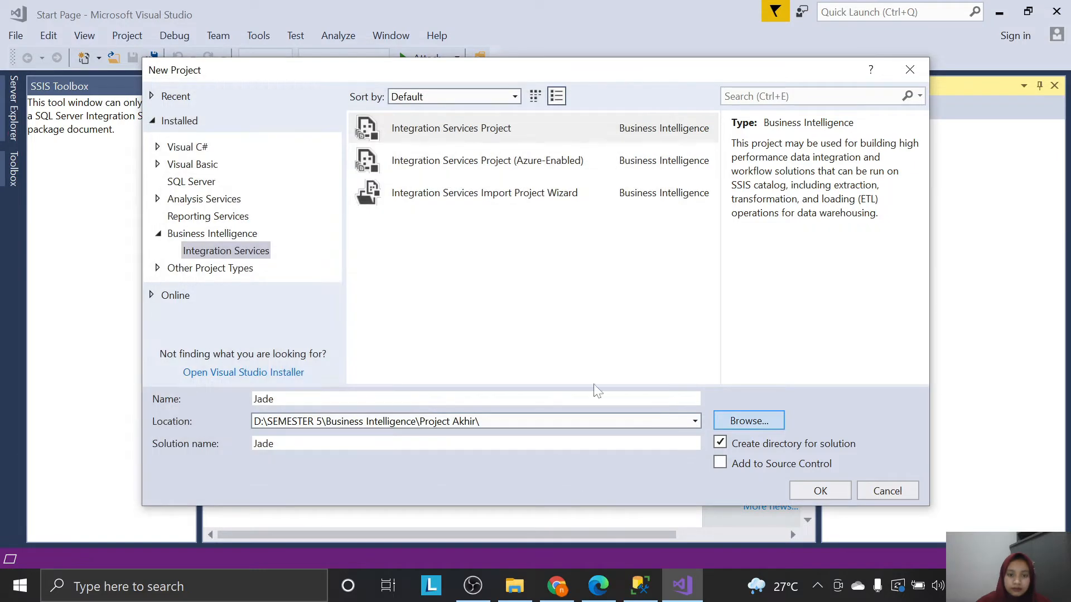
pyautogui.click(837, 490)
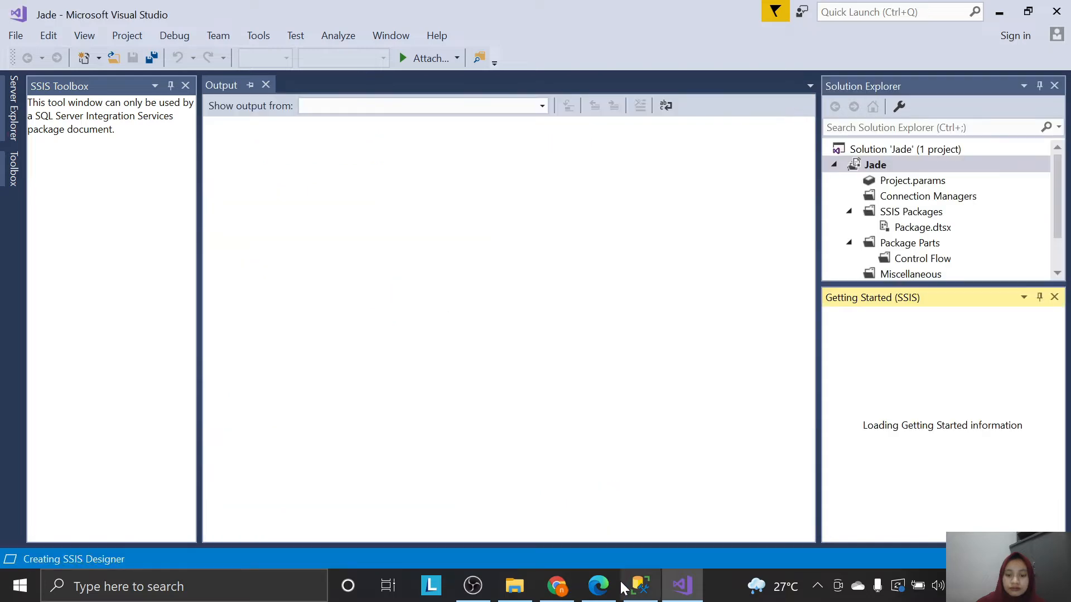
# Check the PDF report in Edge, return to Visual Studio and place a Data Flow Task on the package's control flow.
pyautogui.click(599, 586)
pyautogui.click(681, 586)
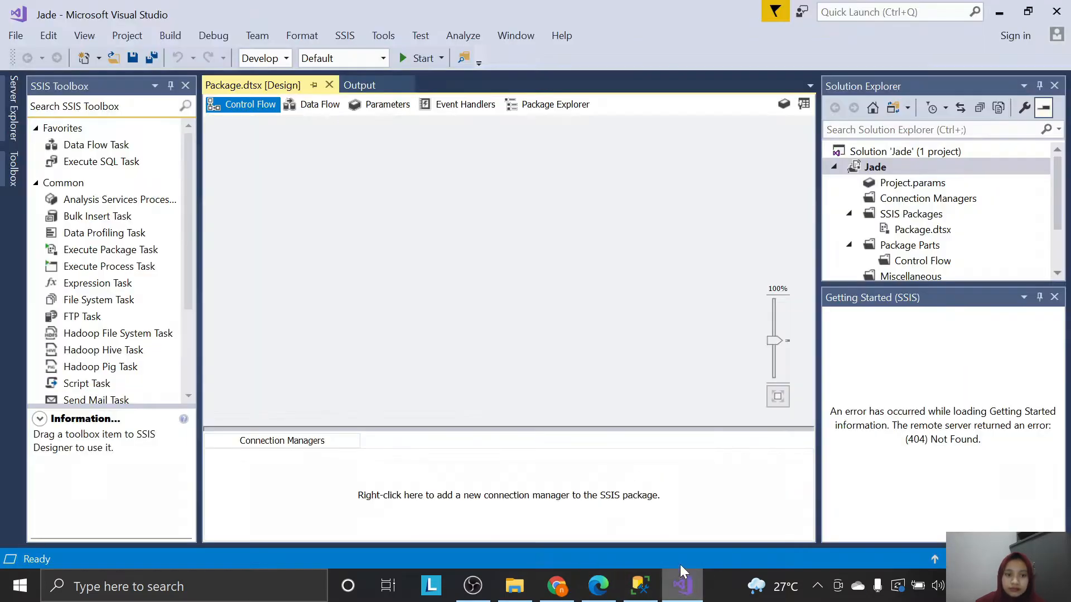
pyautogui.moveTo(450, 428); pyautogui.dragTo(450, 436)
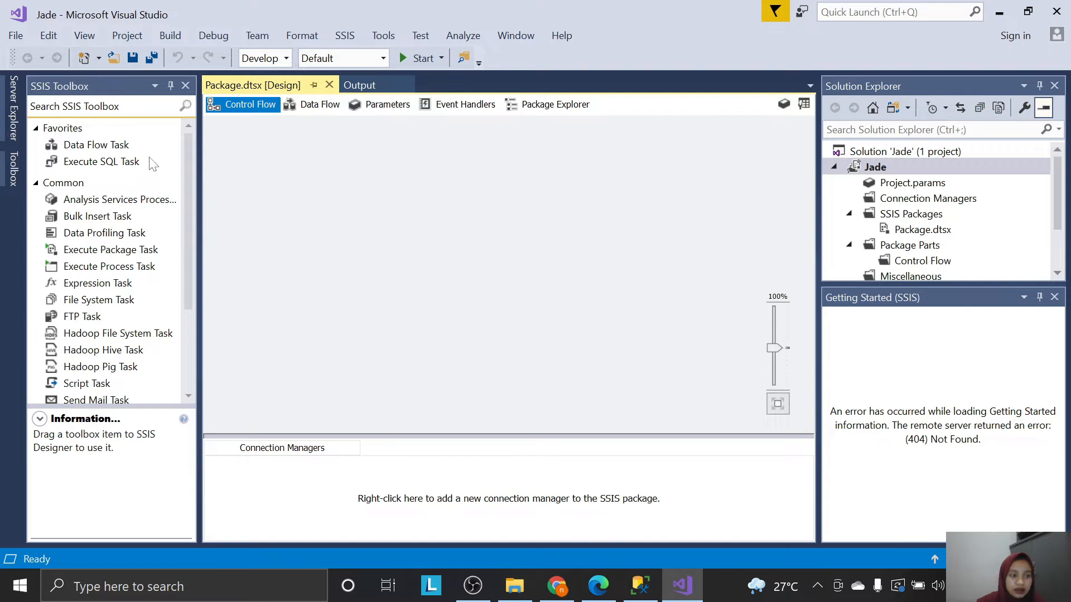
pyautogui.moveTo(101, 151); pyautogui.dragTo(374, 161)
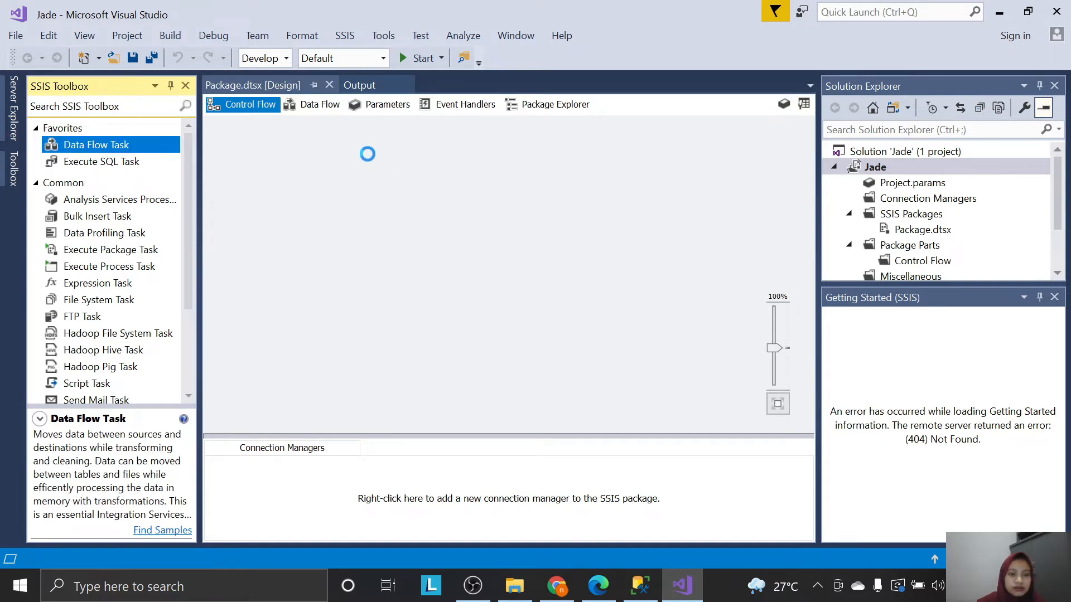
pyautogui.moveTo(390, 173); pyautogui.dragTo(317, 170)
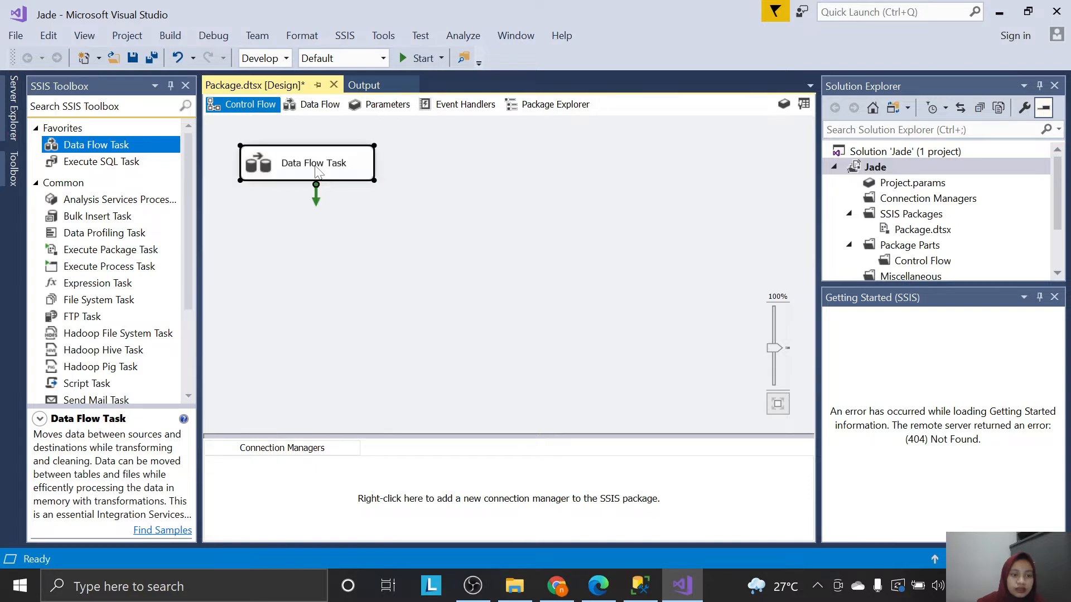
# Rename the Data Flow Task as DimProduct and open its data flow.
pyautogui.click(316, 170)
pyautogui.write('Dim')
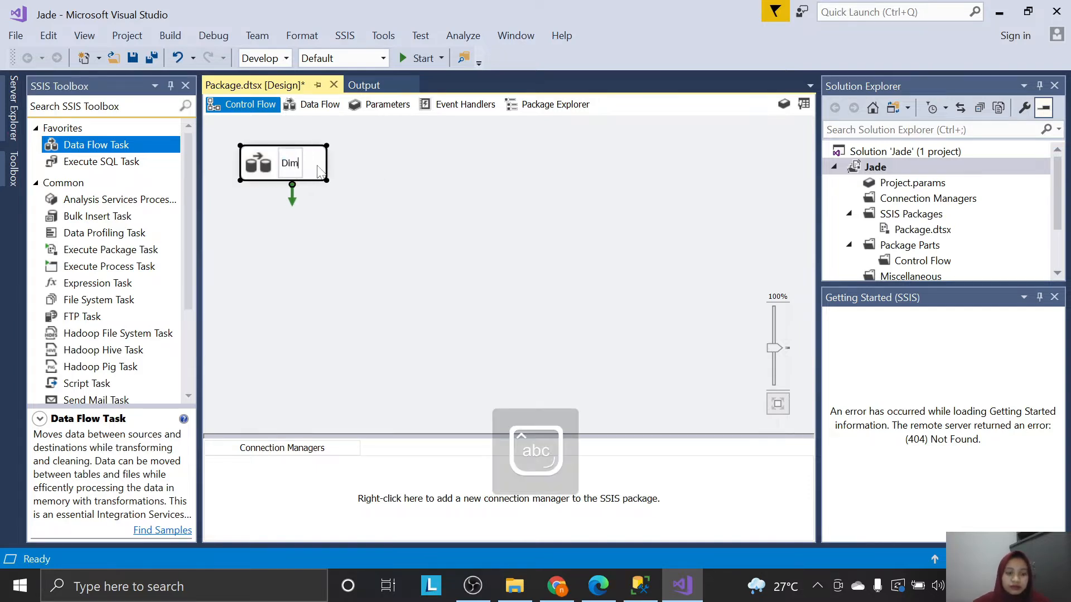
pyautogui.write('Product')
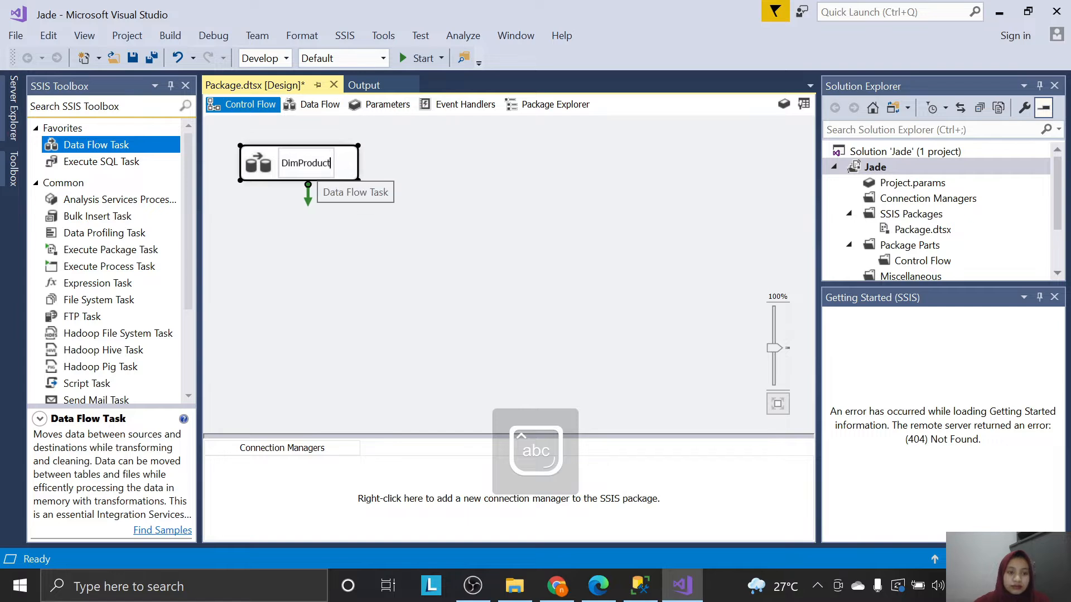
pyautogui.click(531, 255)
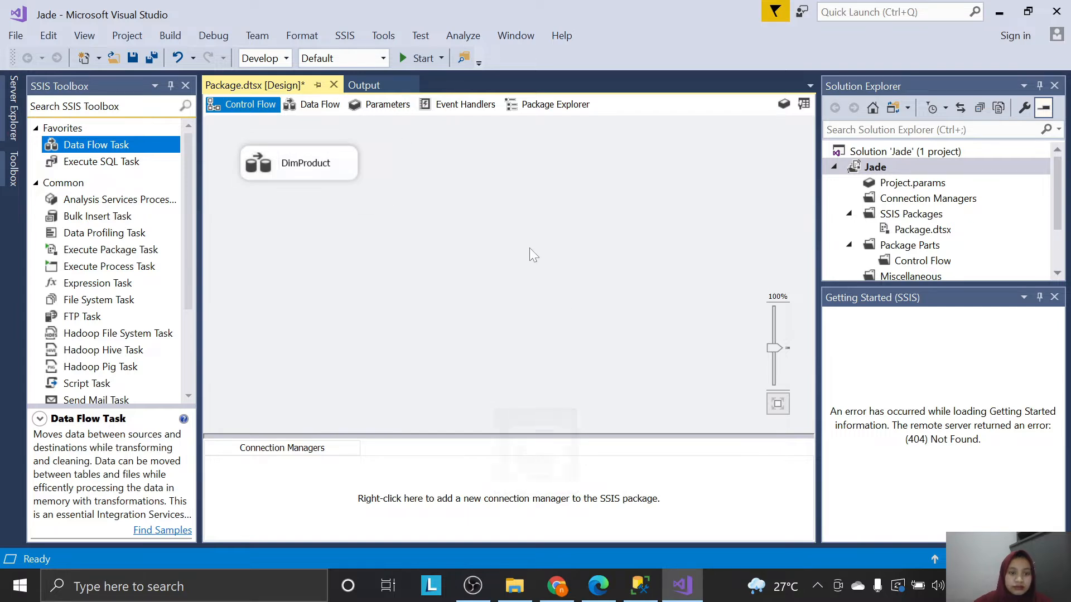
pyautogui.click(323, 165)
pyautogui.doubleClick(320, 159)
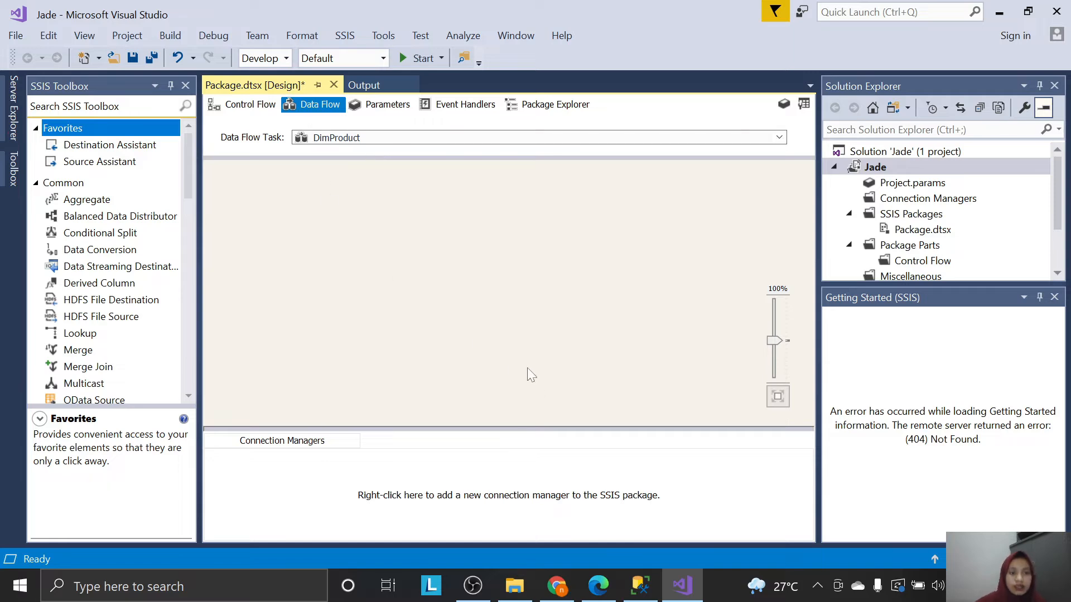
# Switch to the PDF report in Edge and read the instructions on adding and configuring an OLE DB Source.
pyautogui.click(602, 586)
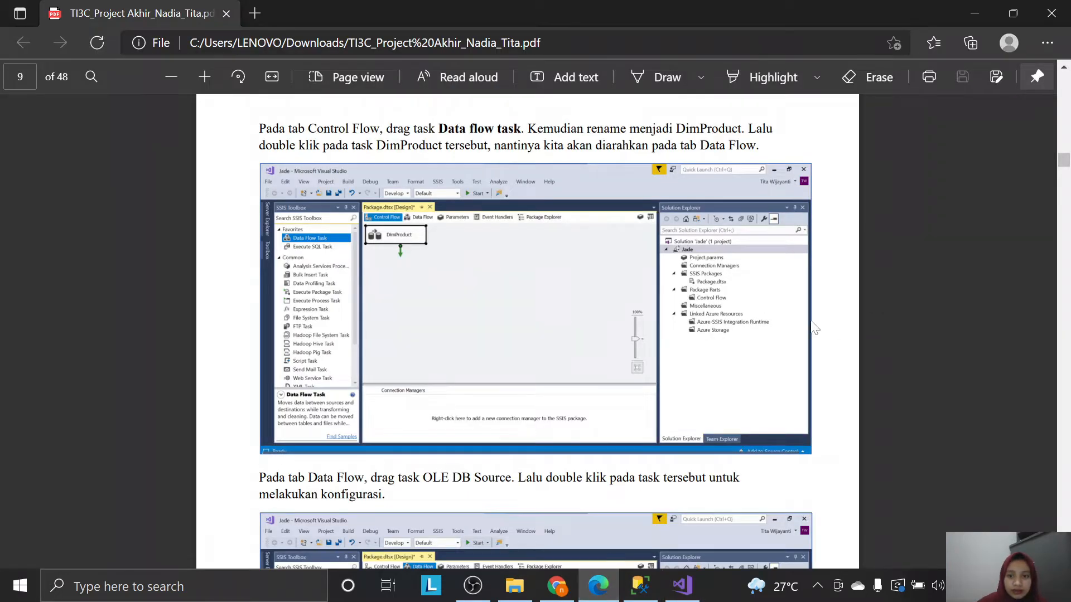
pyautogui.scroll(-4, 811, 329)
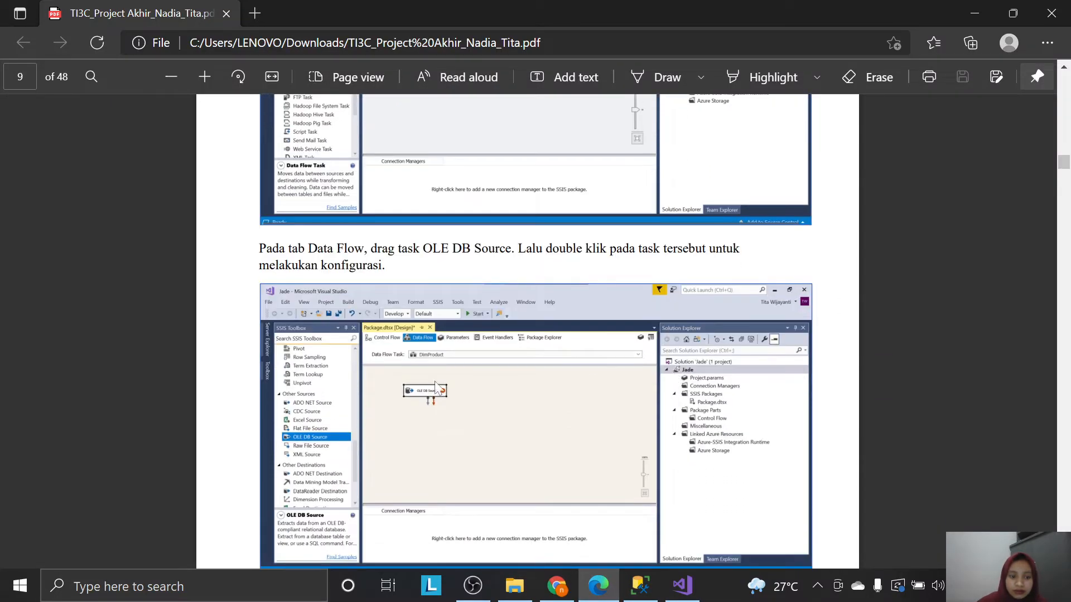
pyautogui.scroll(-1, 496, 301)
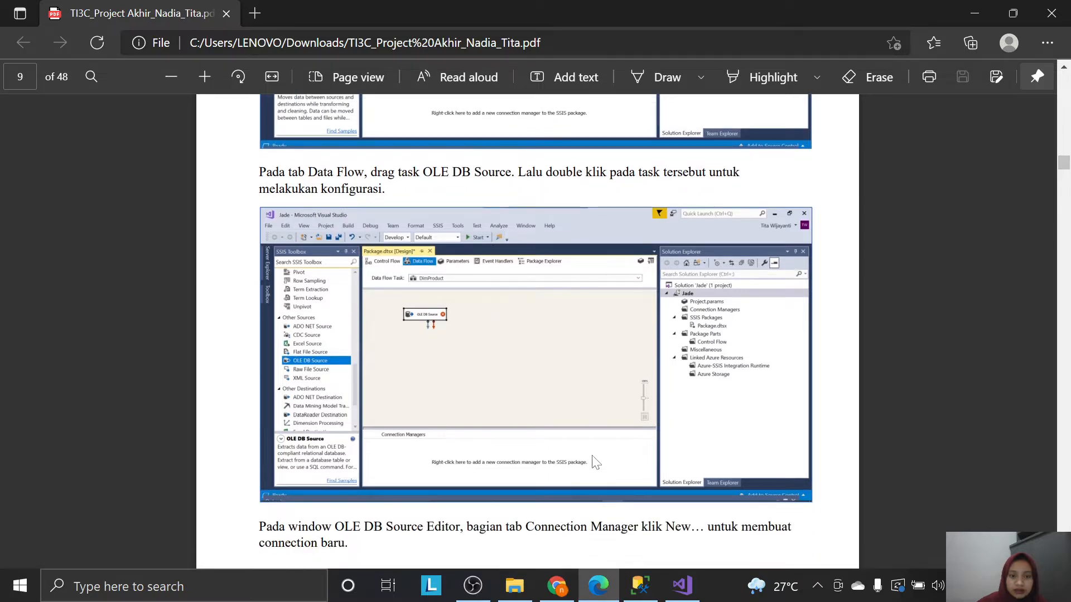
pyautogui.click(640, 586)
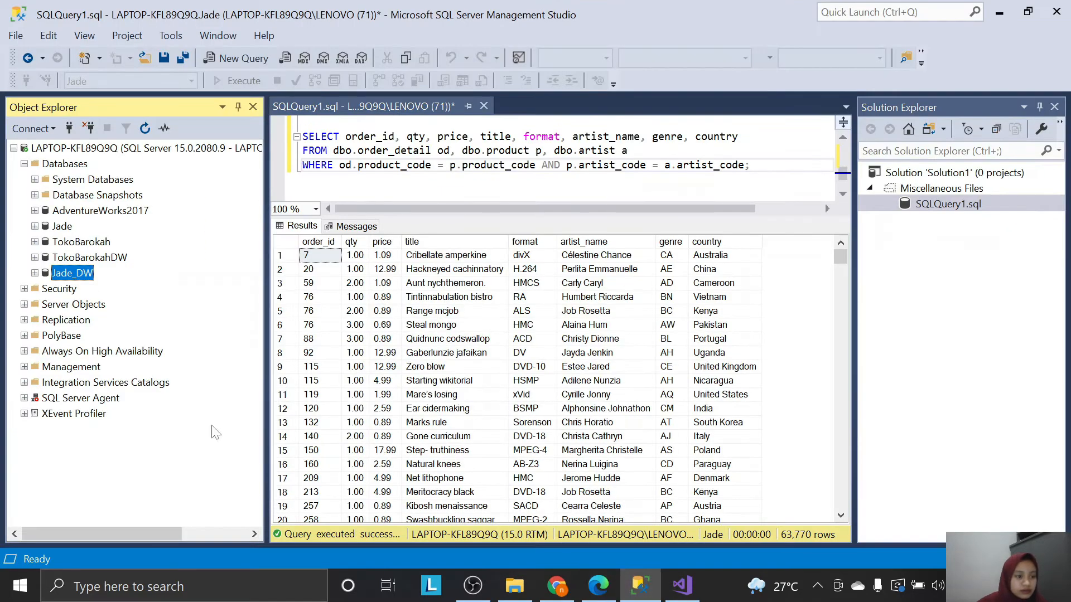
# Switch to Visual Studio and place an OLE DB Source near the top of the DimProduct data flow.
pyautogui.click(689, 588)
pyautogui.scroll(-10, 155, 307)
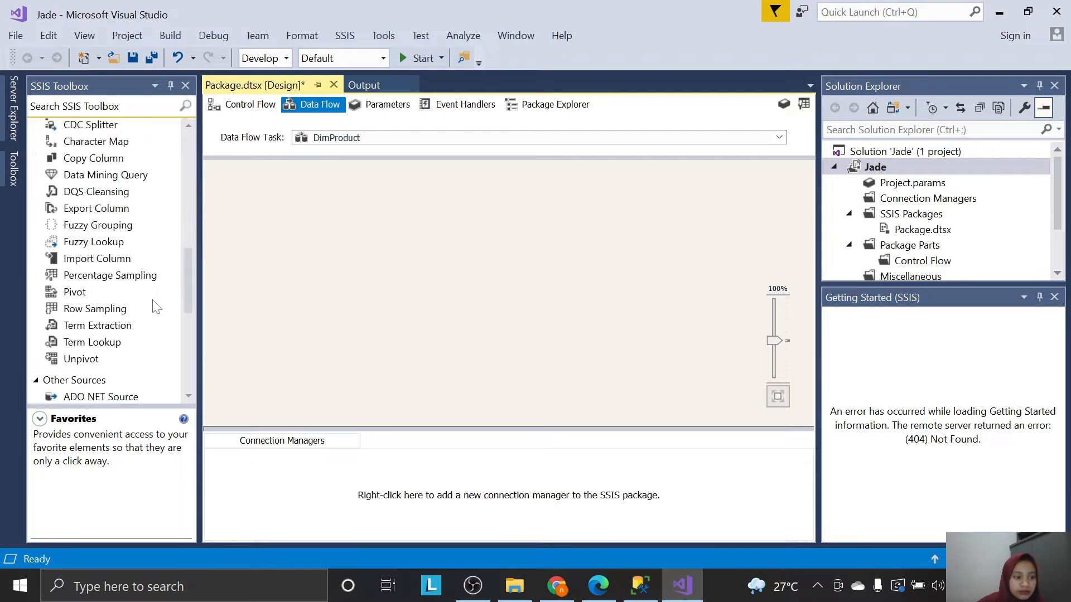
pyautogui.scroll(-4, 160, 234)
pyautogui.moveTo(96, 262); pyautogui.dragTo(282, 209)
pyautogui.moveTo(361, 216); pyautogui.dragTo(345, 198)
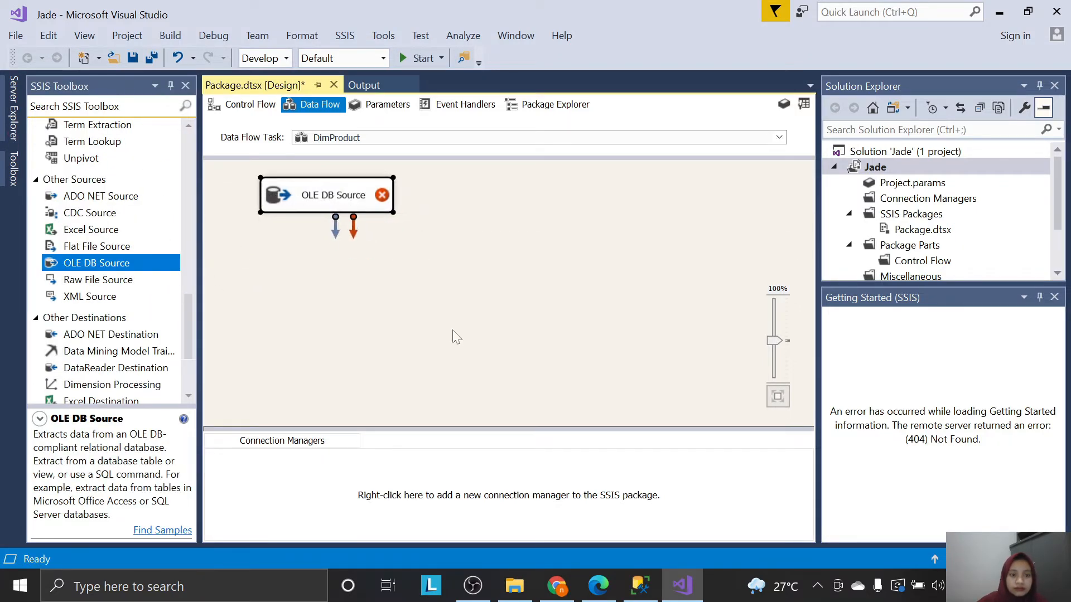
# Open the OLE DB Source for configuration and start defining a new data connection for it.
pyautogui.doubleClick(364, 204)
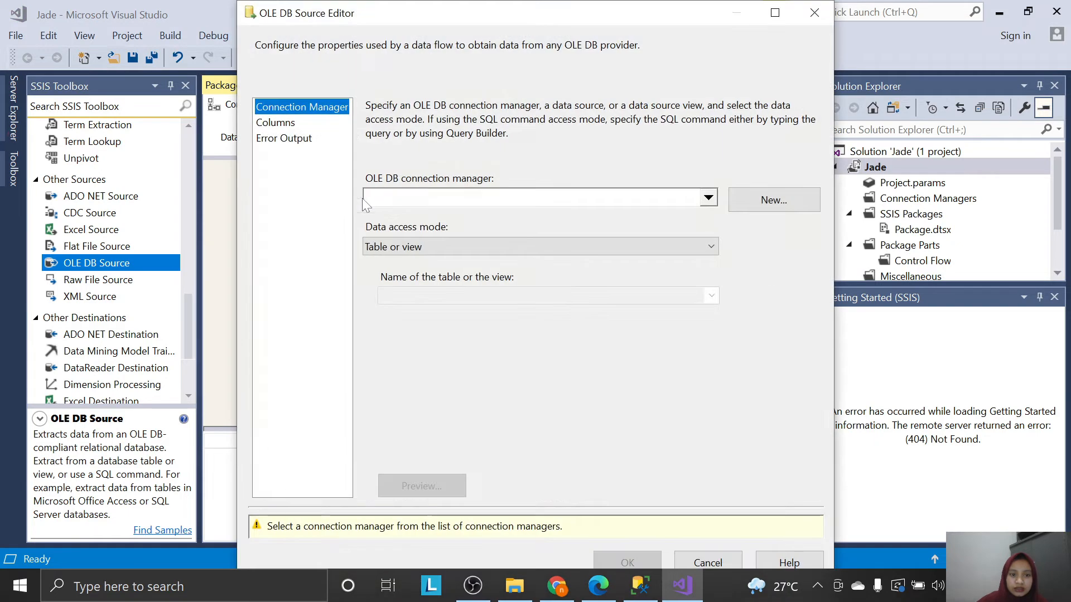
pyautogui.click(709, 198)
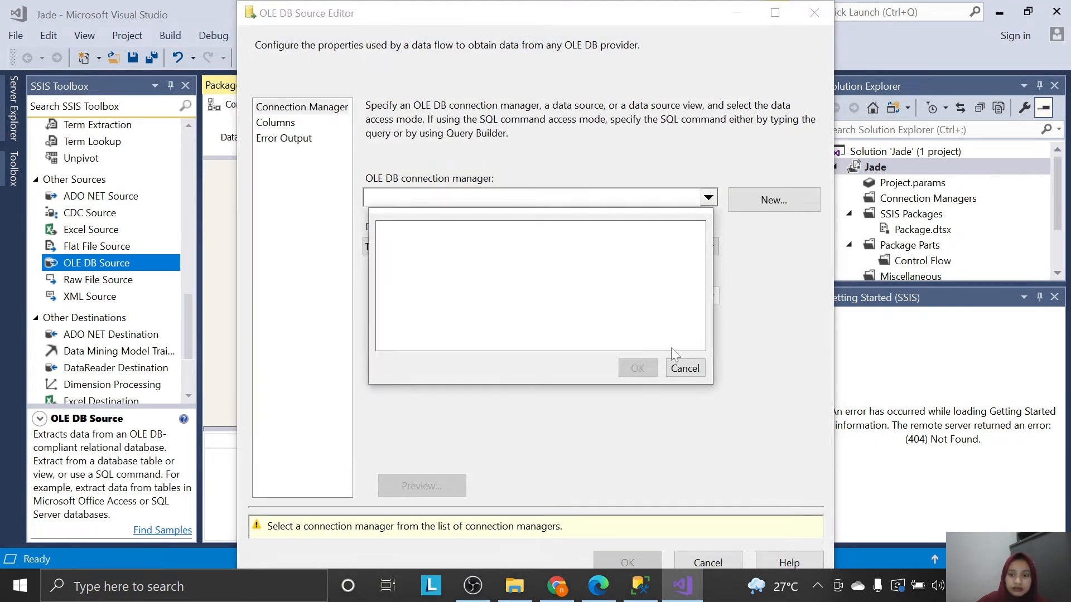
pyautogui.click(685, 368)
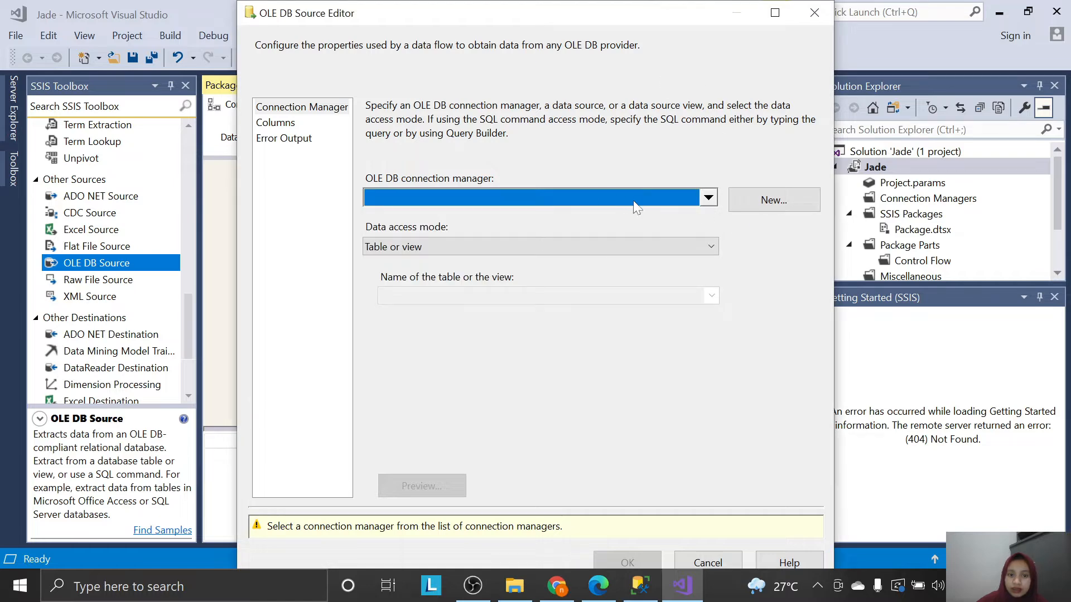
pyautogui.click(772, 204)
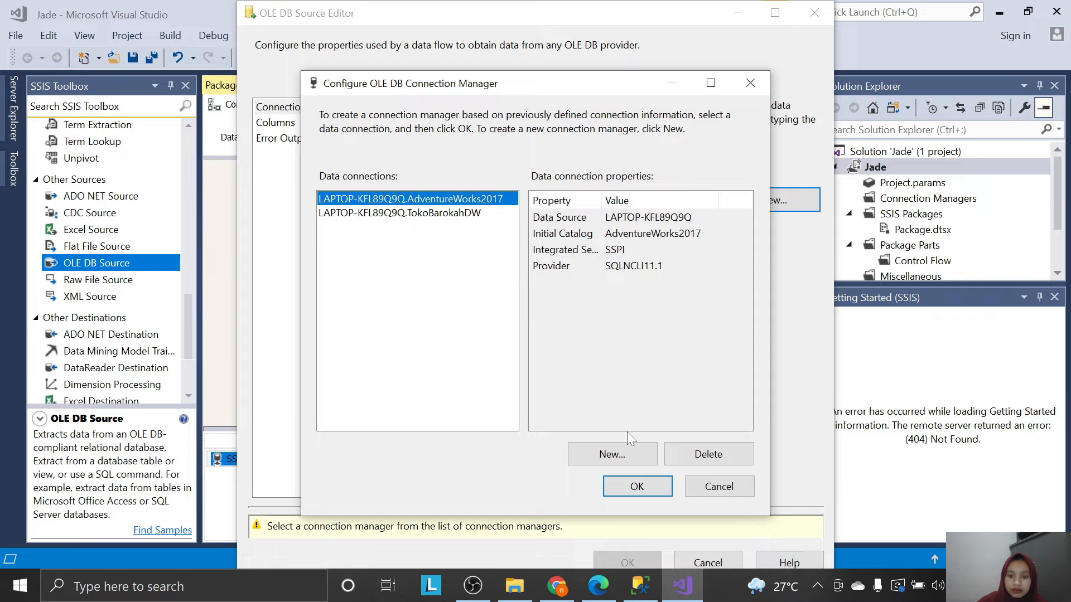
pyautogui.click(646, 462)
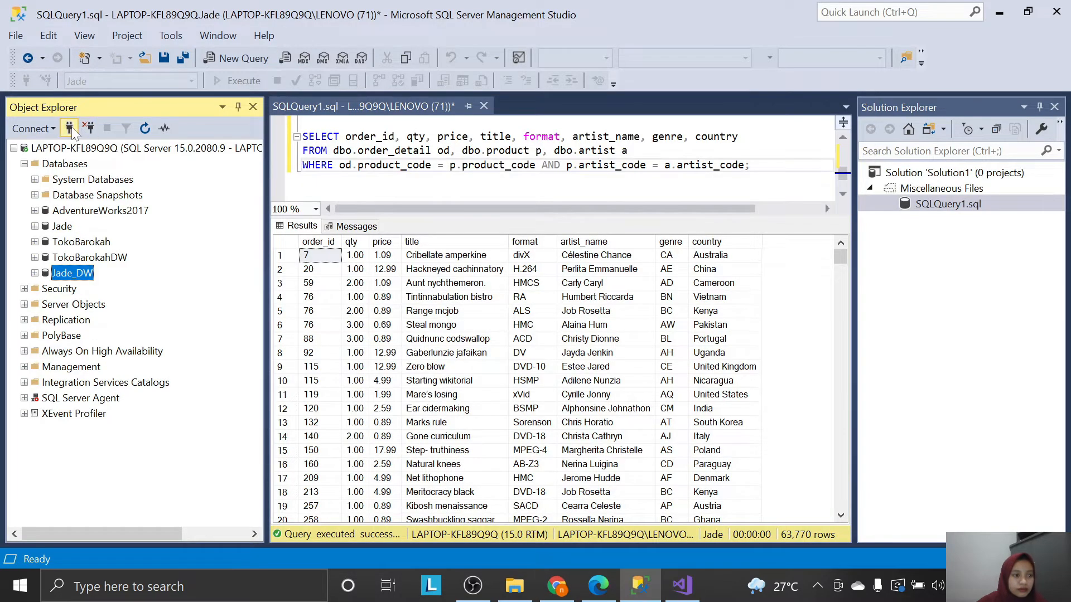
# Look up the server name in SQL Server Management Studio's connection dialog and set the new connection's server to LAPTOP-KFL89Q9Q.
pyautogui.click(69, 129)
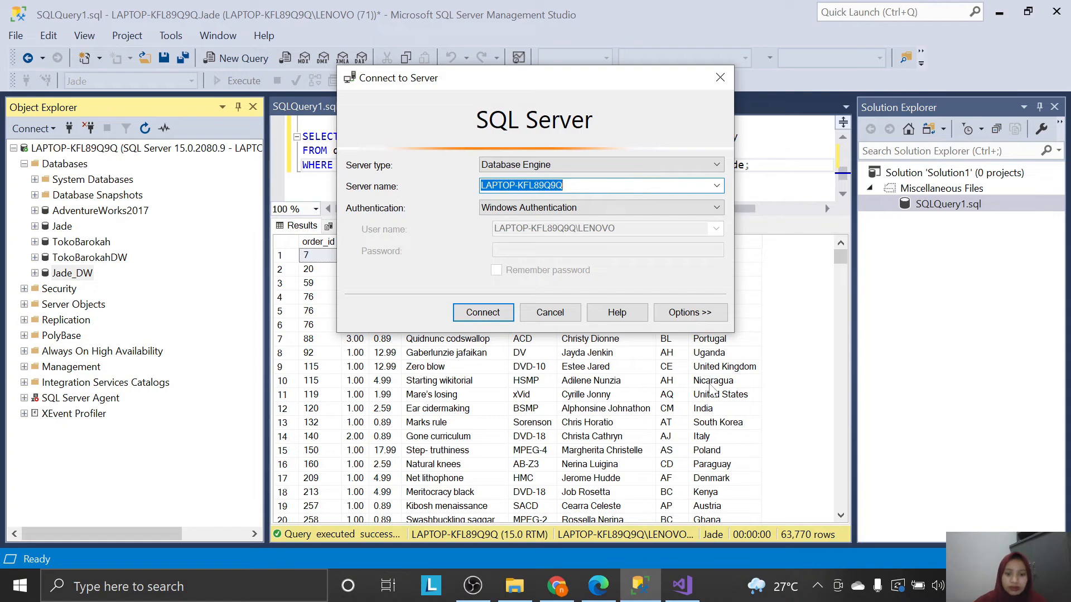
pyautogui.click(720, 77)
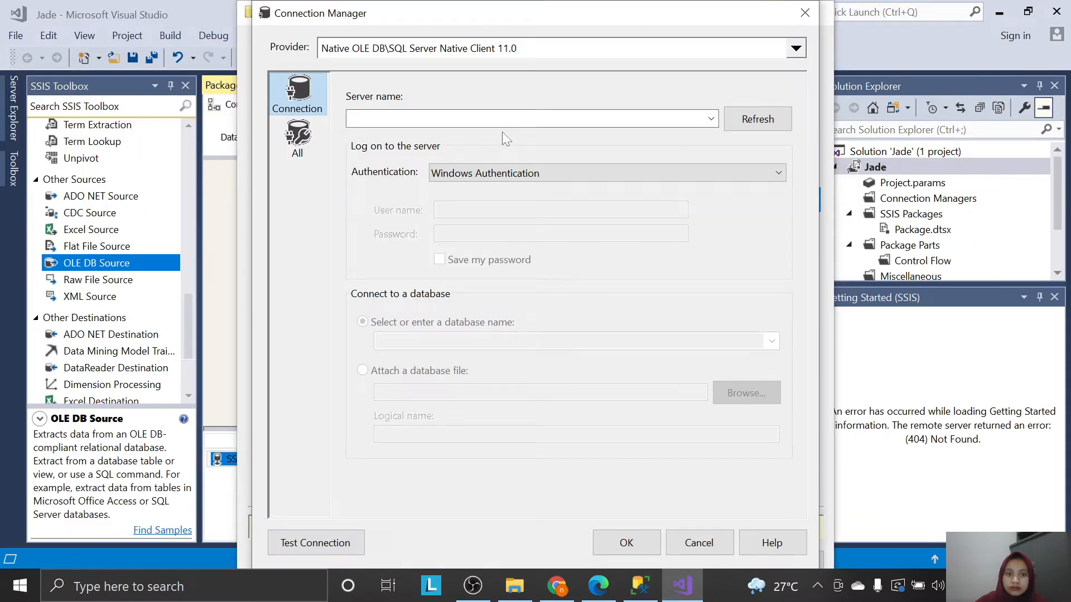
pyautogui.click(502, 119)
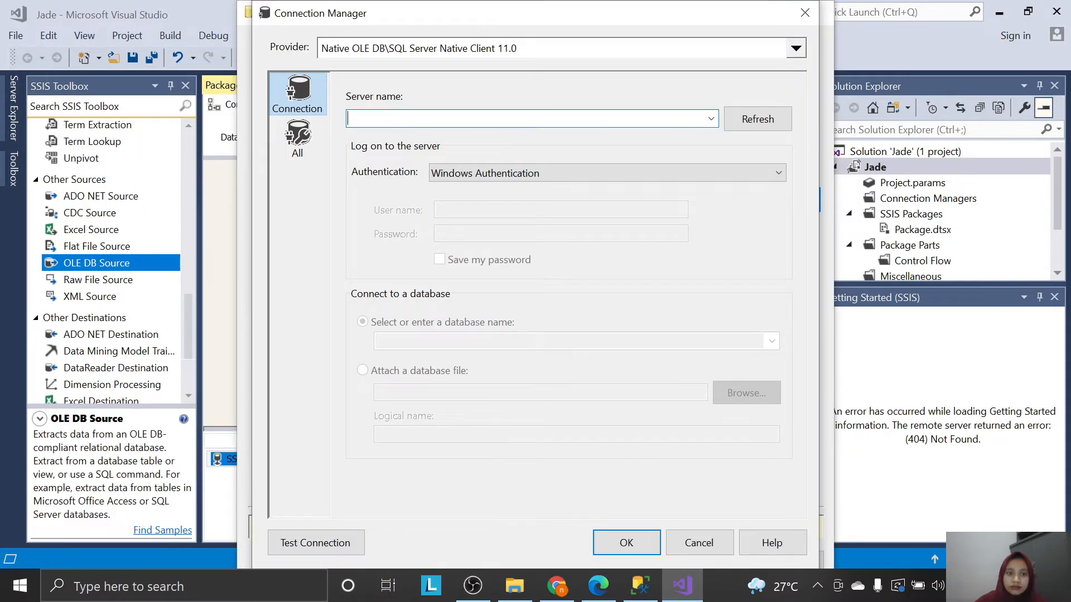
pyautogui.write('LAPTOP-KFL89Q9Q')
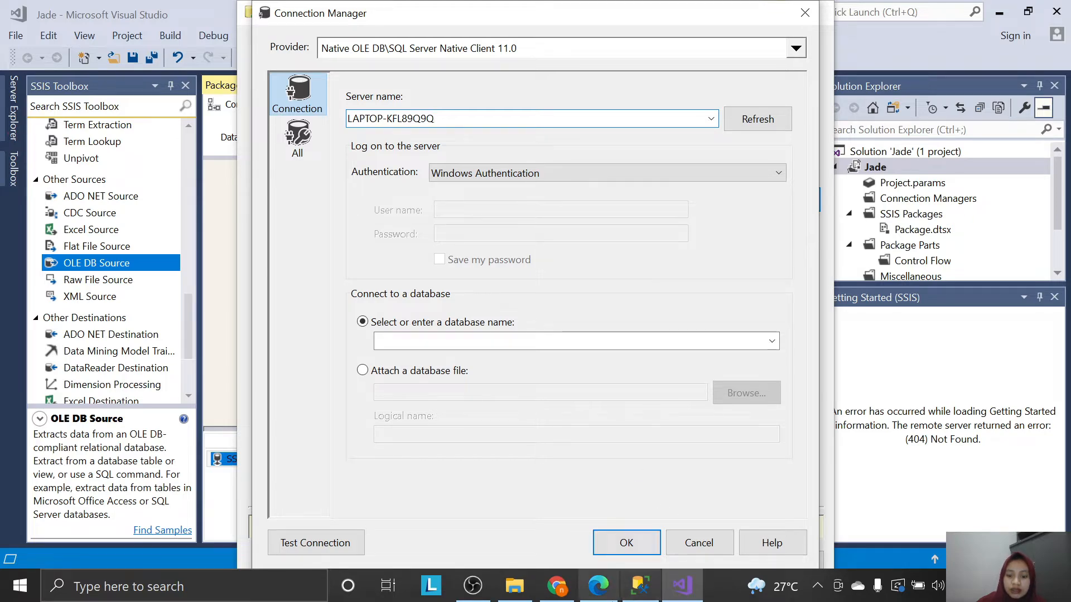
# Following the PDF report in Edge, choose Jade as the connection's database and assign the new connection to the OLE DB Source.
pyautogui.click(606, 591)
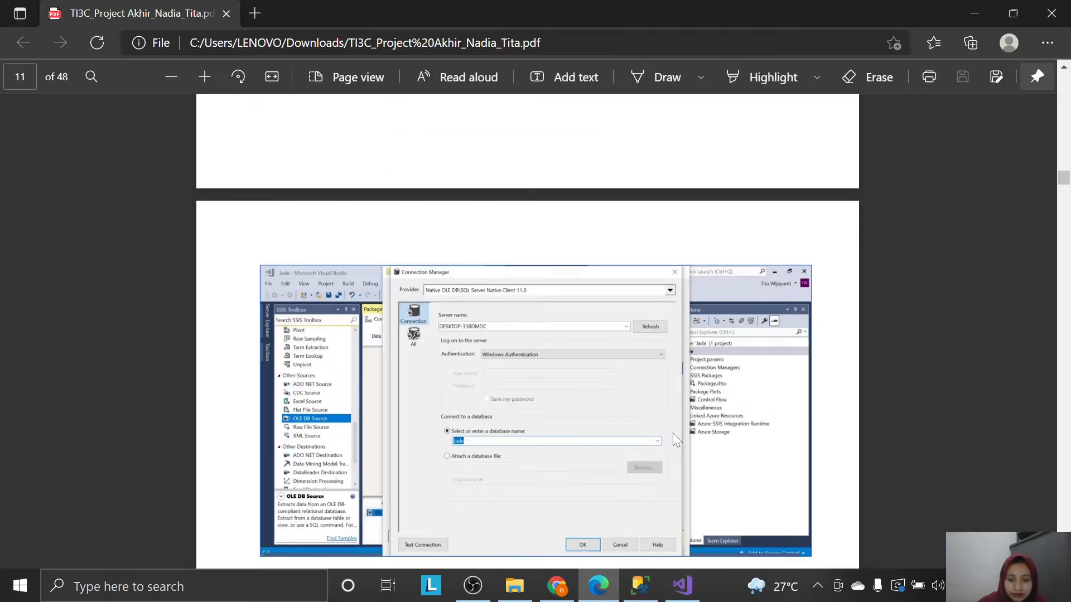
pyautogui.scroll(-5, 673, 432)
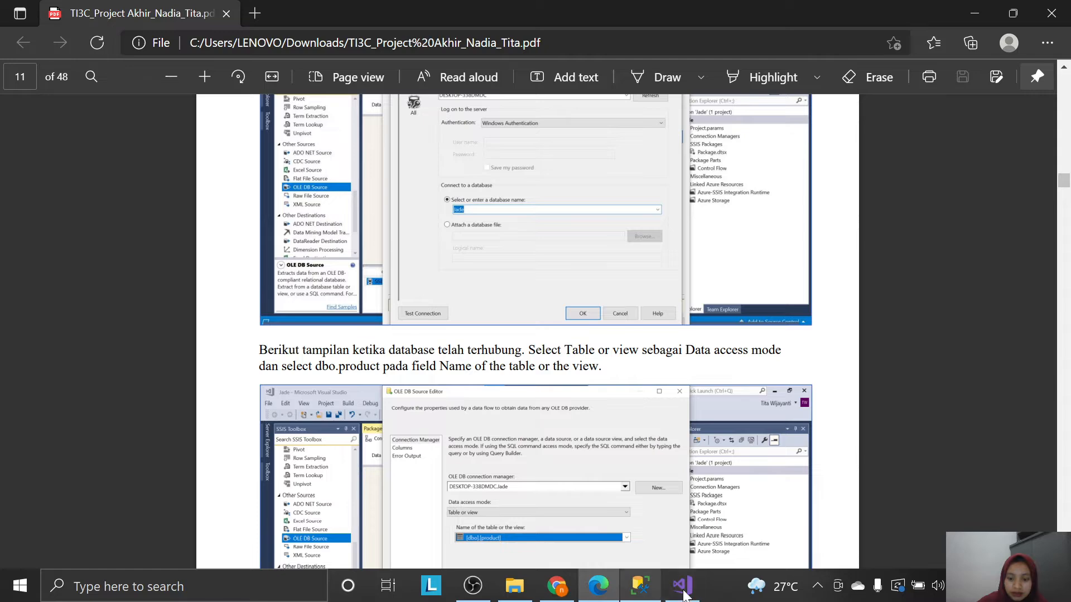
pyautogui.click(675, 595)
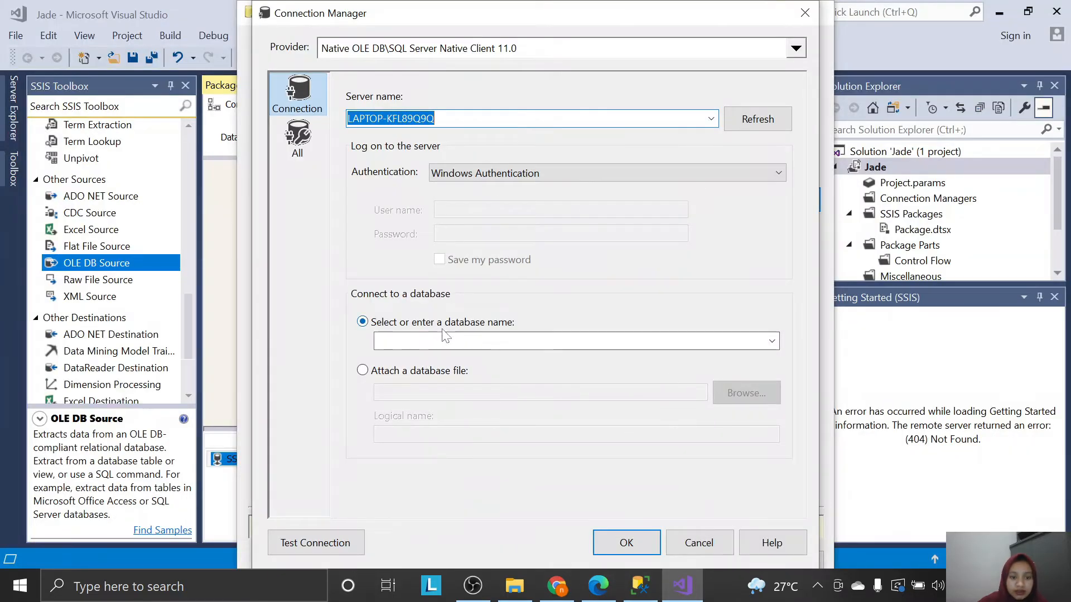
pyautogui.click(772, 341)
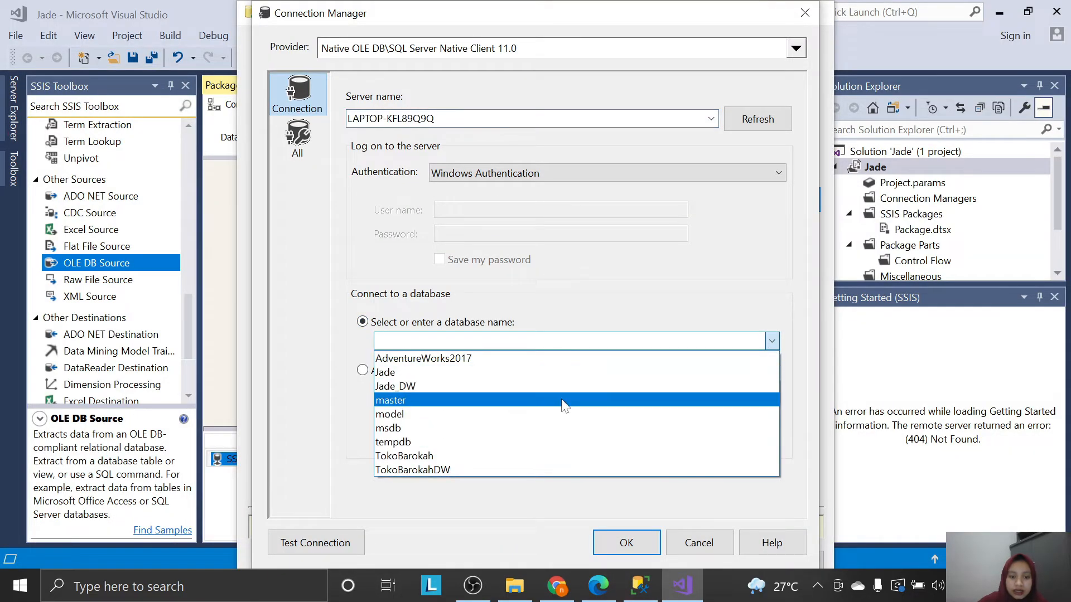
pyautogui.click(550, 371)
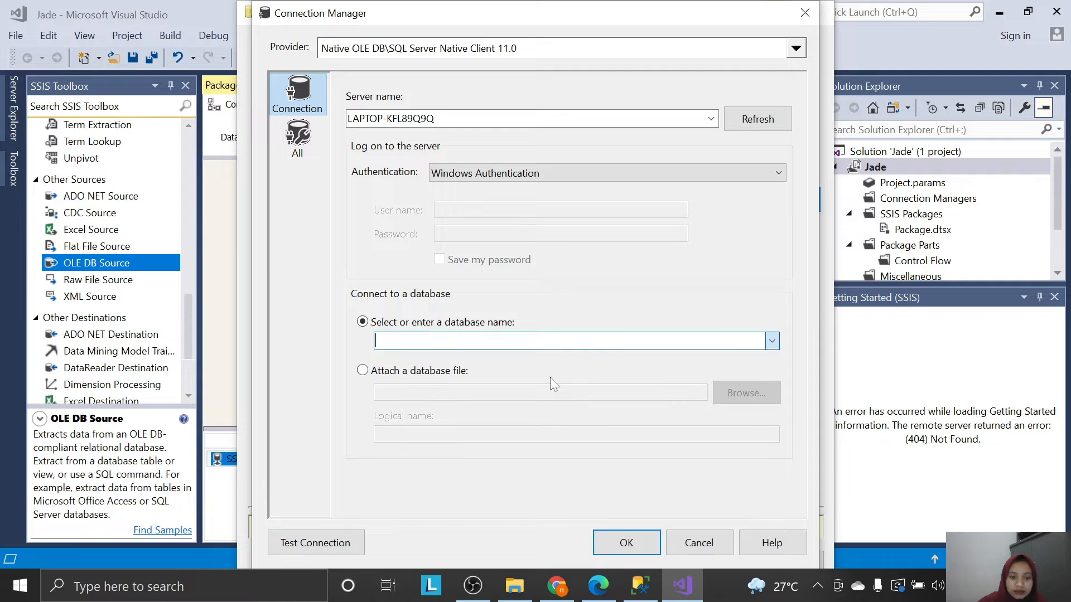
pyautogui.click(647, 544)
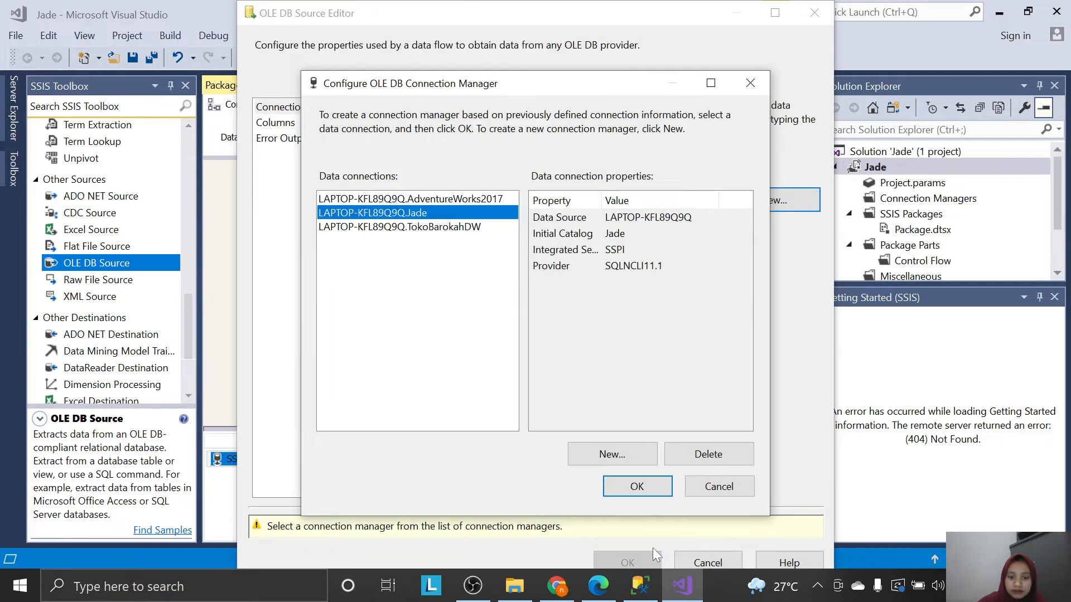
pyautogui.click(646, 484)
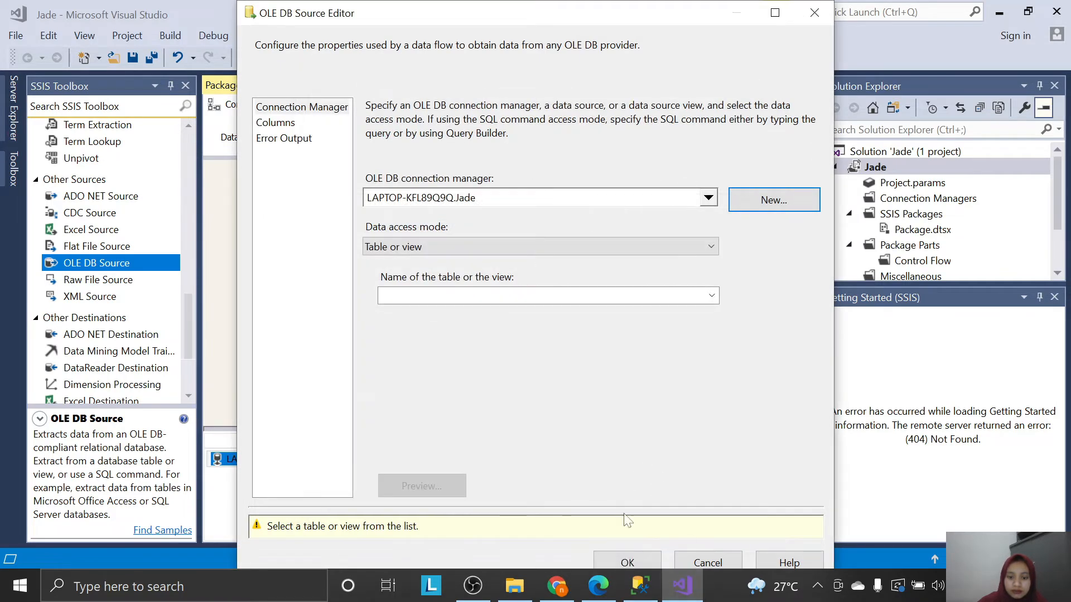
# Set the OLE DB Source to read from the [dbo].[product] table.
pyautogui.click(648, 590)
pyautogui.click(653, 590)
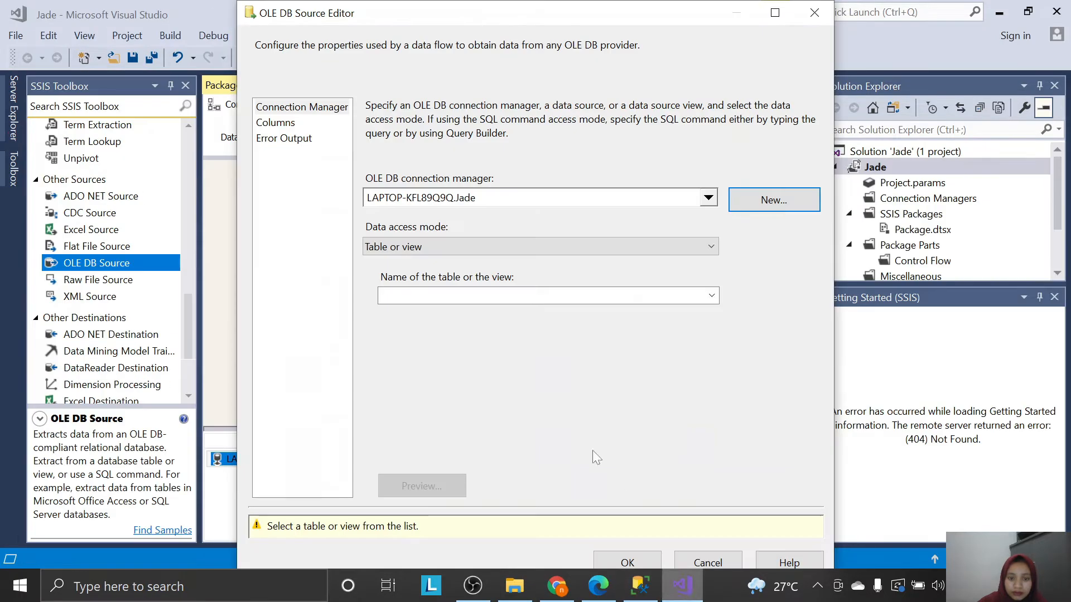
pyautogui.click(712, 297)
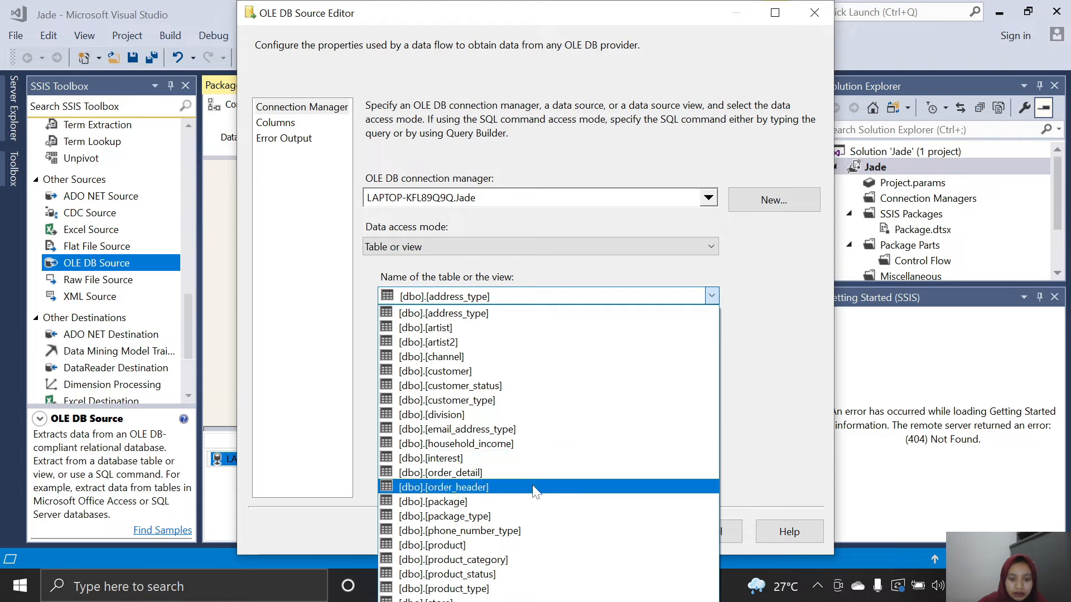
pyautogui.click(541, 547)
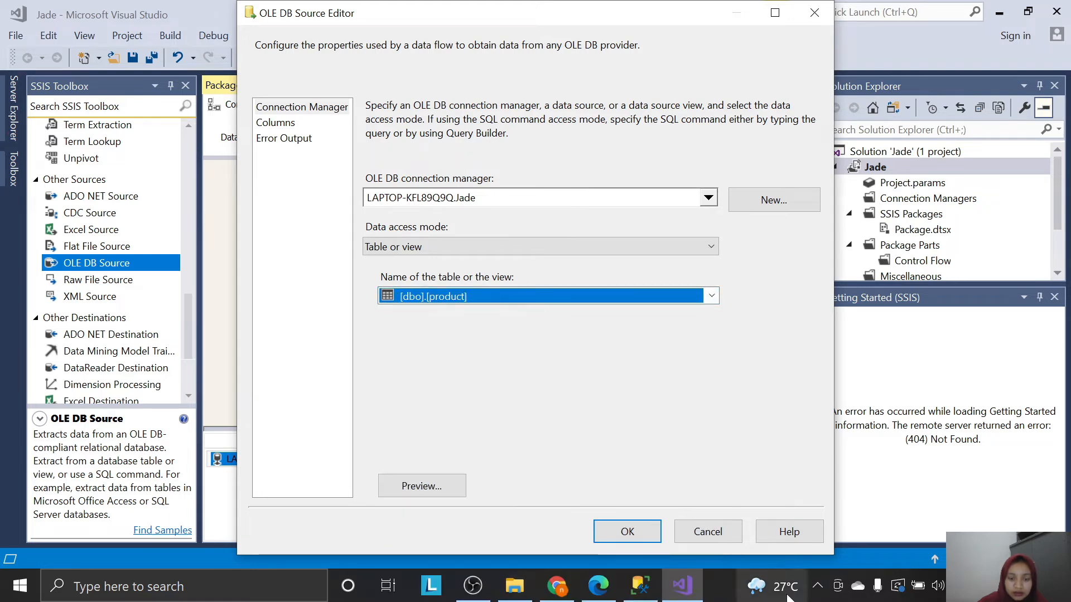
# Following the PDF report in Edge, keep only the title and format columns in the OLE DB Source and confirm its configuration.
pyautogui.click(275, 124)
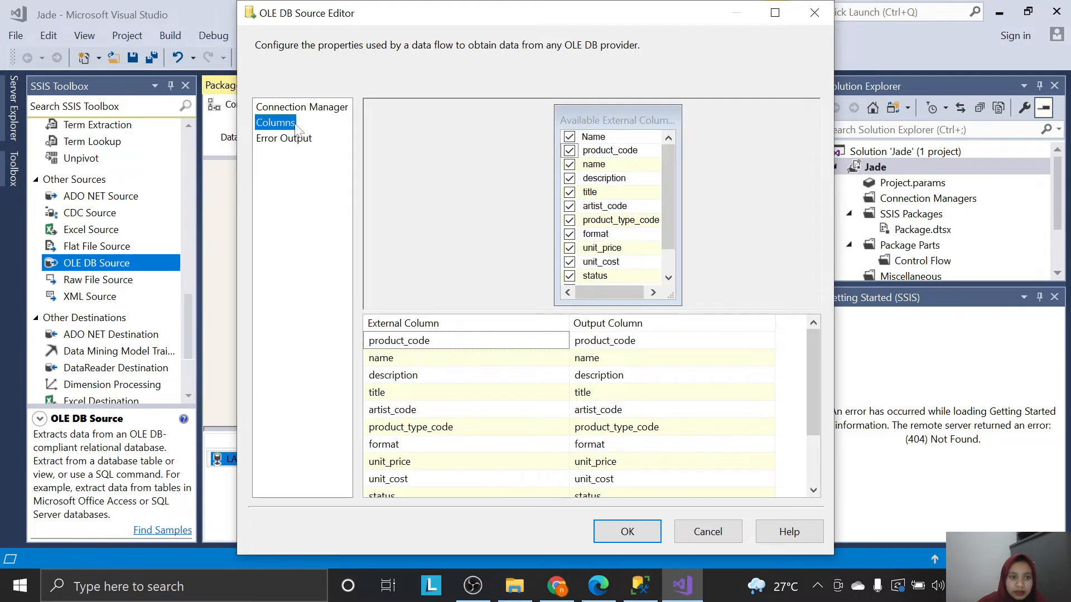
pyautogui.click(570, 138)
pyautogui.click(569, 193)
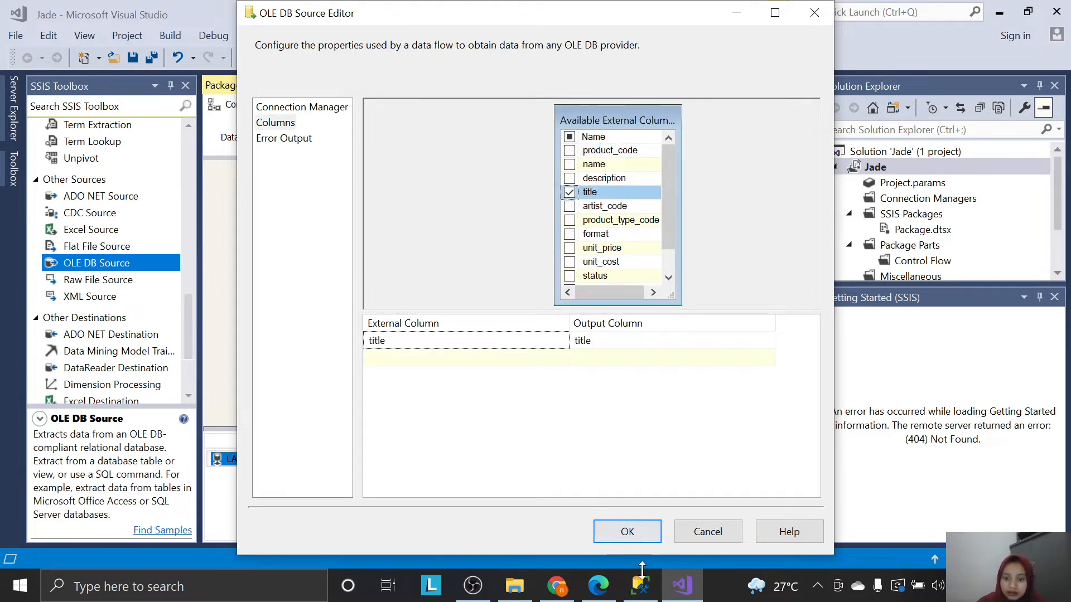
pyautogui.click(599, 586)
pyautogui.click(681, 586)
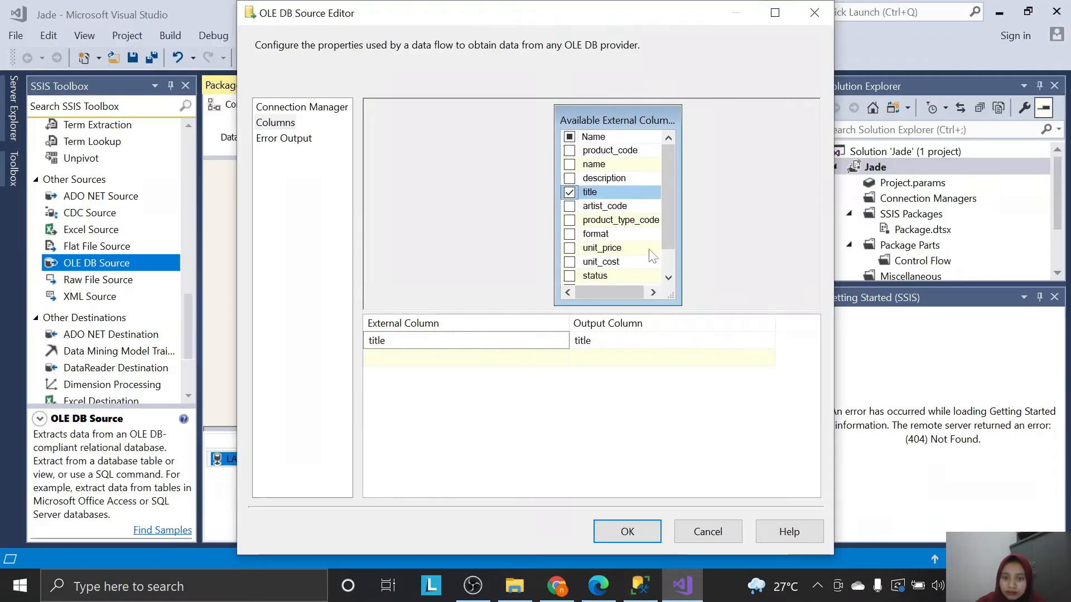
pyautogui.click(570, 237)
pyautogui.click(598, 585)
pyautogui.scroll(-3, 592, 367)
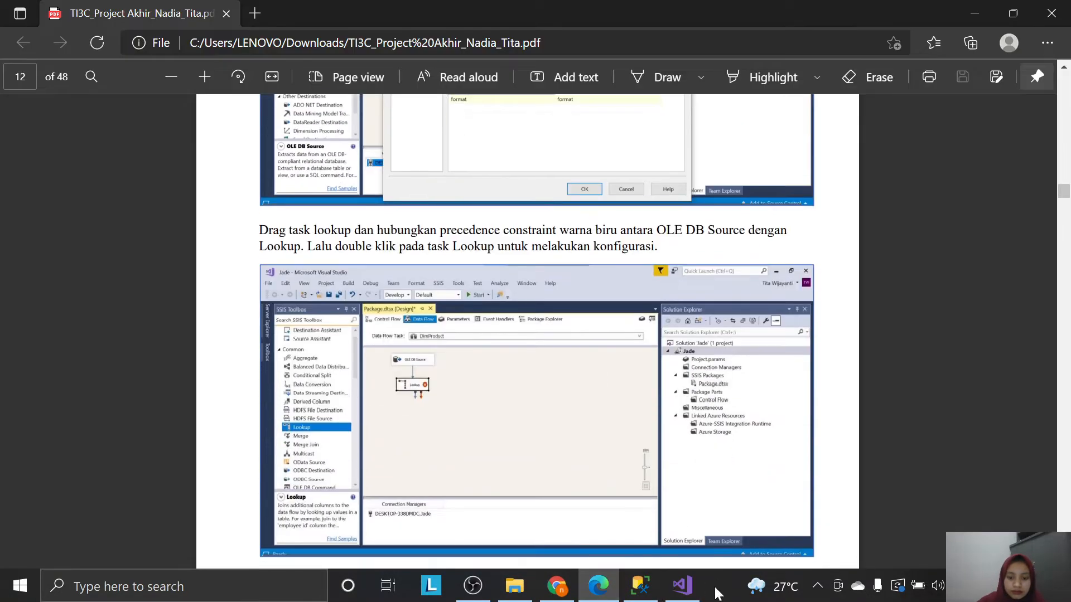
pyautogui.click(681, 585)
pyautogui.click(643, 528)
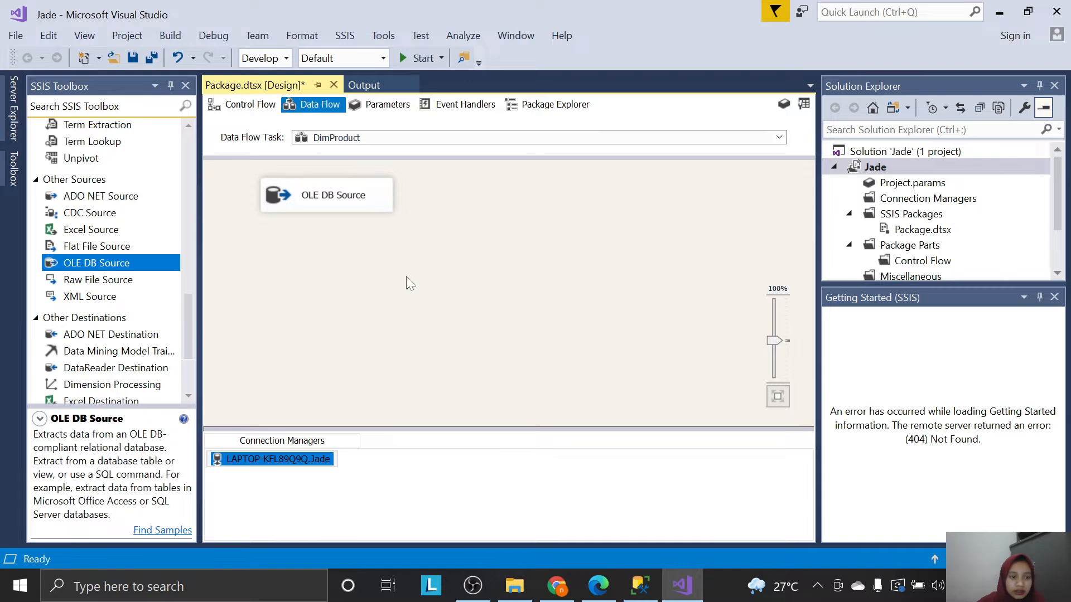
# Place a Lookup transformation below the OLE DB Source and connect the source's regular data output to it.
pyautogui.scroll(-3, 150, 346)
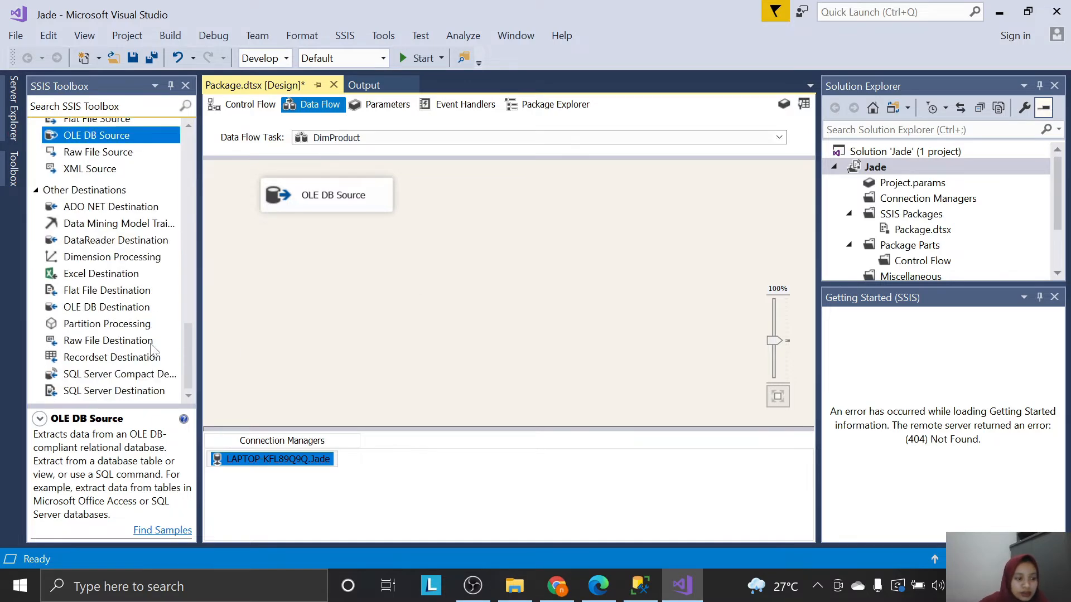
pyautogui.scroll(15, 119, 323)
pyautogui.moveTo(67, 214); pyautogui.dragTo(341, 264)
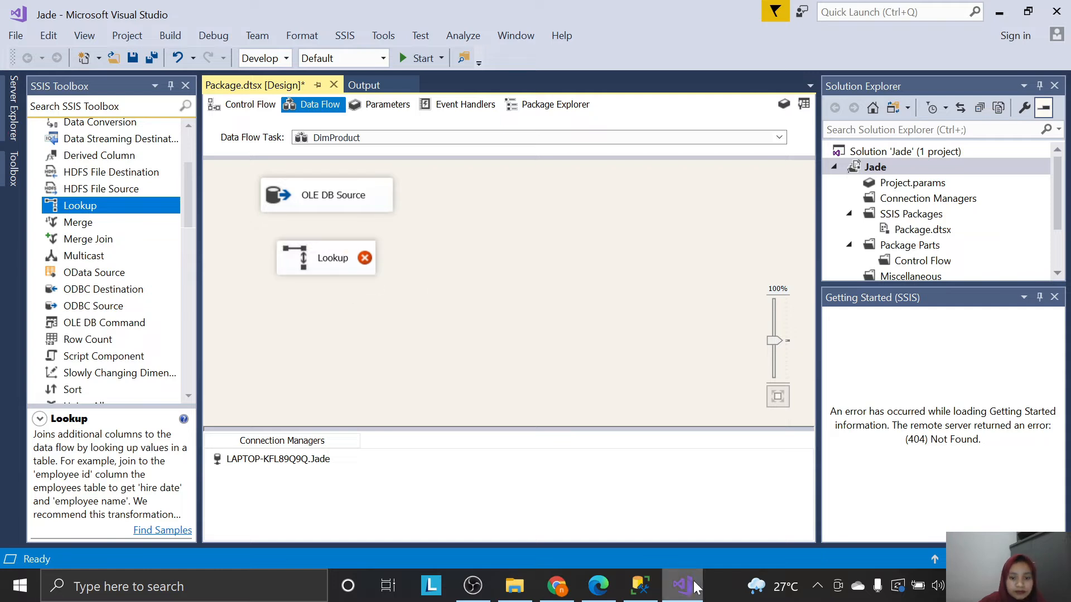
pyautogui.click(353, 206)
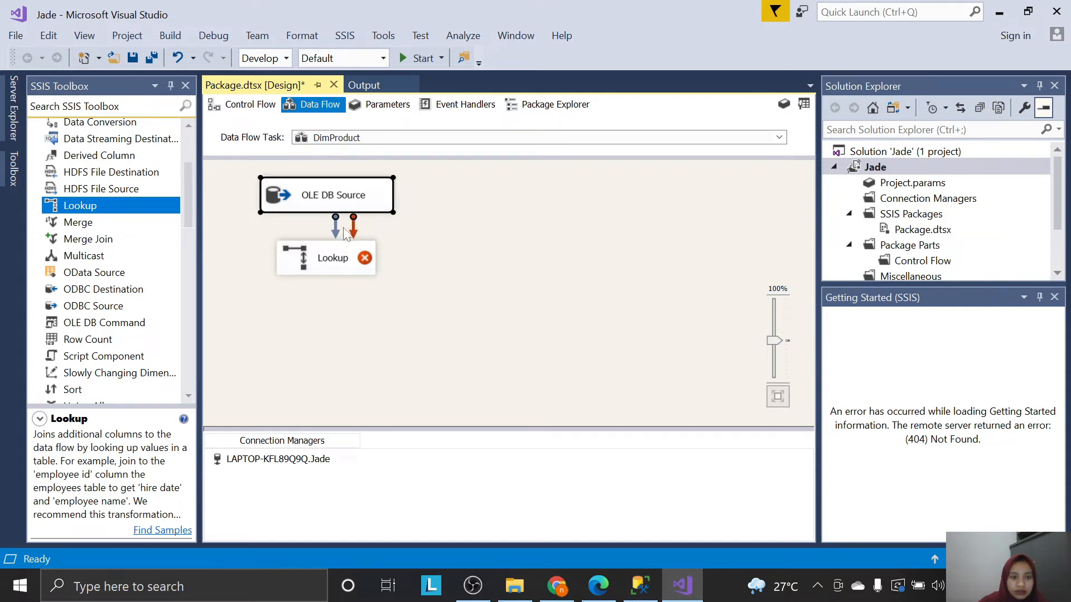
pyautogui.moveTo(337, 266); pyautogui.dragTo(338, 268)
# Open the Lookup for configuration and assign it a new connection to the Jade_DW database on server LAPTOP-KFL89Q9Q.
pyautogui.doubleClick(322, 272)
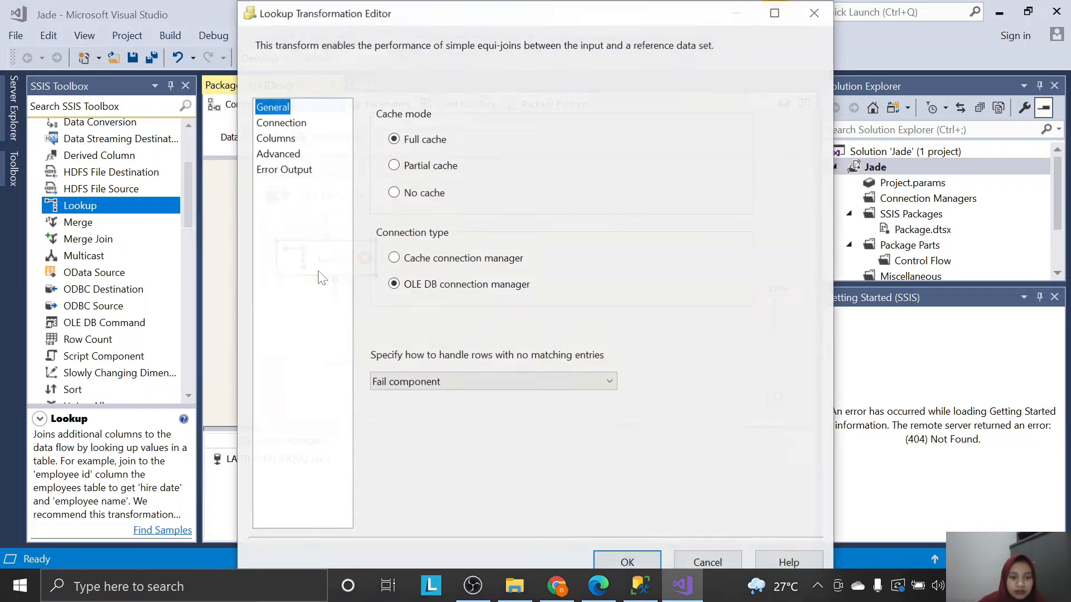
pyautogui.click(281, 122)
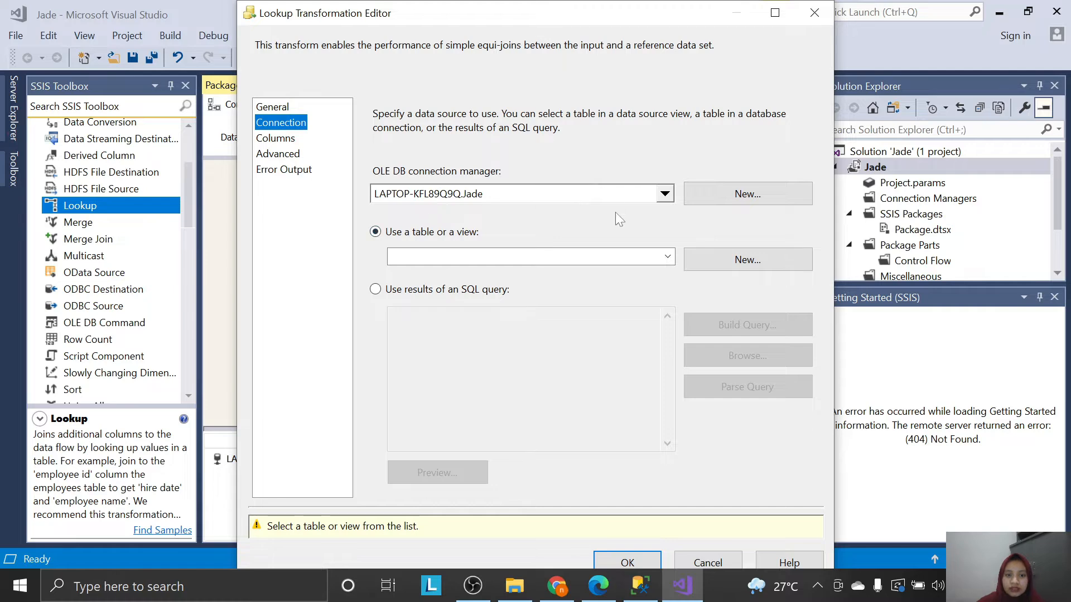
pyautogui.click(717, 196)
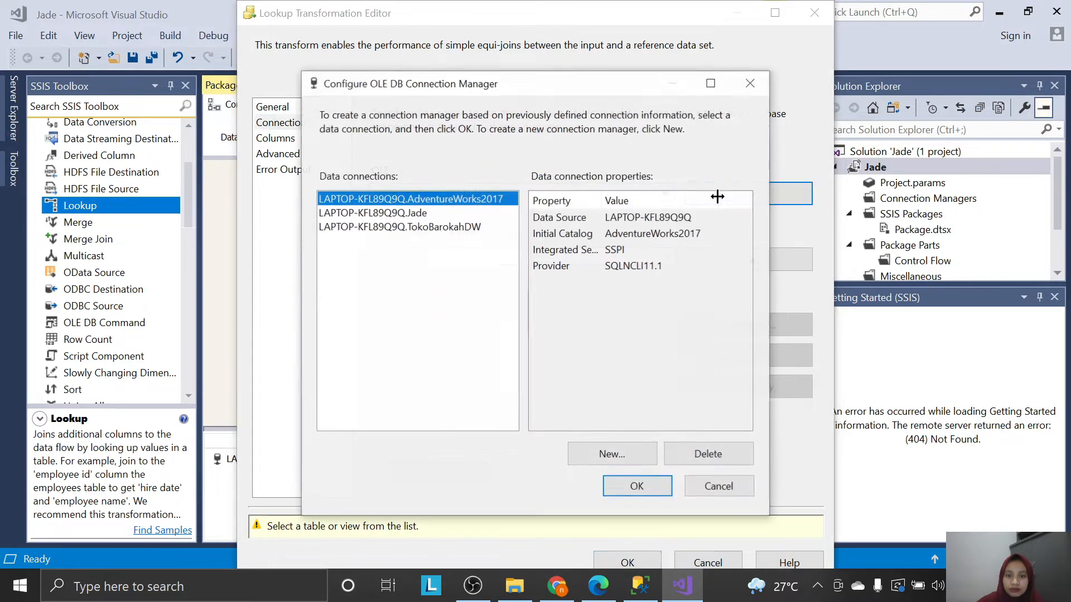
pyautogui.click(650, 450)
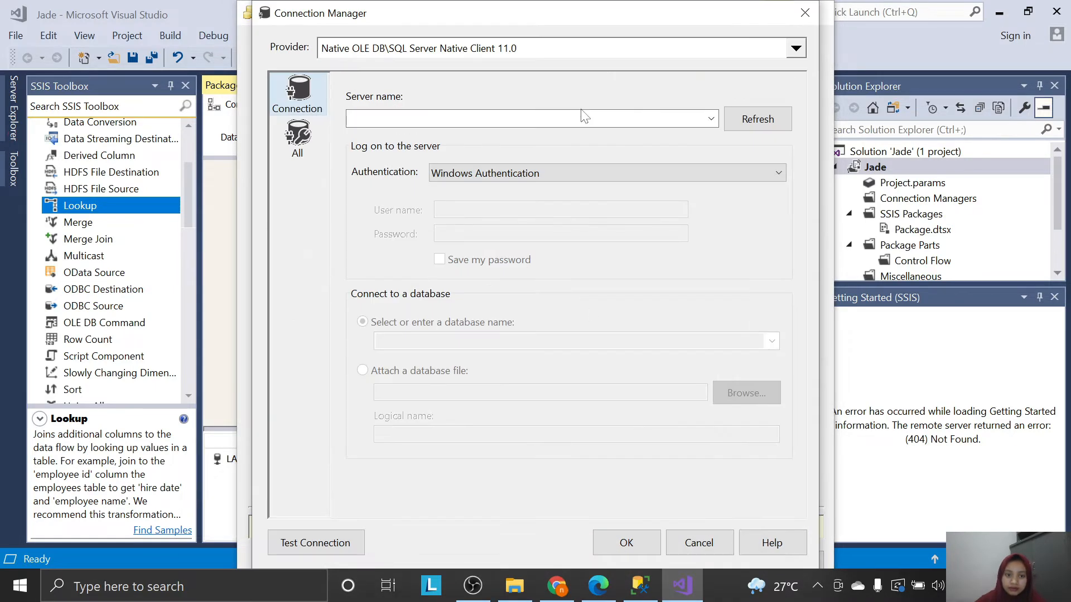
pyautogui.write('LAPTOP-KFL89Q9Q')
pyautogui.click(772, 341)
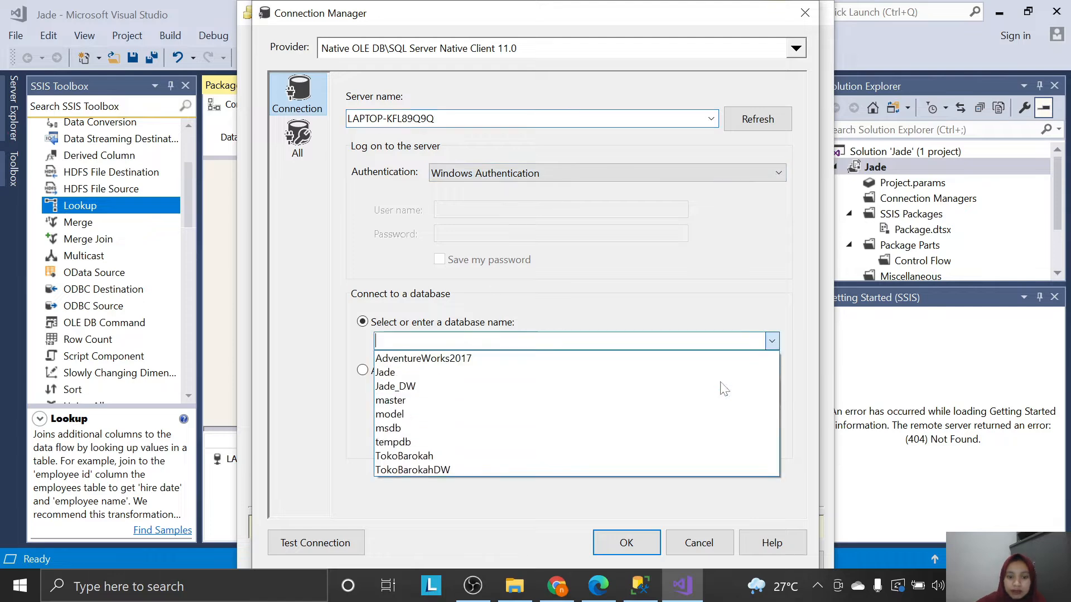
pyautogui.click(613, 387)
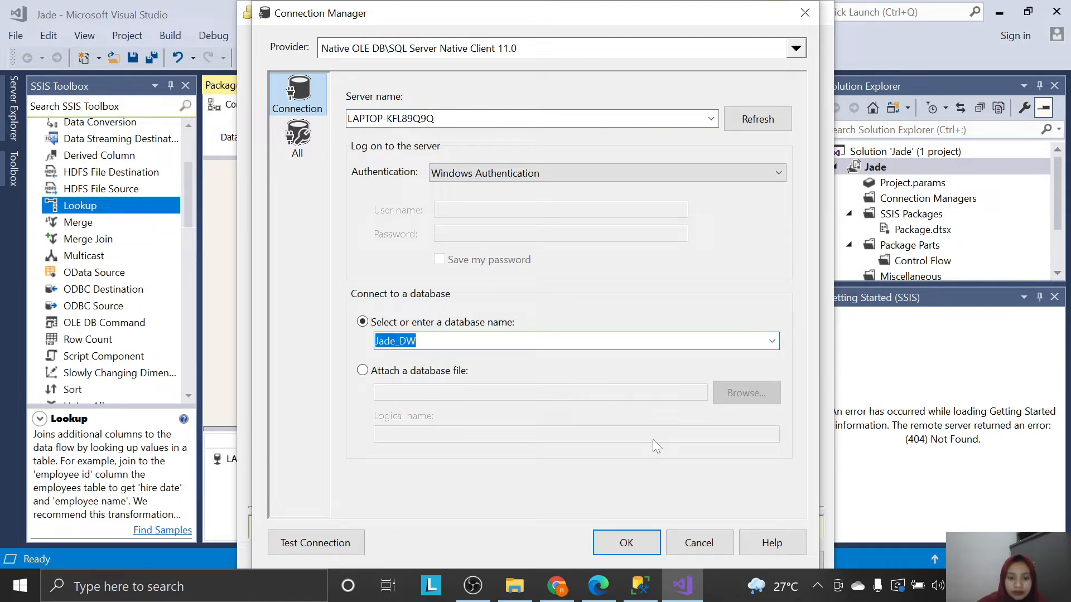
pyautogui.click(638, 549)
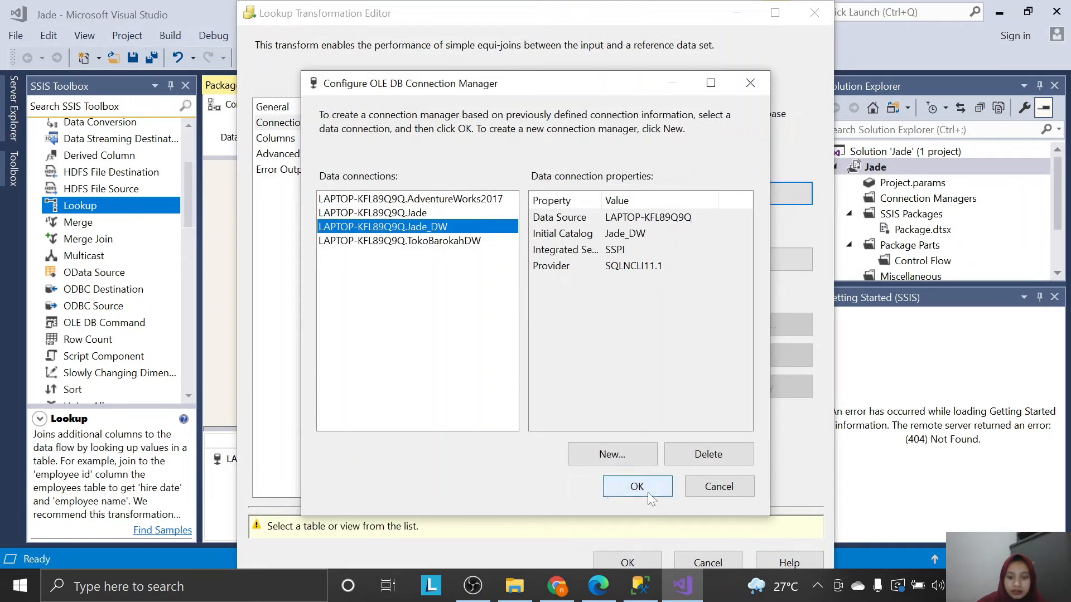
pyautogui.click(646, 490)
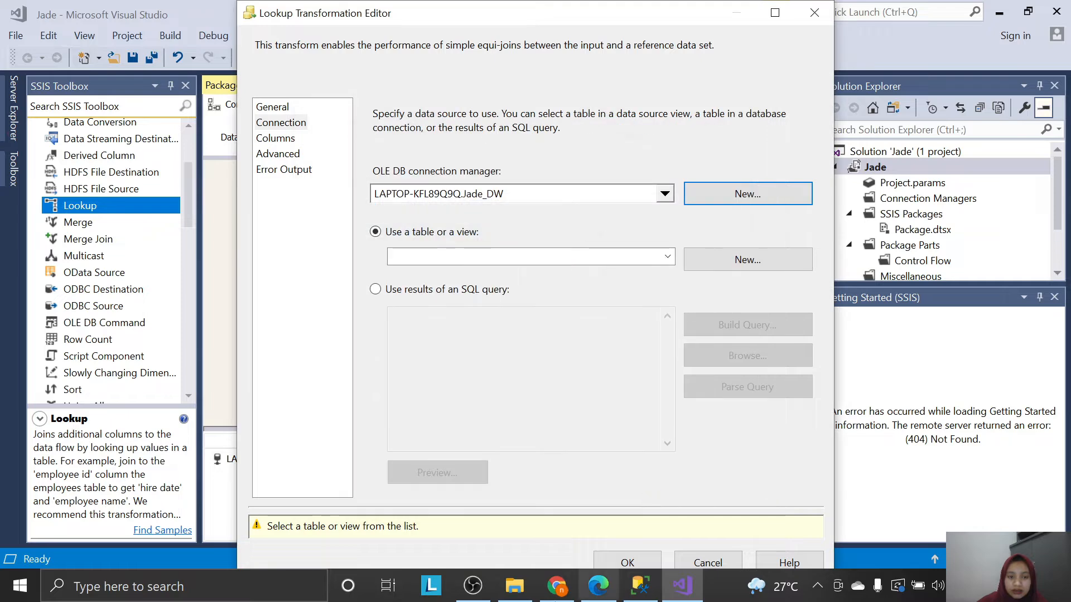
# Check the Lookup's table choices for Jade_DW and read the DimProduct creation query in the PDF report in Edge.
pyautogui.click(664, 259)
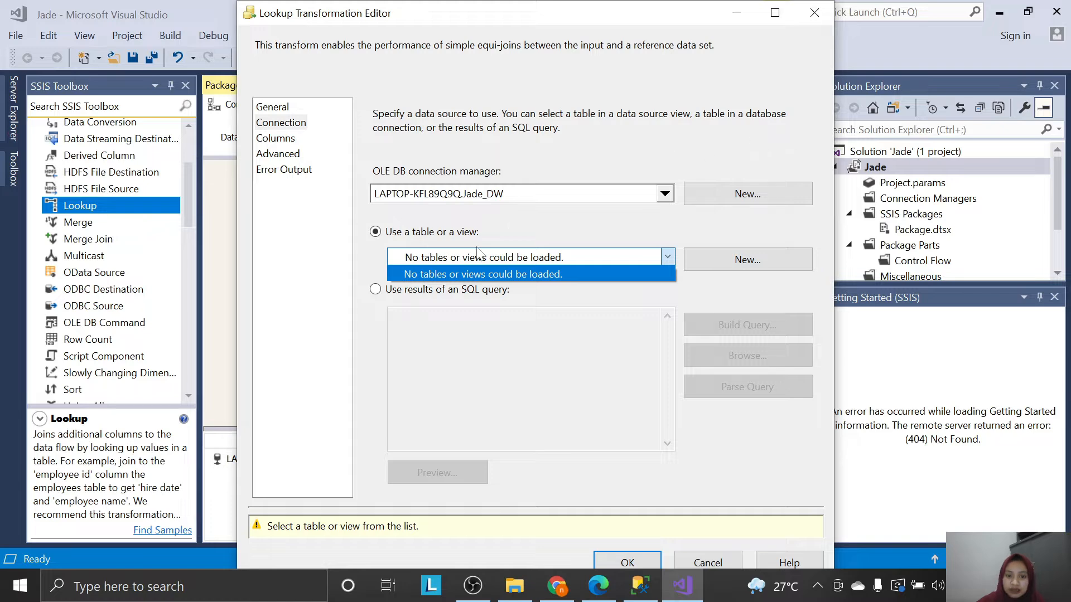
pyautogui.click(549, 337)
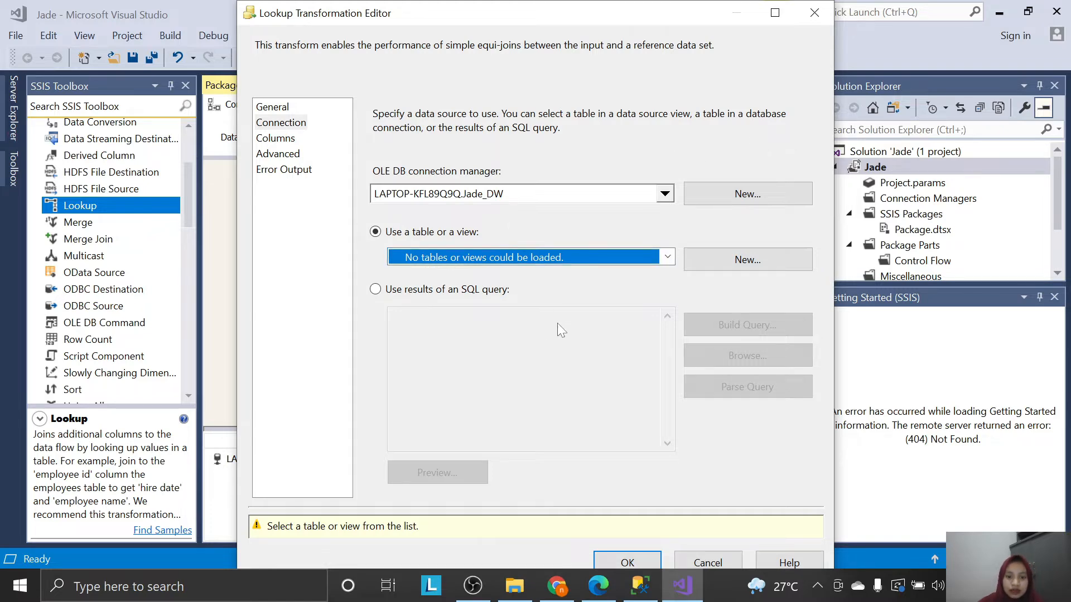
pyautogui.click(599, 585)
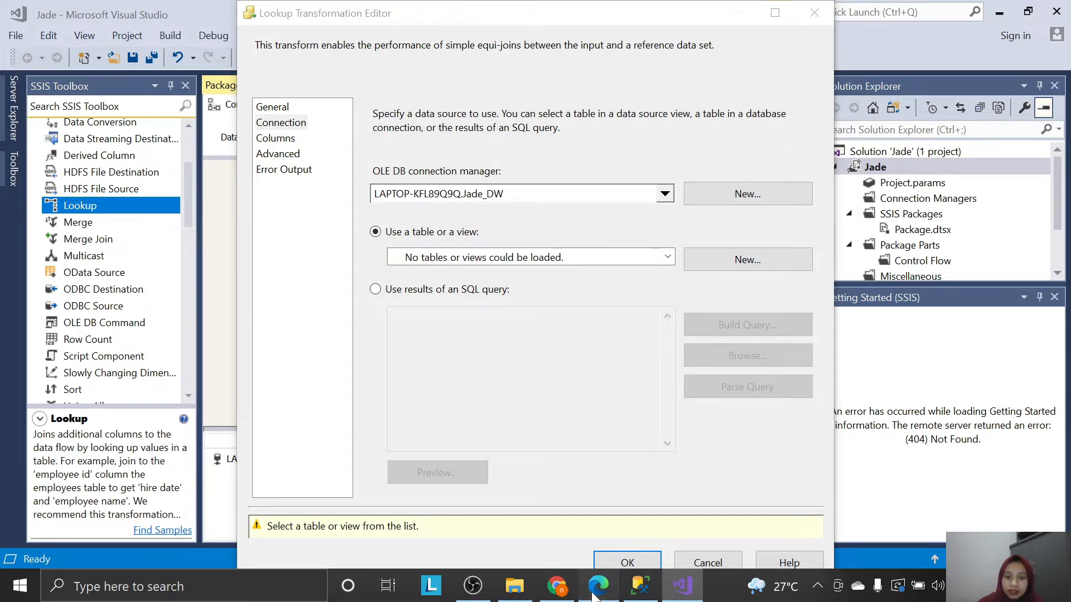
pyautogui.scroll(-3, 613, 488)
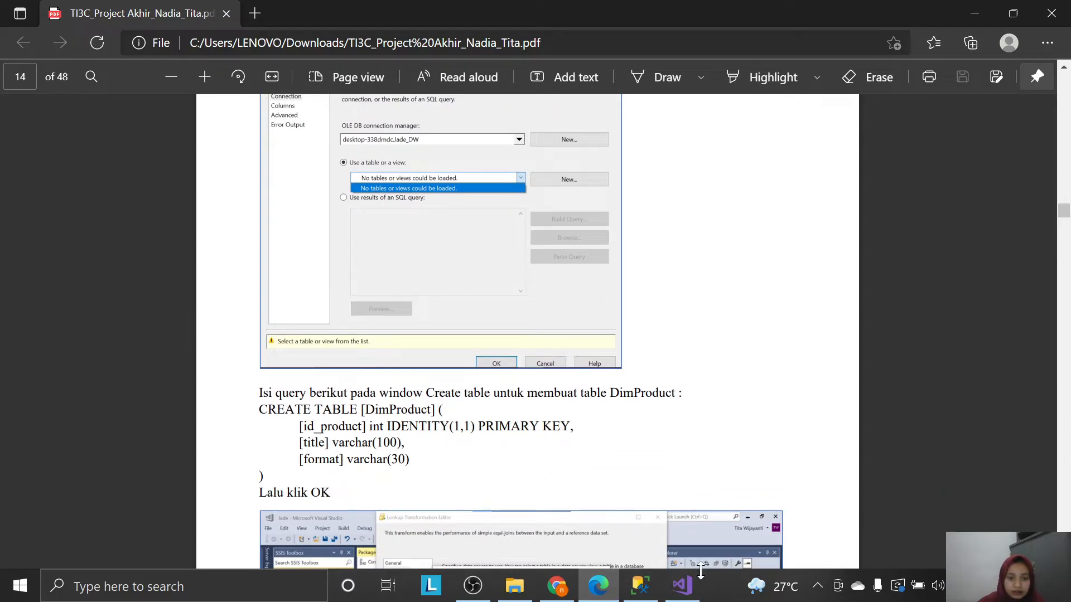
pyautogui.click(644, 591)
pyautogui.click(678, 592)
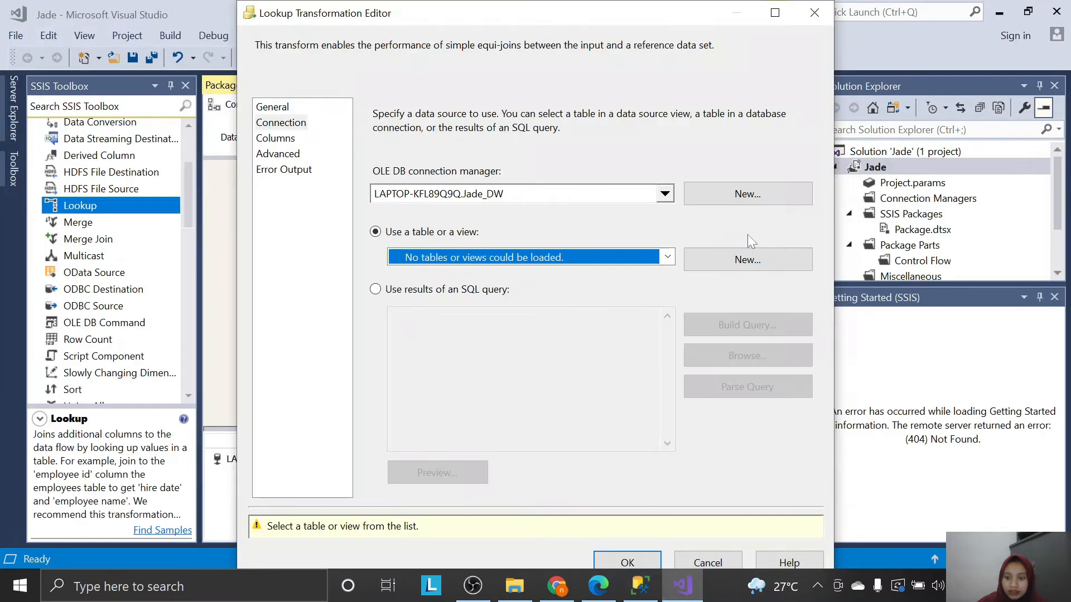
# Start a new table for the Lookup in Visual Studio and change the table name in its creation query to DimProduct.
pyautogui.click(772, 266)
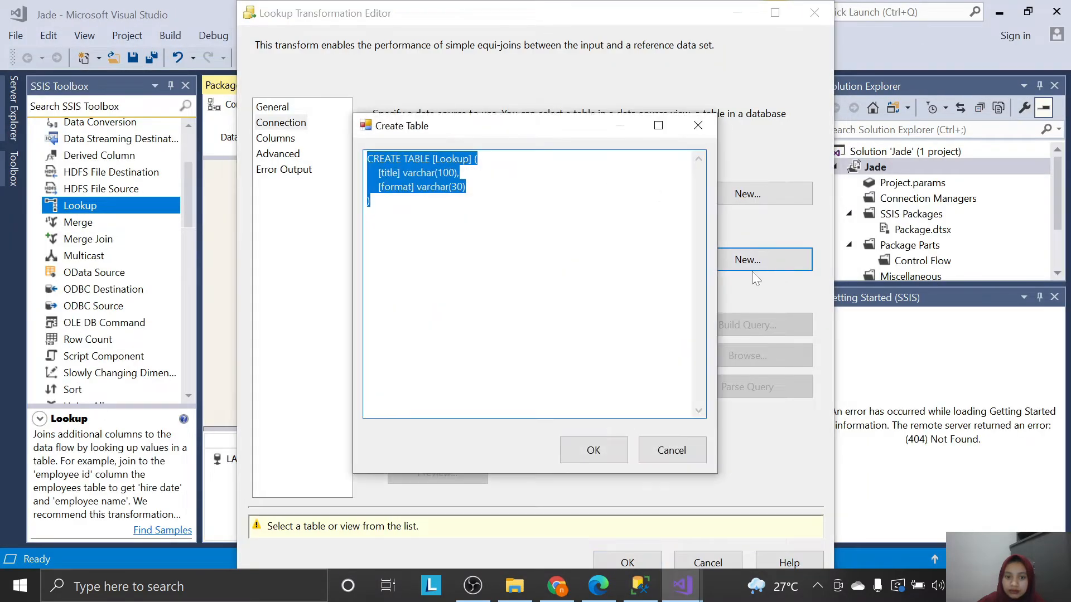
pyautogui.doubleClick(452, 158)
pyautogui.write('Dim')
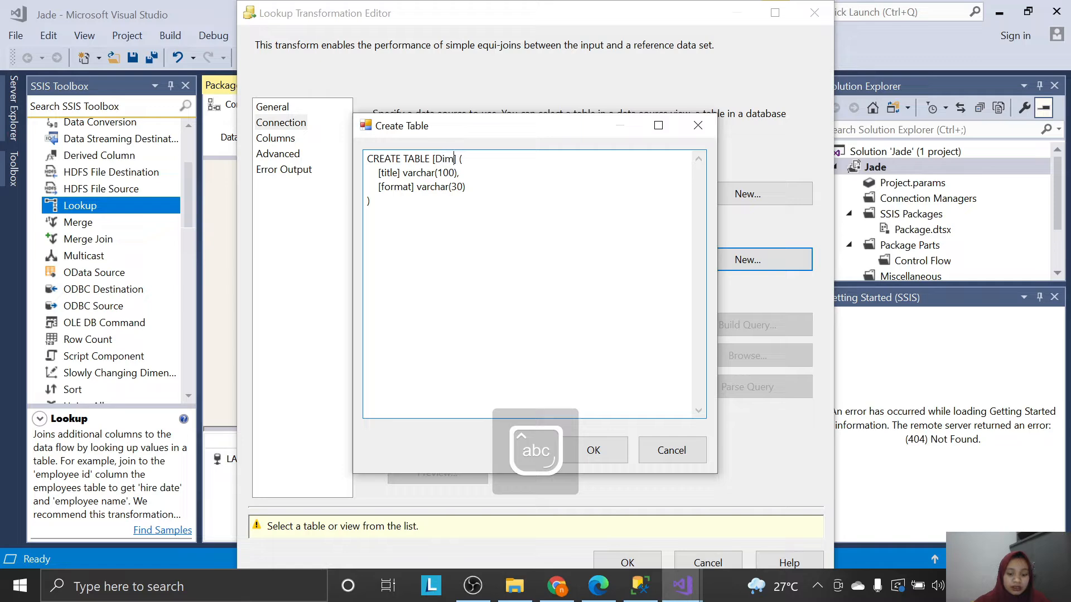
pyautogui.write('Produc')
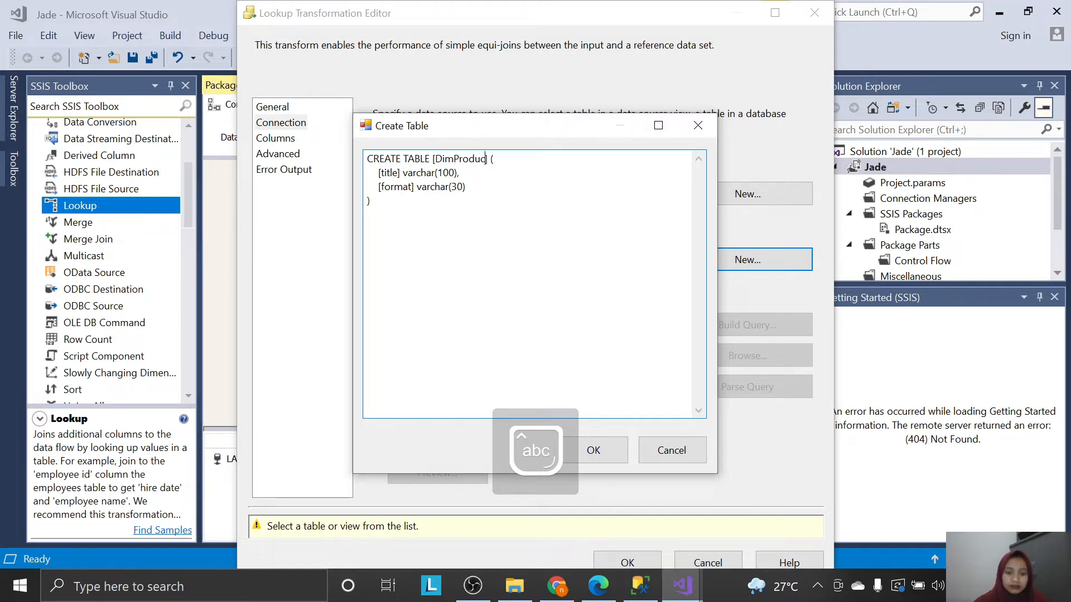
pyautogui.write('t')
# Copy the line "[id_product] int IDENTITY(1,1) PRIMARY KEY," from the PDF report in Edge and insert it as the DimProduct query's first column.
pyautogui.click(598, 585)
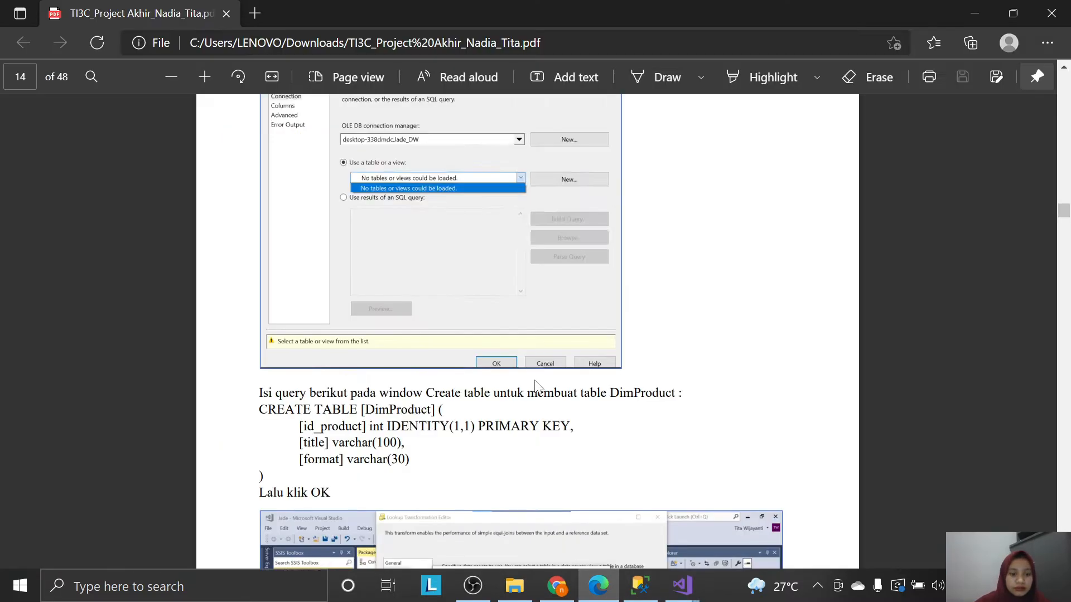
pyautogui.scroll(-3, 536, 383)
pyautogui.moveTo(300, 273); pyautogui.dragTo(572, 273)
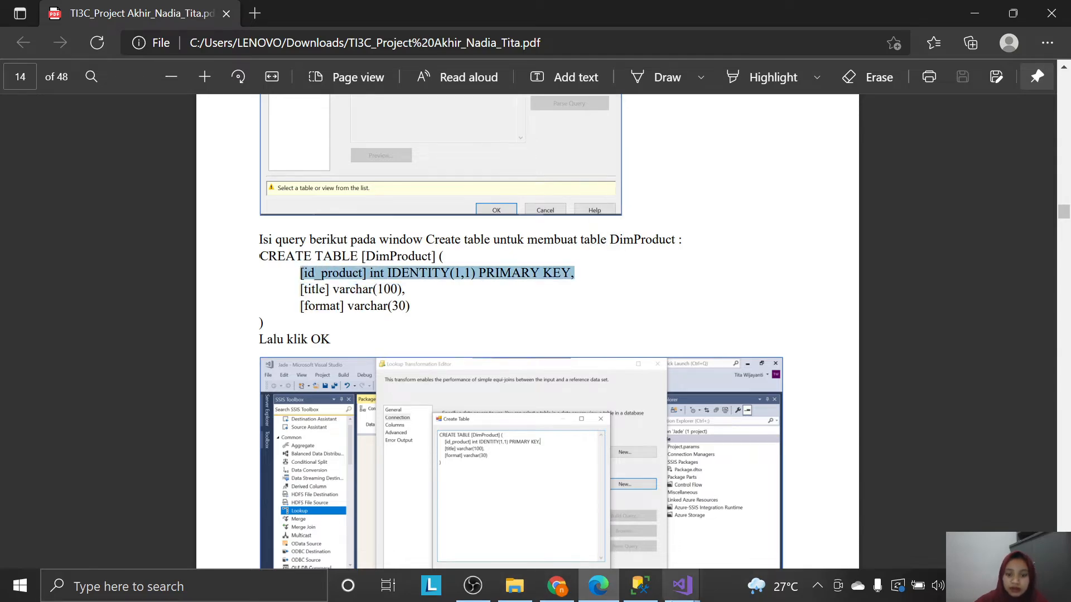
pyautogui.moveTo(692, 596)
pyautogui.click(932, 502)
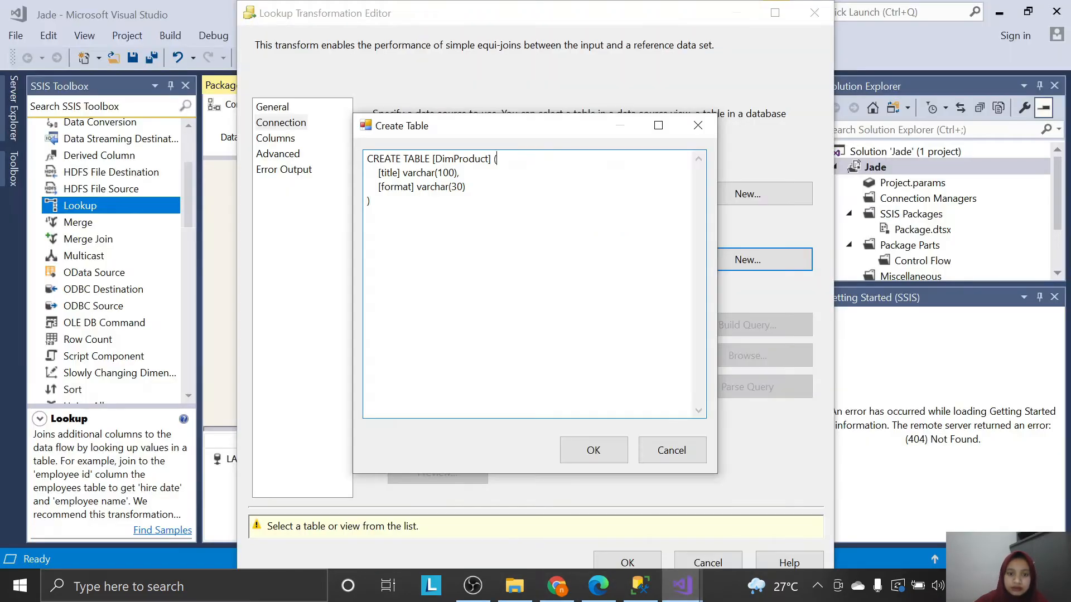
pyautogui.write('[id_product] int IDENTITY(1,1) PRIMARY KEY,')
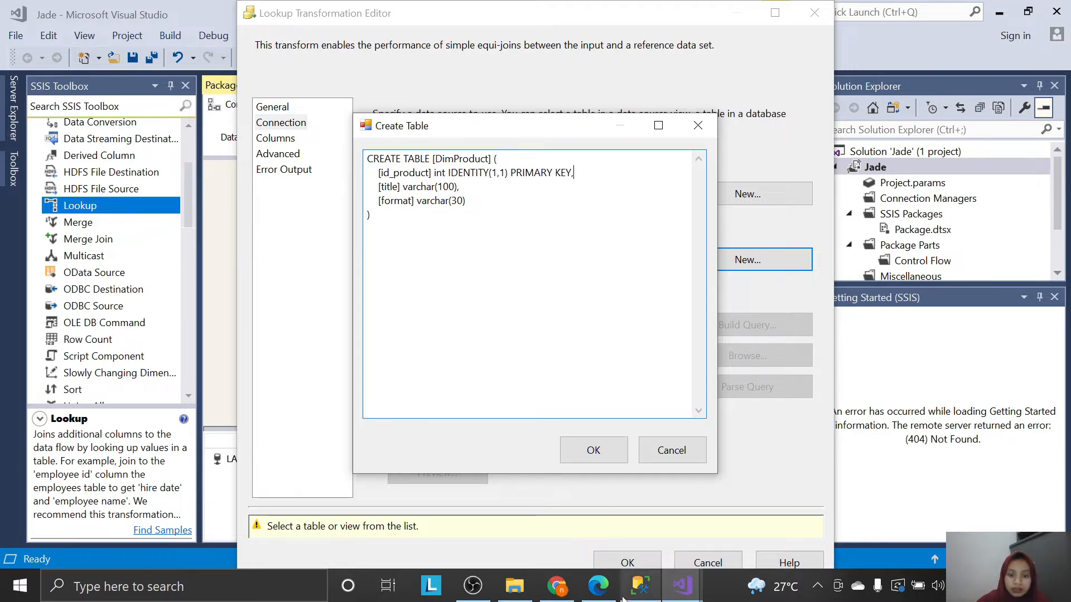
# Compare the finished query with the PDF report in Edge, then create the DimProduct table from it in Visual Studio.
pyautogui.click(599, 586)
pyautogui.scroll(-3, 617, 513)
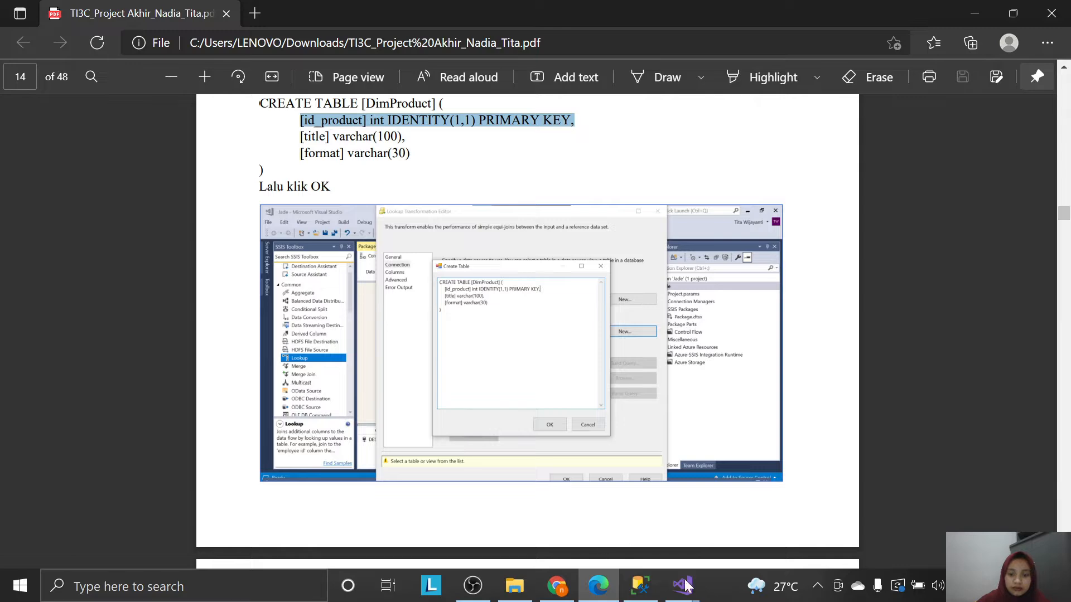
pyautogui.moveTo(685, 584)
pyautogui.click(739, 521)
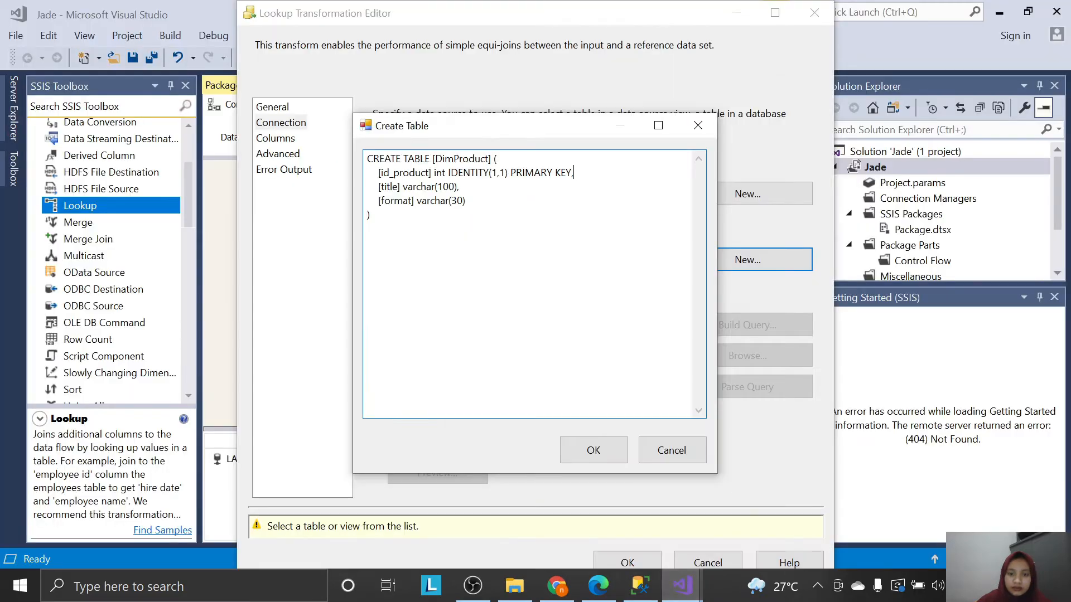
pyautogui.click(608, 449)
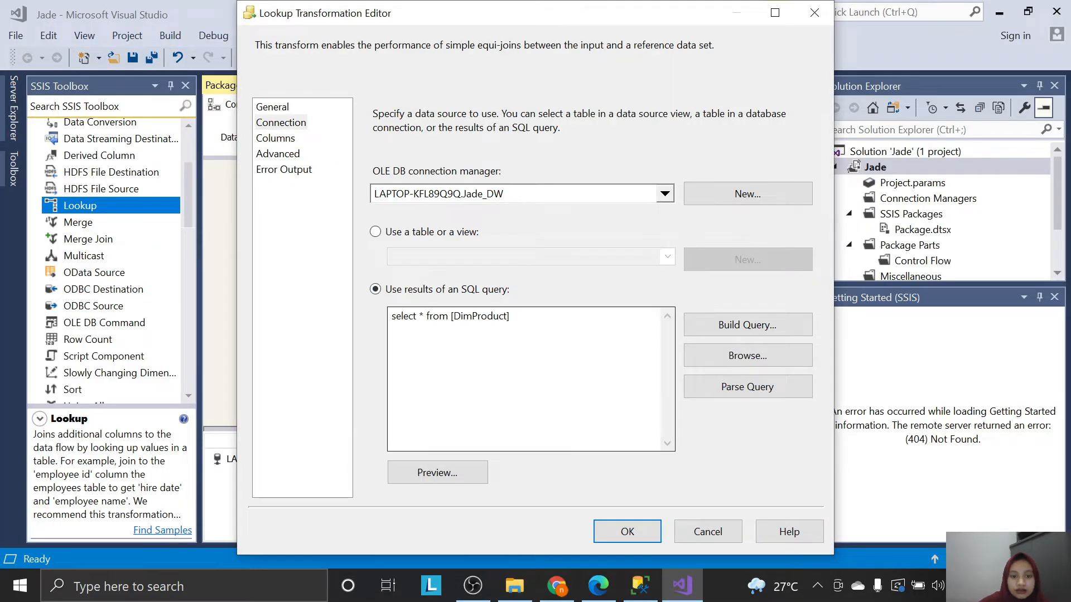
# Check the table selection instructions in the PDF report in Edge, then set the Lookup in Visual Studio to use the table [dbo].[DimProduct].
pyautogui.click(598, 586)
pyautogui.scroll(-7, 688, 389)
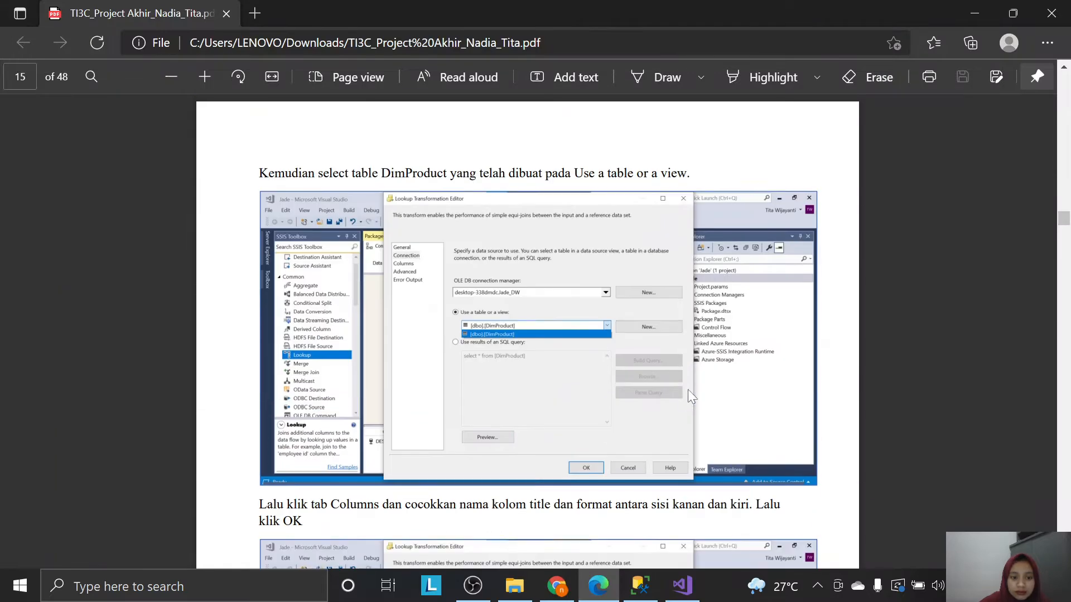
pyautogui.click(683, 585)
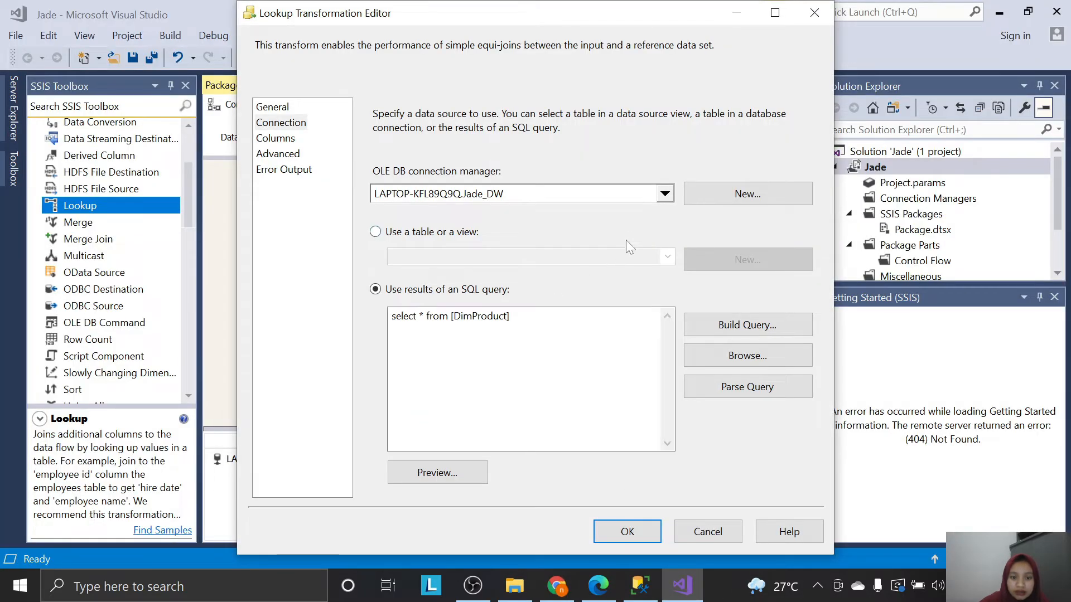
pyautogui.click(376, 232)
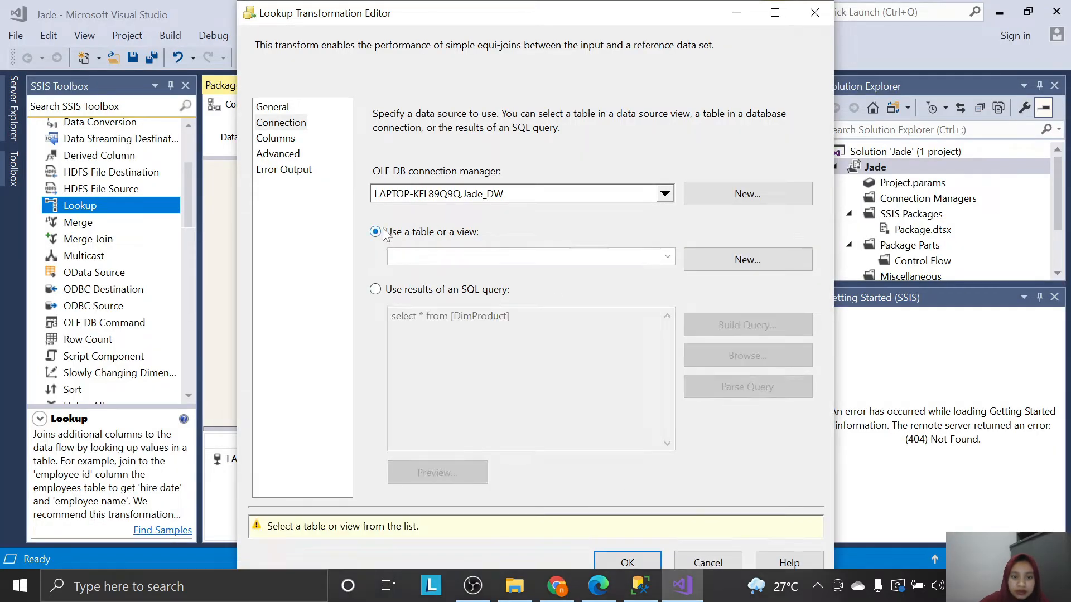
pyautogui.click(668, 256)
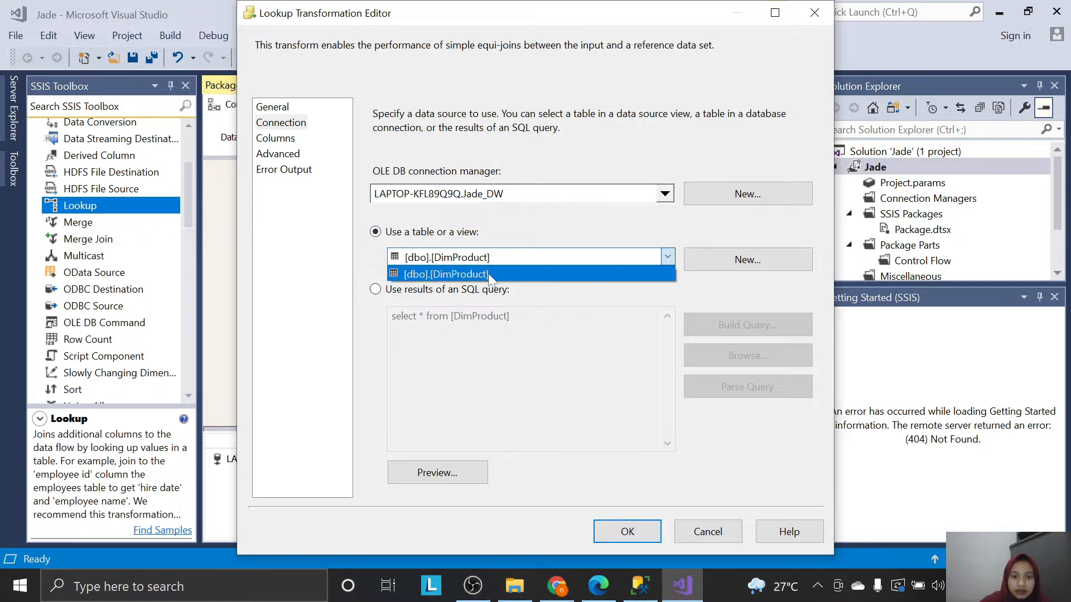
pyautogui.click(509, 277)
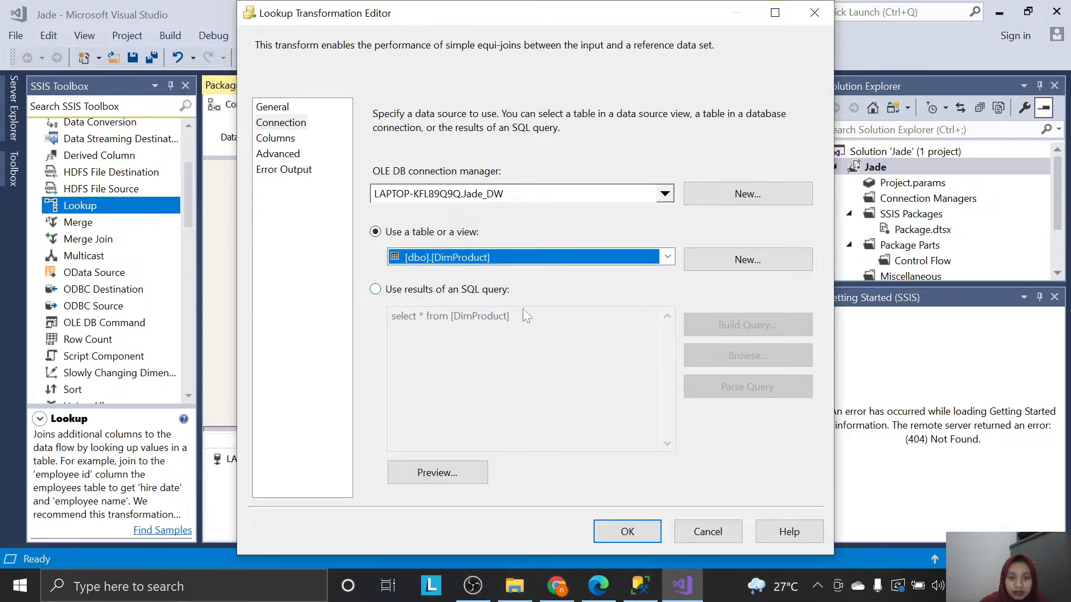
# Read the column matching instructions in Edge, then map title to title and format to format in the Lookup in Visual Studio and confirm it.
pyautogui.click(599, 585)
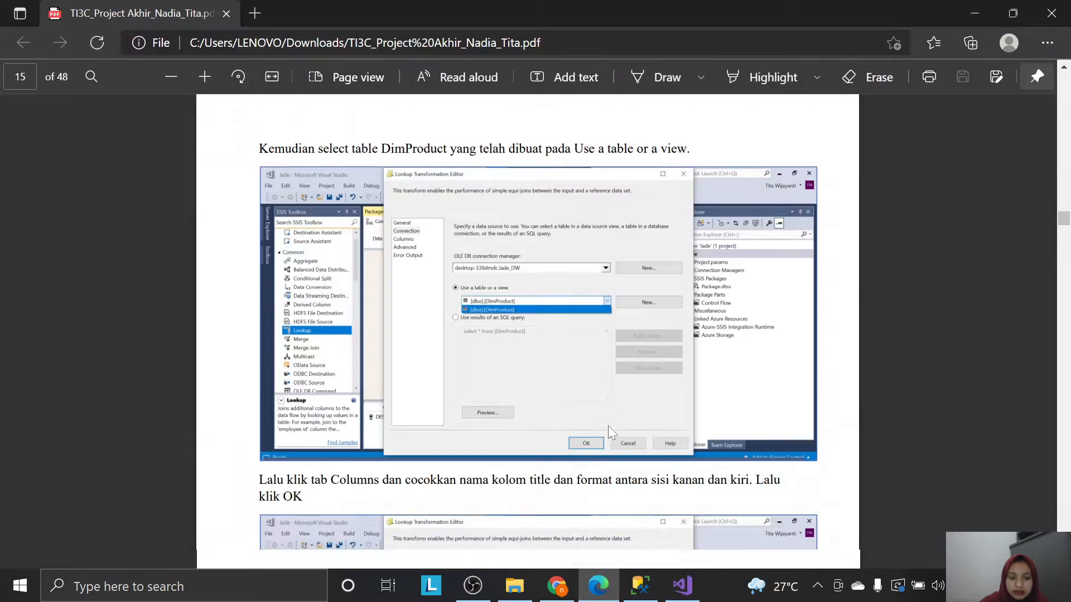
pyautogui.scroll(-5, 608, 426)
pyautogui.scroll(-1, 615, 435)
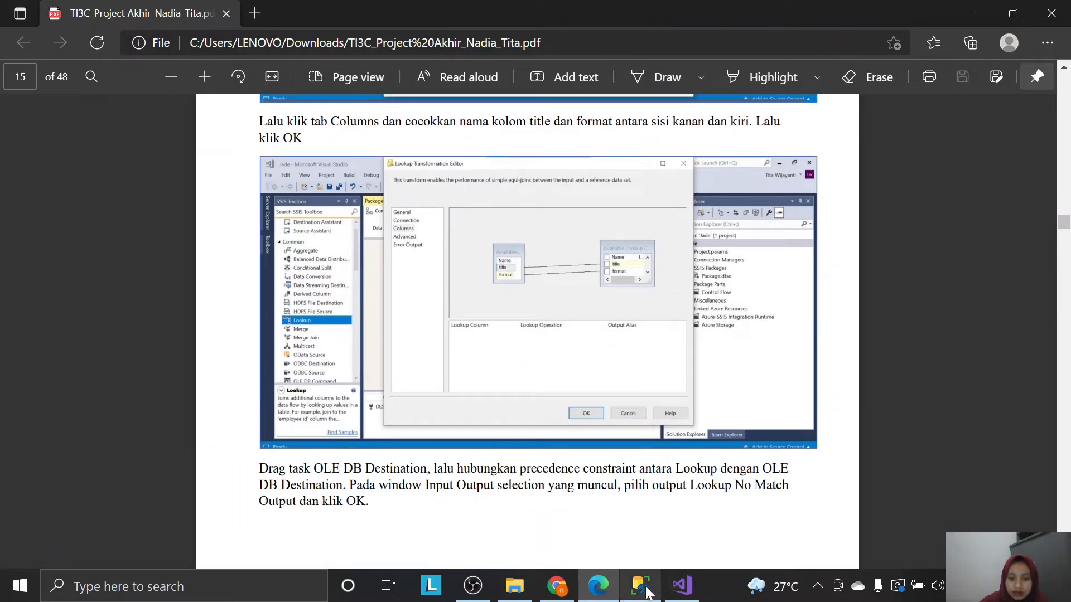
pyautogui.click(683, 588)
pyautogui.click(286, 137)
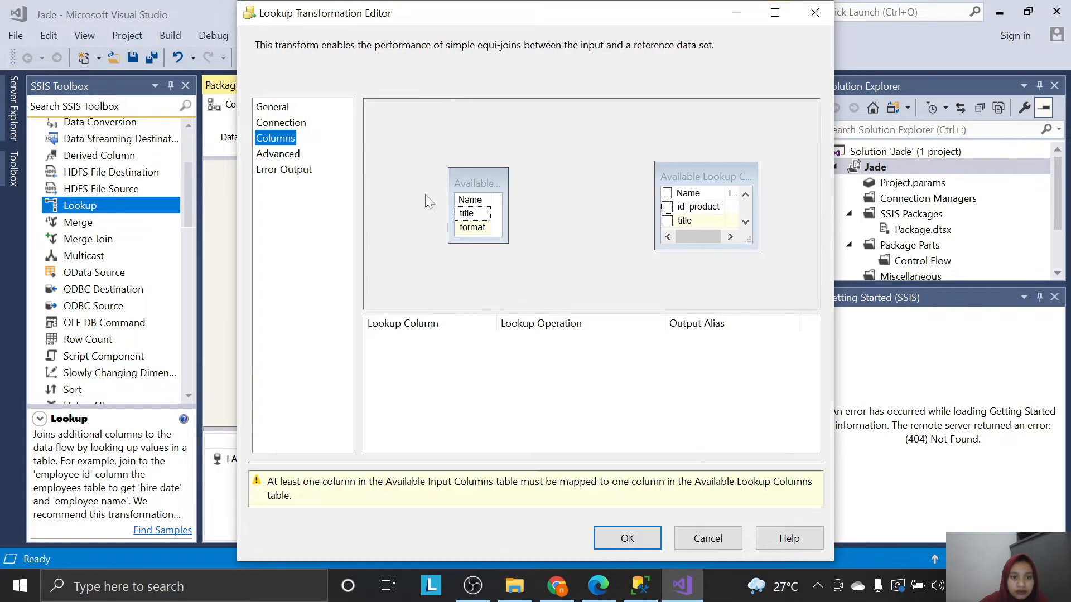
pyautogui.click(478, 217)
pyautogui.moveTo(587, 230); pyautogui.dragTo(694, 220)
pyautogui.scroll(-1, 728, 217)
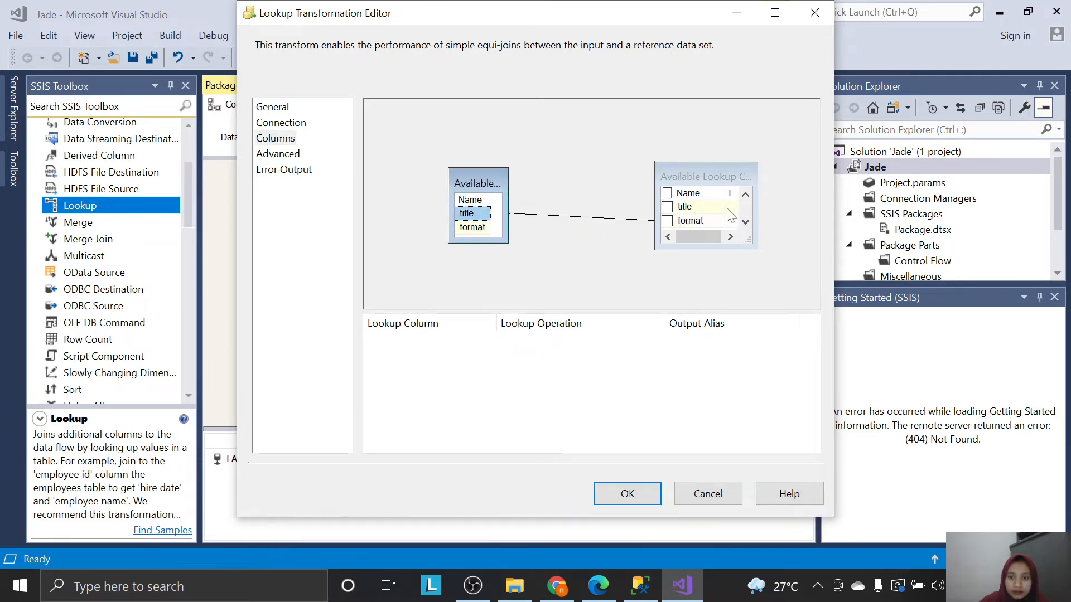
pyautogui.moveTo(480, 229); pyautogui.dragTo(695, 227)
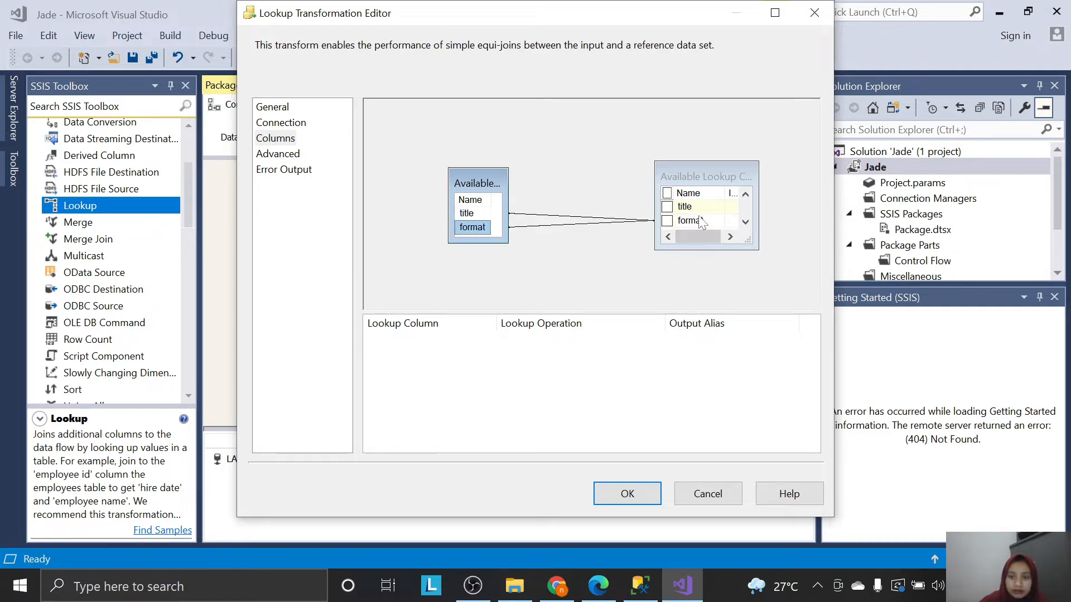
pyautogui.moveTo(468, 214); pyautogui.dragTo(691, 207)
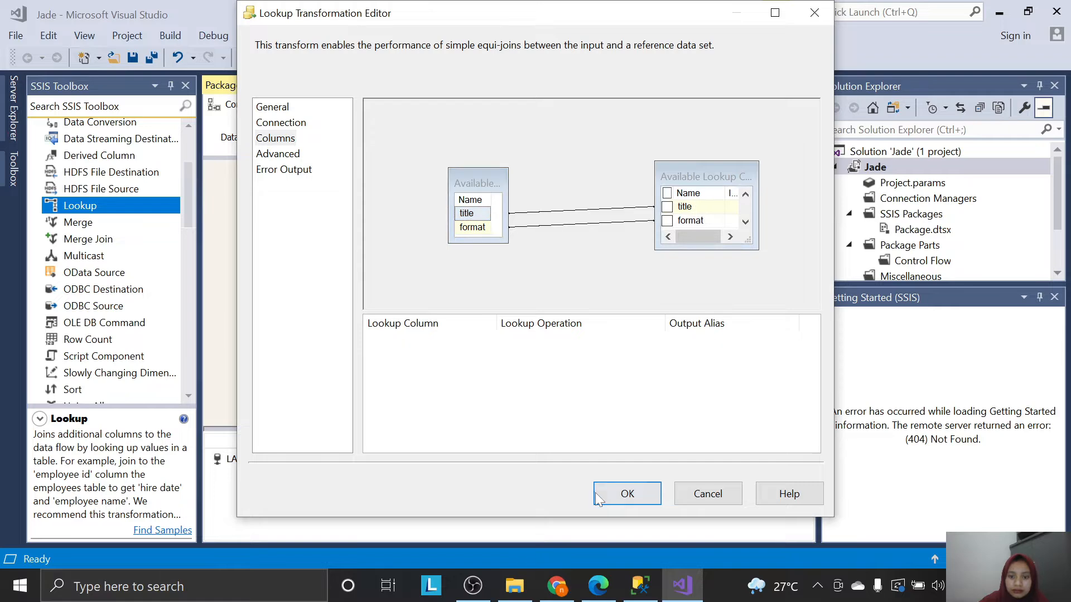
pyautogui.click(629, 494)
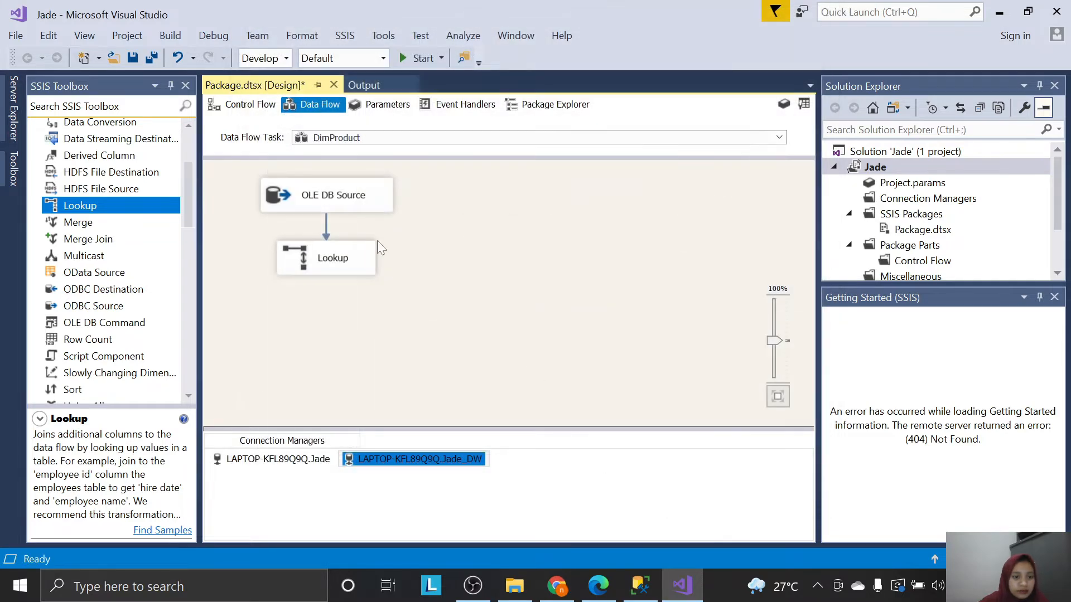
# Move the Lookup slightly closer to the OLE DB Source and add an OLE DB Destination below it.
pyautogui.click(366, 257)
pyautogui.click(277, 287)
pyautogui.scroll(-10, 153, 350)
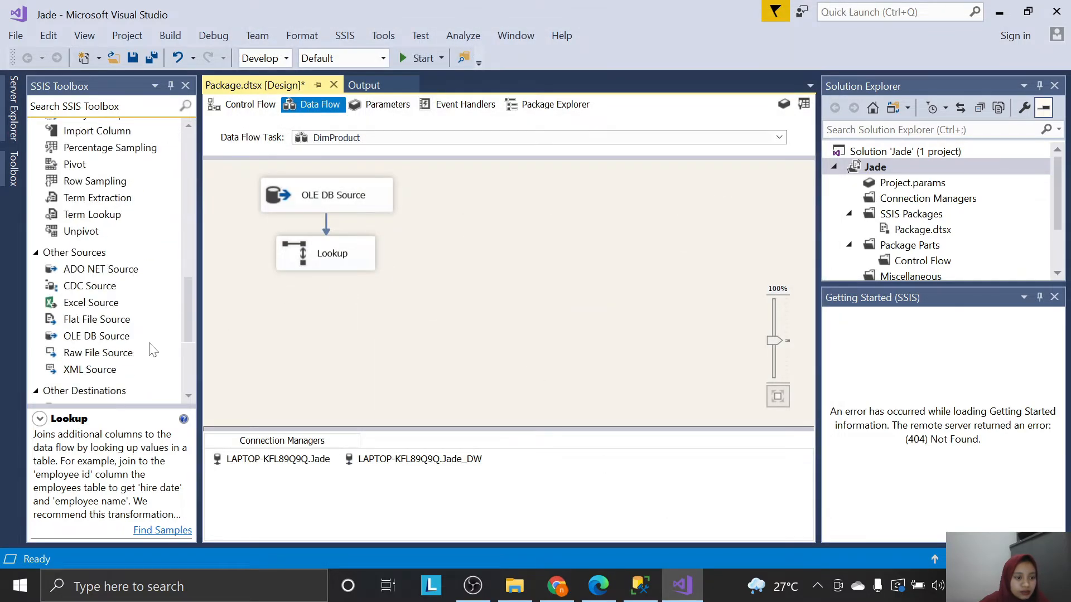
pyautogui.scroll(-4, 125, 370)
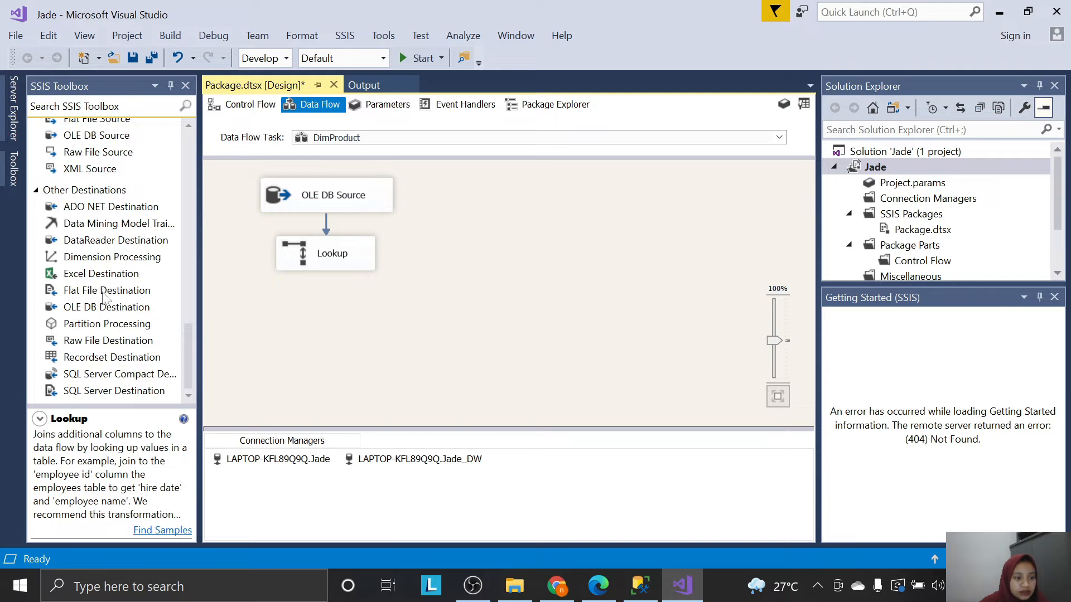
pyautogui.moveTo(114, 314); pyautogui.dragTo(314, 311)
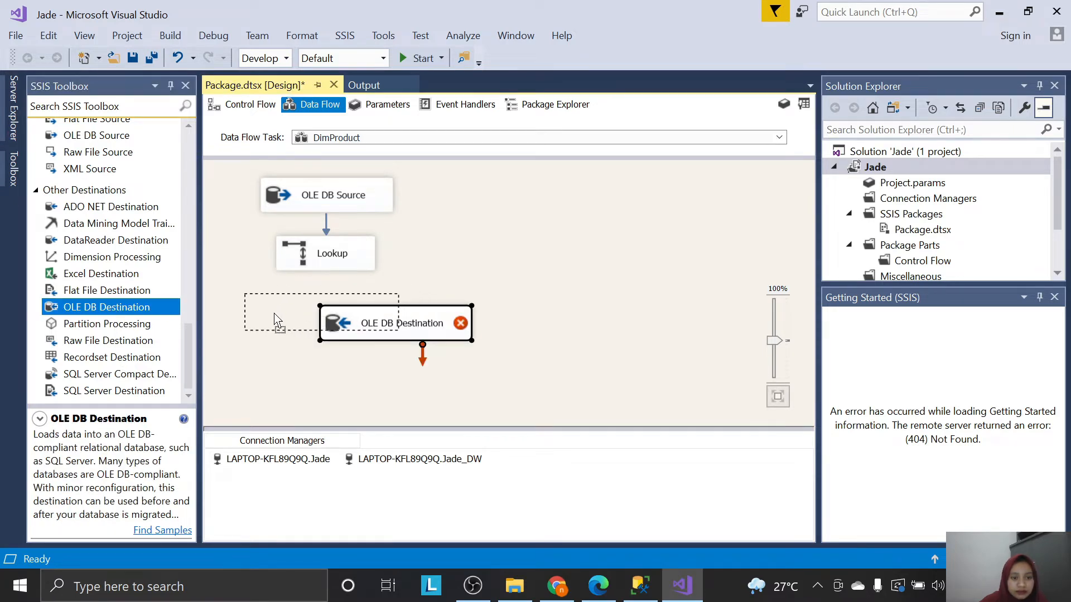
# Connect the Lookup to the OLE DB Destination using the Lookup No Match Output.
pyautogui.click(339, 267)
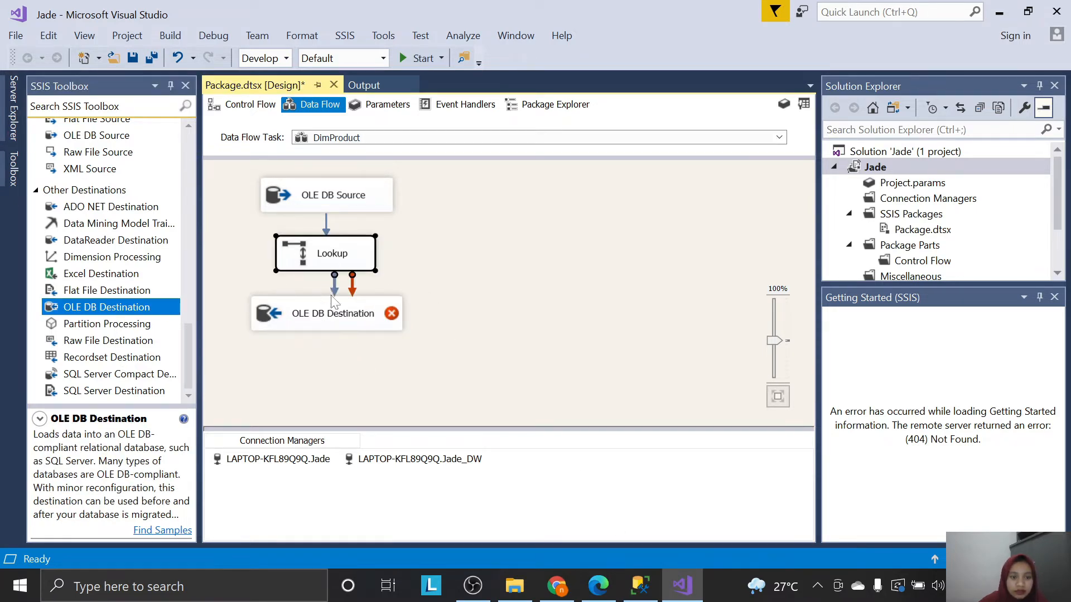
pyautogui.moveTo(335, 305); pyautogui.dragTo(333, 316)
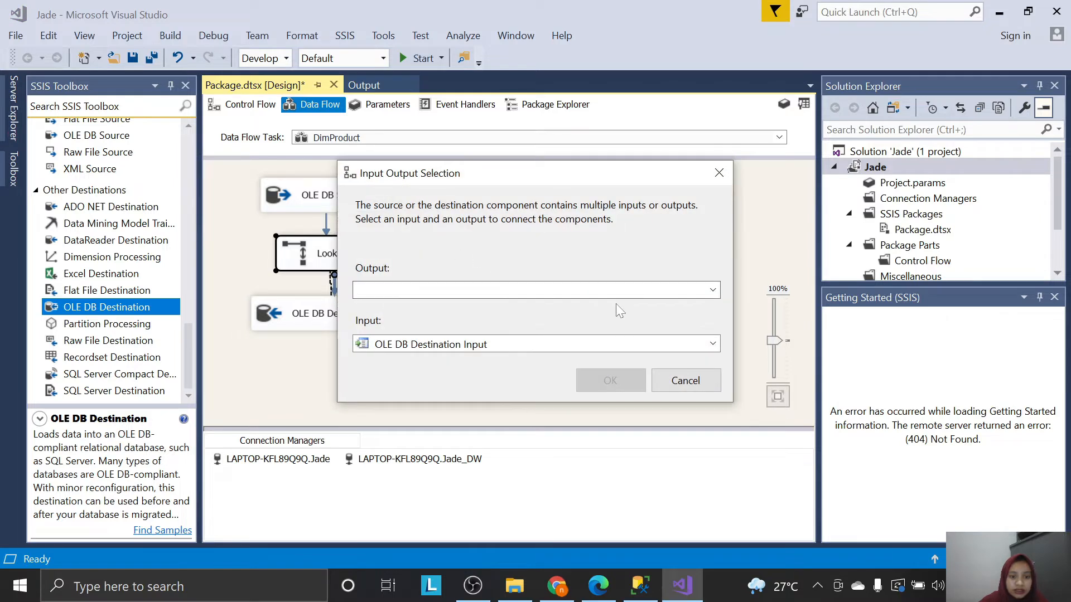
pyautogui.click(712, 290)
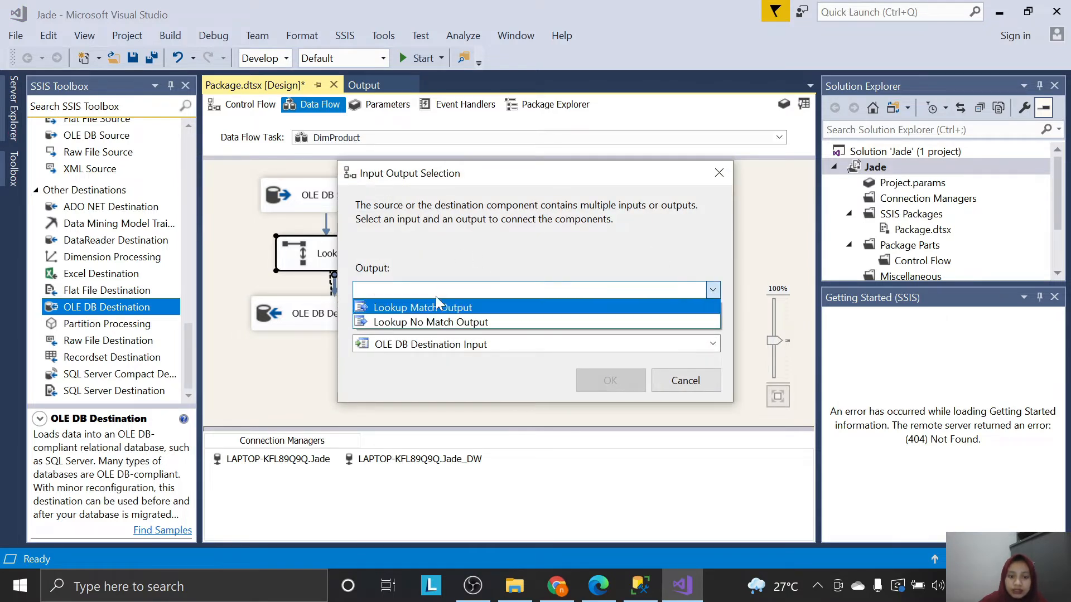
pyautogui.click(432, 321)
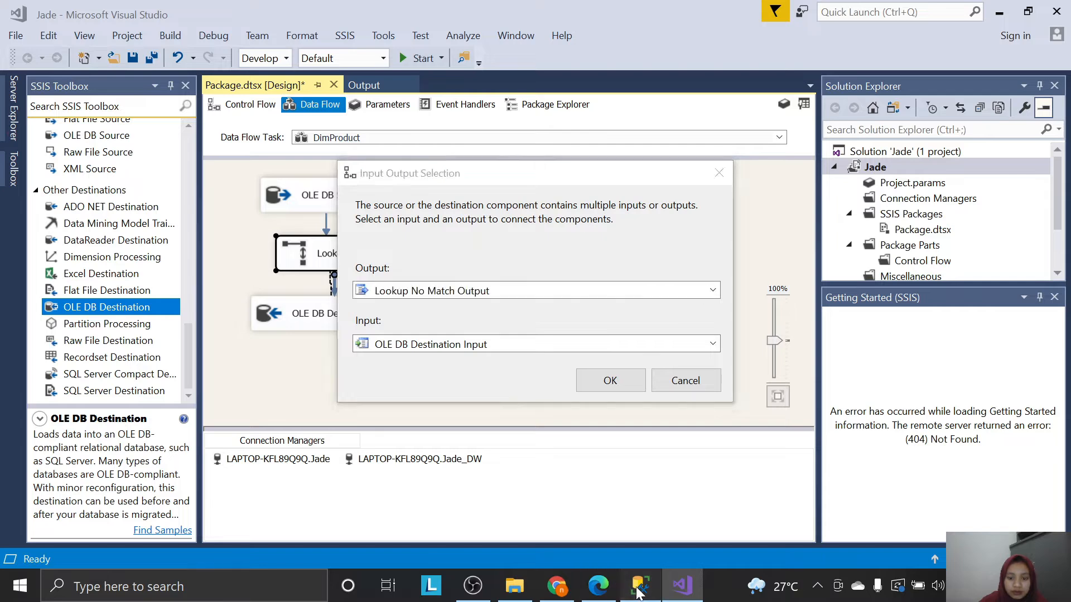
pyautogui.click(633, 380)
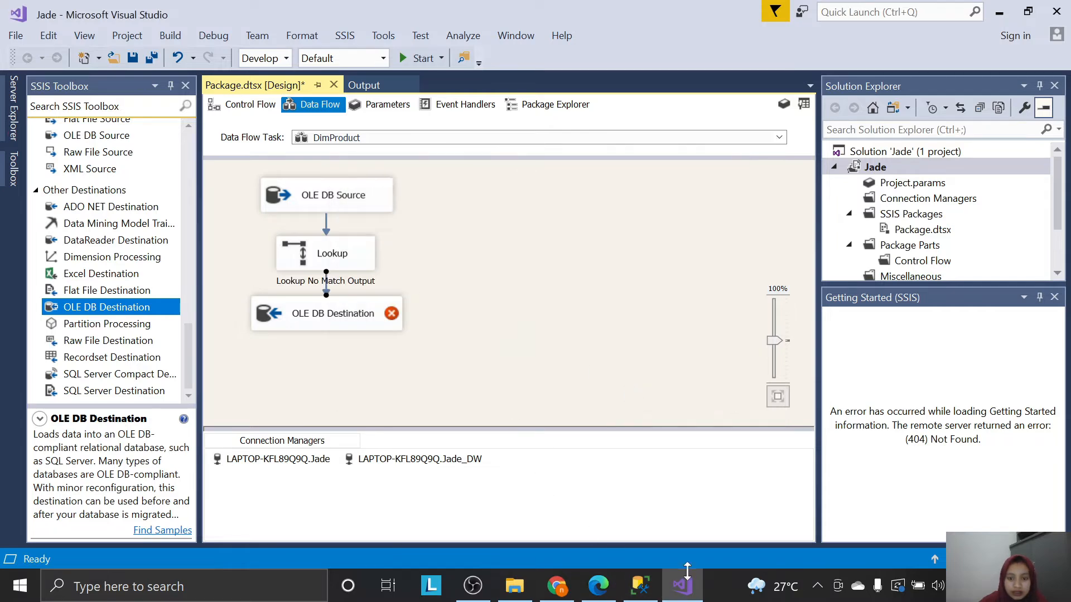
# Set the Lookup to handle rows with no matching entries by "Redirect rows to no match output".
pyautogui.doubleClick(363, 261)
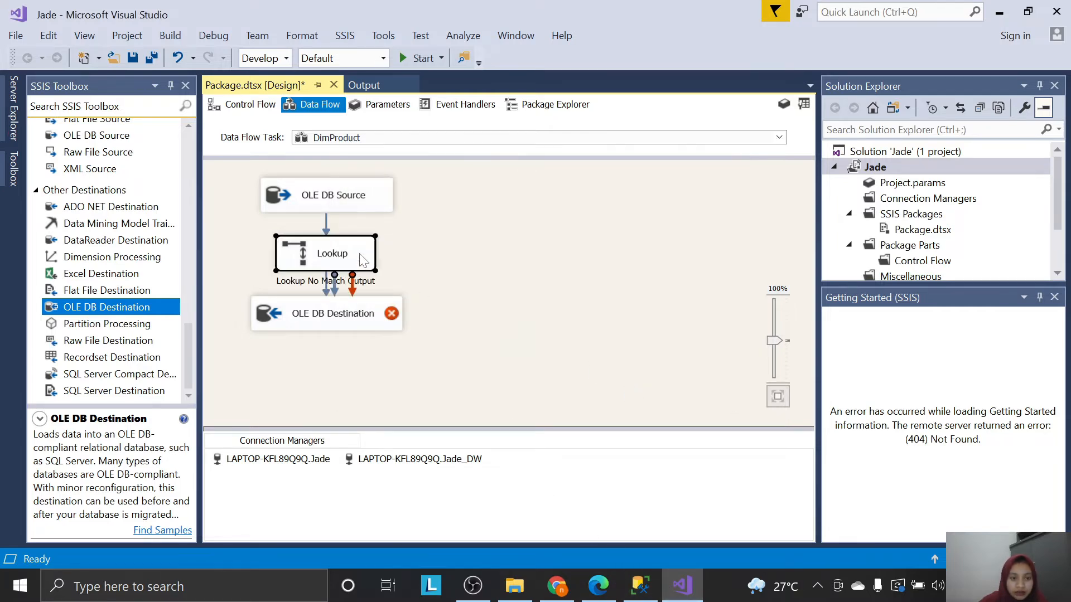
pyautogui.click(297, 173)
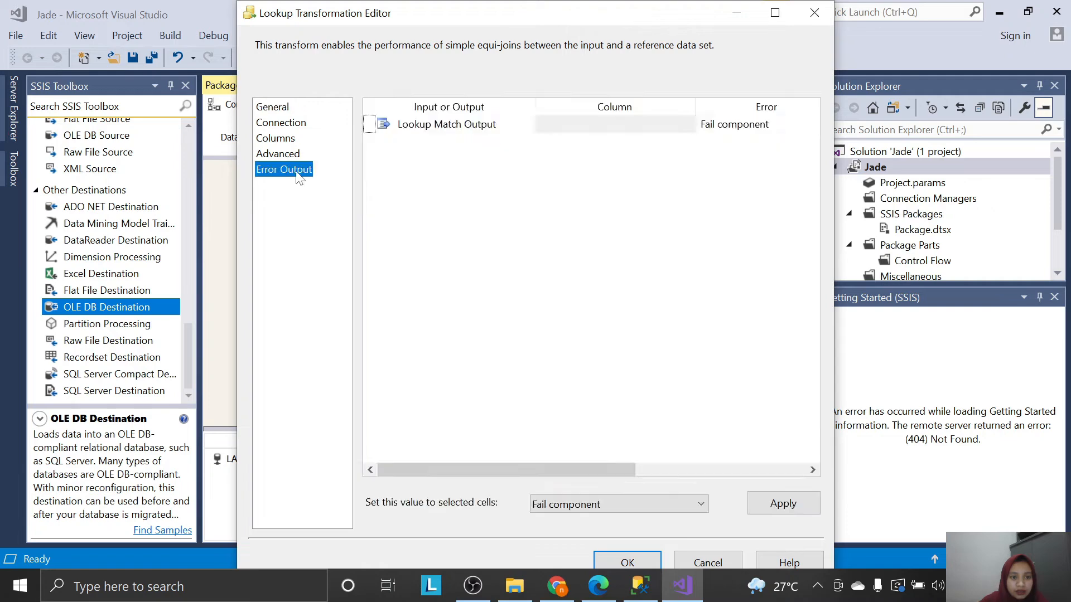
pyautogui.click(287, 123)
pyautogui.click(292, 153)
pyautogui.click(290, 139)
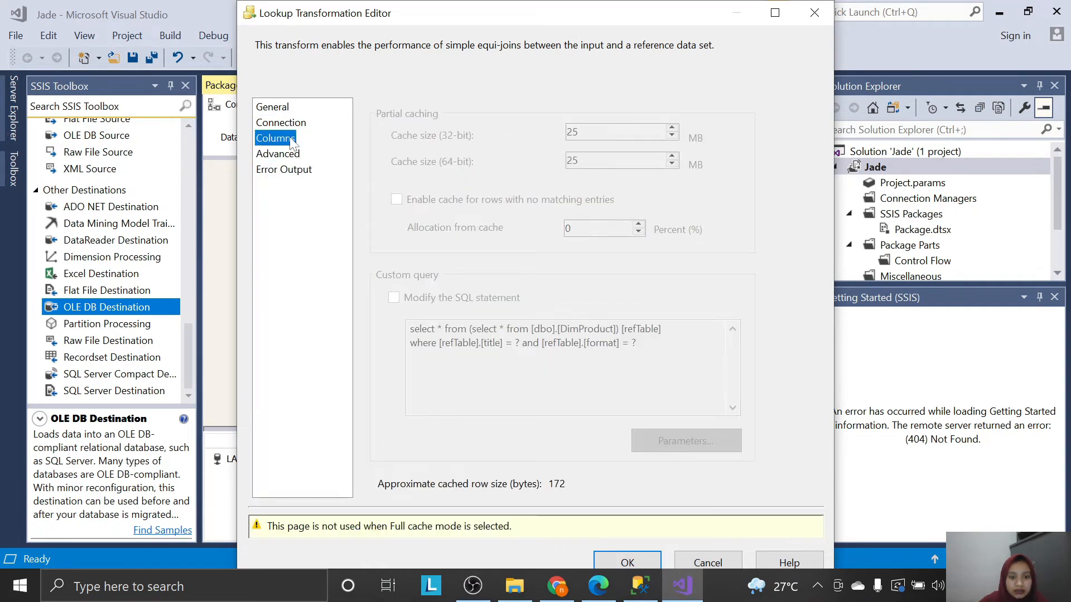
pyautogui.click(283, 109)
pyautogui.click(602, 383)
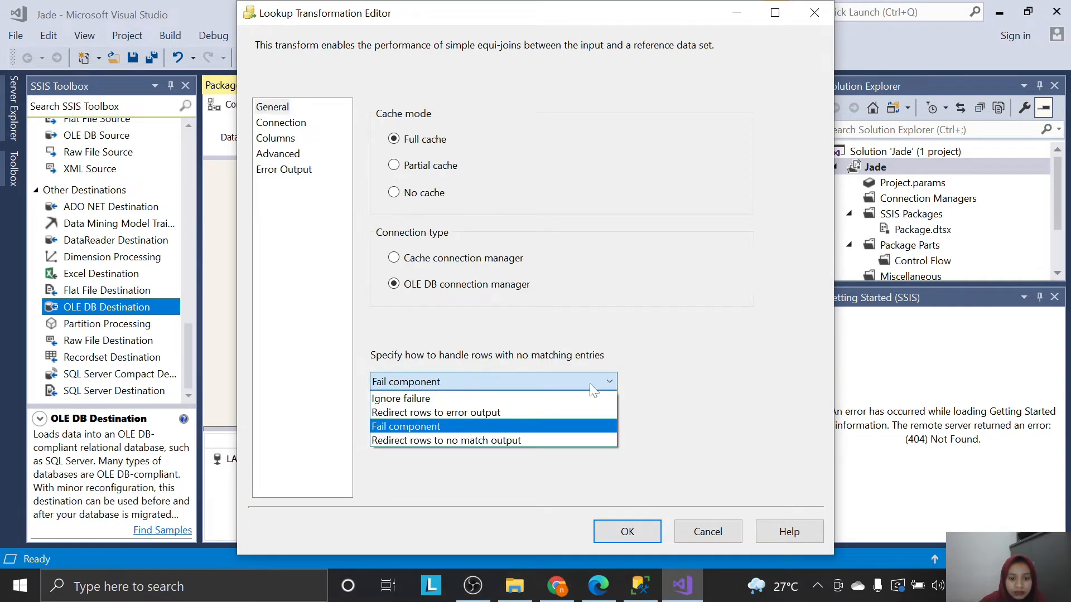
pyautogui.click(587, 440)
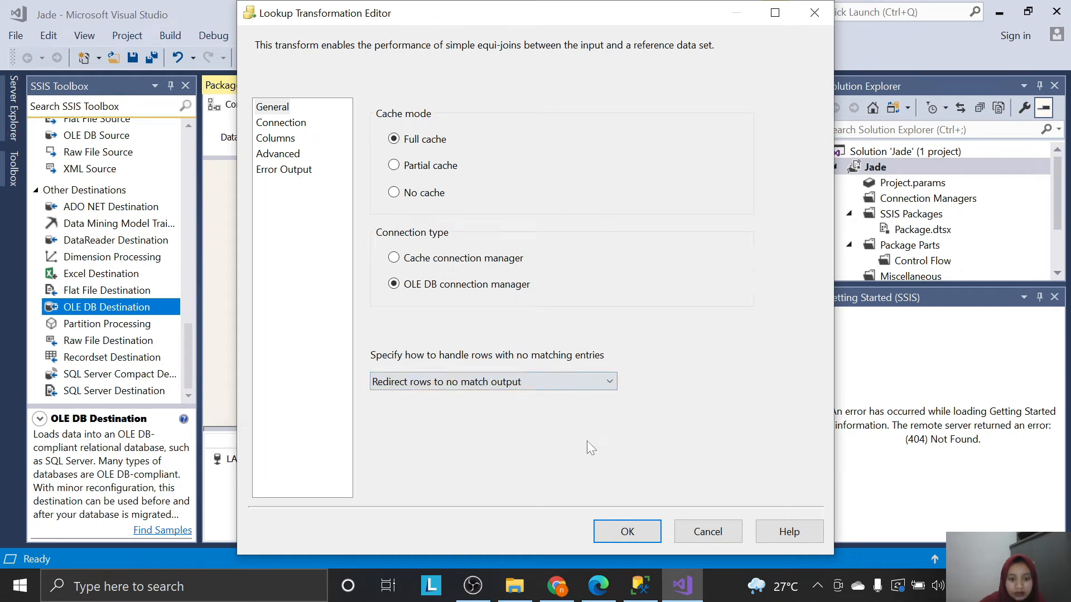
pyautogui.click(626, 531)
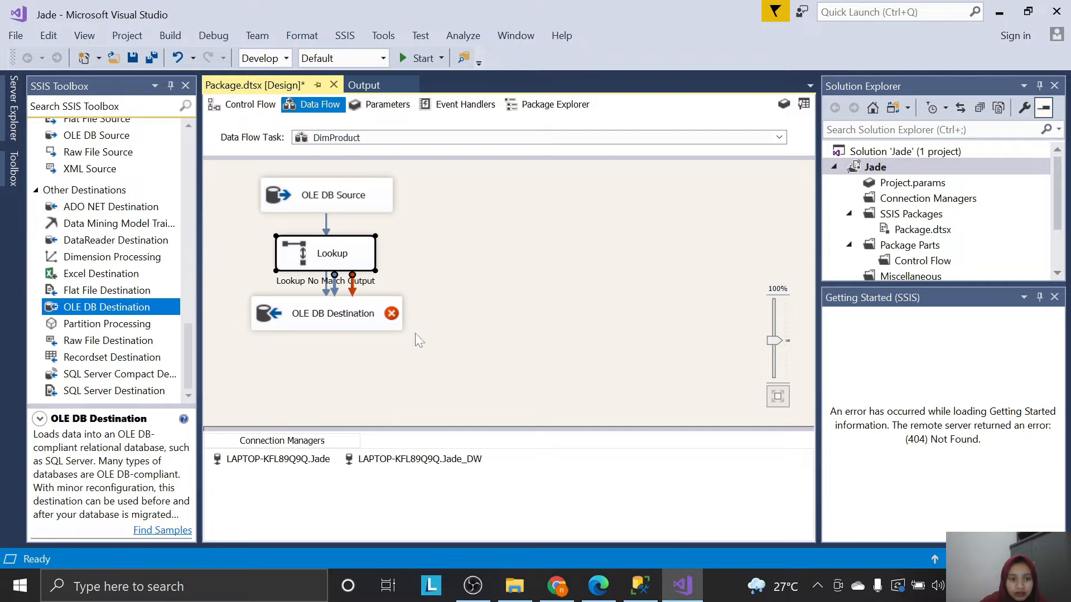
# Set the OLE DB Destination's connection manager to the Jade_DW connection.
pyautogui.doubleClick(336, 330)
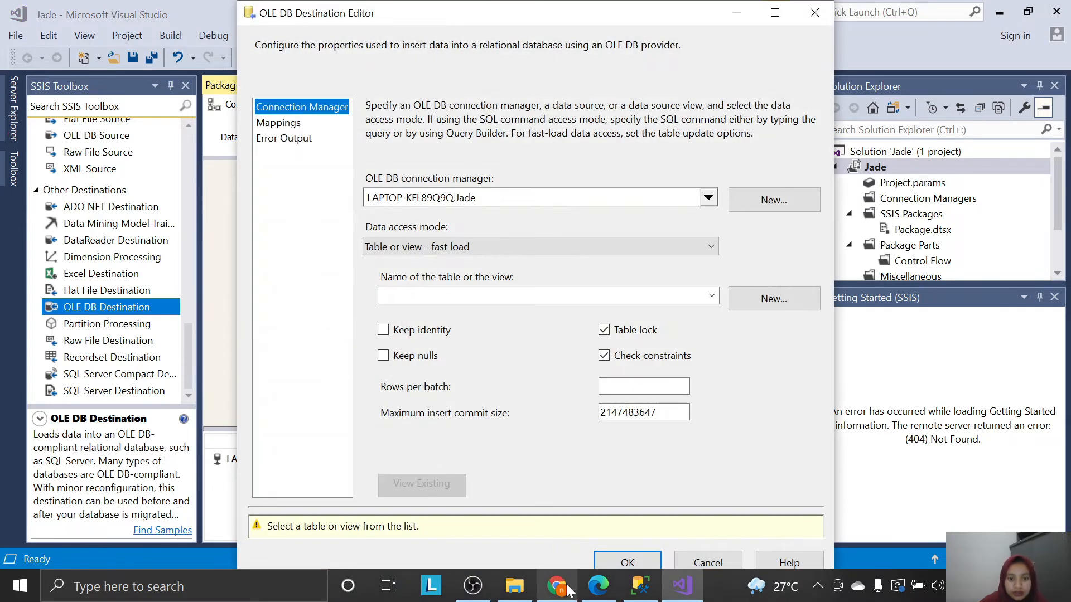
pyautogui.click(709, 198)
pyautogui.click(516, 248)
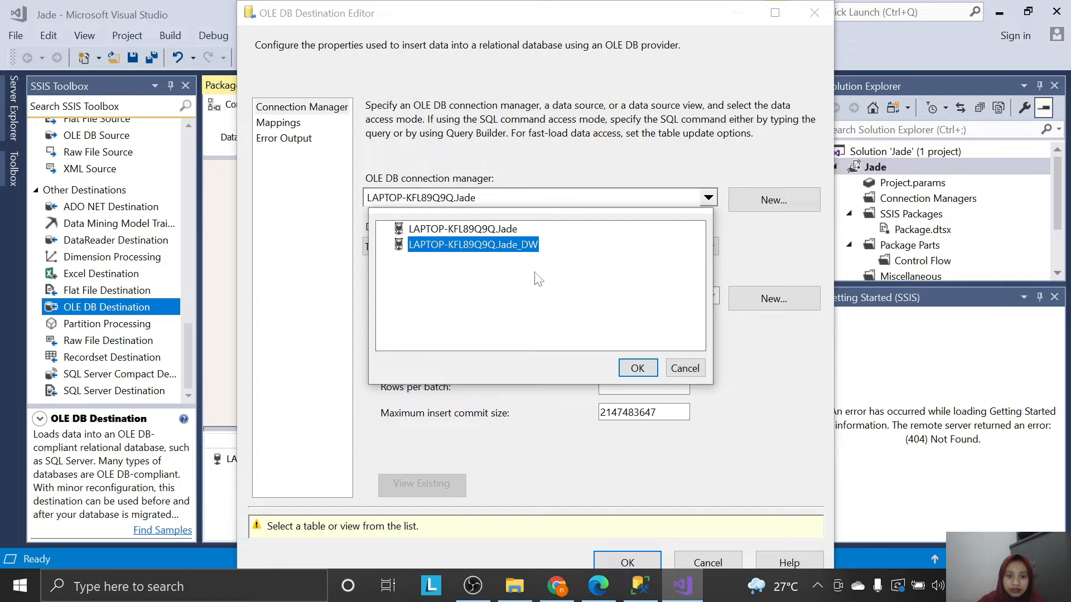
pyautogui.click(639, 370)
# Check the destination setup in the PDF report in Edge, then choose the DimProduct table in Visual Studio and accept its column mappings.
pyautogui.click(598, 585)
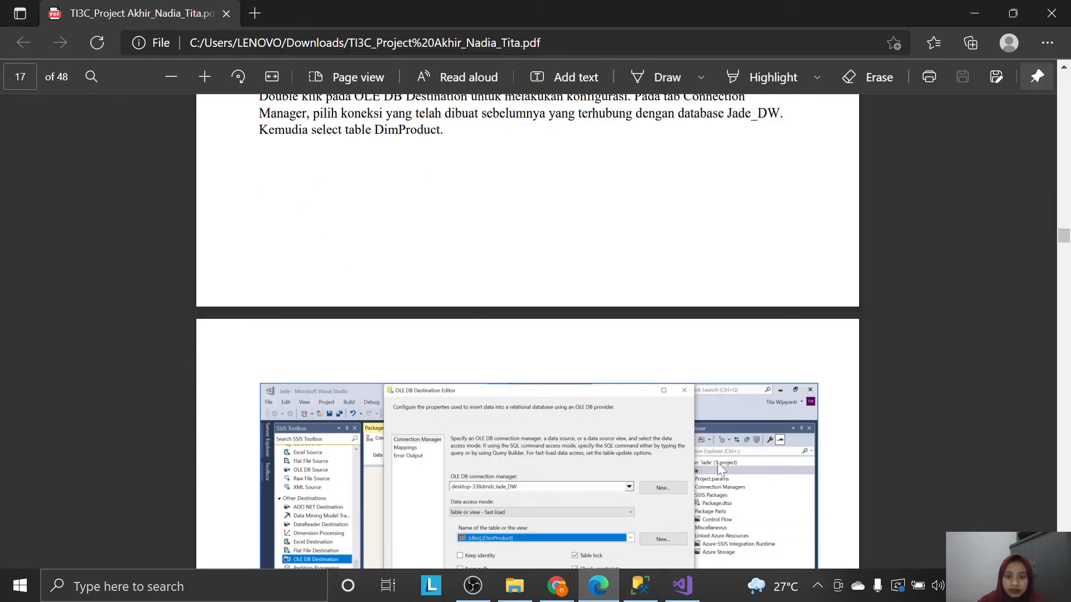
pyautogui.scroll(-3, 717, 463)
pyautogui.click(681, 585)
pyautogui.click(712, 296)
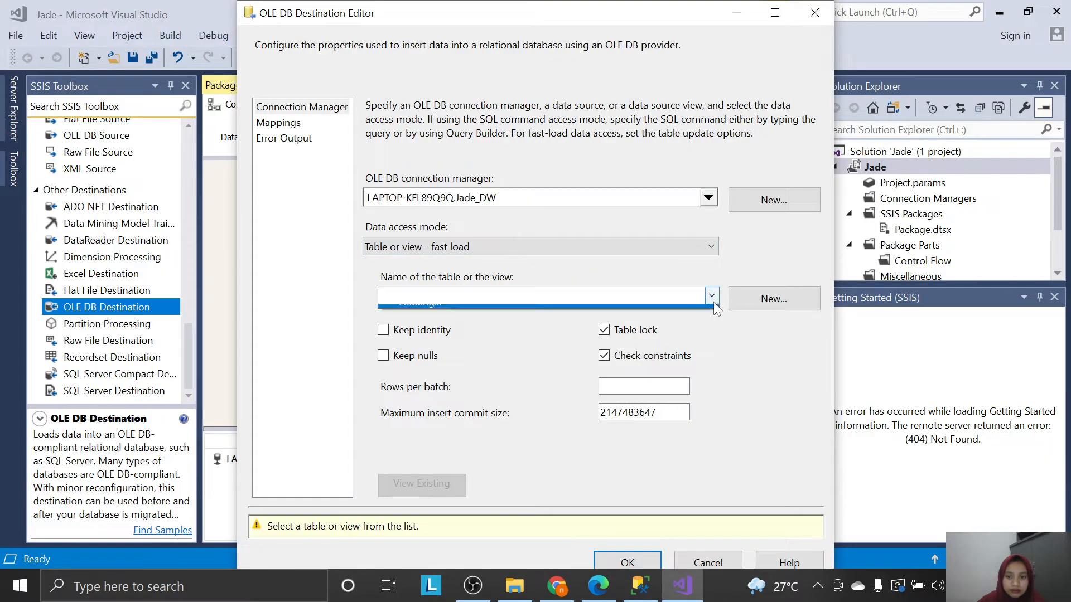
pyautogui.click(613, 307)
pyautogui.click(281, 124)
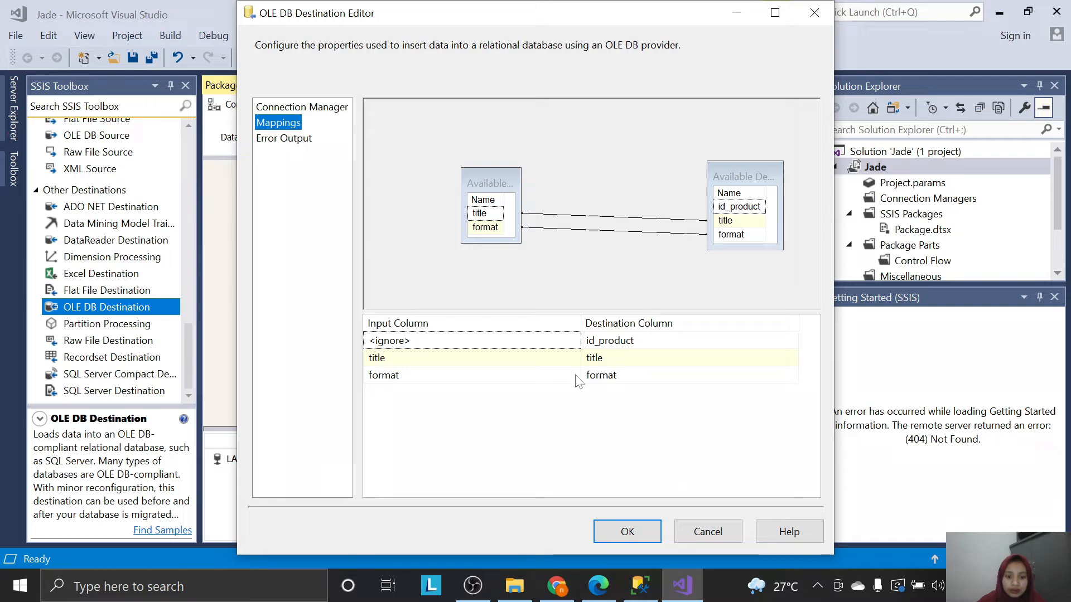
pyautogui.click(655, 536)
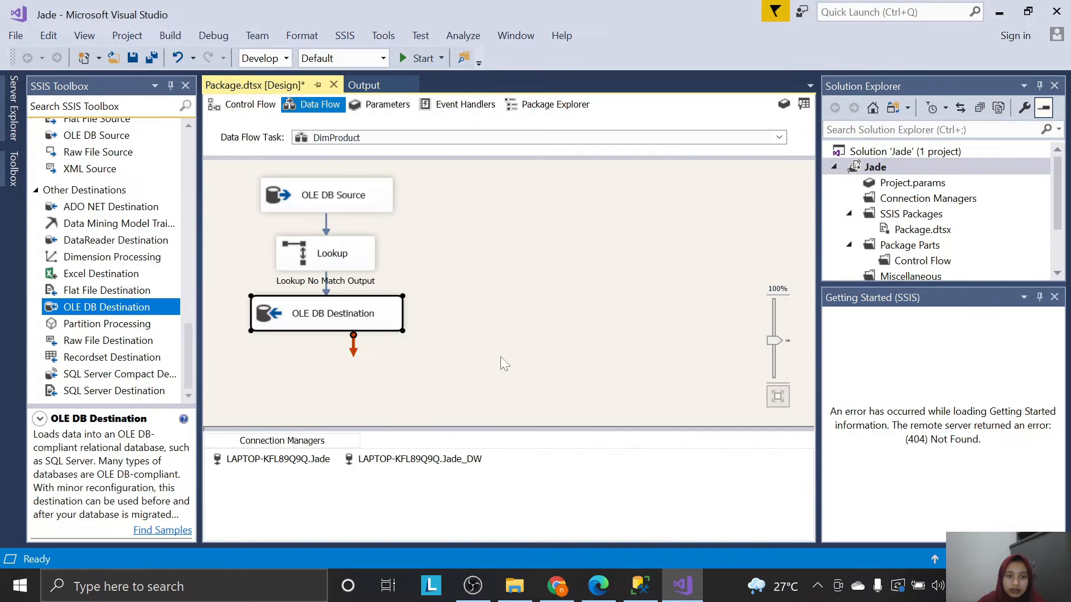
# Run the package and, after dismissing the OneDrive deleted-files reminder, enlarge the data flow design area.
pyautogui.click(408, 62)
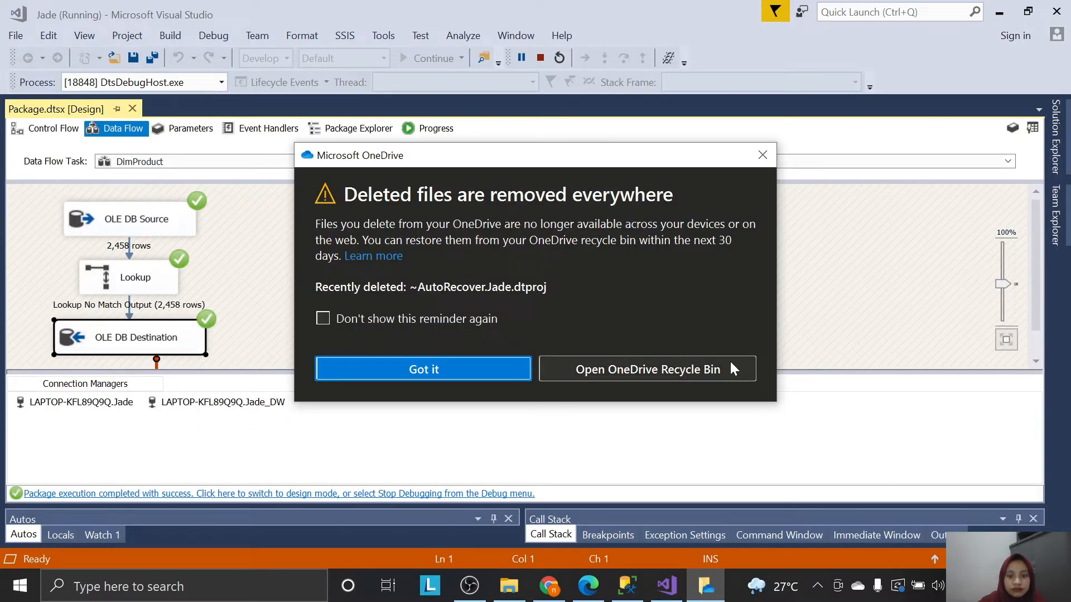
pyautogui.click(441, 372)
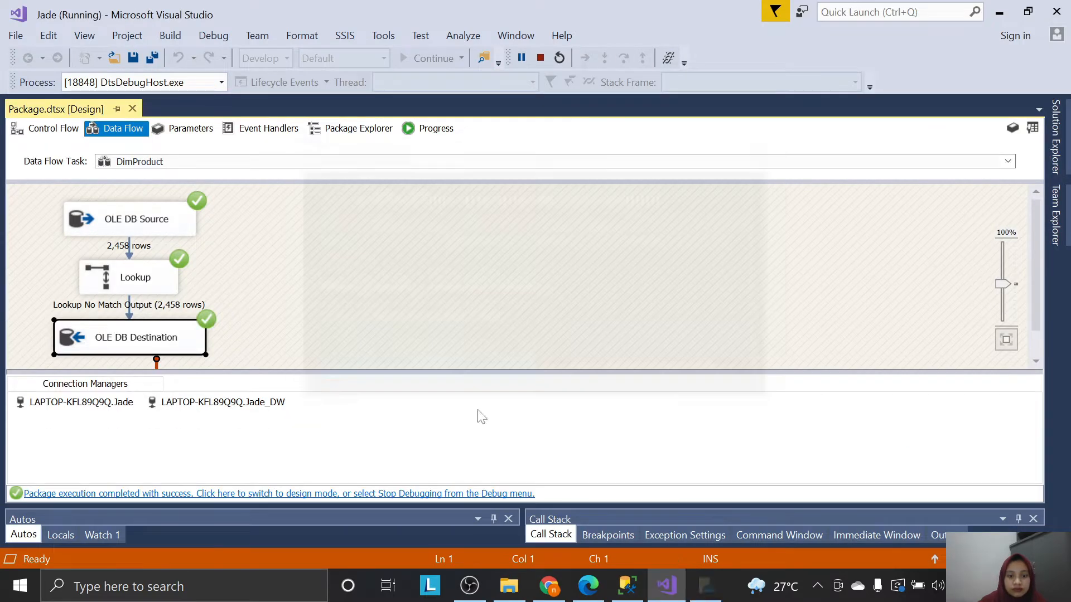
pyautogui.moveTo(309, 371); pyautogui.dragTo(307, 400)
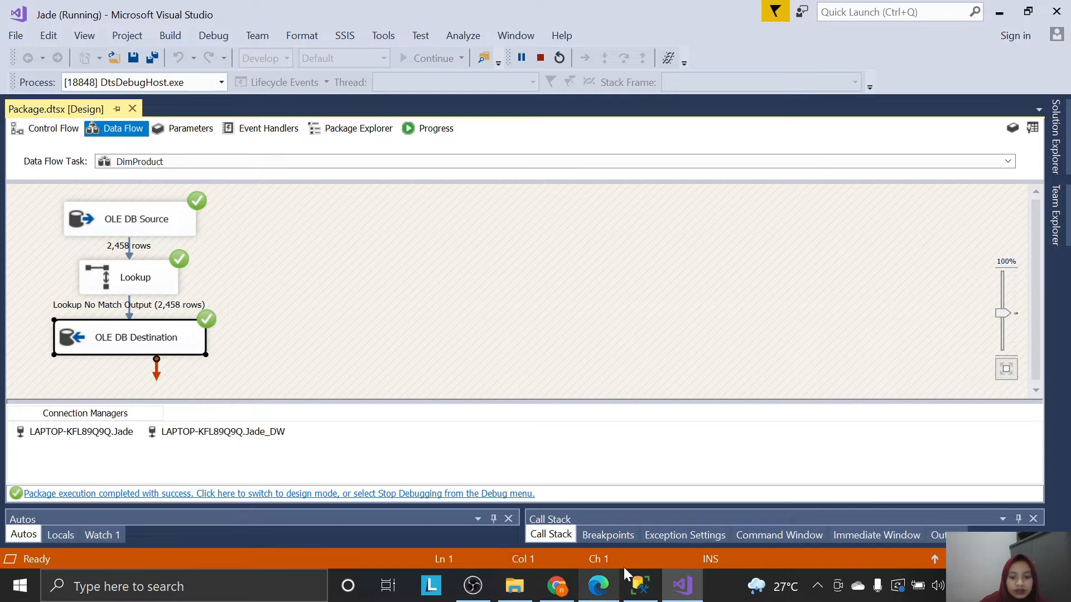
# Switch to SQL Server Management Studio and list the tables in the Jade_DW database to check for DimProduct.
pyautogui.click(640, 585)
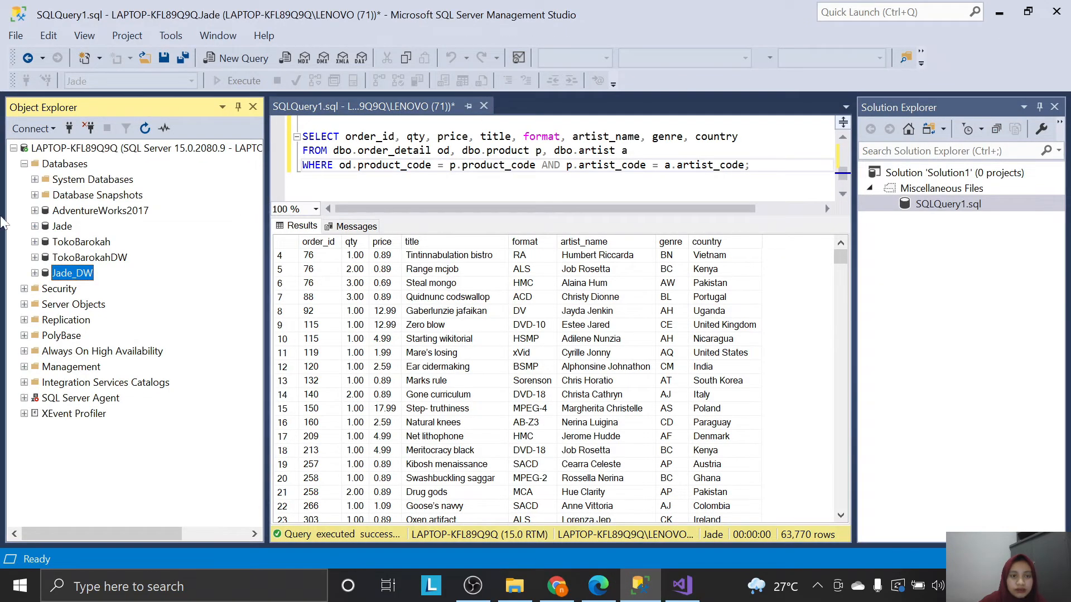
pyautogui.click(34, 273)
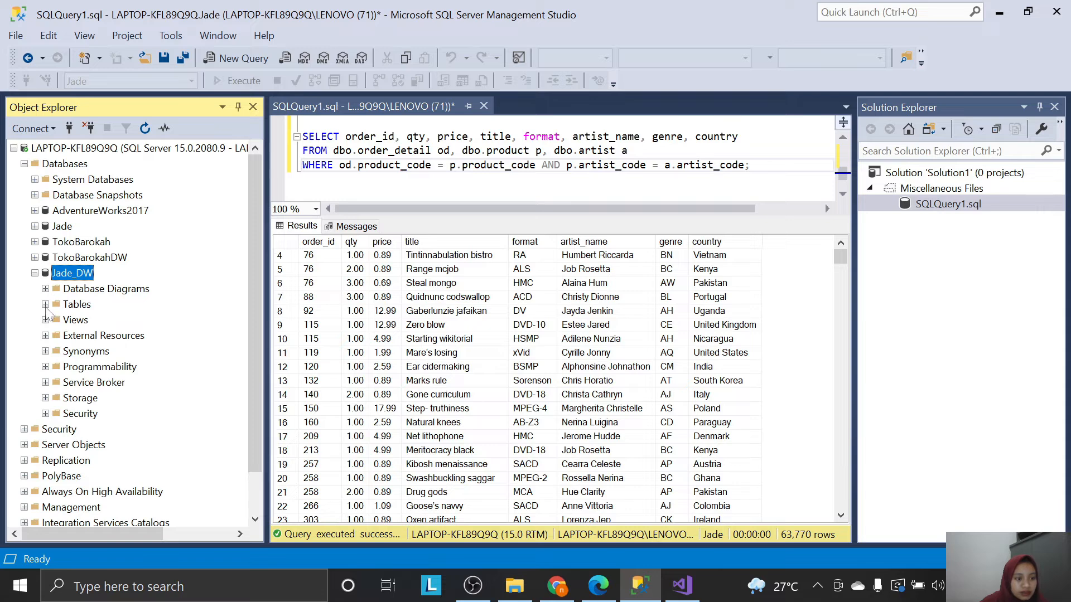
pyautogui.click(45, 304)
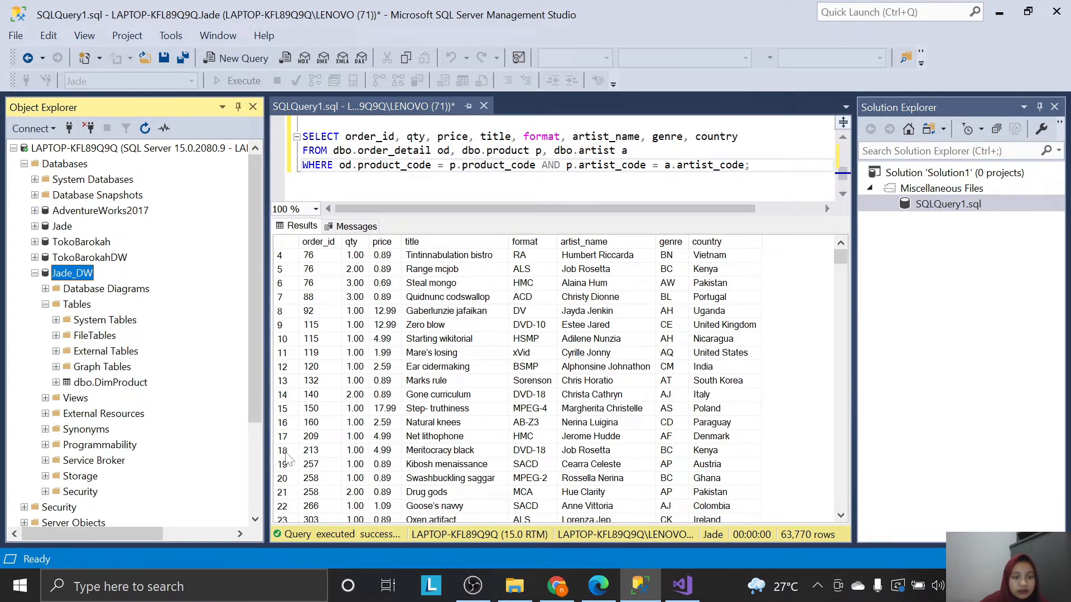
# Copy the query "SELECT * FROM DimProduct" from the PDF report in Edge into SQLQuery1.sql in Management Studio.
pyautogui.click(599, 585)
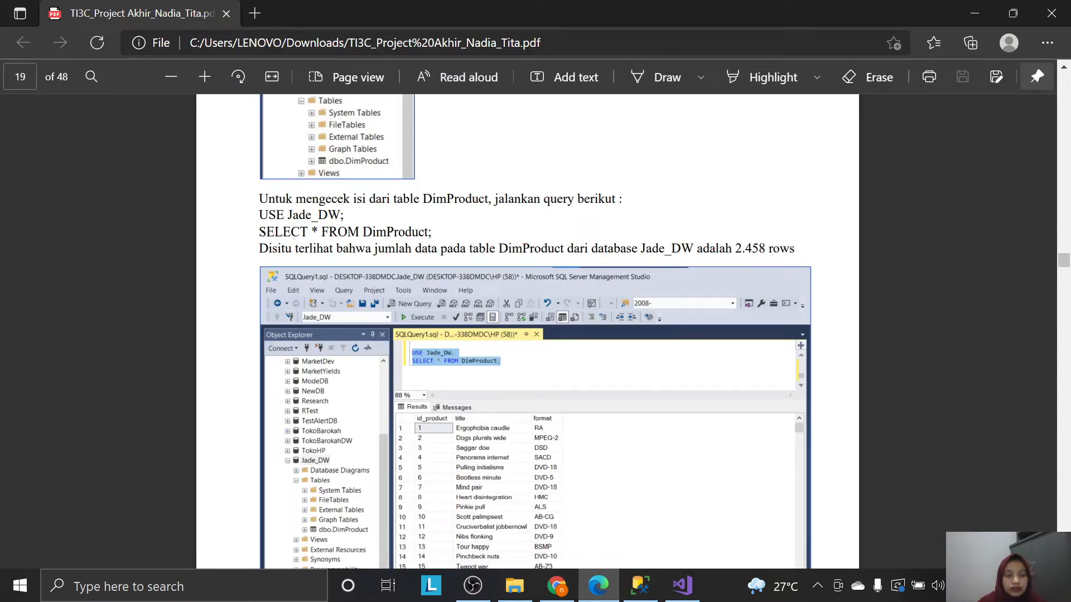
pyautogui.moveTo(260, 216); pyautogui.dragTo(434, 234)
pyautogui.click(464, 71)
pyautogui.moveTo(259, 232); pyautogui.dragTo(434, 233)
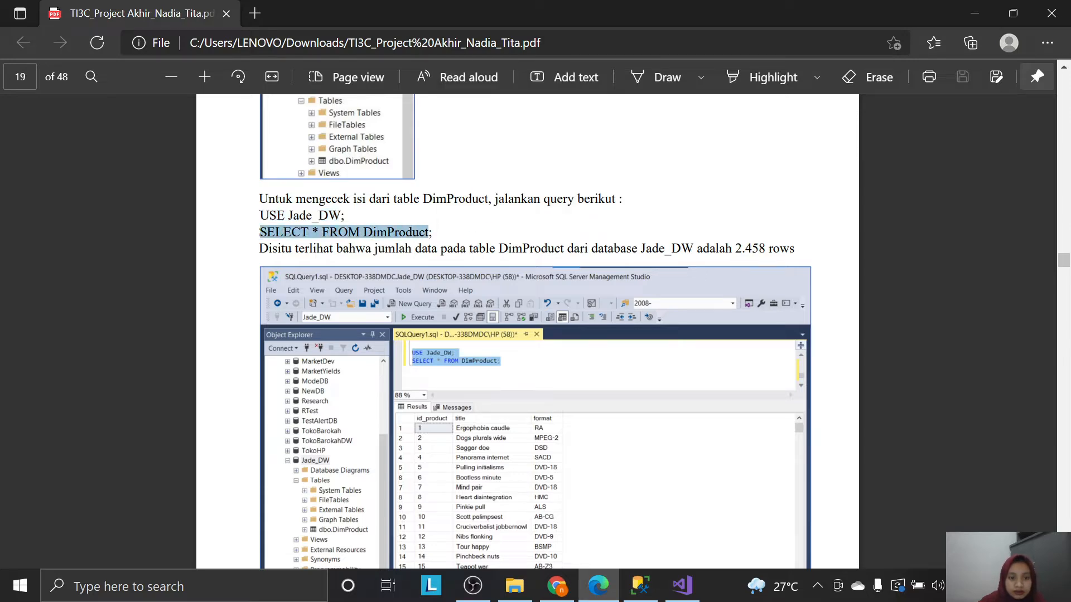
pyautogui.hotkey('ctrl', 'c')
pyautogui.click(641, 585)
pyautogui.hotkey('ctrl', 'v')
# Change the query's use statement to Jade_DW, run it together with the DimProduct SELECT, and enlarge the results area.
pyautogui.click(352, 122)
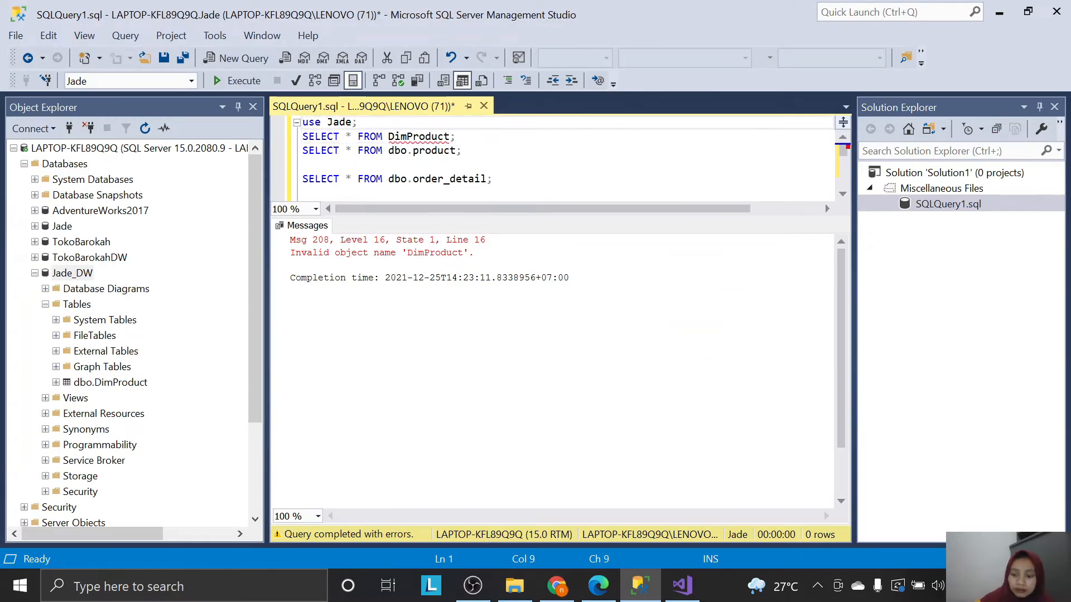
pyautogui.write('_DW')
pyautogui.click(457, 136)
pyautogui.press('Return')
pyautogui.hotkey('shift', 'Up')
pyautogui.hotkey('shift', 'Up')
pyautogui.press('F5')
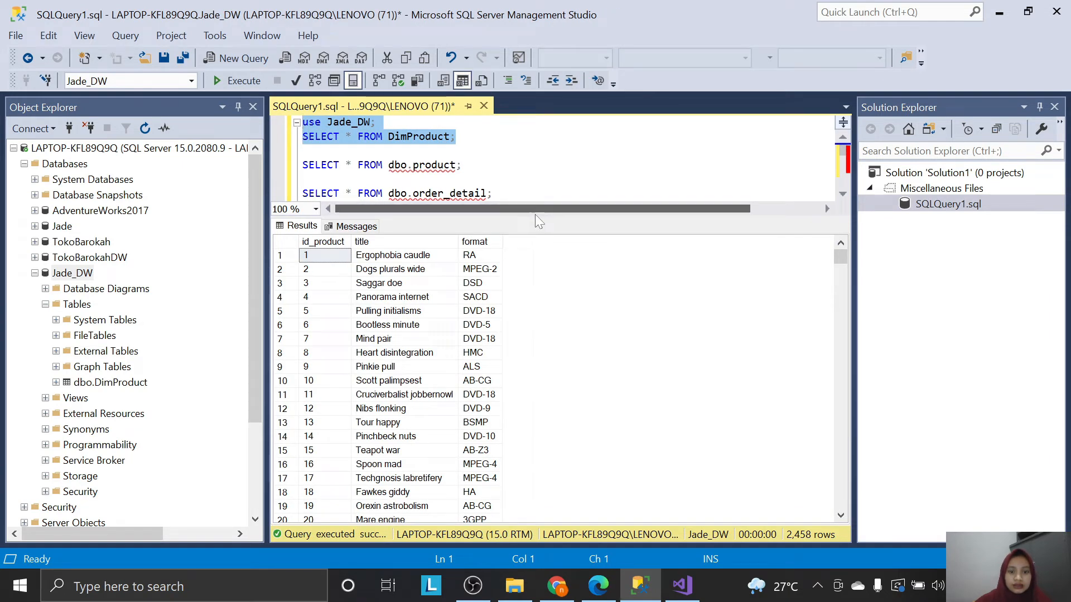
pyautogui.moveTo(534, 217); pyautogui.dragTo(534, 198)
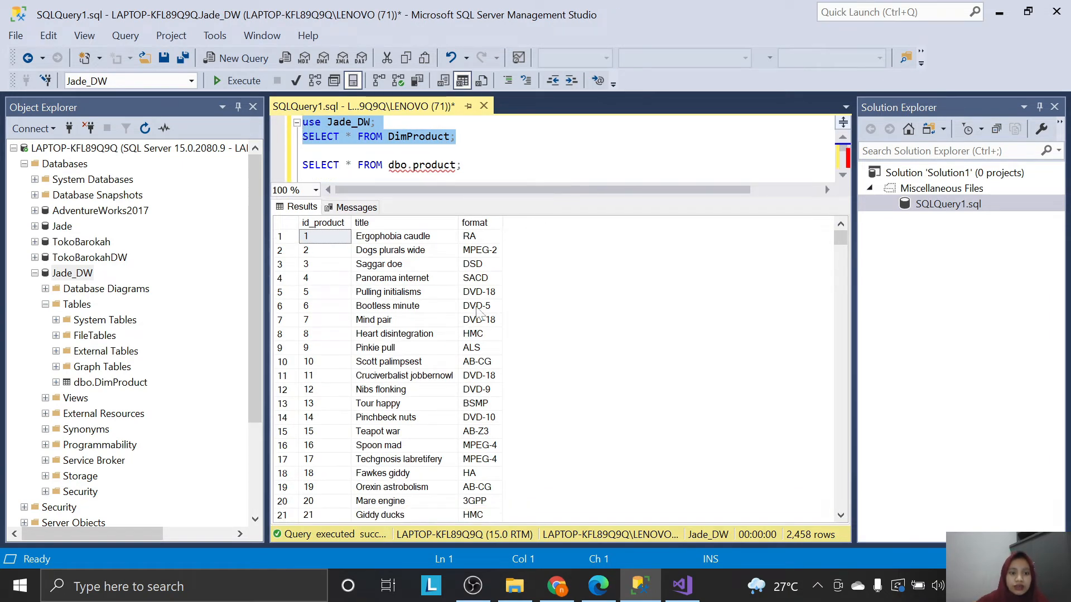
# Read the report's instructions in Edge on test-editing dbo.product, then return to Visual Studio and stop the package run.
pyautogui.click(598, 585)
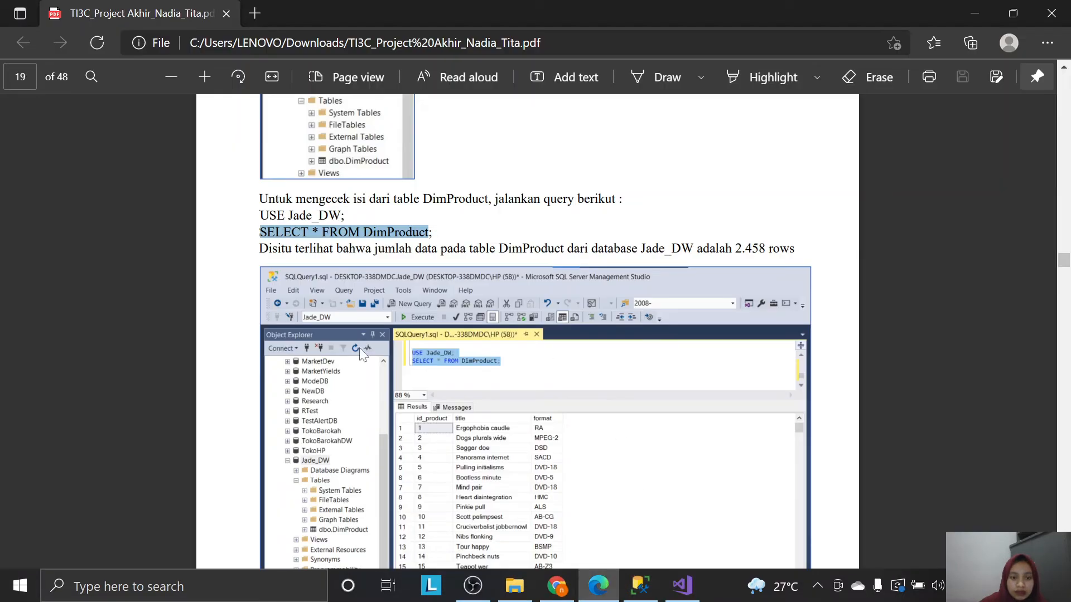
pyautogui.scroll(-15, 637, 422)
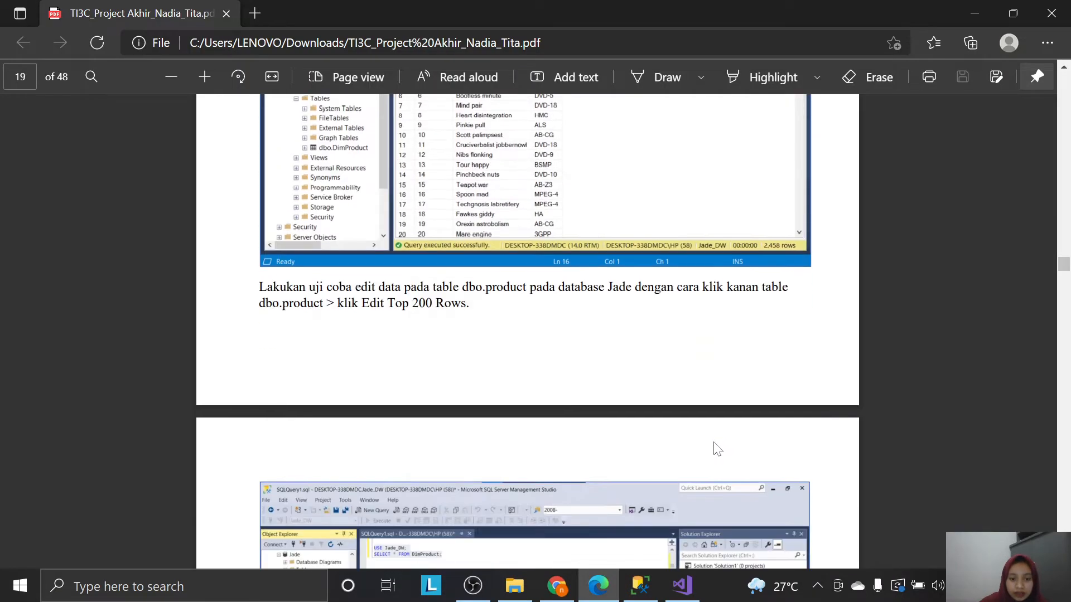
pyautogui.scroll(13, 636, 446)
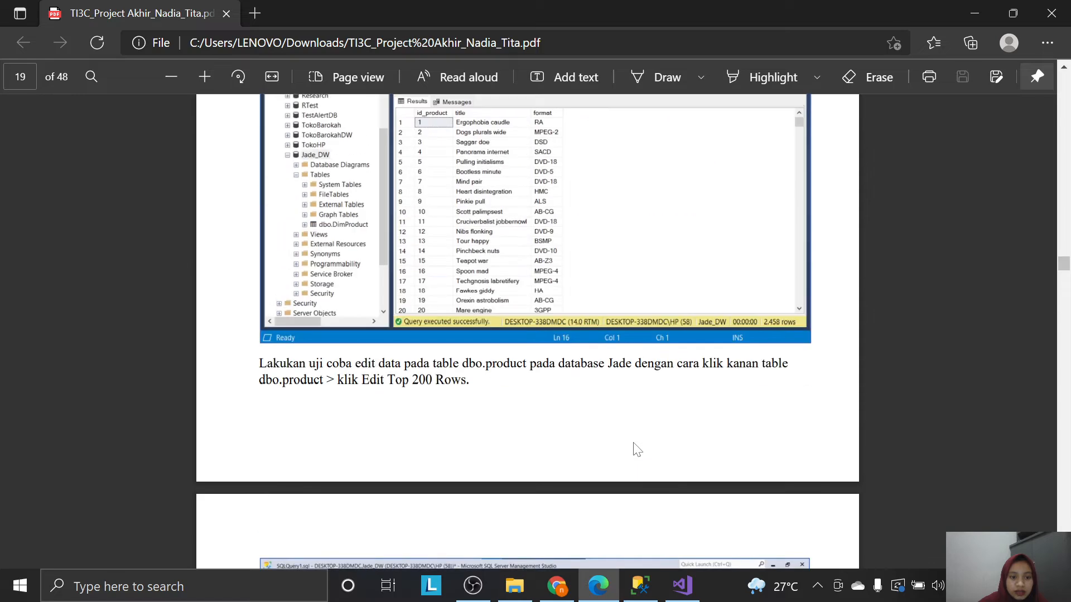
pyautogui.scroll(-6, 636, 454)
pyautogui.click(598, 586)
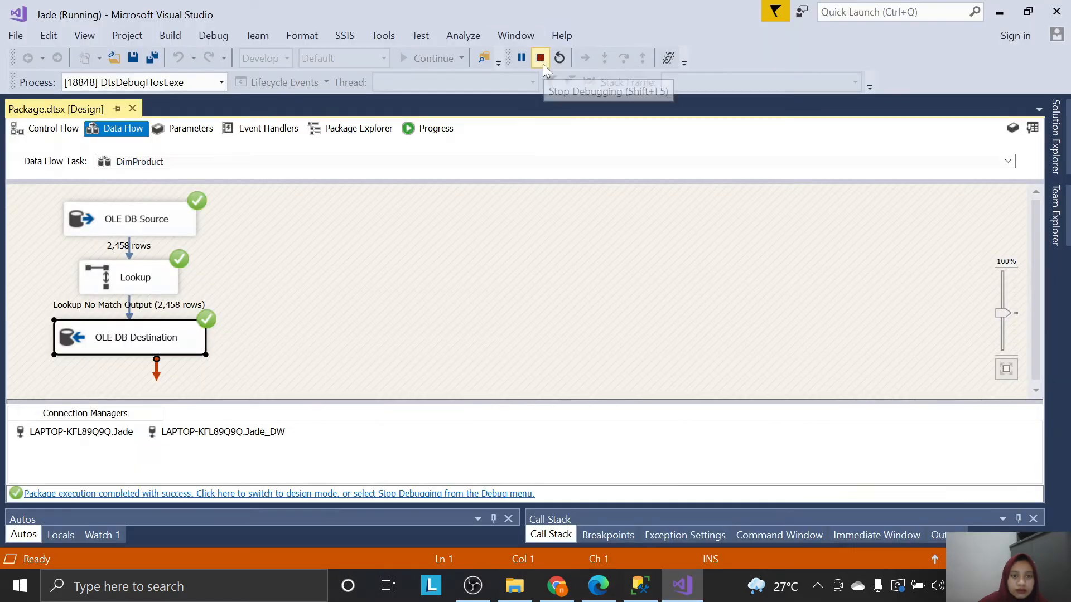
# In Management Studio, open the top 200 rows of the Jade database's dbo.product table for editing.
pyautogui.click(640, 585)
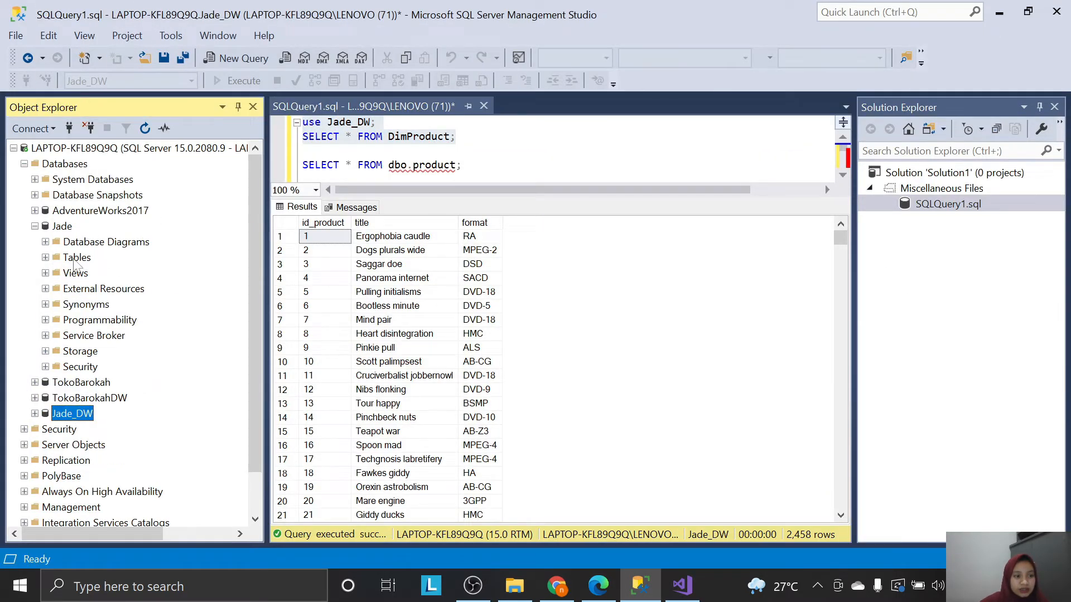
pyautogui.click(45, 258)
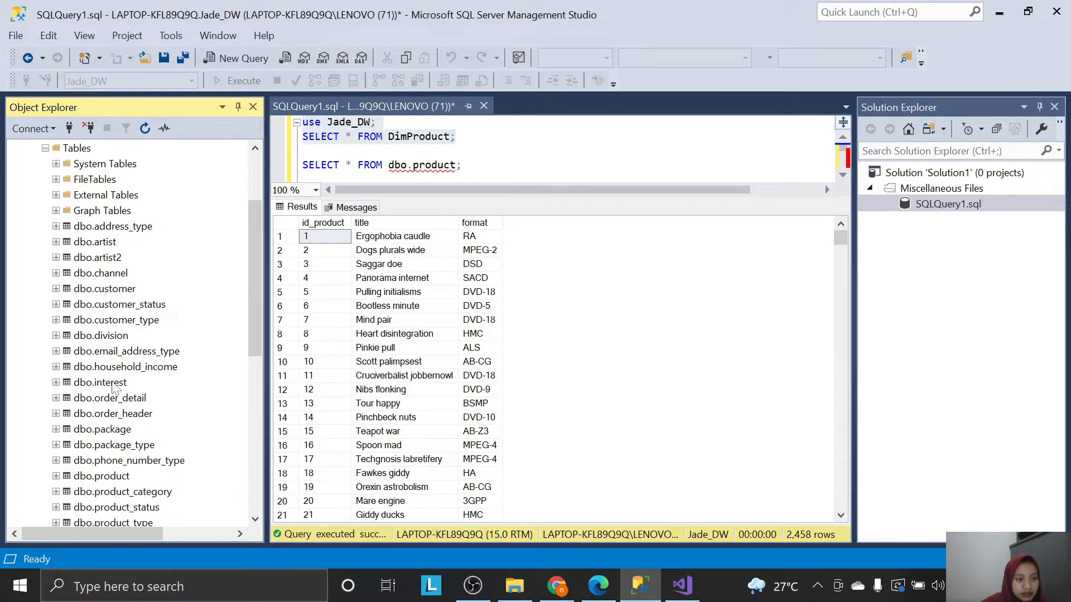
pyautogui.scroll(-1, 114, 480)
pyautogui.rightClick(117, 434)
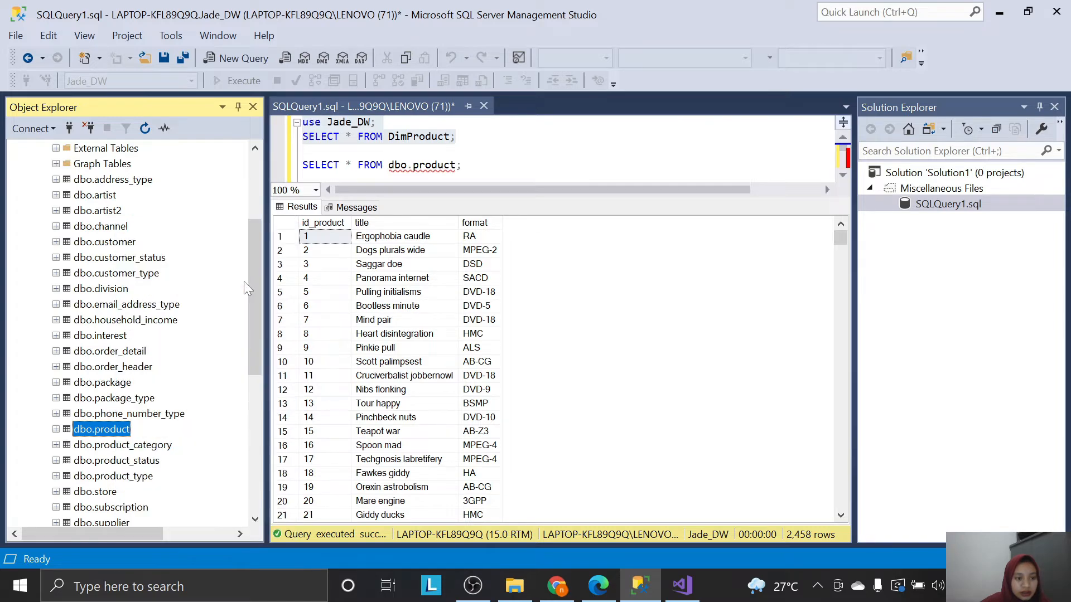
pyautogui.click(243, 279)
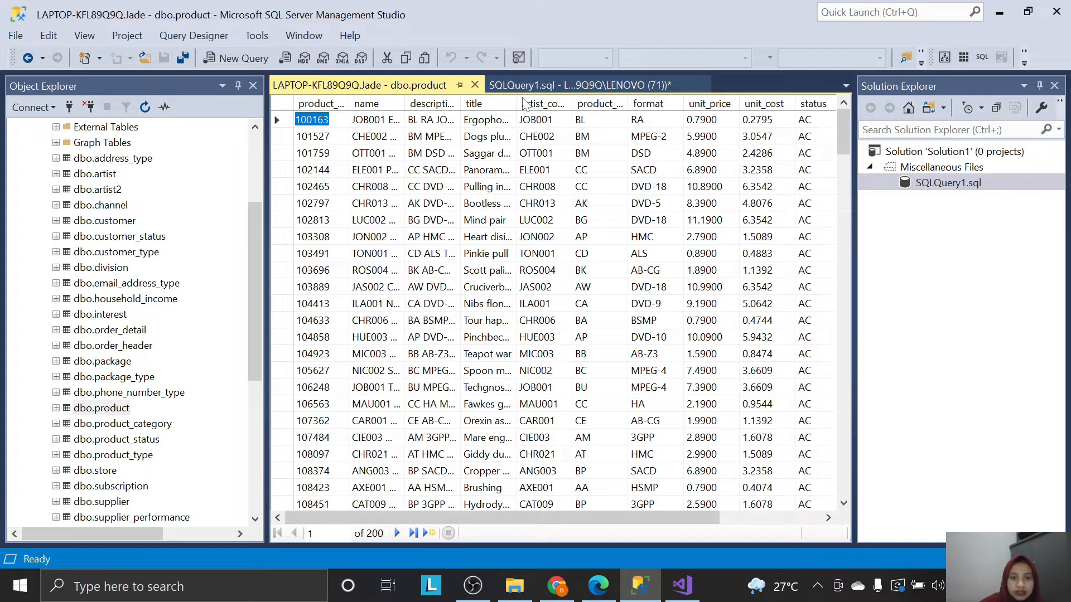
# Widen the title column and replace "Pinkie pull" with "Pinkie push" in the title and name of product 103491.
pyautogui.moveTo(513, 104); pyautogui.dragTo(569, 103)
pyautogui.click(508, 253)
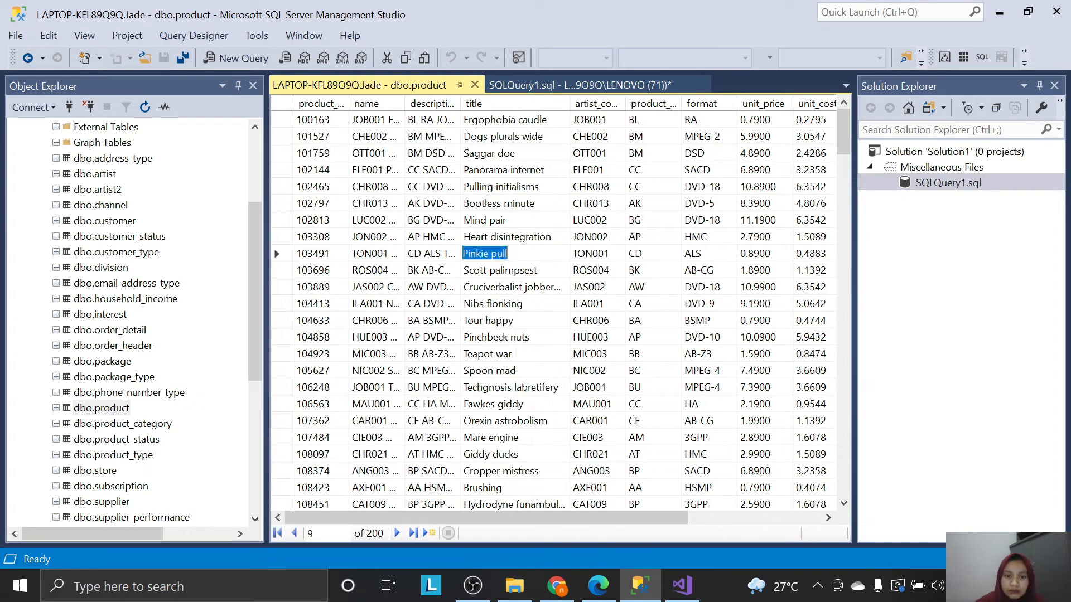
pyautogui.click(509, 253)
pyautogui.press('BackSpace')
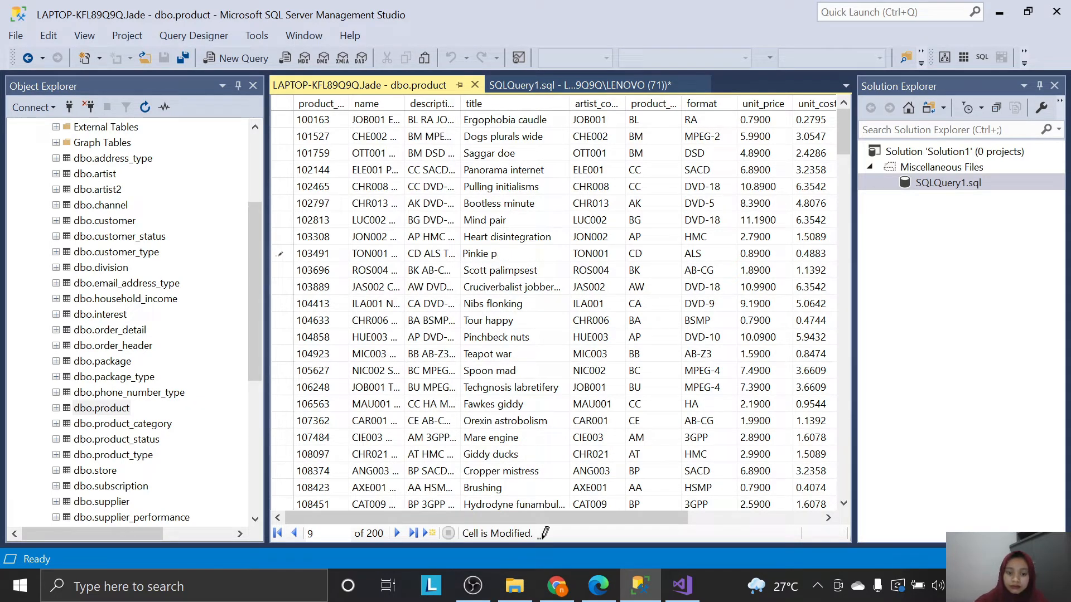
pyautogui.press('Return')
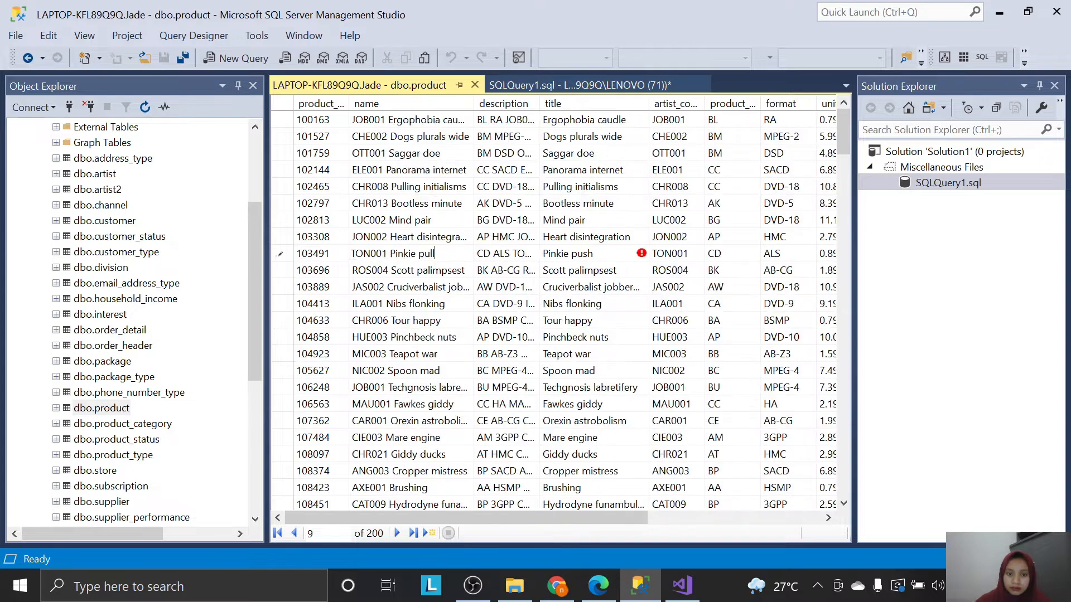
pyautogui.press('BackSpace')
pyautogui.press('BackSpace')
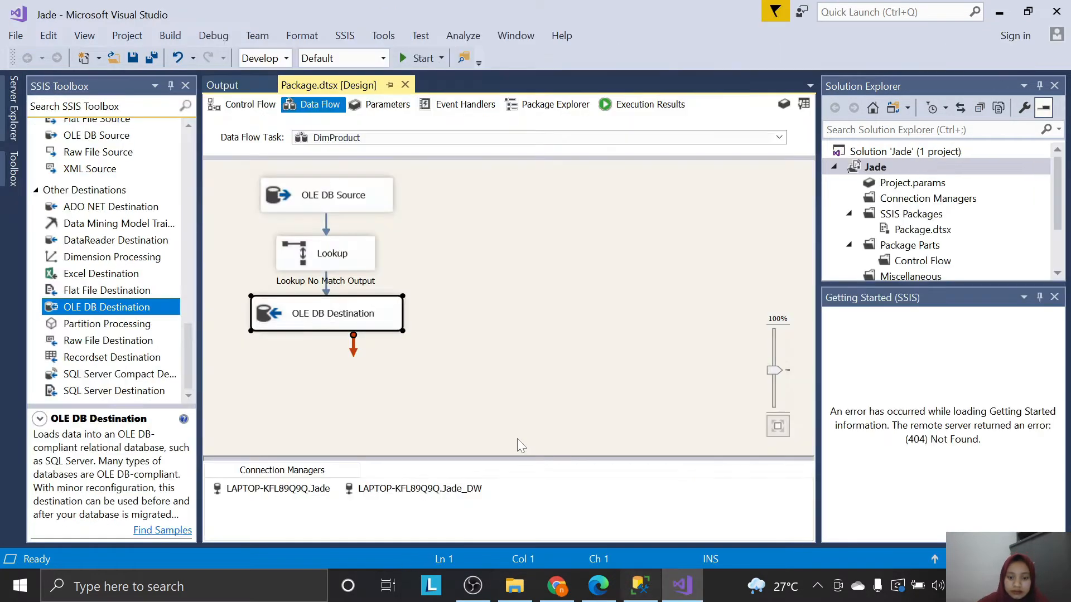
# Run the package again in Visual Studio and dismiss the OneDrive deleted-files reminder.
pyautogui.click(641, 586)
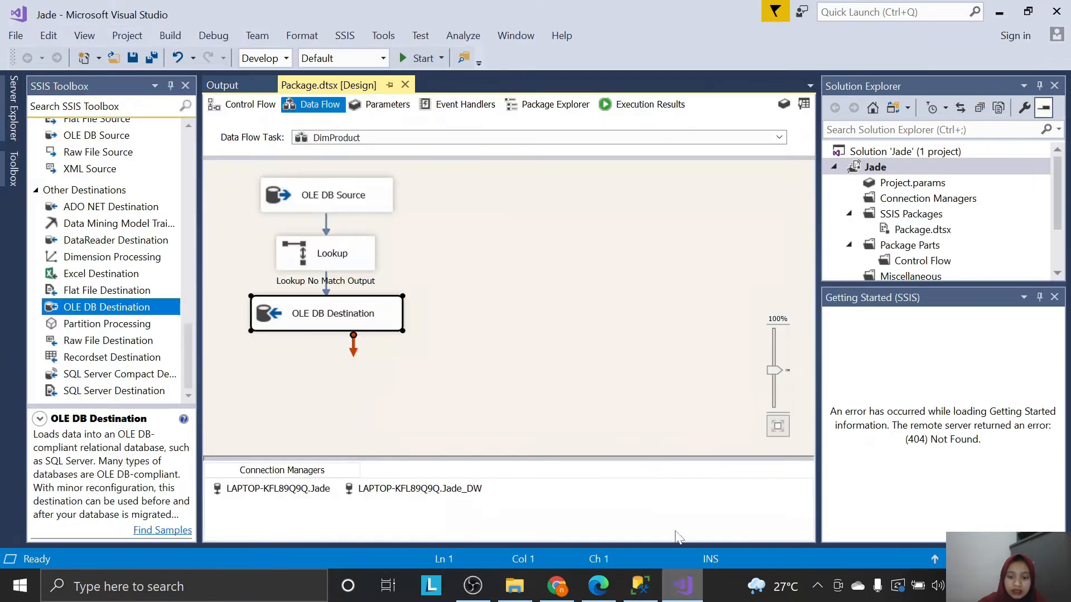
pyautogui.click(681, 585)
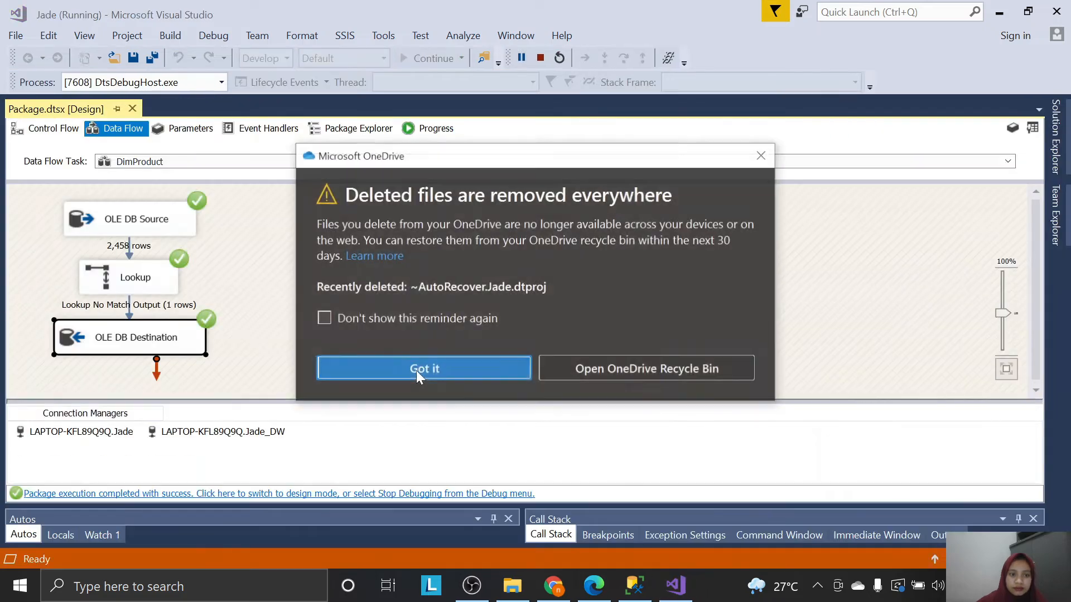
pyautogui.click(762, 156)
pyautogui.click(204, 294)
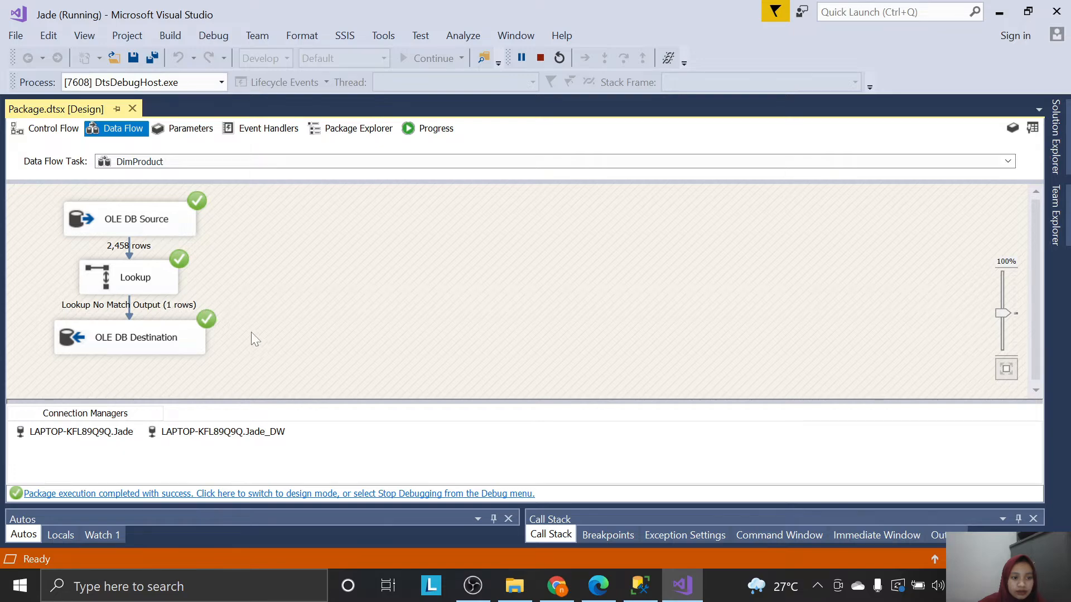
# Close the dbo.product rows in Management Studio and rerun the DimProduct query on Jade_DW.
pyautogui.click(640, 586)
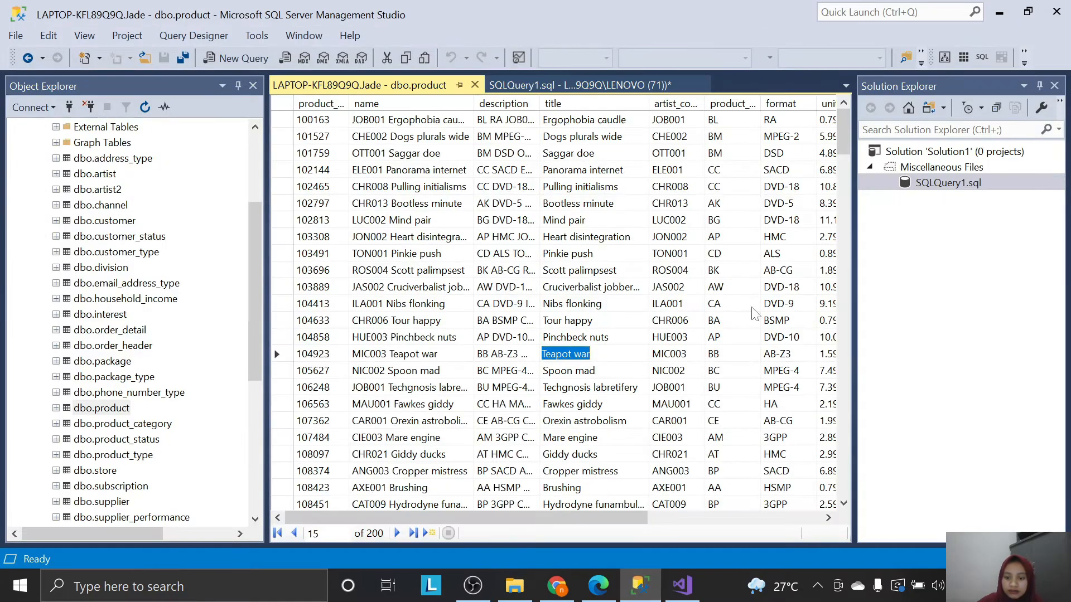
pyautogui.click(483, 106)
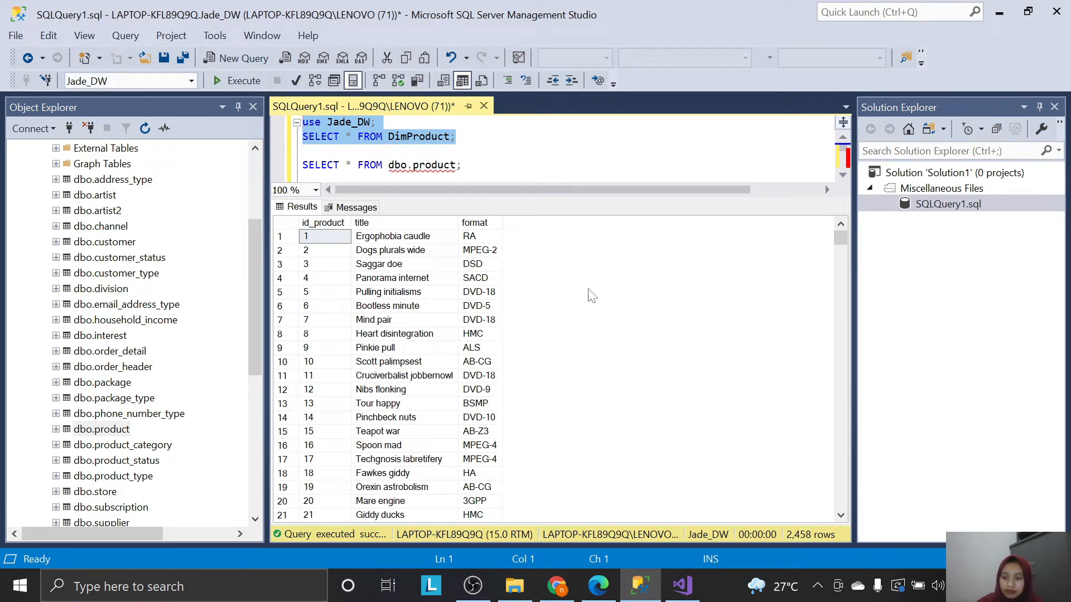
pyautogui.moveTo(456, 137); pyautogui.dragTo(301, 122)
pyautogui.click(237, 80)
# Read the instructions for creating the DimArtist data flow task in the PDF report in Edge.
pyautogui.hotkey('alt', 'Tab')
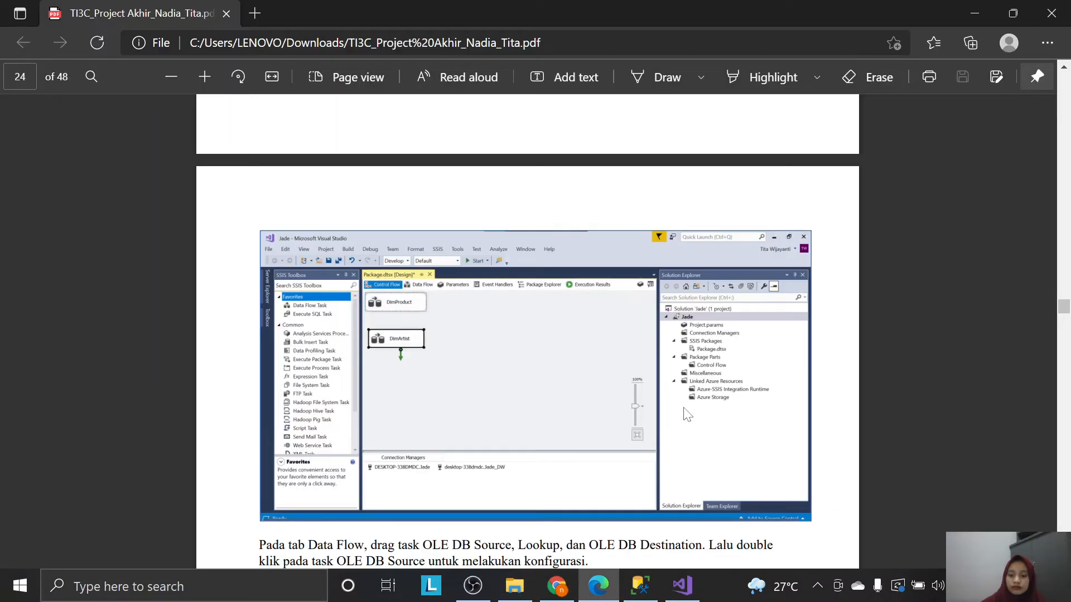
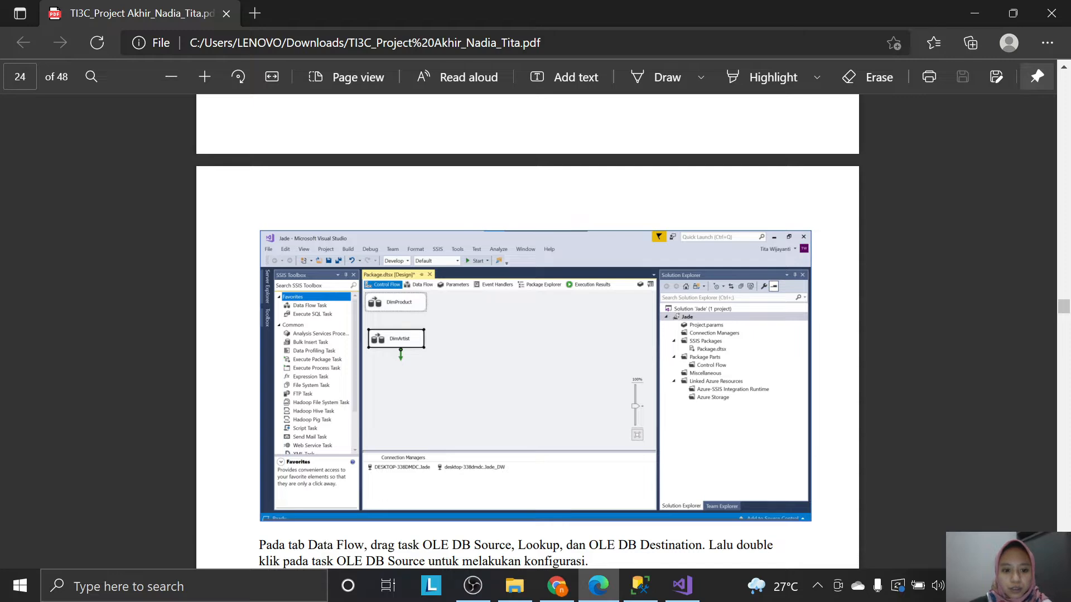
pyautogui.scroll(3, 647, 475)
pyautogui.scroll(-1, 607, 539)
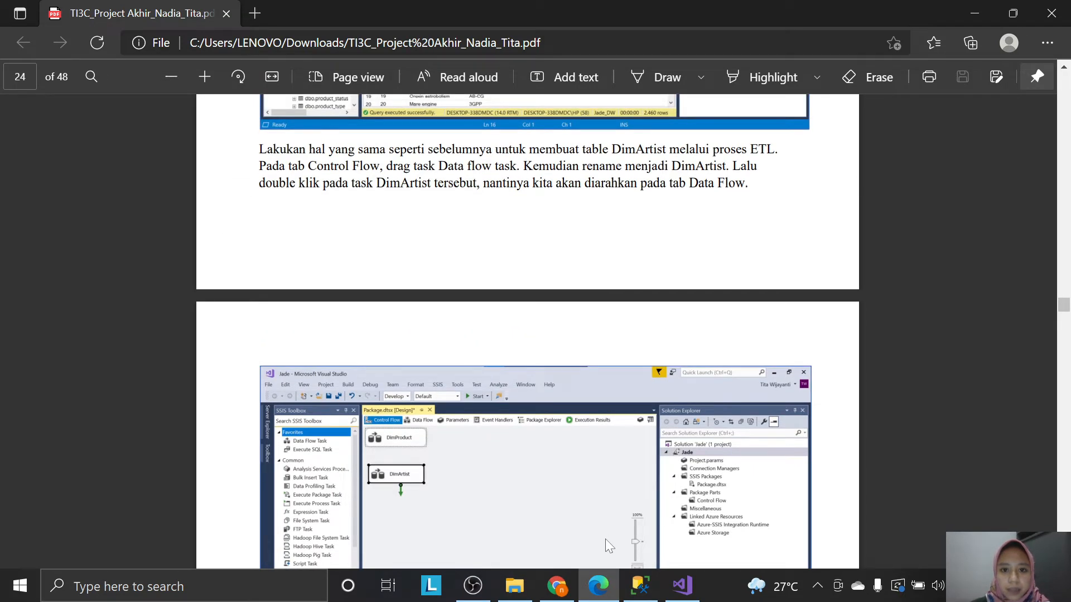
pyautogui.scroll(-2, 606, 540)
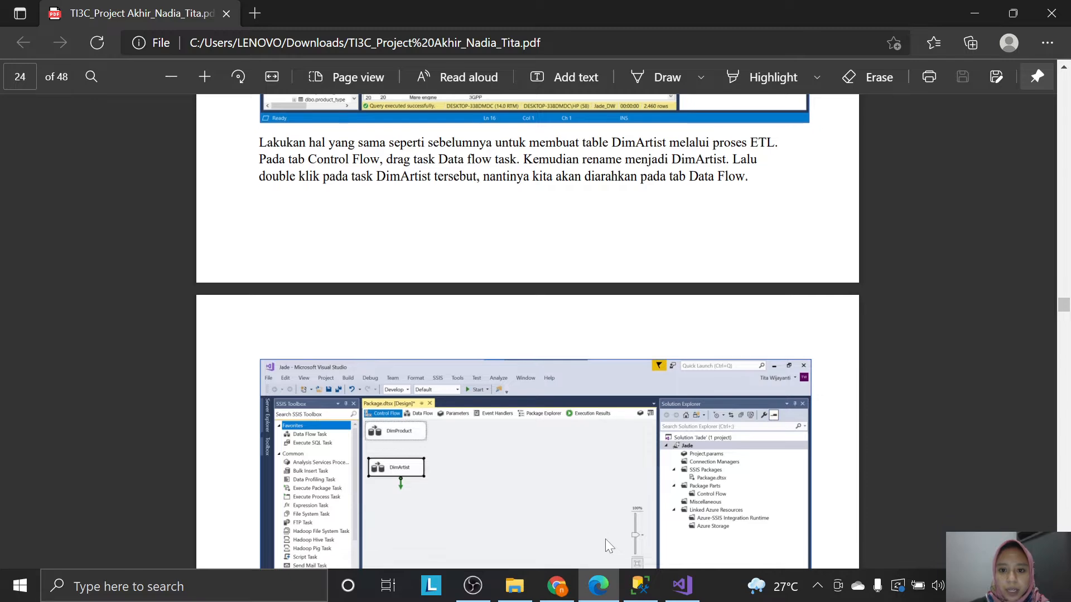
pyautogui.scroll(-1, 604, 539)
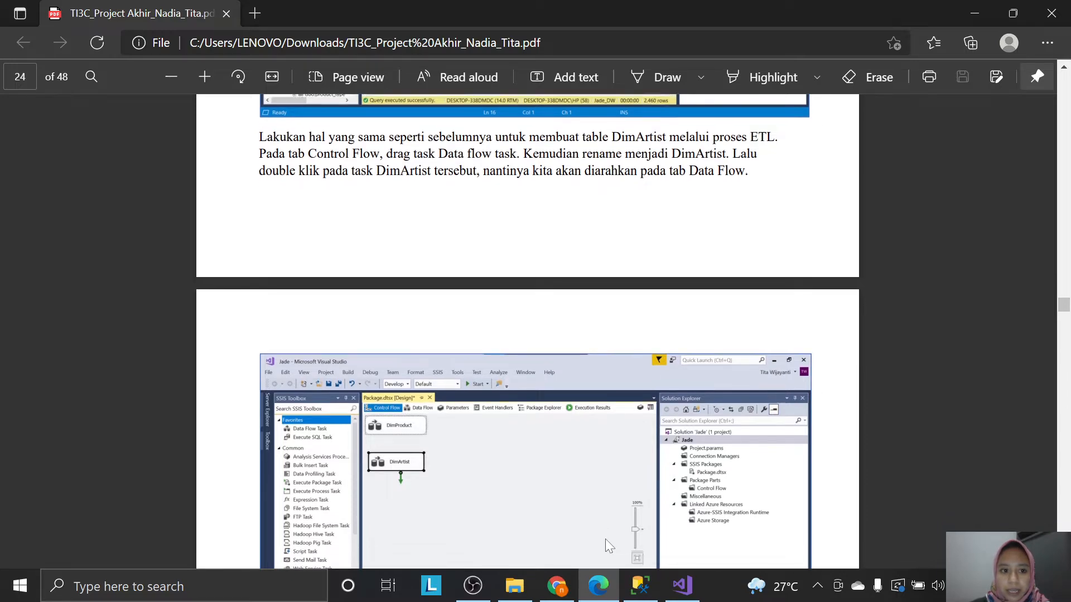
pyautogui.scroll(-1, 604, 539)
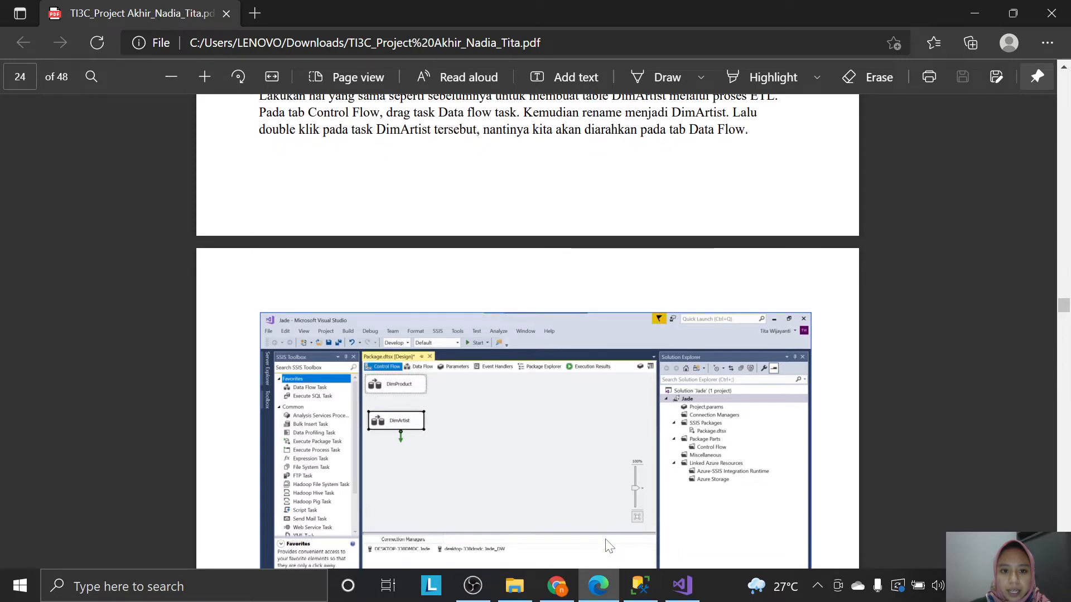
# Stop the package run in Visual Studio and go back to the package's control flow.
pyautogui.click(680, 596)
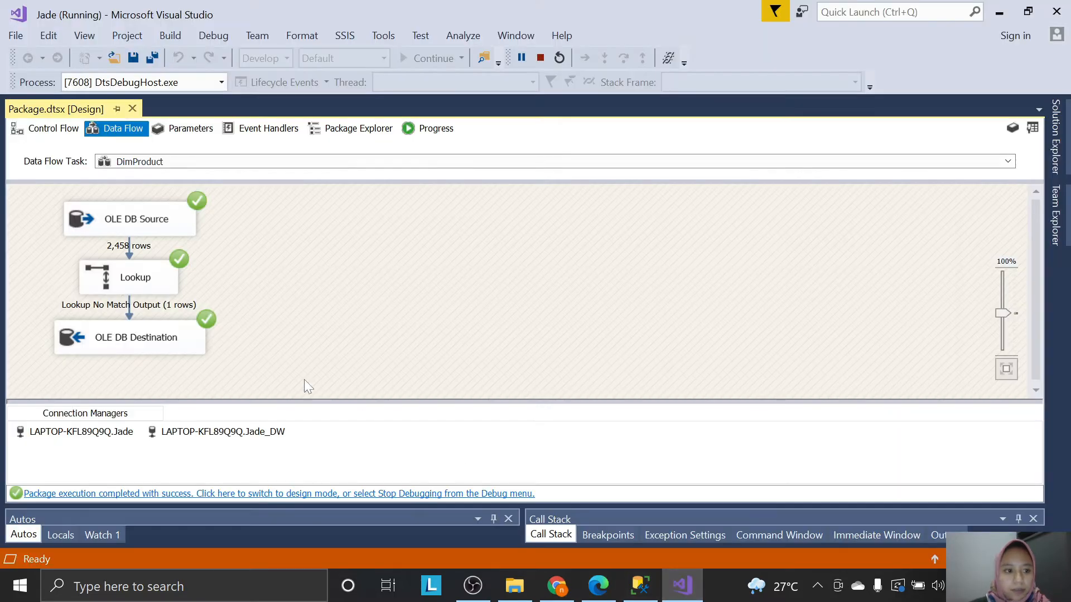
pyautogui.click(539, 59)
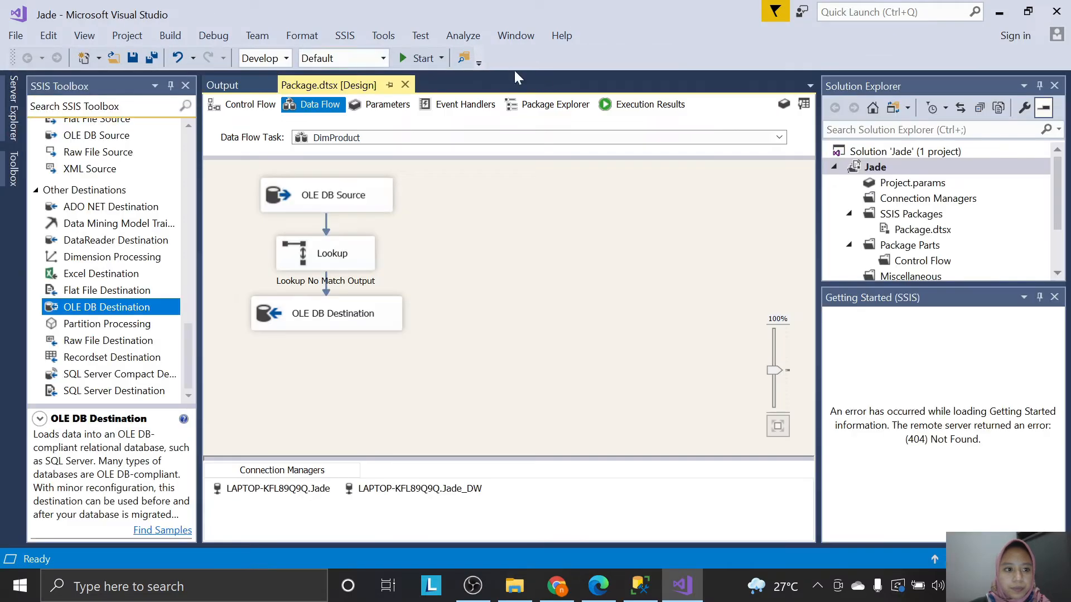
pyautogui.click(266, 106)
# Add a Data Flow Task below DimProduct in the control flow and rename it DimArtist.
pyautogui.scroll(3, 123, 179)
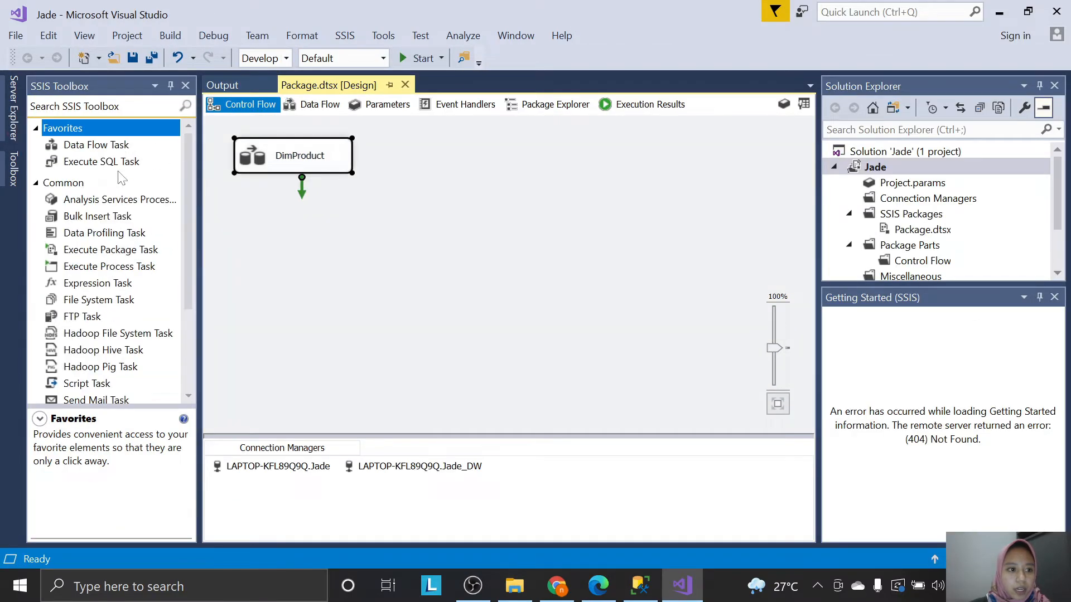
pyautogui.moveTo(90, 148); pyautogui.dragTo(298, 225)
pyautogui.rightClick(319, 218)
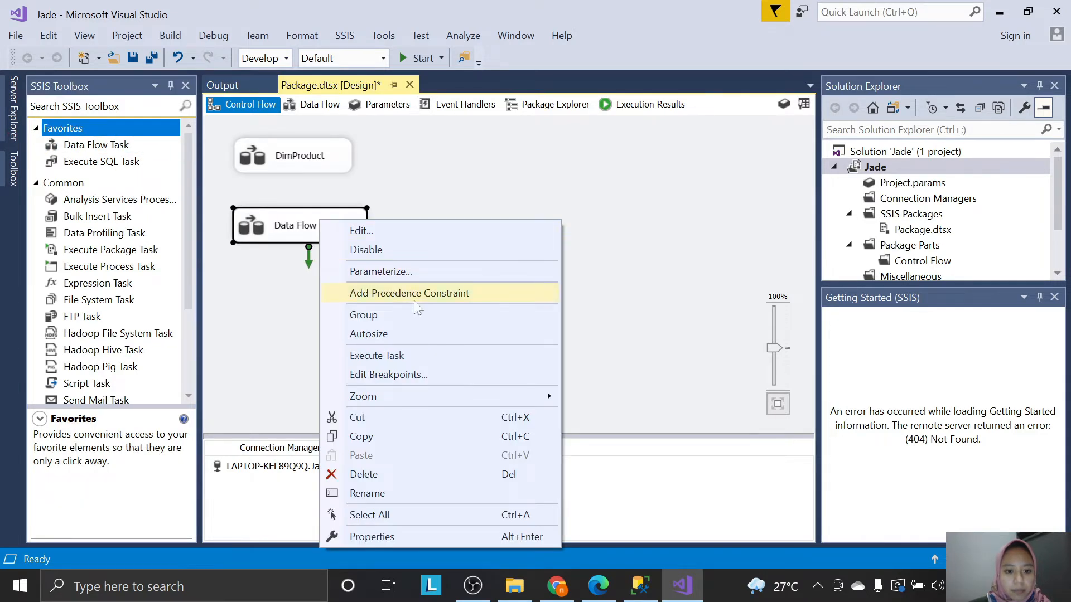
pyautogui.click(416, 493)
pyautogui.write('DimArtist')
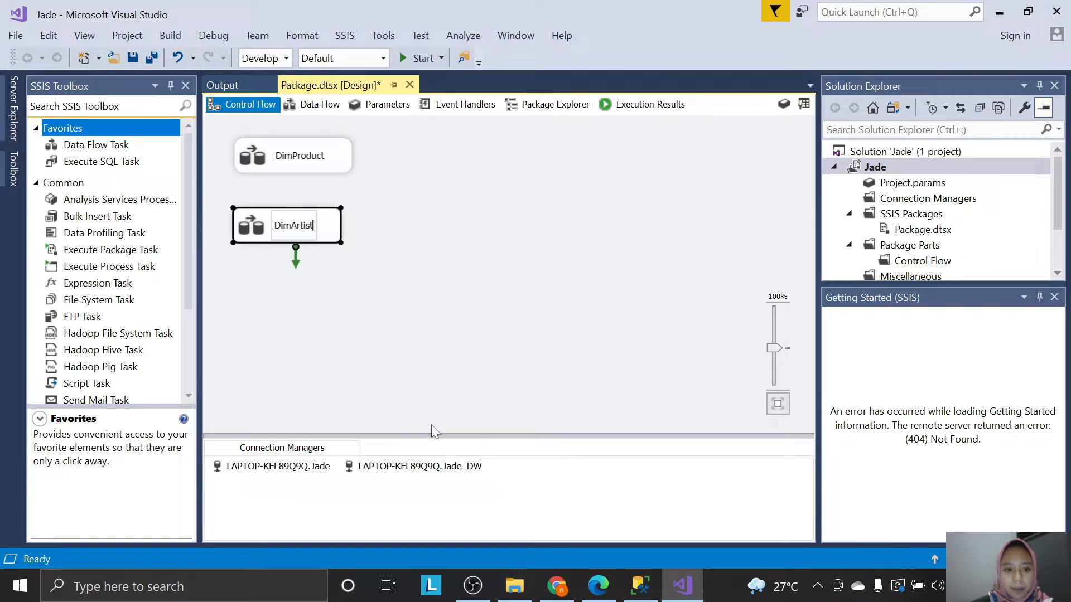
# Check the PDF instructions in Edge, return to Visual Studio and open the DimArtist task's data flow.
pyautogui.hotkey('alt', 'Tab')
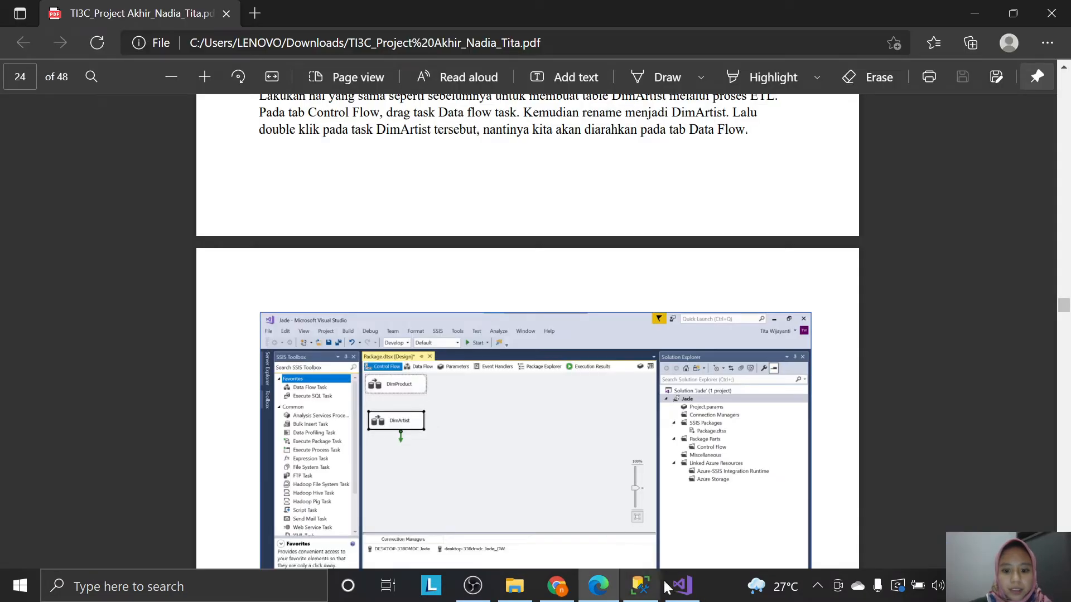
pyautogui.click(683, 587)
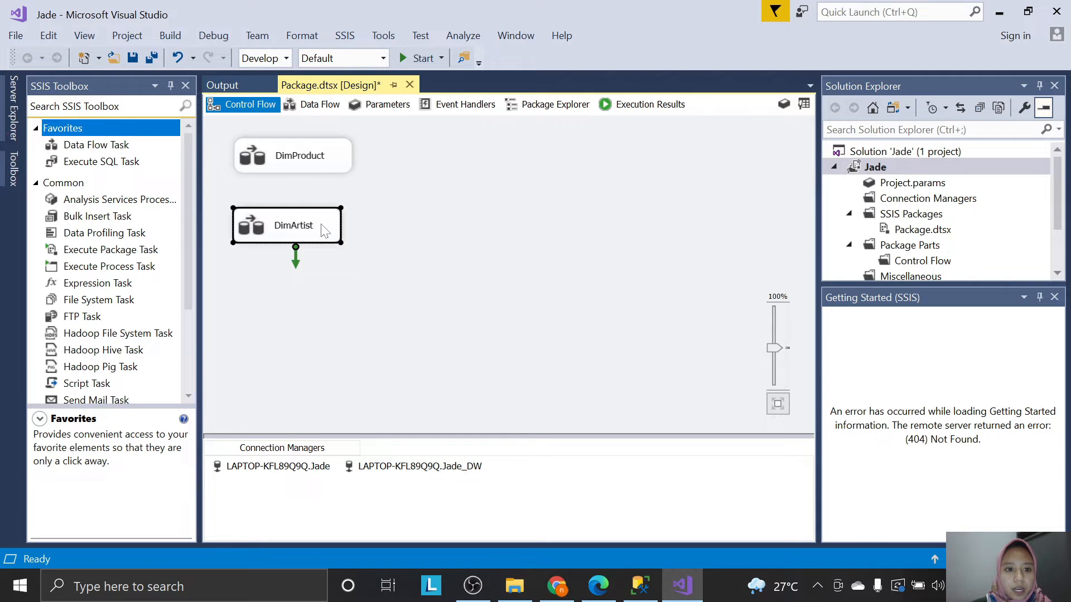
pyautogui.doubleClick(300, 227)
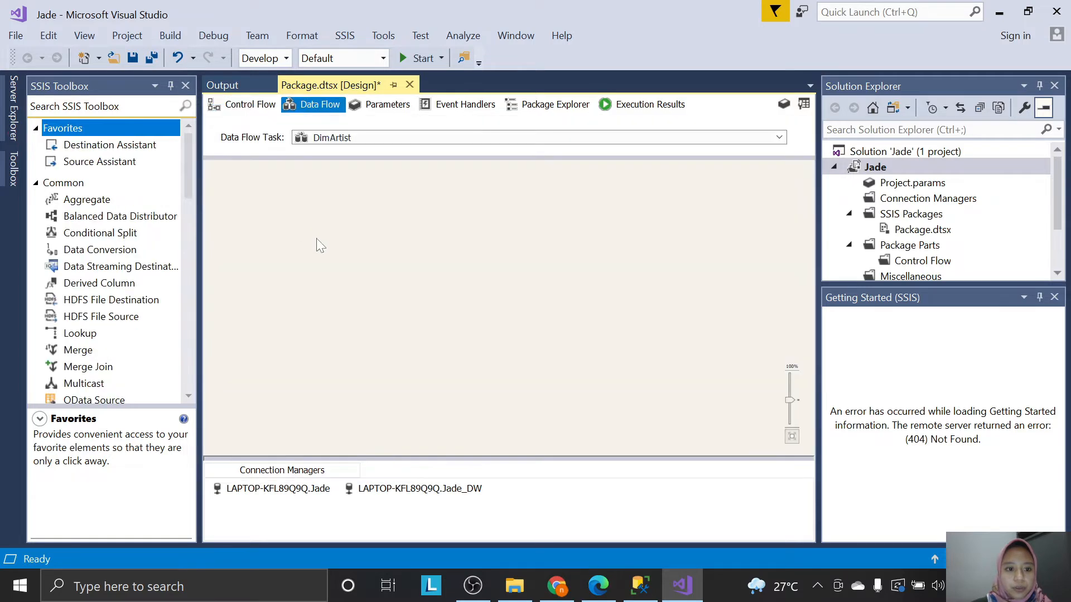
# Consult the PDF's component list in Edge and add an OLE DB Source to the DimArtist data flow in Visual Studio.
pyautogui.click(608, 584)
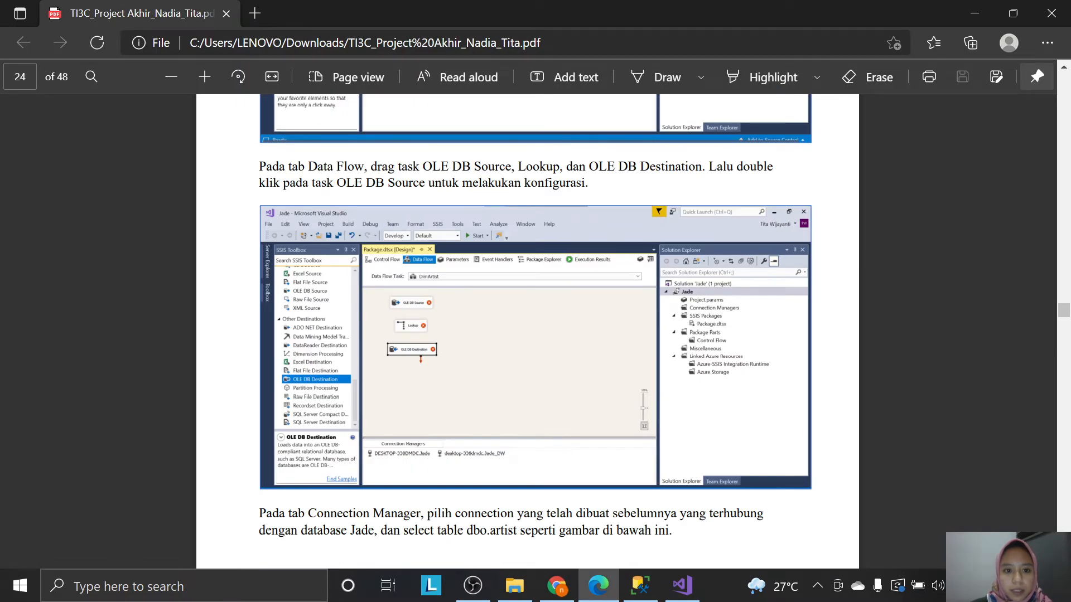
pyautogui.click(681, 597)
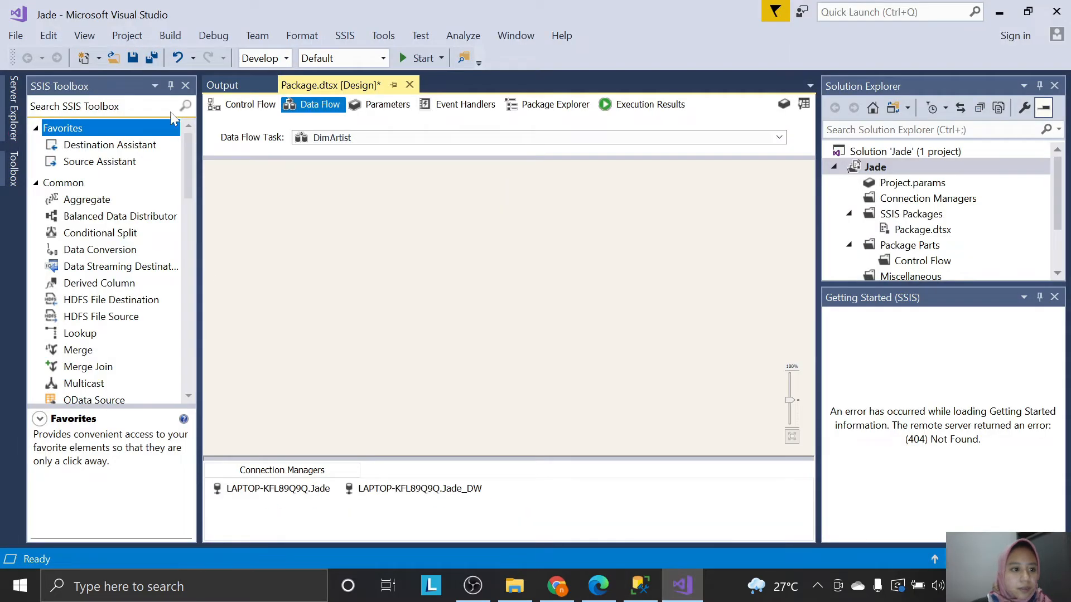
pyautogui.click(170, 109)
pyautogui.write('ole')
pyautogui.moveTo(103, 246); pyautogui.dragTo(284, 187)
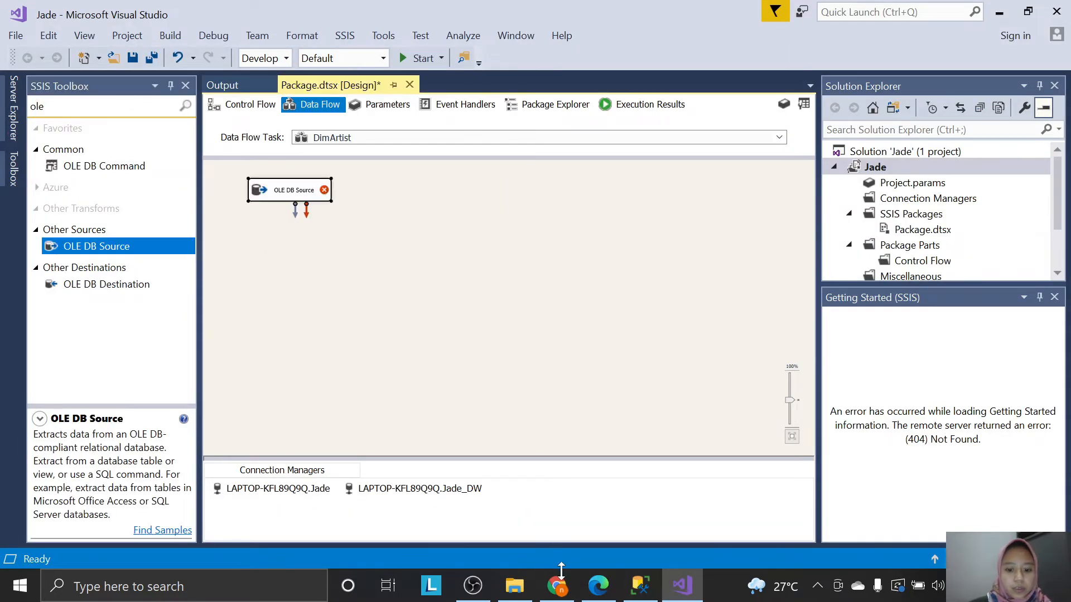
# Recheck the PDF in Edge and add a Lookup transformation below the OLE DB Source in Visual Studio.
pyautogui.click(598, 588)
pyautogui.click(606, 589)
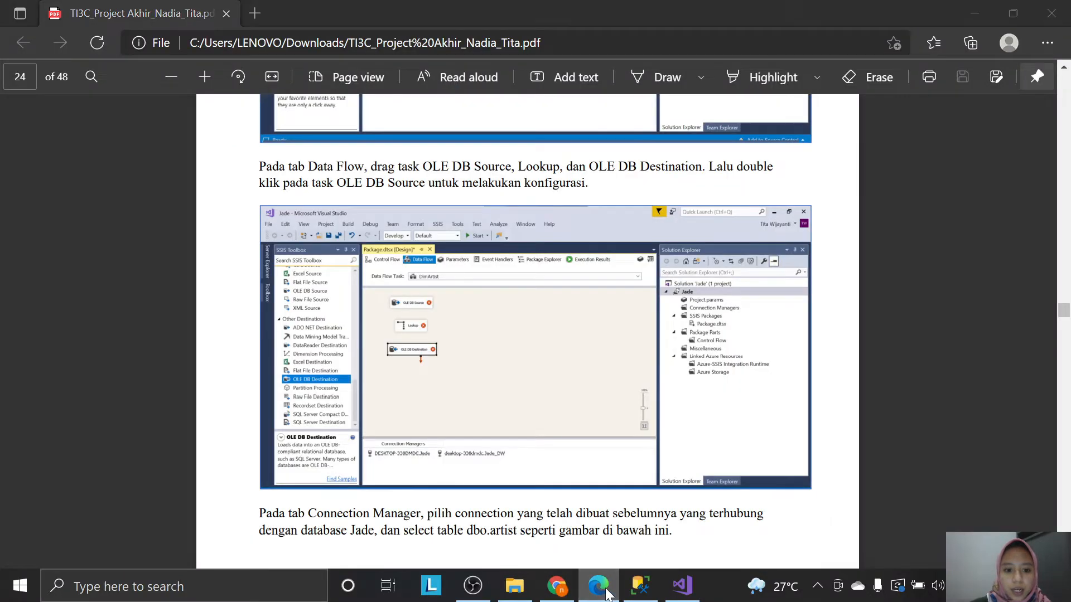
pyautogui.click(87, 105)
pyautogui.write('loo')
pyautogui.moveTo(97, 173); pyautogui.dragTo(290, 246)
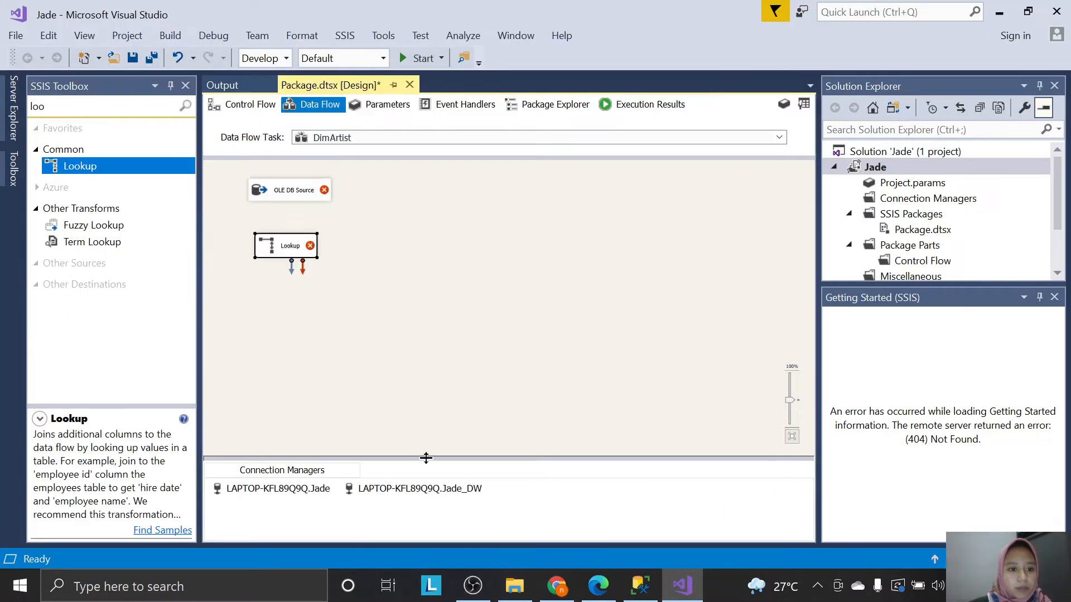
# Recheck the PDF in Edge and add an OLE DB Destination below the Lookup in Visual Studio.
pyautogui.click(598, 586)
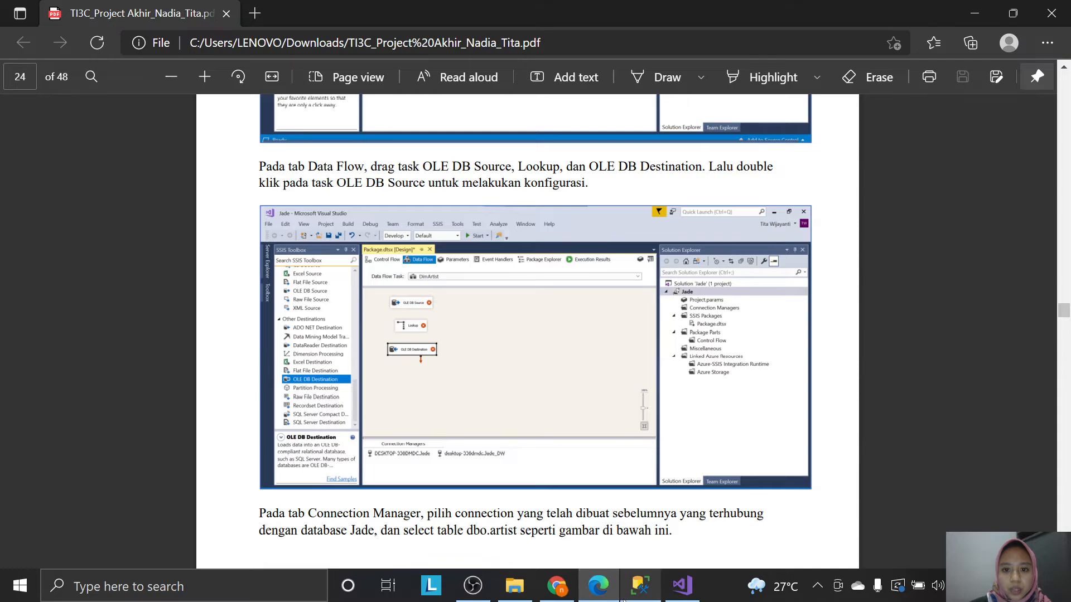
pyautogui.click(598, 587)
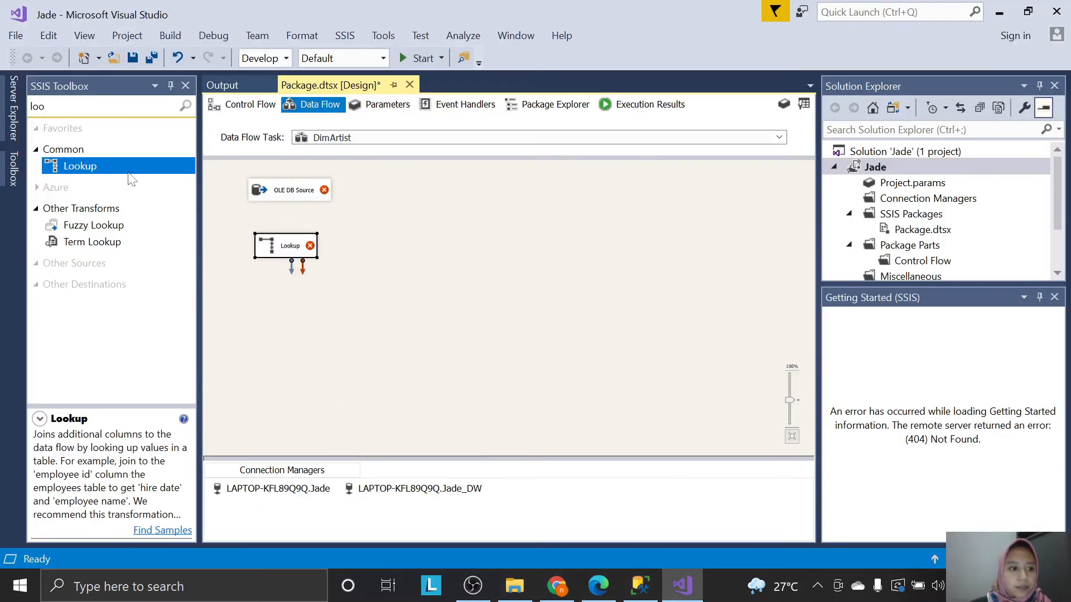
pyautogui.click(128, 109)
pyautogui.write('ole')
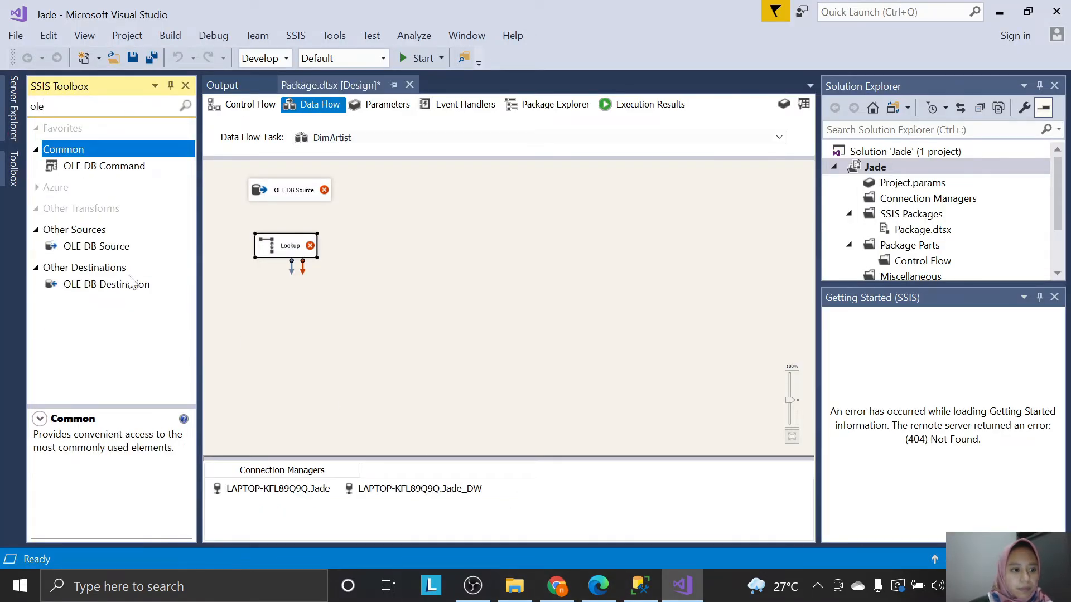
pyautogui.moveTo(130, 282); pyautogui.dragTo(287, 289)
# Review the source configuration instructions in the PDF in Edge and open the OLE DB Source editor in Visual Studio.
pyautogui.click(598, 587)
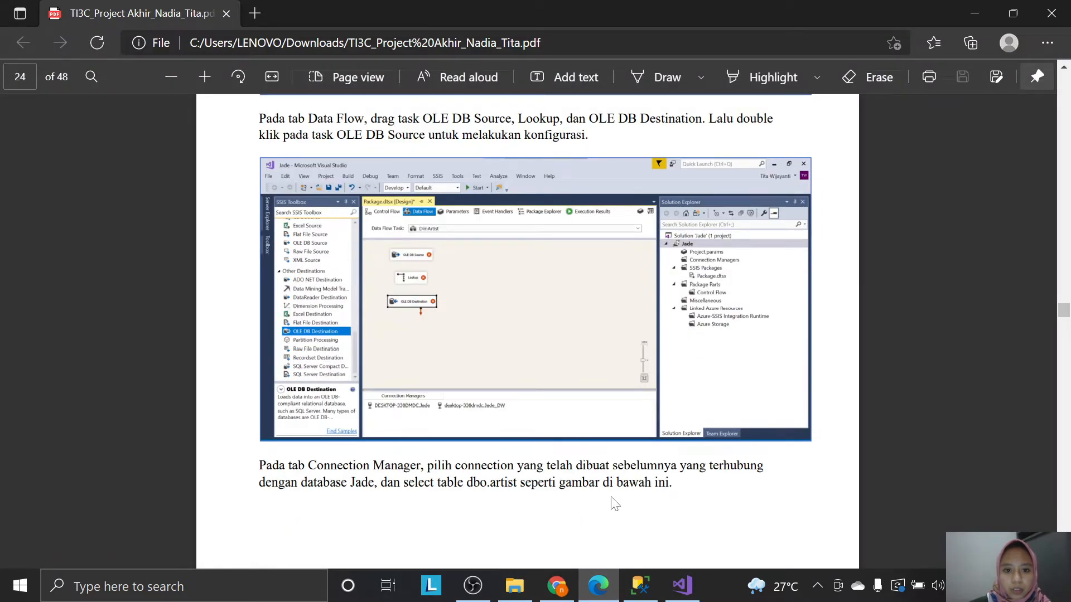
pyautogui.scroll(-2, 613, 503)
pyautogui.click(681, 586)
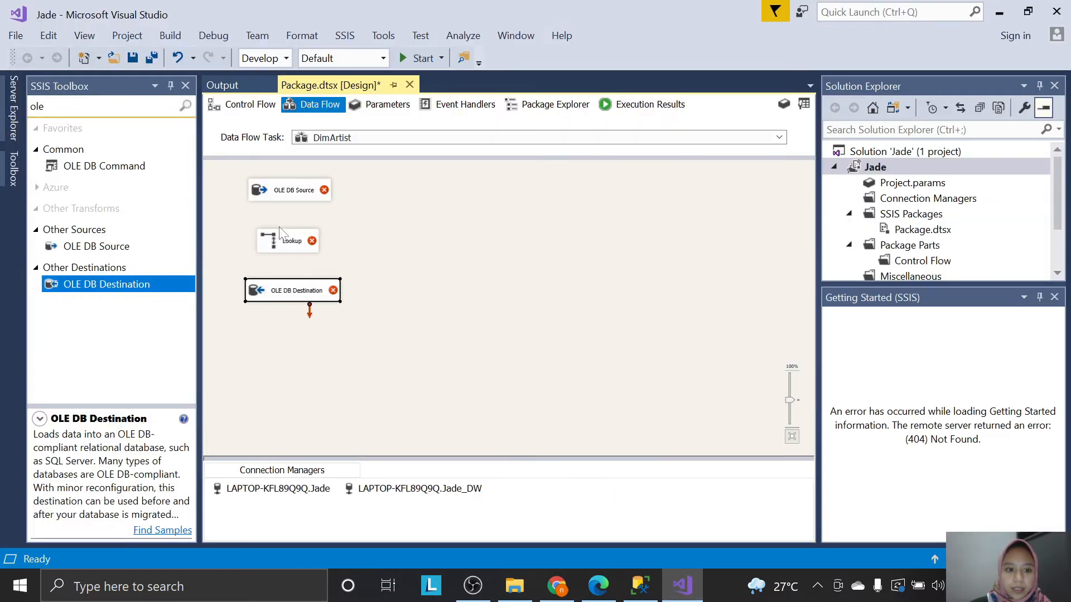
pyautogui.doubleClick(305, 197)
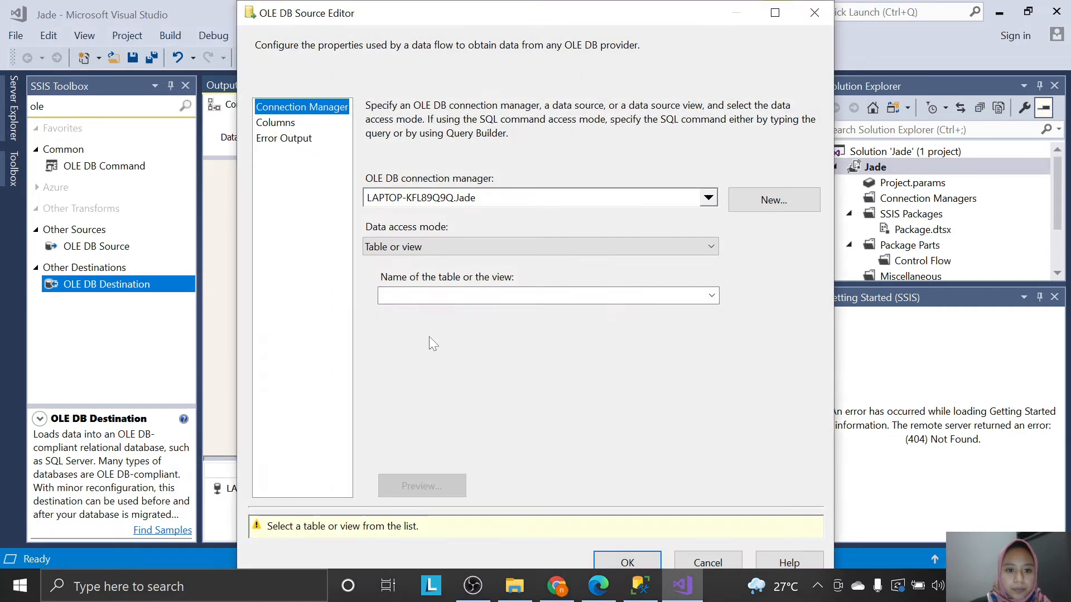
# Read the connection instructions in the PDF in Edge and choose the LAPTOP-KFL89Q9Q.Jade connection for the OLE DB Source in Visual Studio.
pyautogui.click(599, 587)
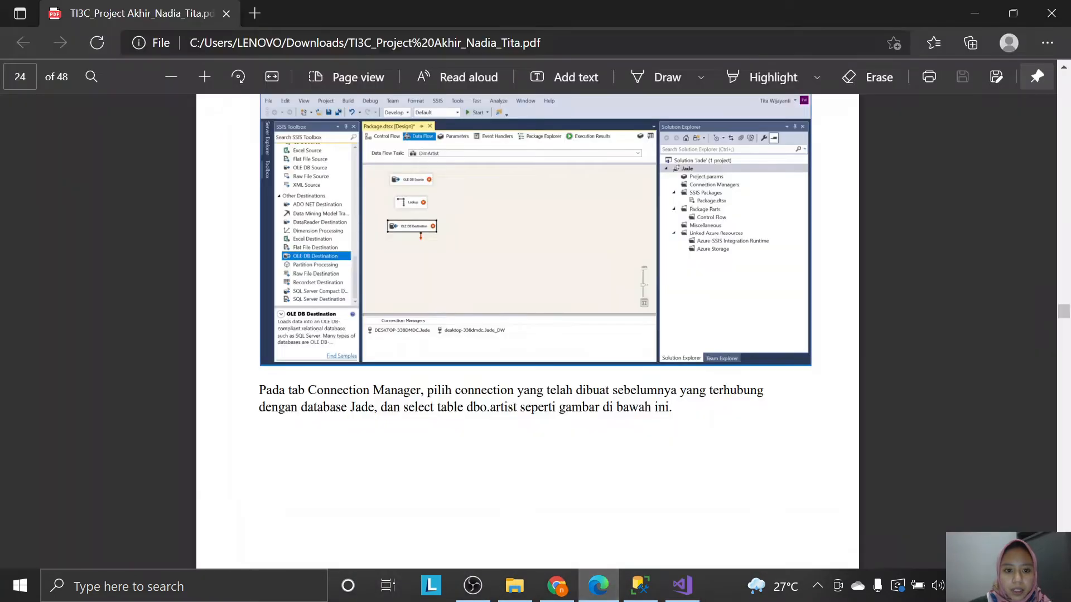
pyautogui.scroll(-2, 524, 418)
pyautogui.scroll(-1, 524, 418)
pyautogui.scroll(-1, 526, 419)
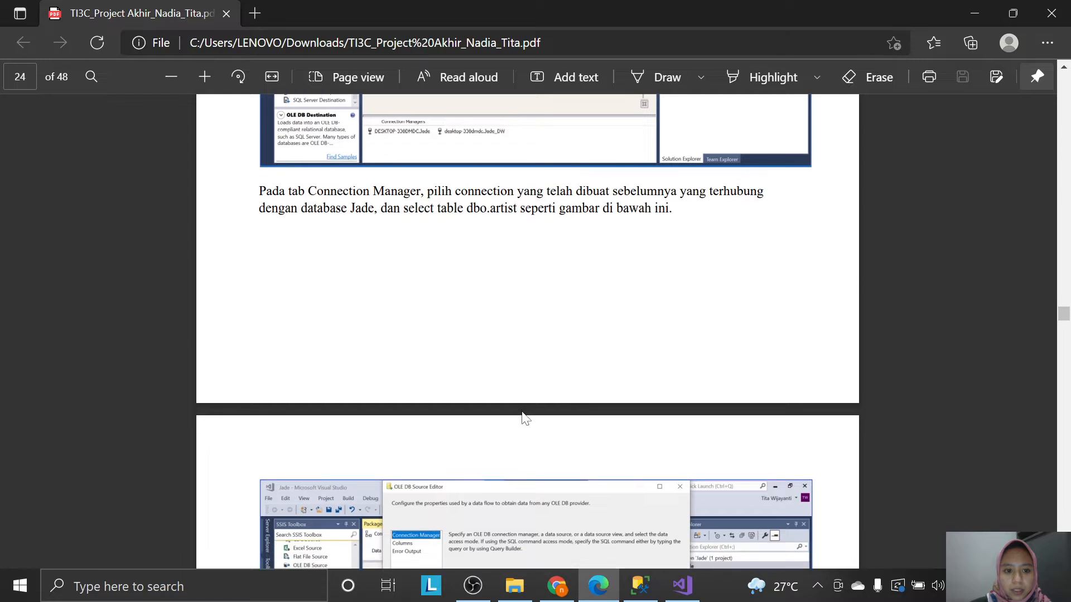
pyautogui.scroll(-1, 526, 419)
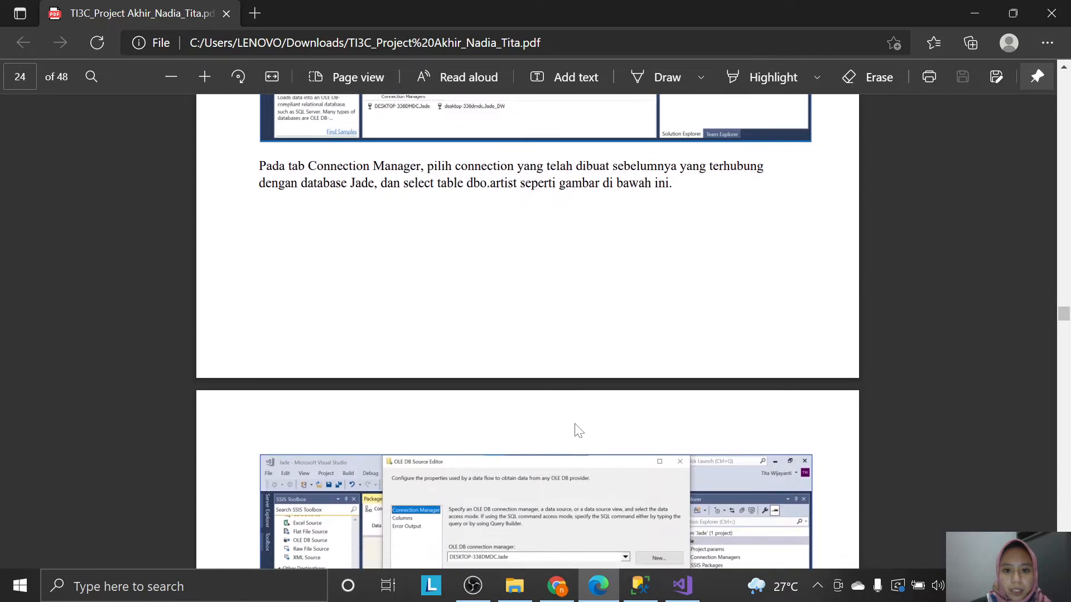
pyautogui.scroll(-1, 647, 438)
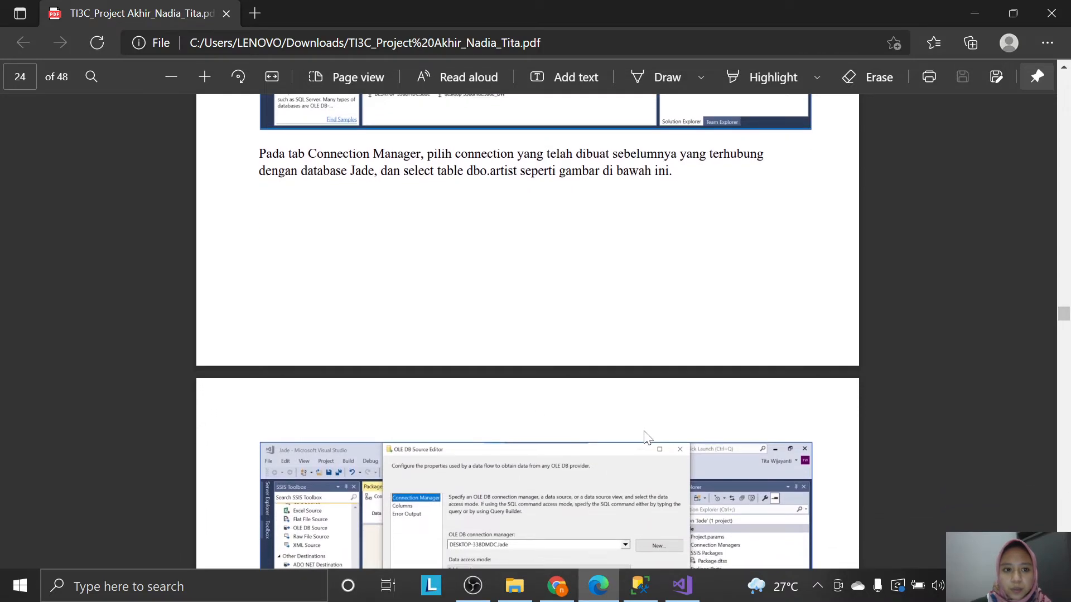
pyautogui.click(681, 586)
pyautogui.click(707, 197)
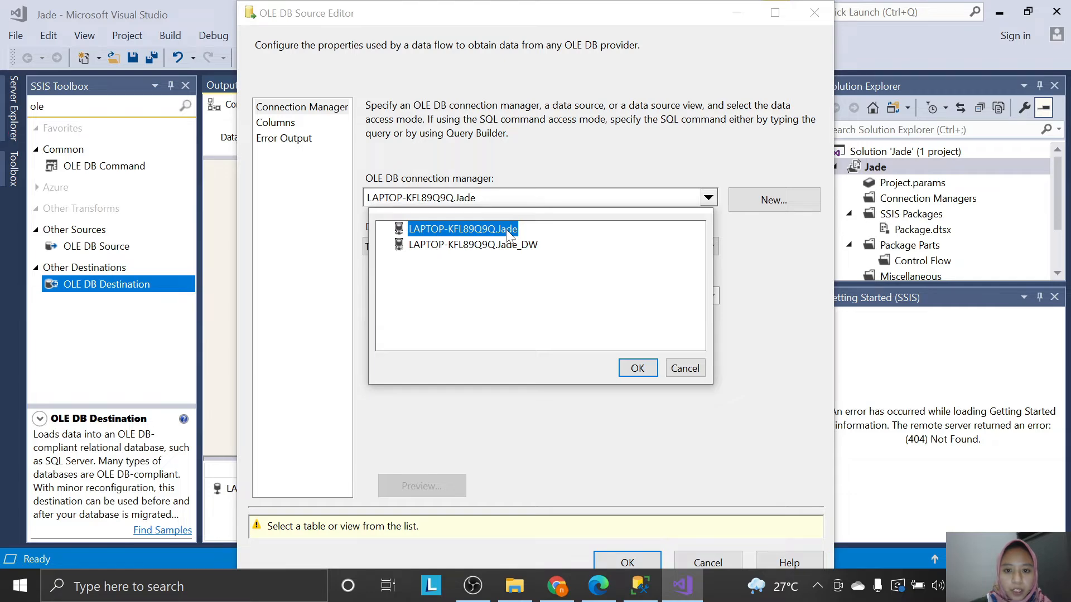
pyautogui.click(638, 368)
# Recheck the table name in the PDF in Edge and select [dbo].[artist] as the OLE DB Source's table in Visual Studio.
pyautogui.hotkey('alt', 'Tab')
pyautogui.scroll(-1, 619, 211)
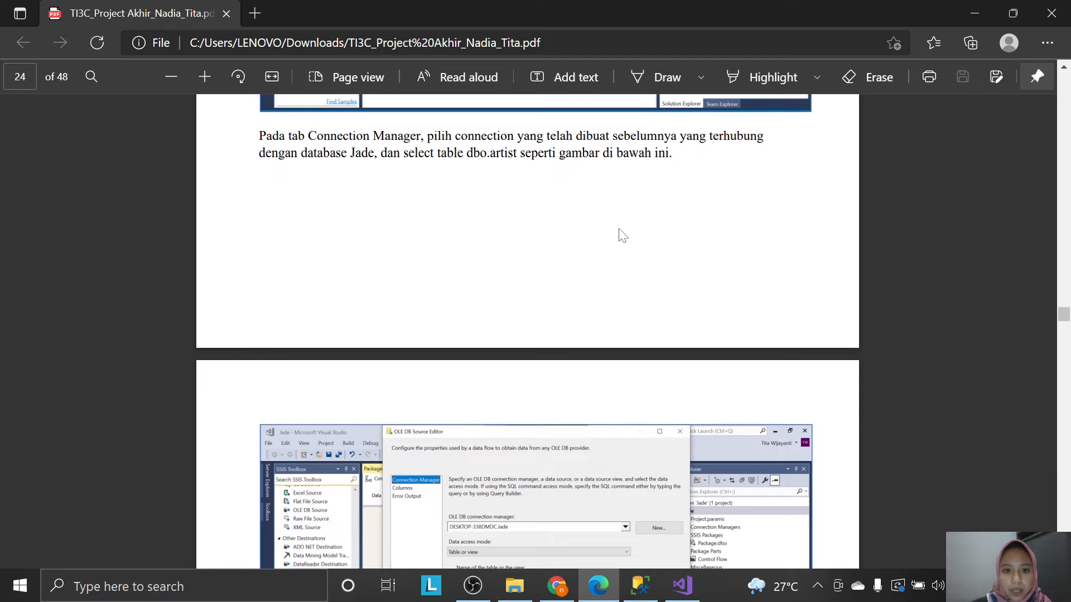
pyautogui.click(668, 596)
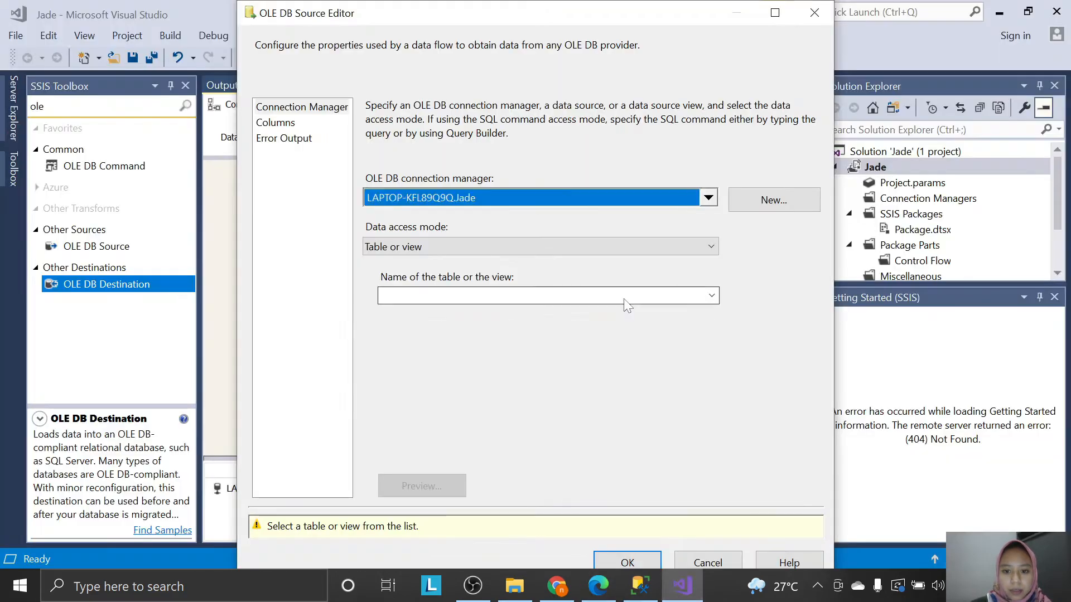
pyautogui.click(616, 301)
pyautogui.click(552, 324)
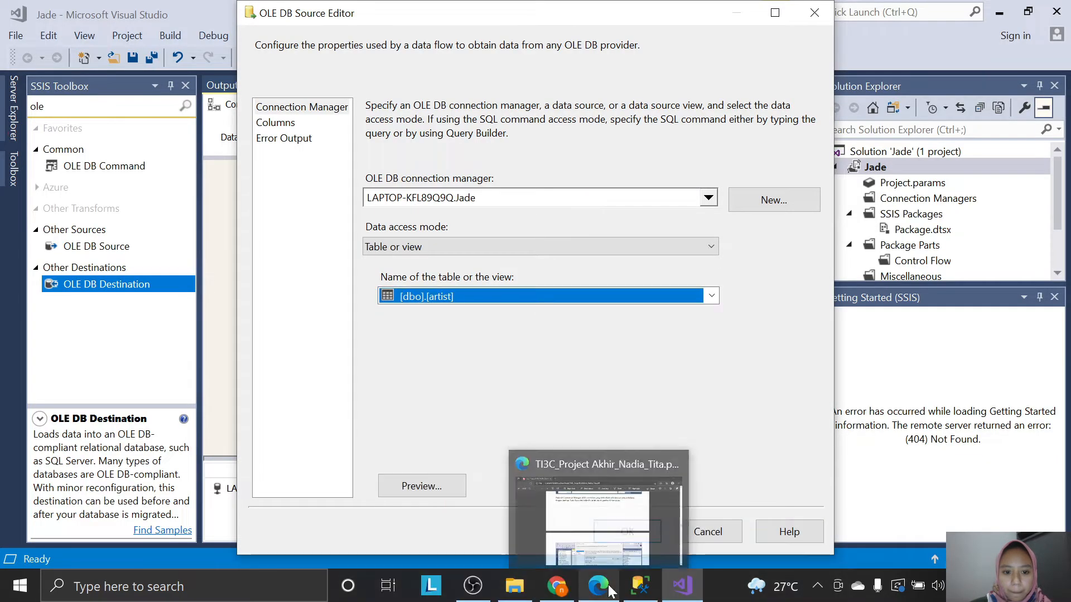
# Read the column instructions in the PDF in Edge, review the source's column mapping in Visual Studio and accept the OLE DB Source settings.
pyautogui.click(598, 585)
pyautogui.scroll(-10, 614, 430)
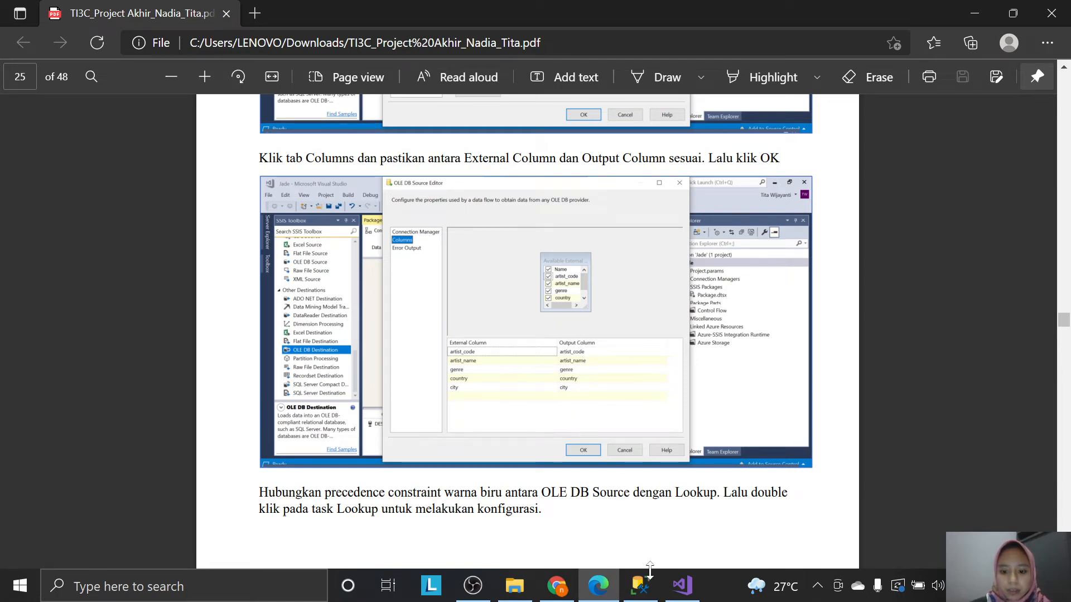
pyautogui.click(681, 586)
pyautogui.click(275, 122)
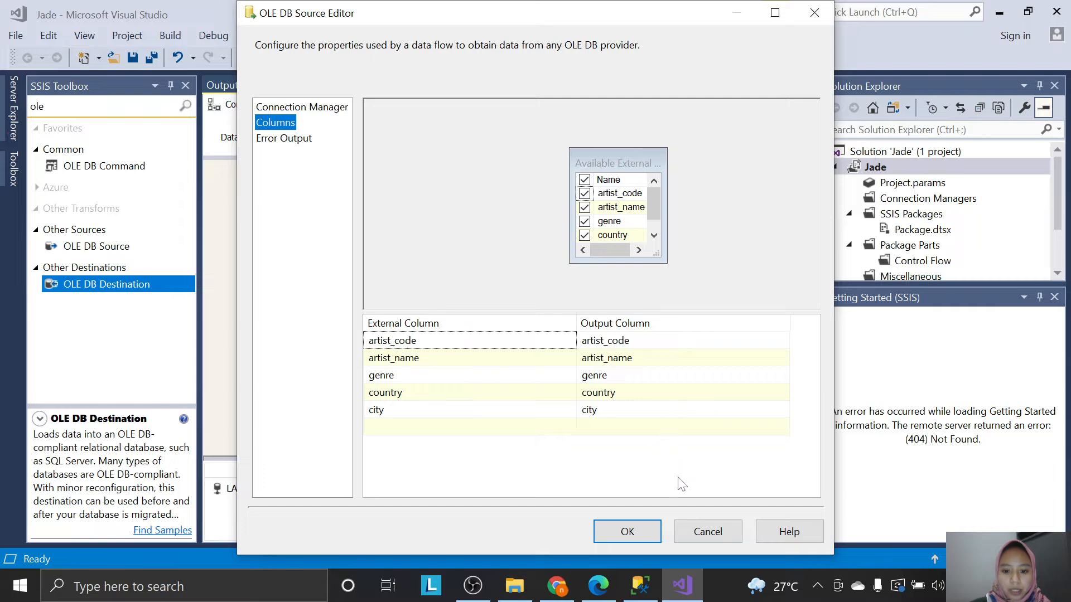
pyautogui.click(640, 526)
# Read the PDF's linking instructions in Edge and connect the OLE DB Source's data output to the Lookup in Visual Studio.
pyautogui.scroll(-1, 507, 406)
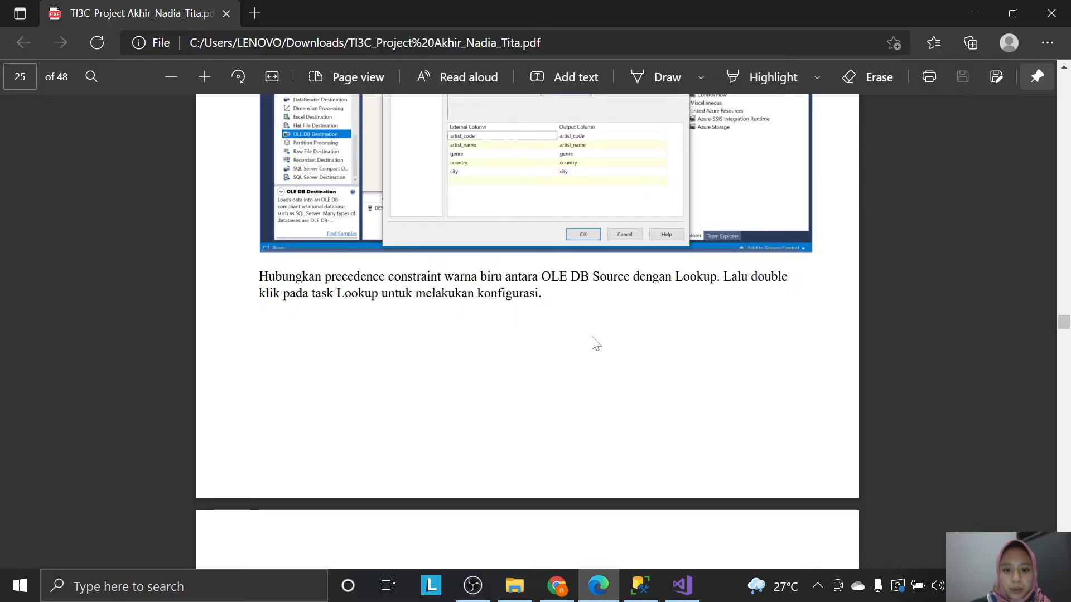
pyautogui.scroll(-1, 614, 363)
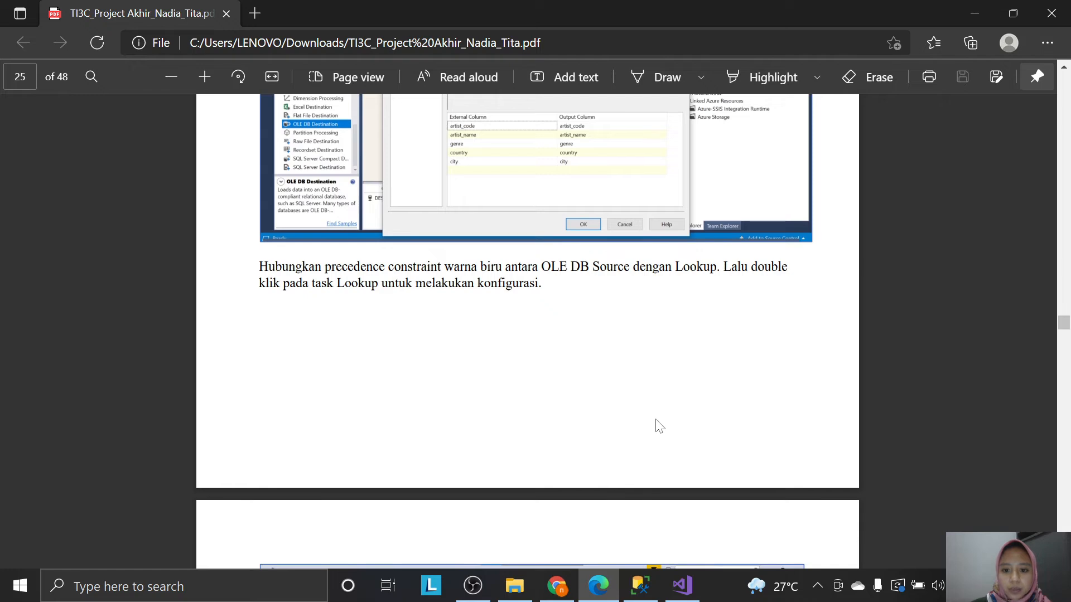
pyautogui.scroll(-2, 656, 420)
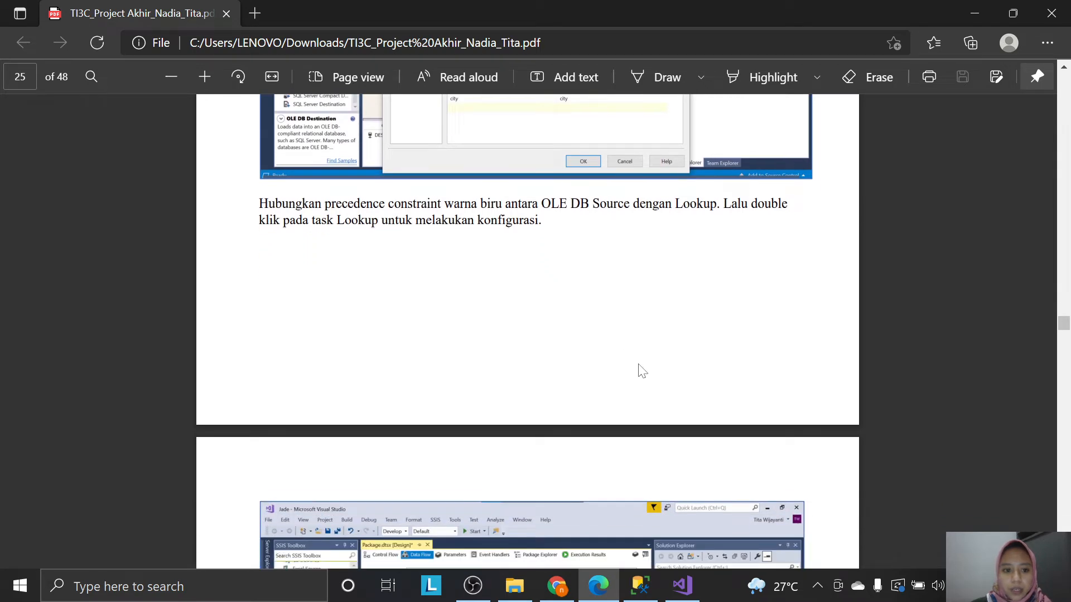
pyautogui.scroll(-2, 643, 371)
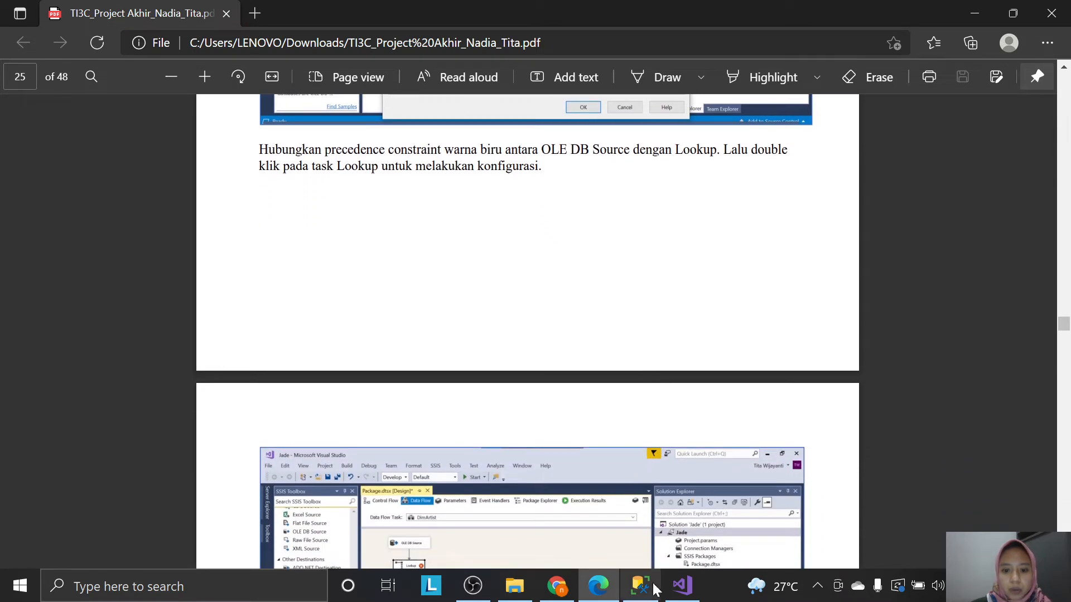
pyautogui.click(681, 586)
pyautogui.moveTo(295, 211); pyautogui.dragTo(311, 250)
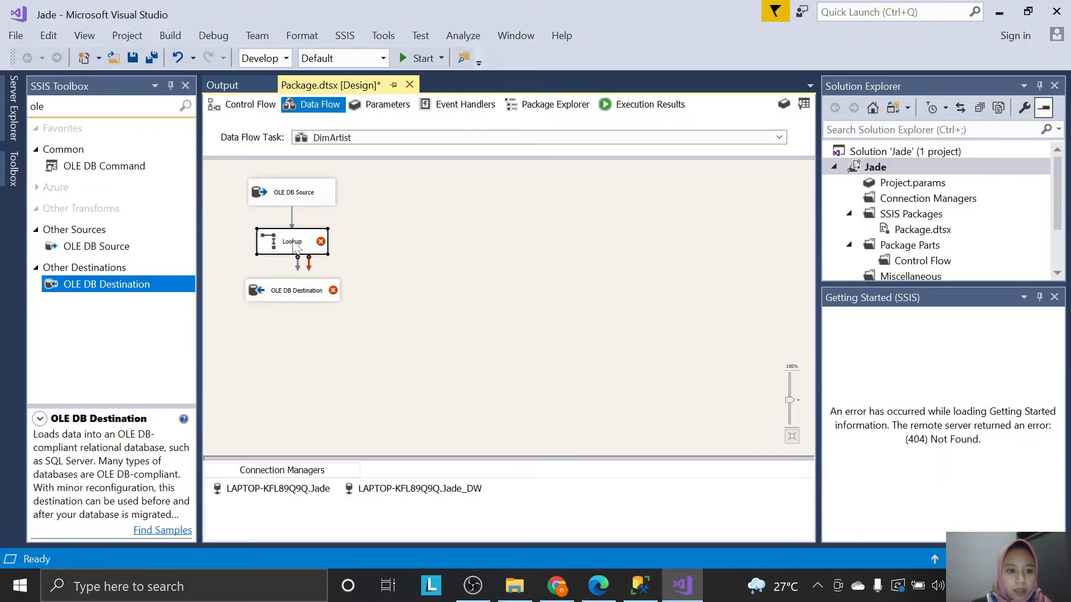
# Open the Lookup transformation's editor and read the Jade_DW connection and DimArtist CREATE TABLE instructions in the PDF in Edge.
pyautogui.doubleClick(292, 241)
pyautogui.hotkey('alt', 'Tab')
pyautogui.scroll(-2, 528, 332)
pyautogui.scroll(-2, 545, 440)
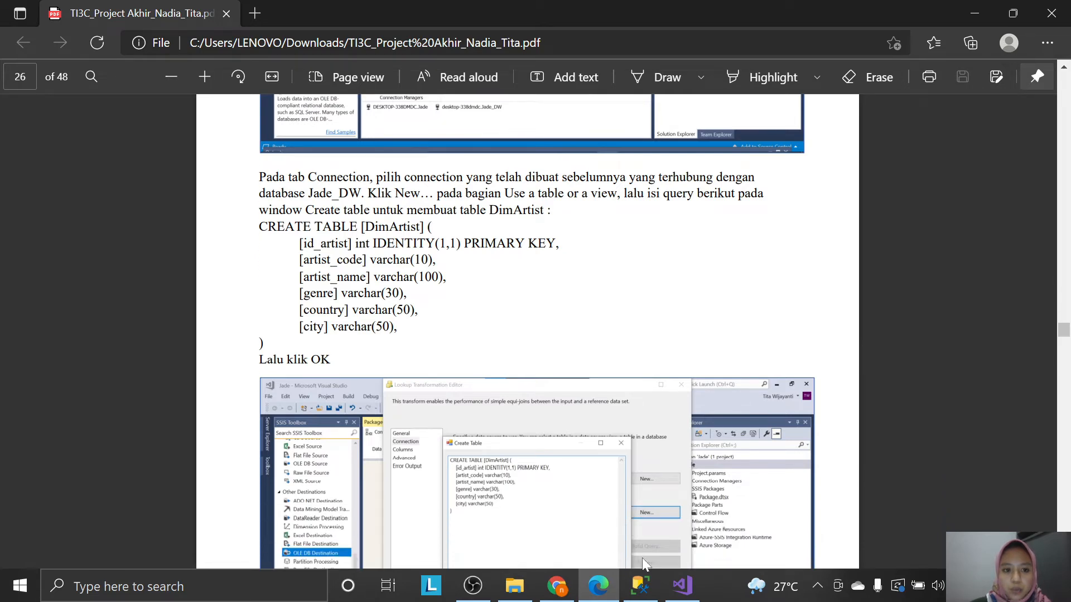
# Switch to Visual Studio and set the Lookup's OLE DB connection manager to LAPTOP-KFL89Q9Q.Jade_DW.
pyautogui.click(681, 585)
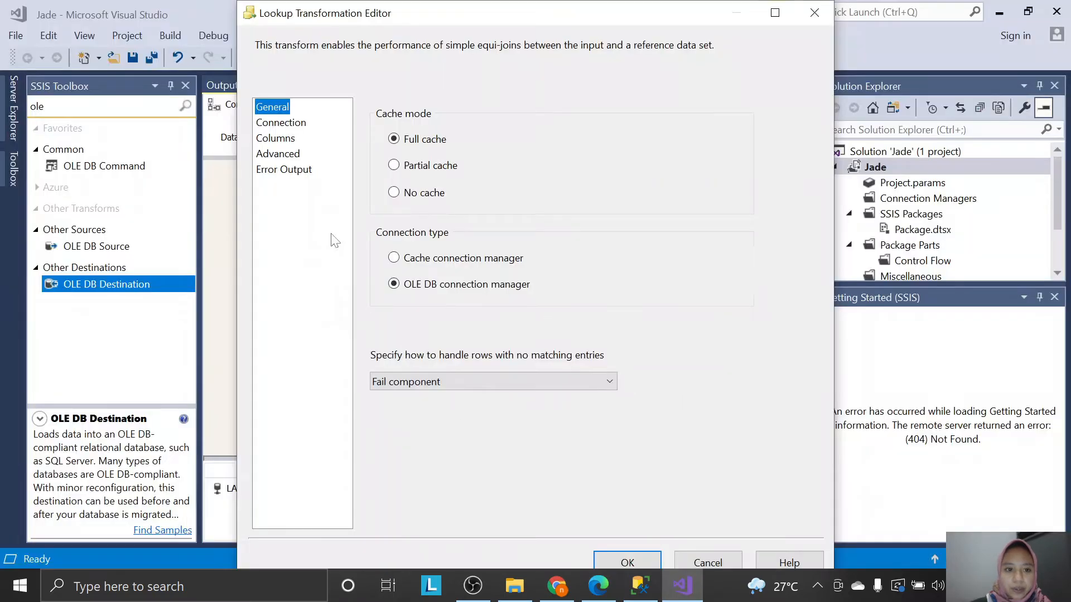
pyautogui.click(293, 122)
pyautogui.click(664, 198)
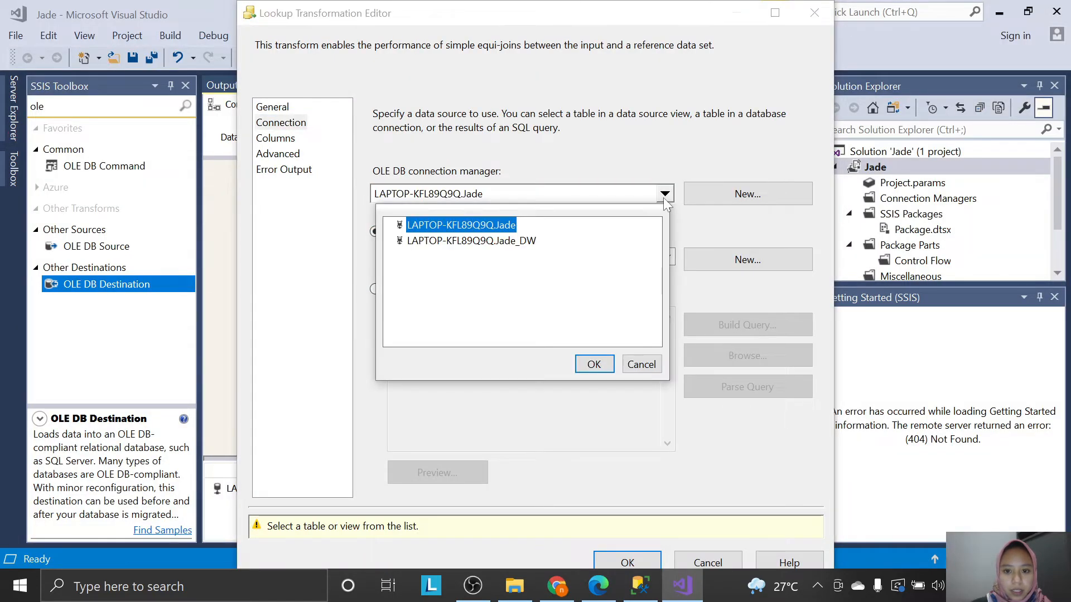
pyautogui.click(523, 243)
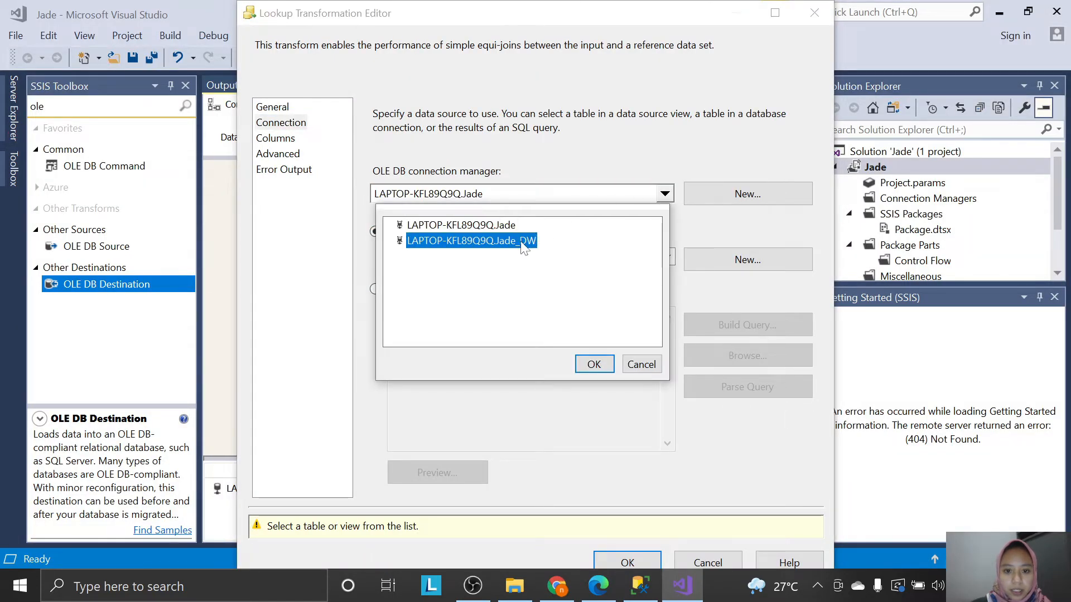
pyautogui.click(594, 364)
# Start a new table for the Lookup, check the PDF's query in Edge and name the table DimArtist in the CREATE TABLE statement.
pyautogui.click(597, 586)
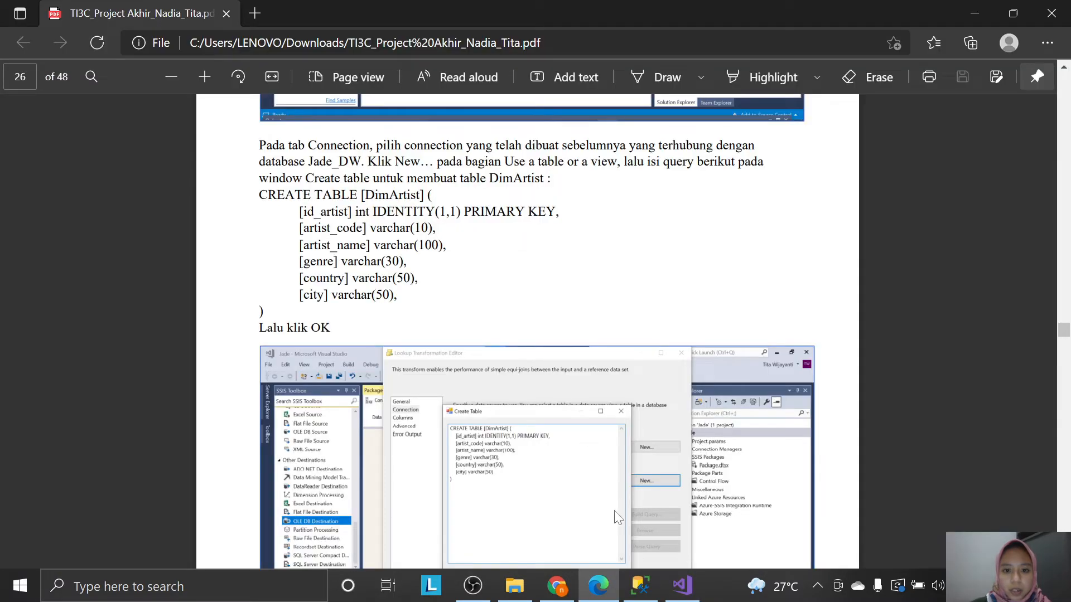
pyautogui.click(681, 586)
pyautogui.click(734, 262)
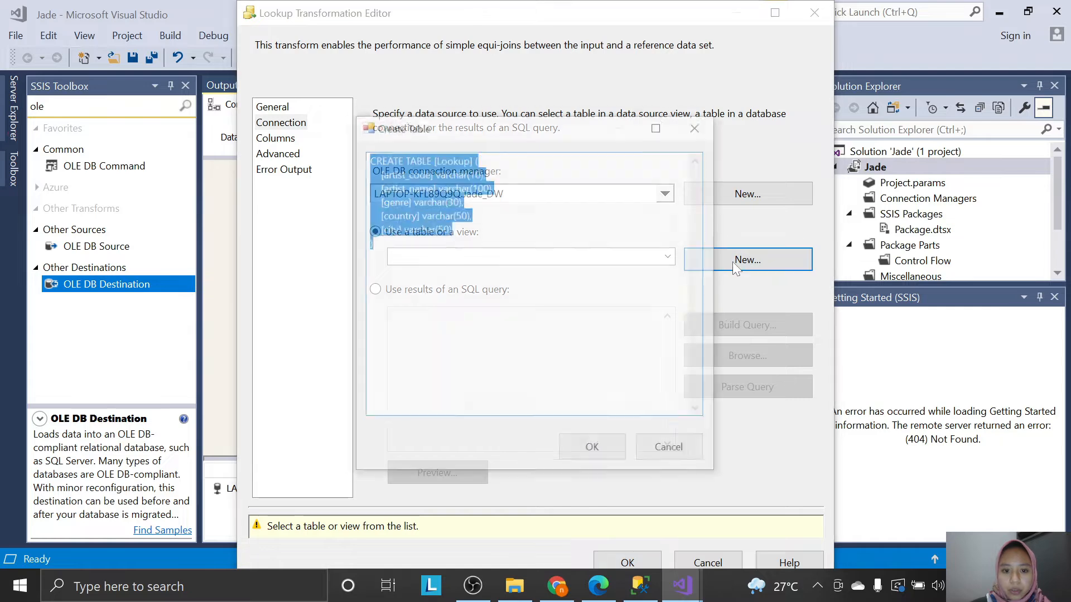
pyautogui.click(598, 585)
pyautogui.scroll(-1, 514, 344)
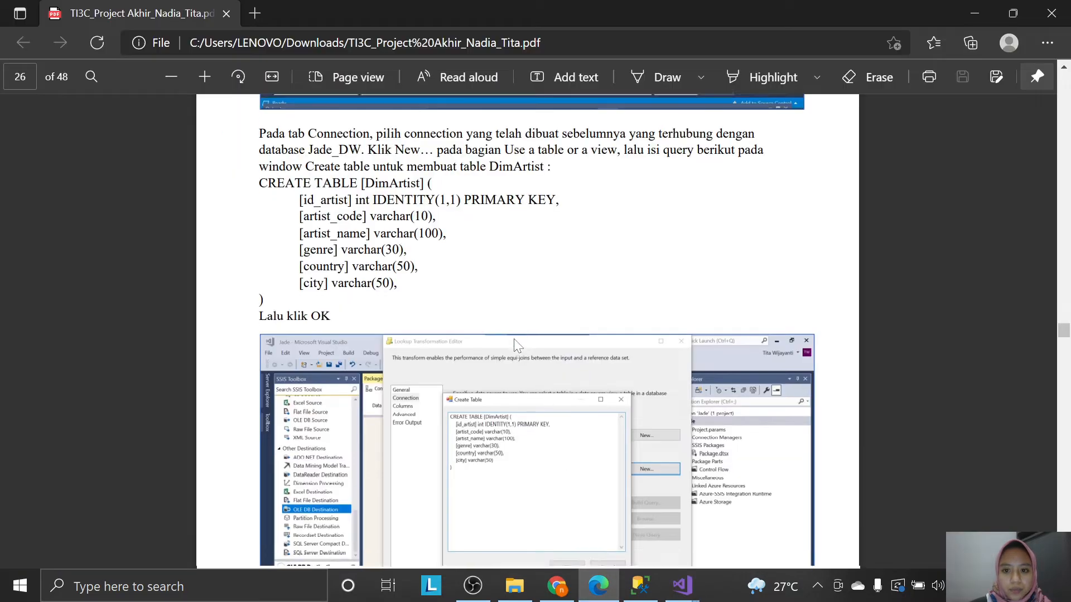
pyautogui.scroll(-1, 514, 344)
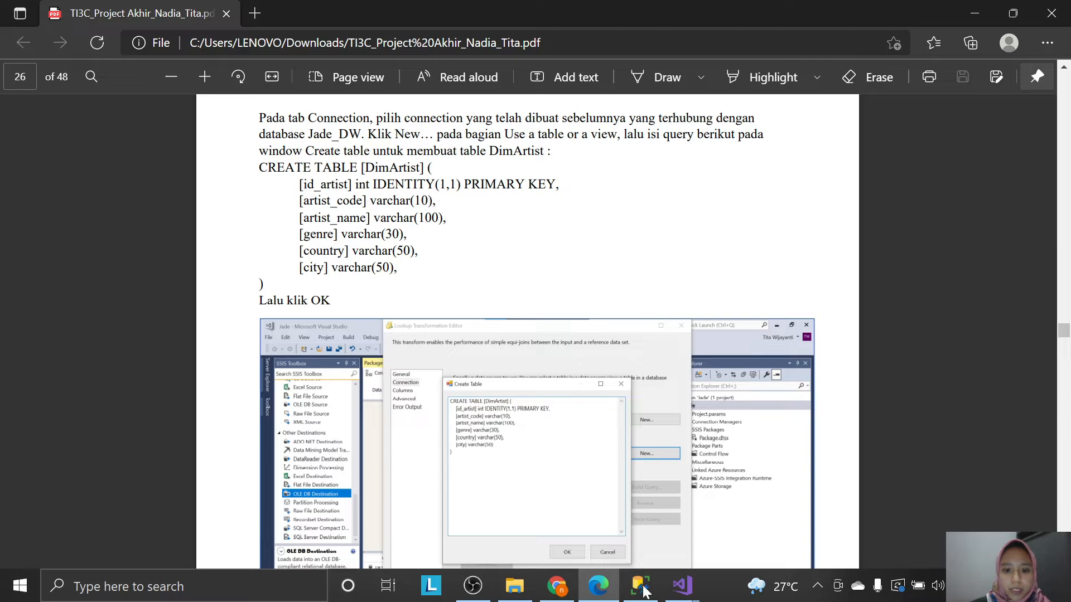
pyautogui.click(681, 587)
pyautogui.click(735, 528)
pyautogui.click(452, 159)
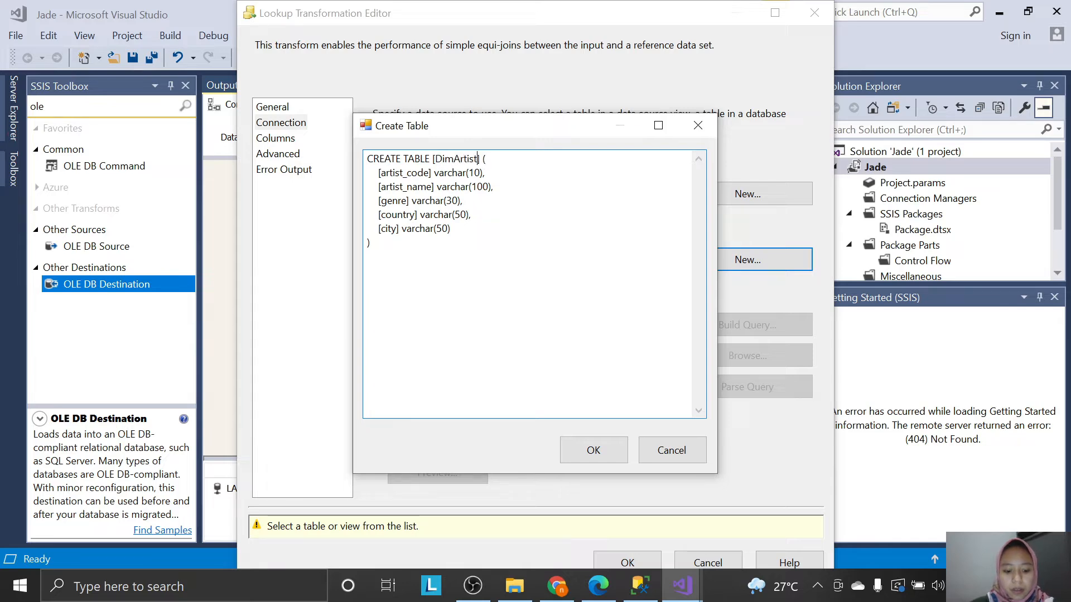
# Copy "[id_artist] int IDENTITY(1,1) PRIMARY KEY," from the PDF in Edge and add it as the first column of the CREATE TABLE statement in Visual Studio.
pyautogui.click(486, 159)
pyautogui.press('Return')
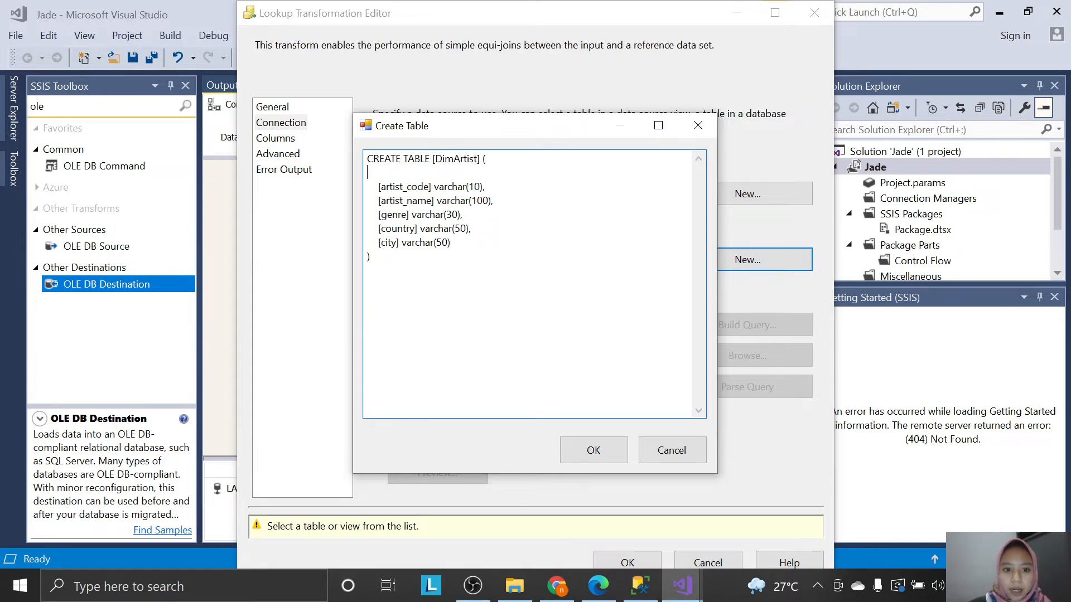
pyautogui.hotkey('alt', 'Tab')
pyautogui.moveTo(301, 184); pyautogui.dragTo(560, 185)
pyautogui.rightClick(552, 184)
pyautogui.click(594, 69)
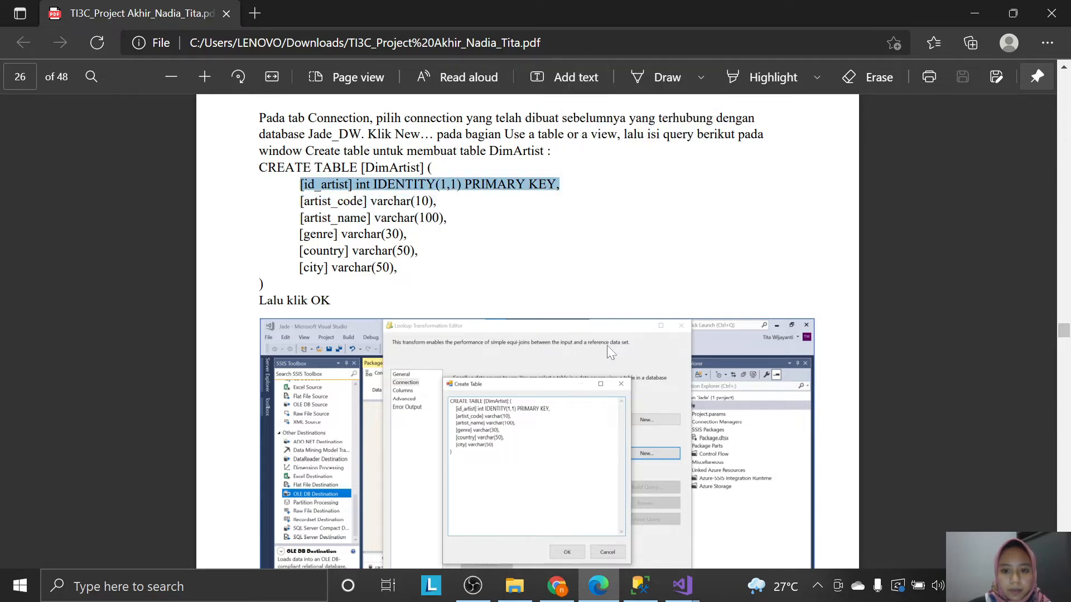
pyautogui.hotkey('alt', 'Tab')
pyautogui.hotkey('ctrl', 'v')
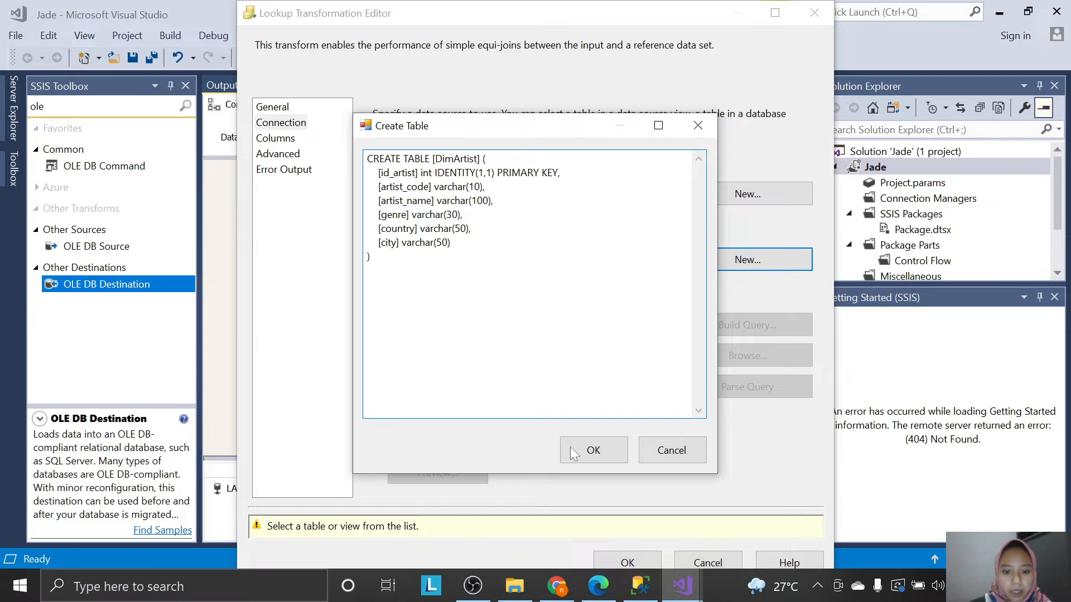
# Compare the CREATE TABLE statement with the PDF's query in Edge and create the DimArtist table in Visual Studio.
pyautogui.click(600, 589)
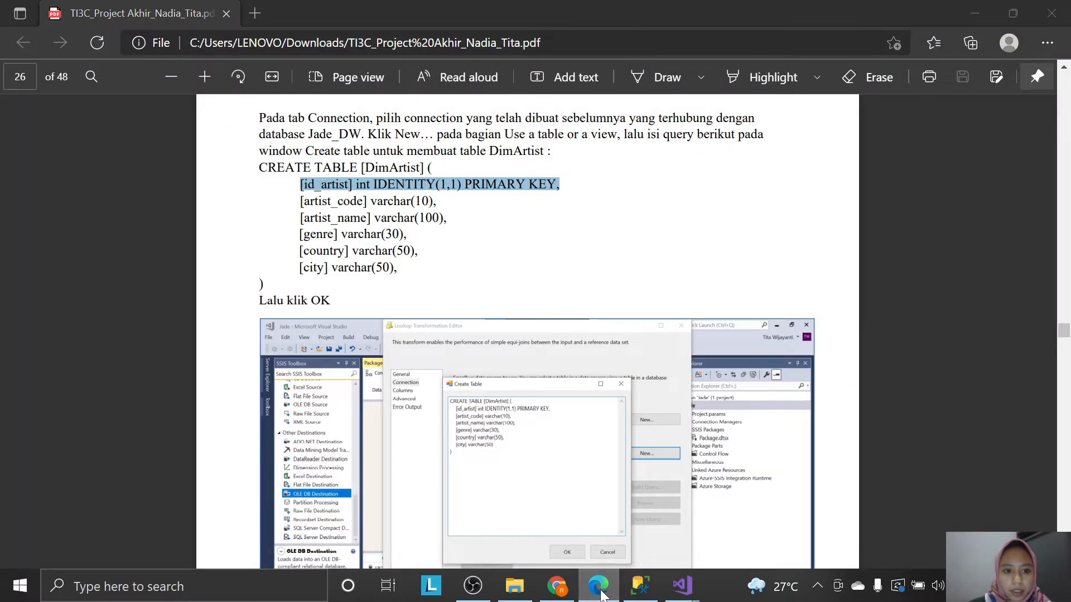
pyautogui.click(601, 593)
pyautogui.click(600, 592)
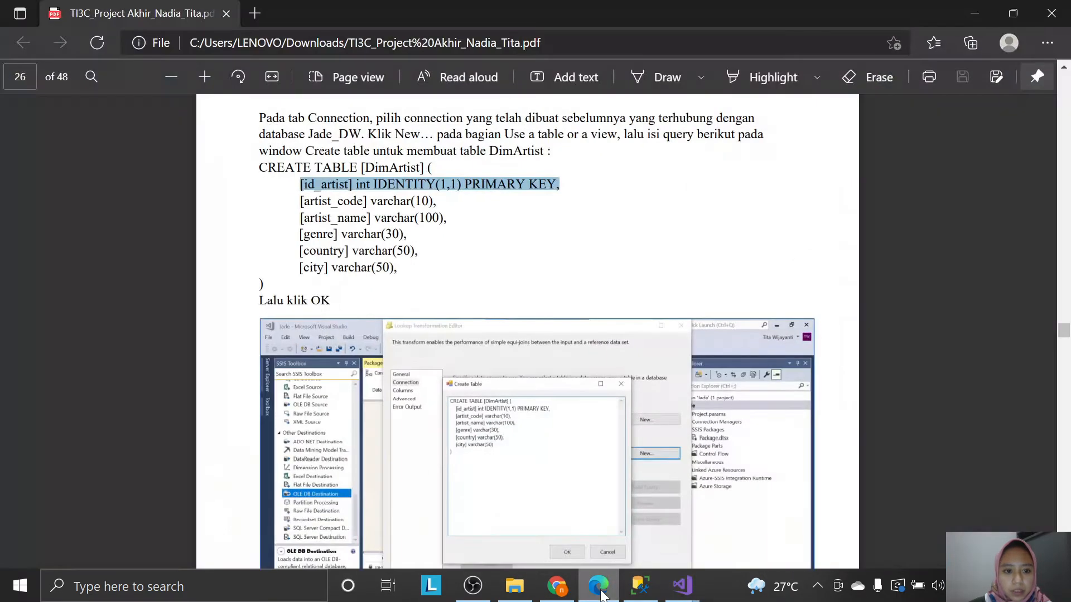
pyautogui.click(601, 593)
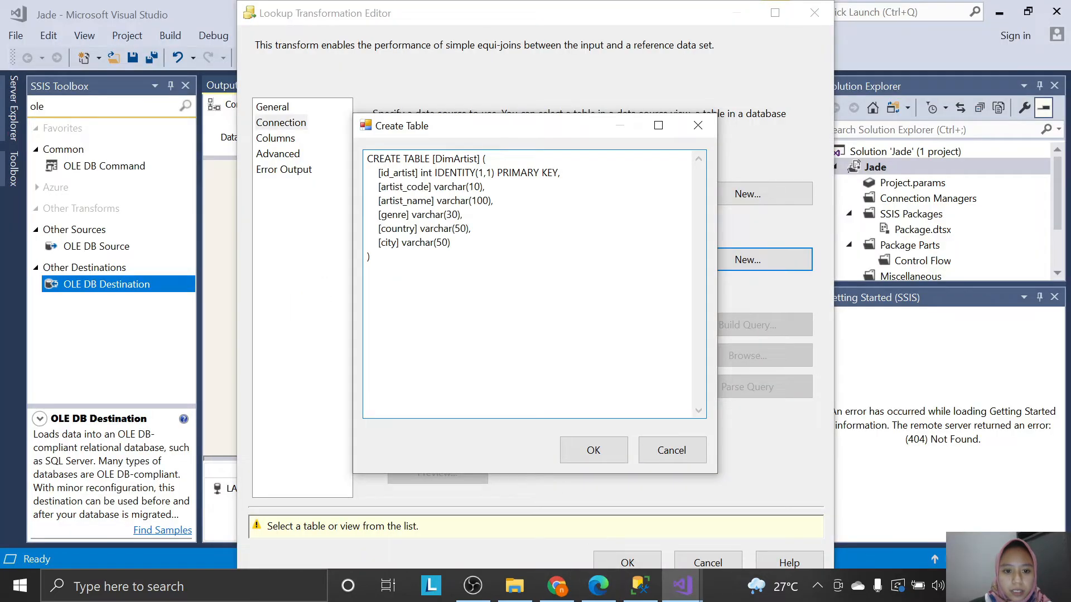
pyautogui.click(598, 586)
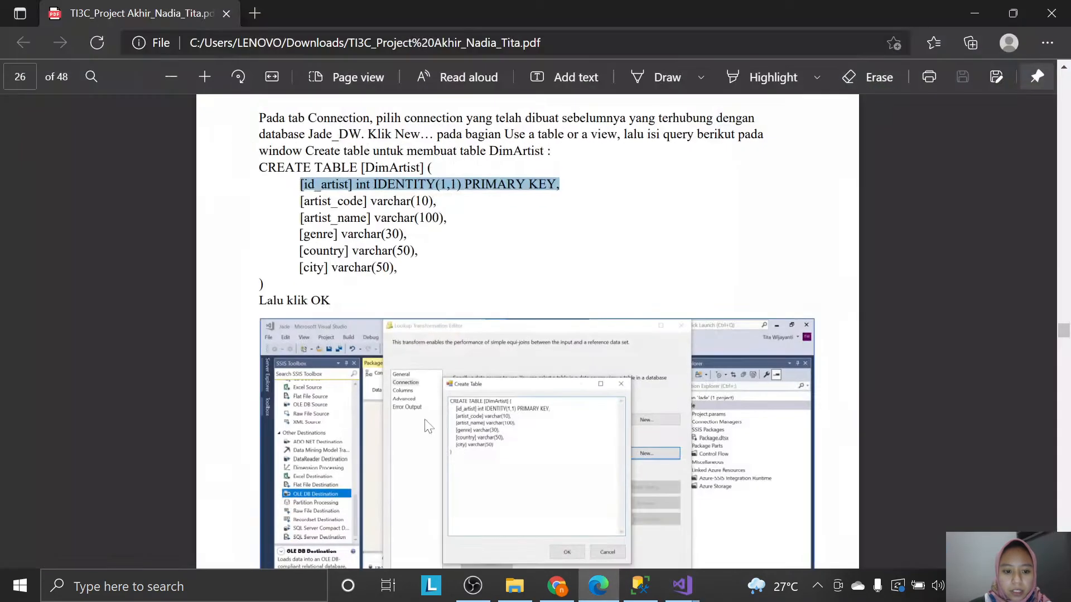
pyautogui.scroll(-1, 467, 365)
pyautogui.scroll(-2, 467, 366)
pyautogui.click(598, 586)
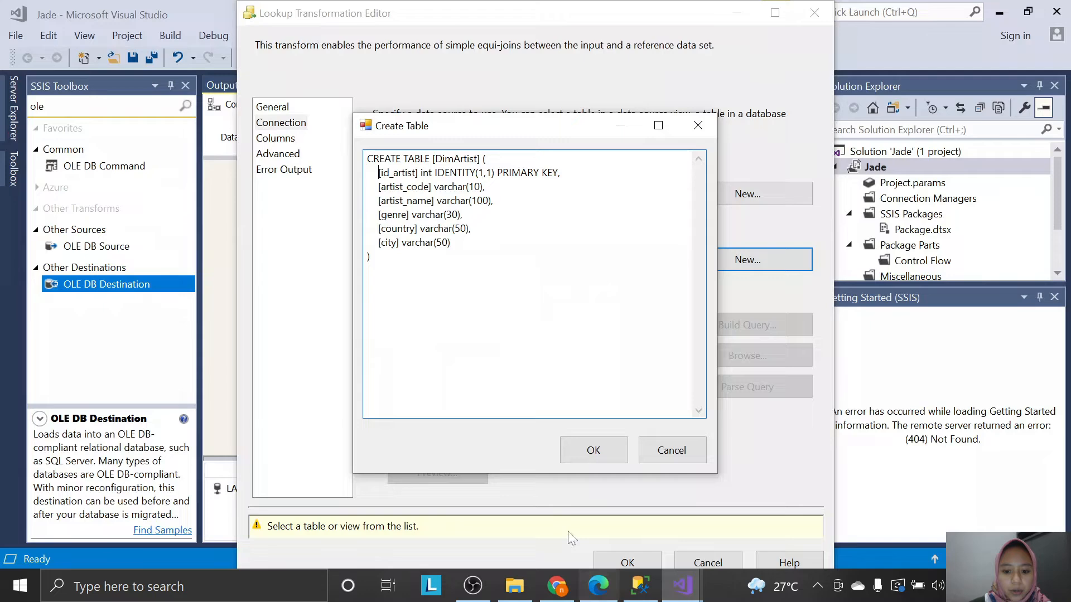
pyautogui.click(593, 451)
# Read the PDF's instructions in Edge on selecting the Lookup's table and matching its columns.
pyautogui.hotkey('alt', 'Tab')
pyautogui.scroll(-1, 529, 435)
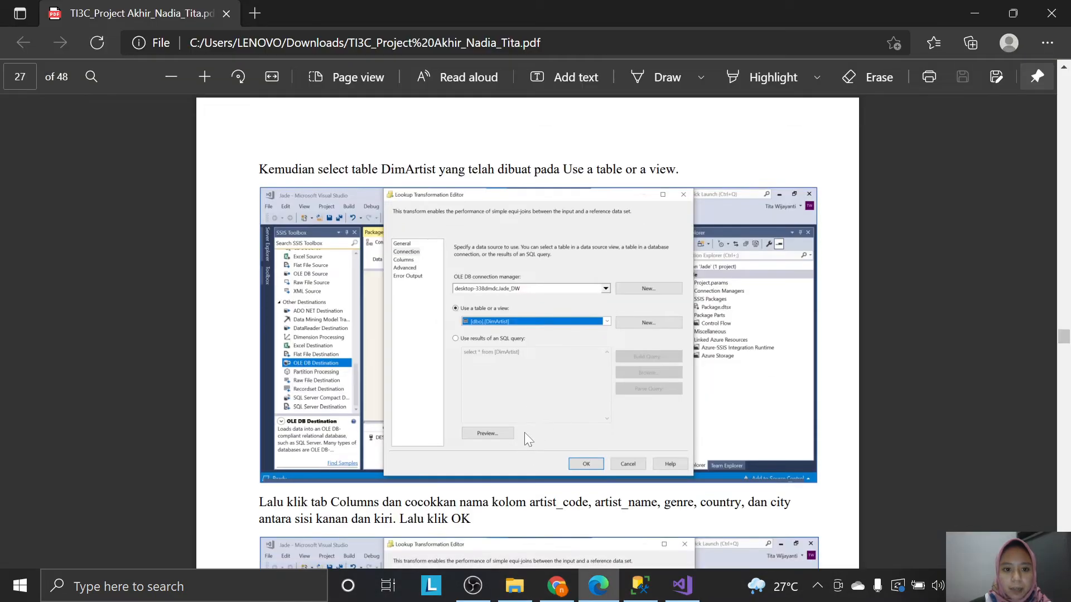
pyautogui.scroll(-1, 524, 432)
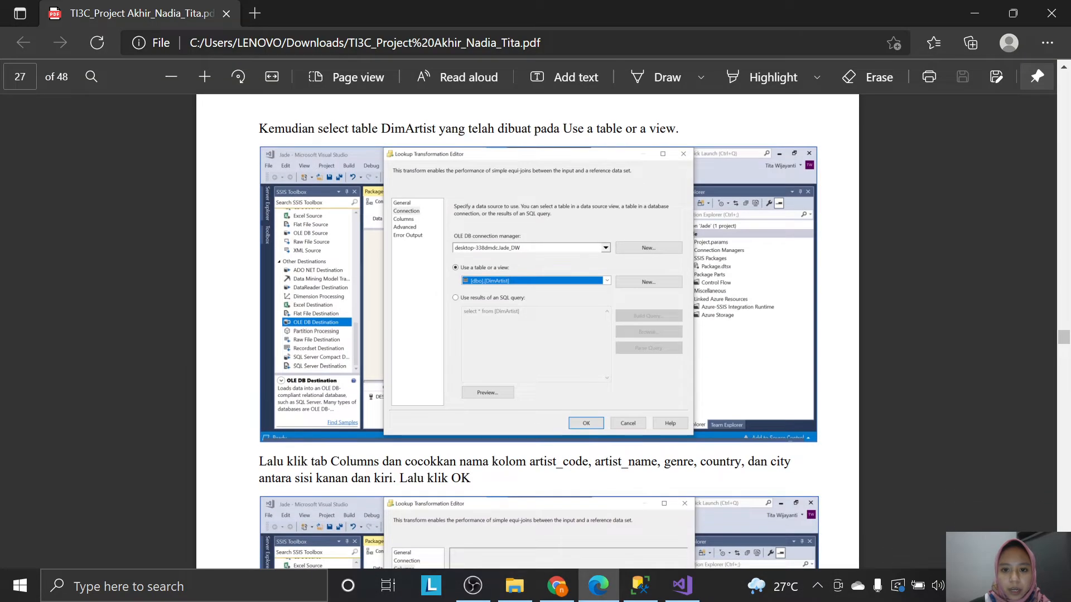
# Switch to Visual Studio and set the Lookup to use the table [dbo].[DimArtist] instead of the SQL query.
pyautogui.click(682, 586)
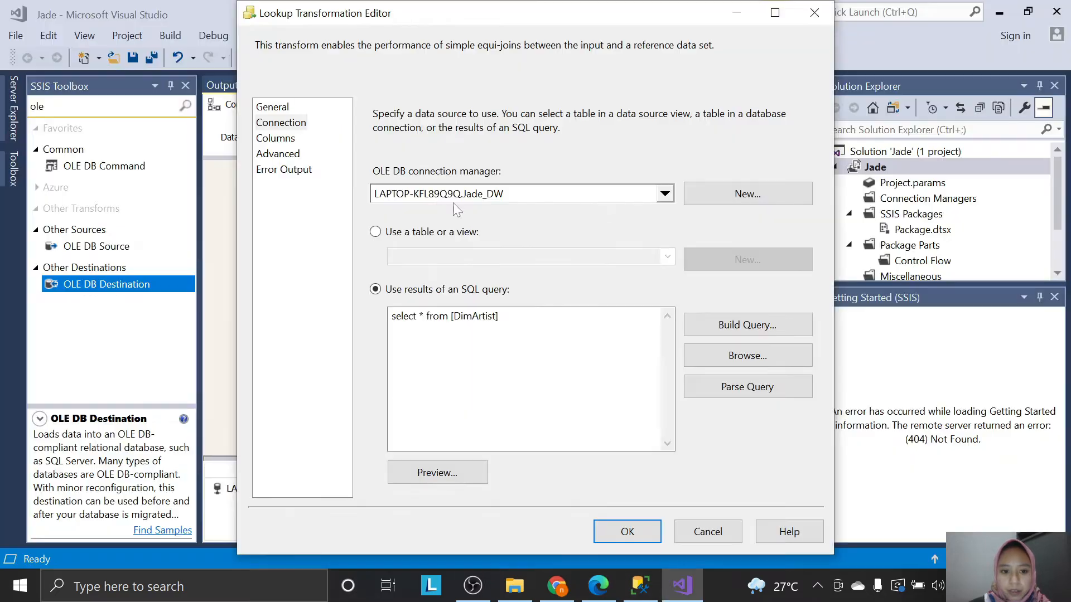
pyautogui.click(373, 232)
pyautogui.click(649, 256)
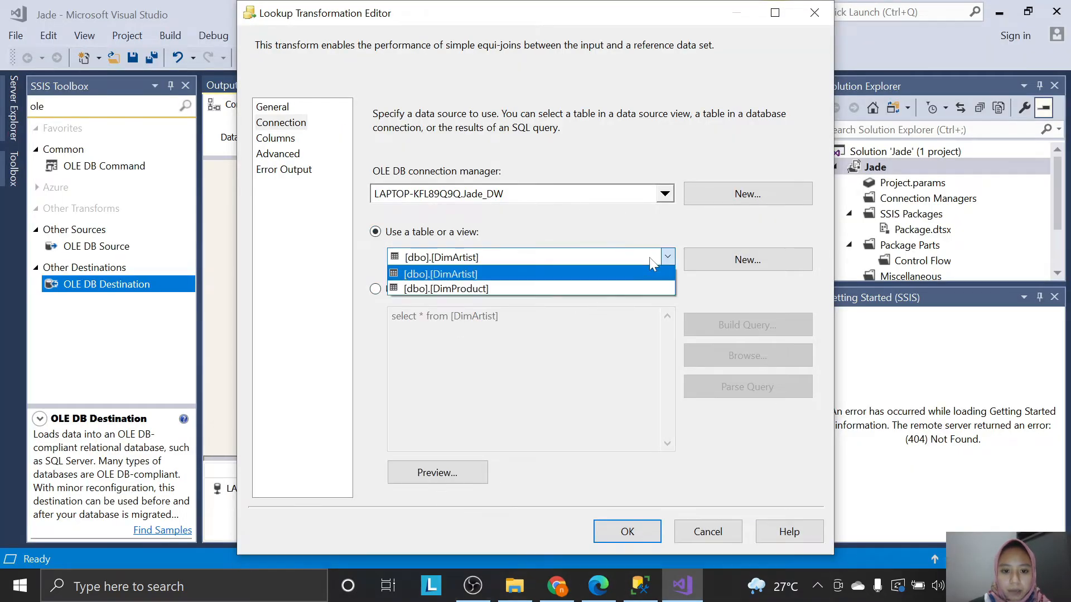
pyautogui.click(551, 272)
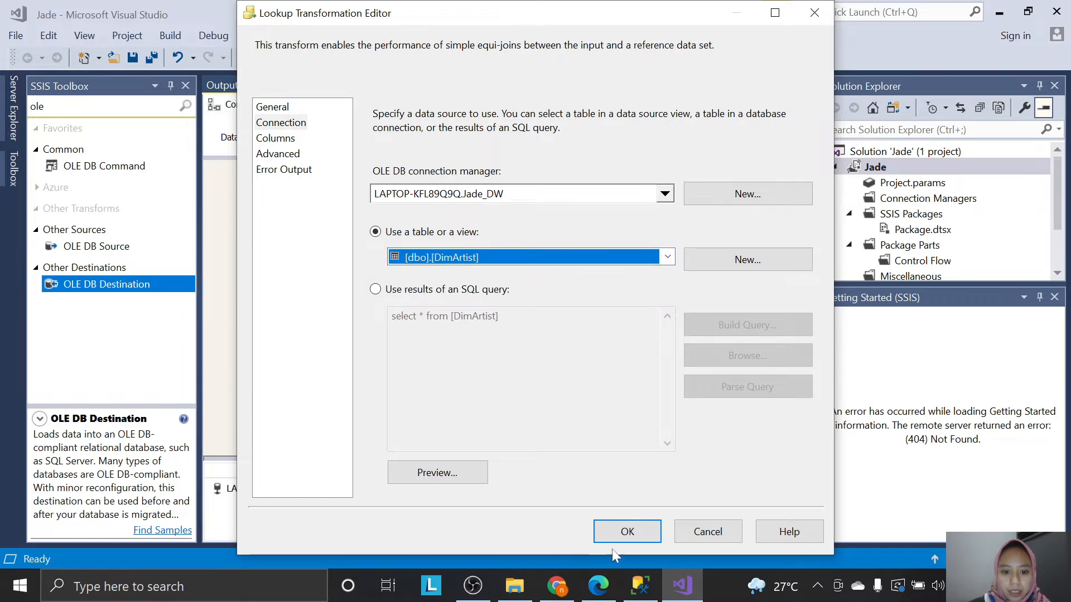
# Check the column-matching instructions in the PDF guide, then open the Lookup's column mapping page in Visual Studio.
pyautogui.click(598, 585)
pyautogui.scroll(-1, 560, 399)
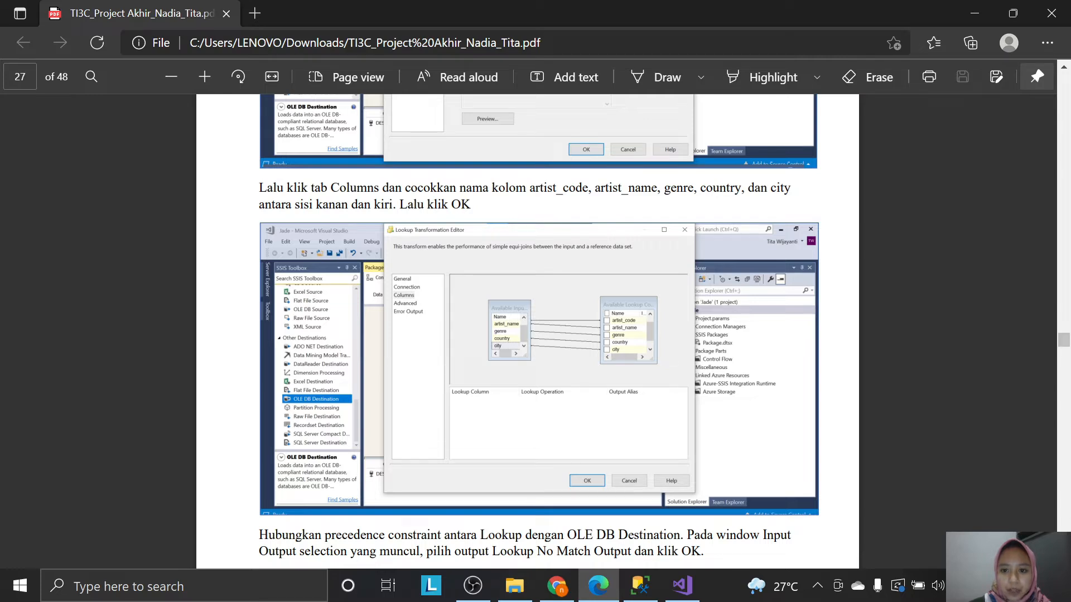
pyautogui.scroll(-1, 538, 335)
pyautogui.scroll(-1, 537, 335)
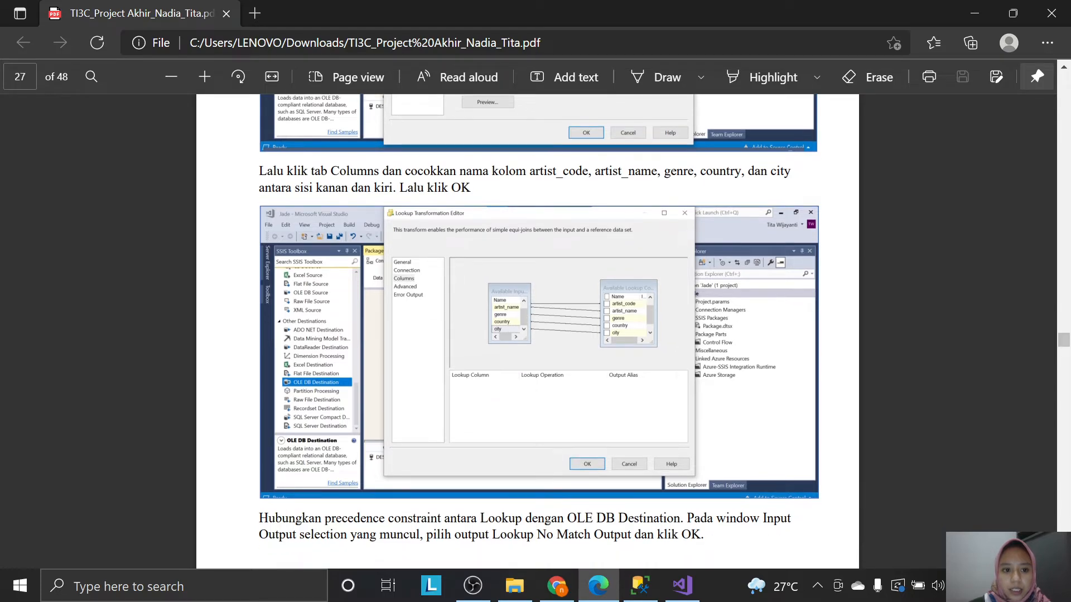
pyautogui.click(682, 585)
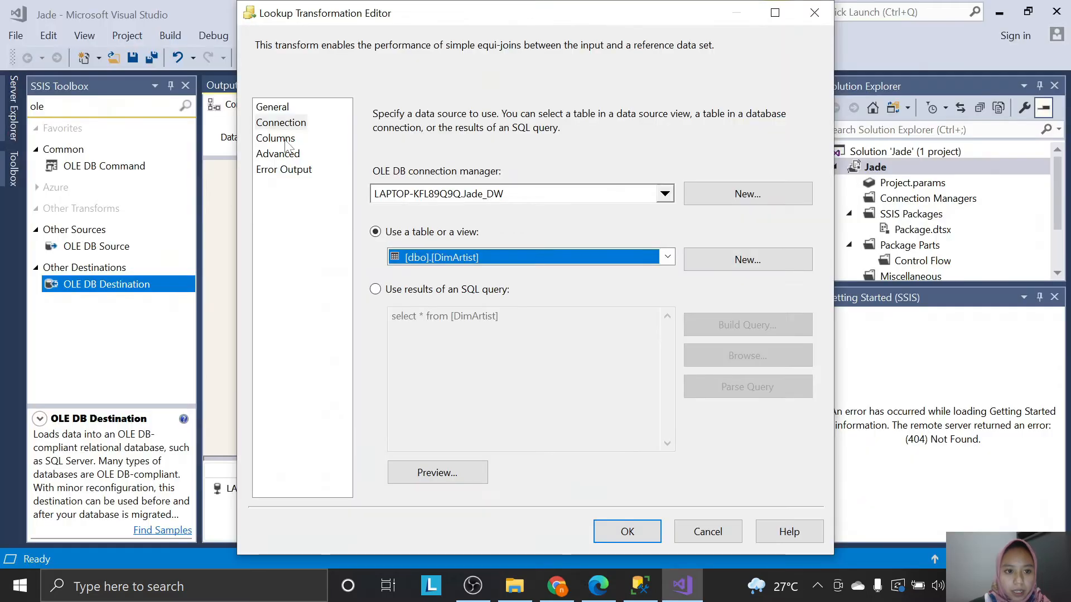
pyautogui.click(286, 141)
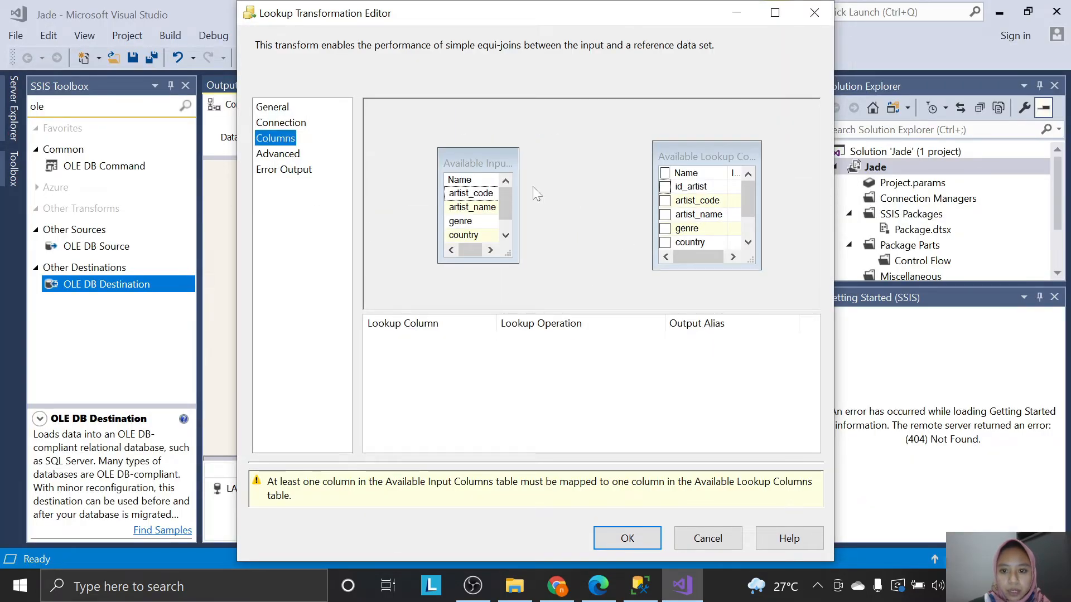
# Map the Lookup input columns artist_code, artist_name, genre, country and city to the lookup columns of the same names.
pyautogui.hotkey('alt', 'Tab')
pyautogui.hotkey('alt', 'Tab')
pyautogui.moveTo(471, 193); pyautogui.dragTo(696, 200)
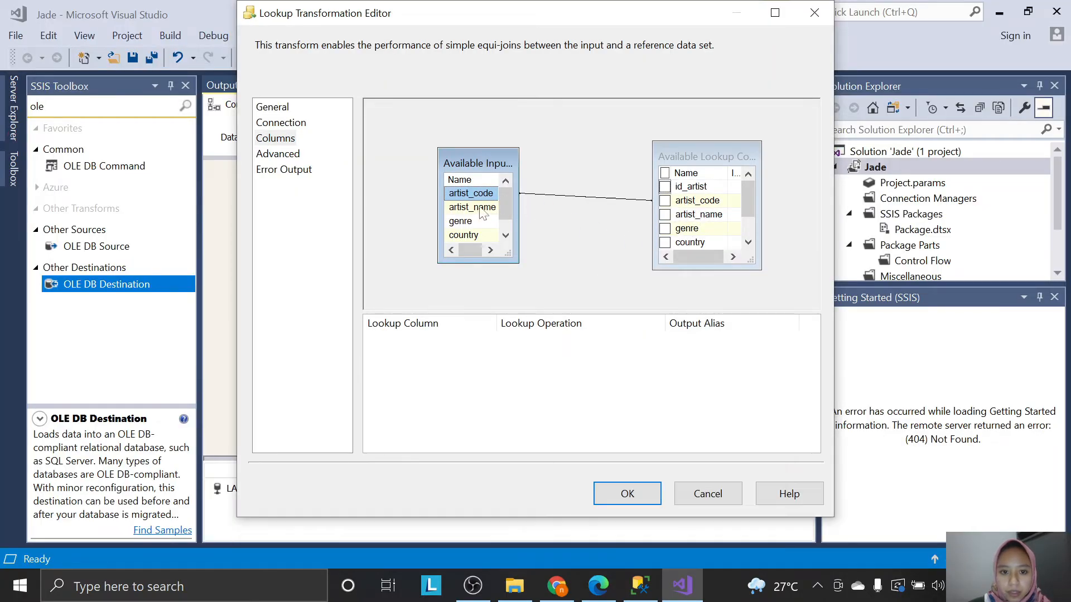
pyautogui.moveTo(482, 214); pyautogui.dragTo(696, 233)
pyautogui.moveTo(463, 234); pyautogui.dragTo(692, 242)
pyautogui.moveTo(508, 254); pyautogui.dragTo(683, 228)
pyautogui.scroll(-1, 693, 225)
# Compare the column mapping with the PDF guide, confirm the Lookup settings, and read how to connect Lookup to OLE DB Destination.
pyautogui.moveTo(607, 596)
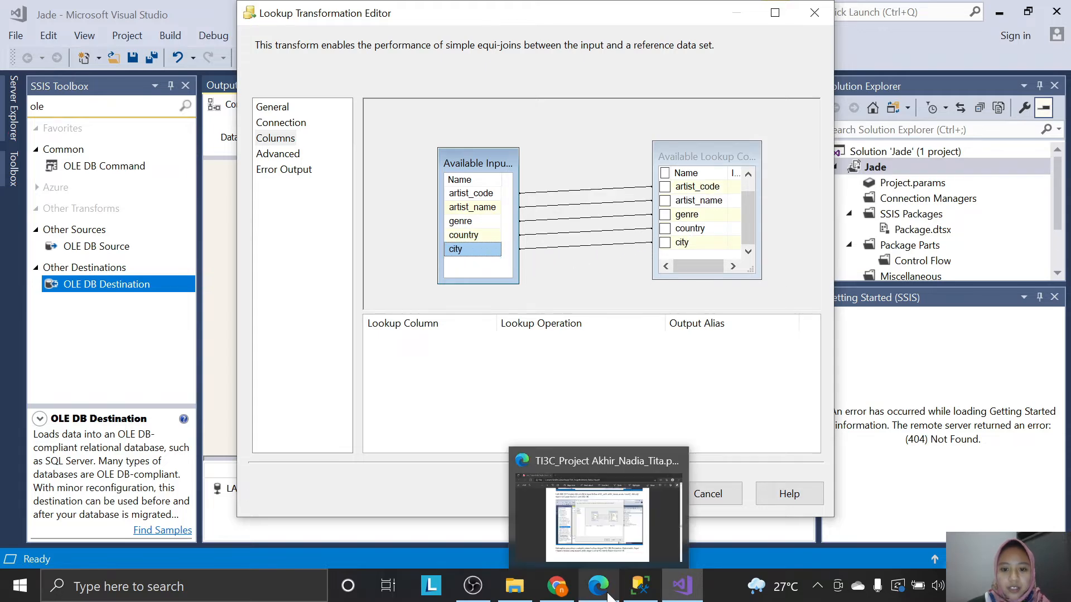
pyautogui.click(608, 595)
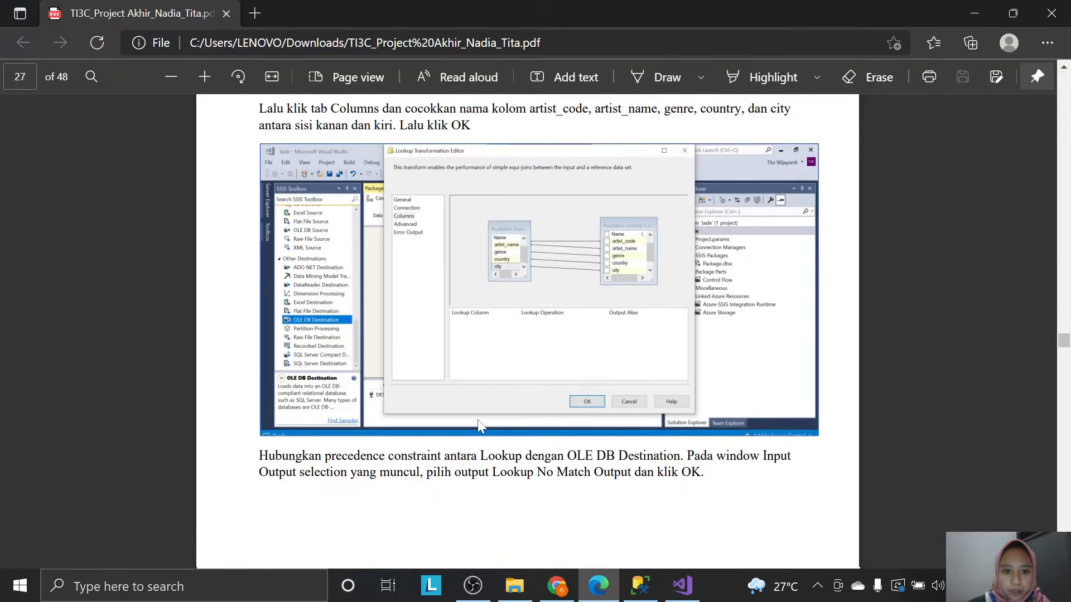
pyautogui.scroll(-2, 481, 404)
pyautogui.scroll(2, 480, 404)
pyautogui.scroll(3, 481, 403)
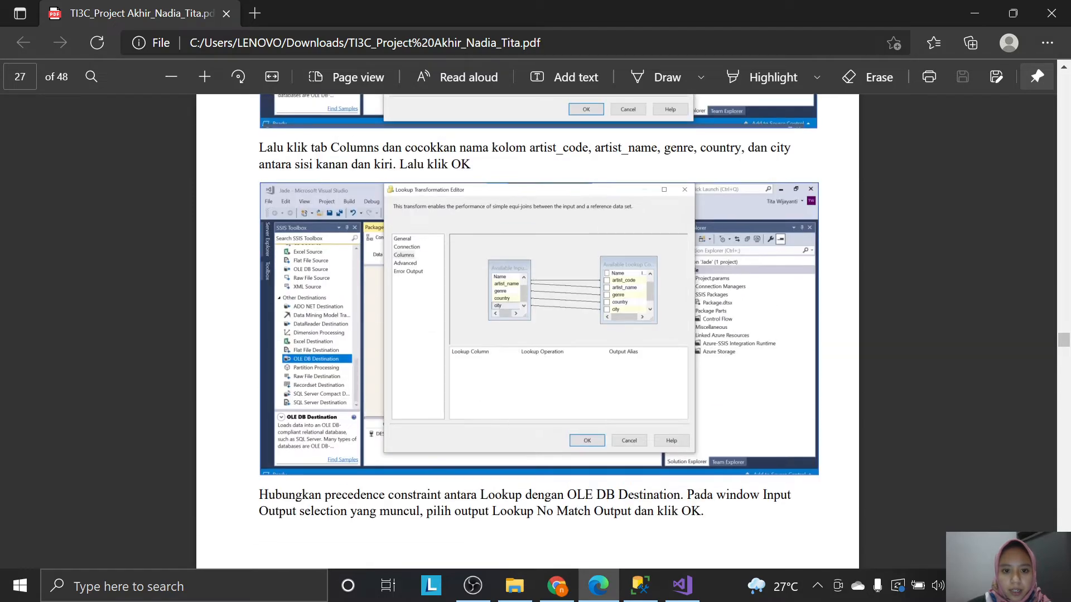
pyautogui.click(681, 586)
pyautogui.hotkey('alt', 'Tab')
pyautogui.scroll(-2, 491, 404)
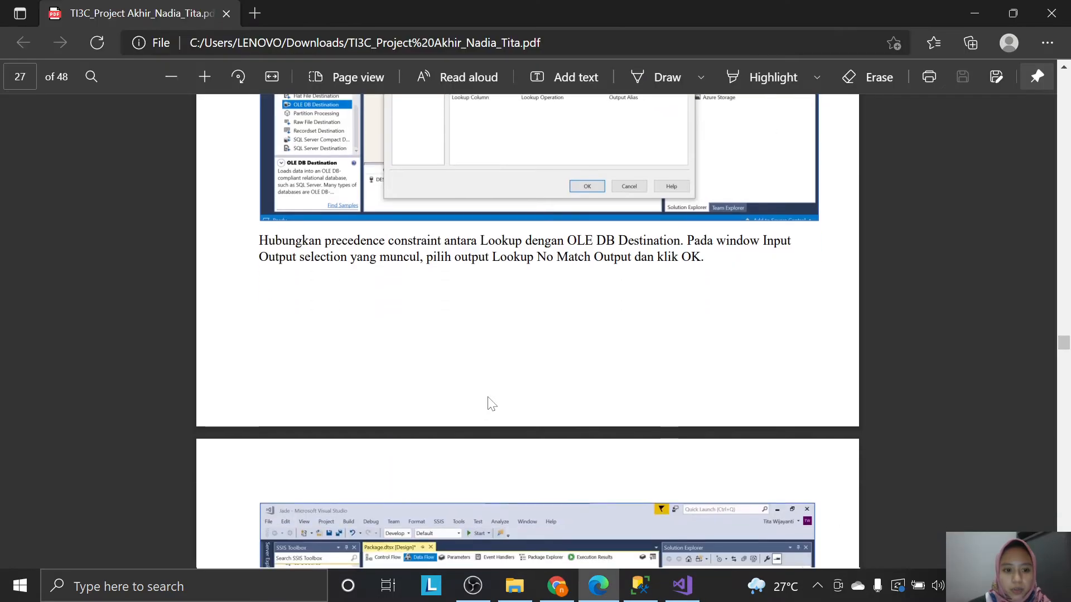
pyautogui.scroll(-1, 546, 326)
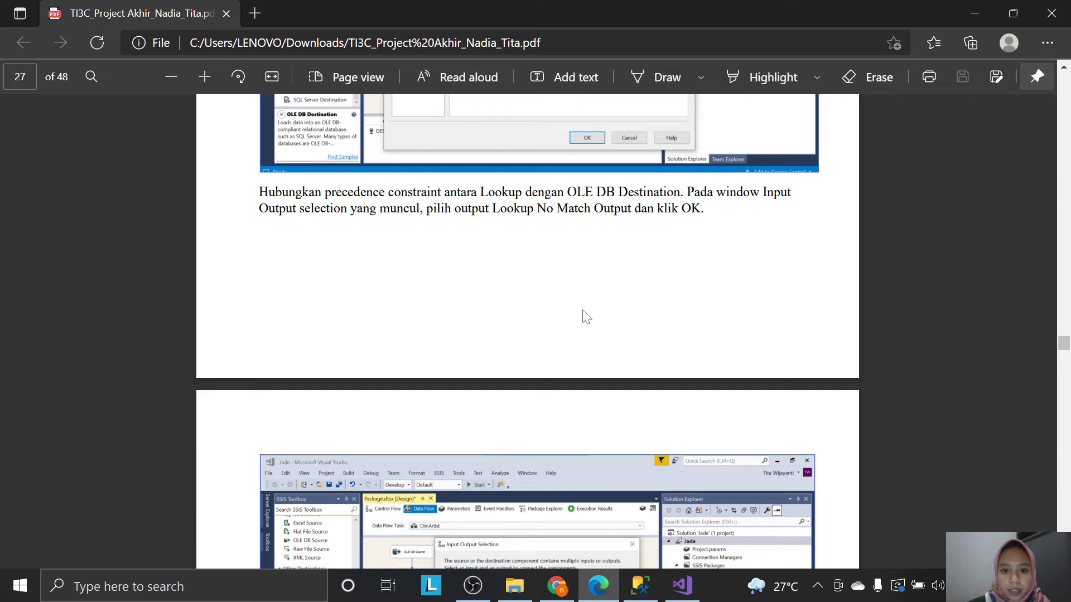
pyautogui.scroll(-1, 584, 311)
# Connect Lookup to OLE DB Destination in the DimArtist data flow, using Lookup No Match Output as the output.
pyautogui.click(681, 585)
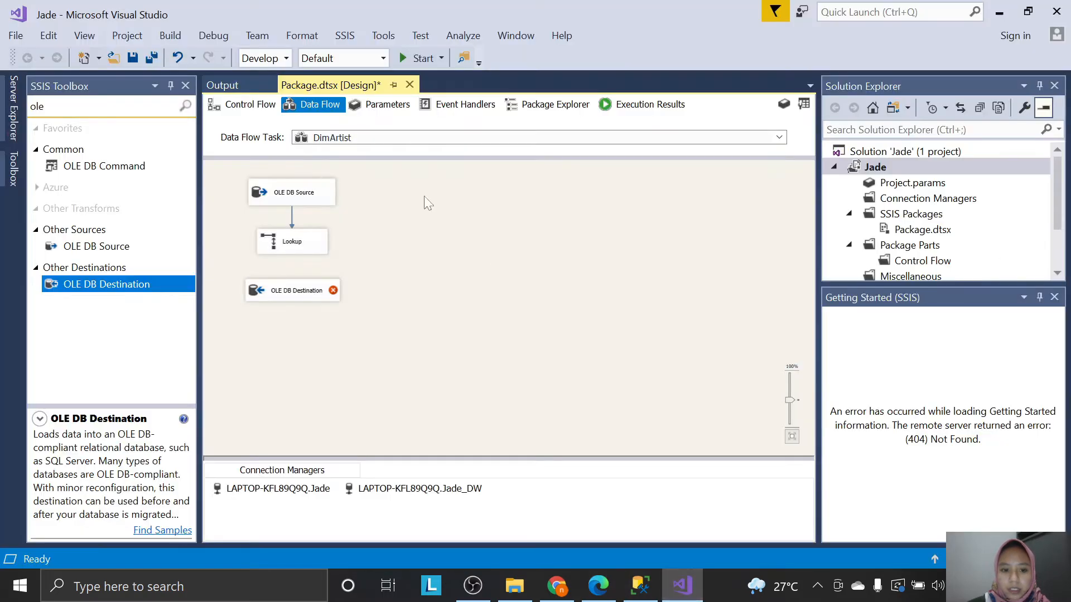
pyautogui.click(326, 240)
pyautogui.moveTo(298, 261); pyautogui.dragTo(296, 290)
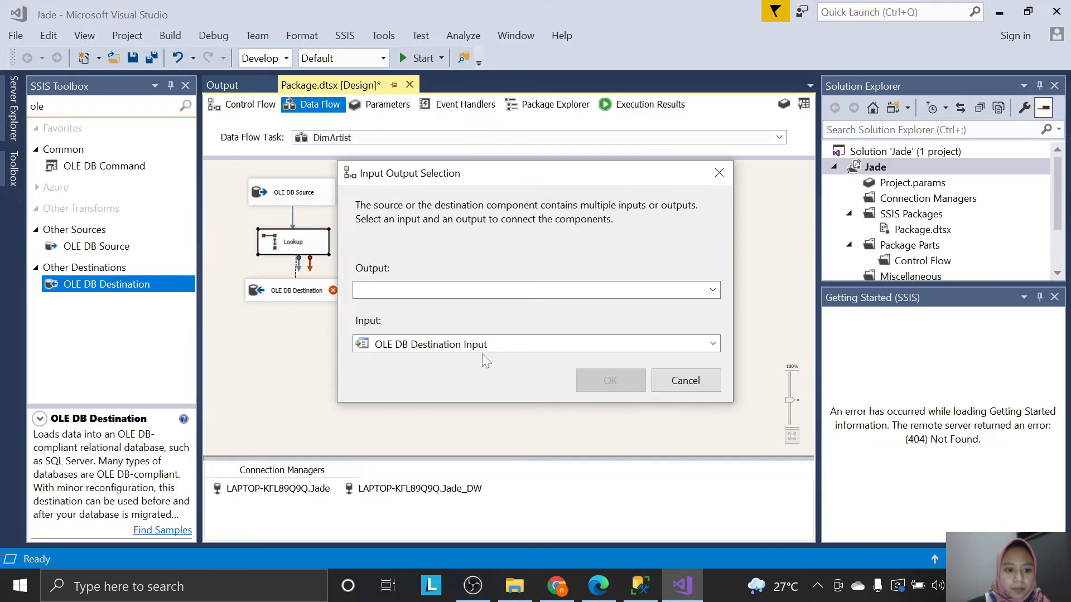
pyautogui.click(655, 288)
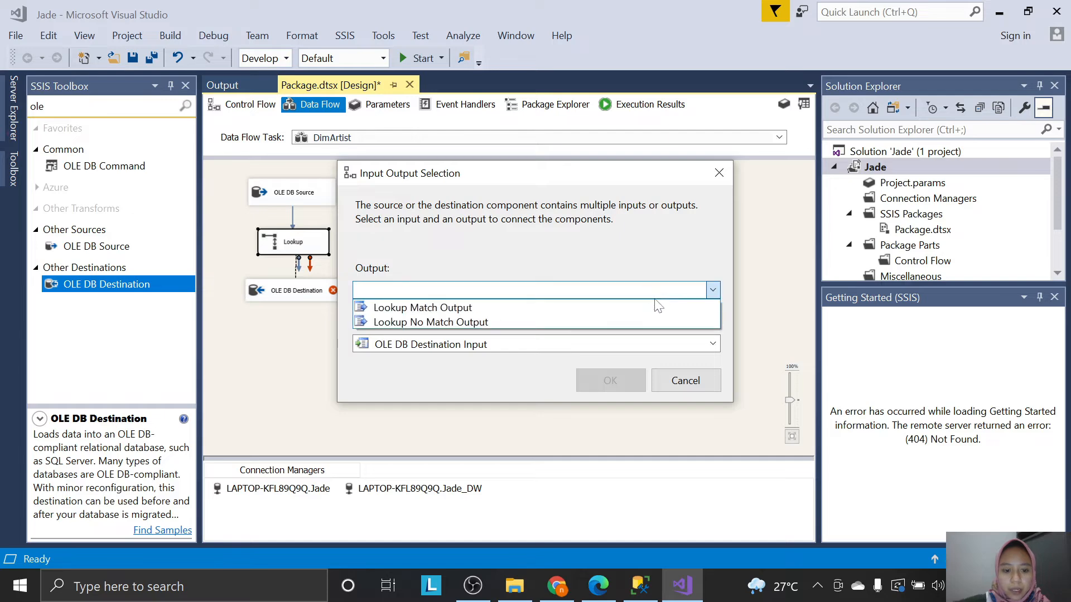
pyautogui.click(598, 585)
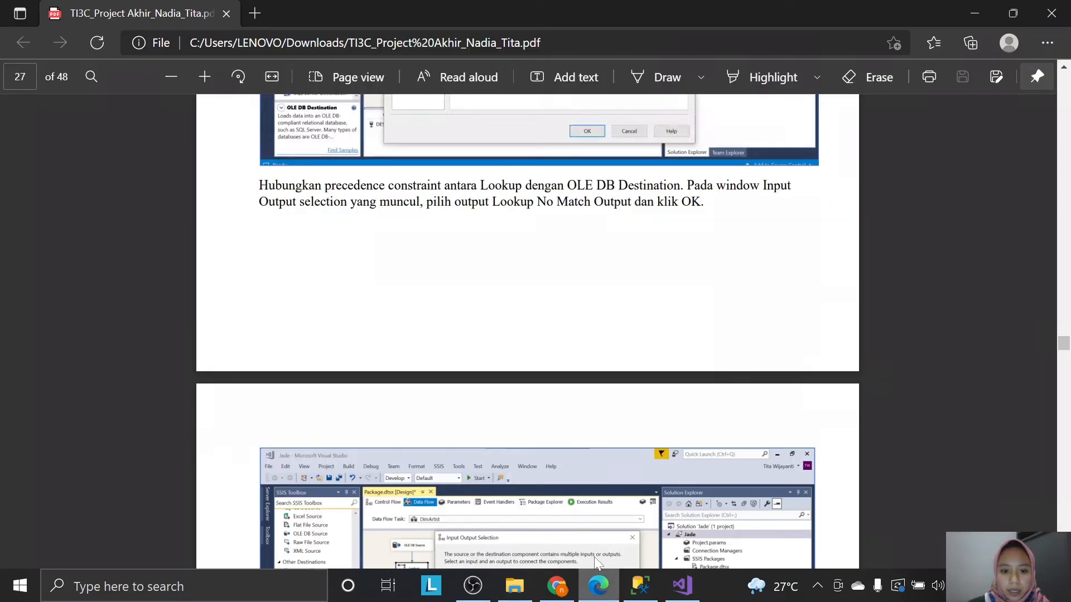
pyautogui.scroll(-1, 634, 410)
pyautogui.scroll(-3, 641, 403)
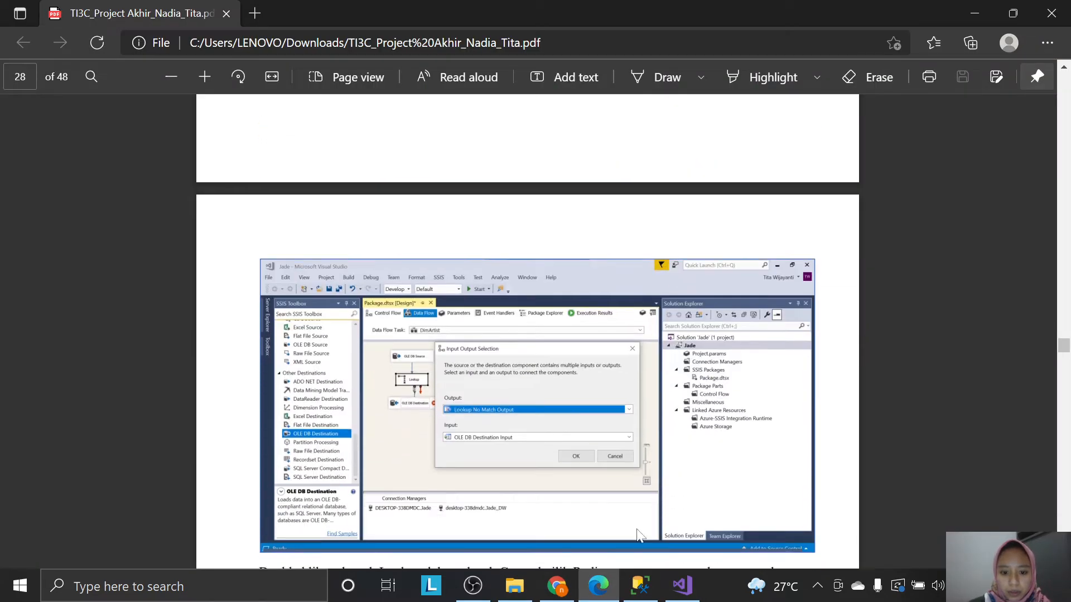
pyautogui.click(682, 585)
pyautogui.click(681, 296)
pyautogui.click(681, 323)
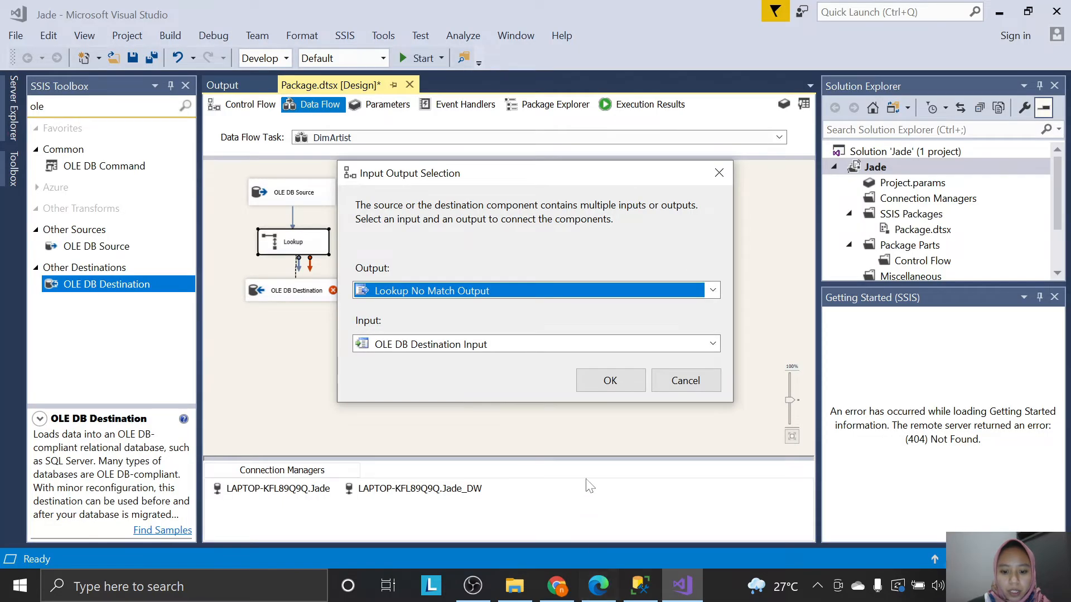
pyautogui.click(610, 379)
# Following the PDF guide, set the Lookup's handling of rows with no matching entries to Redirect rows to no match output.
pyautogui.click(598, 586)
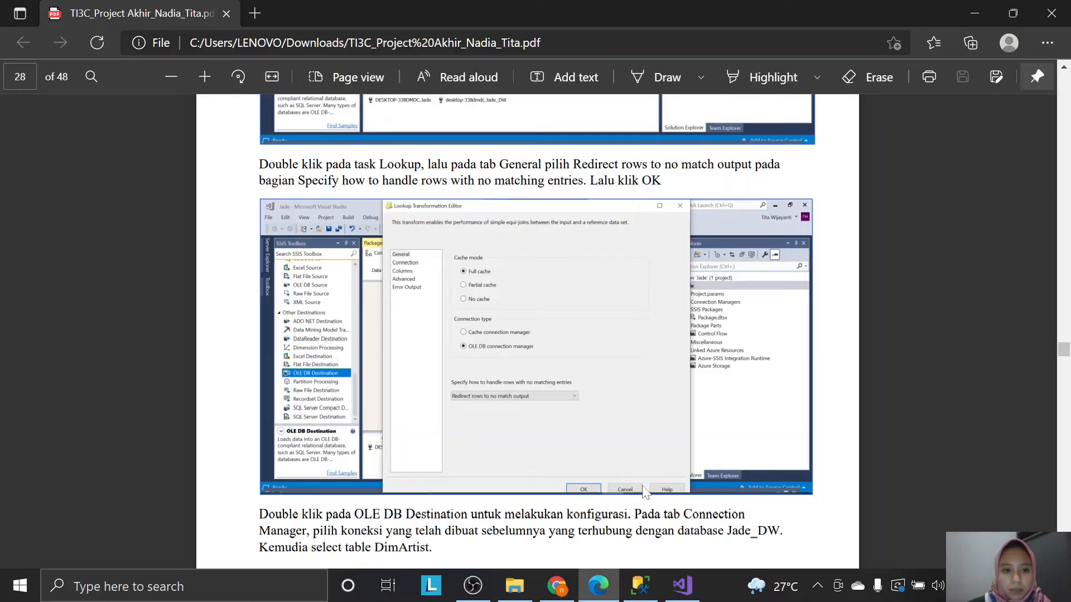
pyautogui.click(687, 575)
pyautogui.doubleClick(301, 244)
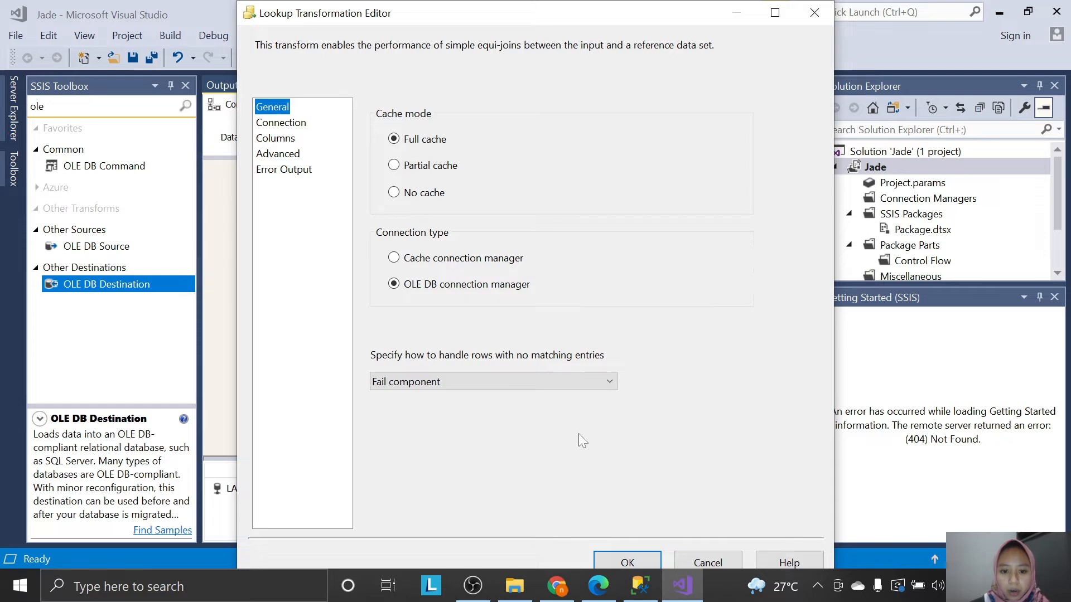
pyautogui.click(598, 586)
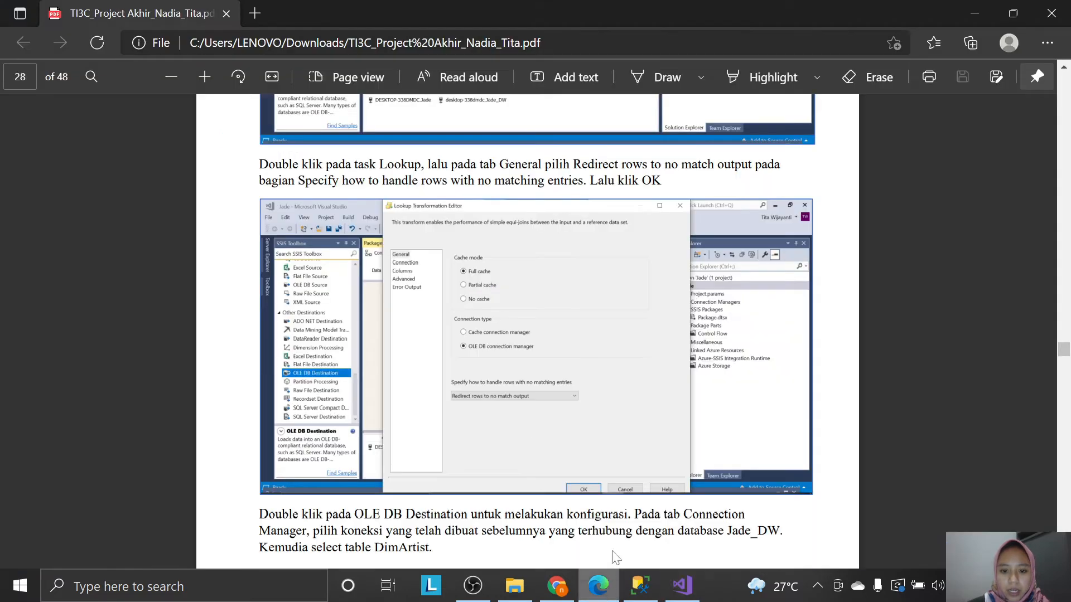
pyautogui.scroll(-1, 554, 425)
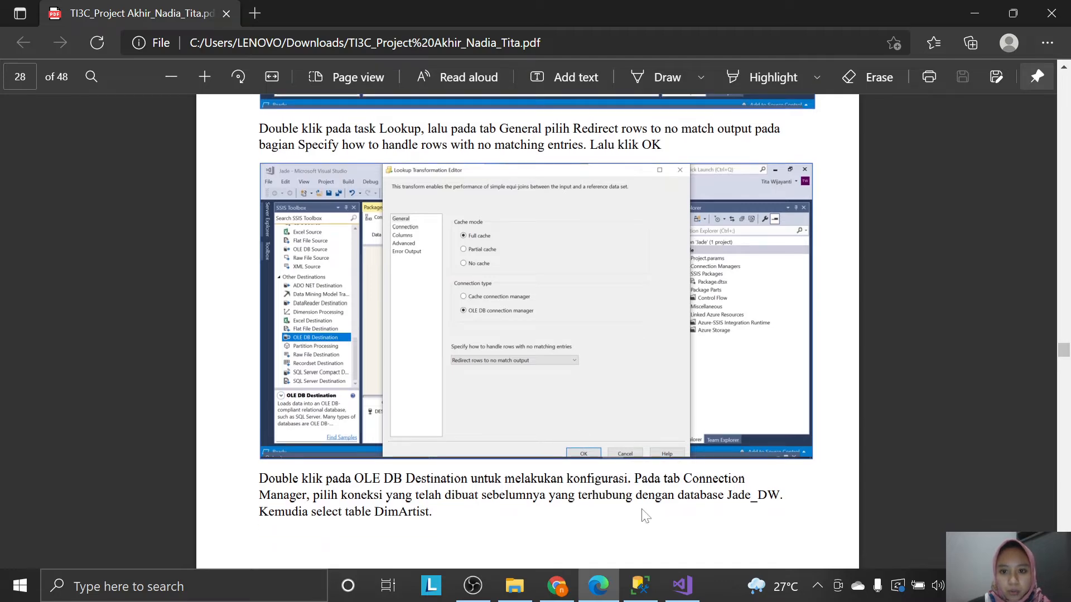
pyautogui.click(681, 585)
pyautogui.click(554, 384)
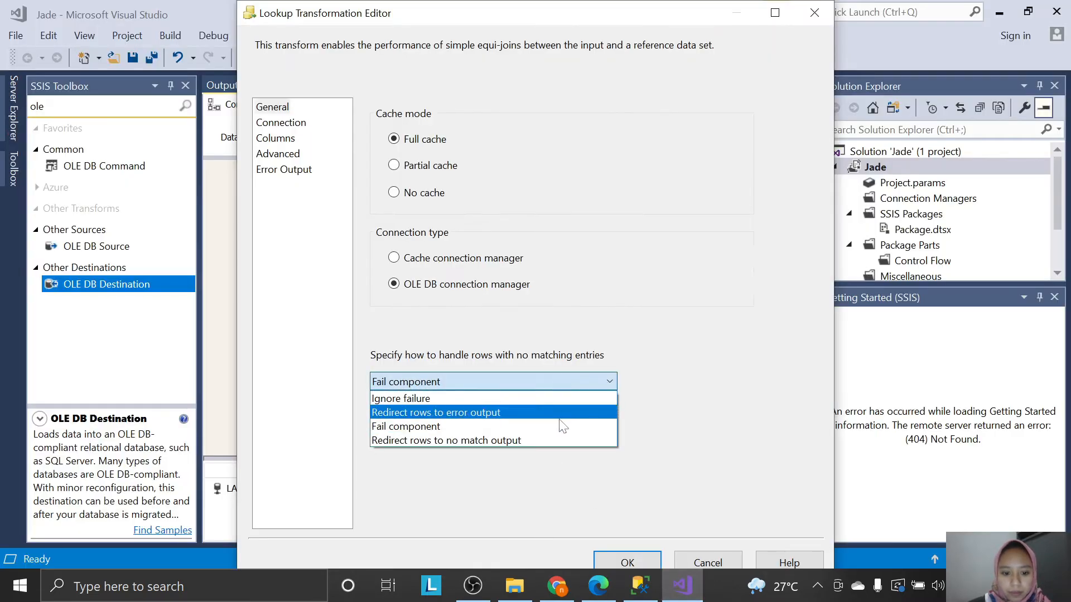
pyautogui.click(598, 586)
pyautogui.scroll(-2, 600, 467)
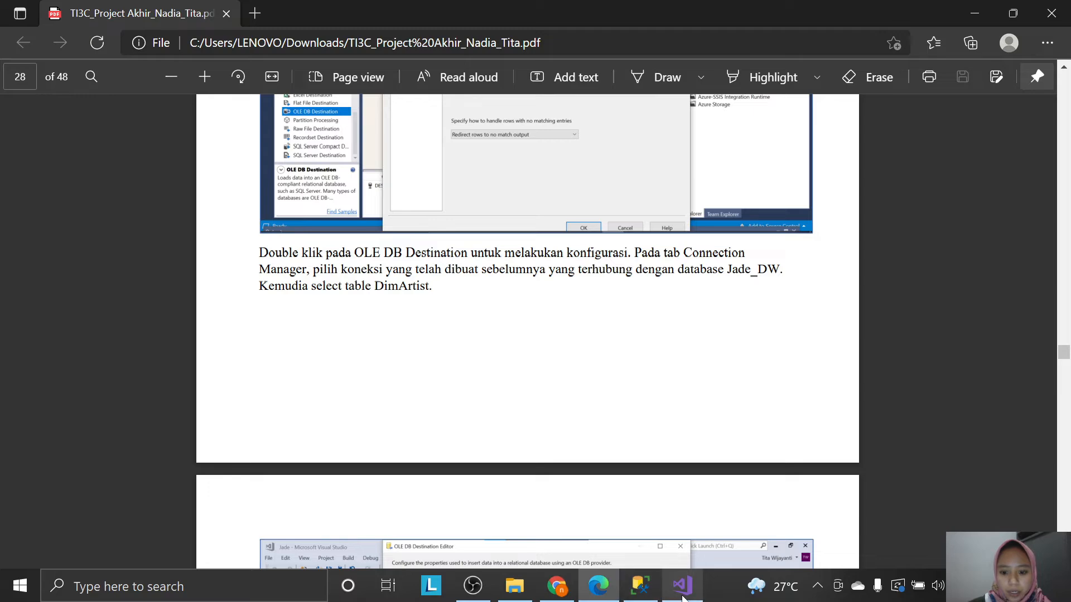
pyautogui.click(681, 585)
pyautogui.click(619, 561)
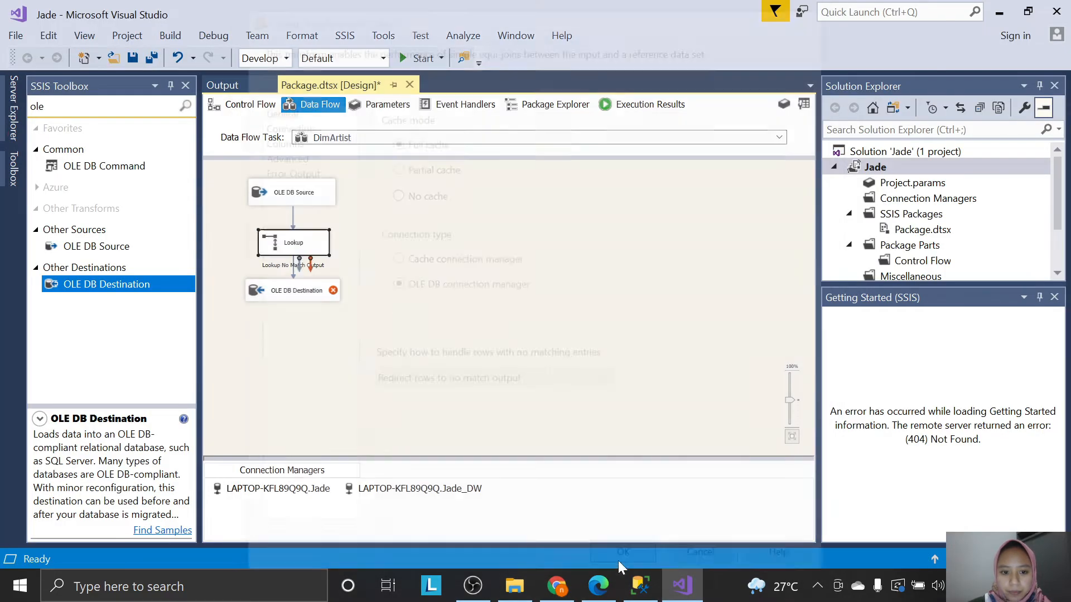
# Open the OLE DB Destination settings and choose the LAPTOP-KFL89Q9Q.Jade_DW connection manager, as the PDF guide instructs.
pyautogui.doubleClick(303, 291)
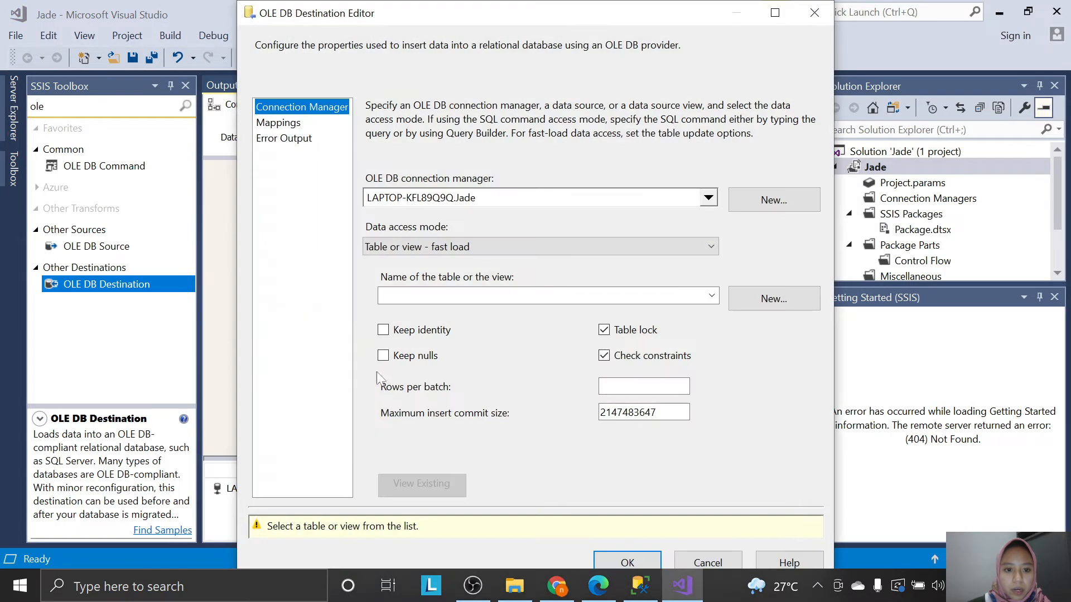
pyautogui.click(598, 586)
pyautogui.scroll(-1, 558, 446)
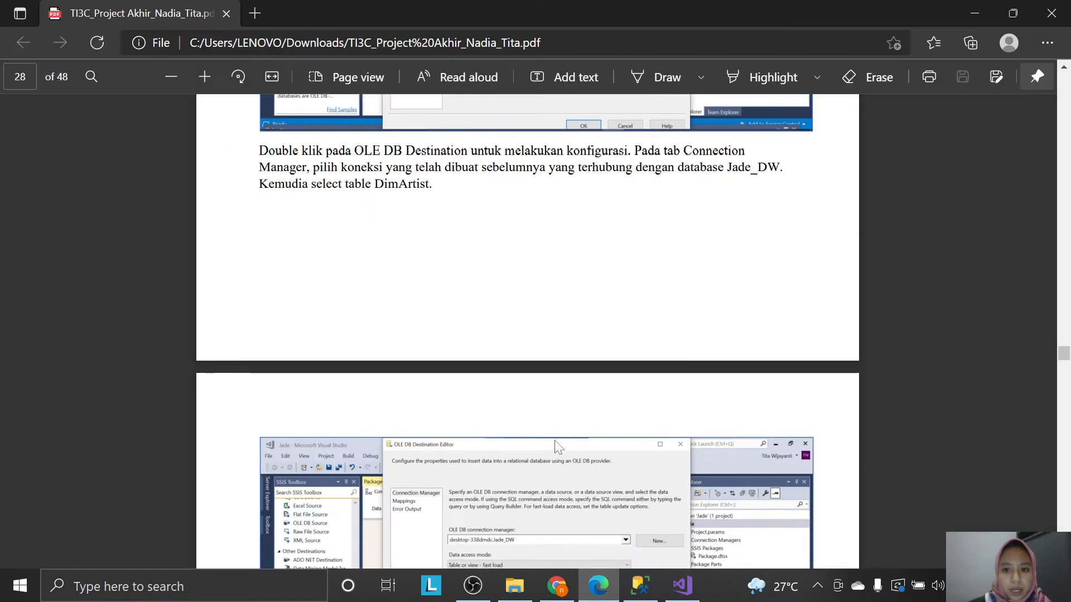
pyautogui.scroll(-1, 575, 427)
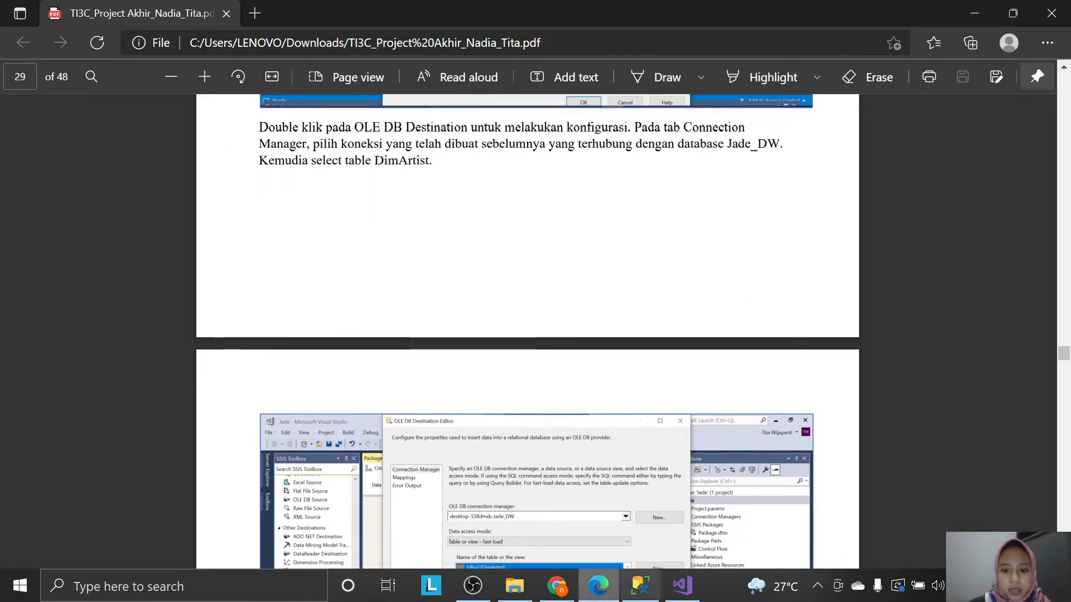
pyautogui.click(692, 594)
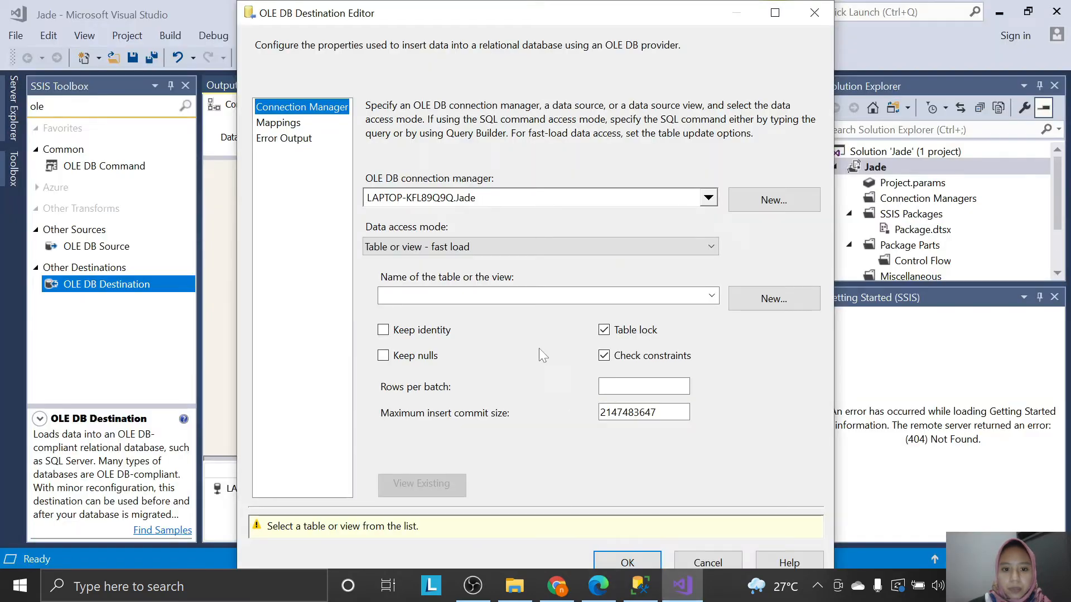
pyautogui.click(563, 204)
pyautogui.click(524, 246)
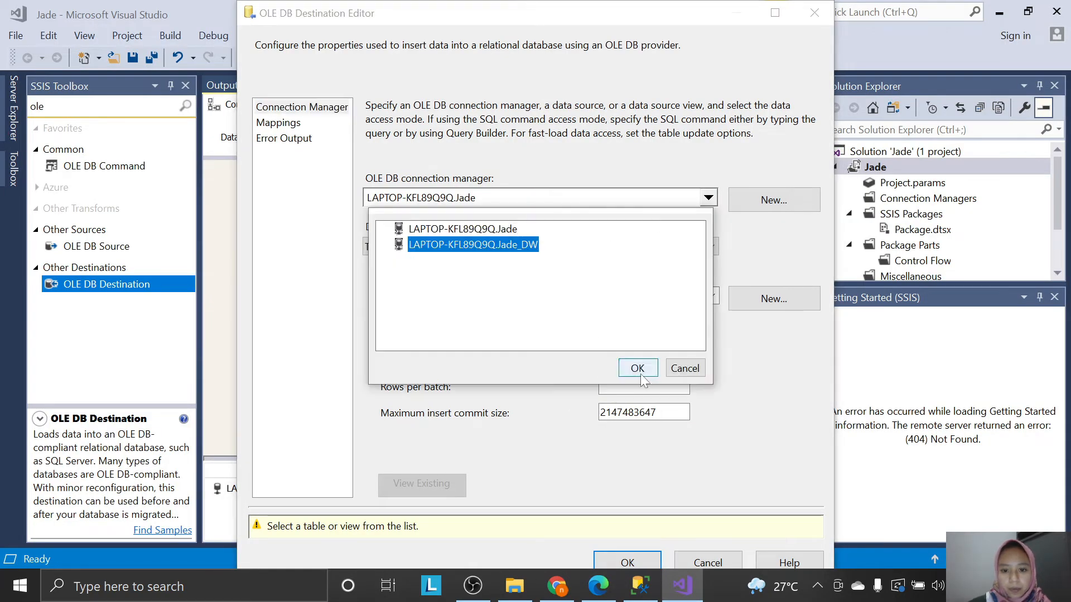
# Check the guide's destination table and set the OLE DB Destination's table to [dbo].[DimArtist].
pyautogui.hotkey('alt', 'Tab')
pyautogui.scroll(-4, 645, 351)
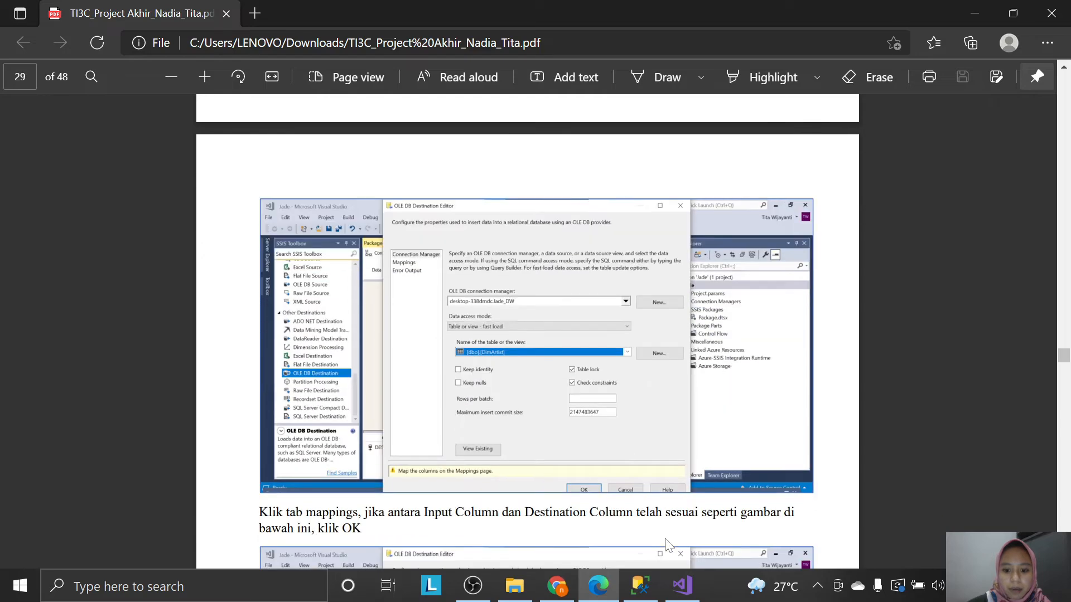
pyautogui.hotkey('alt', 'Tab')
pyautogui.click(540, 299)
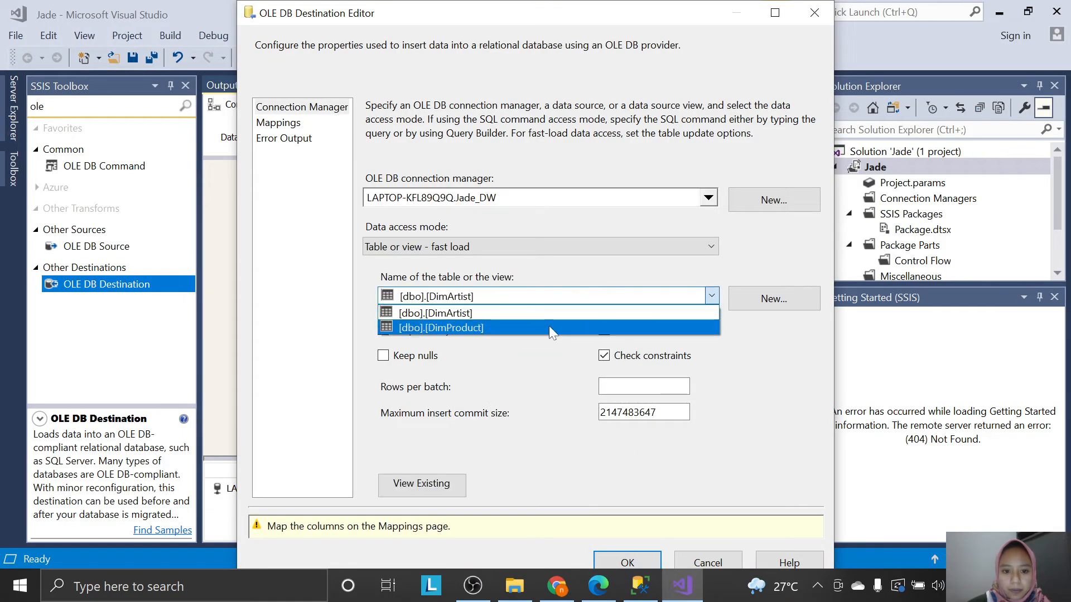
pyautogui.click(548, 327)
# Read the guide's mapping instructions and open the OLE DB Destination's column mappings for comparison.
pyautogui.hotkey('alt', 'Tab')
pyautogui.scroll(-1, 580, 443)
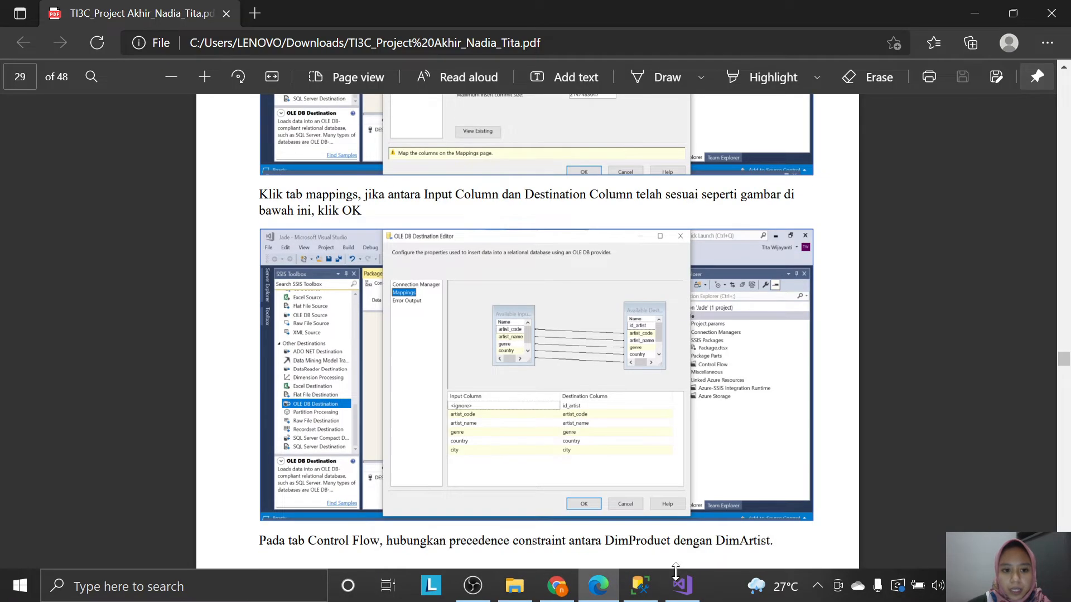
pyautogui.click(682, 585)
pyautogui.click(288, 124)
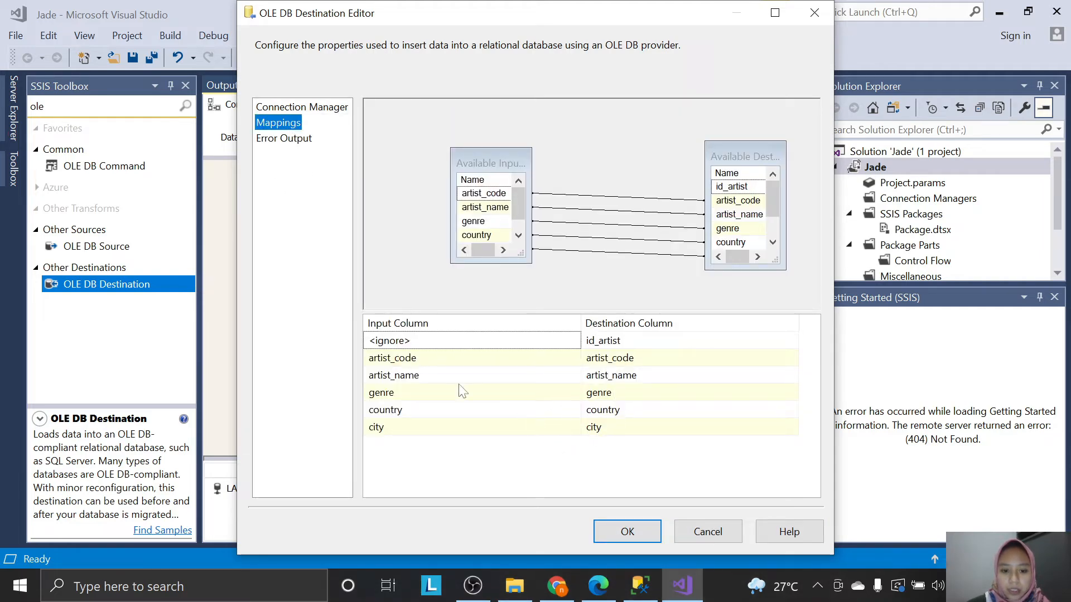
# Compare the OLE DB Destination's column mappings with the PDF guide and accept the destination settings.
pyautogui.click(609, 574)
pyautogui.scroll(-5, 519, 404)
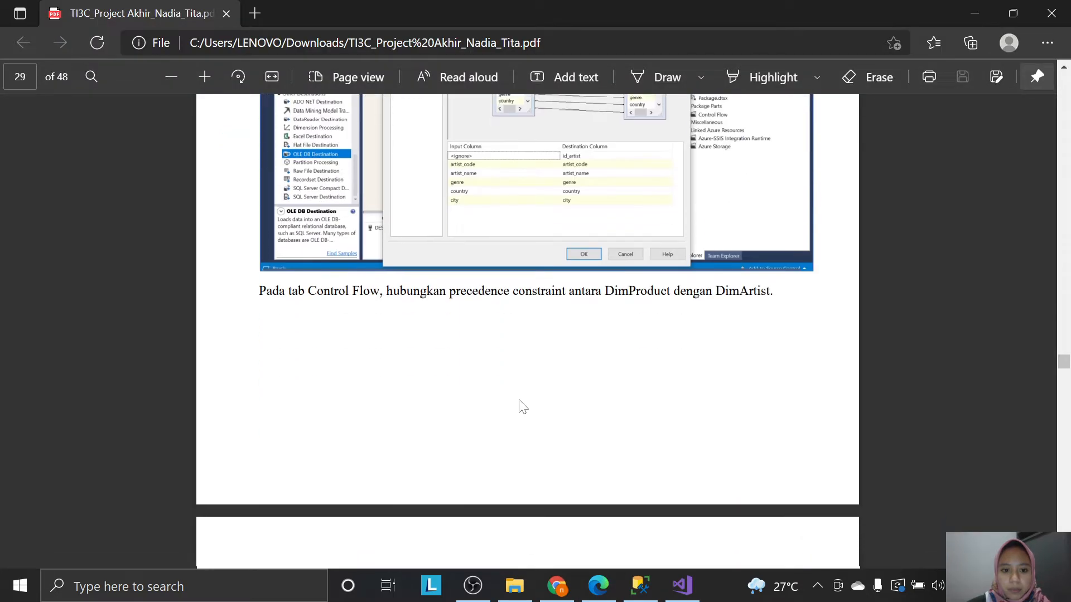
pyautogui.click(667, 586)
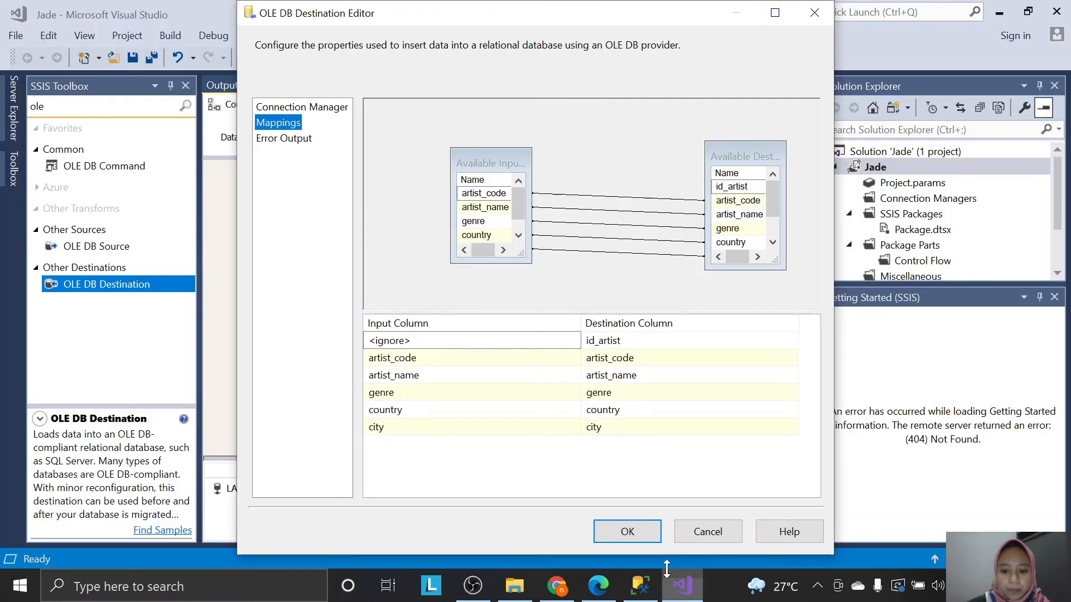
pyautogui.click(632, 531)
# Following the PDF guide, connect DimProduct to DimArtist with a precedence constraint in the package's control flow.
pyautogui.hotkey('alt', 'Tab')
pyautogui.scroll(-2, 563, 436)
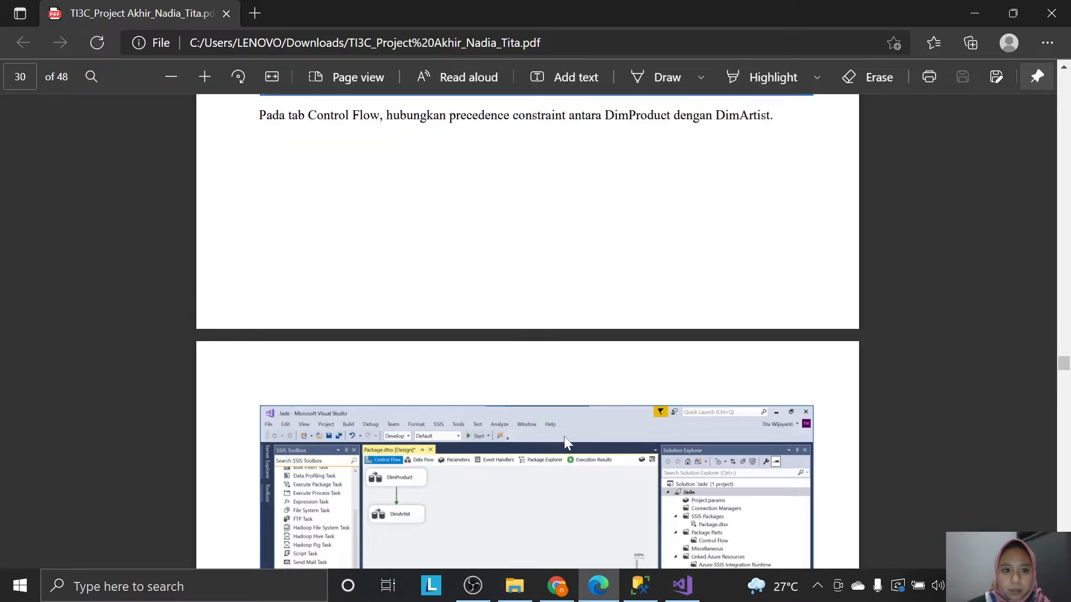
pyautogui.click(682, 585)
pyautogui.click(250, 109)
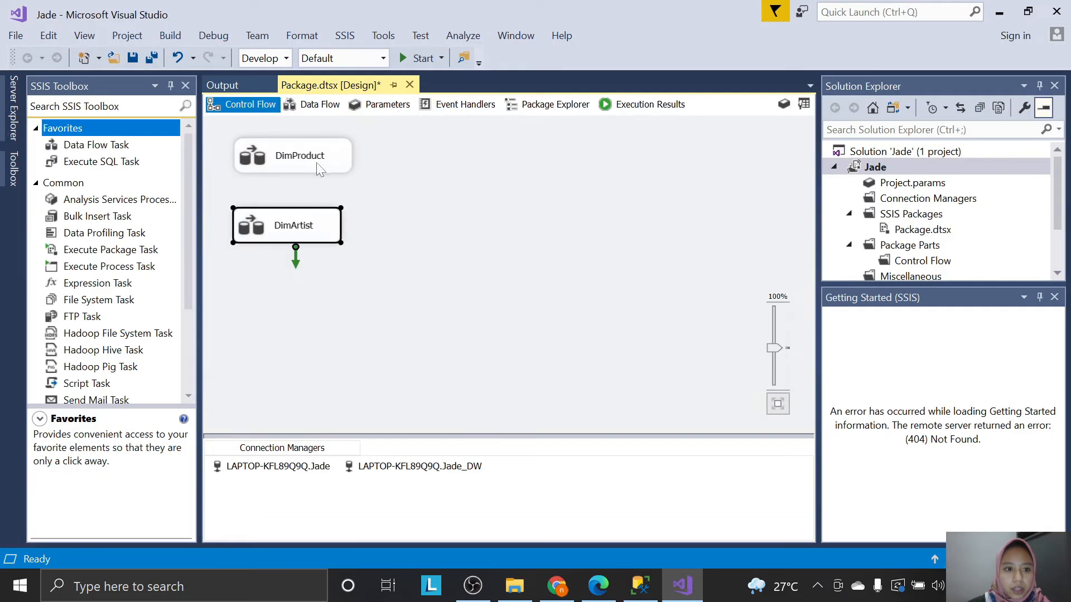
pyautogui.click(396, 179)
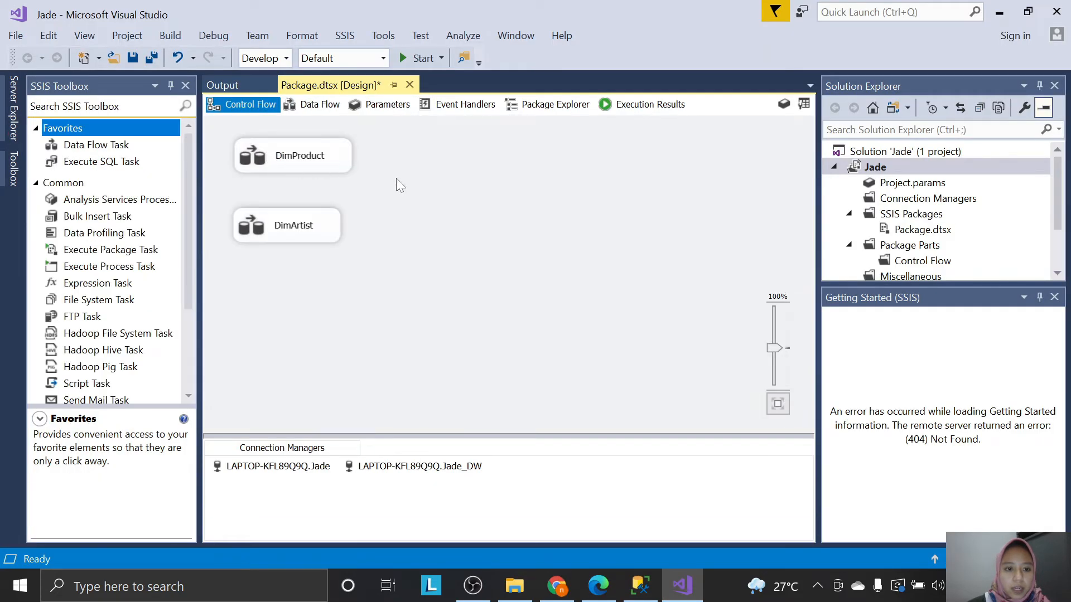
pyautogui.click(283, 163)
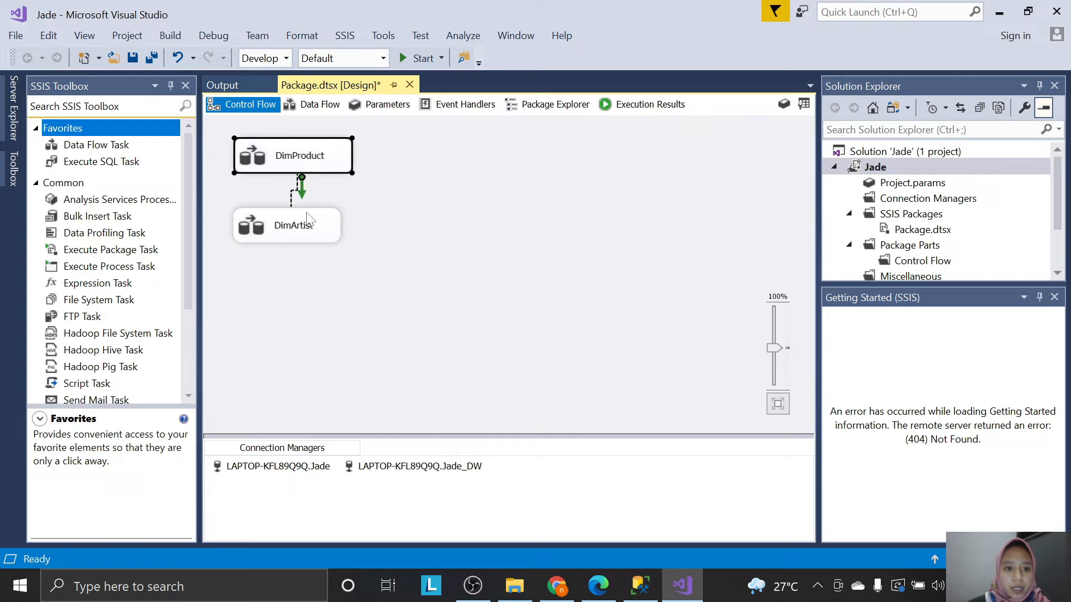
pyautogui.moveTo(294, 227); pyautogui.dragTo(295, 228)
pyautogui.click(393, 242)
# Check the PDF guide's run instructions and start executing the package in Visual Studio.
pyautogui.click(598, 585)
pyautogui.scroll(-2, 577, 382)
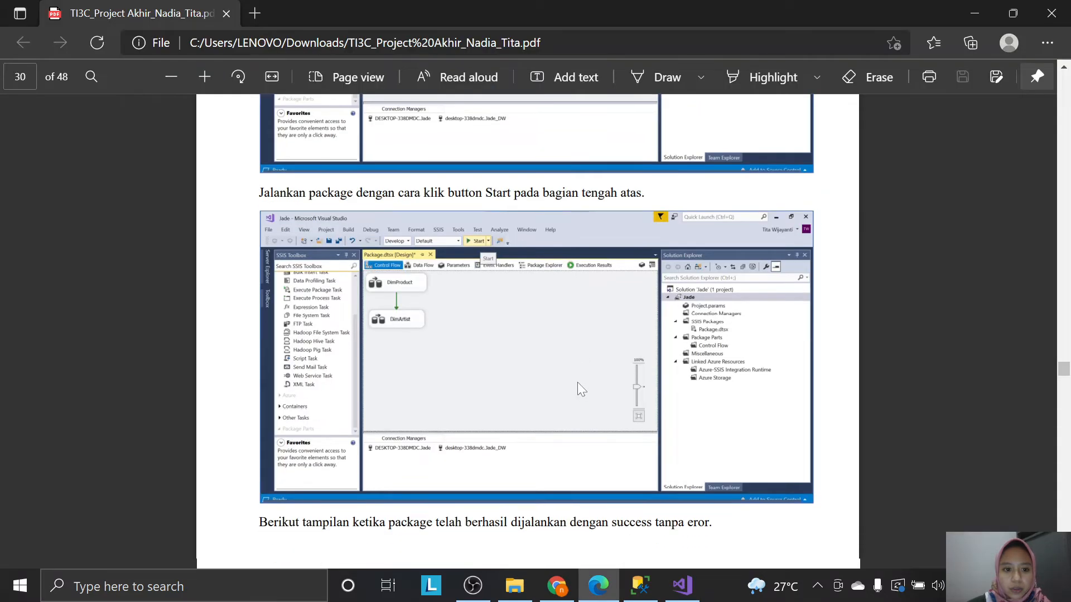
pyautogui.scroll(-1, 577, 383)
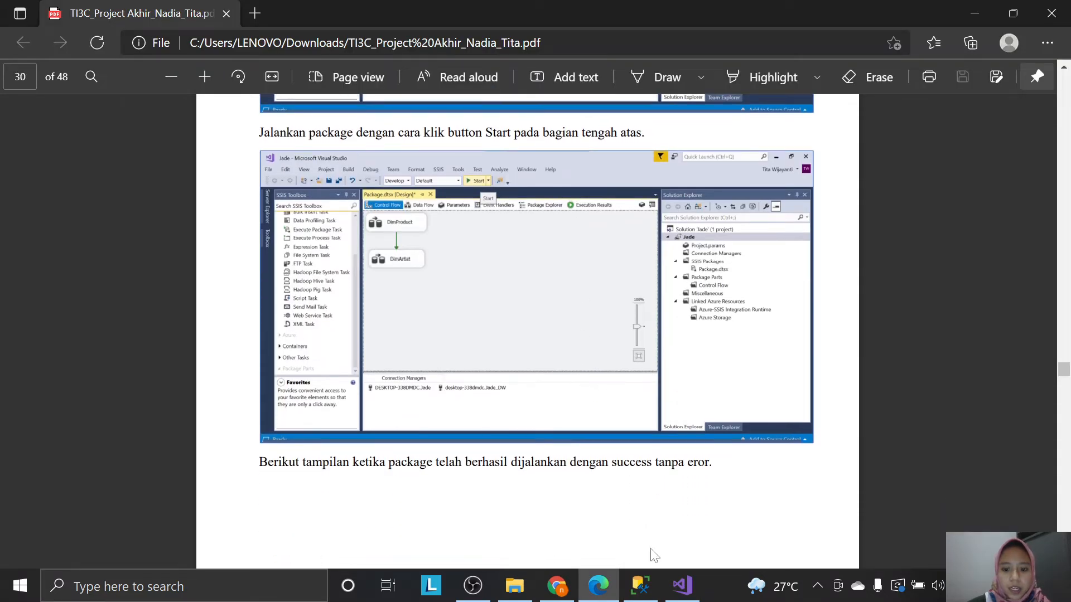
pyautogui.click(681, 586)
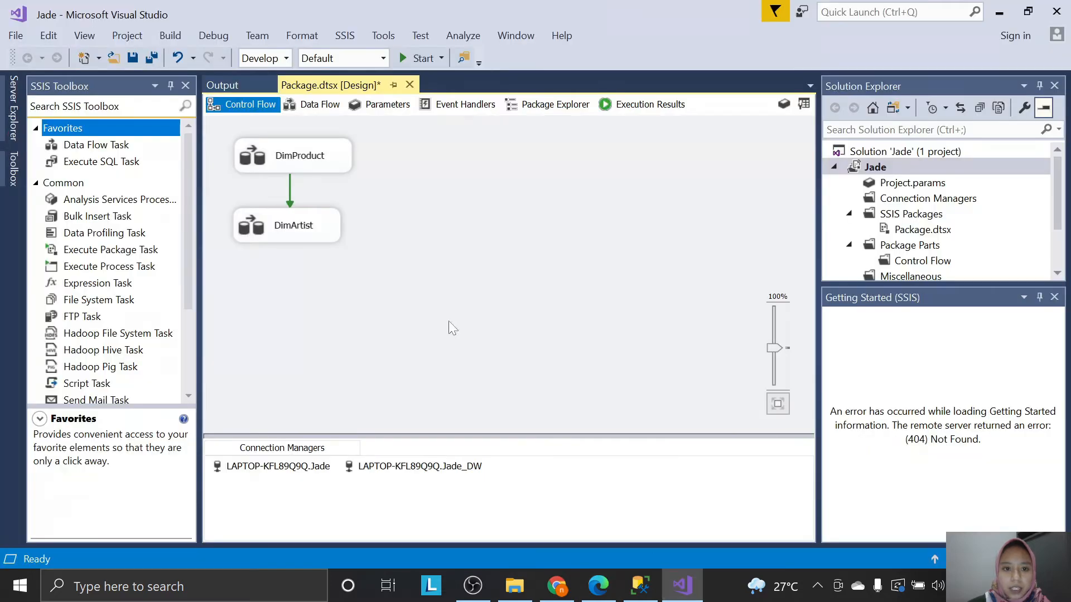
pyautogui.click(424, 62)
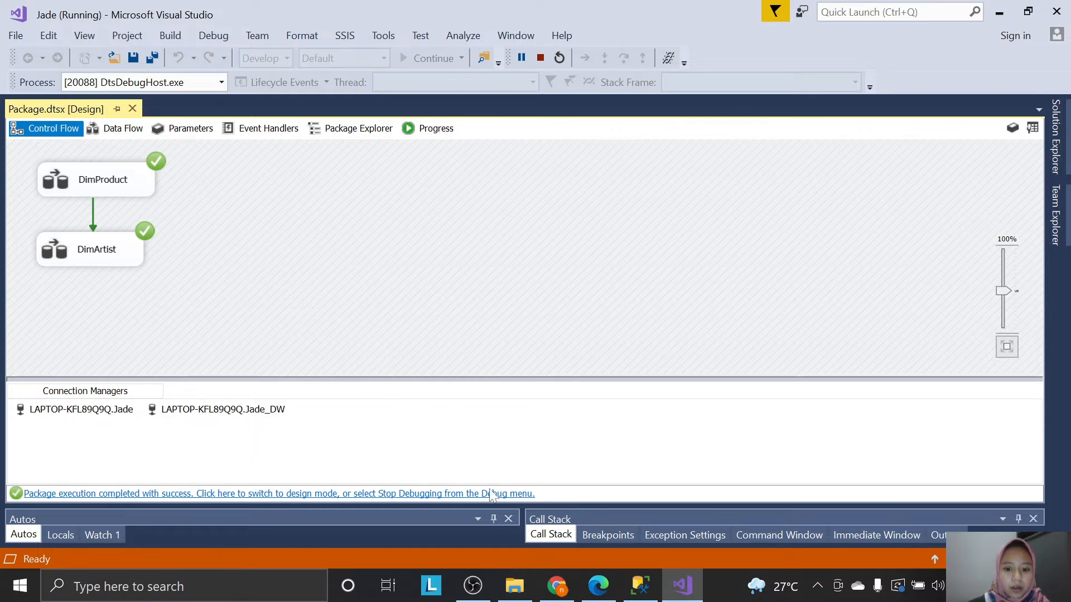
# In SQL Server Management Studio, refresh the databases and expand Jade_DW's tables to check for dbo.DimArtist, as the guide instructs.
pyautogui.hotkey('alt', 'Tab')
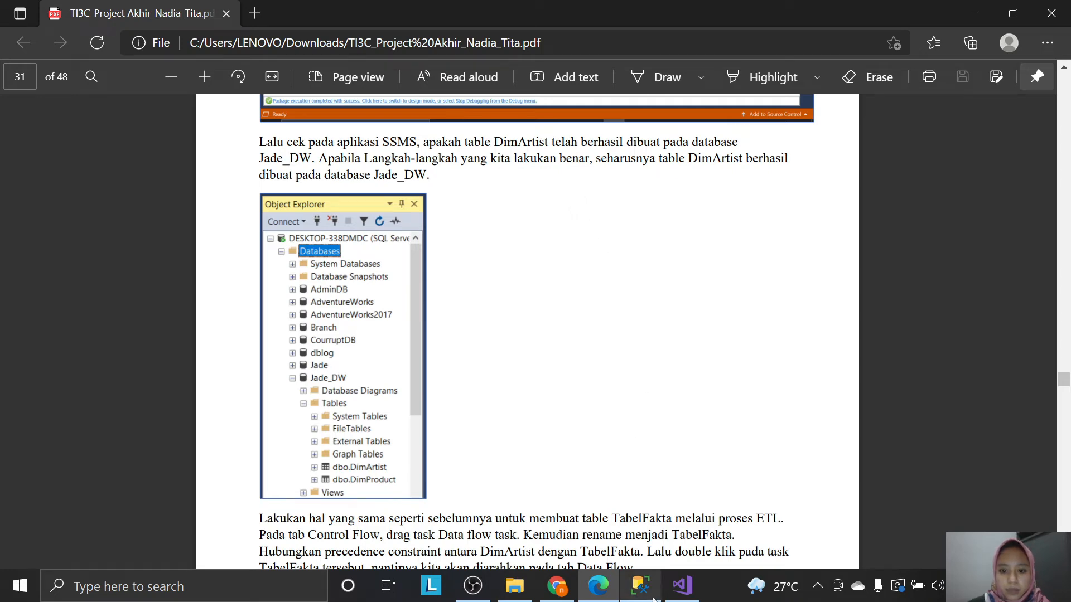
pyautogui.click(651, 599)
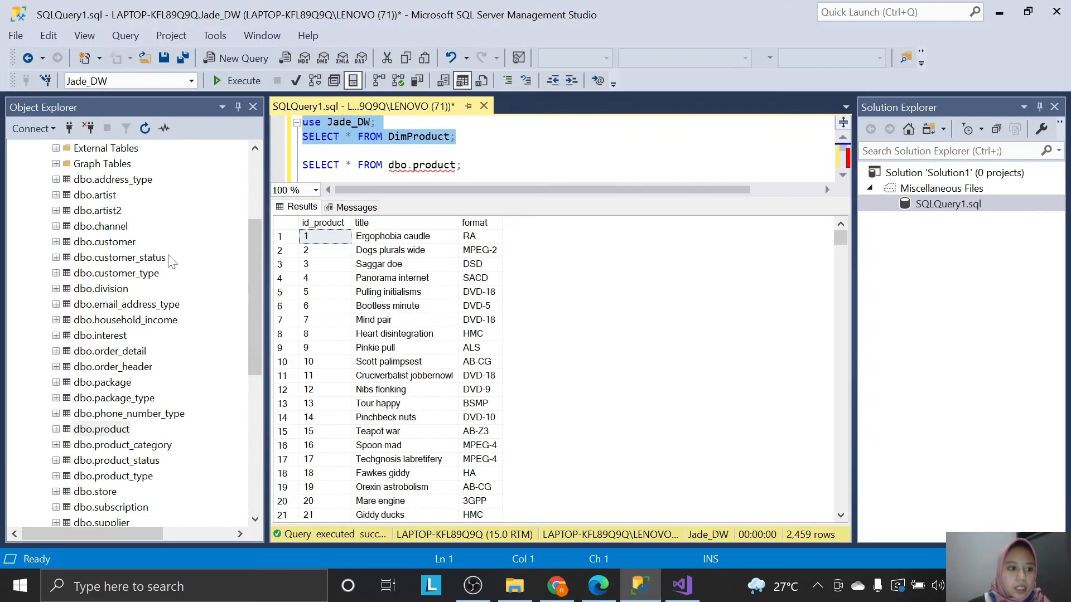
pyautogui.click(34, 226)
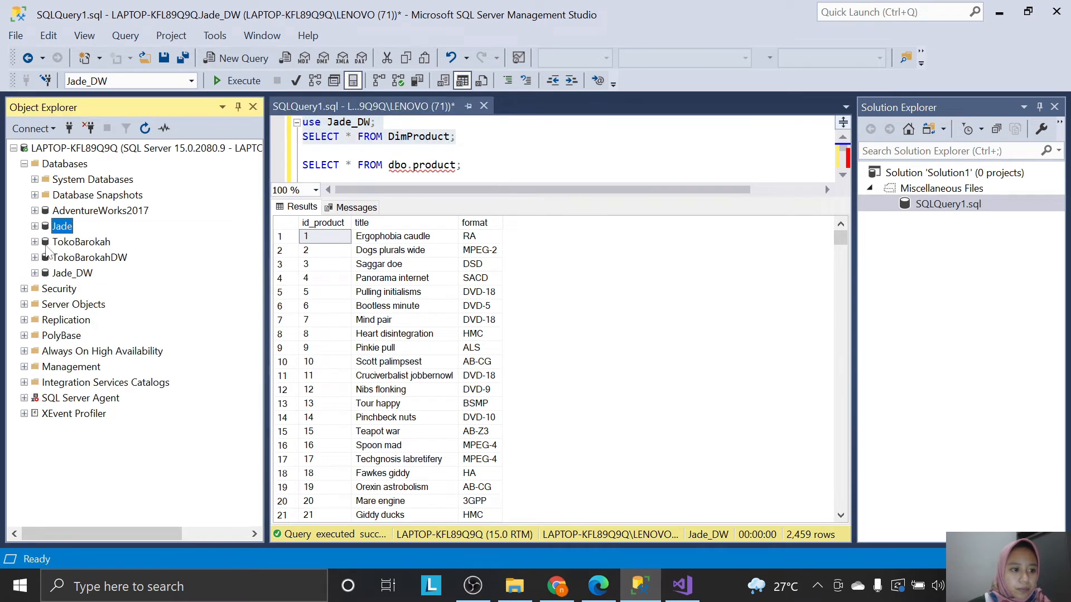
pyautogui.click(78, 162)
pyautogui.rightClick(78, 162)
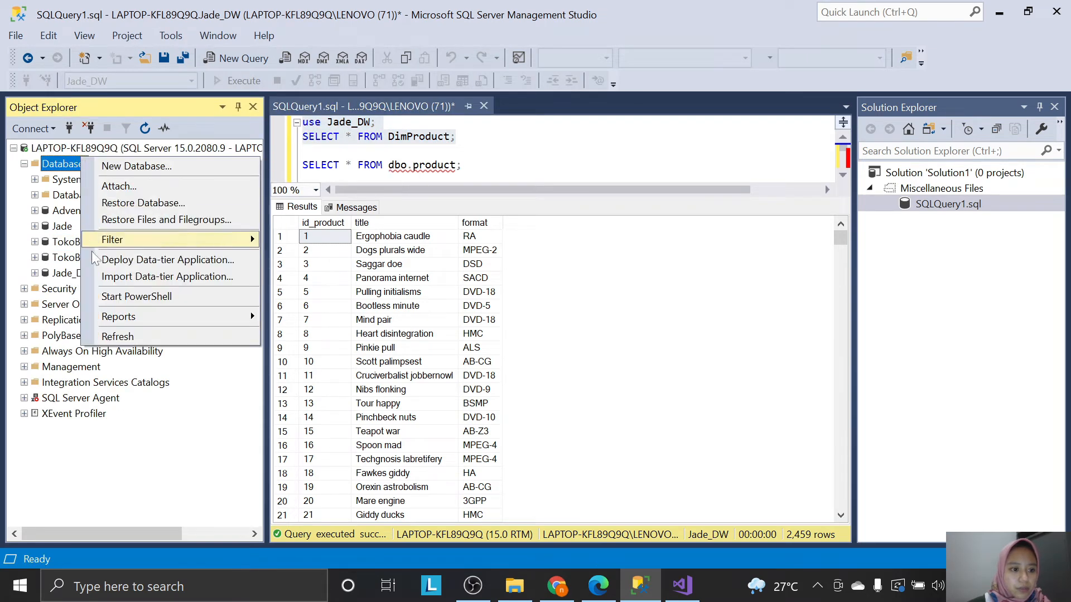
pyautogui.click(126, 339)
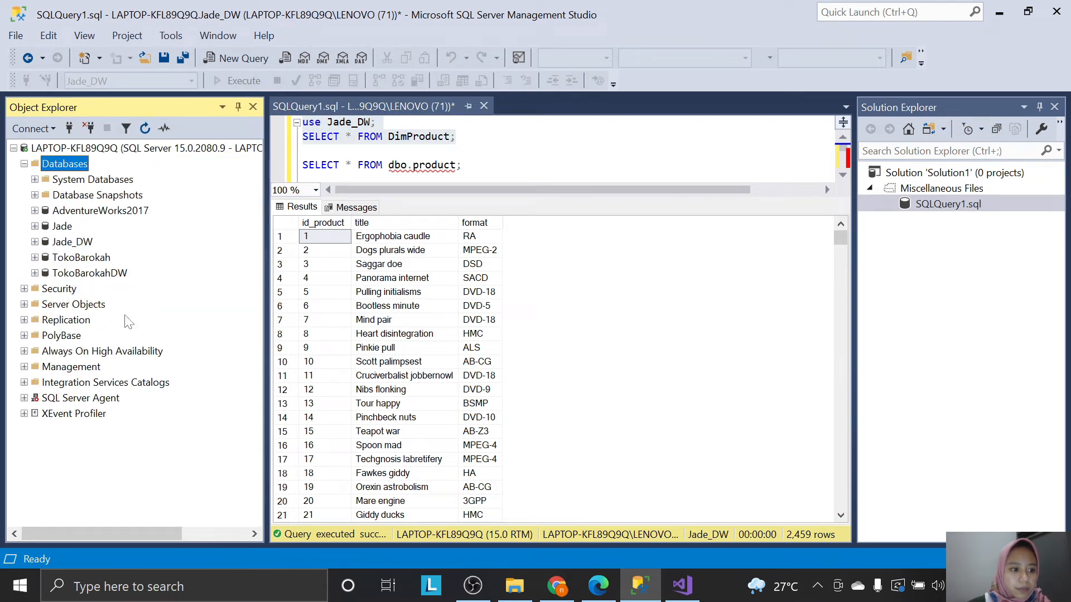
pyautogui.click(34, 242)
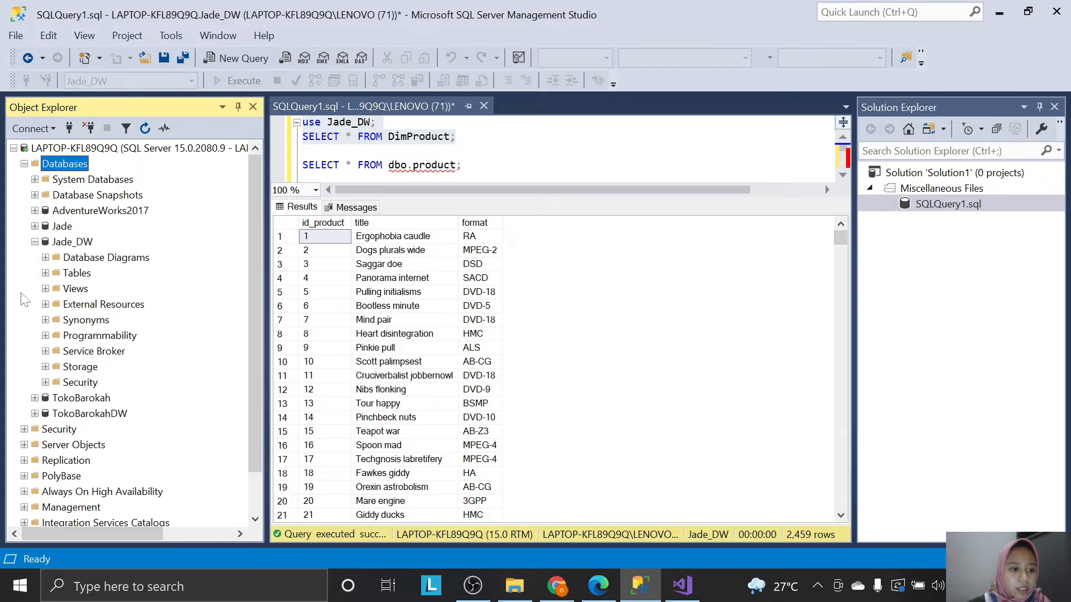
pyautogui.click(45, 274)
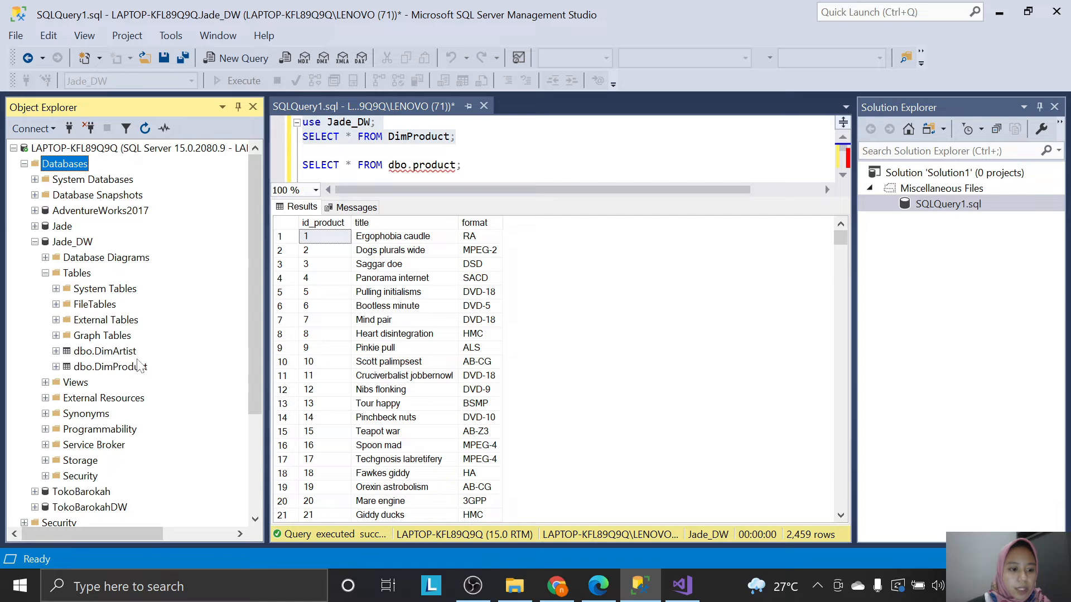
# Read the PDF guide's TabelFakta instructions and stop debugging the package in Visual Studio.
pyautogui.click(598, 585)
pyautogui.scroll(-1, 563, 410)
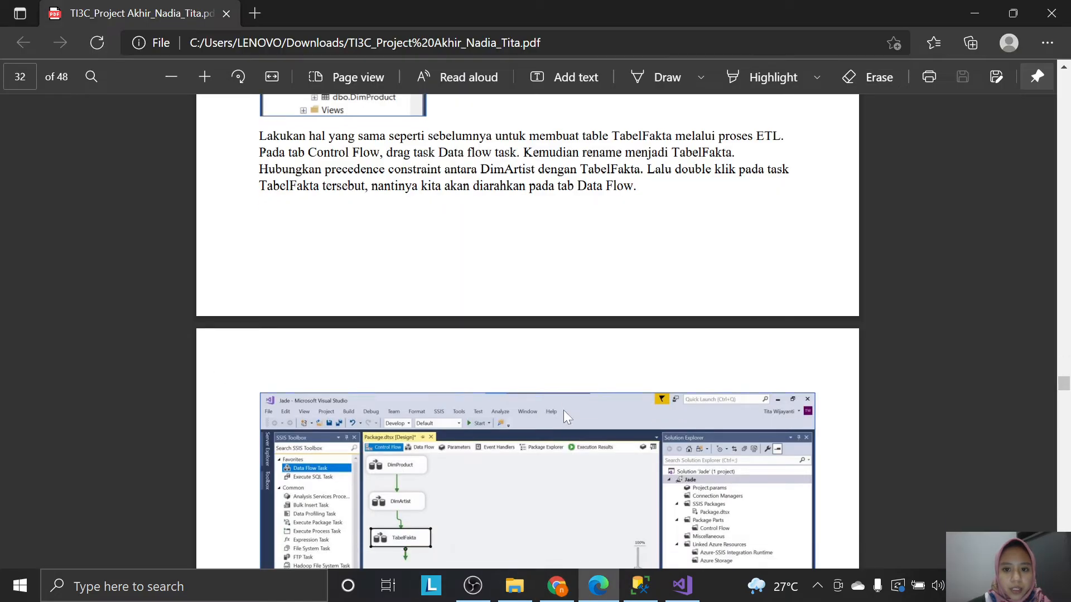
pyautogui.scroll(1, 591, 460)
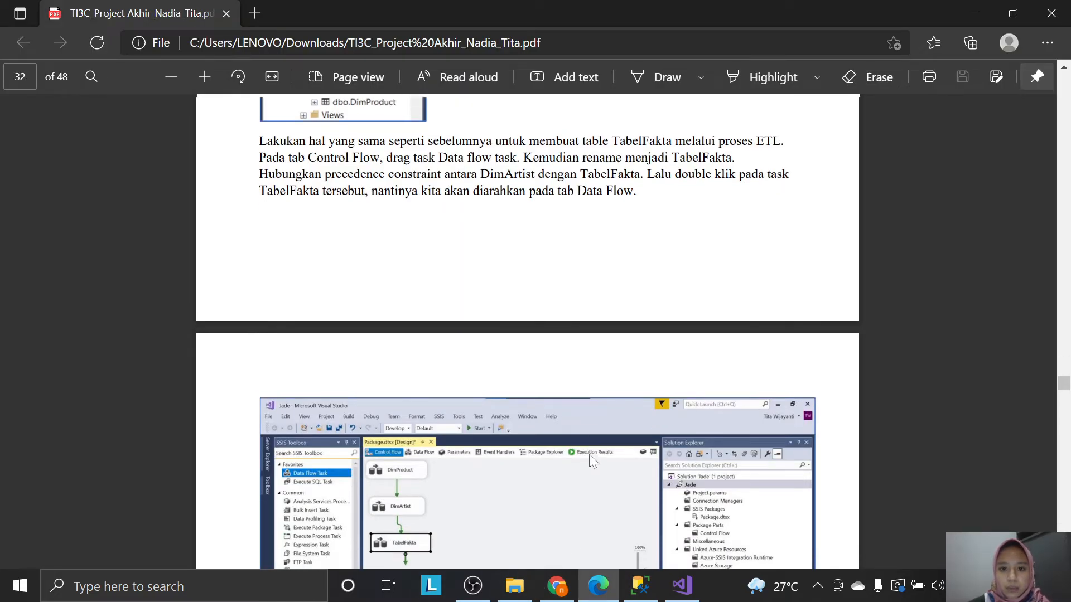
pyautogui.scroll(1, 592, 463)
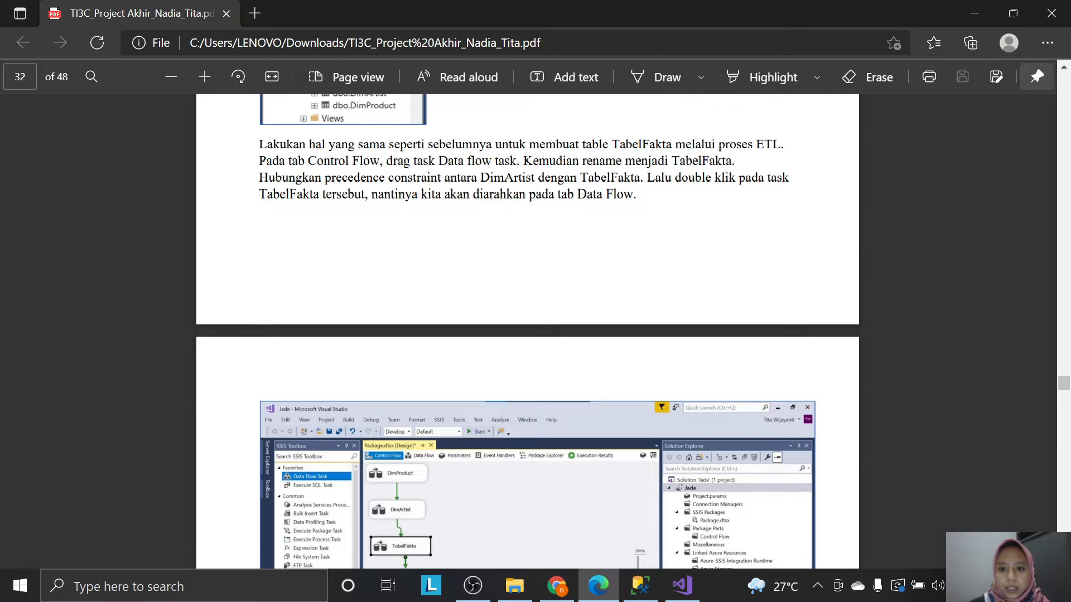
pyautogui.click(688, 595)
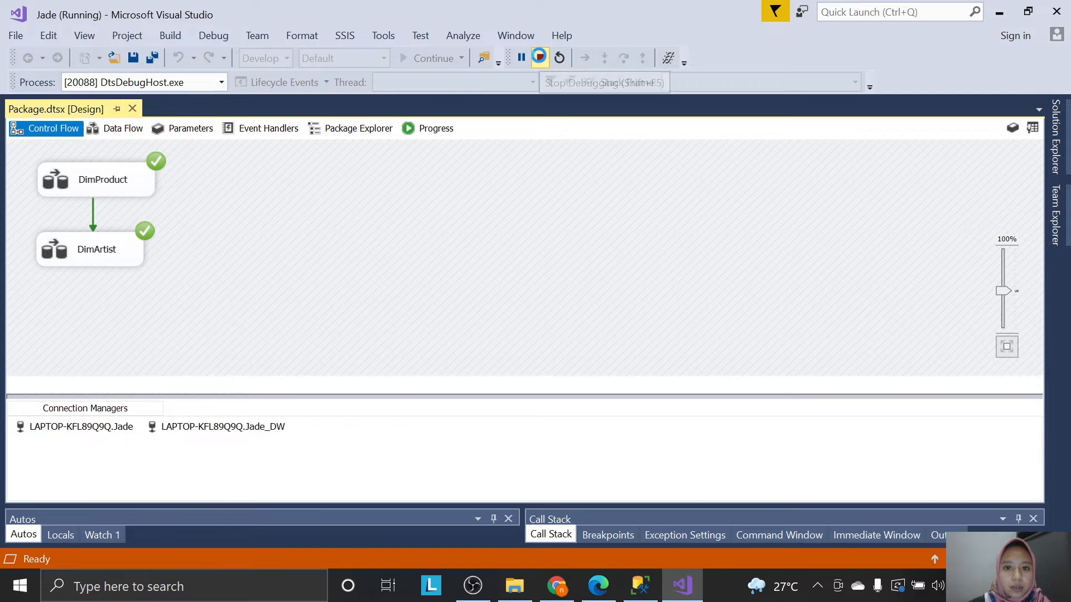
pyautogui.click(539, 57)
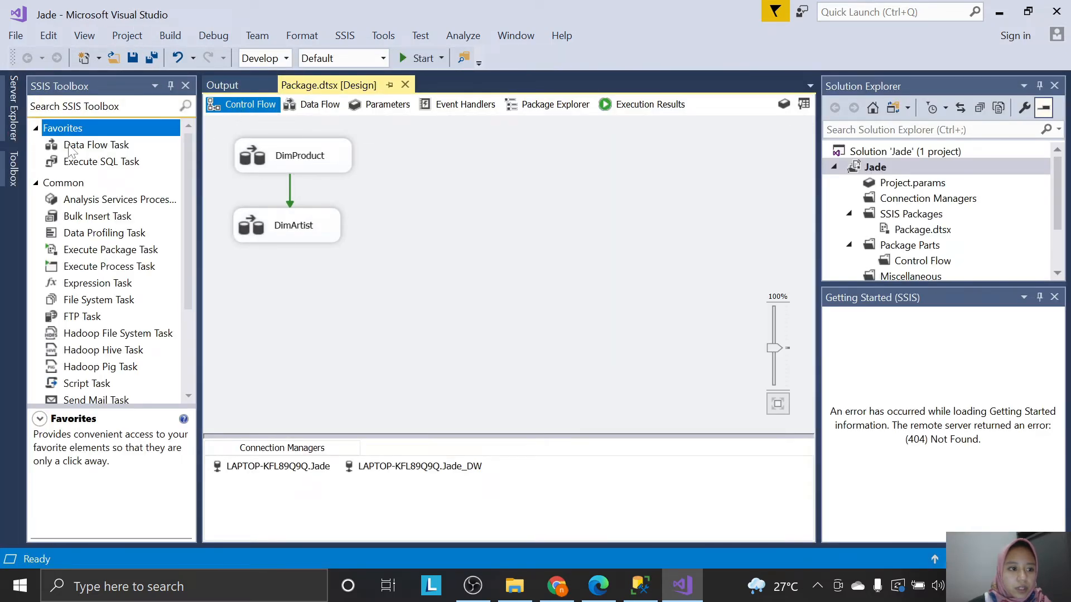
# Add a Data Flow Task below DimArtist in the control flow and name it TabelFakta.
pyautogui.moveTo(77, 148); pyautogui.dragTo(288, 294)
pyautogui.rightClick(314, 292)
pyautogui.click(350, 274)
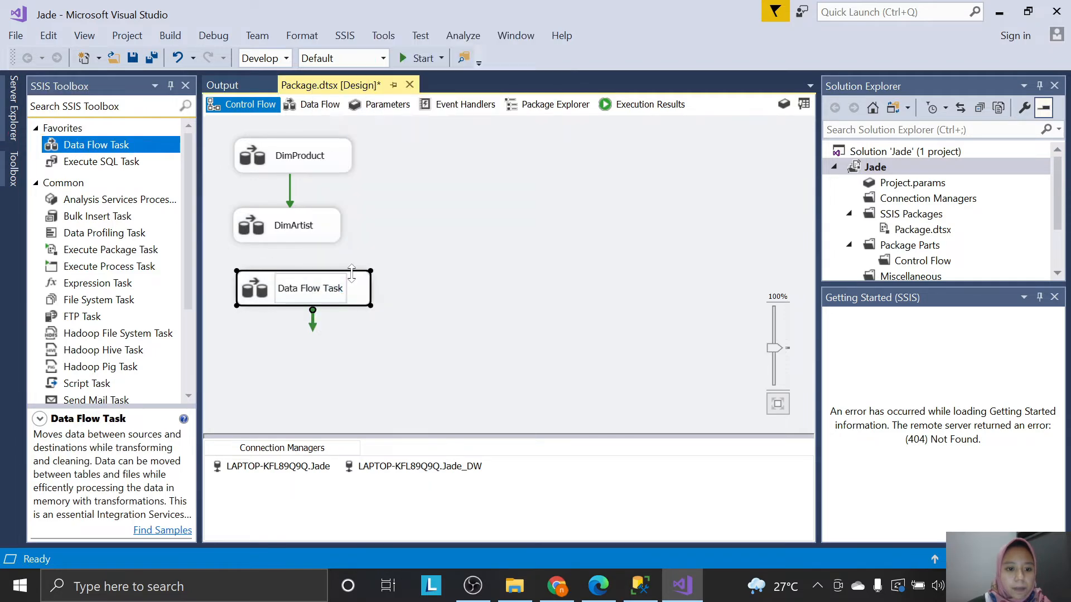
pyautogui.write('Tab')
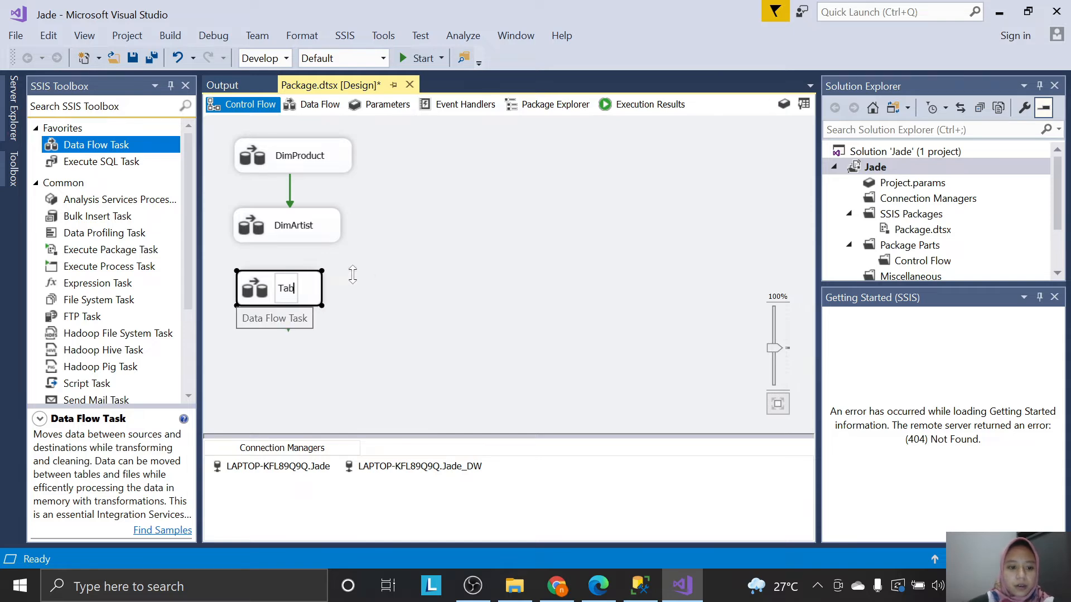
pyautogui.write('elFakta')
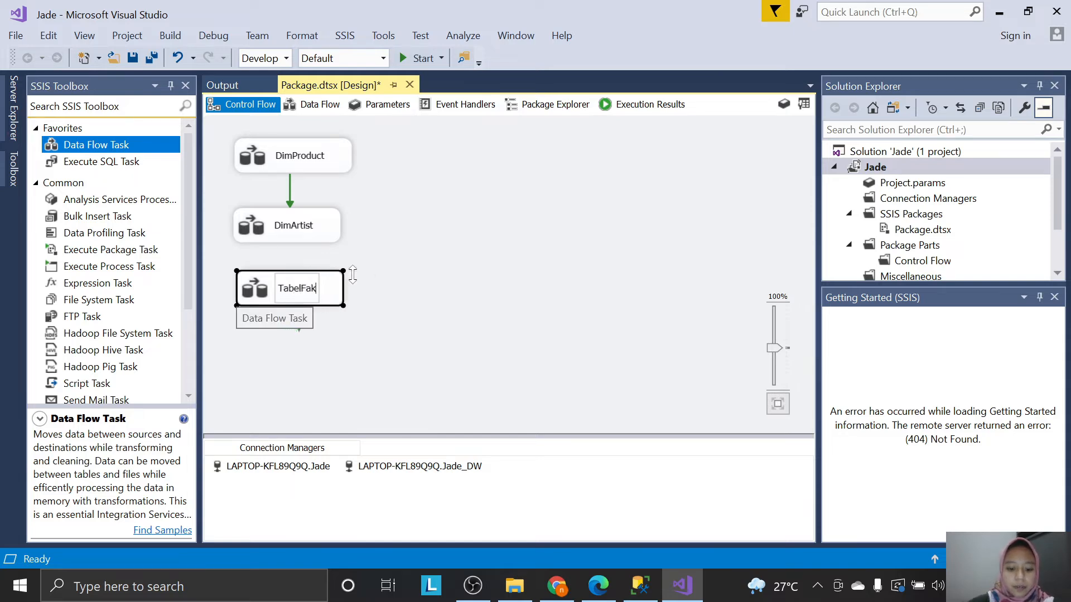
# Check the PDF guide and connect DimArtist to TabelFakta with a precedence constraint.
pyautogui.hotkey('alt', 'Tab')
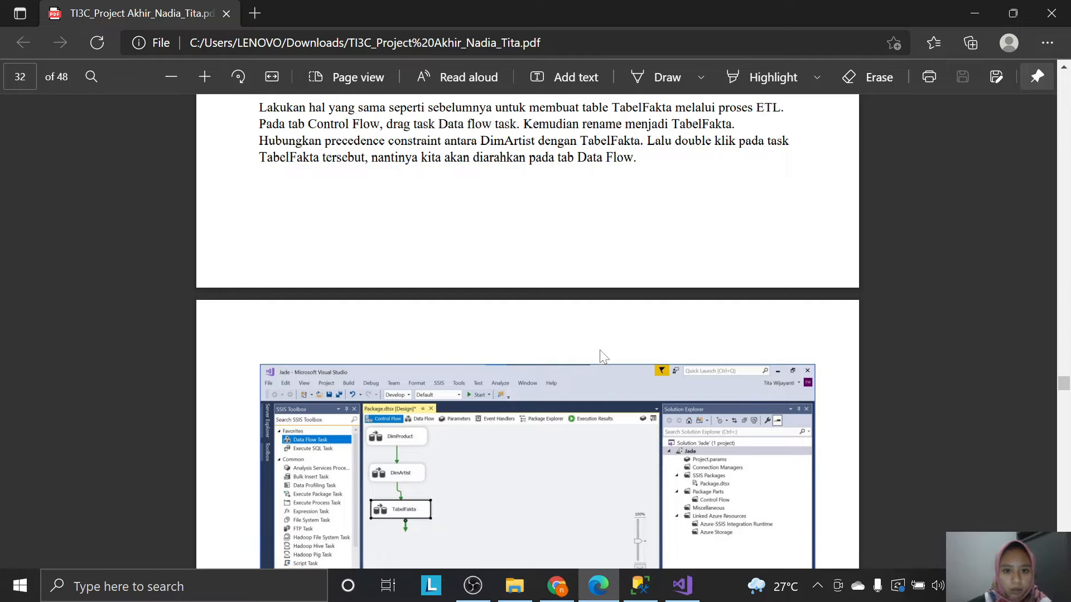
pyautogui.click(682, 585)
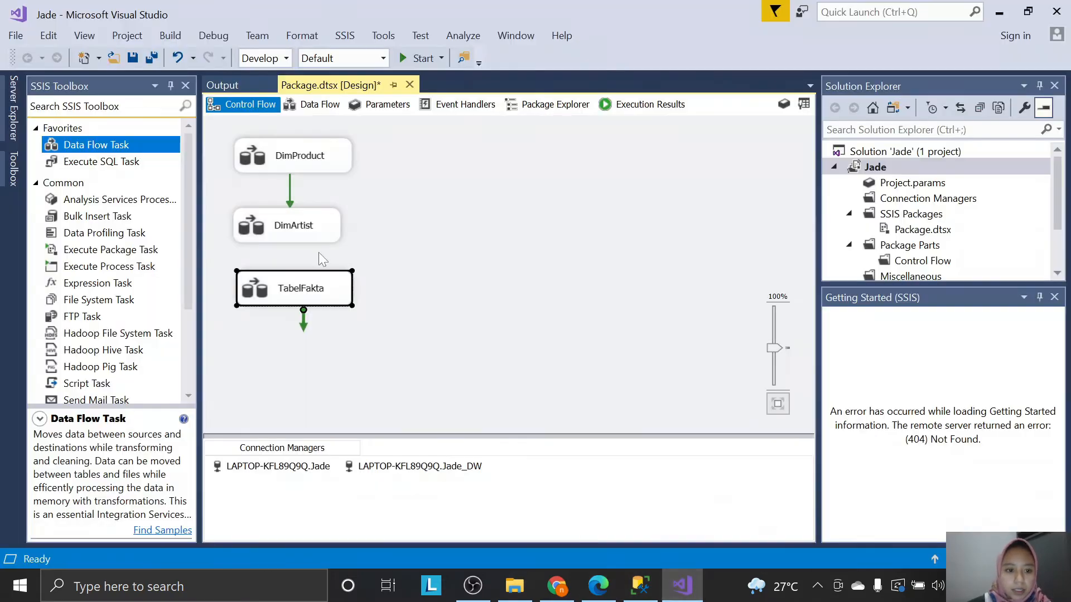
pyautogui.click(301, 237)
pyautogui.moveTo(296, 254); pyautogui.dragTo(315, 301)
# Compare the control flow with the PDF guide and open the TabelFakta task's data flow.
pyautogui.click(599, 586)
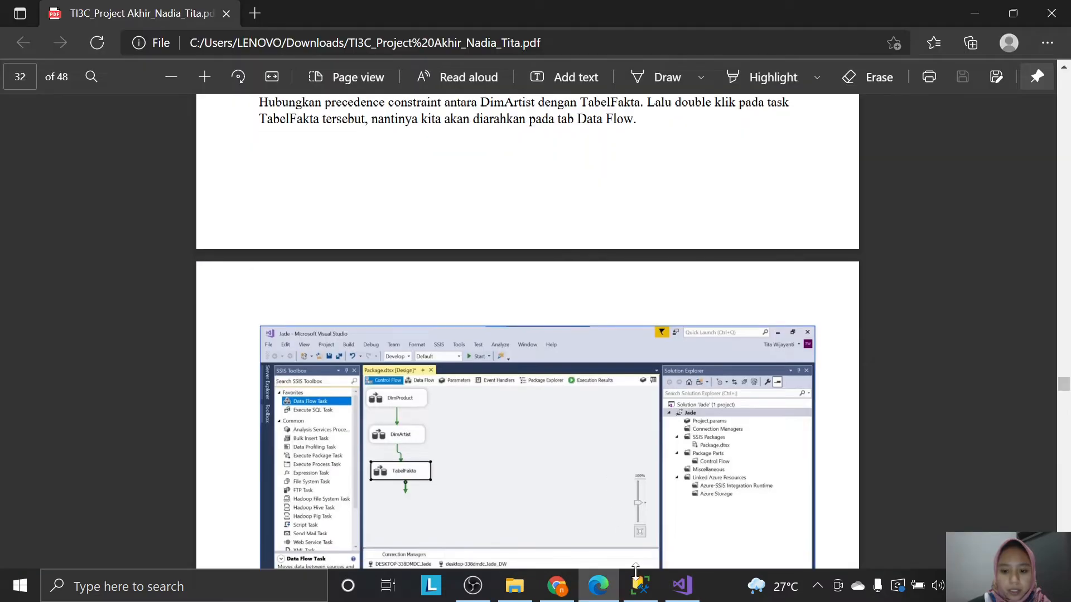
pyautogui.click(681, 586)
pyautogui.rightClick(682, 586)
pyautogui.click(426, 301)
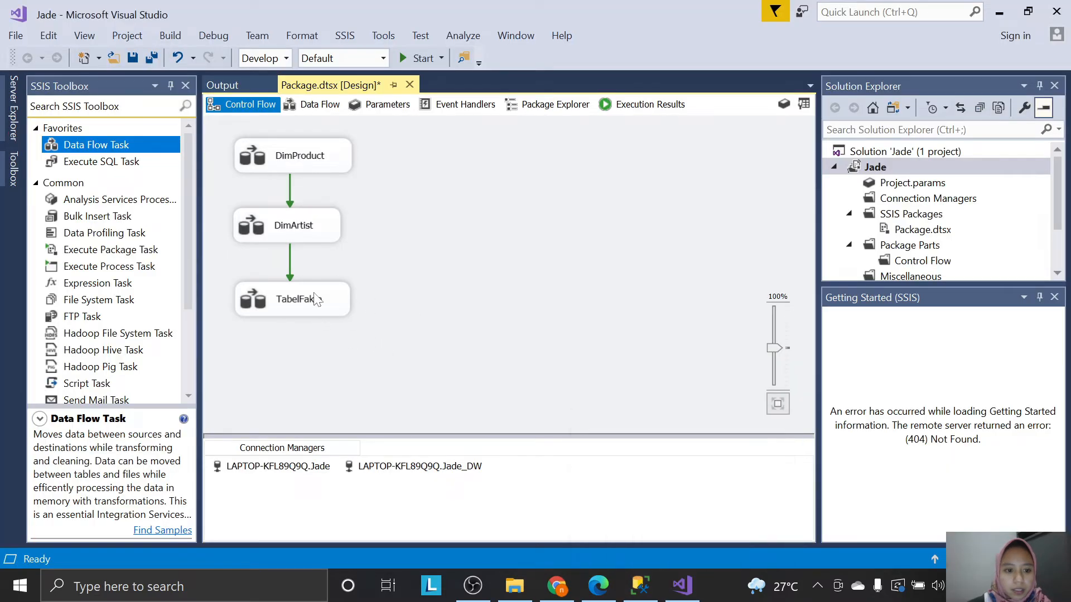
pyautogui.doubleClick(311, 299)
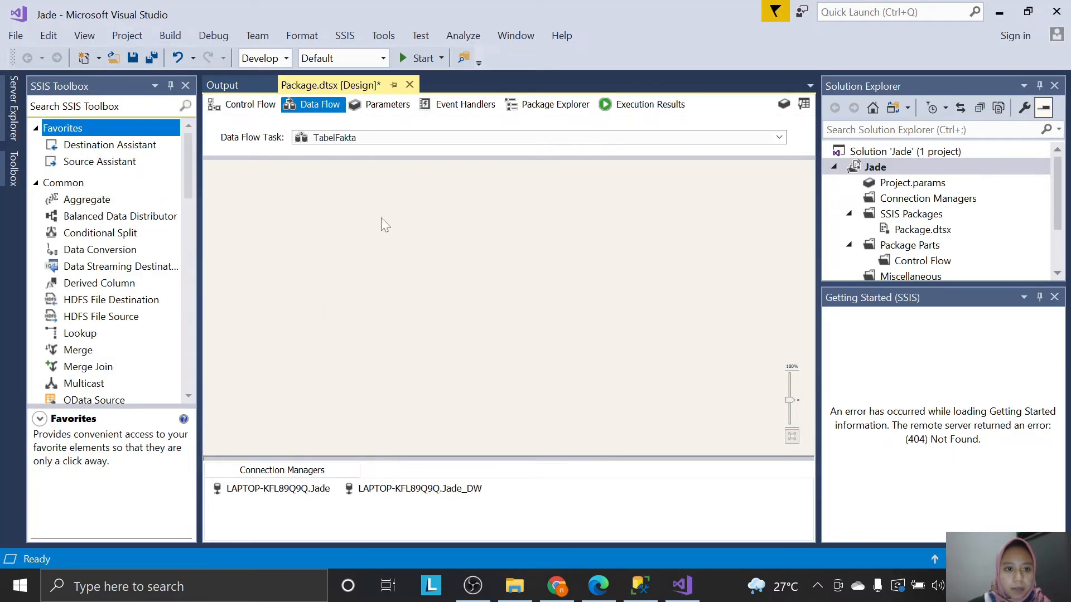
# Following the PDF guide, search the toolbox for "ole", add an OLE DB Source to the TabelFakta data flow, and check its configuration instructions.
pyautogui.click(598, 585)
pyautogui.scroll(-5, 578, 462)
pyautogui.scroll(-2, 578, 459)
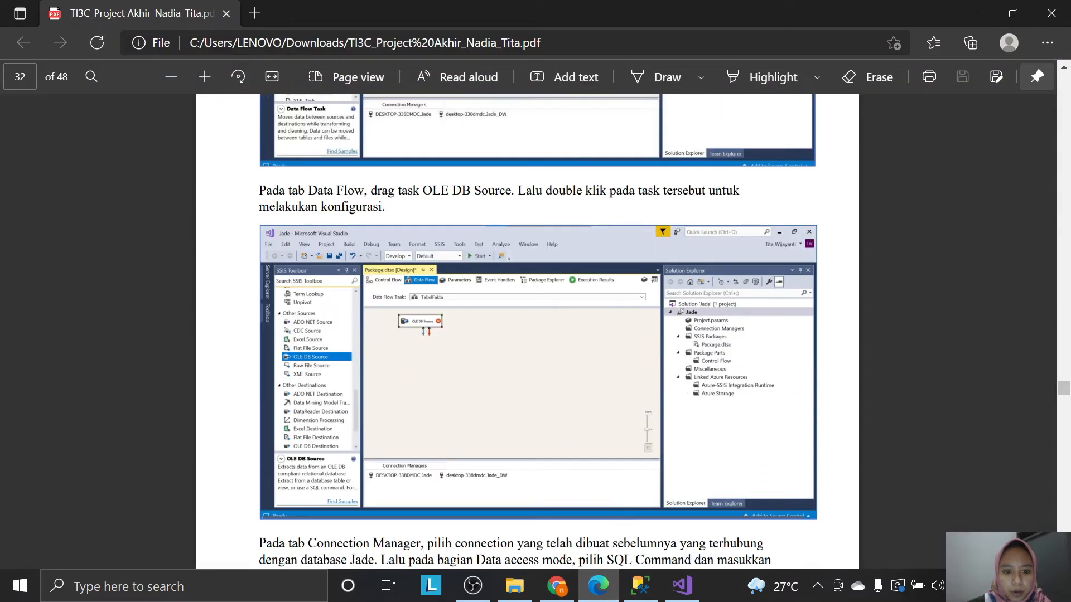
pyautogui.click(682, 586)
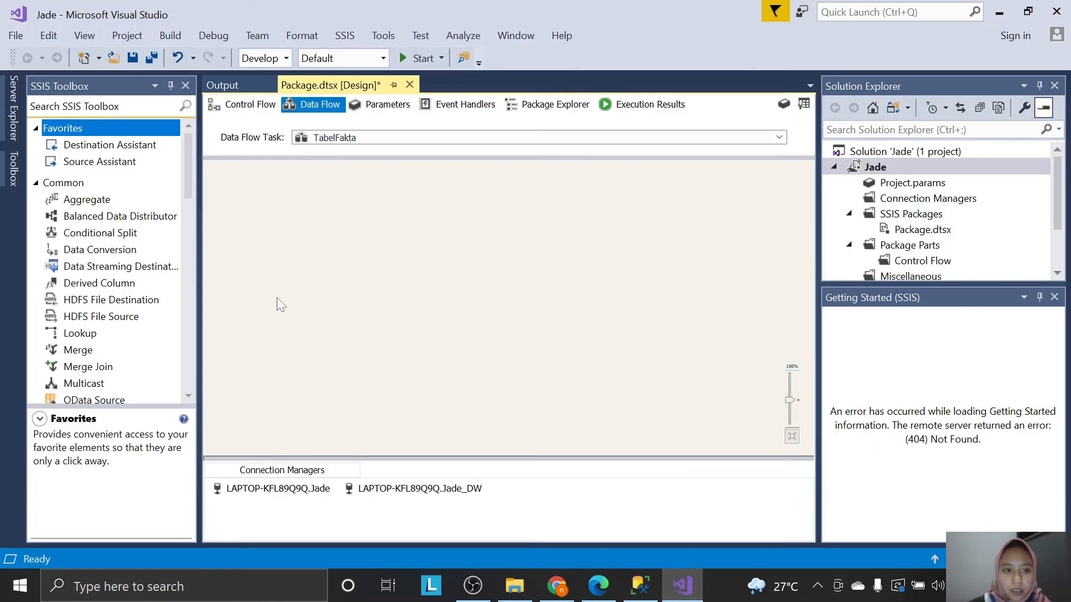
pyautogui.click(174, 110)
pyautogui.write('ole')
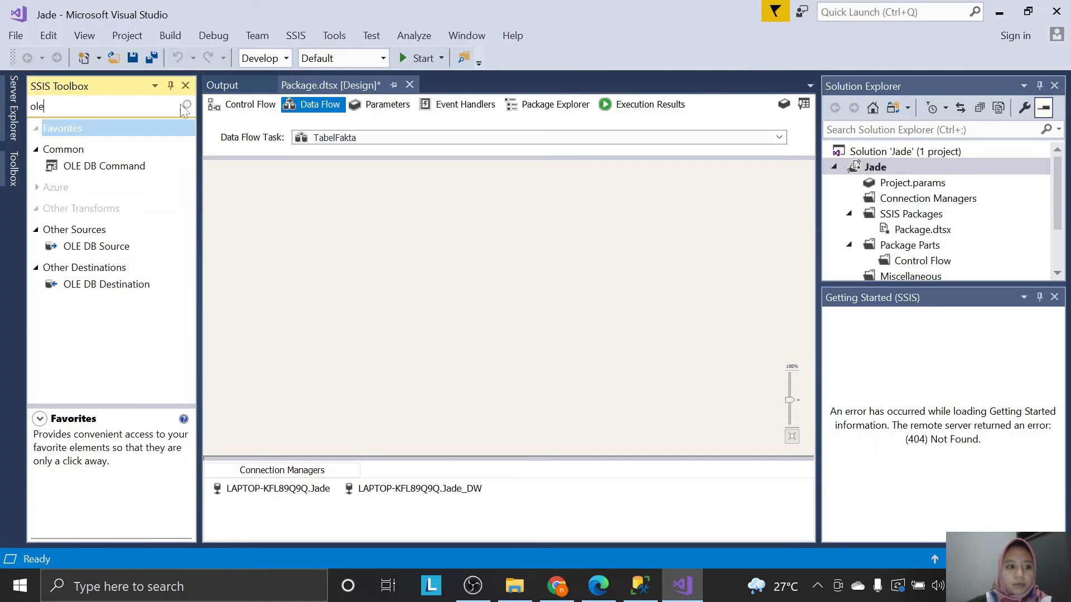
pyautogui.moveTo(80, 253); pyautogui.dragTo(290, 201)
pyautogui.click(598, 586)
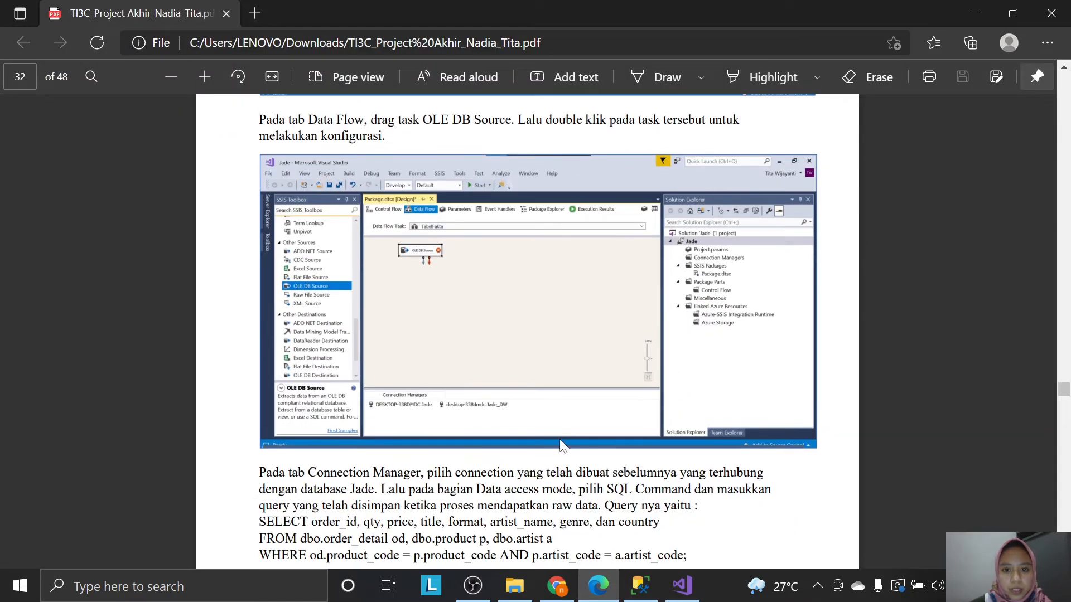
pyautogui.click(681, 586)
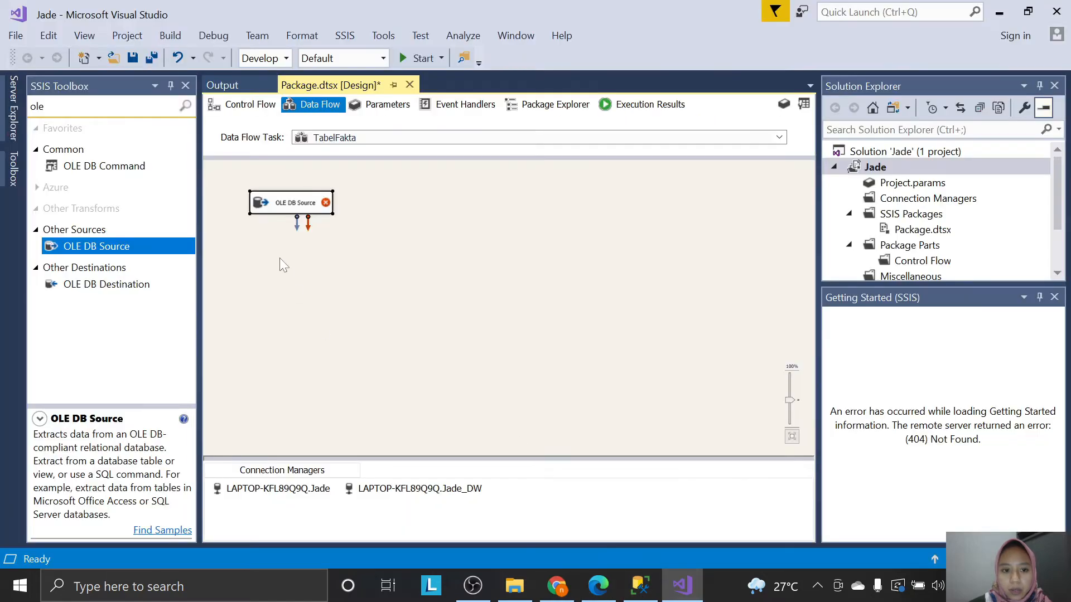
# Open the OLE DB Source's configuration and, following the PDF guide, set its data access mode to SQL command.
pyautogui.doubleClick(310, 210)
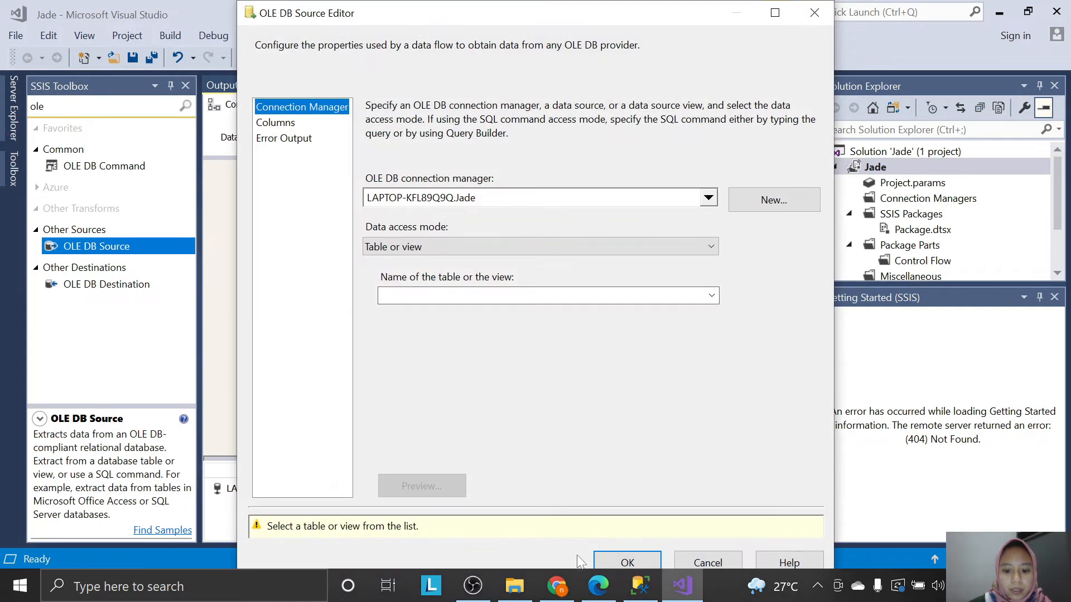
pyautogui.click(599, 585)
pyautogui.scroll(-5, 530, 466)
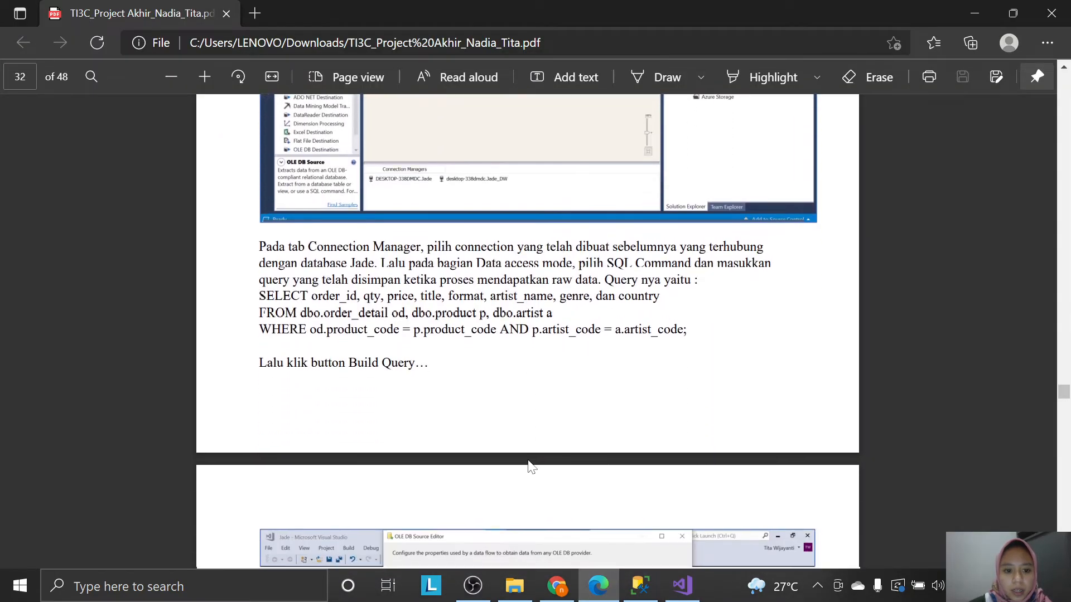
pyautogui.click(681, 585)
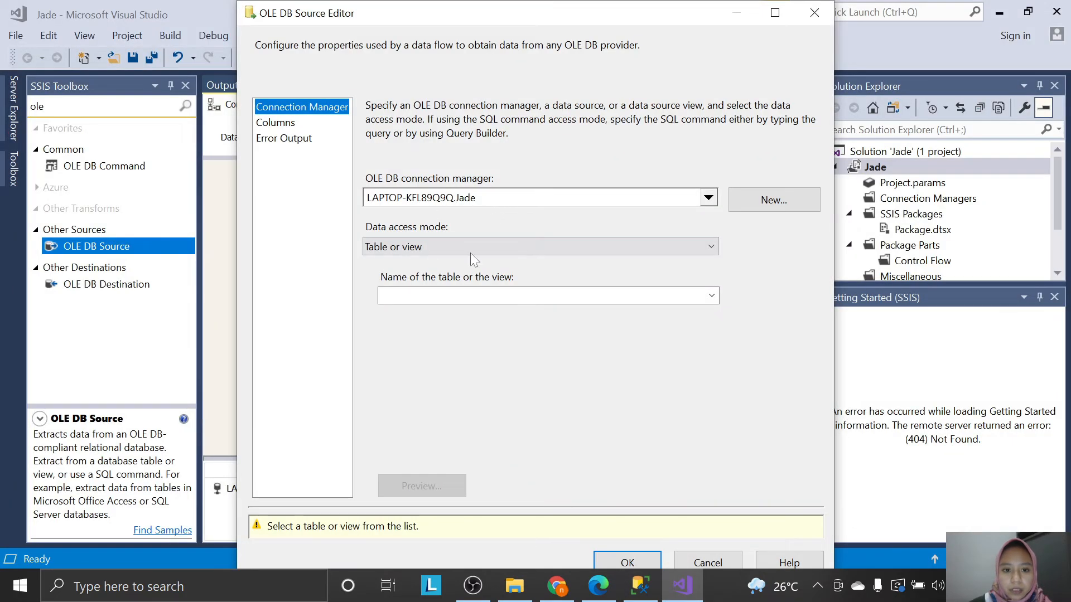
pyautogui.click(599, 585)
pyautogui.scroll(-1, 538, 292)
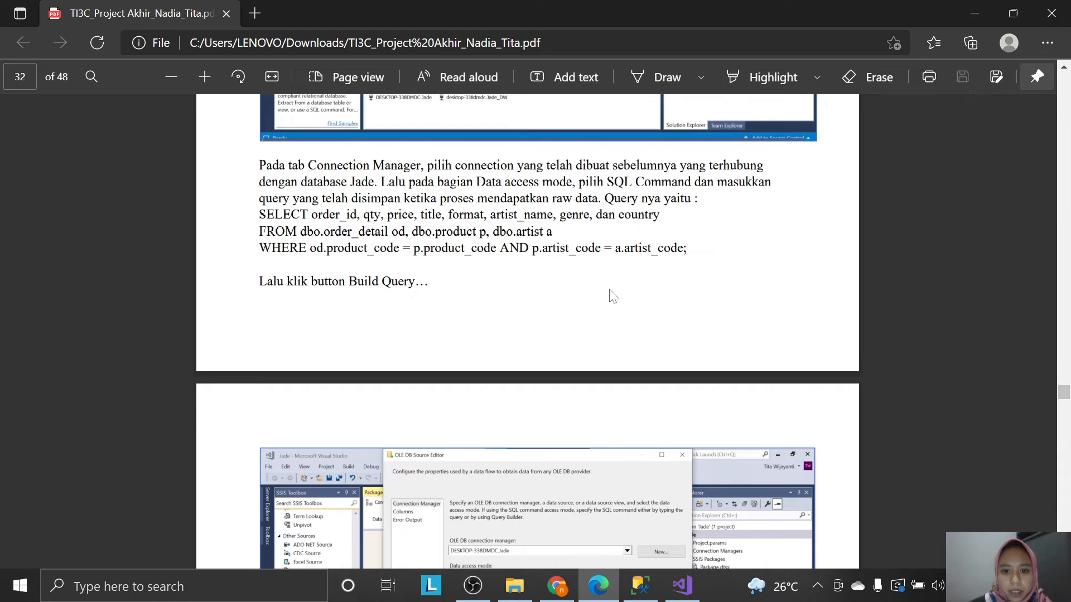
pyautogui.scroll(-1, 613, 302)
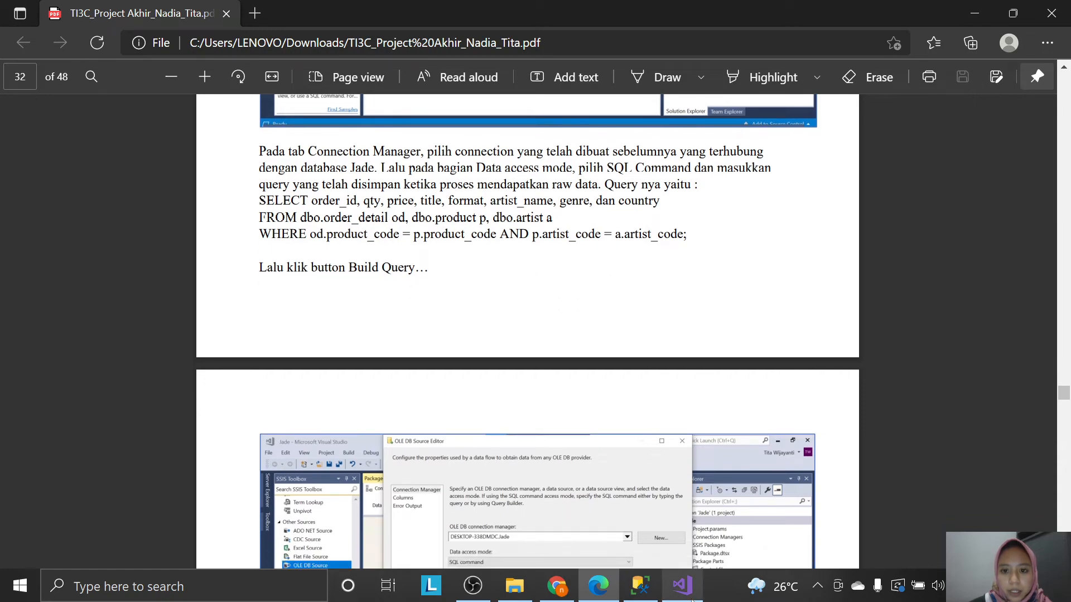
pyautogui.click(682, 585)
pyautogui.click(501, 246)
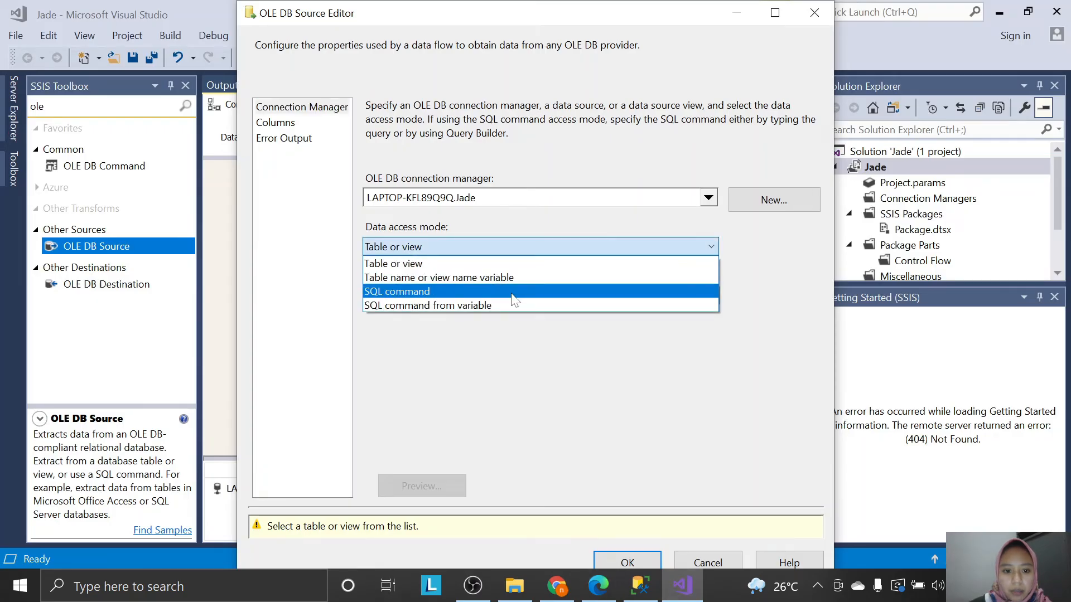
pyautogui.click(512, 291)
# Copy the SELECT query over order_detail, product and artist from the PDF guide into the OLE DB Source's SQL command text.
pyautogui.hotkey('alt', 'Tab')
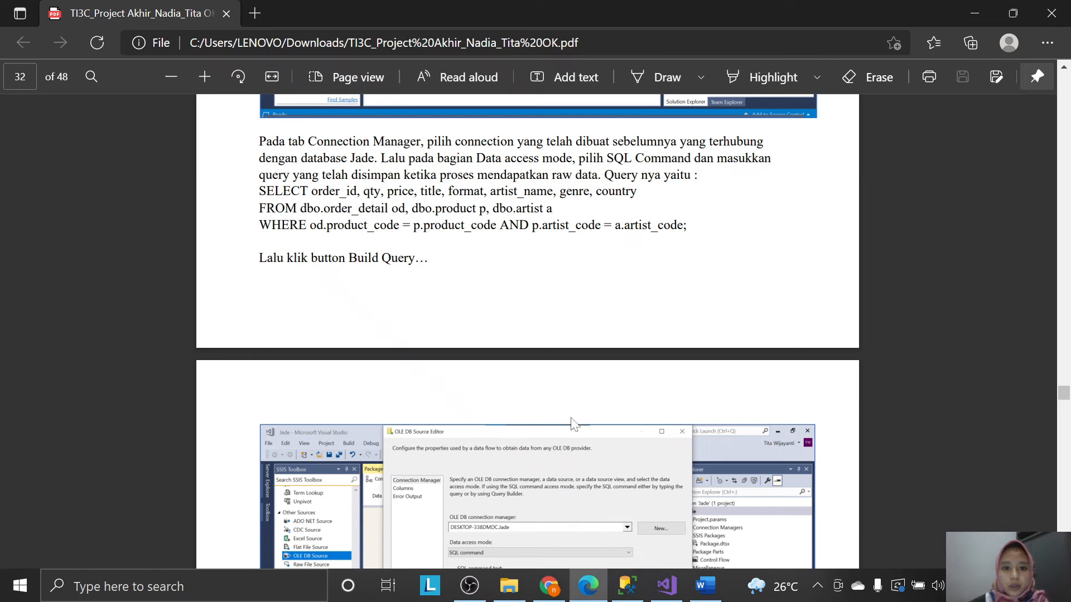
pyautogui.moveTo(260, 190); pyautogui.dragTo(688, 225)
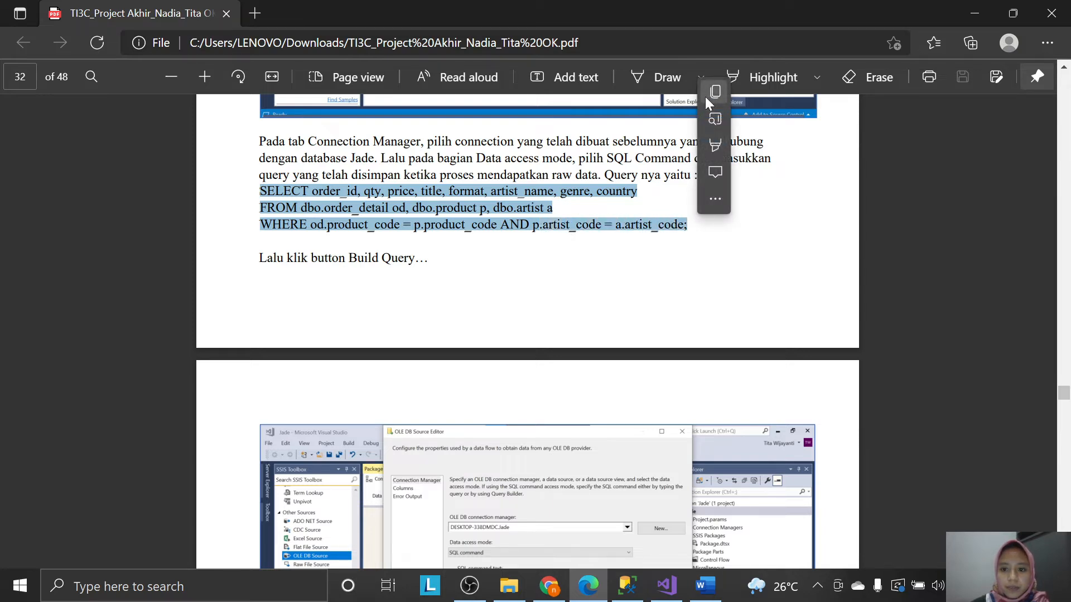
pyautogui.click(704, 96)
pyautogui.click(667, 585)
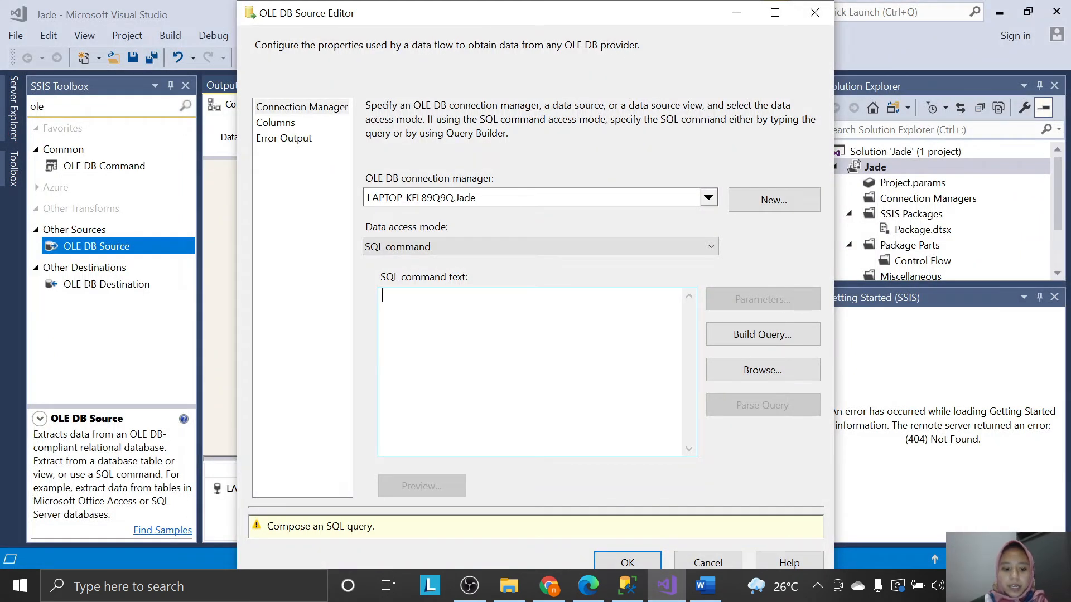
pyautogui.hotkey('ctrl', 'v')
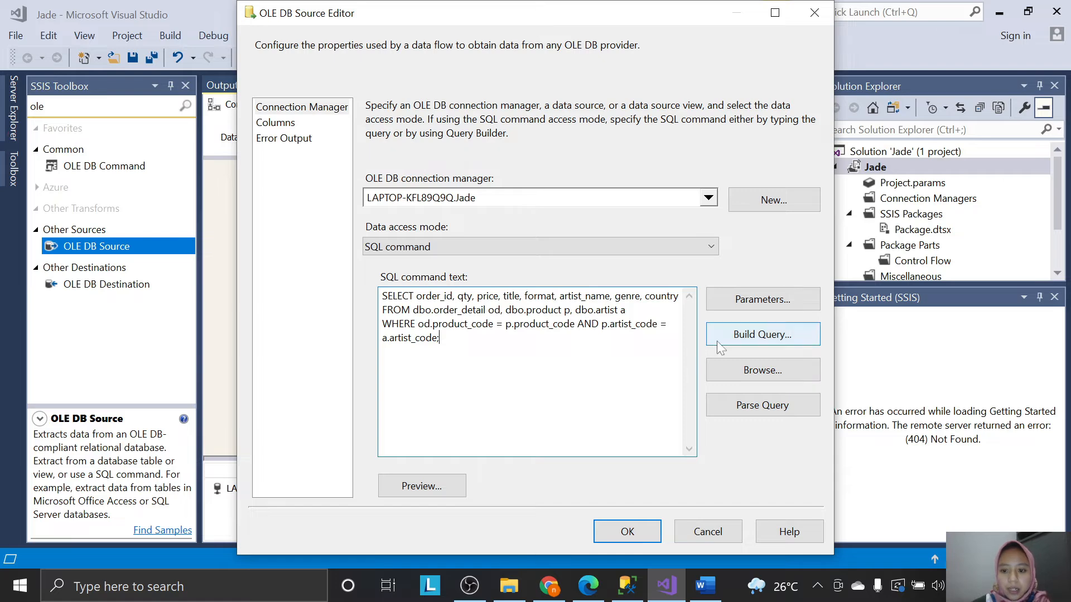
# Convert the pasted query with the Query Builder, accept the rebuilt statement, and parse it.
pyautogui.click(737, 338)
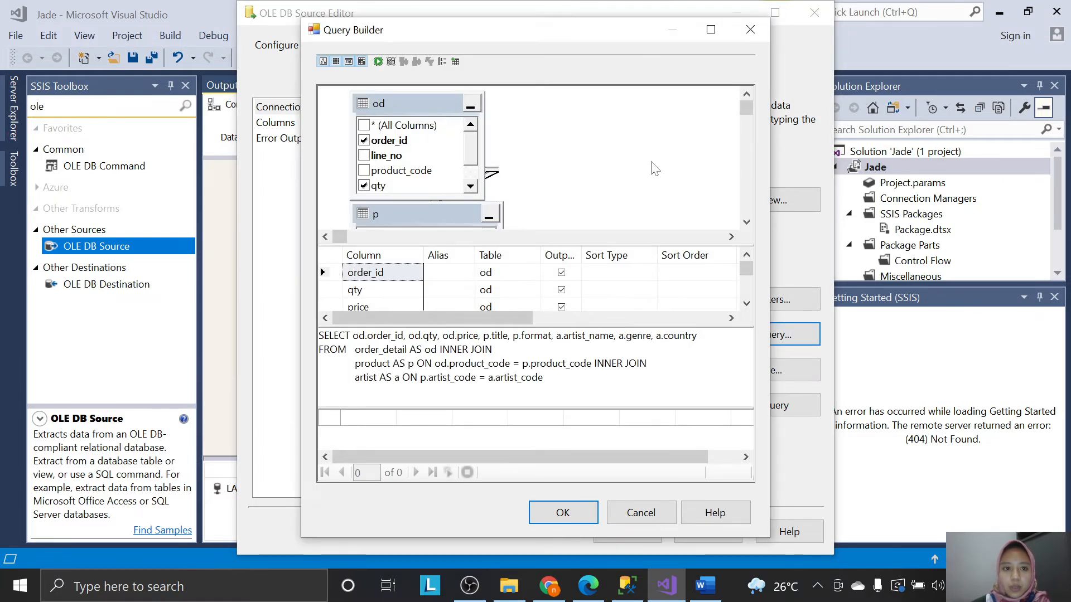
pyautogui.click(590, 508)
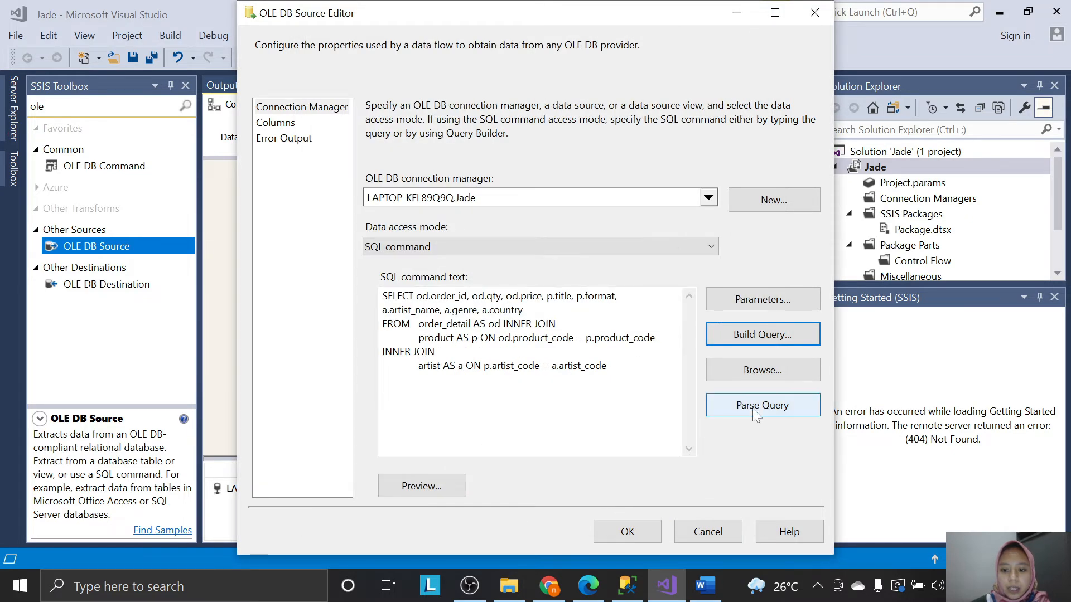
pyautogui.click(756, 414)
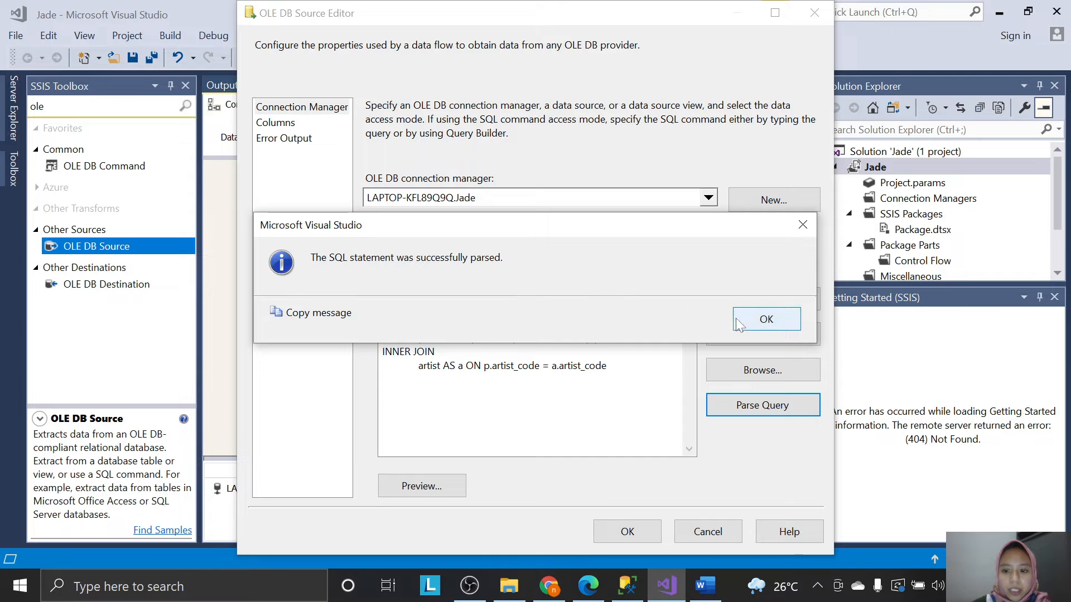
pyautogui.click(765, 318)
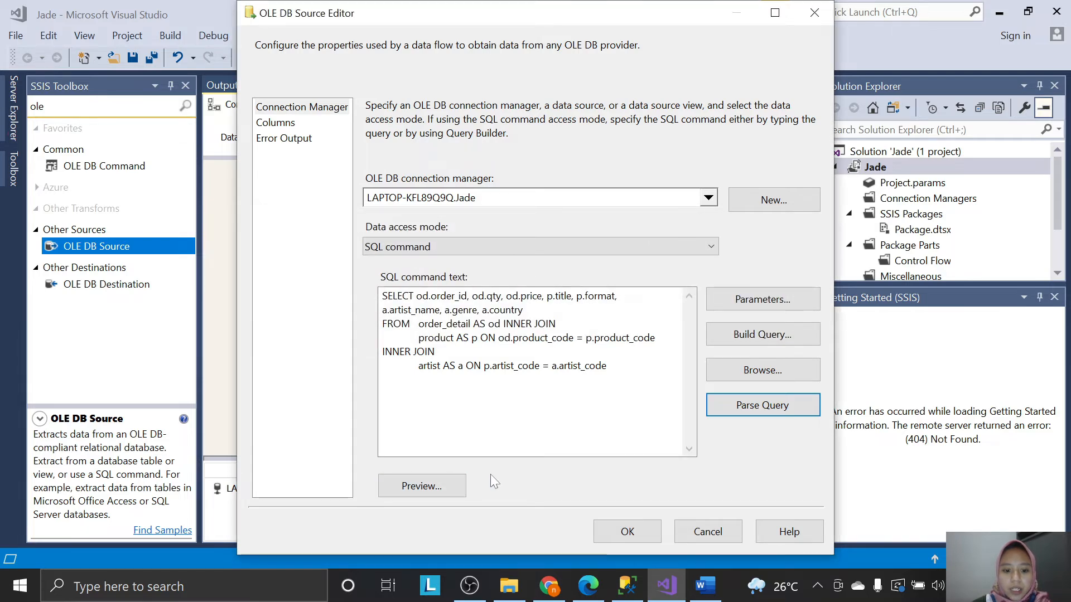
# Preview the OLE DB Source's query results, look through the rows, and close the preview.
pyautogui.click(451, 492)
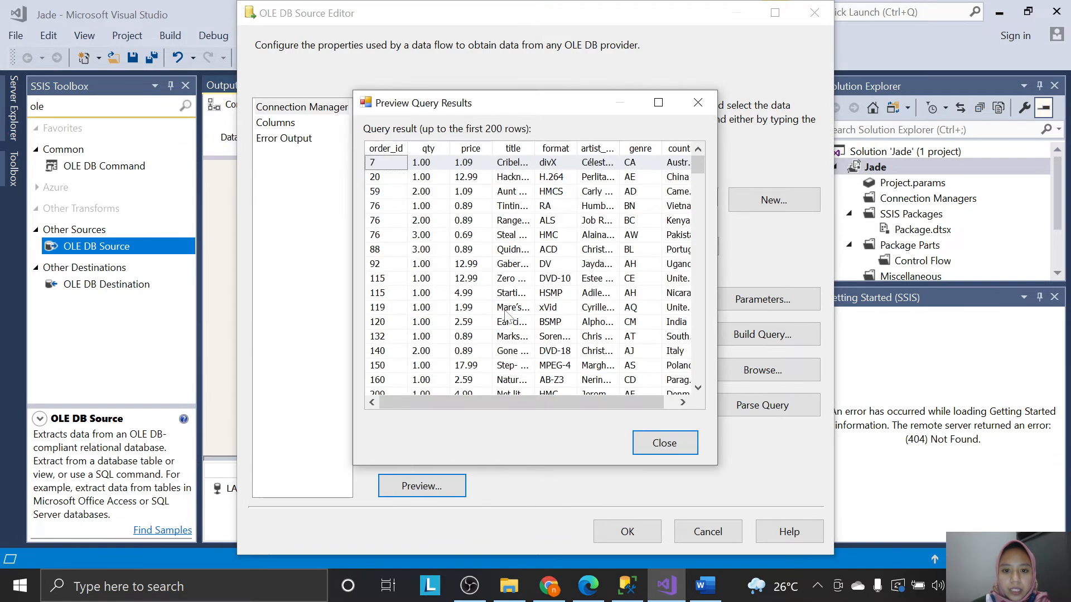
pyautogui.scroll(-15, 490, 329)
pyautogui.scroll(15, 488, 334)
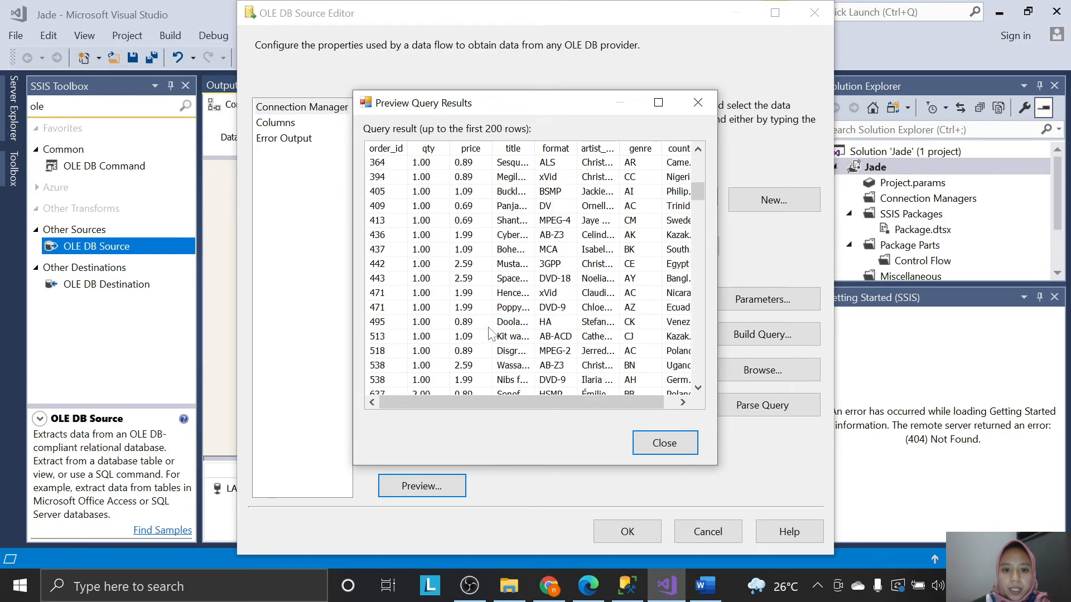
pyautogui.click(663, 445)
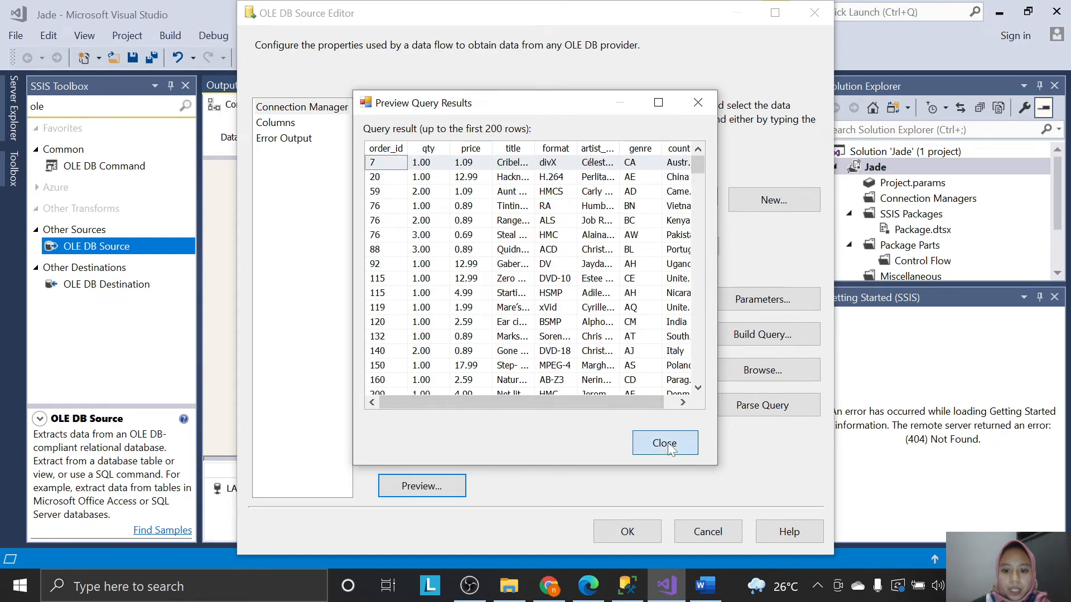
# Compare the preview with the PDF guide and accept the OLE DB Source configuration.
pyautogui.click(588, 586)
pyautogui.scroll(-3, 547, 397)
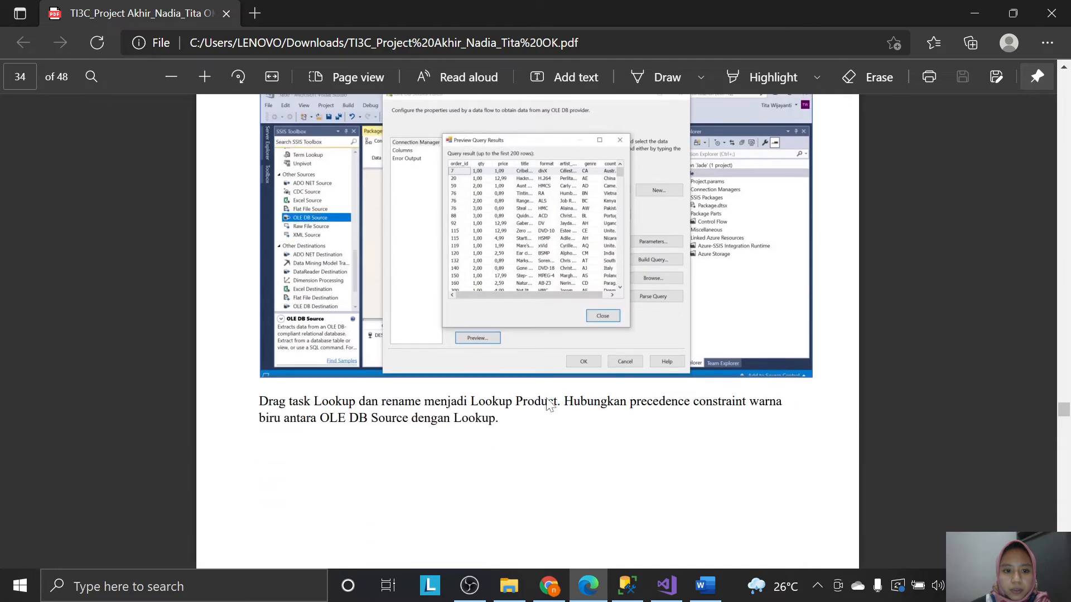
pyautogui.scroll(1, 546, 397)
pyautogui.scroll(-3, 546, 397)
pyautogui.hotkey('alt', 'Tab')
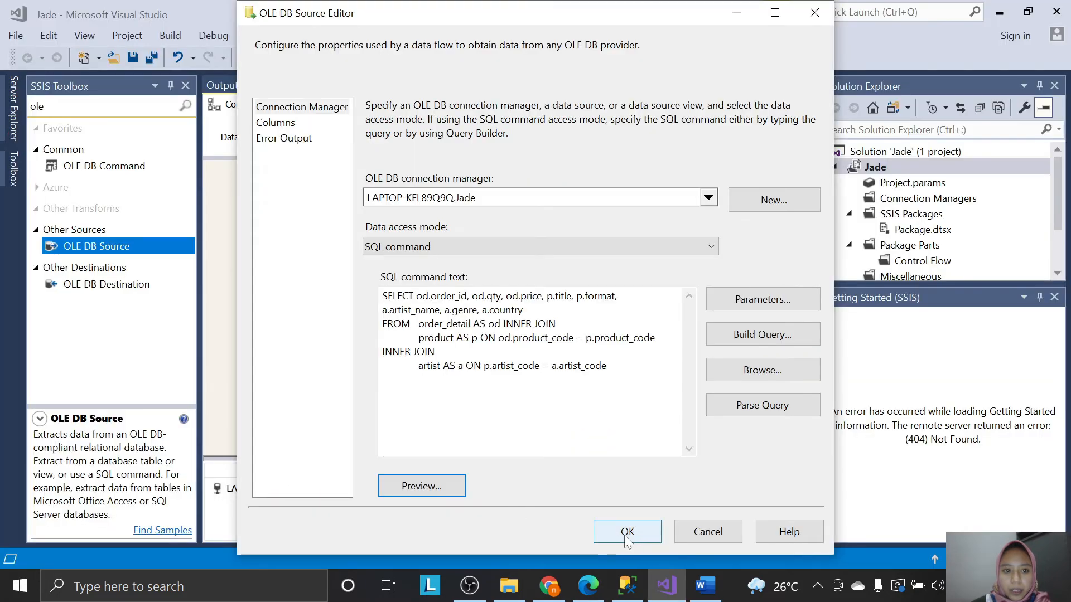
pyautogui.click(625, 534)
# Following the PDF guide, search the toolbox for "loo" and add a Lookup transformation below the OLE DB Source.
pyautogui.hotkey('alt', 'Tab')
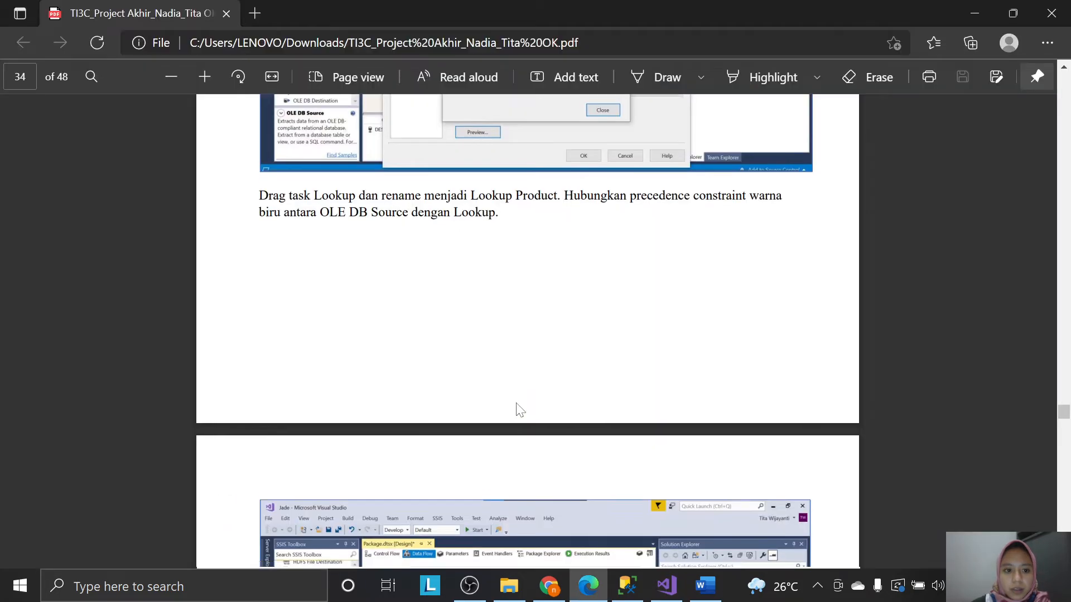
pyautogui.scroll(-1, 518, 410)
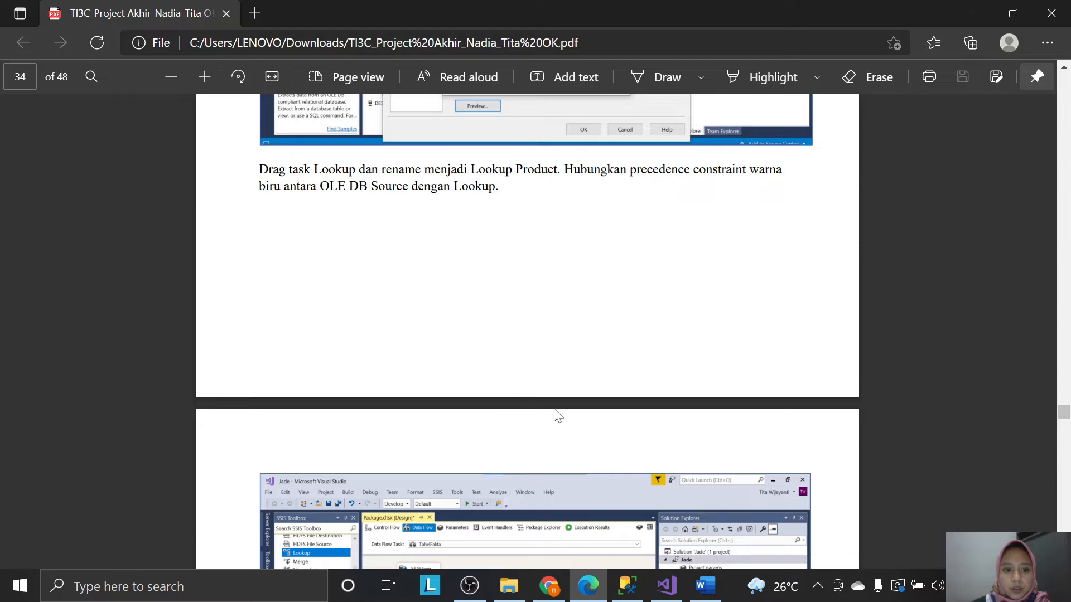
pyautogui.click(666, 585)
pyautogui.click(110, 115)
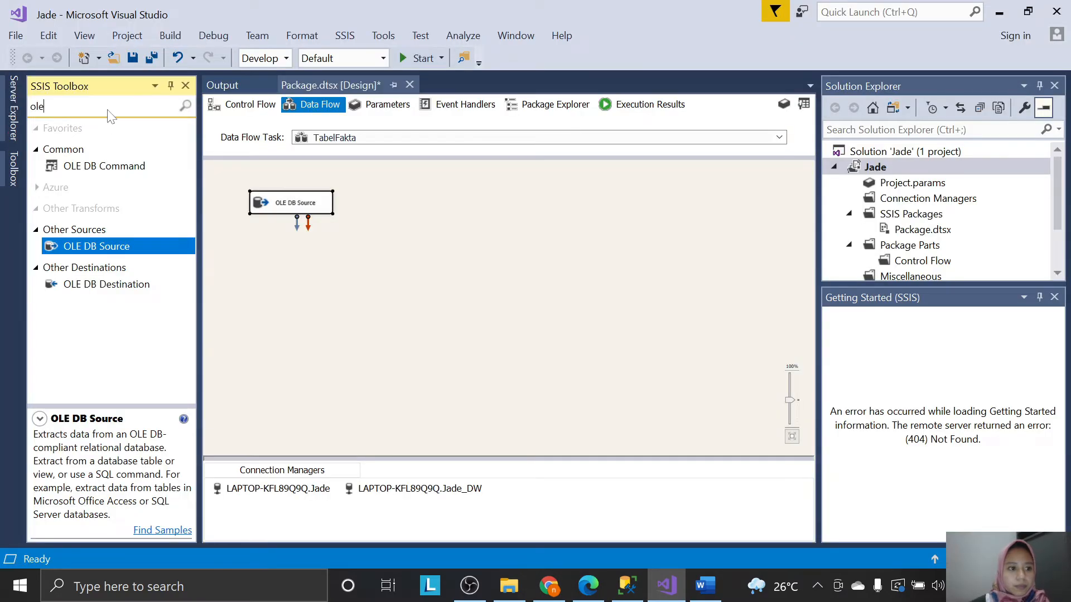
pyautogui.press('BackSpace')
pyautogui.press('BackSpace')
pyautogui.press('BackSpace')
pyautogui.write('loo')
pyautogui.moveTo(84, 166); pyautogui.dragTo(276, 267)
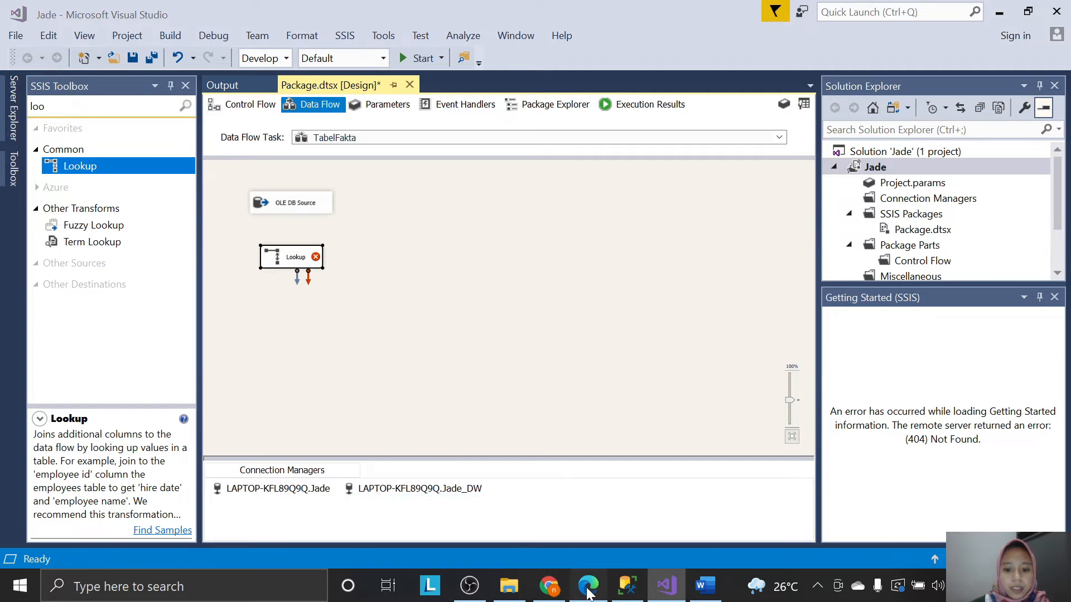
# Rename the Lookup transformation as Lookup Product.
pyautogui.click(588, 587)
pyautogui.click(588, 591)
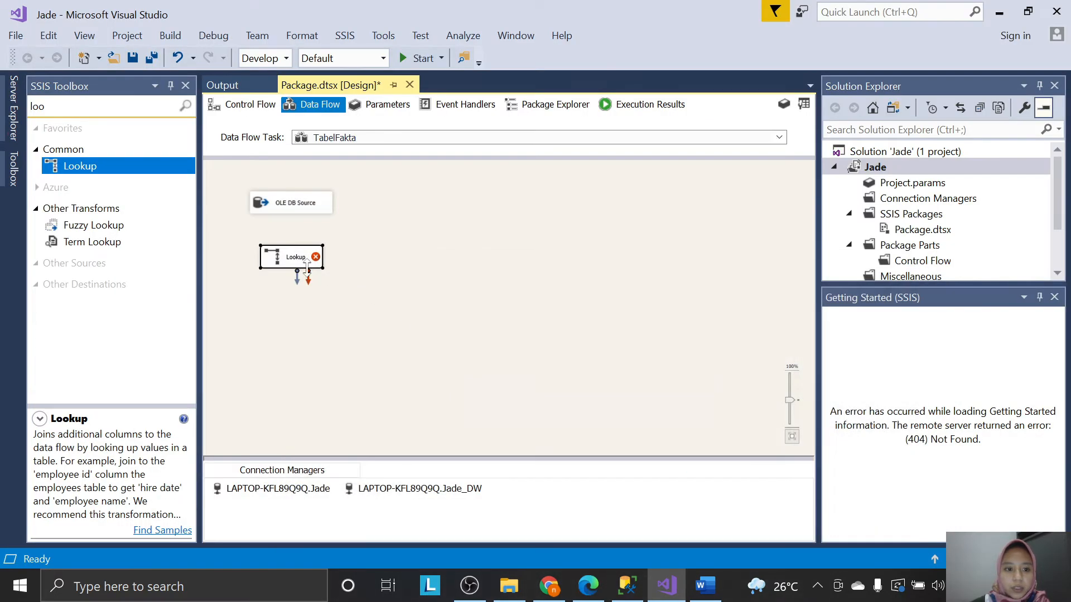
pyautogui.rightClick(299, 263)
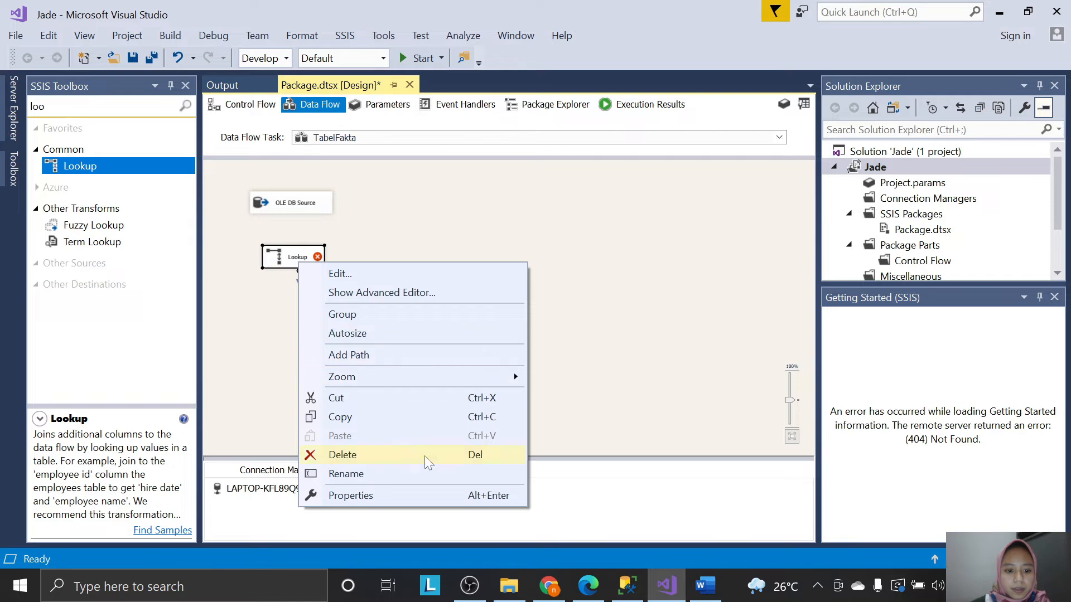
pyautogui.click(421, 475)
pyautogui.write('Product')
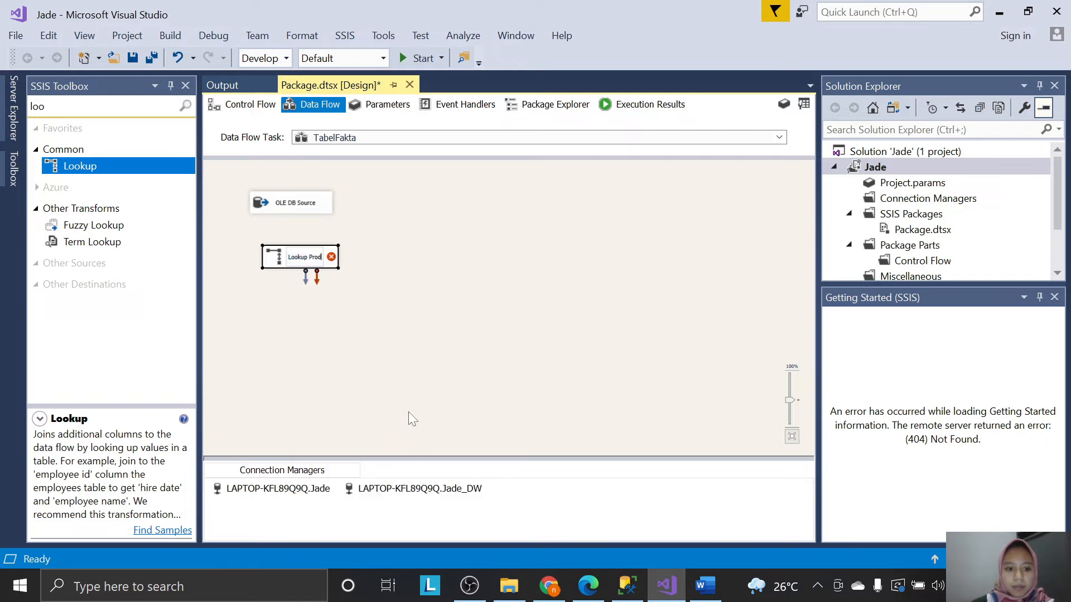
# Check the PDF guide and connect the OLE DB Source's blue output to Lookup Product.
pyautogui.click(589, 587)
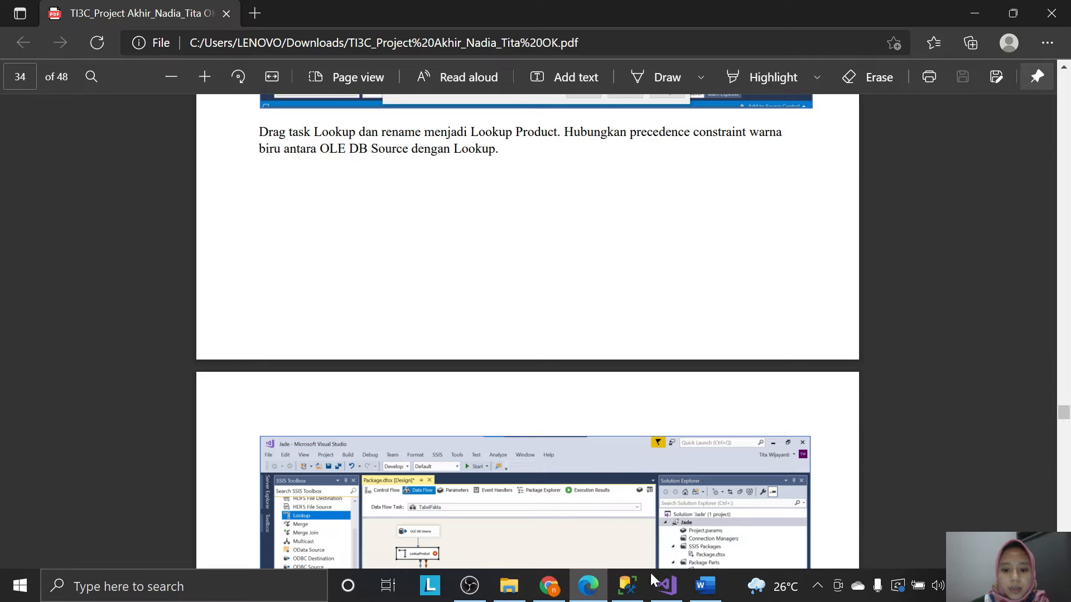
pyautogui.click(666, 585)
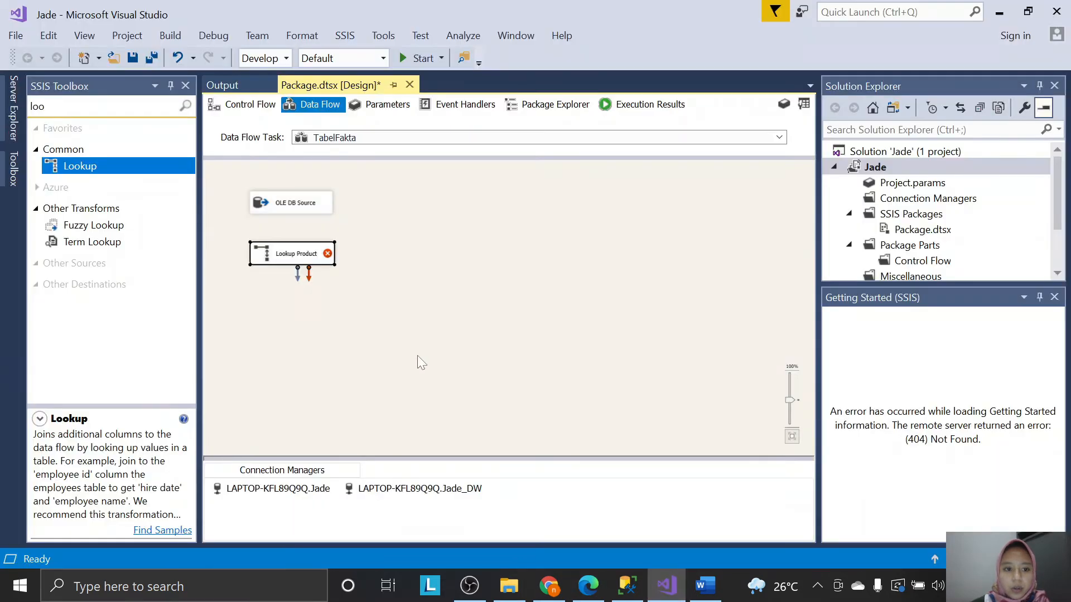
pyautogui.click(313, 210)
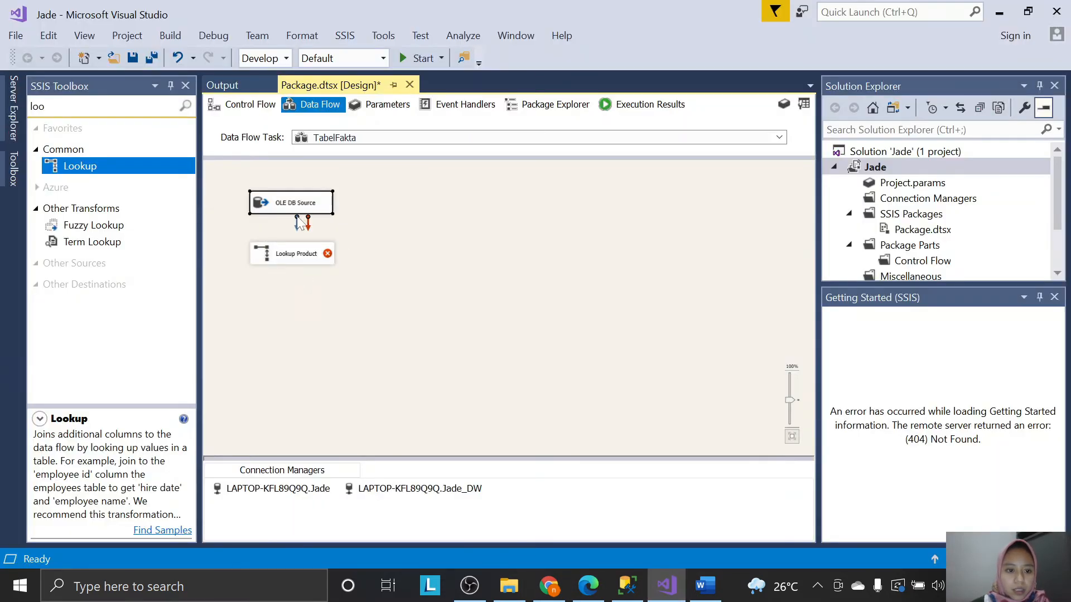
pyautogui.moveTo(301, 223); pyautogui.dragTo(304, 258)
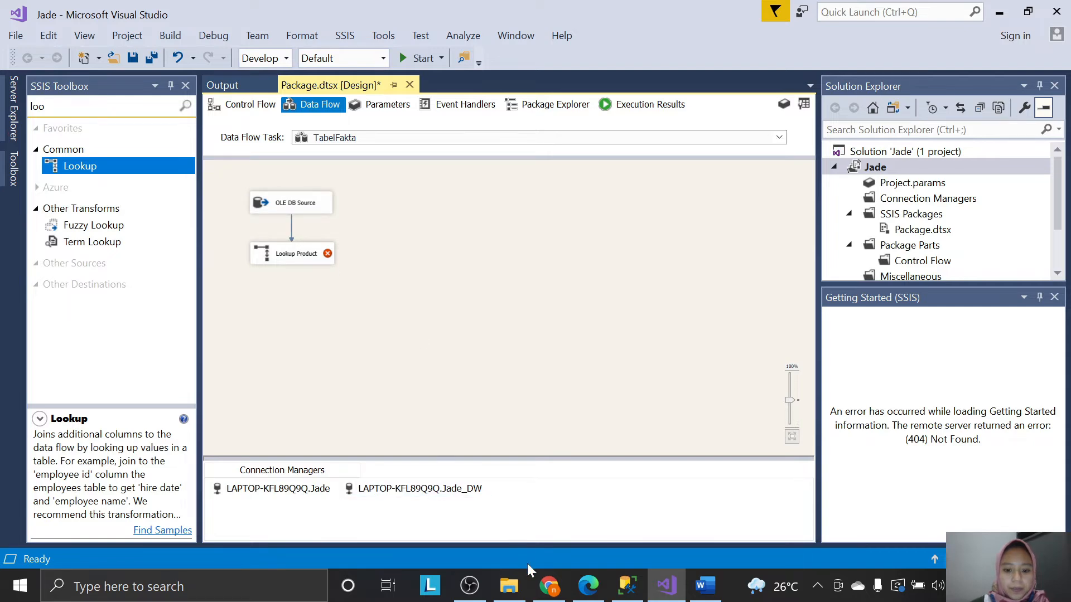
# Following the PDF guide, open the Lookup Product transformation for editing and go to its connection settings.
pyautogui.click(588, 584)
pyautogui.scroll(-1, 612, 495)
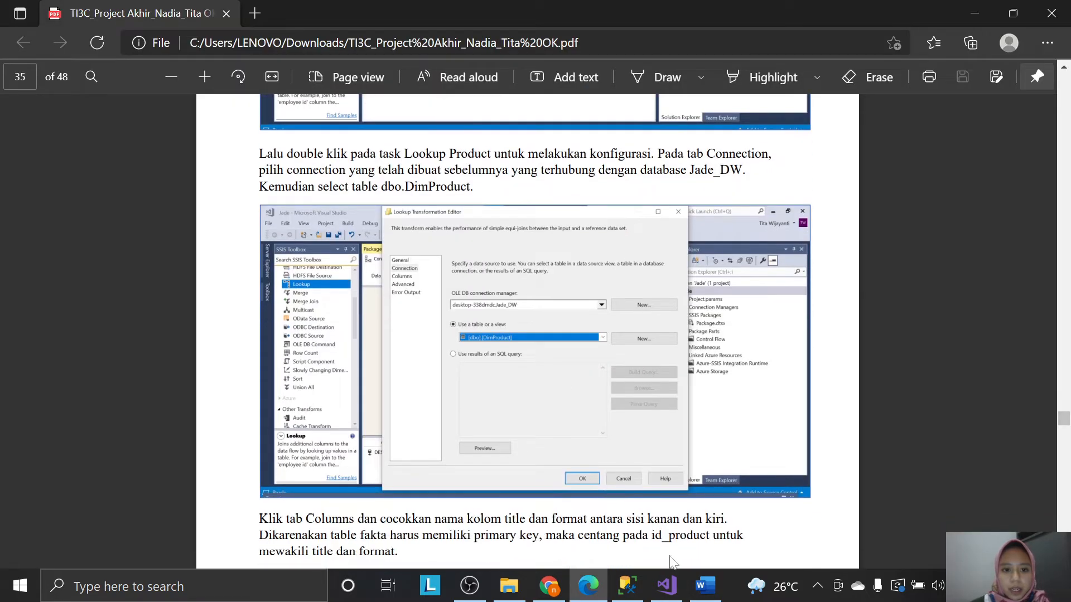
pyautogui.click(667, 584)
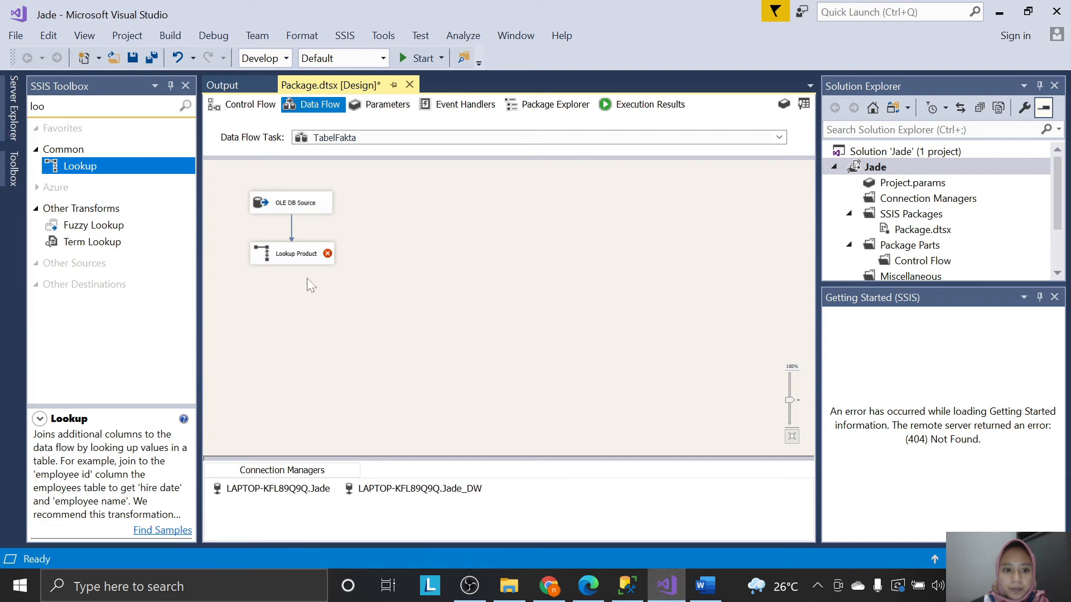
pyautogui.doubleClick(290, 260)
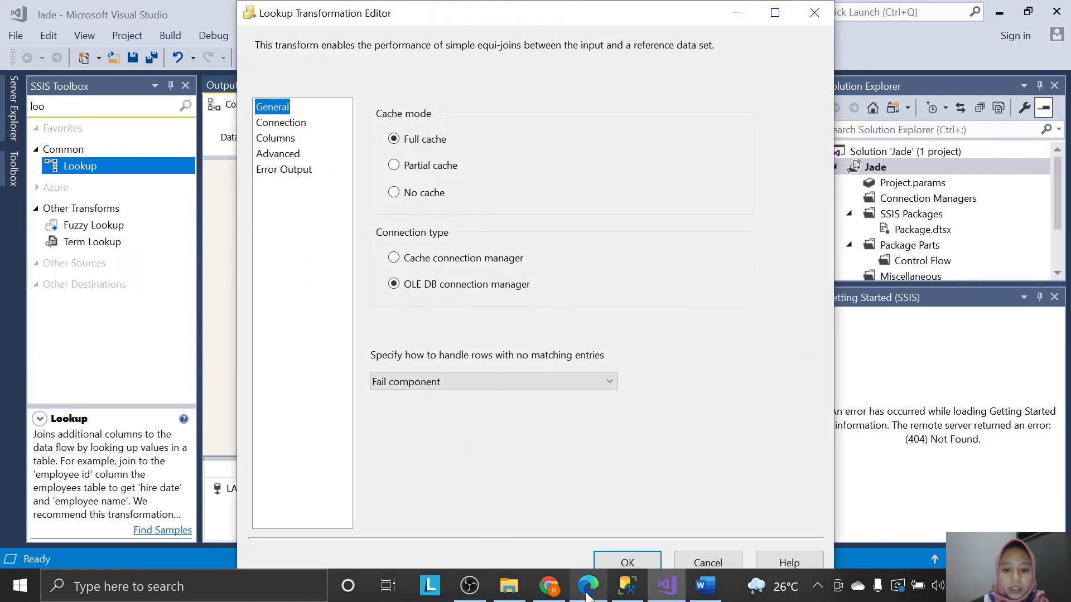
pyautogui.click(587, 584)
pyautogui.scroll(-2, 566, 482)
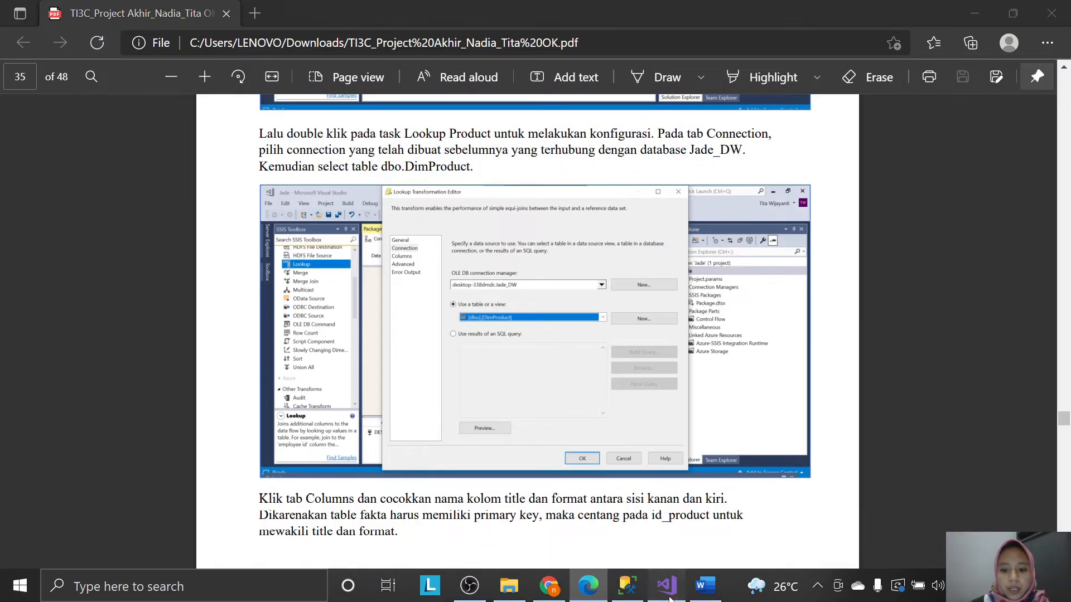
pyautogui.click(666, 584)
pyautogui.click(286, 124)
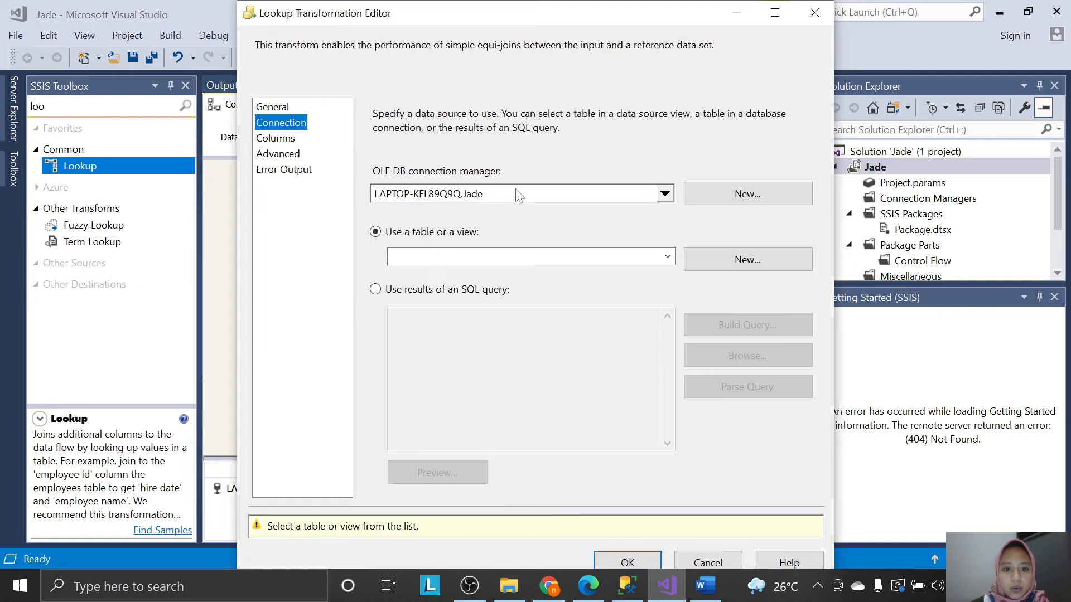
# Check the PDF guide and set Lookup Product's OLE DB connection manager to LAPTOP-KFL89Q9Q.Jade_DW.
pyautogui.click(591, 585)
pyautogui.scroll(-1, 534, 313)
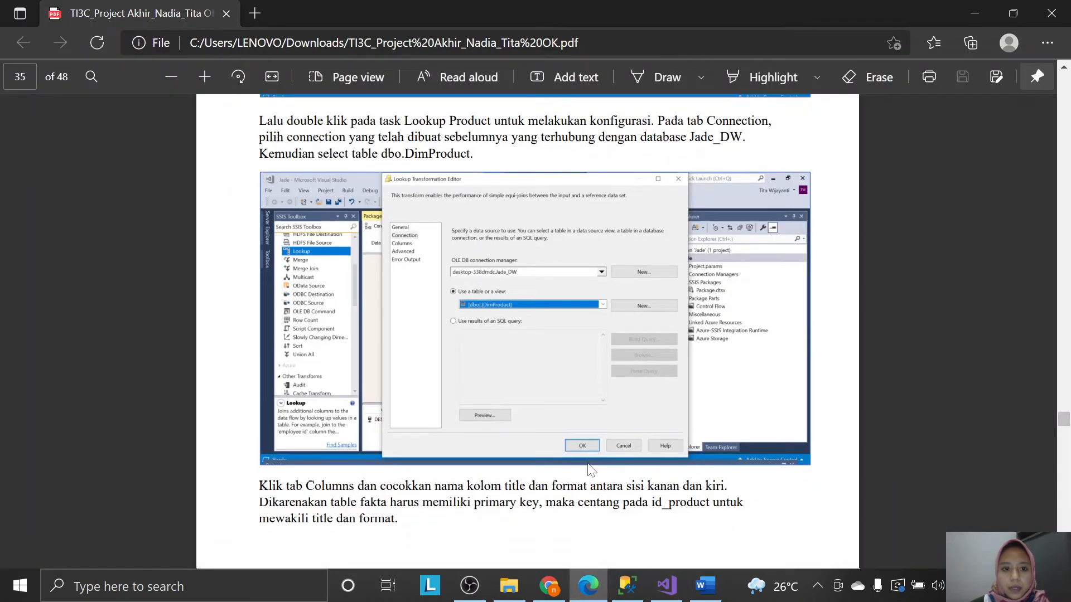
pyautogui.click(705, 585)
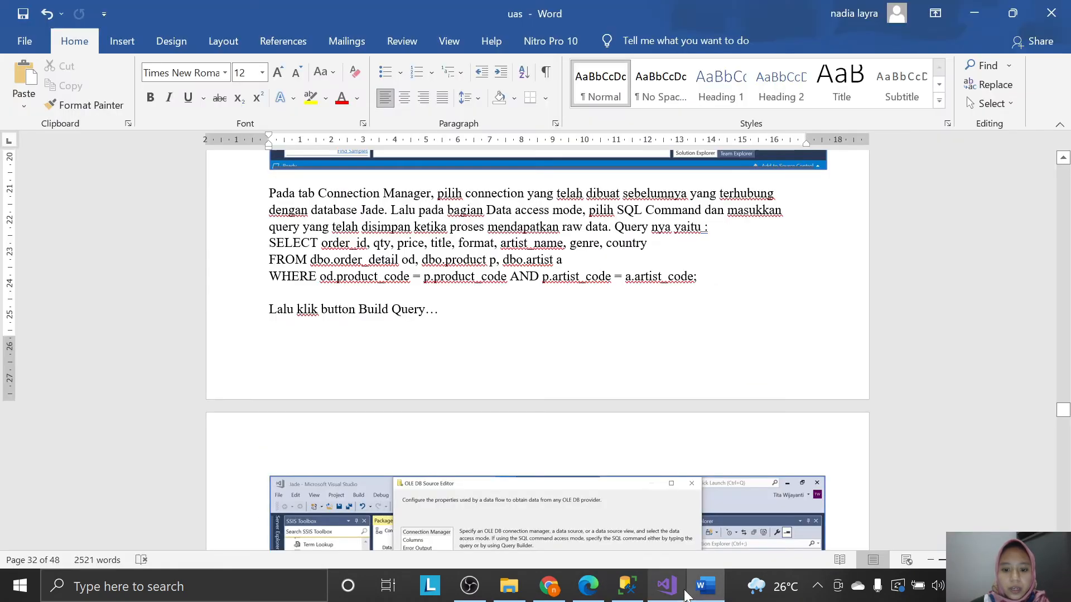
pyautogui.click(666, 586)
pyautogui.click(664, 194)
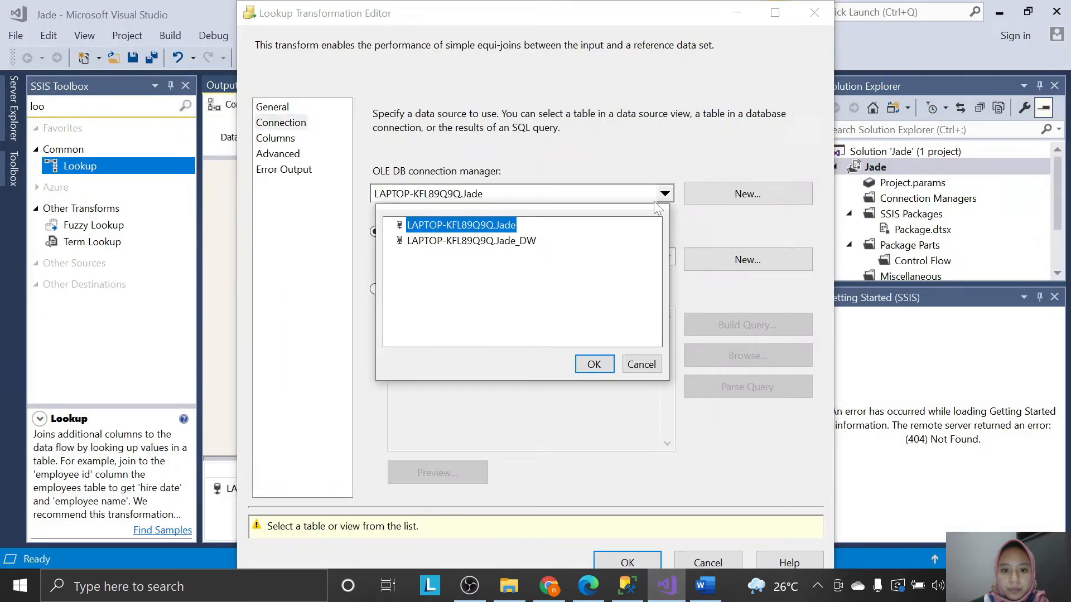
pyautogui.click(524, 244)
pyautogui.click(594, 369)
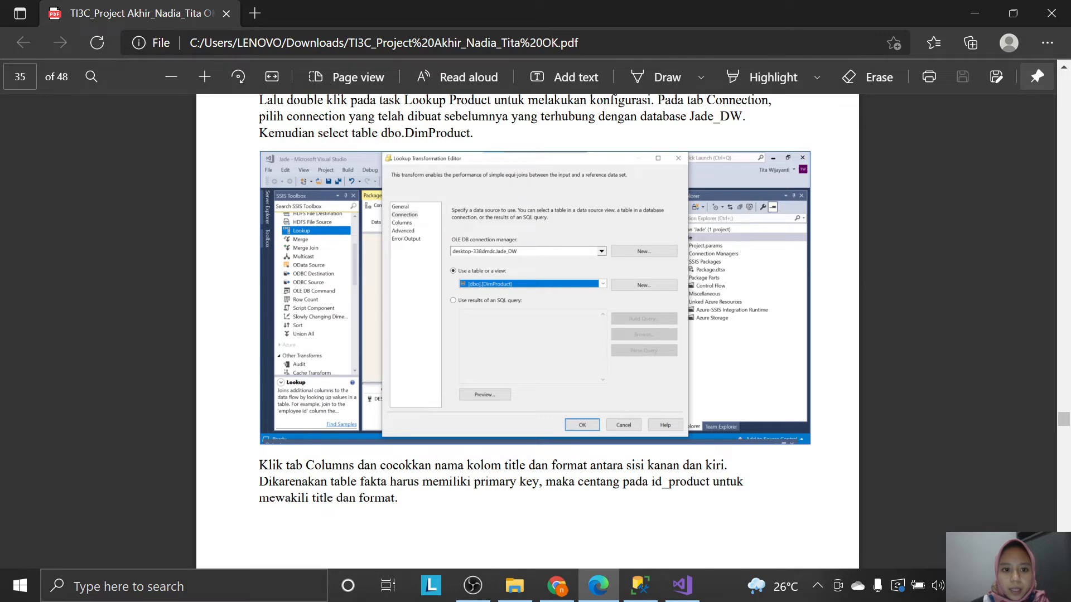
# Select [dbo].[DimProduct] as the reference table for Lookup Product.
pyautogui.click(682, 585)
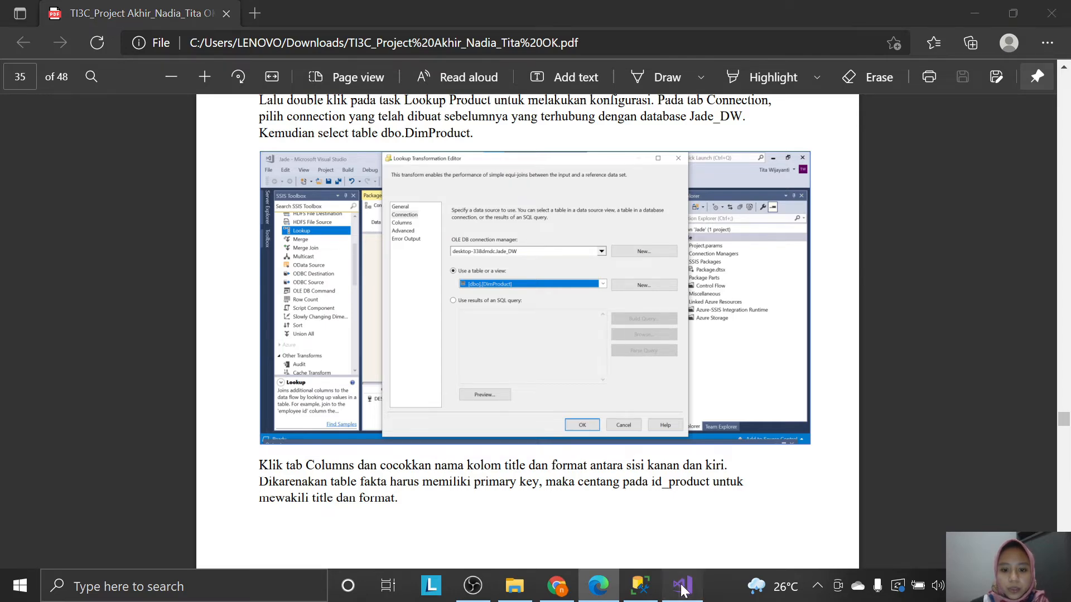
pyautogui.click(564, 267)
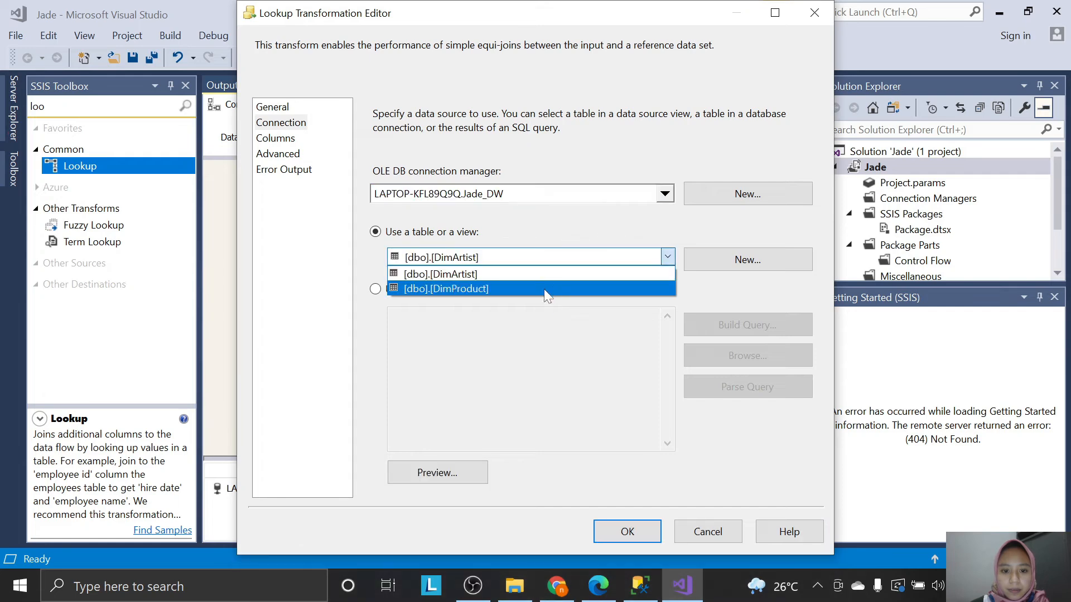
pyautogui.click(544, 289)
# Following the PDF guide, map the input columns title and format to the matching title and format lookup columns.
pyautogui.click(598, 585)
pyautogui.scroll(-1, 503, 284)
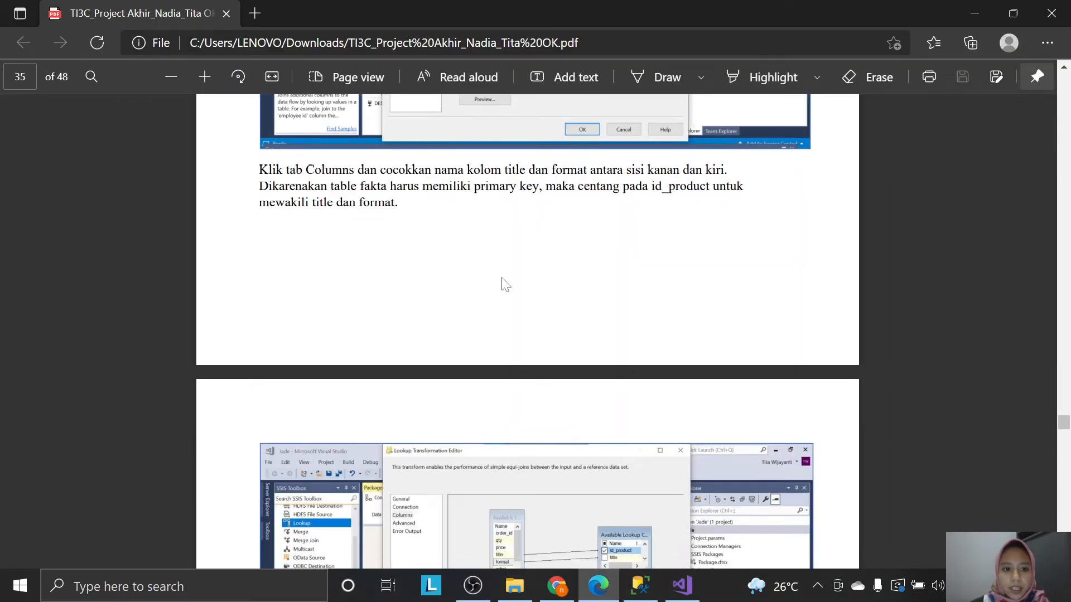
pyautogui.click(682, 585)
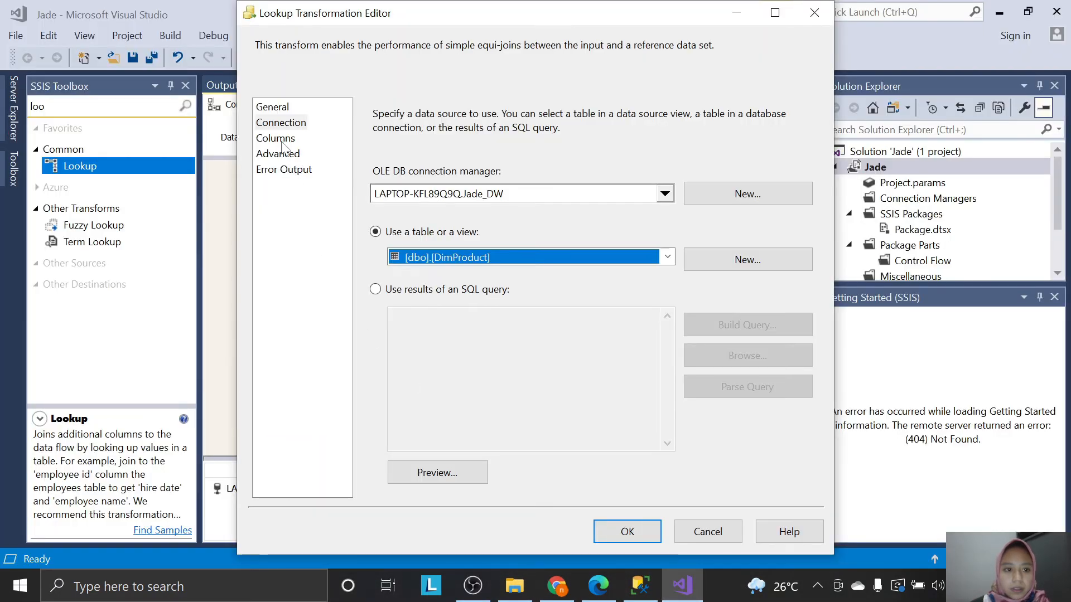
pyautogui.click(283, 143)
pyautogui.click(598, 586)
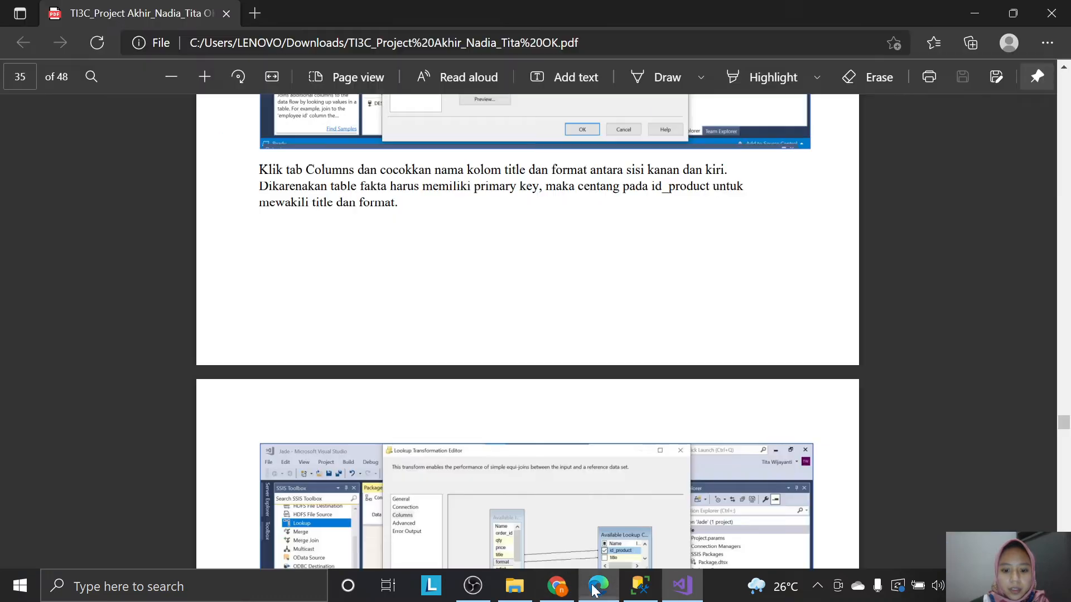
pyautogui.scroll(1, 510, 223)
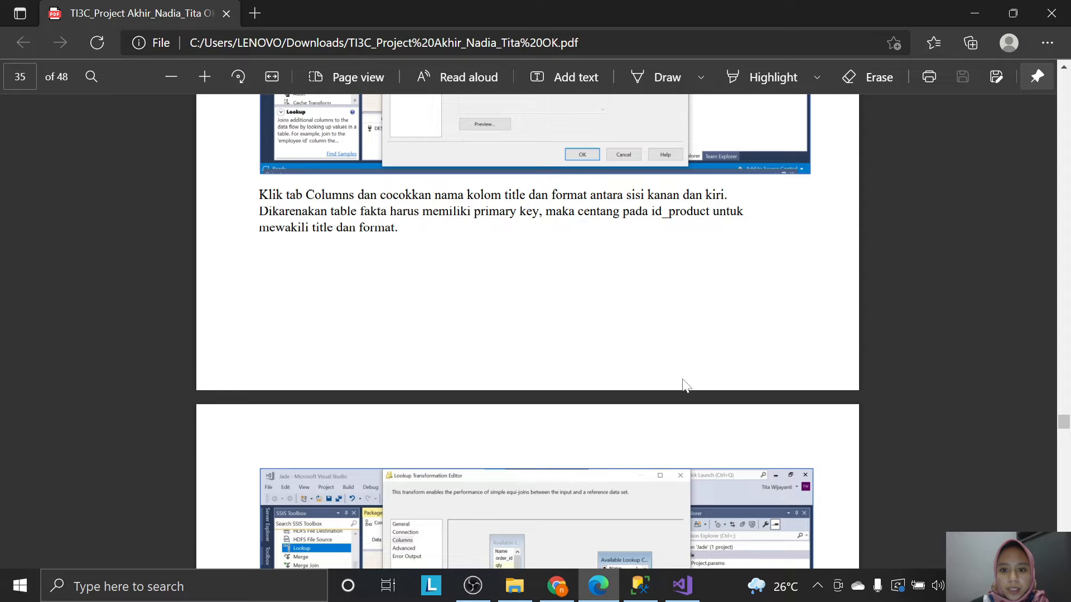
pyautogui.click(682, 585)
pyautogui.moveTo(469, 215); pyautogui.dragTo(688, 266)
pyautogui.moveTo(484, 232); pyautogui.dragTo(684, 235)
# Check the column mapping in the PDF guide and include id_product as a lookup output column.
pyautogui.click(599, 585)
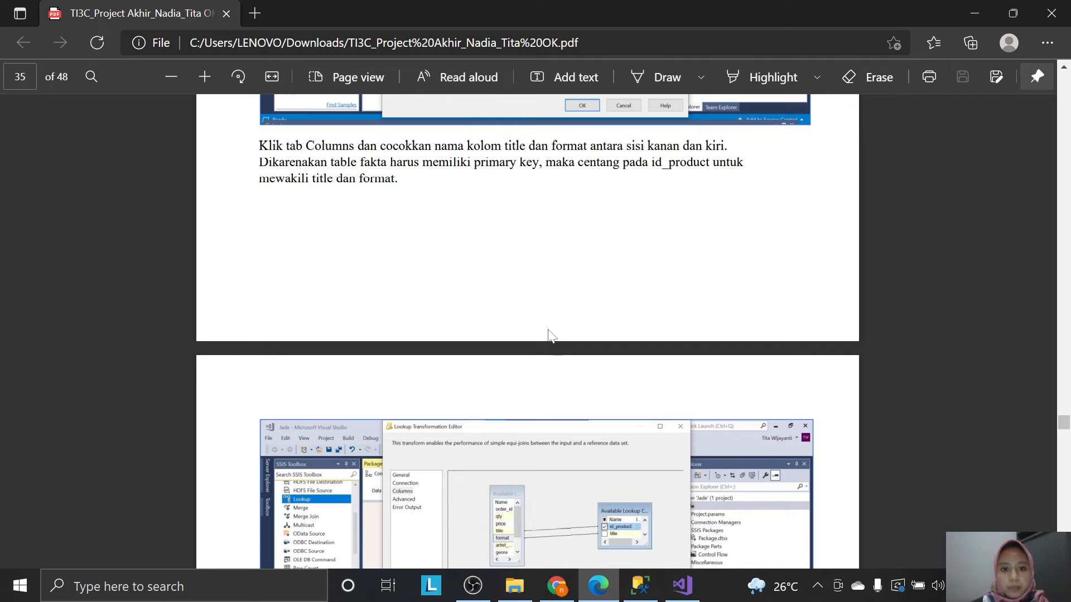
pyautogui.scroll(-1, 572, 359)
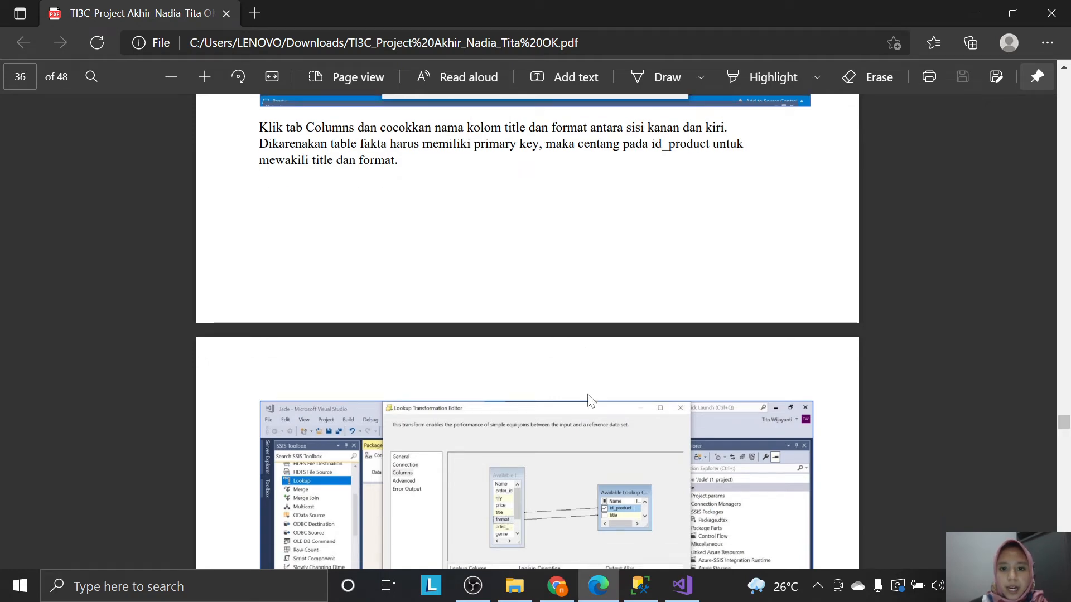
pyautogui.click(601, 598)
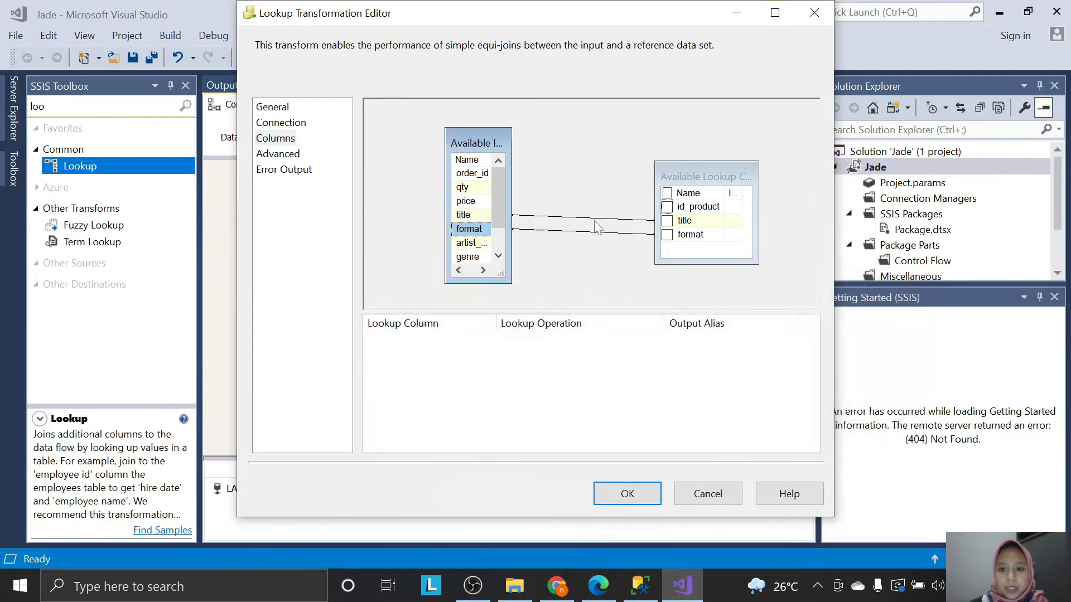
pyautogui.click(665, 207)
# Following the PDF guide, set Lookup Product's handling of rows with no matching entries to Ignore failure.
pyautogui.hotkey('alt', 'Tab')
pyautogui.scroll(-1, 661, 345)
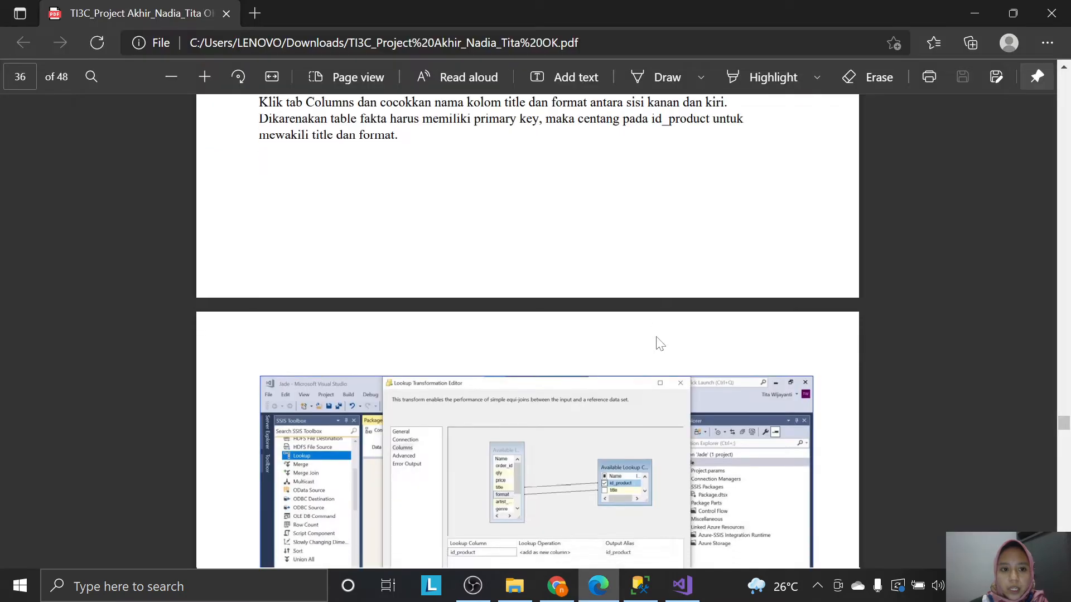
pyautogui.scroll(-5, 658, 339)
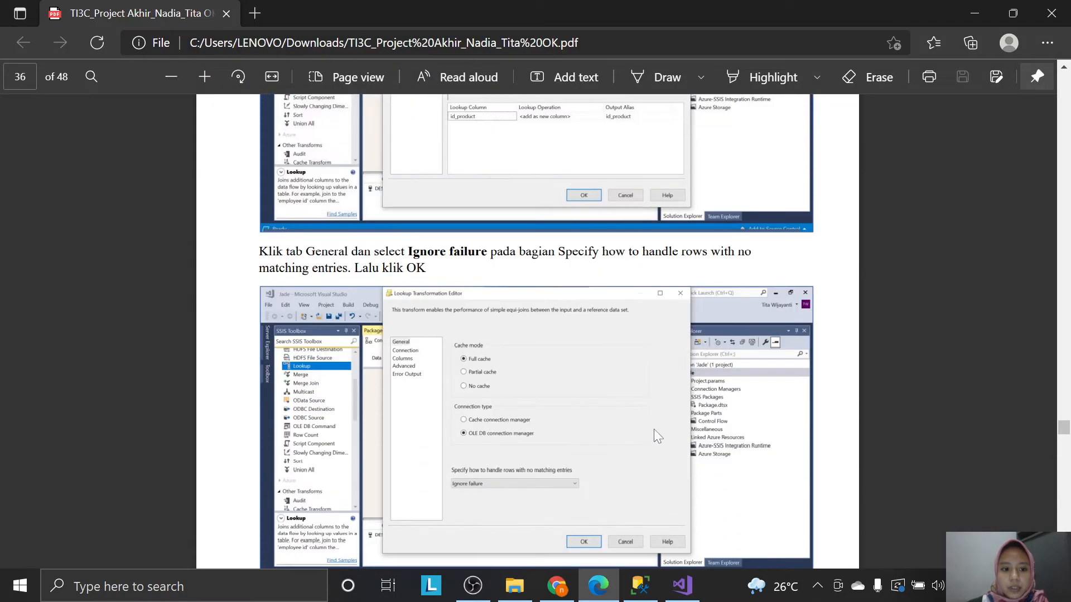
pyautogui.click(693, 592)
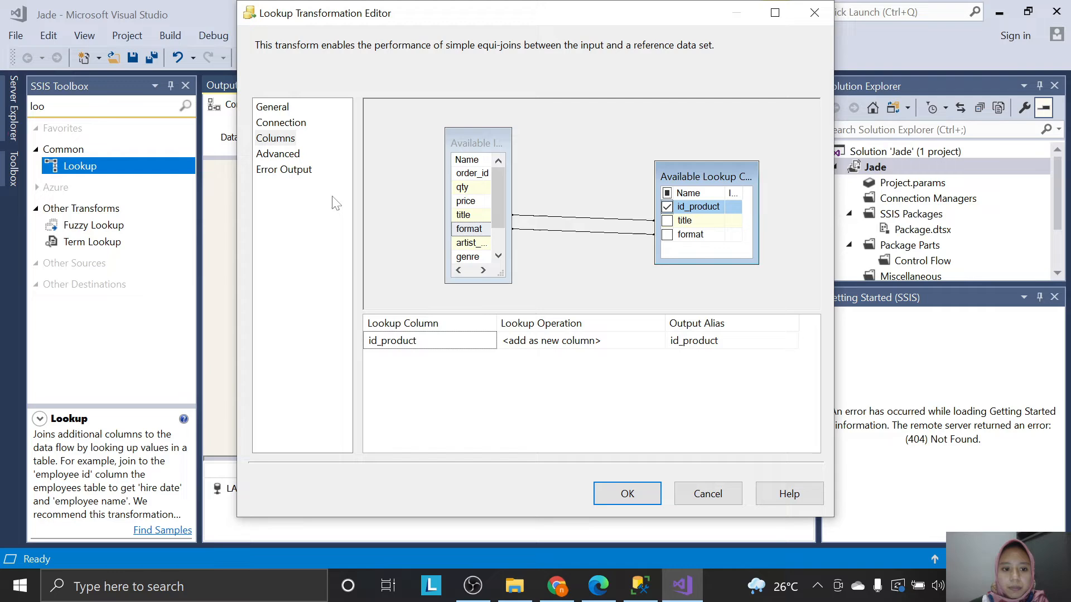
pyautogui.click(274, 109)
pyautogui.hotkey('alt', 'Tab')
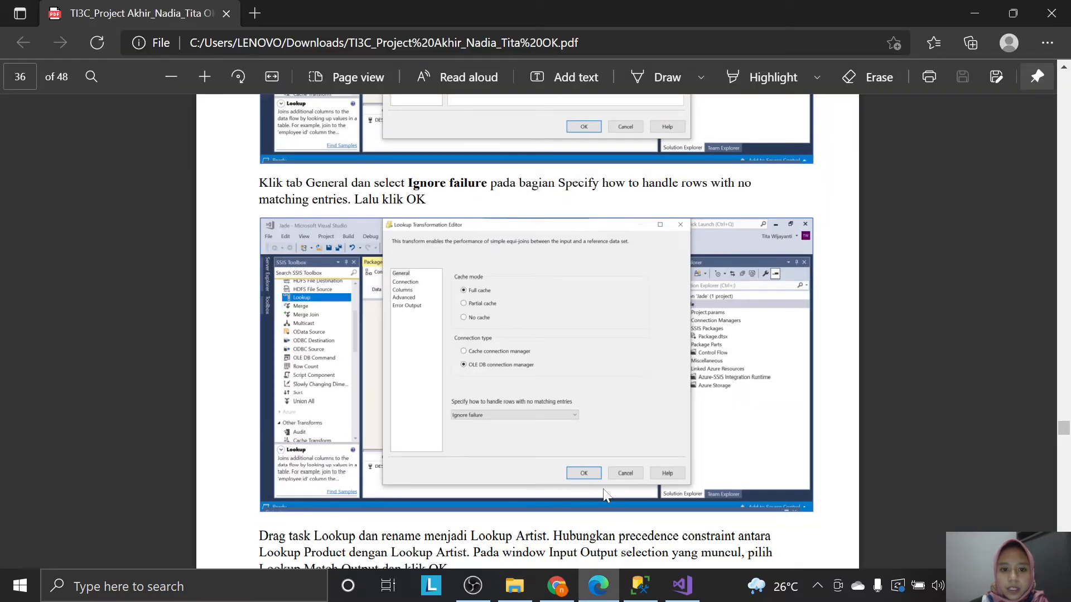
pyautogui.click(690, 591)
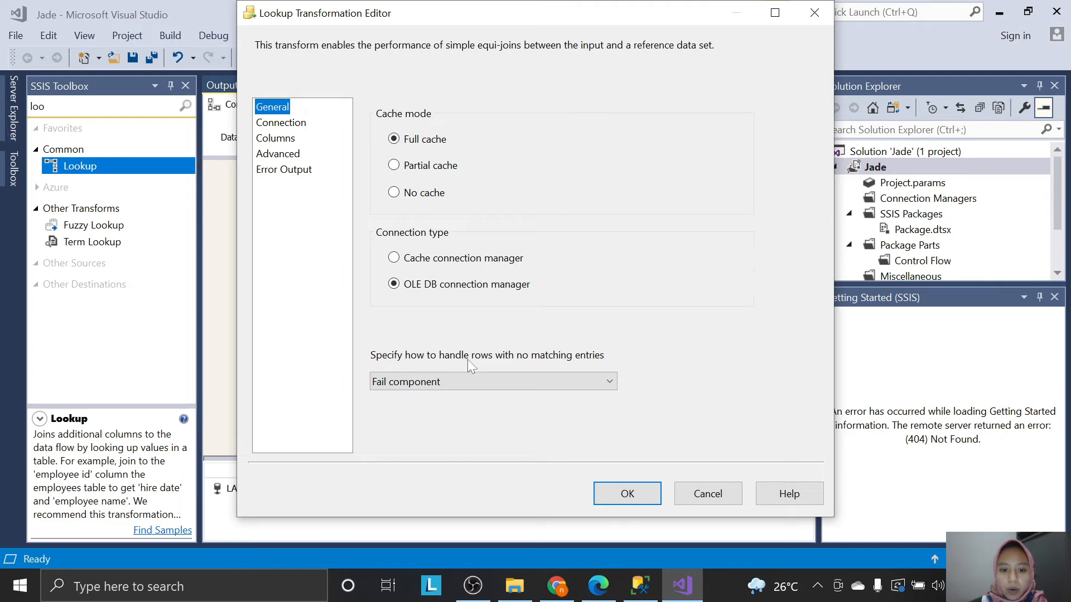
pyautogui.click(559, 382)
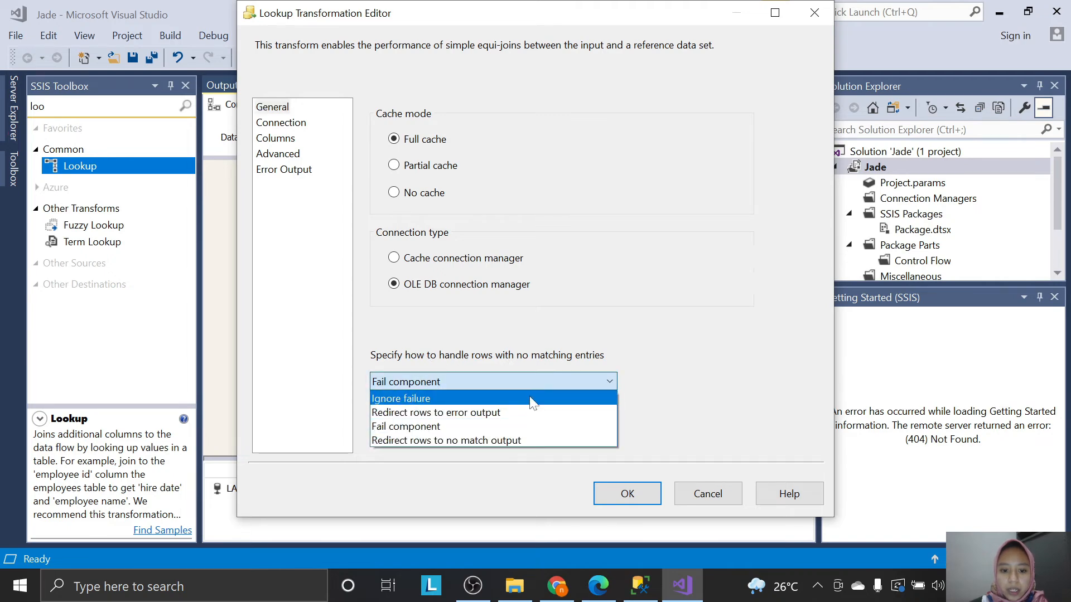
pyautogui.click(532, 399)
# Check the settings against the PDF guide and accept the Lookup Product configuration.
pyautogui.click(598, 586)
pyautogui.scroll(-2, 522, 330)
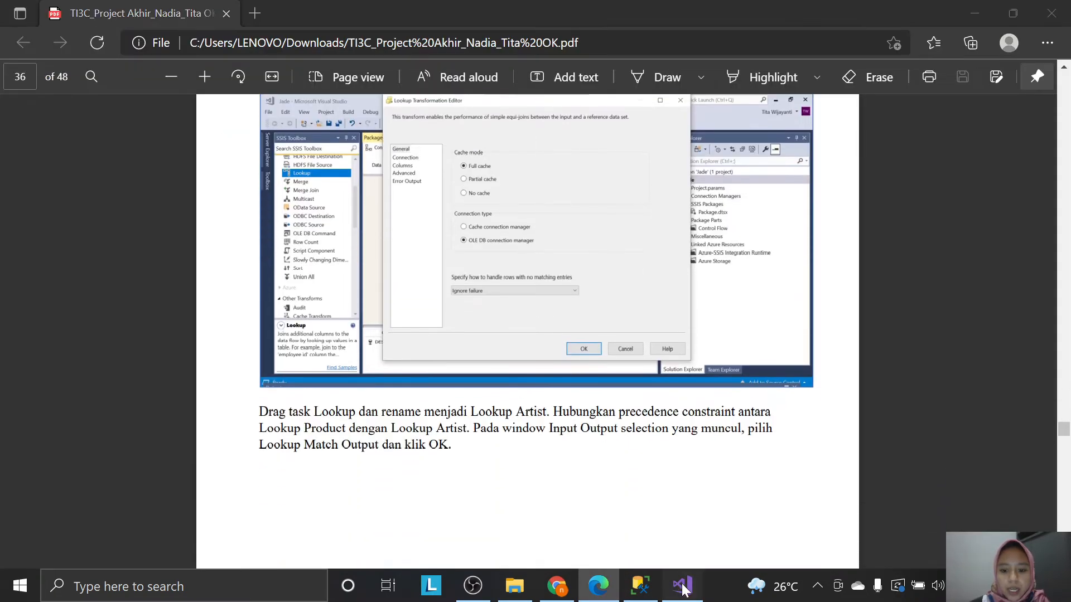
pyautogui.click(683, 589)
pyautogui.click(631, 499)
# Following the PDF guide, add another Lookup transformation below Lookup Product and rename it Lookup Artist.
pyautogui.click(598, 586)
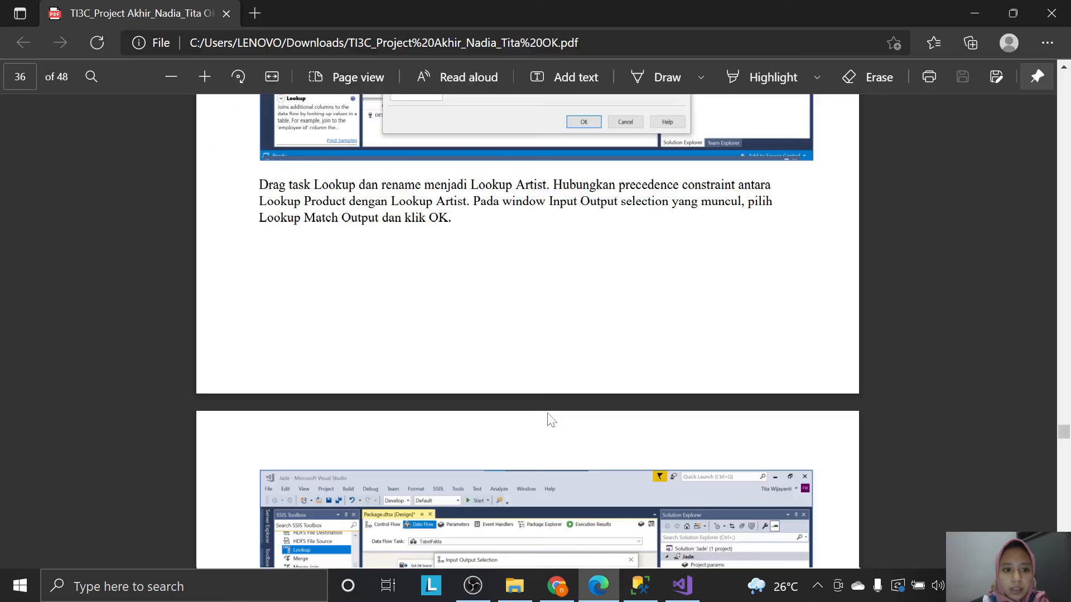
pyautogui.click(682, 585)
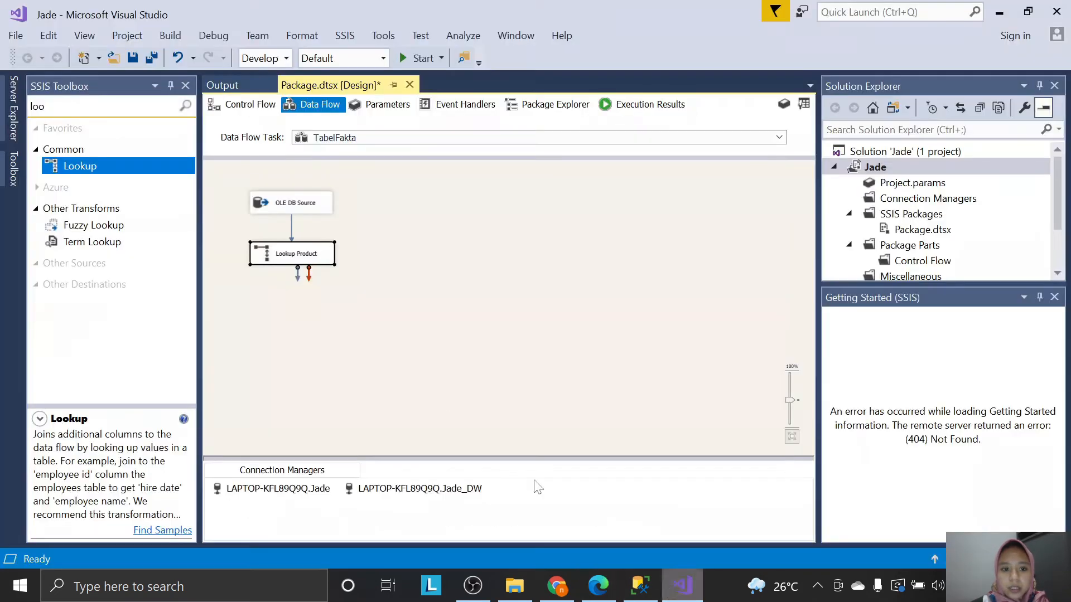
pyautogui.moveTo(131, 169); pyautogui.dragTo(295, 304)
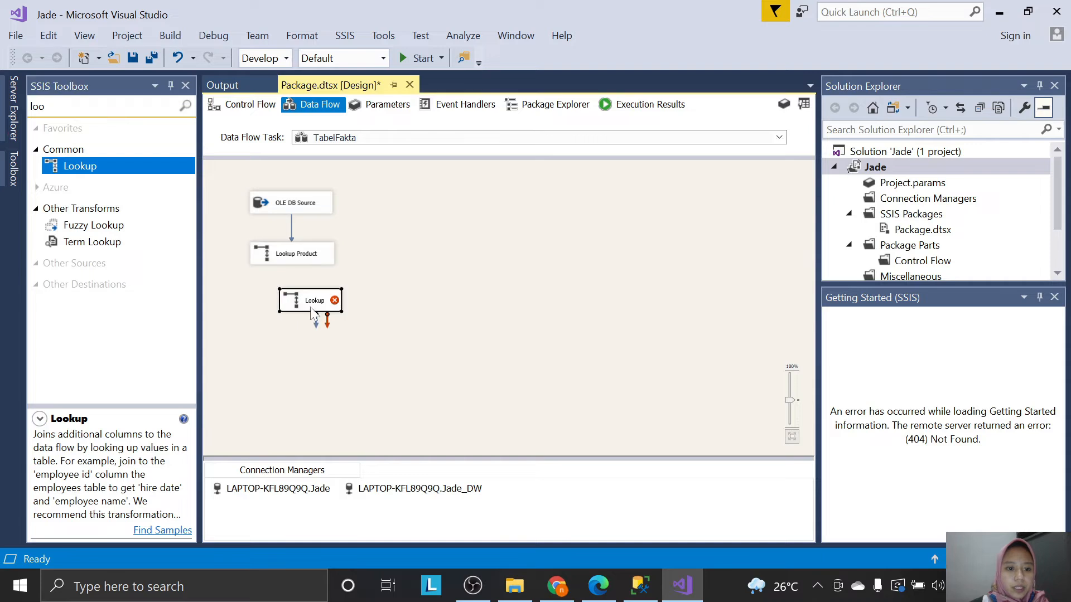
pyautogui.rightClick(290, 301)
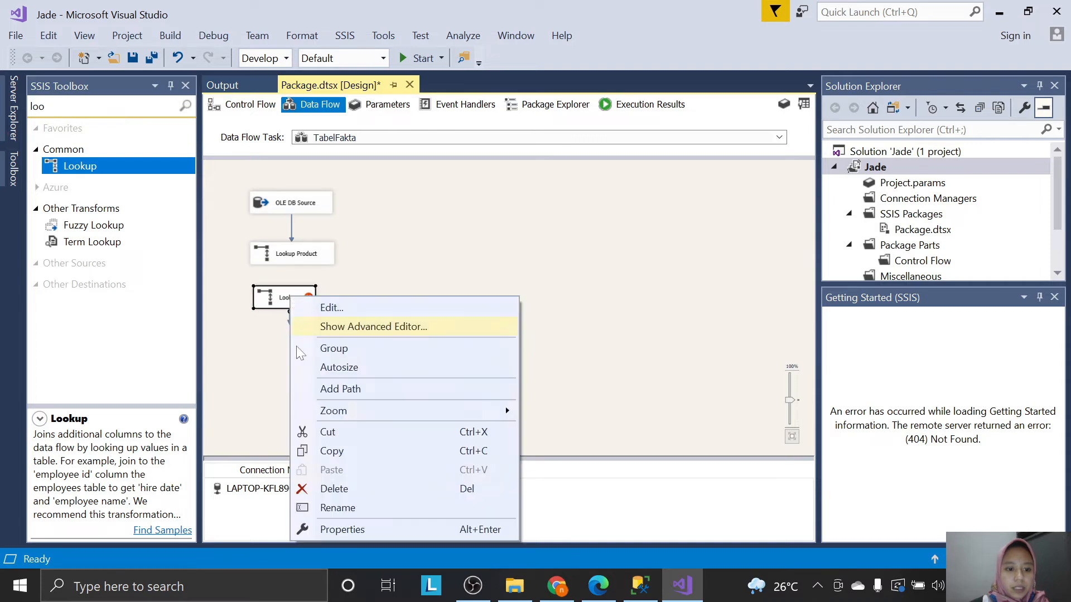
pyautogui.click(364, 507)
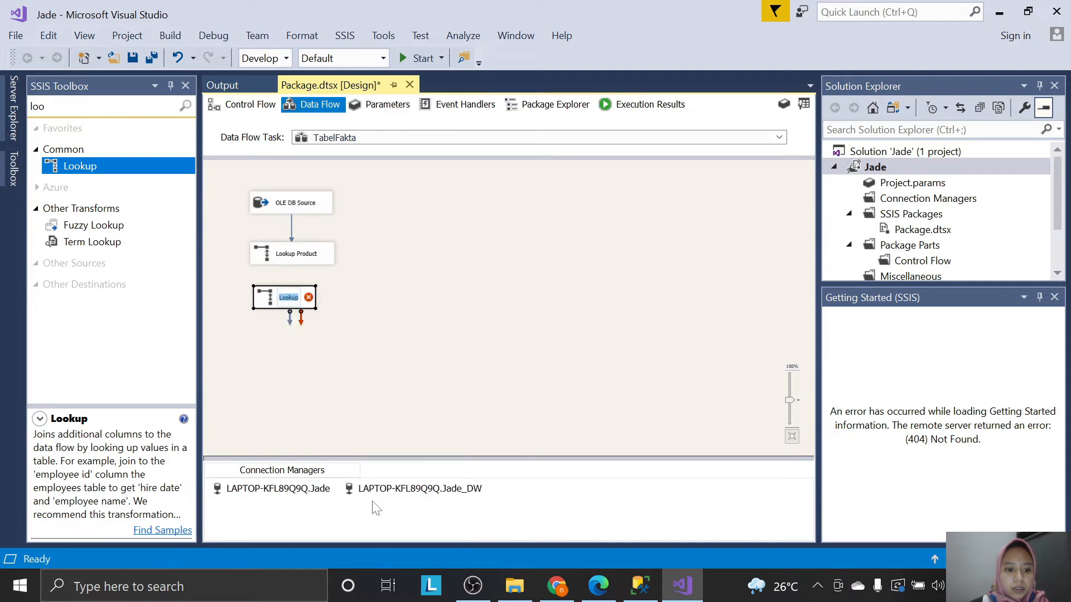
pyautogui.click(290, 296)
pyautogui.write('Artist')
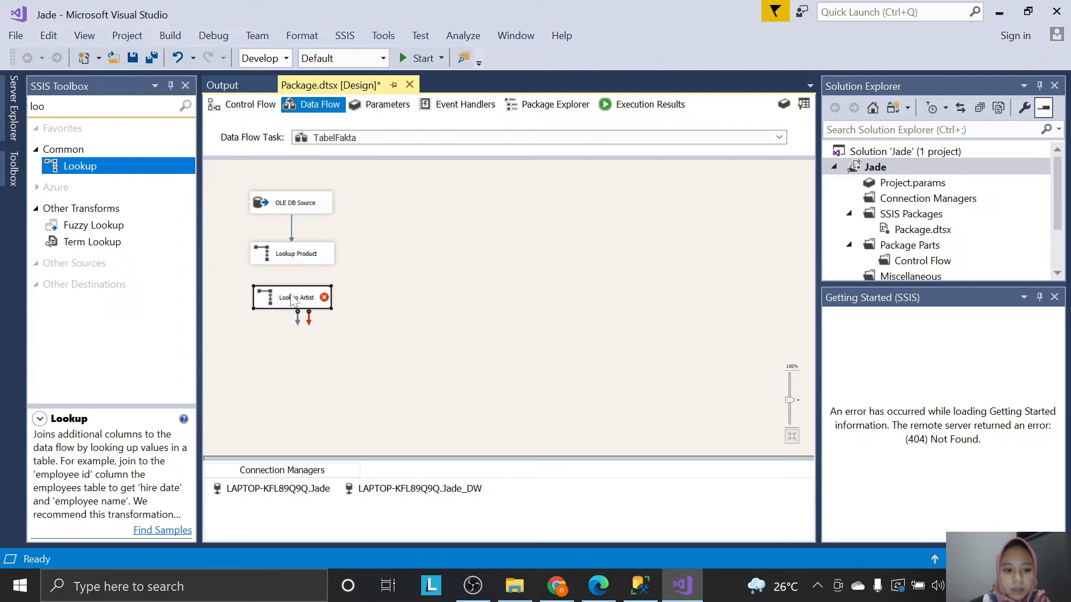
# Following the PDF guide, connect Lookup Product to Lookup Artist using Lookup Match Output as the output.
pyautogui.hotkey('alt', 'Tab')
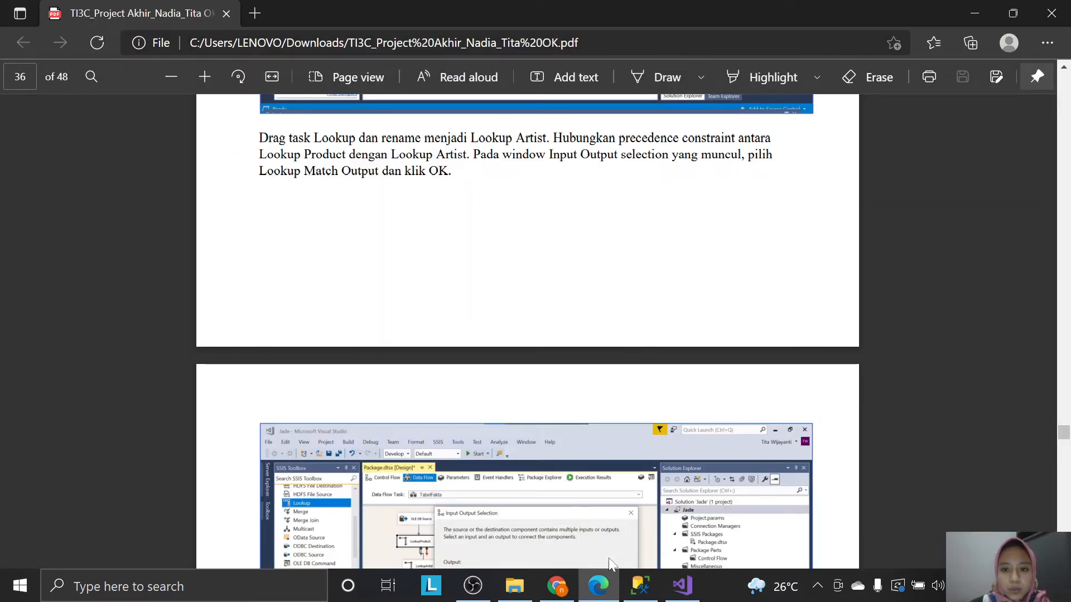
pyautogui.click(687, 595)
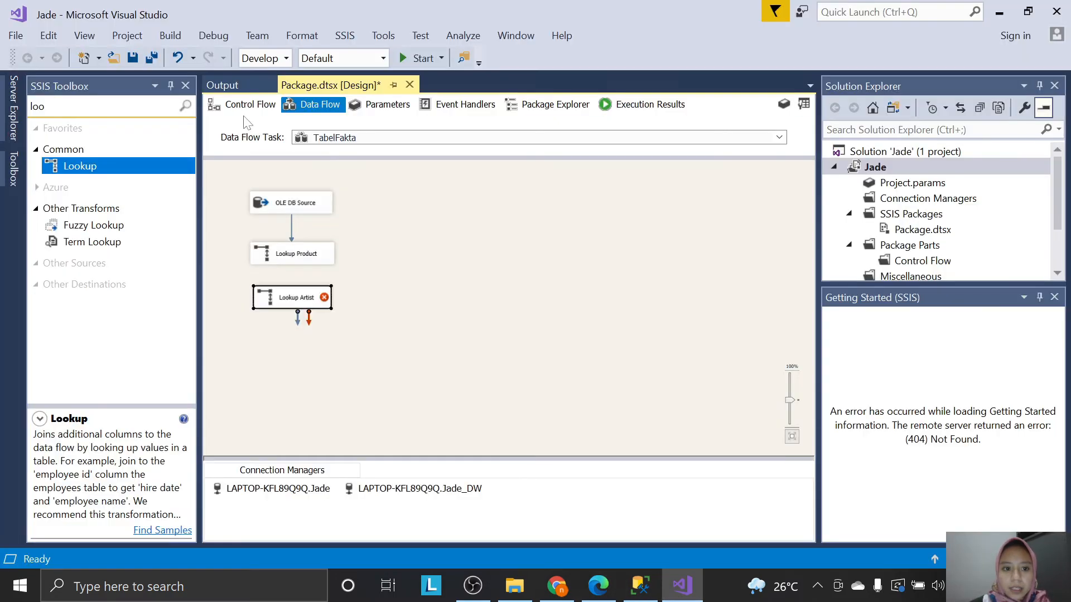
pyautogui.click(318, 263)
pyautogui.moveTo(296, 268); pyautogui.dragTo(299, 293)
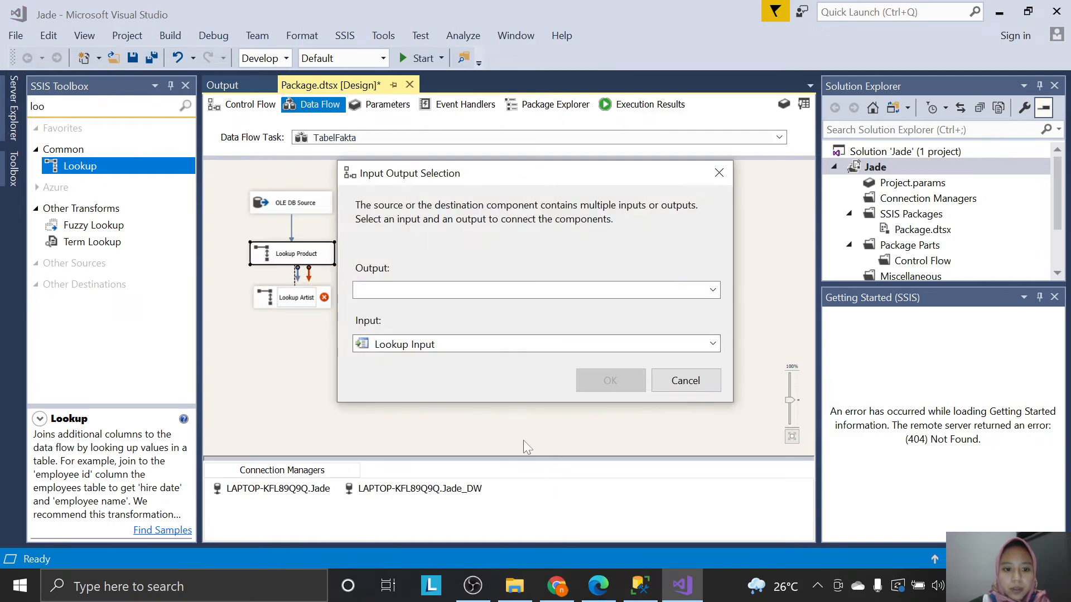
pyautogui.click(556, 588)
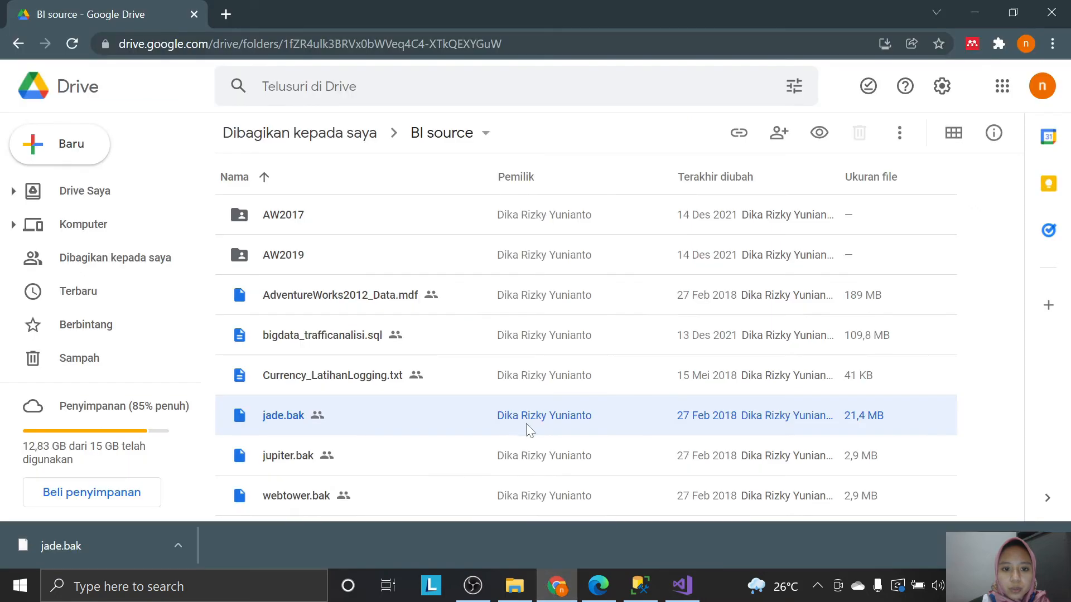
pyautogui.click(598, 585)
pyautogui.scroll(-1, 570, 393)
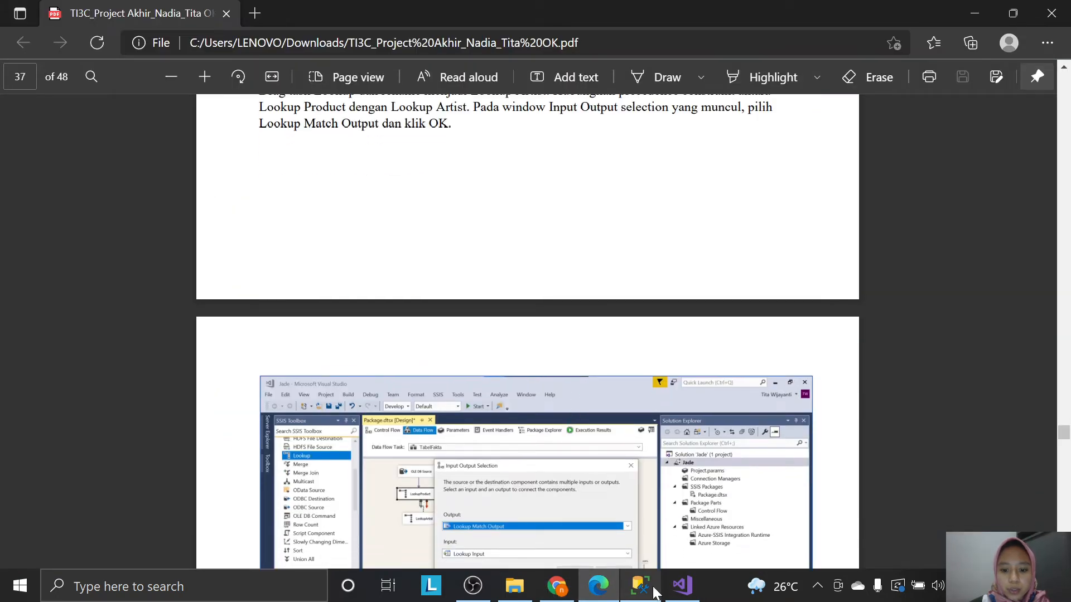
pyautogui.click(682, 586)
pyautogui.click(551, 291)
pyautogui.click(551, 306)
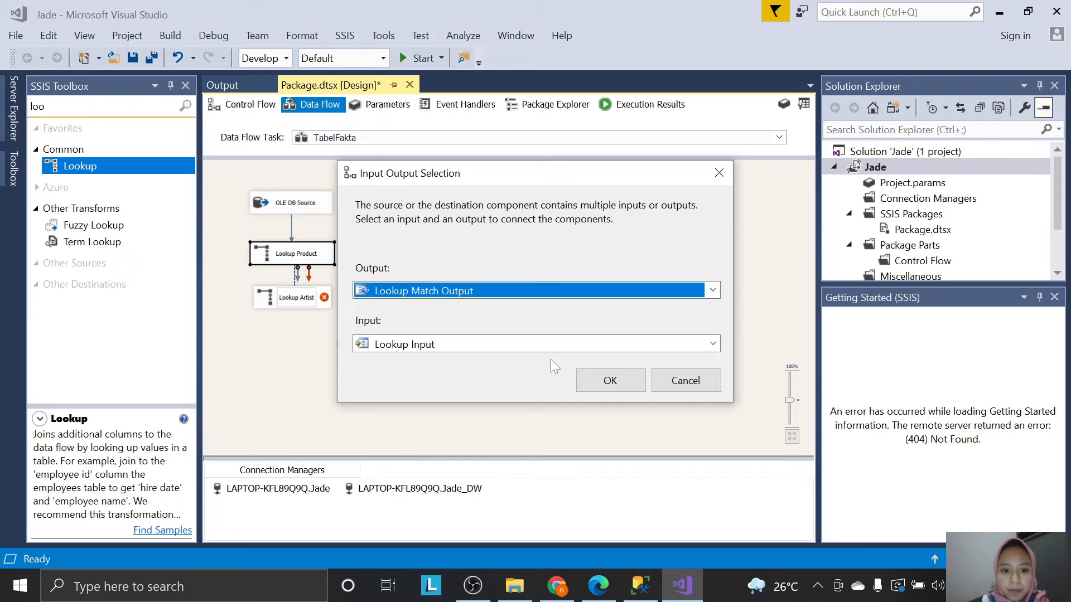
pyautogui.click(609, 388)
# Following the PDF guide, open the Lookup Artist configuration and set rows with no matching entries to Ignore failure.
pyautogui.hotkey('alt', 'Tab')
pyautogui.scroll(-1, 644, 487)
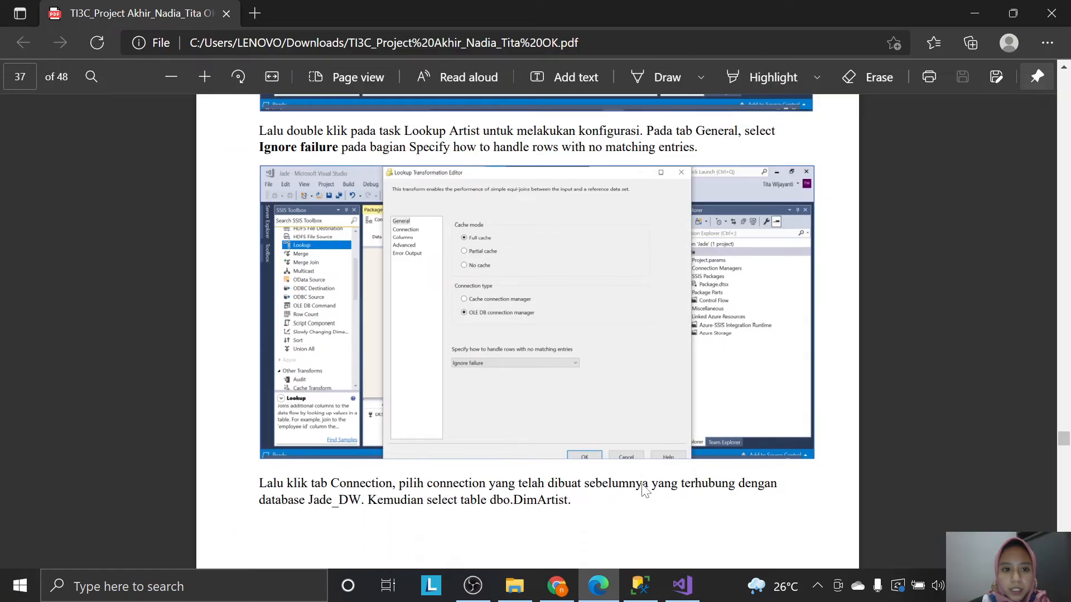
pyautogui.click(679, 589)
pyautogui.doubleClick(275, 304)
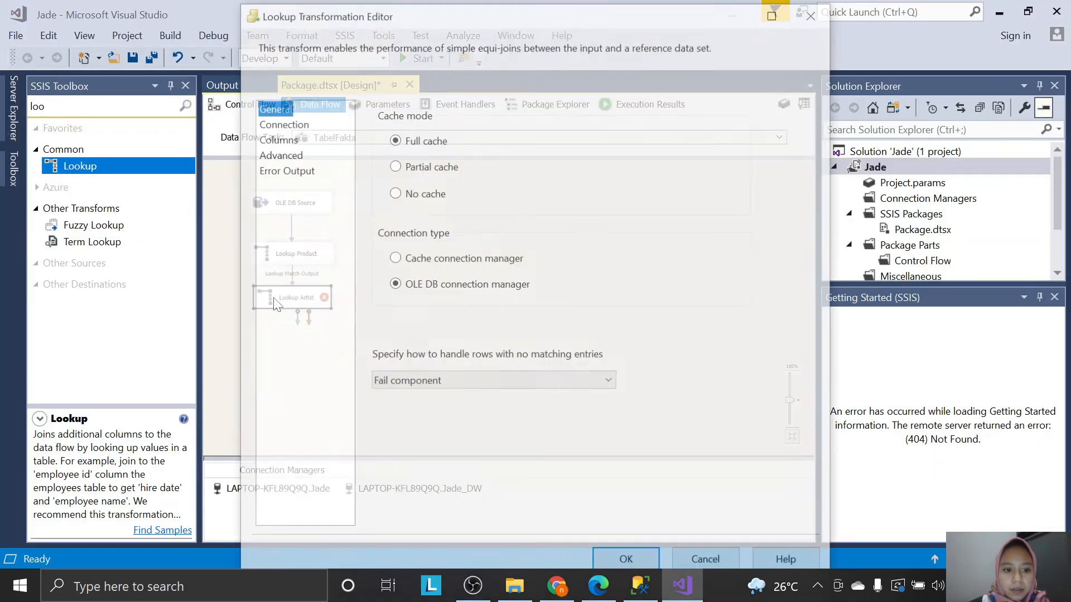
pyautogui.hotkey('alt', 'Tab')
pyautogui.click(681, 587)
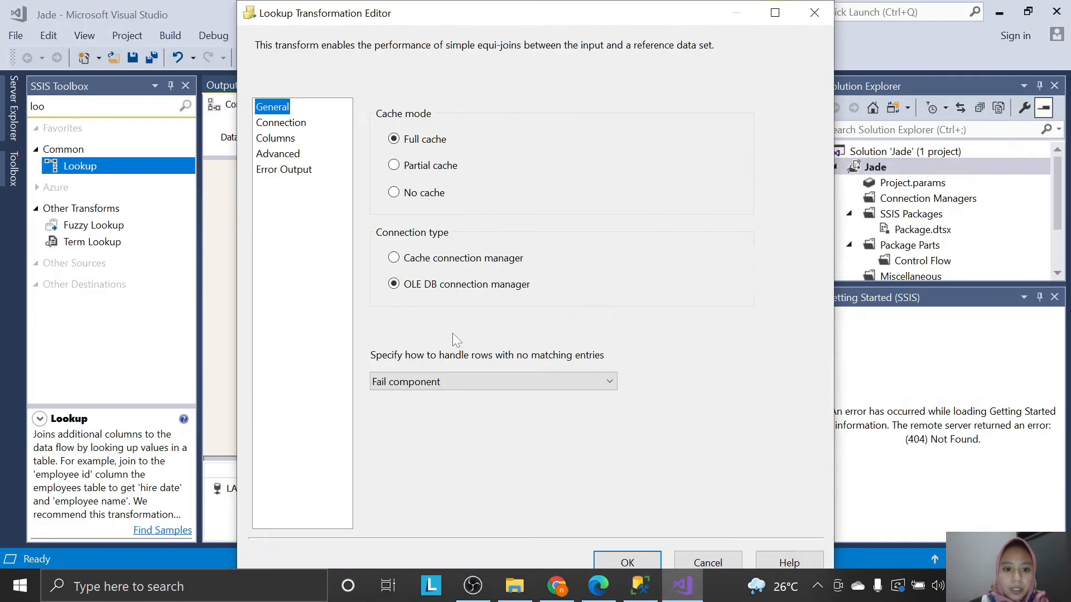
pyautogui.click(514, 383)
pyautogui.click(502, 396)
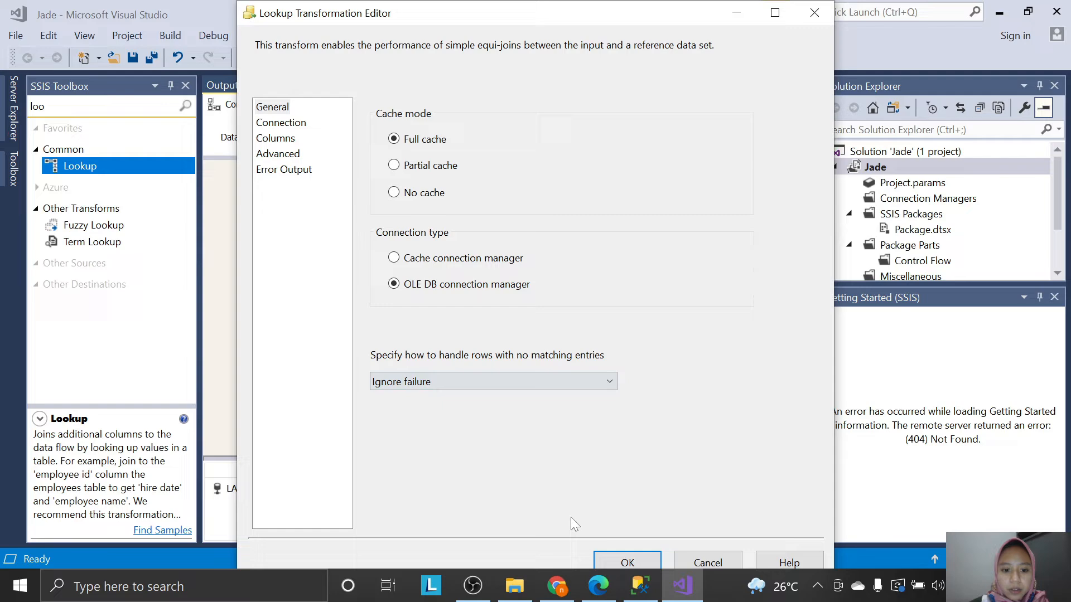
# Following the PDF guide, set Lookup Artist's OLE DB connection manager to the Jade_DW connection.
pyautogui.click(613, 590)
pyautogui.scroll(-4, 631, 413)
pyautogui.click(686, 592)
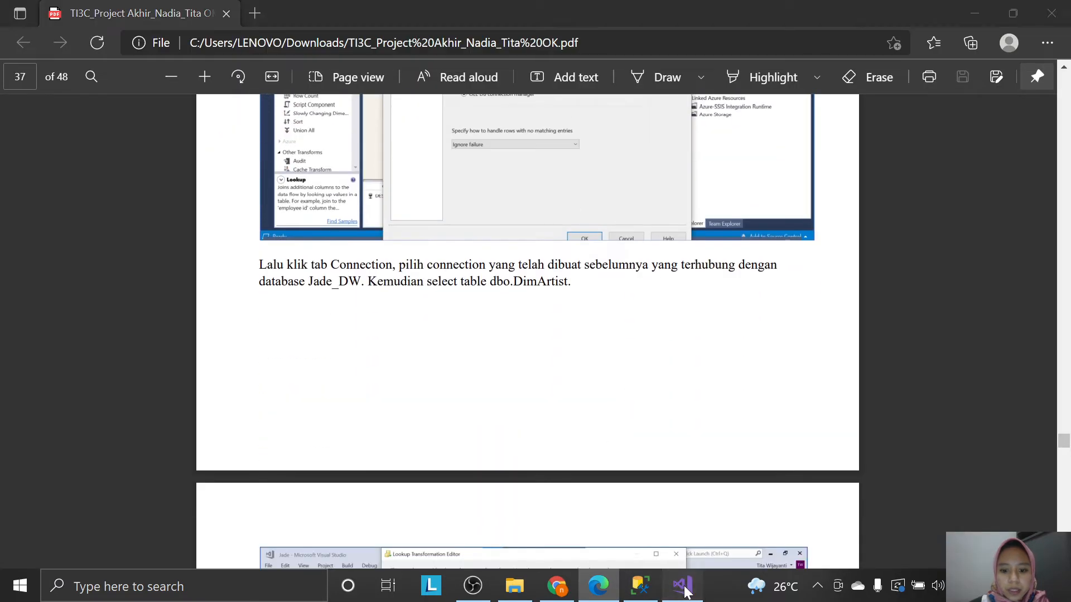
pyautogui.click(287, 123)
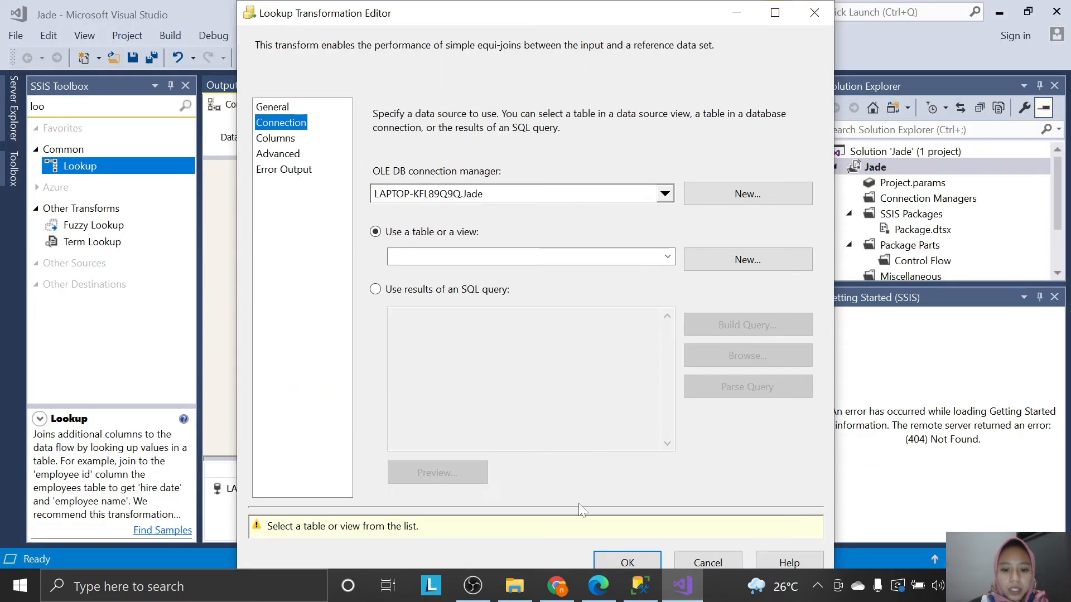
pyautogui.click(599, 585)
pyautogui.scroll(-1, 632, 446)
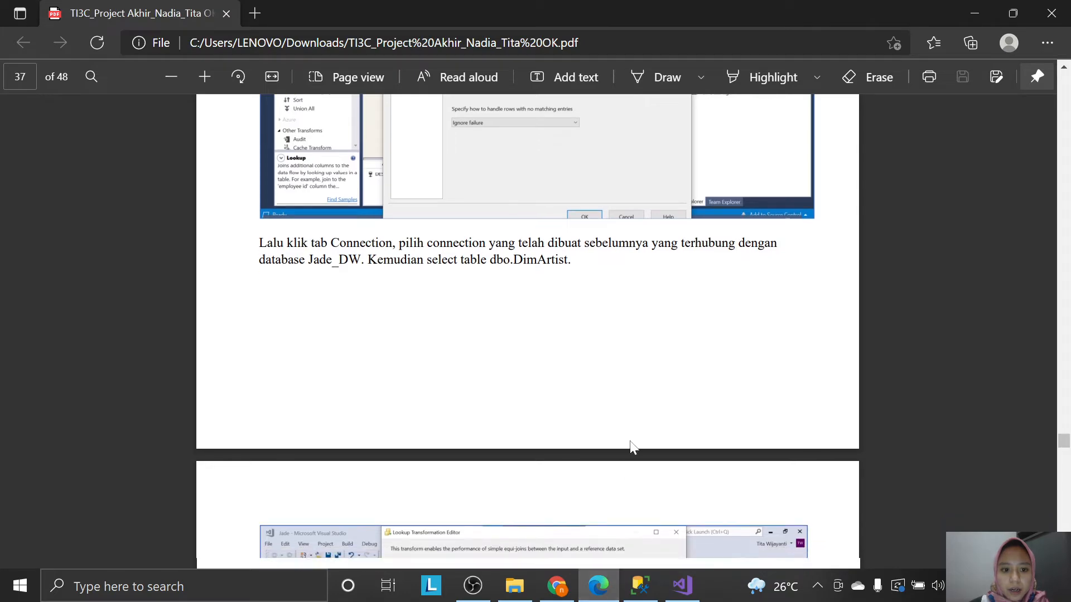
pyautogui.scroll(-1, 632, 446)
pyautogui.click(681, 585)
pyautogui.click(612, 195)
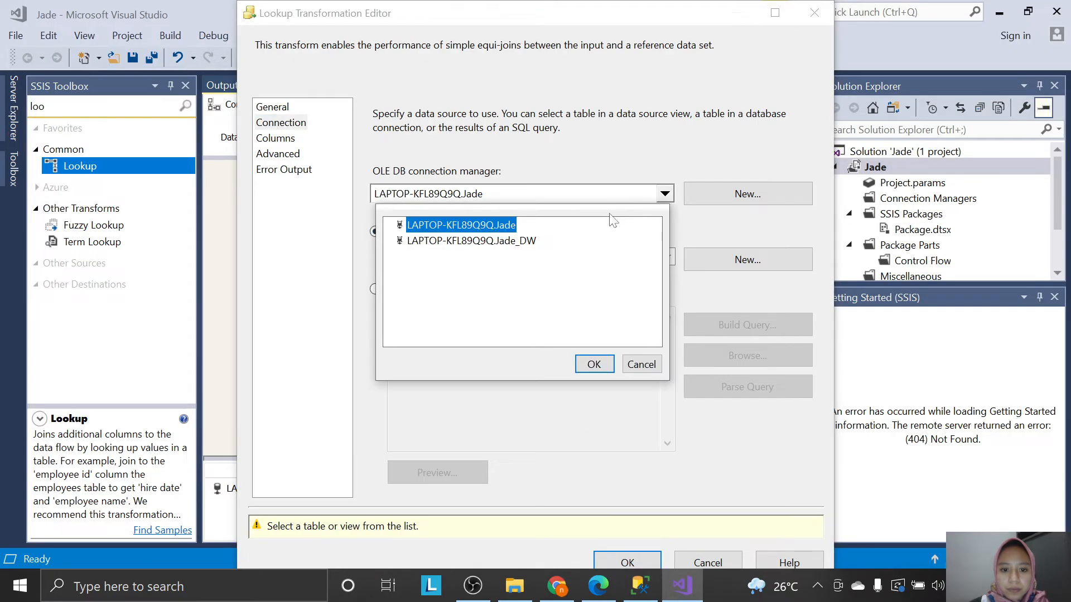
pyautogui.click(491, 240)
pyautogui.click(594, 364)
# Check the table name in the PDF guide and select [dbo].[DimArtist] as Lookup Artist's reference table.
pyautogui.click(599, 585)
pyautogui.scroll(-1, 594, 540)
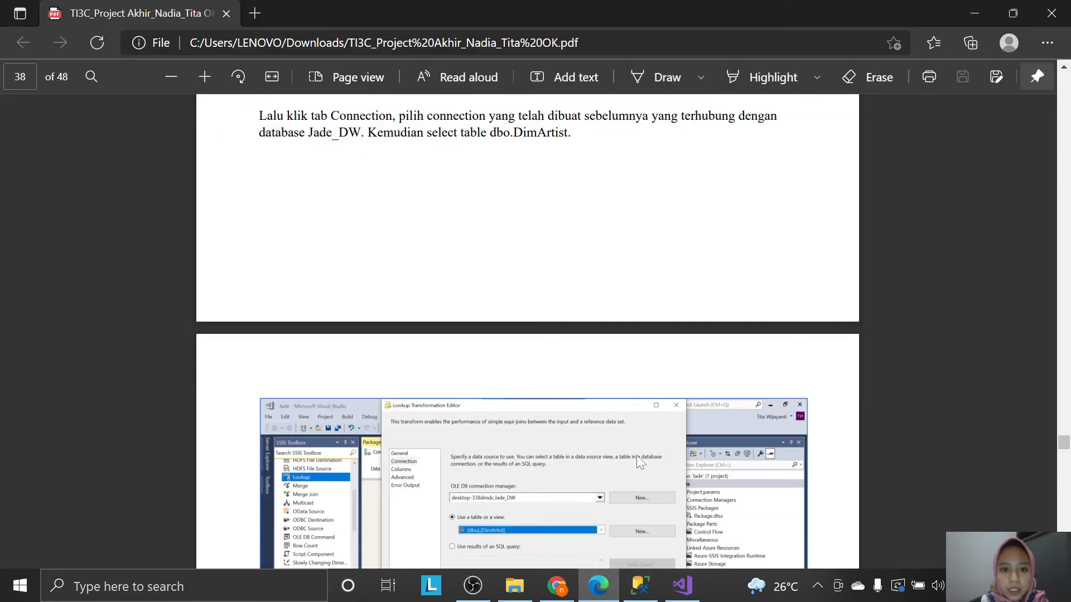
pyautogui.scroll(-1, 637, 455)
pyautogui.rightClick(682, 585)
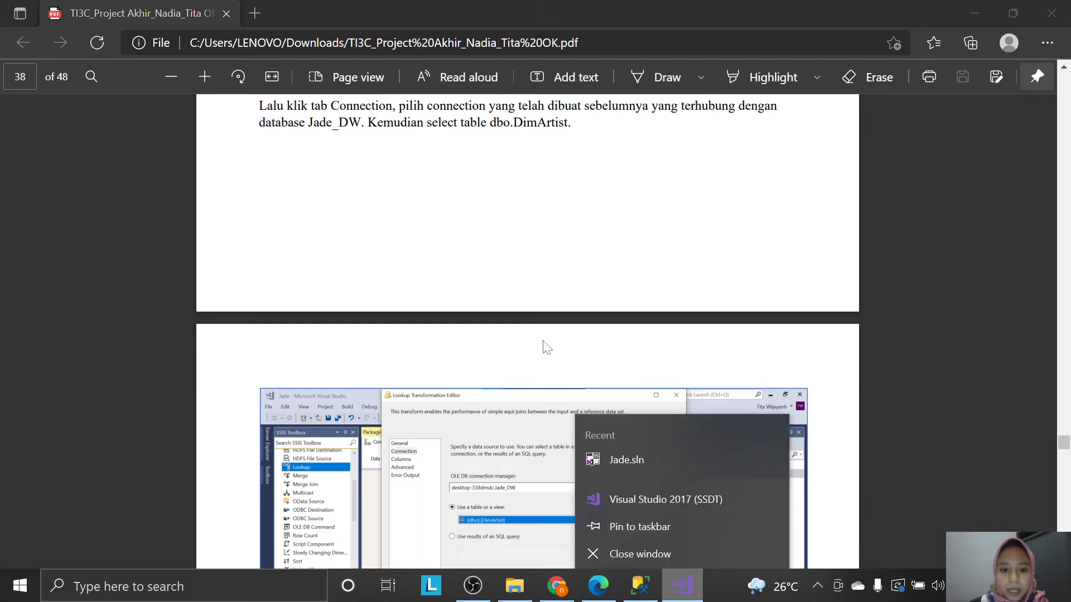
pyautogui.click(682, 585)
pyautogui.click(470, 259)
pyautogui.click(502, 281)
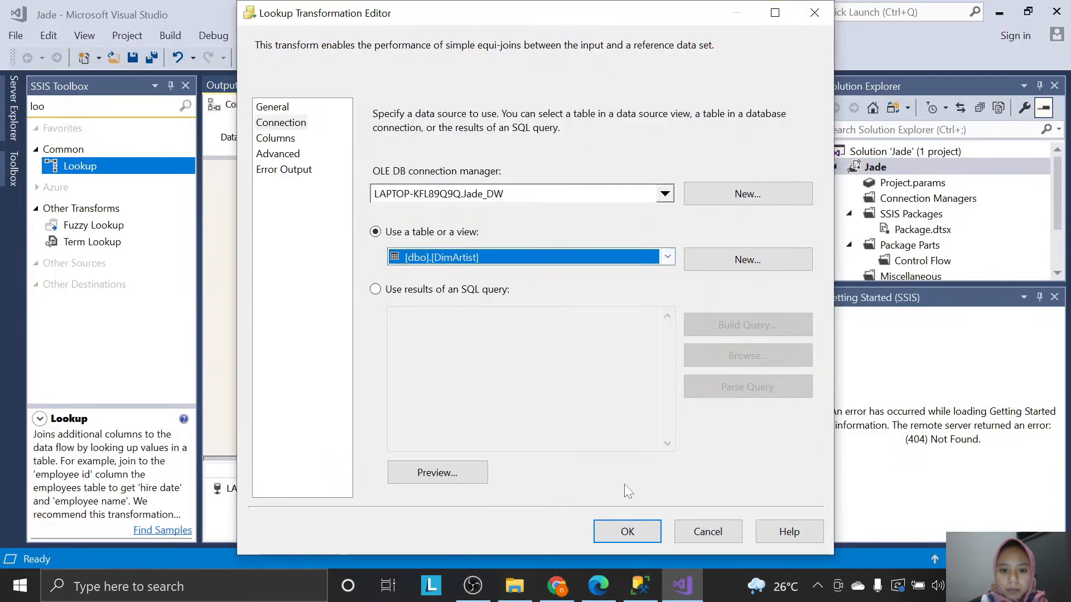
pyautogui.click(682, 585)
pyautogui.click(681, 585)
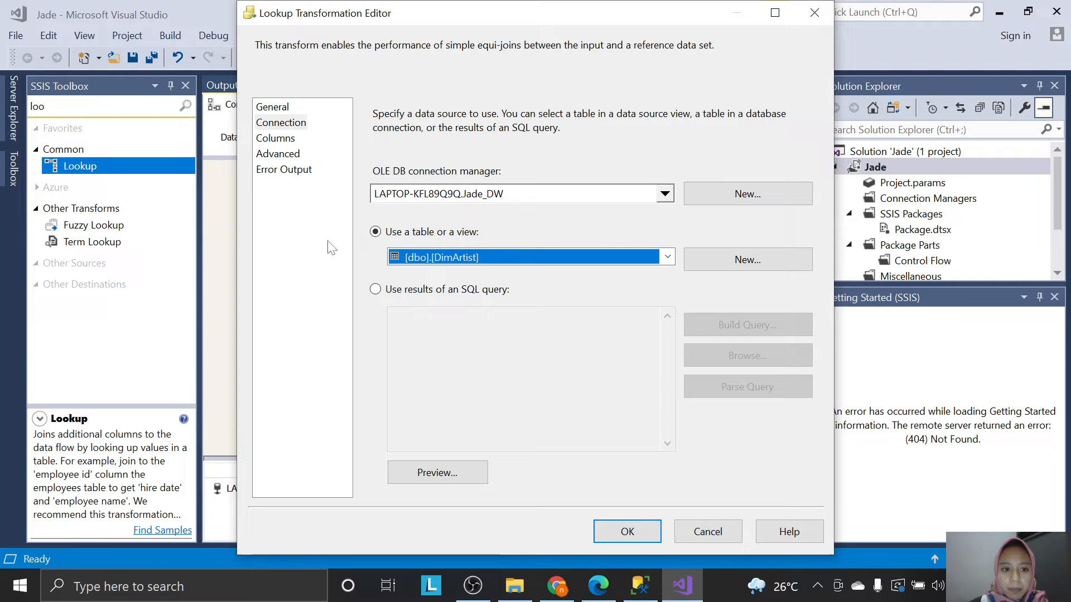
# Following the PDF guide, map the input columns artist_name, genre and country to the matching lookup columns in Lookup Artist.
pyautogui.click(275, 136)
pyautogui.hotkey('alt', 'Tab')
pyautogui.scroll(-2, 603, 357)
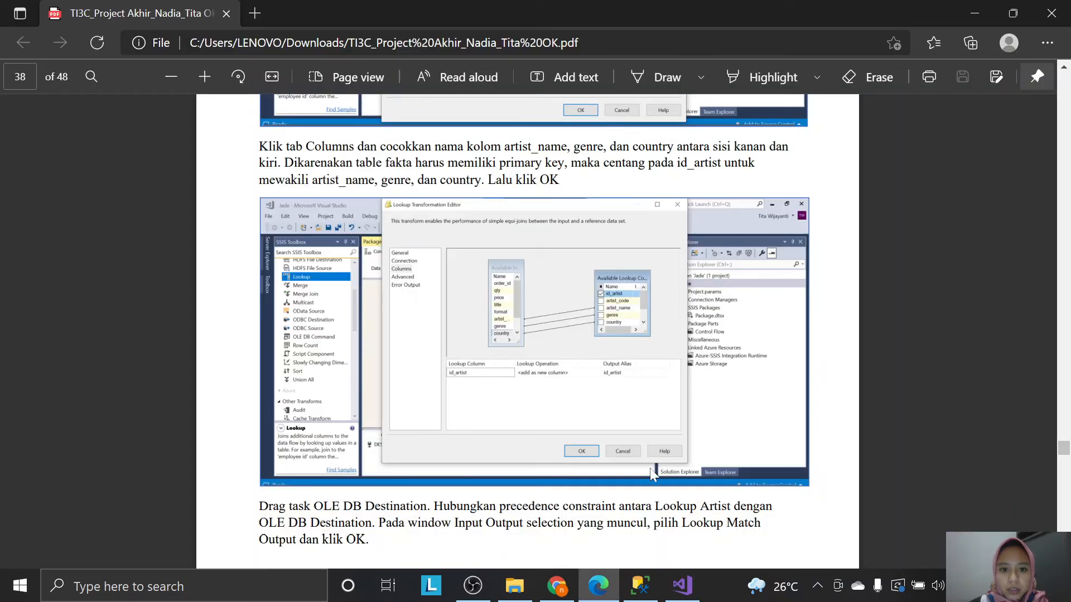
pyautogui.click(682, 585)
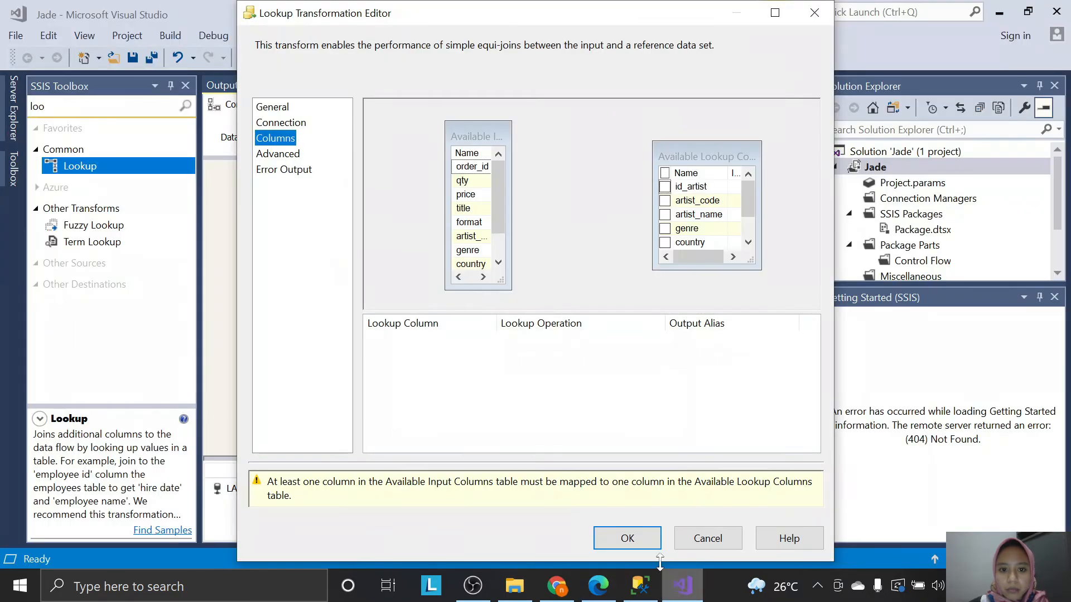
pyautogui.click(471, 236)
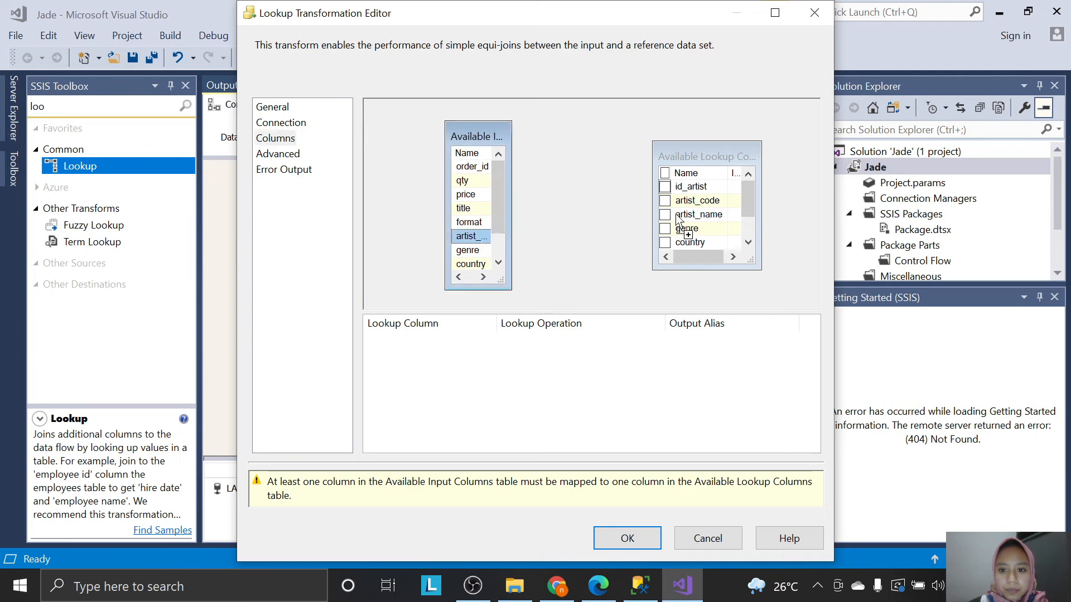
pyautogui.moveTo(684, 271); pyautogui.dragTo(685, 296)
pyautogui.moveTo(697, 214)
pyautogui.mouseDown()
pyautogui.moveTo(479, 229)
pyautogui.moveTo(689, 238)
pyautogui.moveTo(687, 229)
pyautogui.mouseUp()
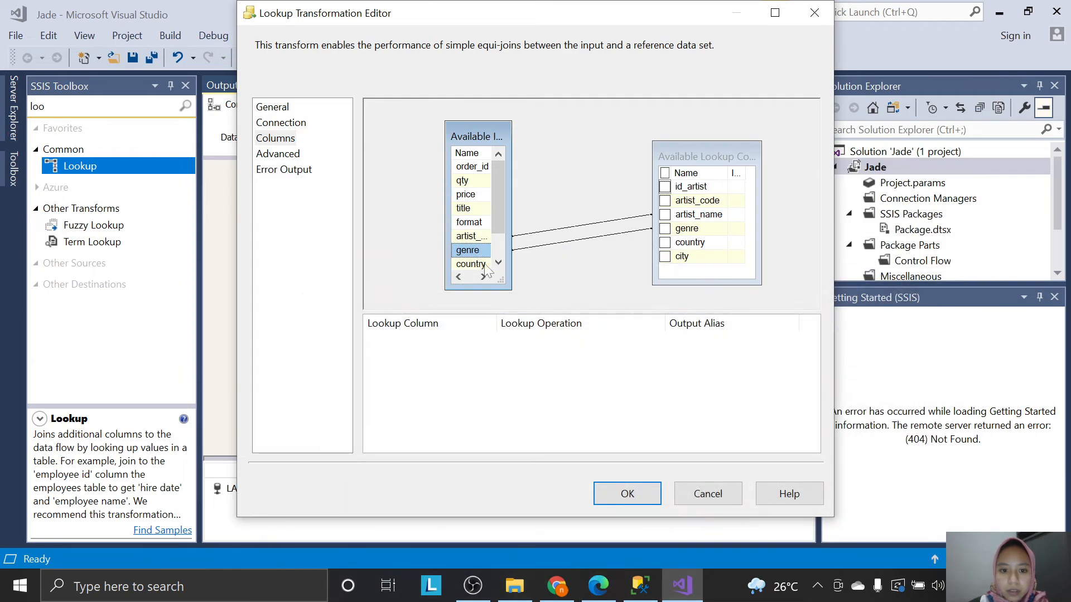
pyautogui.moveTo(478, 273); pyautogui.dragTo(686, 244)
# Following the PDF guide, include id_artist as a lookup output column and accept the Lookup Artist configuration.
pyautogui.hotkey('alt', 'Tab')
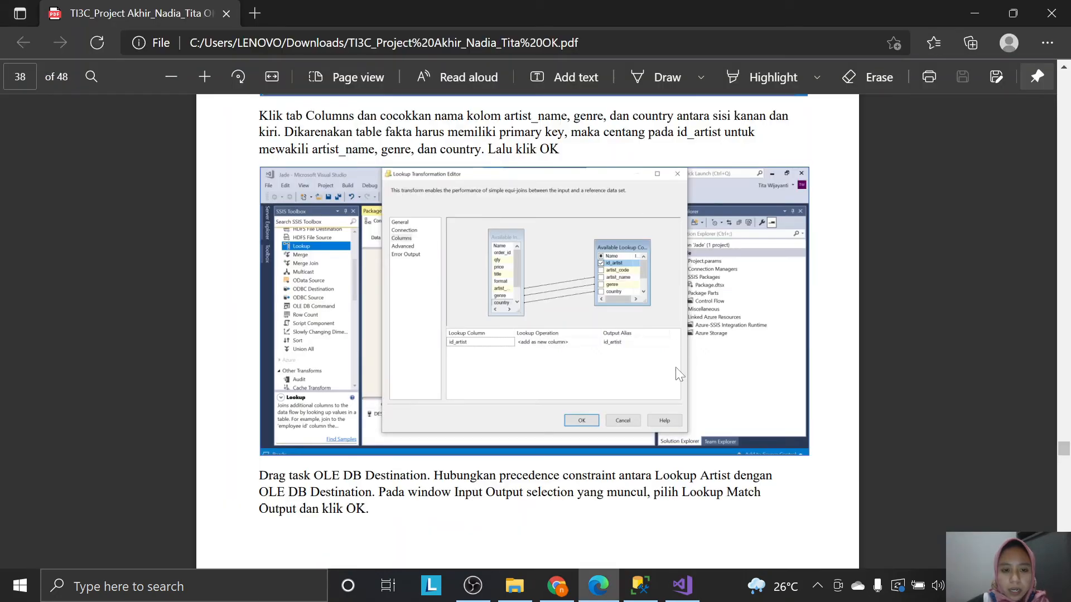
pyautogui.scroll(-1, 675, 367)
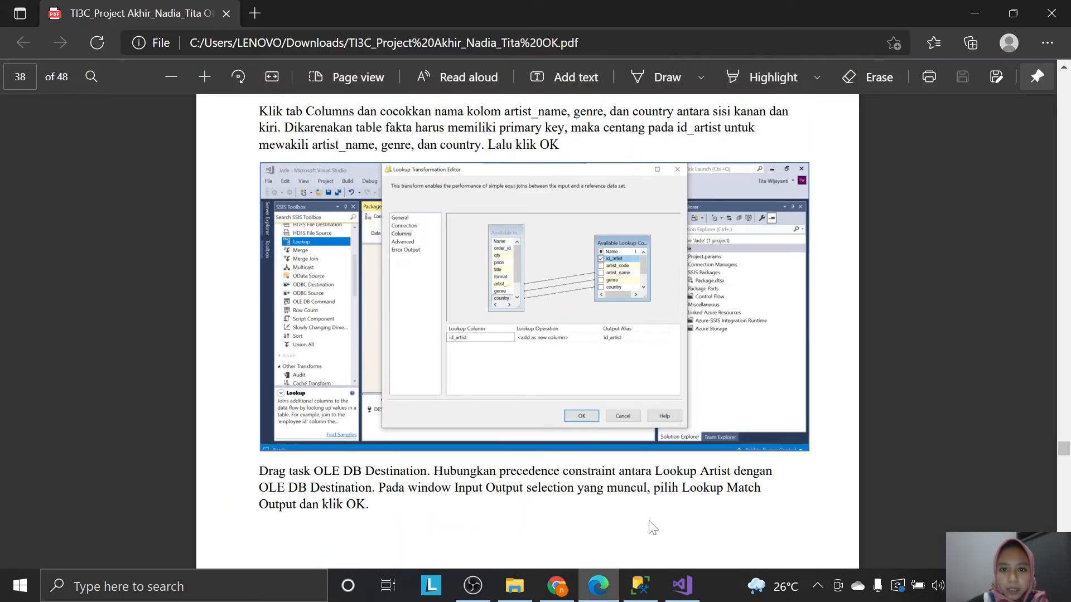
pyautogui.click(683, 587)
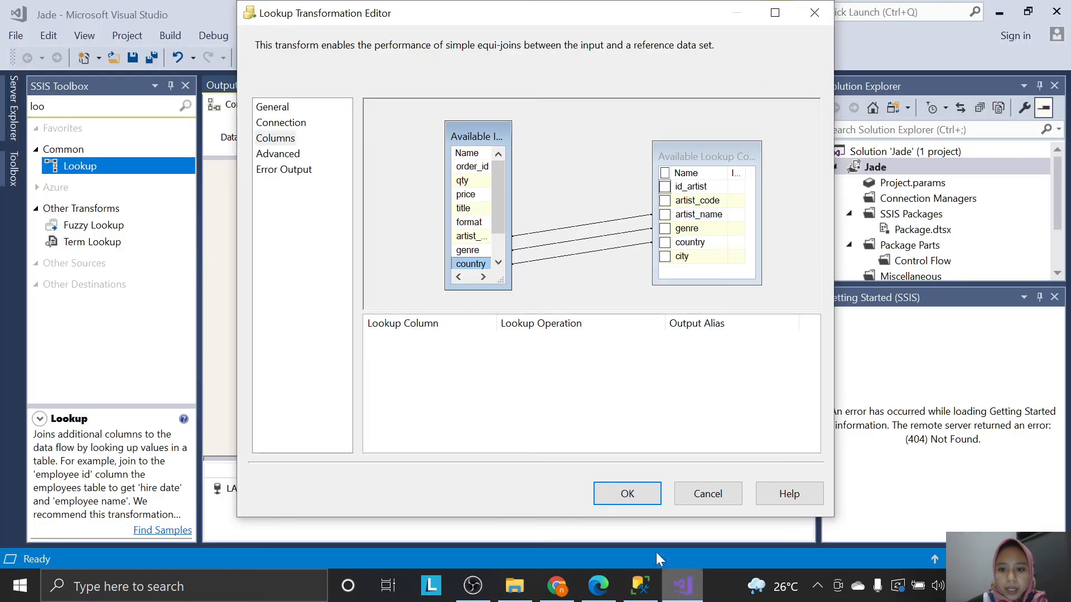
pyautogui.click(665, 186)
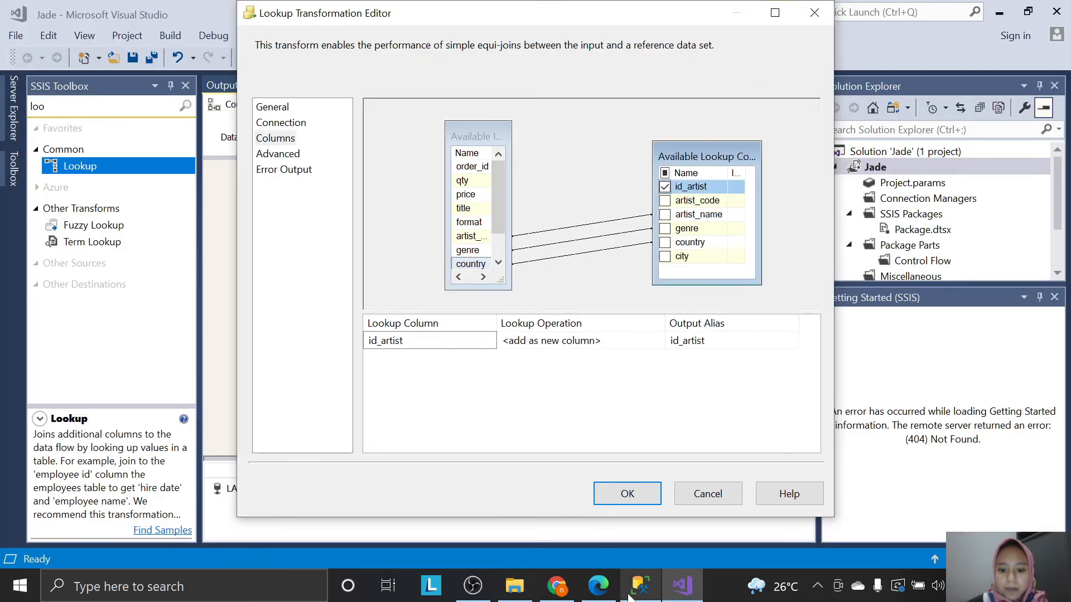
pyautogui.click(598, 585)
pyautogui.scroll(-2, 608, 437)
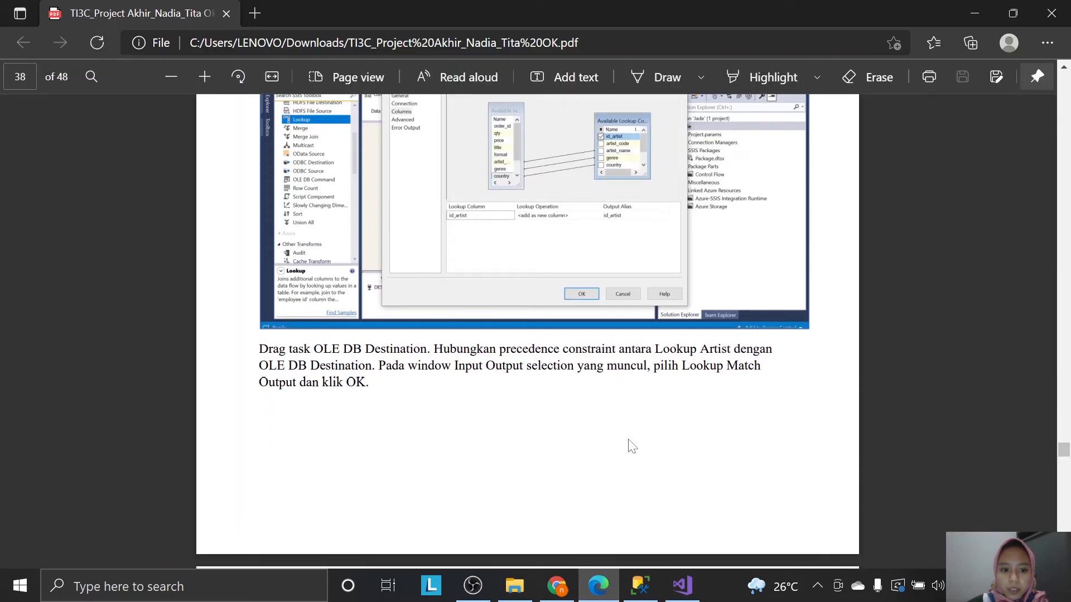
pyautogui.scroll(-1, 629, 444)
pyautogui.click(686, 587)
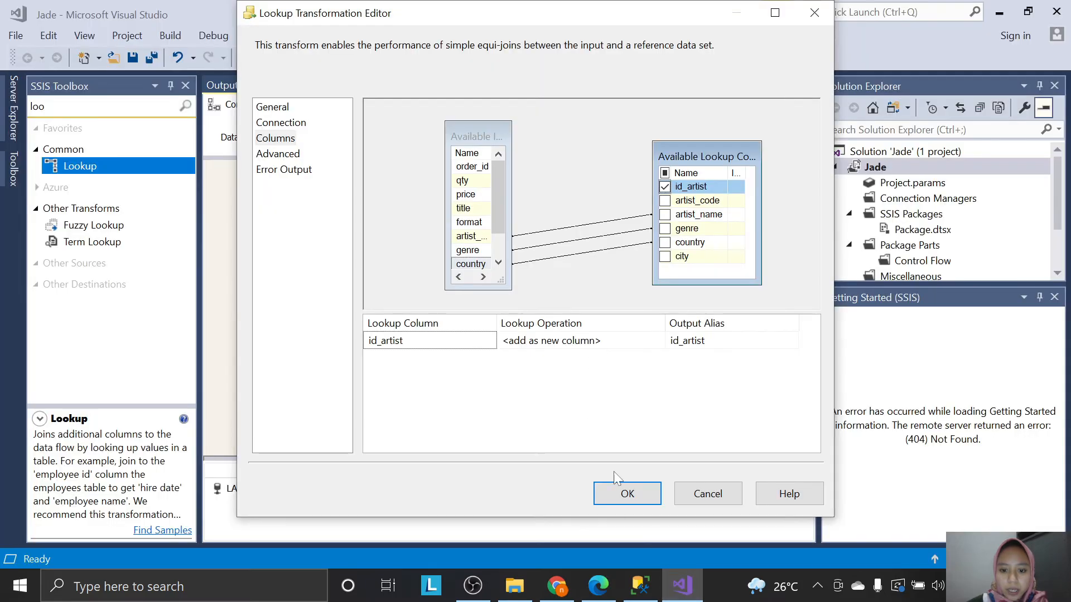
pyautogui.click(618, 491)
# Following the PDF guide, find the OLE DB Destination component and add it below Lookup Artist in the data flow.
pyautogui.click(598, 586)
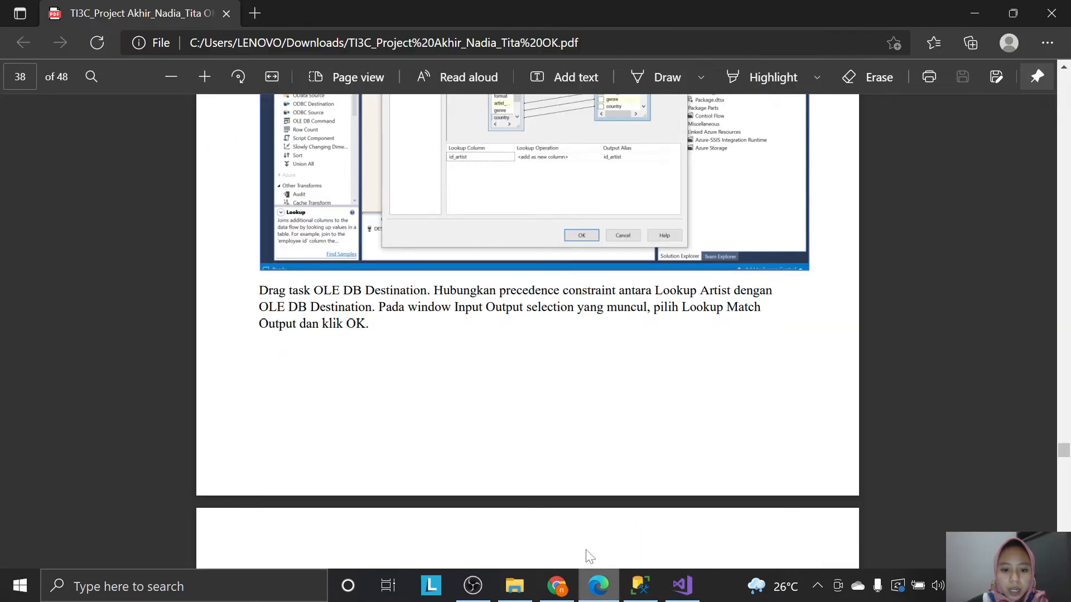
pyautogui.scroll(-1, 559, 452)
pyautogui.click(682, 586)
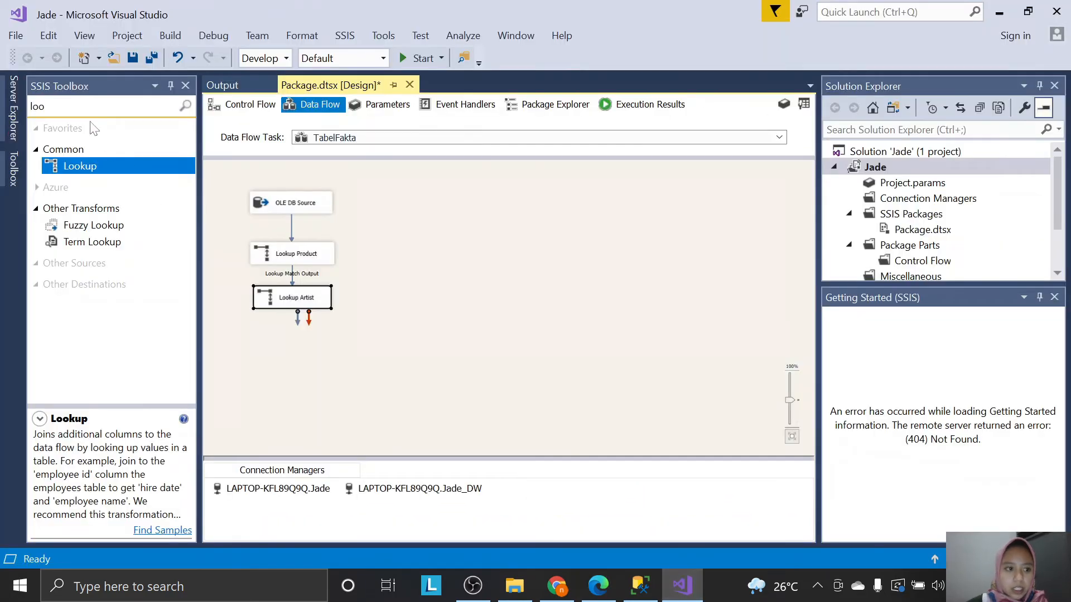
pyautogui.click(95, 106)
pyautogui.press('BackSpace')
pyautogui.press('BackSpace')
pyautogui.press('BackSpace')
pyautogui.write('ole')
pyautogui.moveTo(106, 284); pyautogui.dragTo(293, 348)
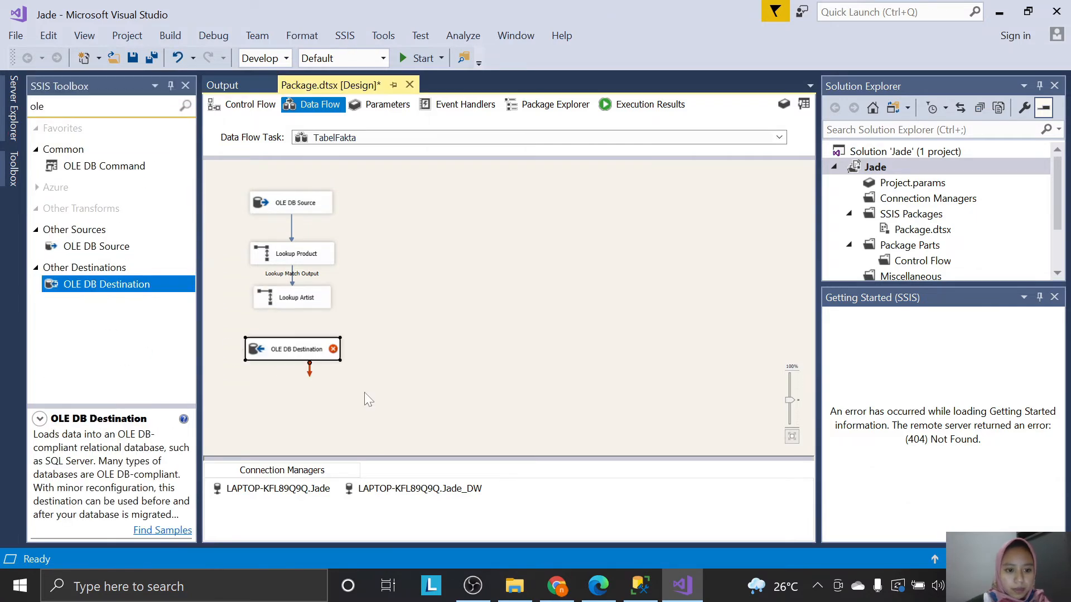
# Following the PDF guide, connect Lookup Artist to the OLE DB Destination using Lookup Match Output.
pyautogui.click(599, 585)
pyautogui.click(682, 586)
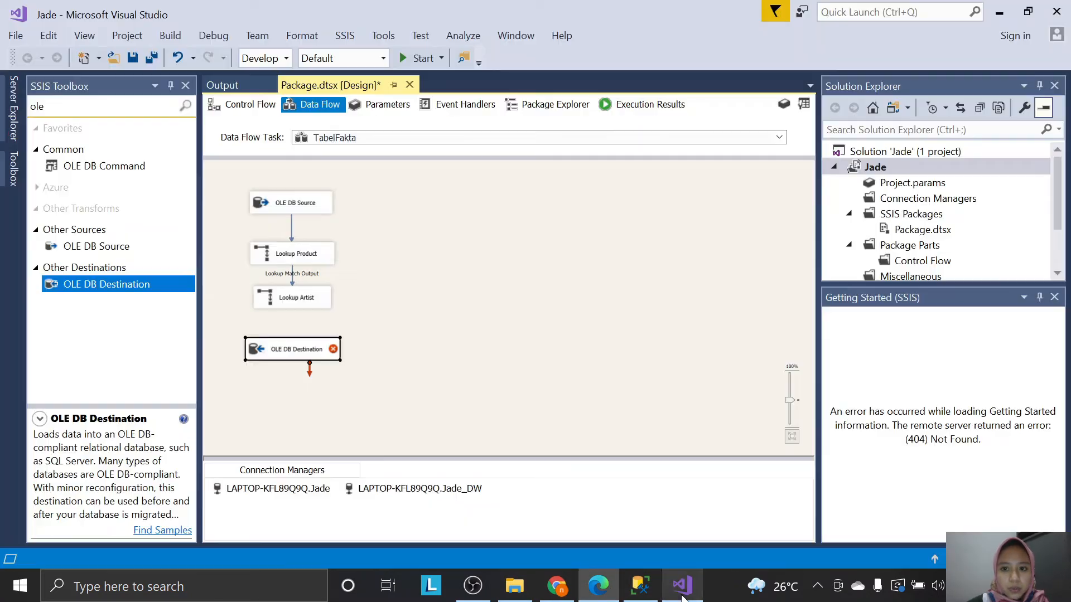
pyautogui.click(290, 304)
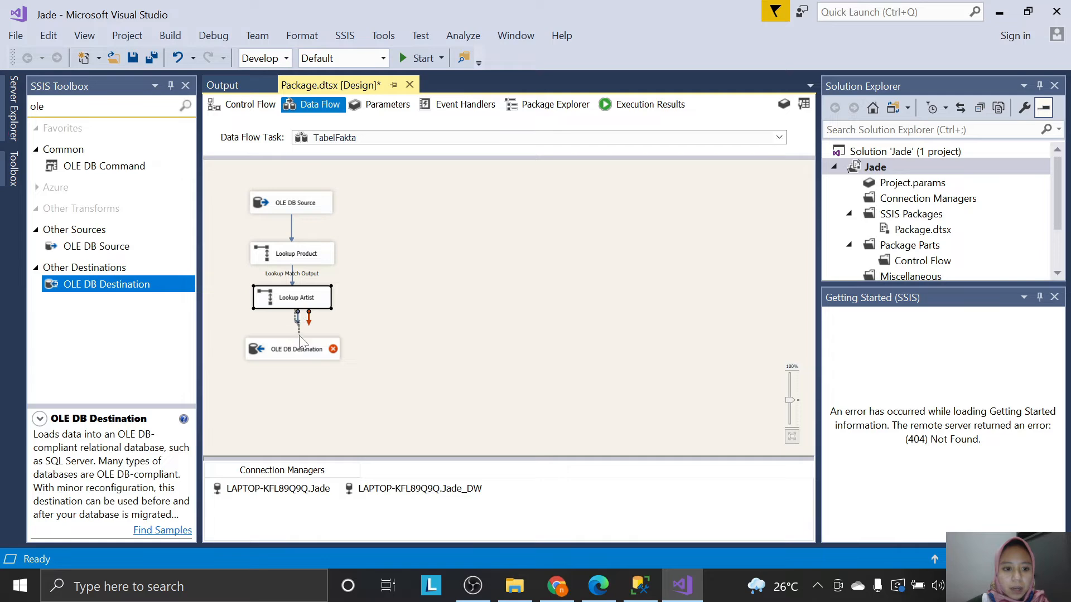
pyautogui.moveTo(301, 357); pyautogui.dragTo(302, 355)
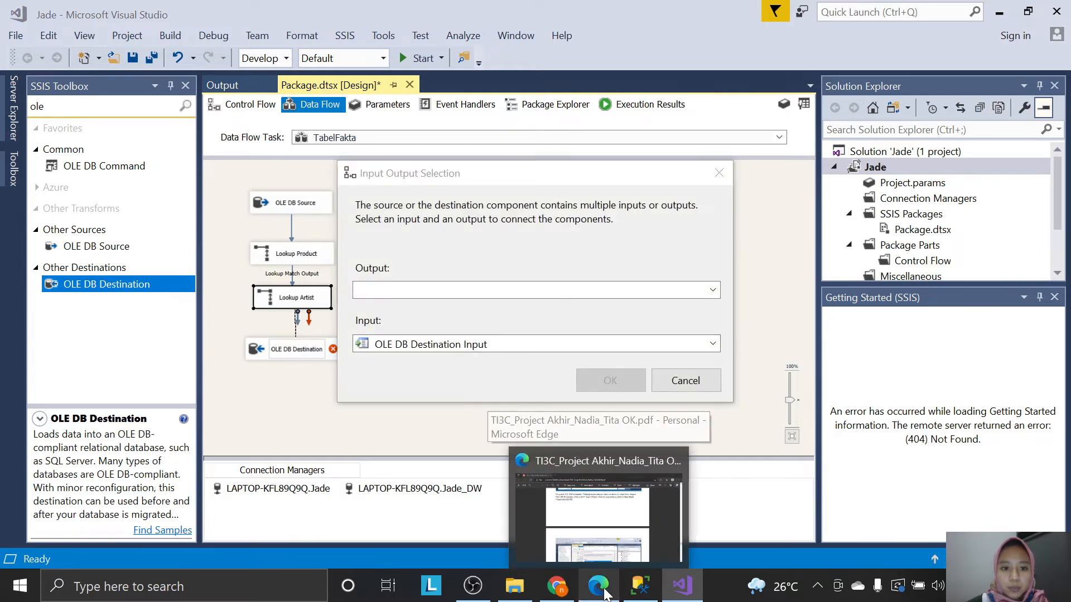
pyautogui.click(582, 505)
pyautogui.scroll(-1, 575, 403)
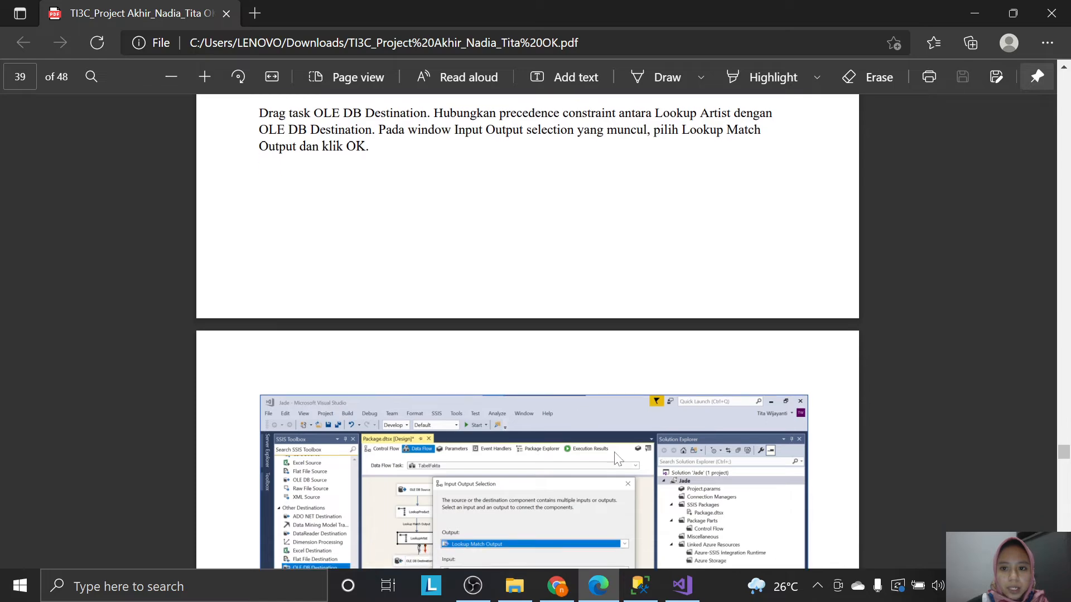
pyautogui.click(679, 584)
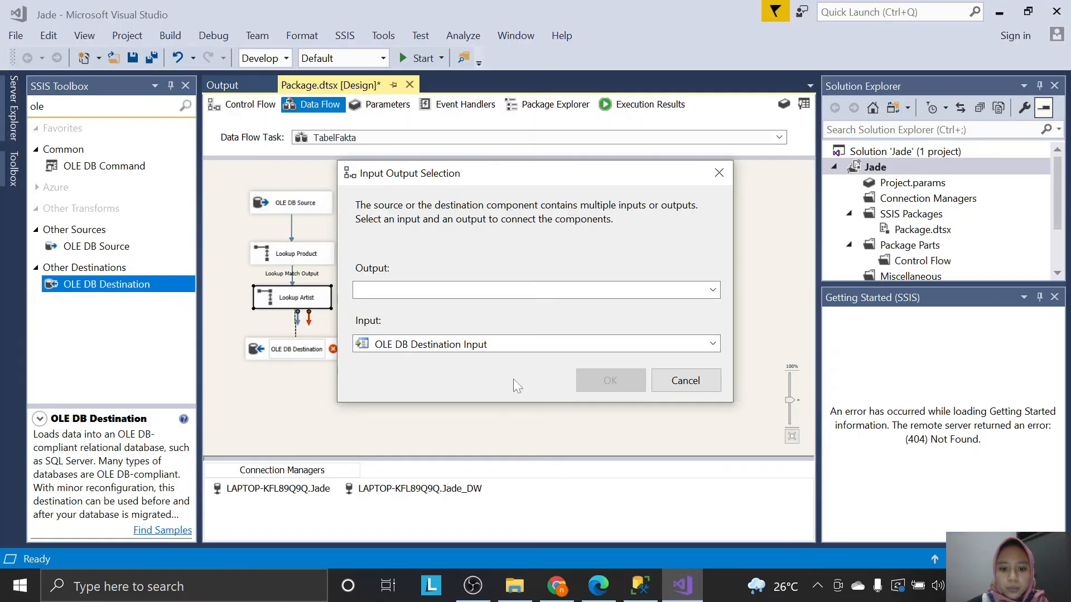
pyautogui.click(556, 291)
pyautogui.click(552, 306)
pyautogui.click(599, 385)
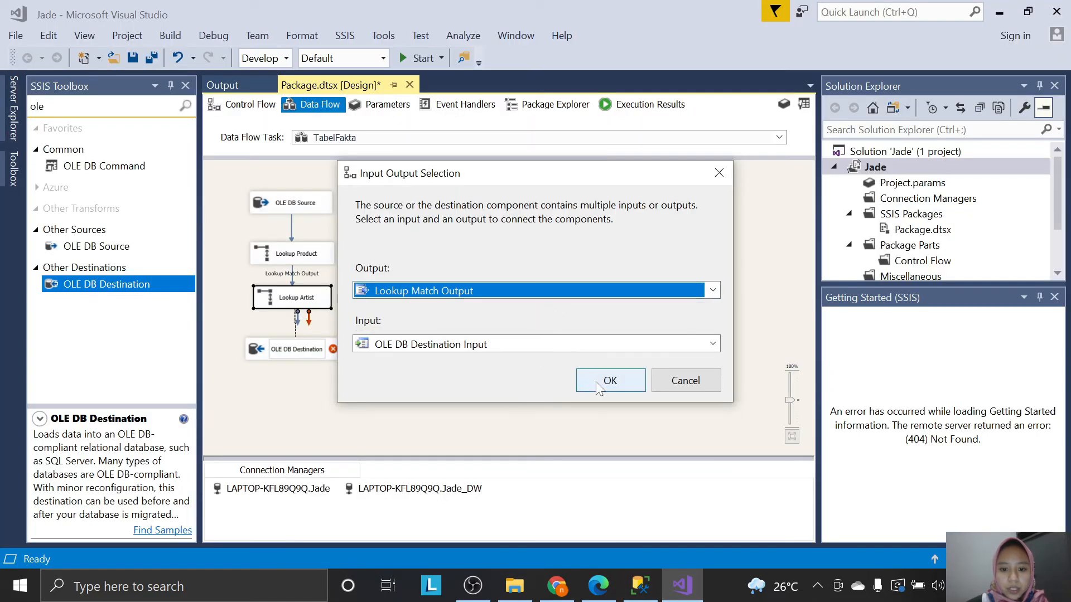
# Following the PDF guide, open the OLE DB Destination's configuration and set its connection manager to LAPTOP-KFL89Q9Q.Jade_DW.
pyautogui.click(599, 585)
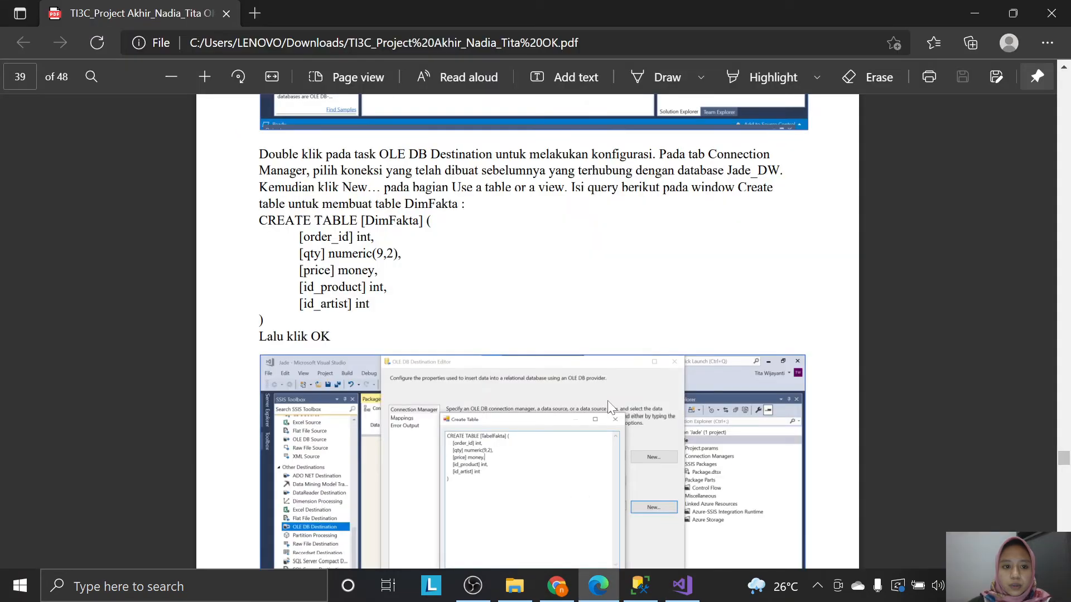
pyautogui.click(681, 585)
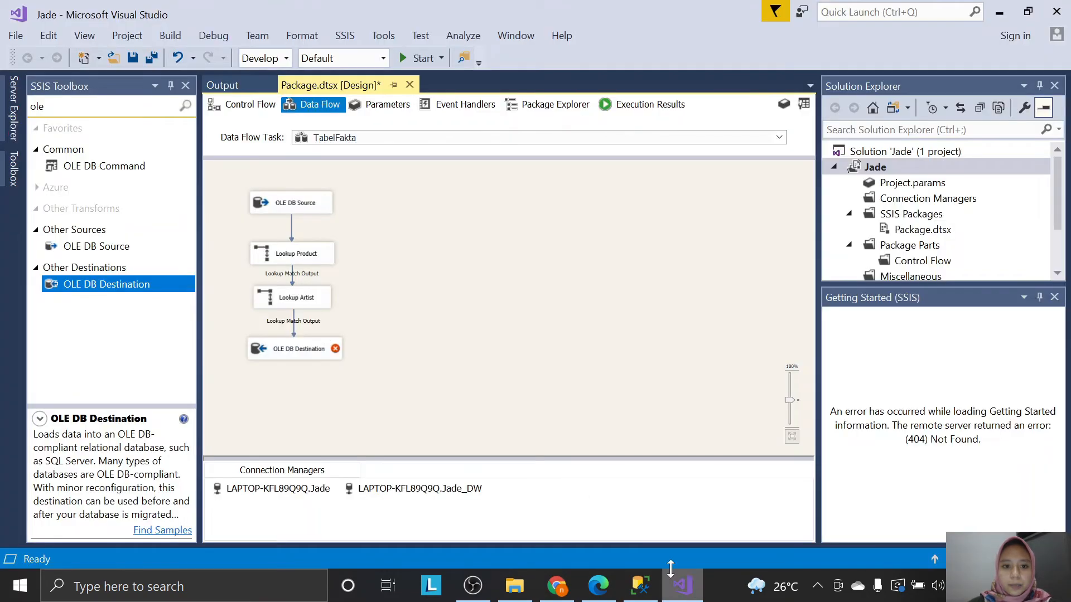
pyautogui.doubleClick(304, 351)
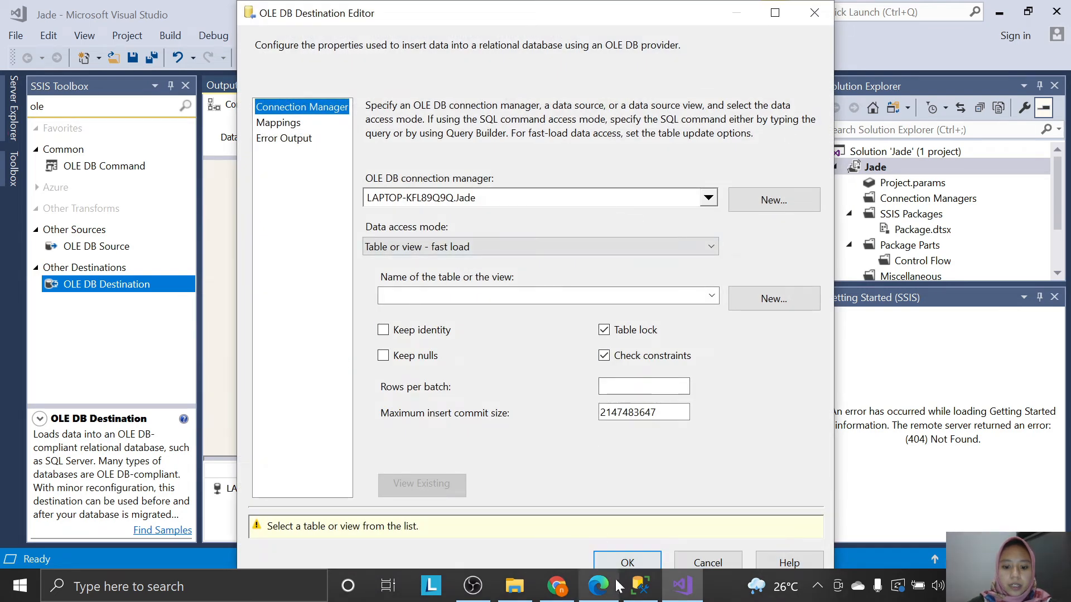
pyautogui.click(602, 586)
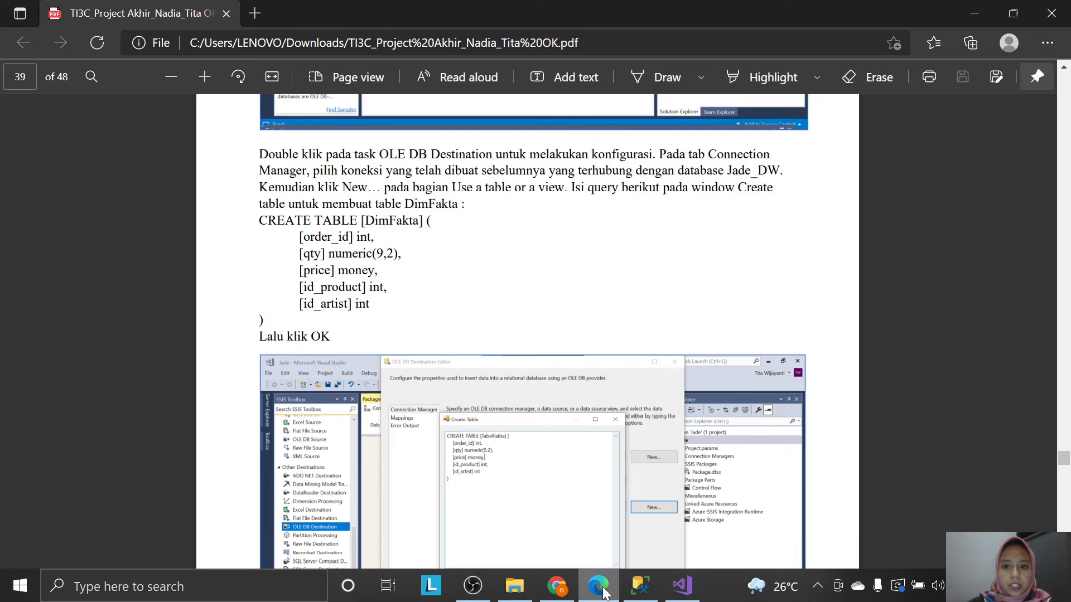
pyautogui.click(599, 587)
pyautogui.click(585, 195)
pyautogui.click(535, 246)
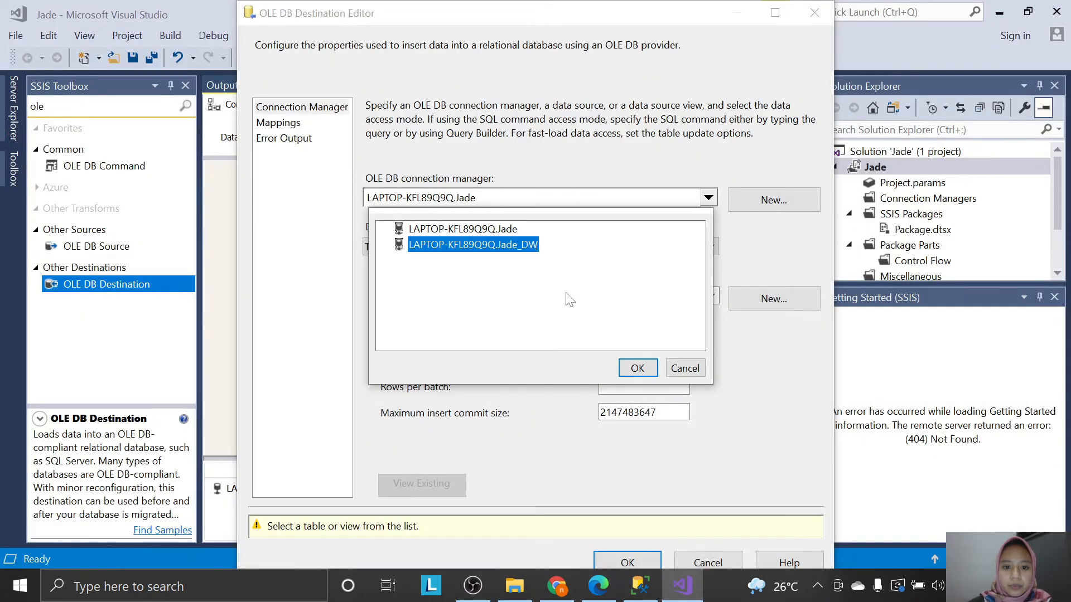
pyautogui.click(638, 368)
# Following the PDF guide, start a new destination table and name it TabelFakta in the CREATE TABLE statement.
pyautogui.click(600, 587)
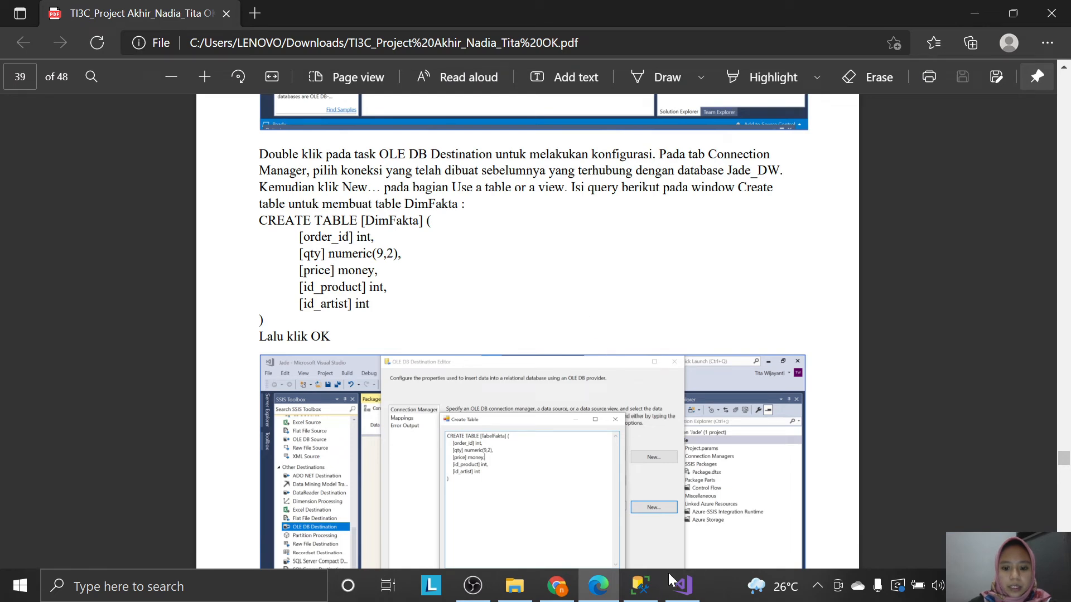
pyautogui.click(681, 586)
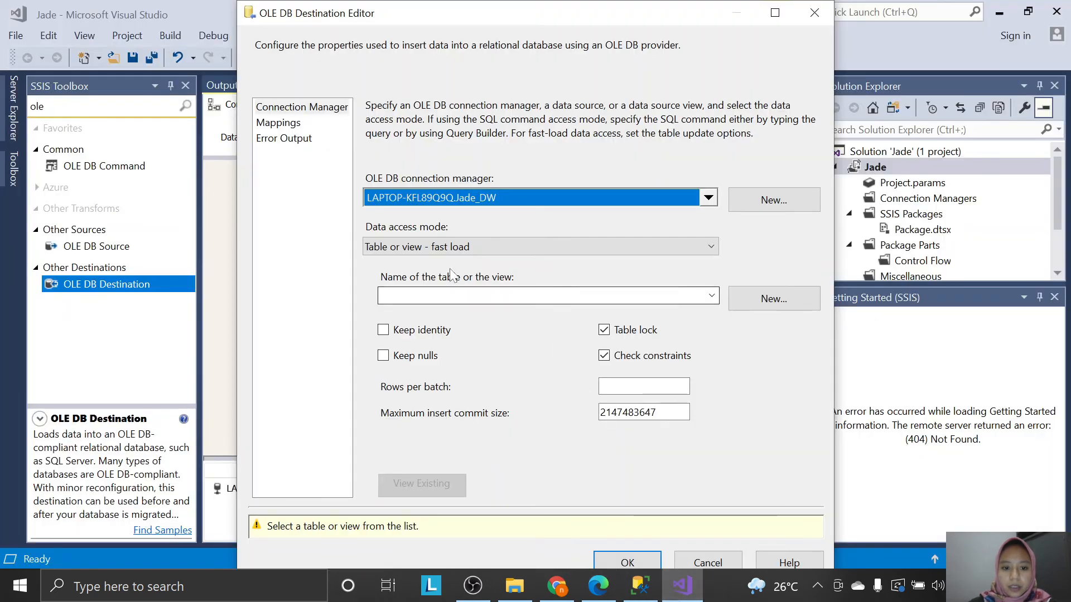
pyautogui.click(758, 302)
pyautogui.click(521, 160)
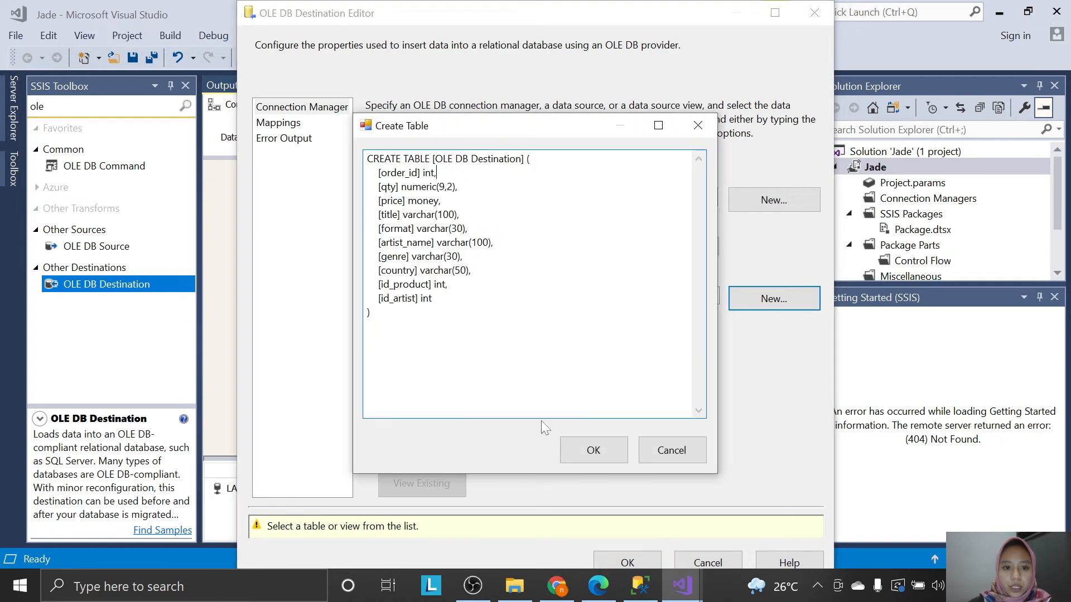
pyautogui.click(598, 586)
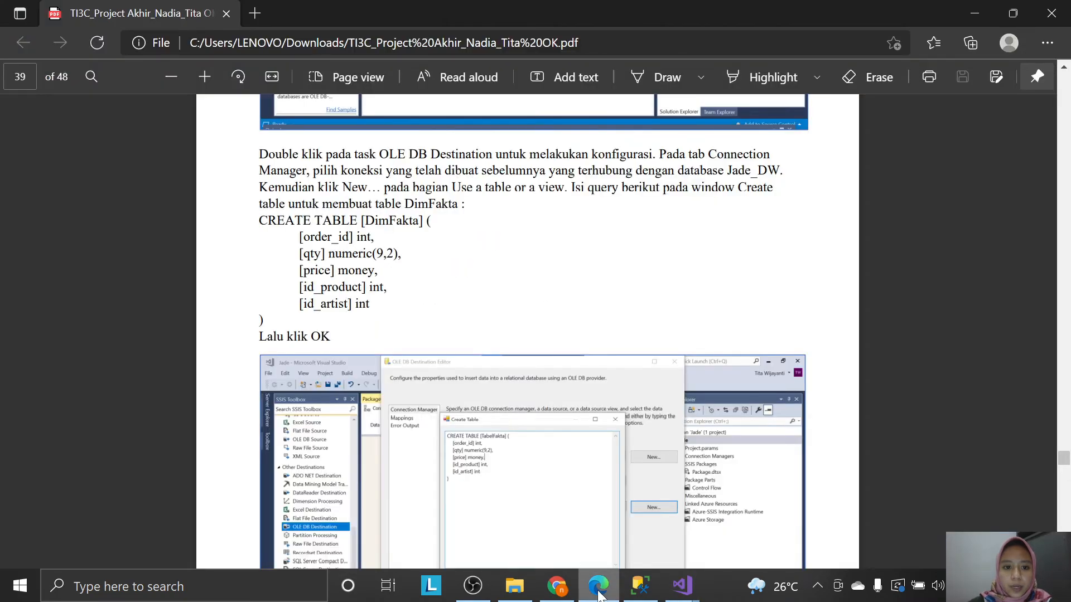
pyautogui.click(598, 585)
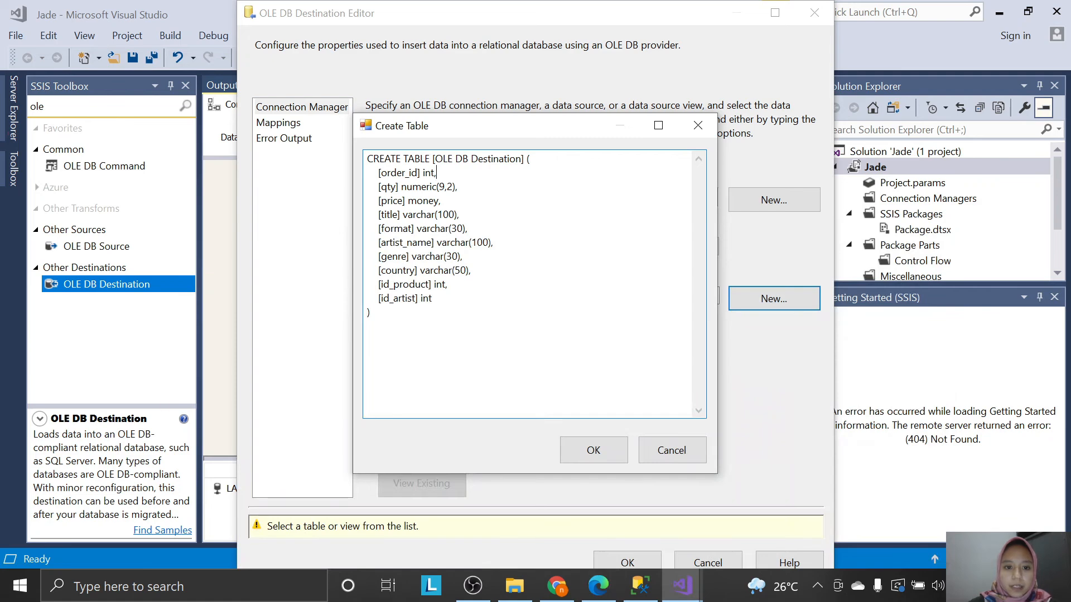
pyautogui.moveTo(435, 159); pyautogui.dragTo(522, 159)
pyautogui.write('TE TABLE [T')
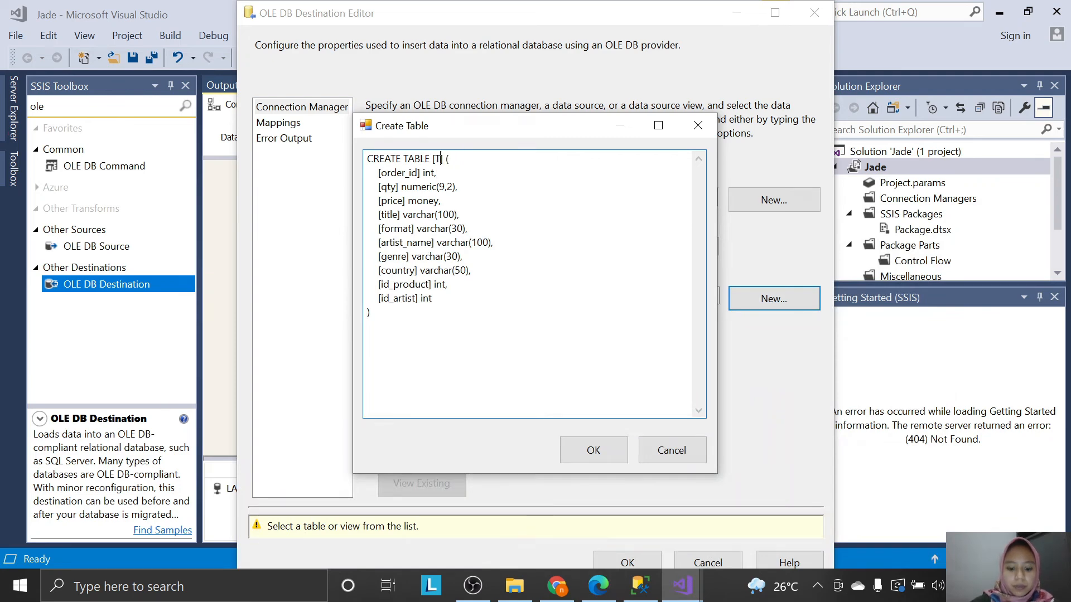
pyautogui.write('abelFakta')
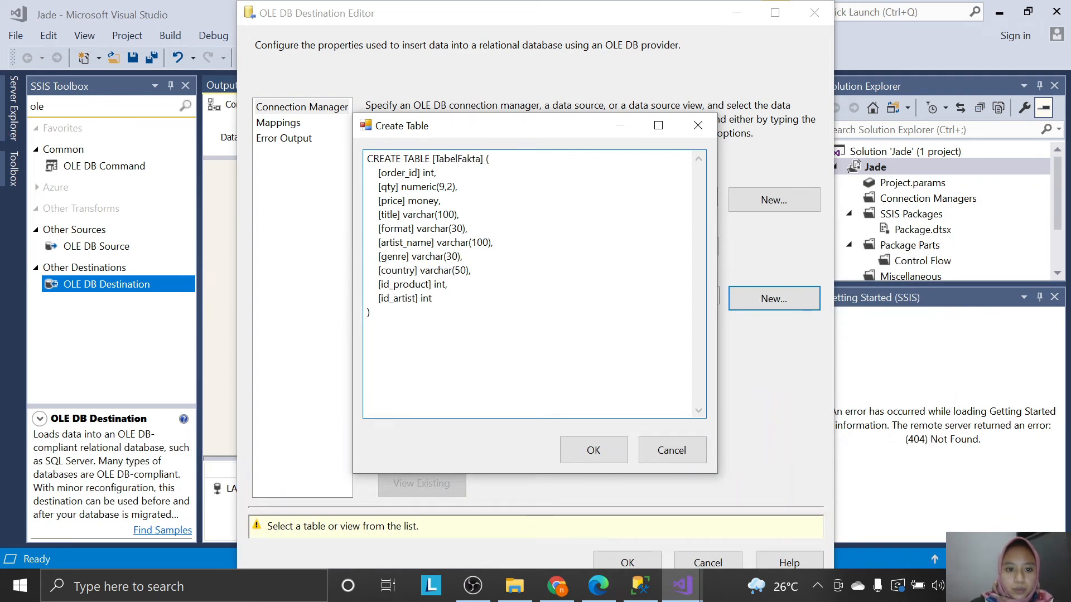
pyautogui.click(605, 594)
pyautogui.click(605, 595)
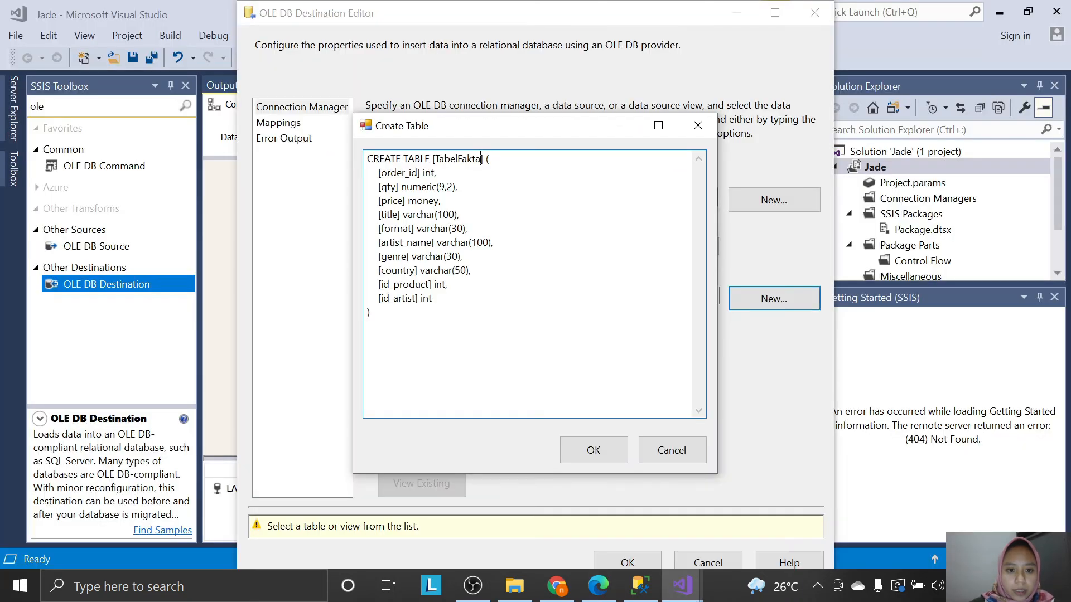
# Remove the title, format, artist_name, genre and country columns from the CREATE TABLE statement, compare it with the PDF guide and create the table.
pyautogui.moveTo(367, 214); pyautogui.dragTo(471, 270)
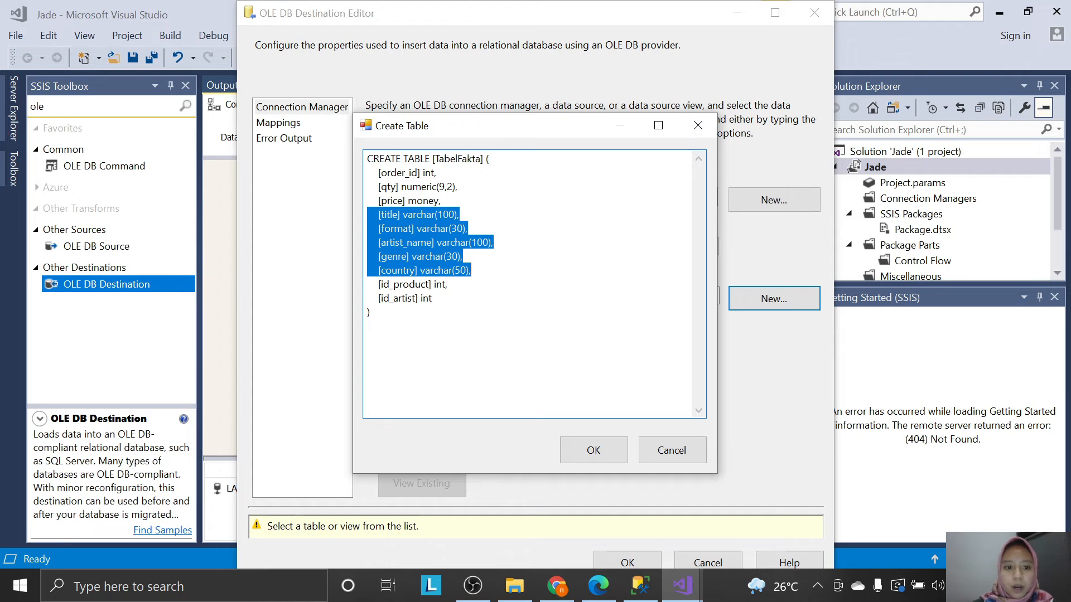
pyautogui.press('Delete')
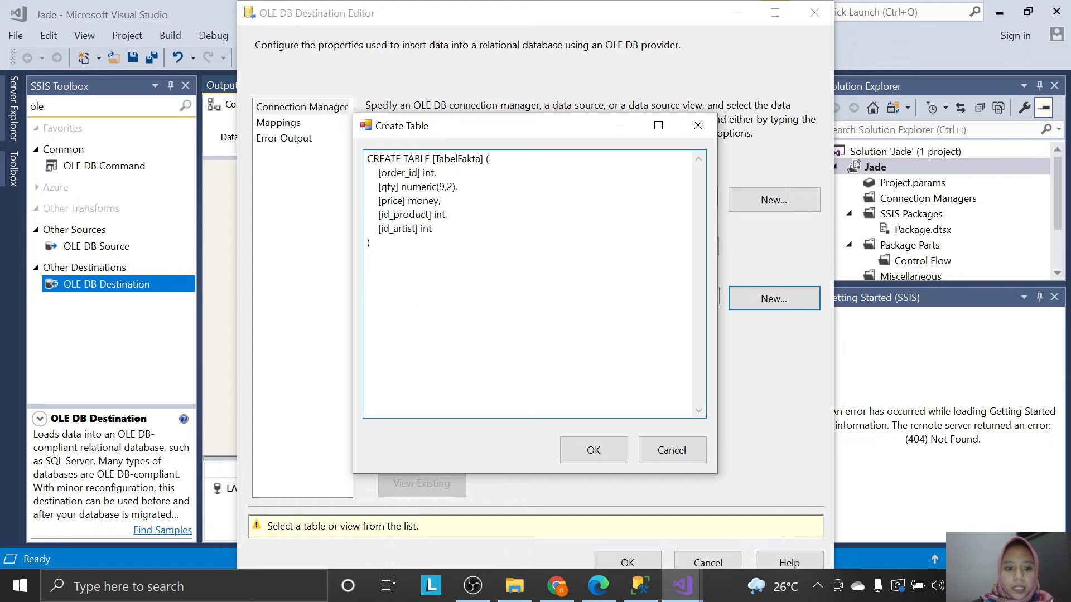
pyautogui.hotkey('alt', 'Tab')
pyautogui.hotkey('alt', 'Tab')
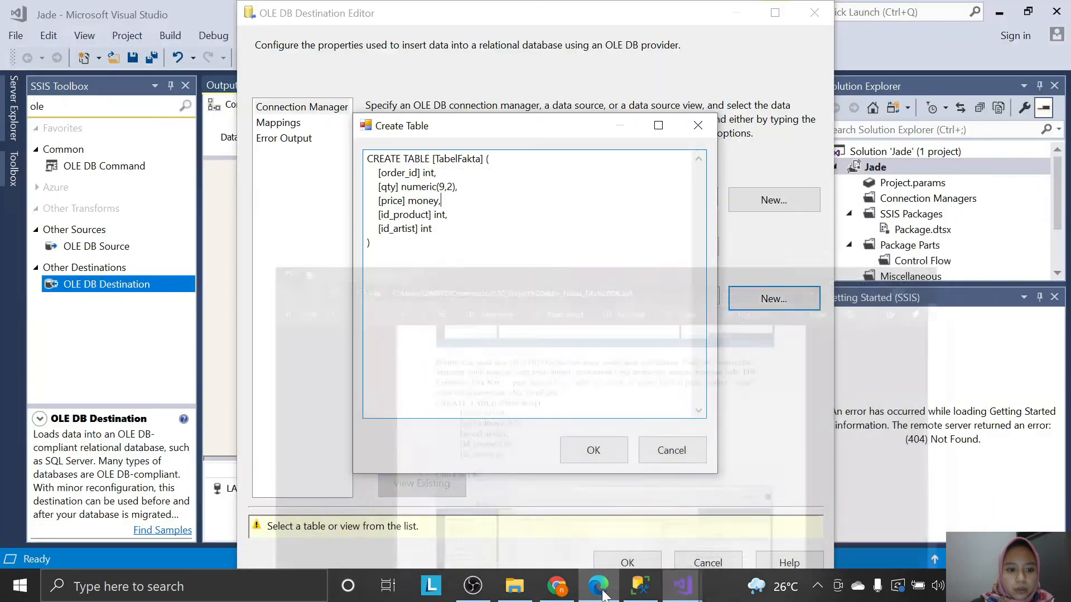
pyautogui.click(565, 453)
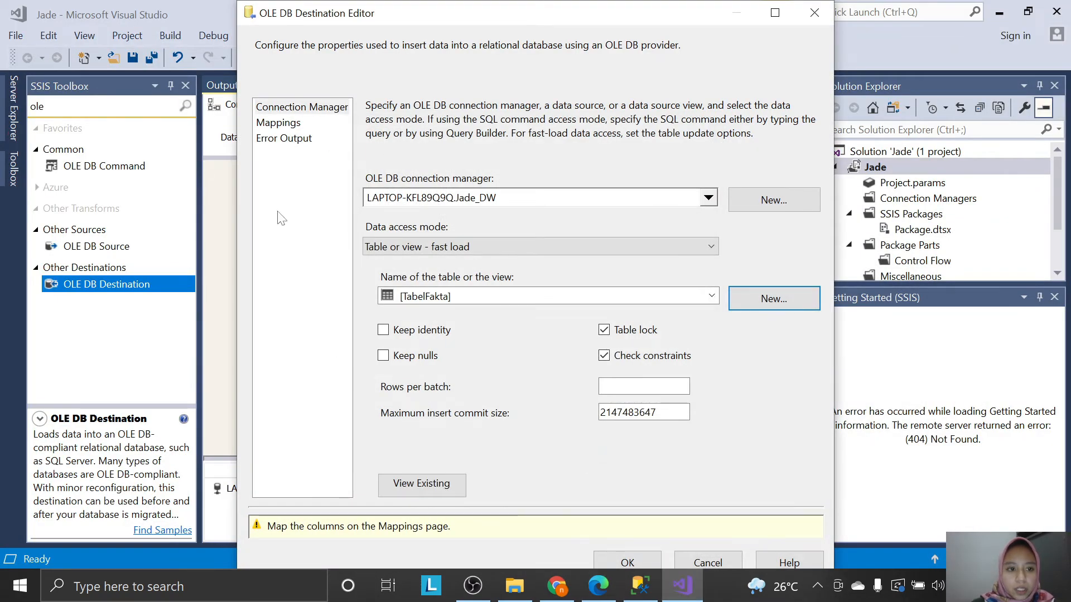
# Check the OLE DB Destination's column mappings against the PDF guide and accept the destination configuration.
pyautogui.click(280, 123)
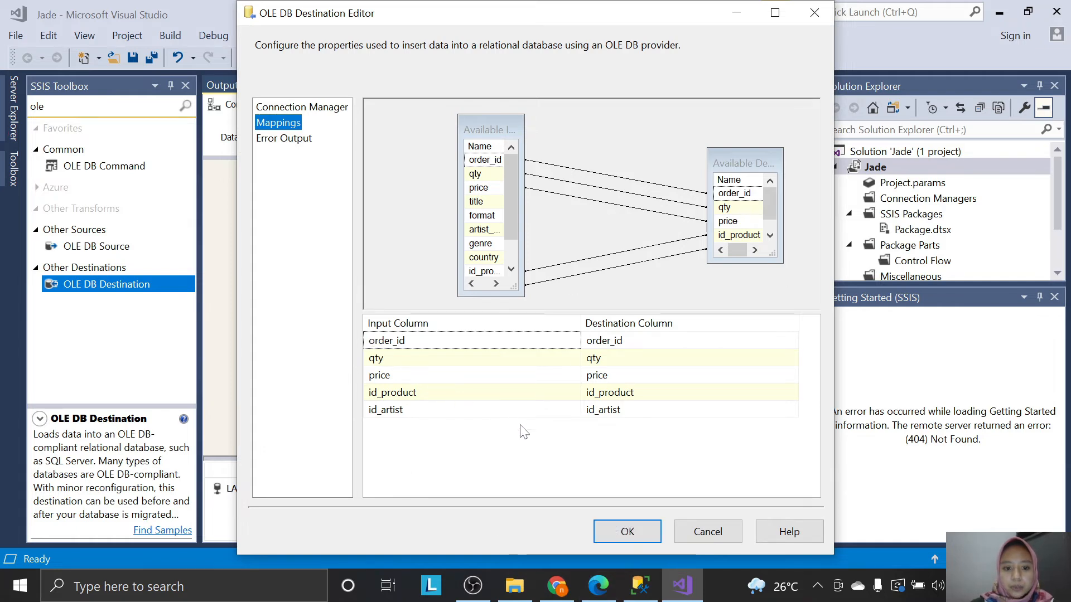
pyautogui.click(598, 585)
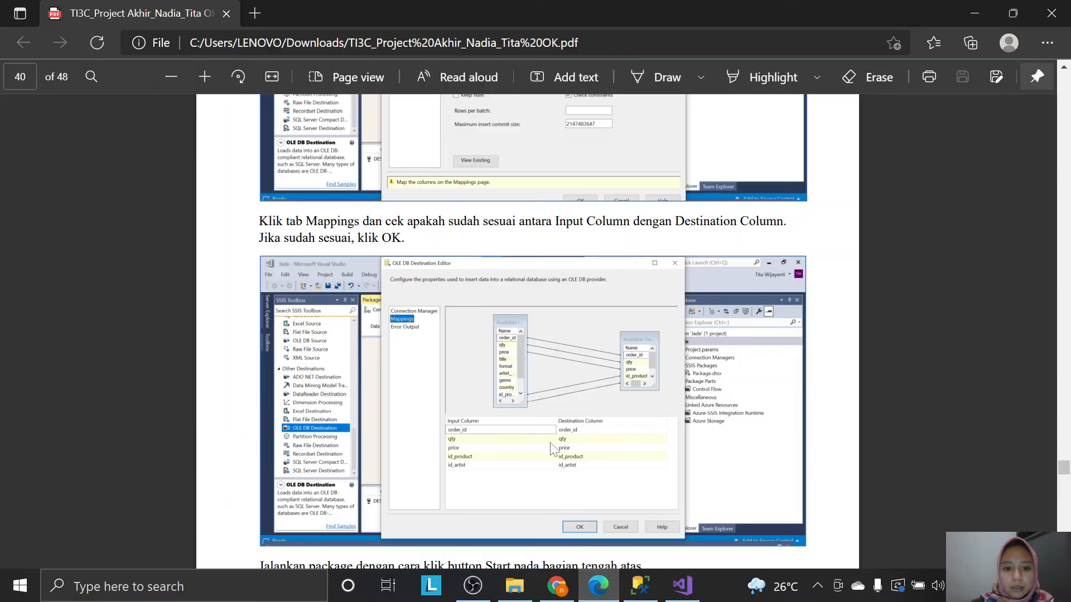
pyautogui.scroll(-4, 611, 422)
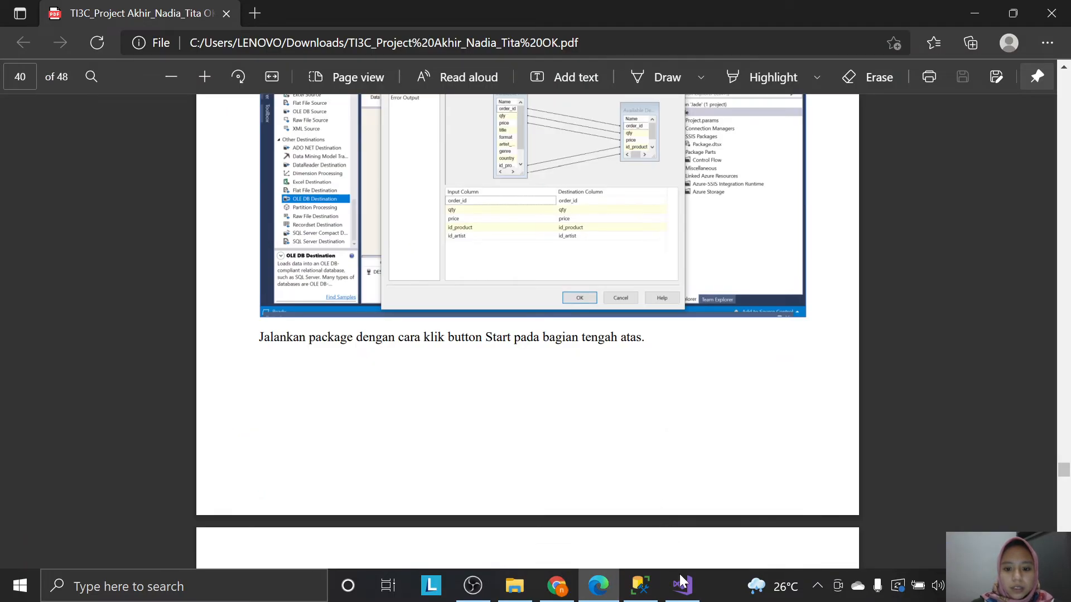
pyautogui.click(682, 585)
pyautogui.click(627, 531)
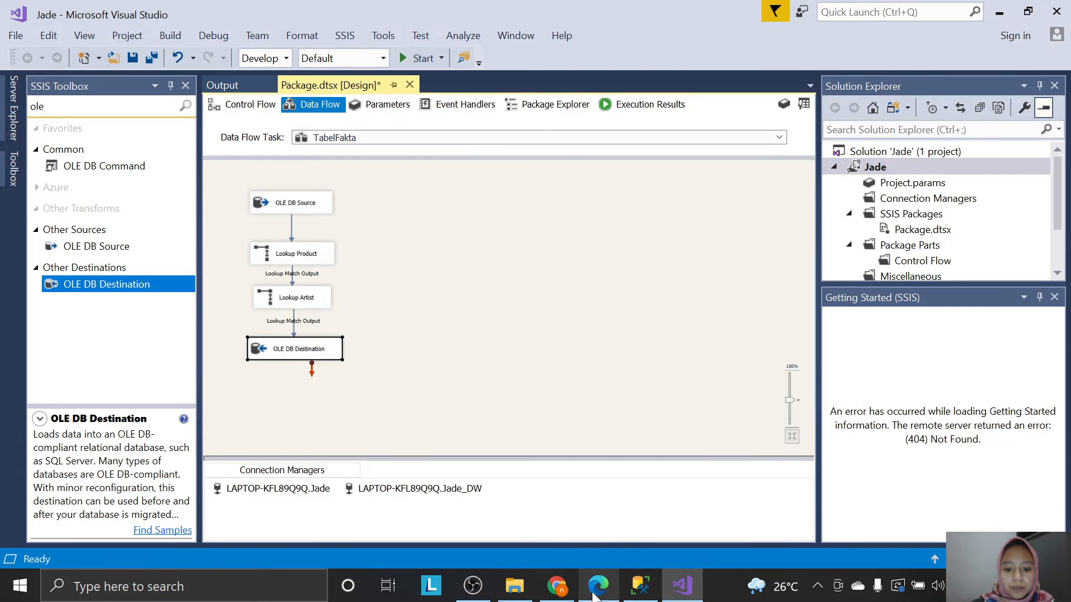
# Check the following instruction in the PDF guide and run the package.
pyautogui.click(598, 585)
pyautogui.scroll(-5, 550, 462)
pyautogui.click(683, 585)
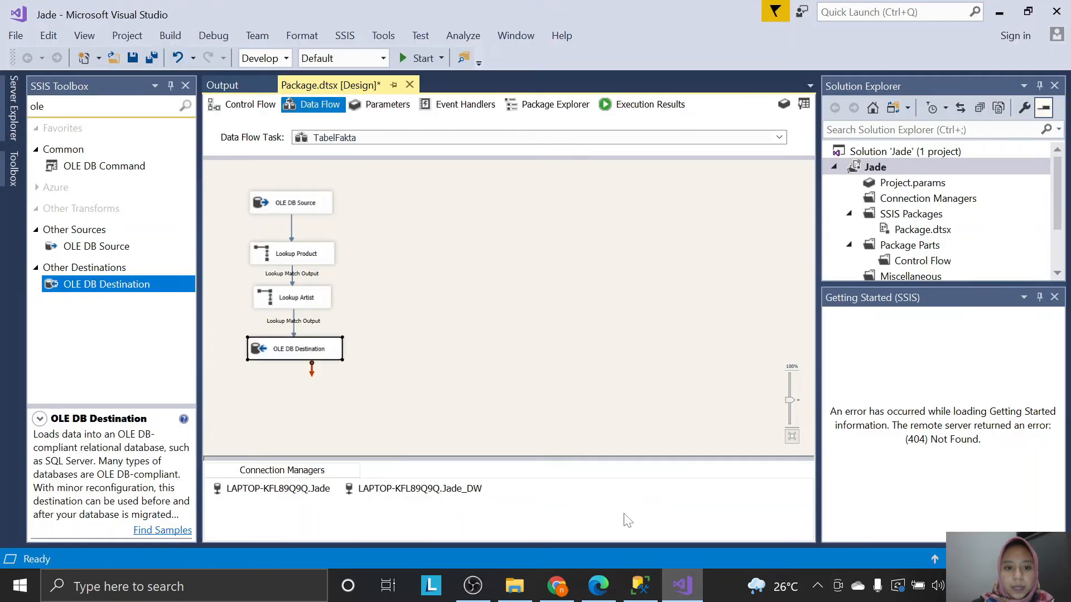
pyautogui.click(417, 59)
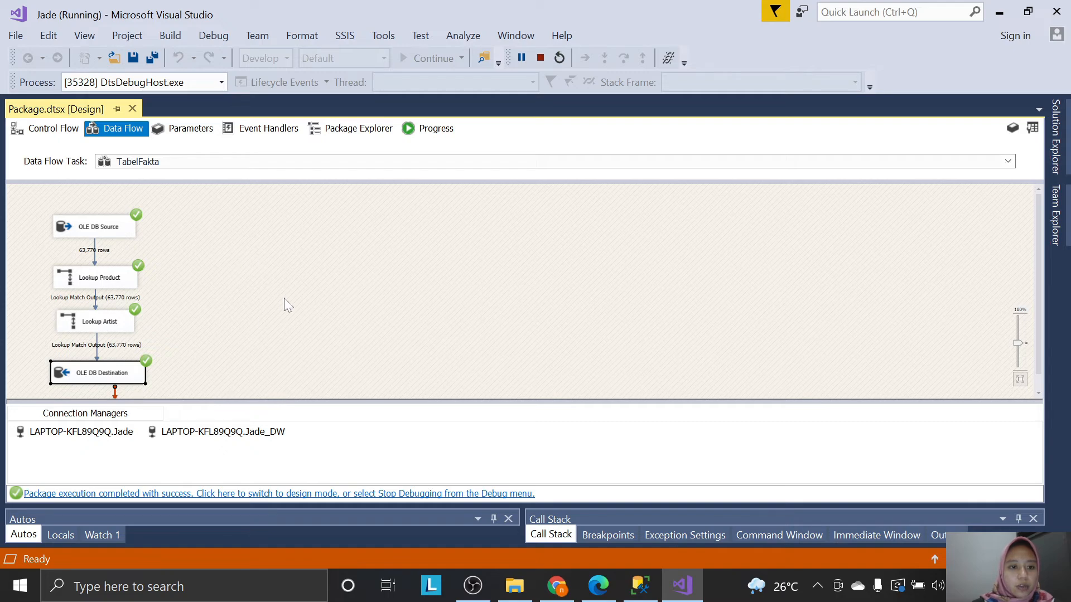
# Following the PDF guide, switch to SQL Server Management Studio, refresh the server and expand the Jade_DW database's tables to check for TabelFakta.
pyautogui.hotkey('alt', 'Tab')
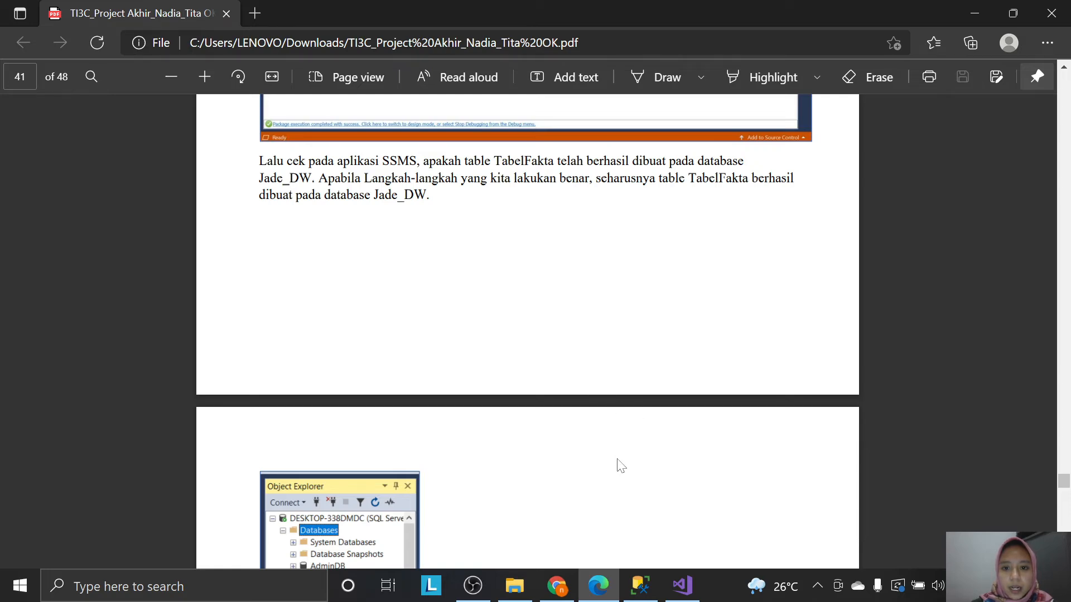
pyautogui.scroll(-3, 621, 466)
pyautogui.hotkey('alt', 'Tab')
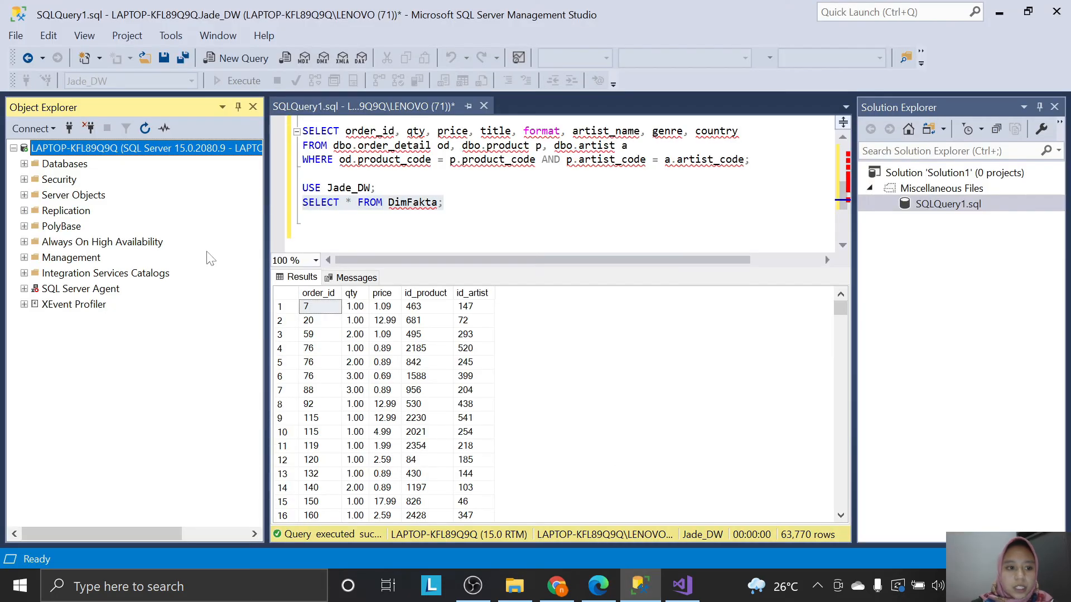
pyautogui.rightClick(201, 149)
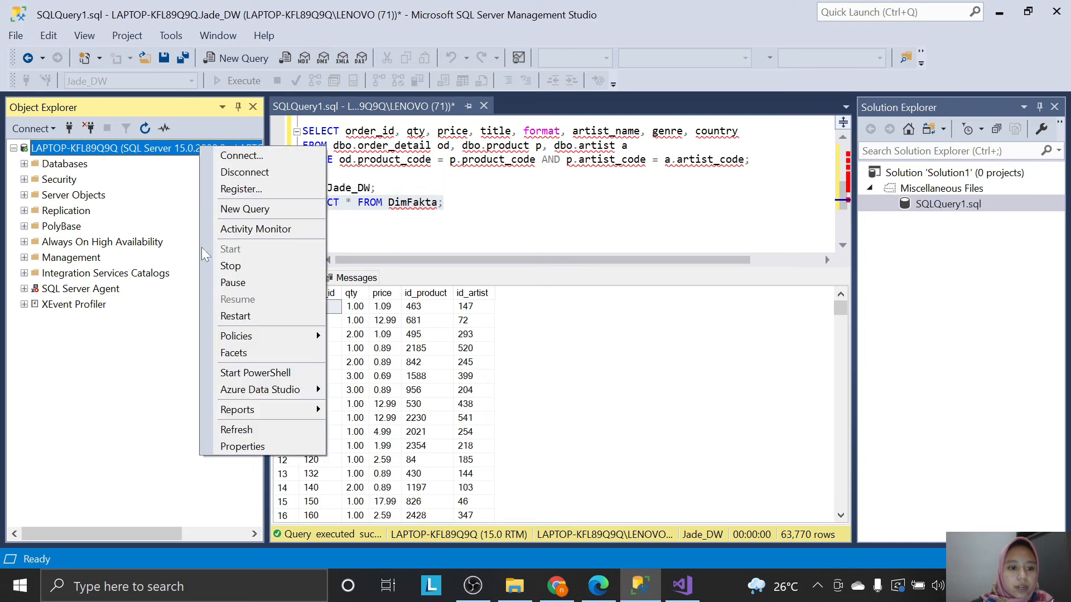
pyautogui.click(256, 429)
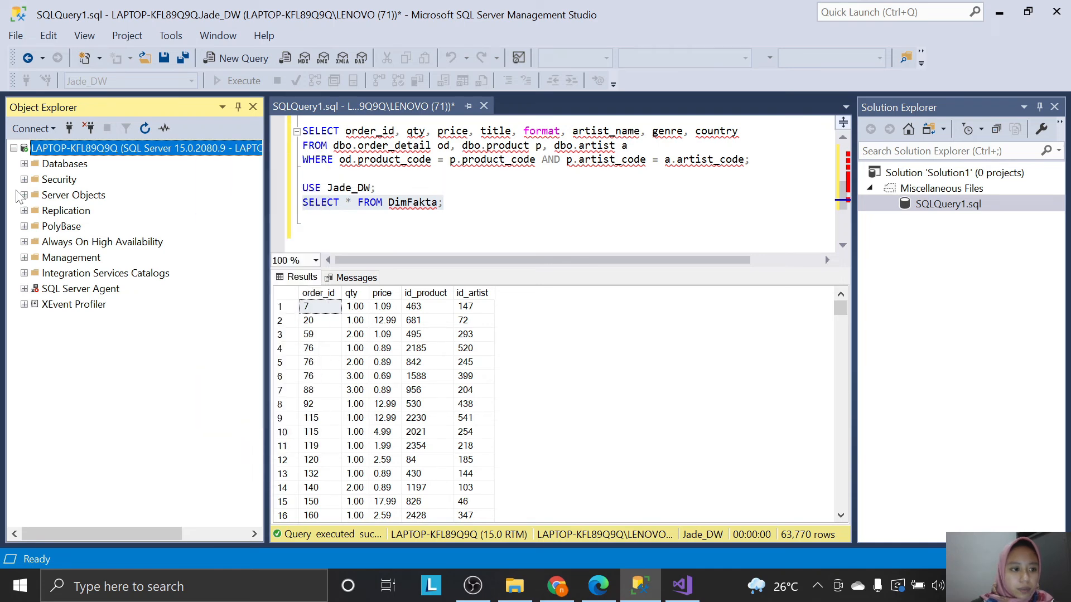
pyautogui.click(24, 163)
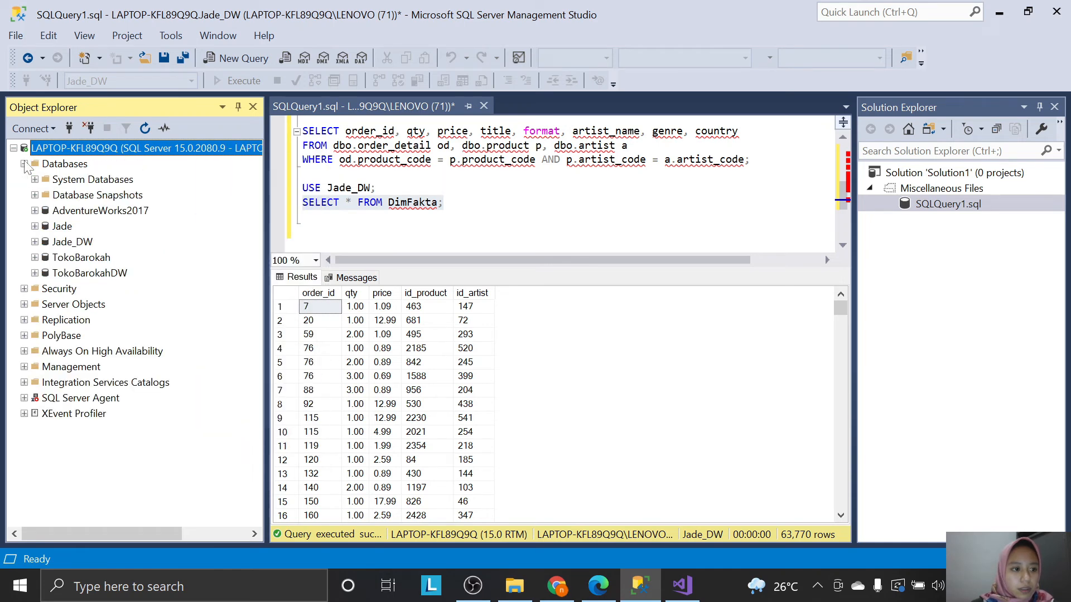
pyautogui.click(35, 242)
pyautogui.click(47, 273)
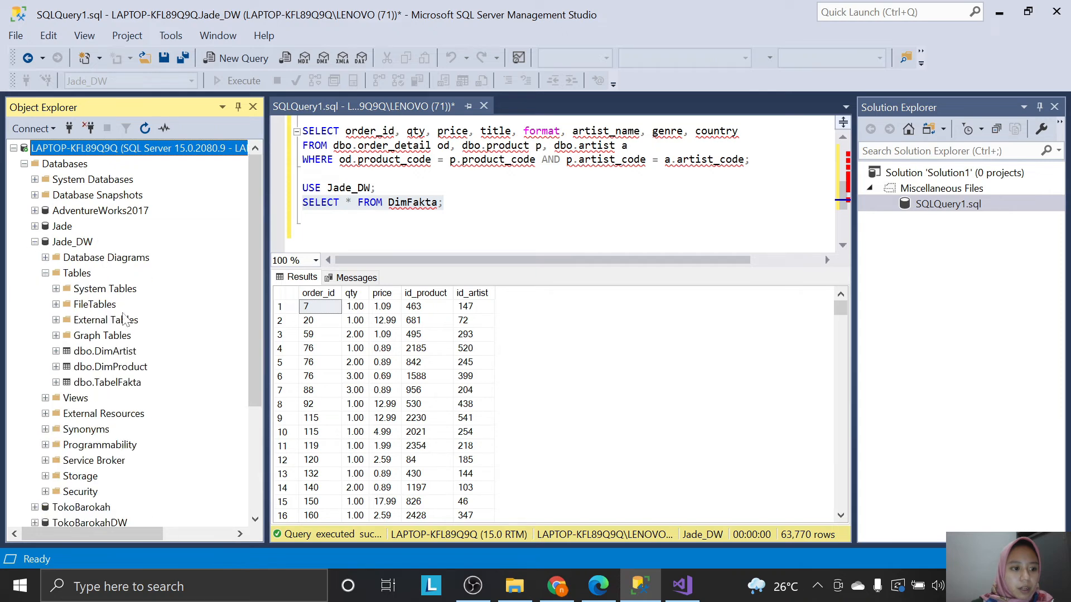
# Following the PDF guide, change the last query's table name to TabelFakta and select it together with the USE Jade_DW statement.
pyautogui.click(140, 383)
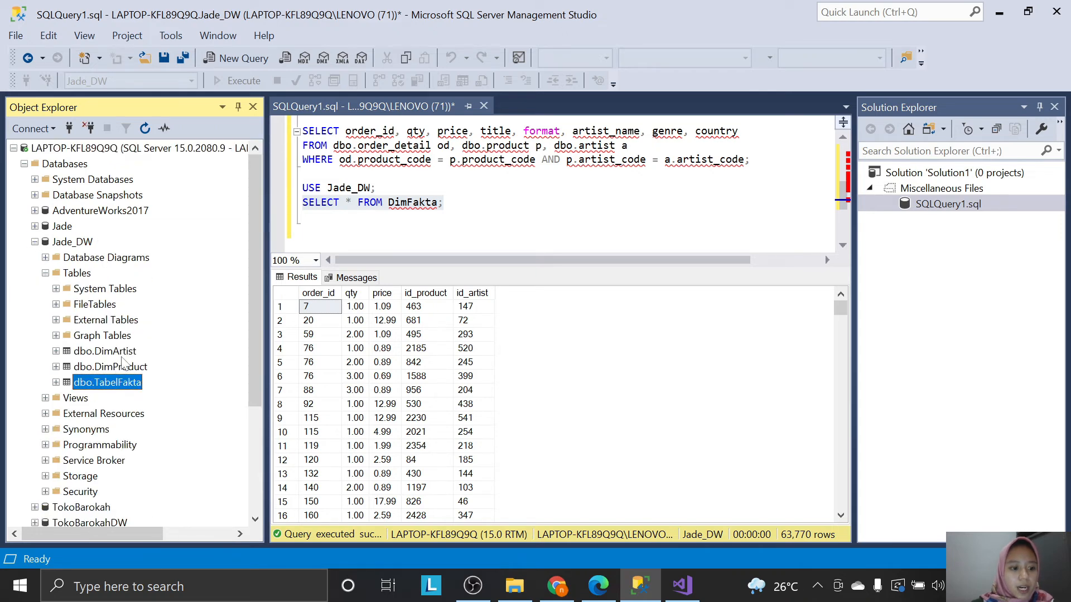
pyautogui.click(599, 585)
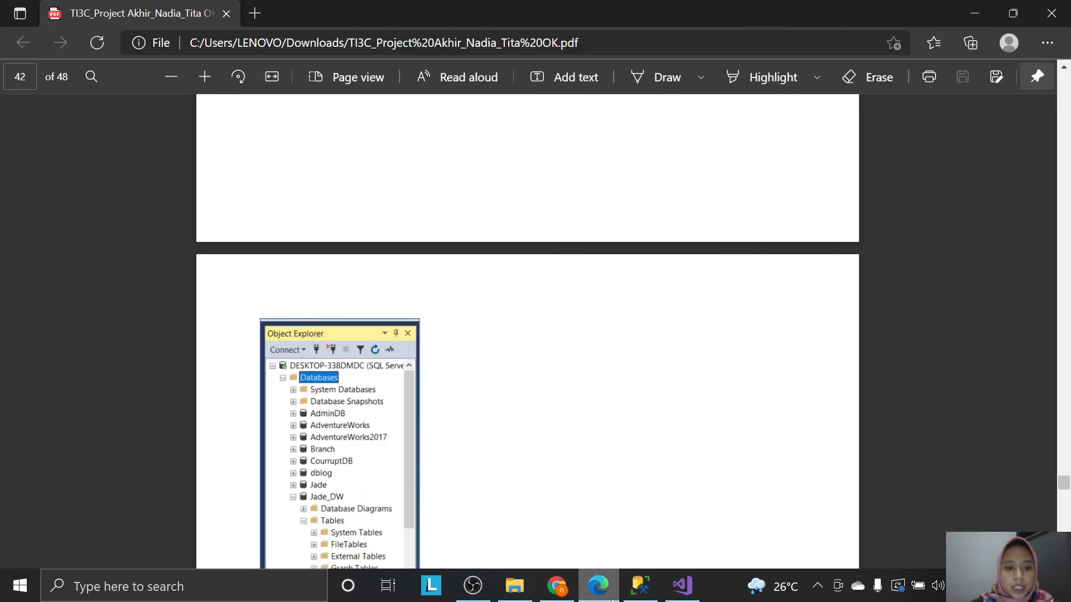
pyautogui.scroll(-5, 583, 441)
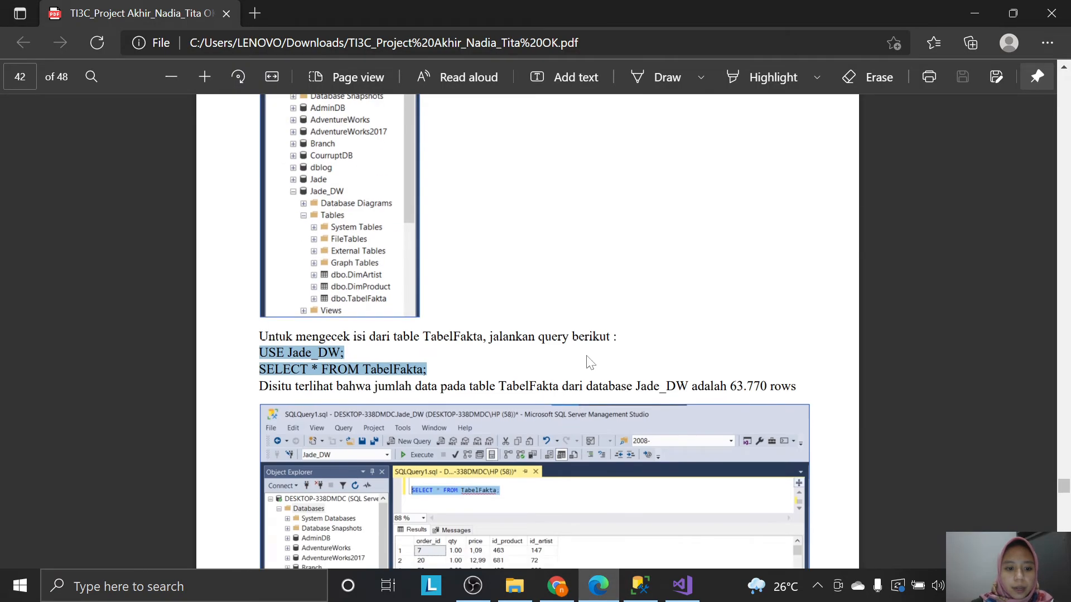
pyautogui.scroll(-3, 589, 362)
pyautogui.click(640, 586)
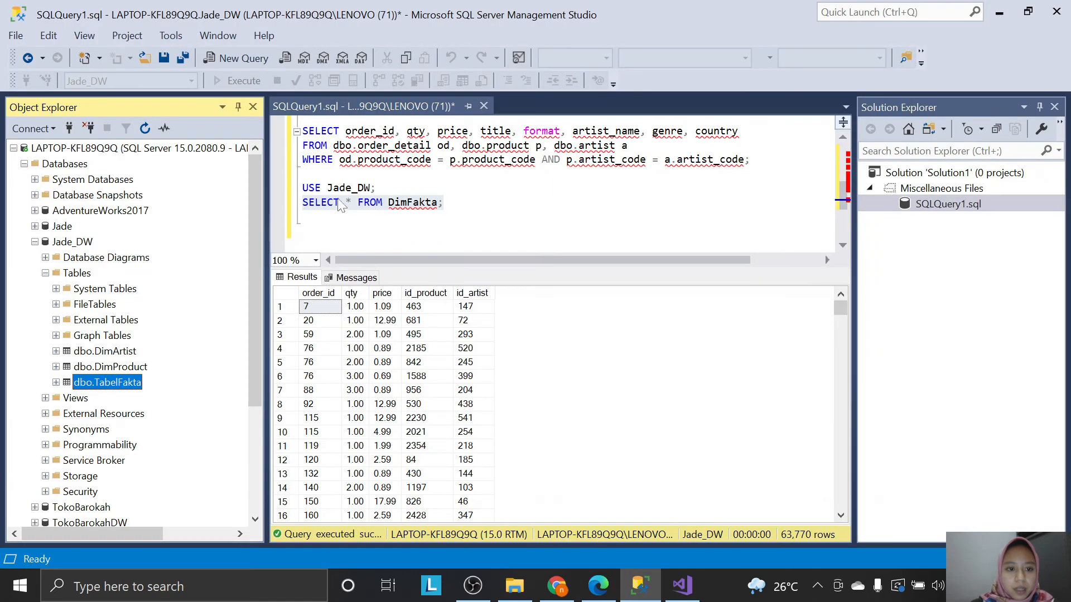
pyautogui.click(438, 203)
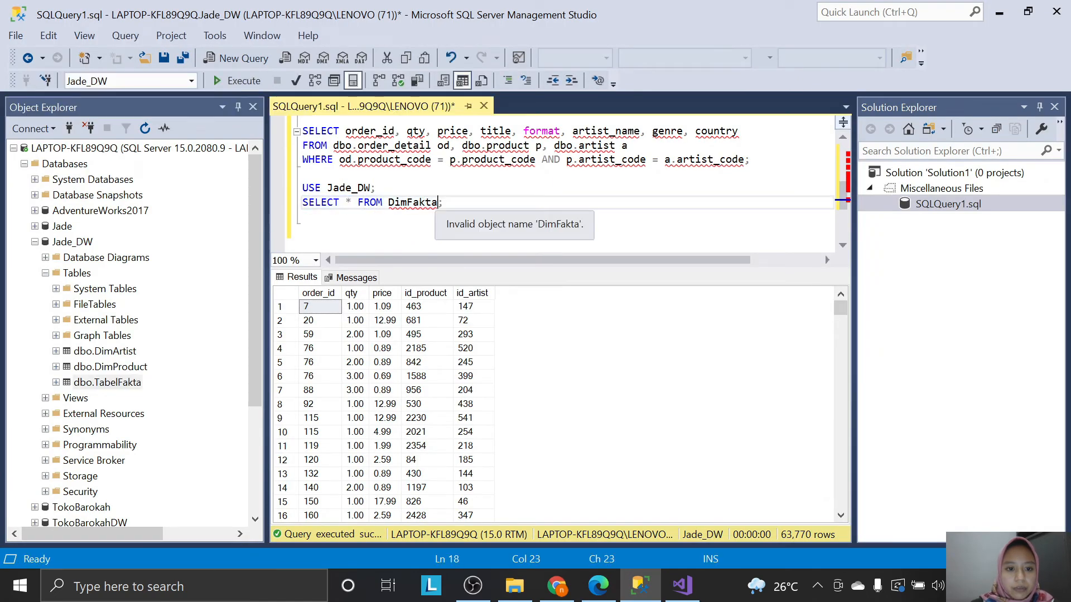
pyautogui.click(413, 203)
pyautogui.press('BackSpace')
pyautogui.press('BackSpace')
pyautogui.press('BackSpace')
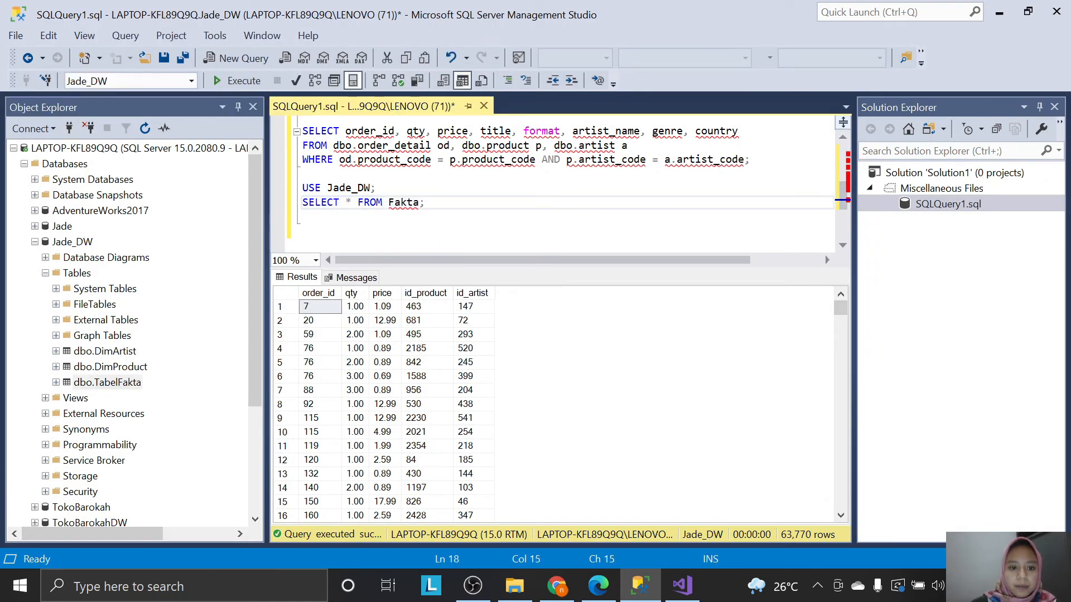
pyautogui.write('Tabel')
pyautogui.moveTo(302, 187); pyautogui.dragTo(456, 202)
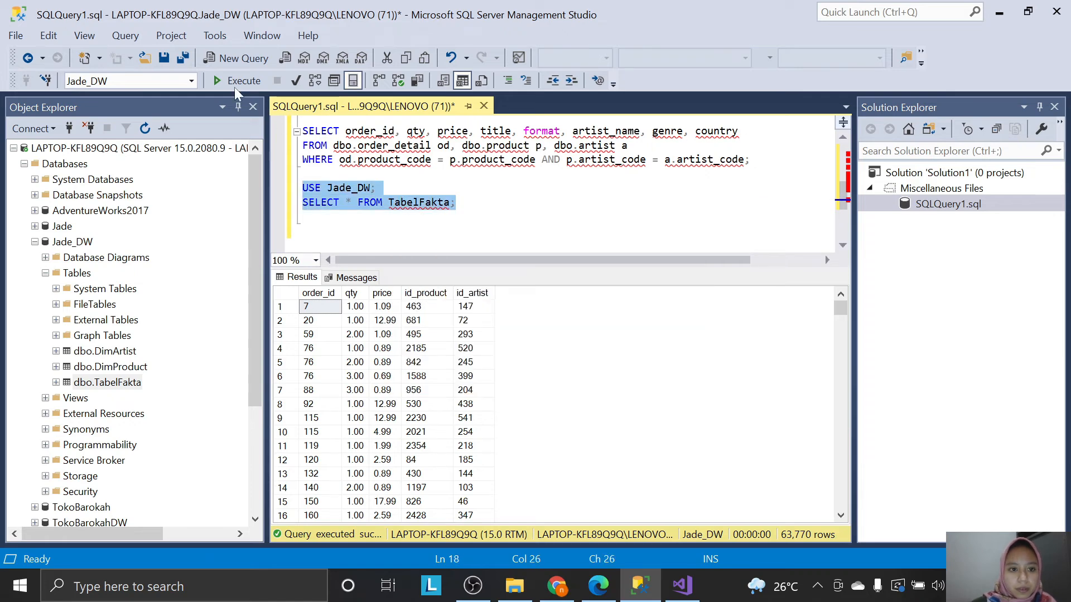
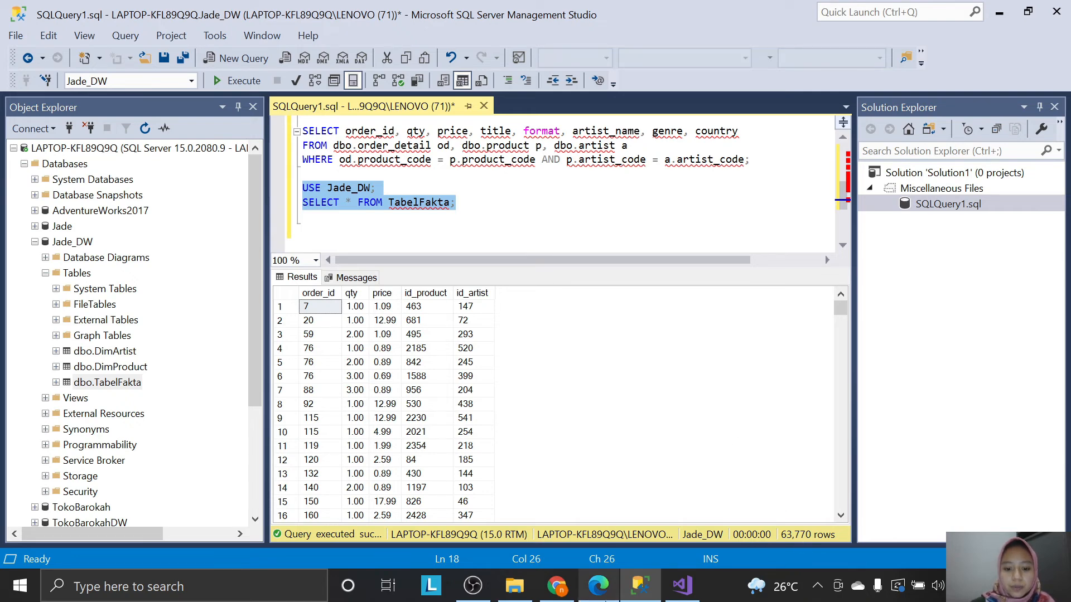
# Check the Visualisasi Data section of the PDF guide and launch Power BI Desktop.
pyautogui.click(598, 585)
pyautogui.scroll(-10, 575, 401)
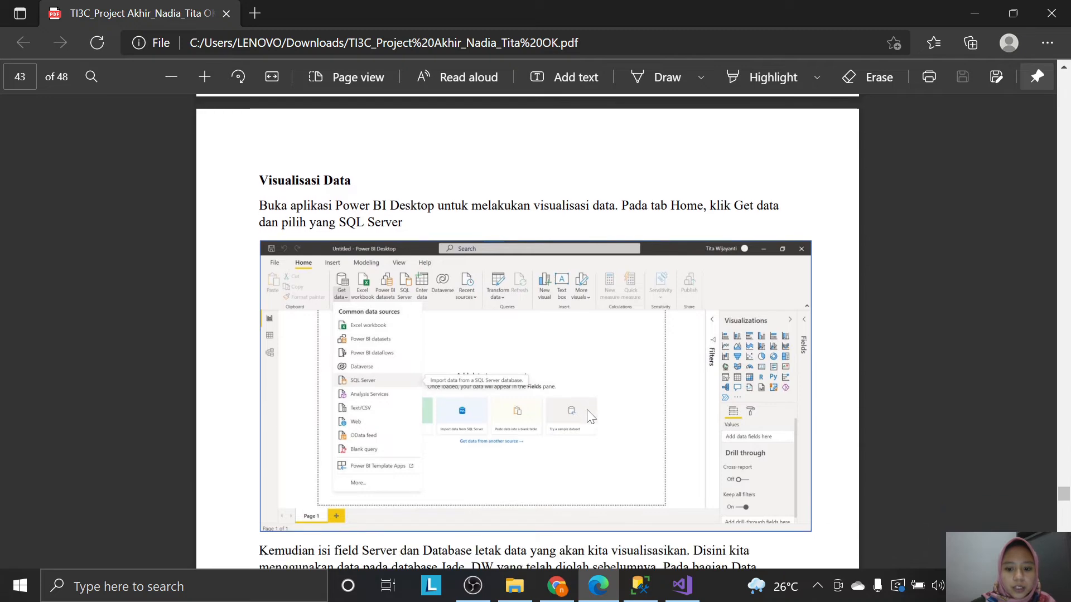
pyautogui.scroll(-1, 596, 426)
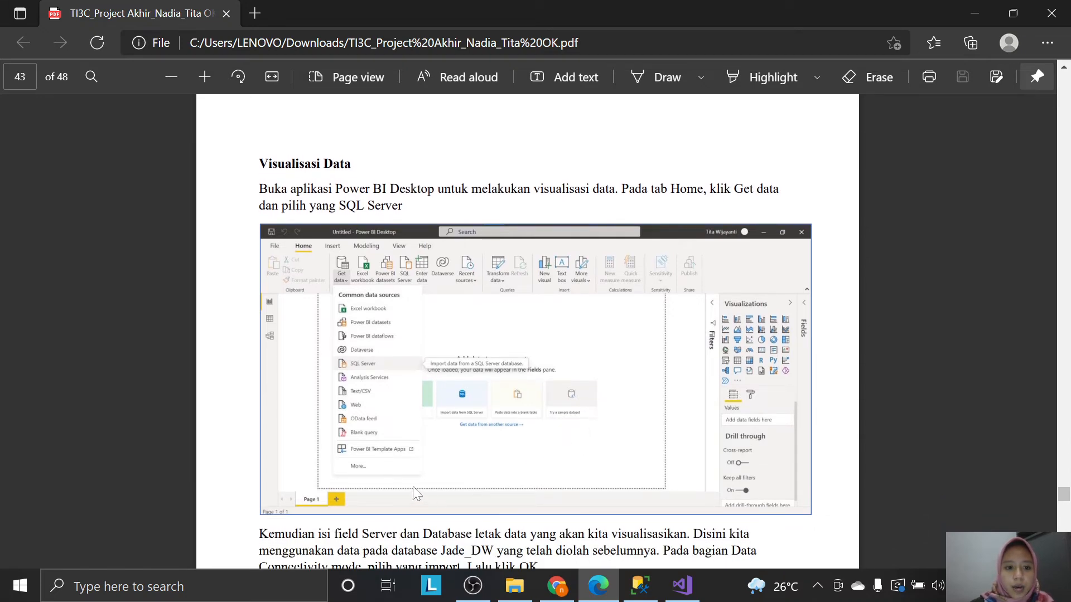
pyautogui.click(139, 586)
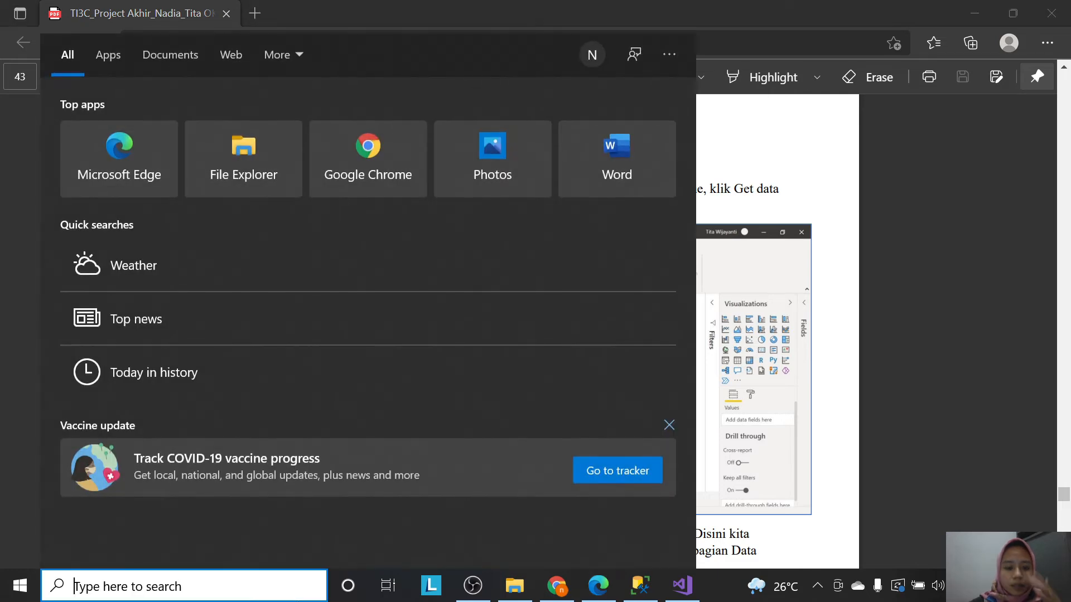
pyautogui.write('power')
pyautogui.press('Escape')
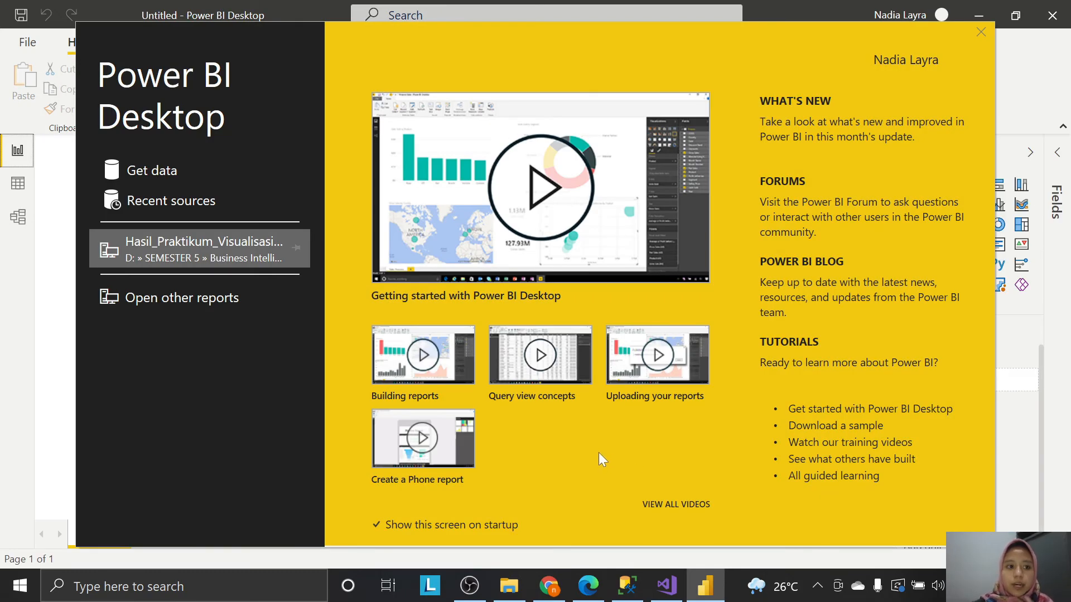
# Start getting data from a SQL Server database in the new report.
pyautogui.click(191, 172)
pyautogui.click(163, 107)
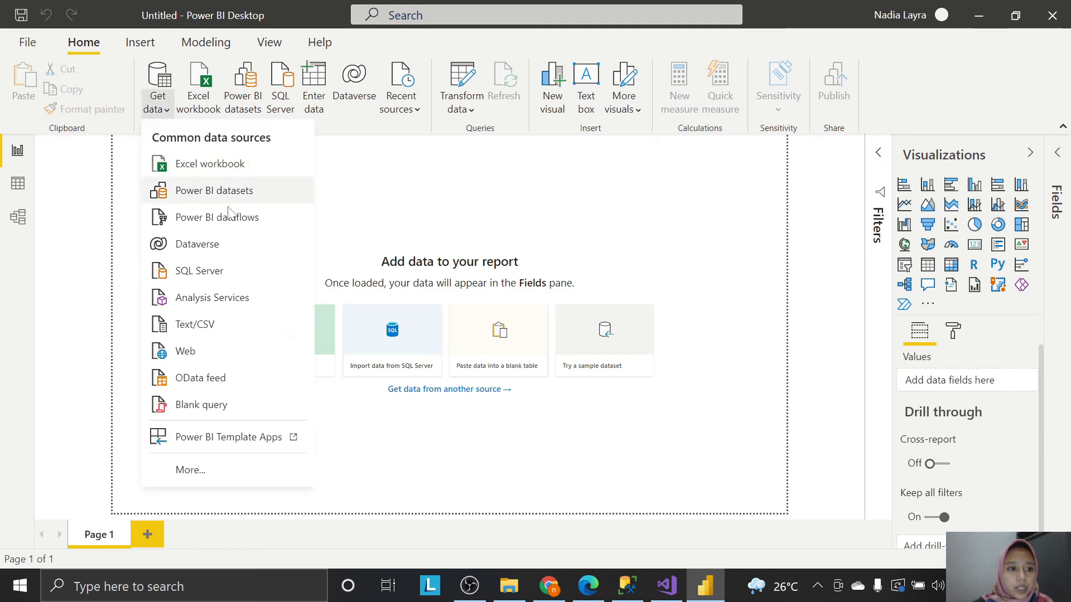
pyautogui.click(234, 280)
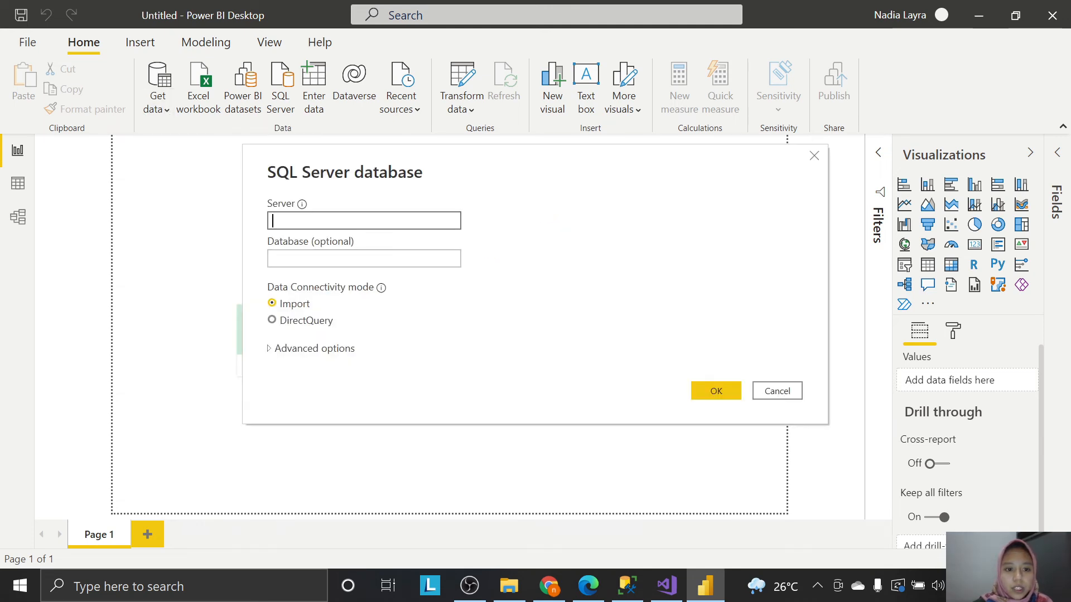
# Copy the server name LAPTOP-KFL89Q9Q from SQL Server Management Studio's connection dialog into the Server field in Power BI Desktop.
pyautogui.click(627, 586)
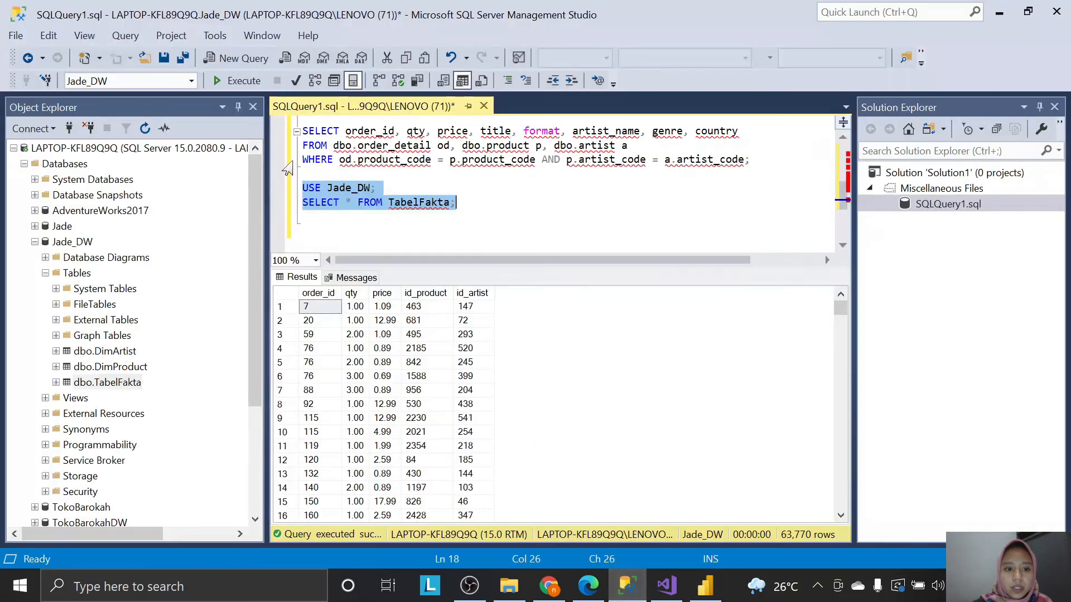
pyautogui.click(46, 80)
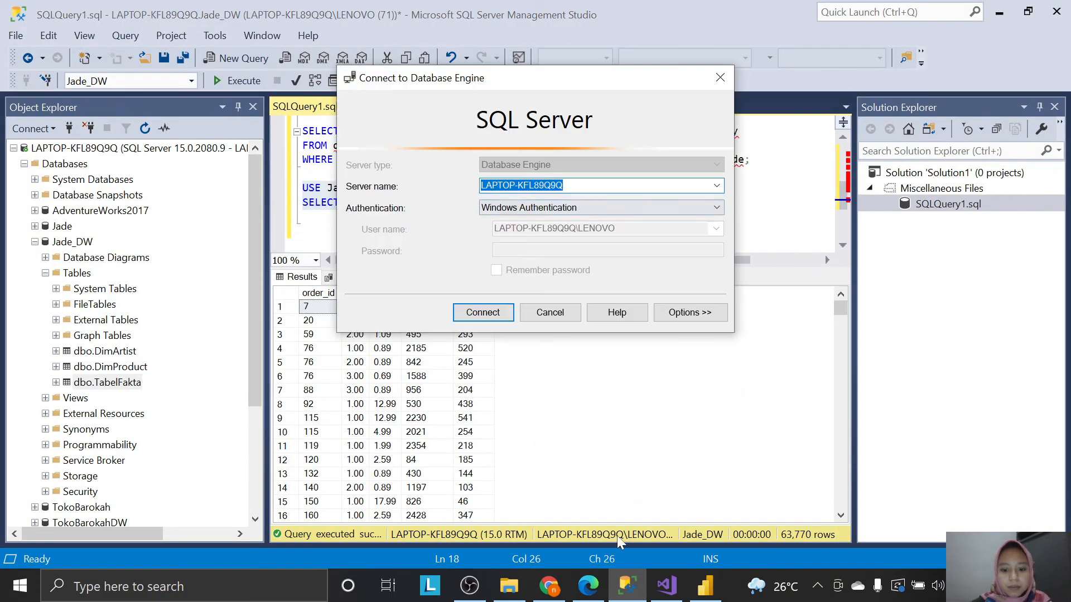
pyautogui.hotkey('ctrl', 'c')
pyautogui.click(705, 585)
pyautogui.hotkey('ctrl', 'v')
pyautogui.press('Tab')
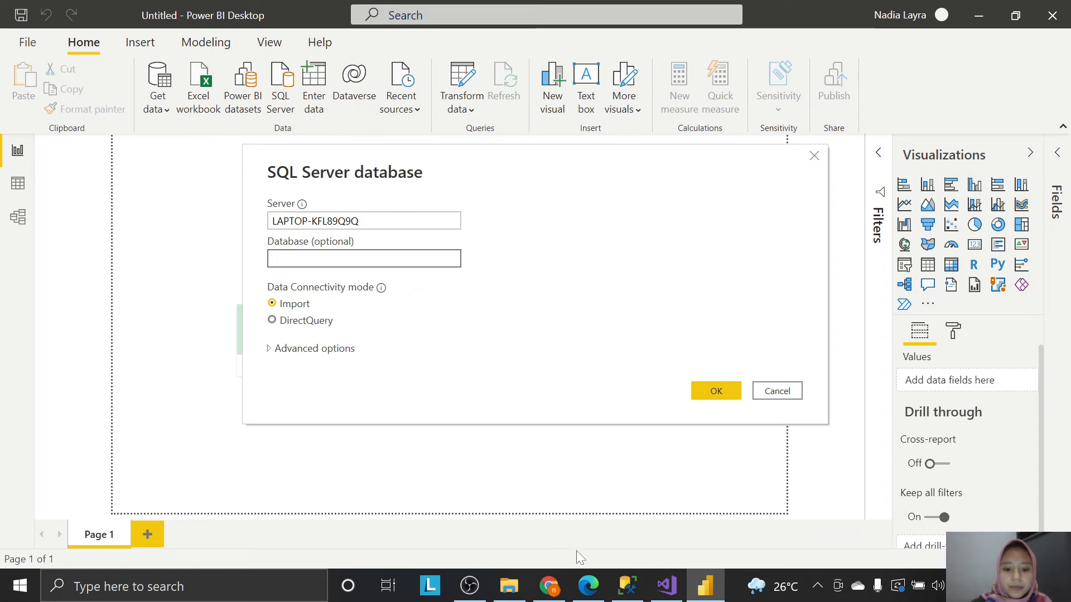
# Following the PDF guide, set the database to Jade_DW, keep the Import connectivity mode and accept the connection settings.
pyautogui.click(588, 585)
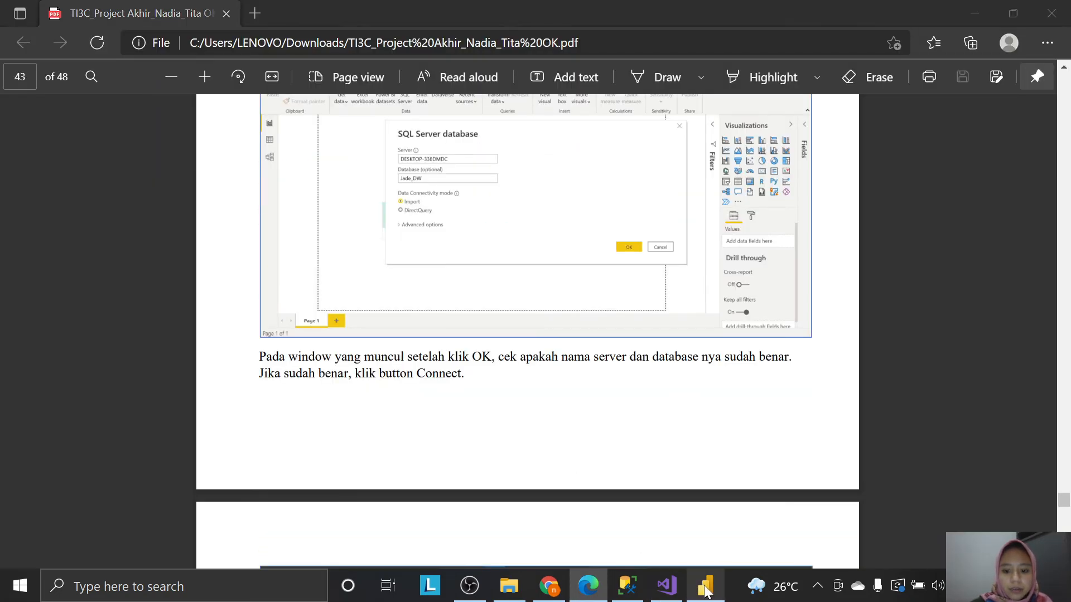
pyautogui.click(705, 585)
pyautogui.write('Jade_DW')
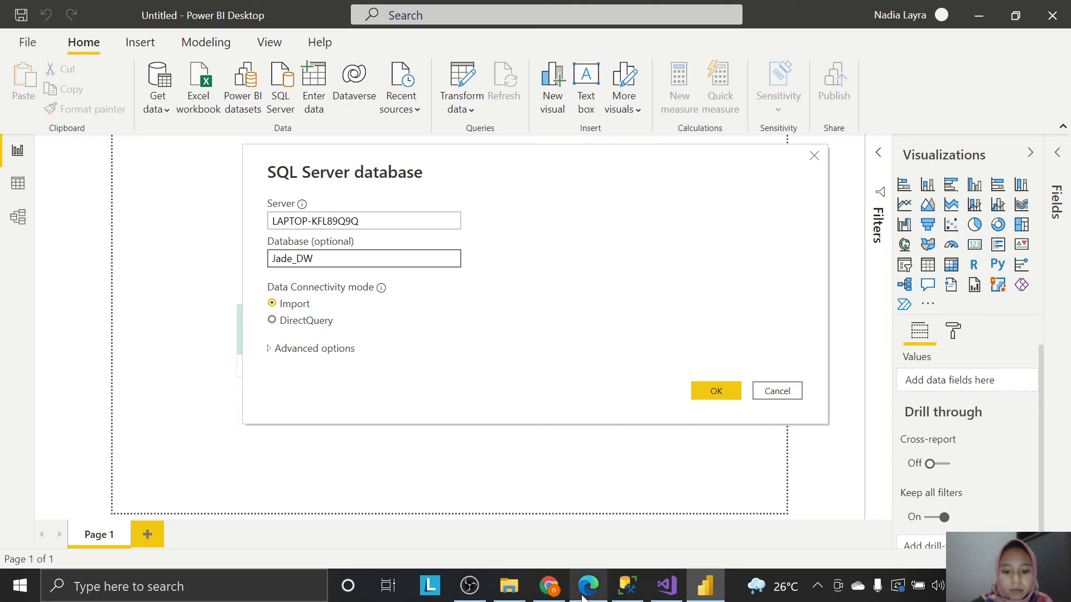
pyautogui.click(588, 585)
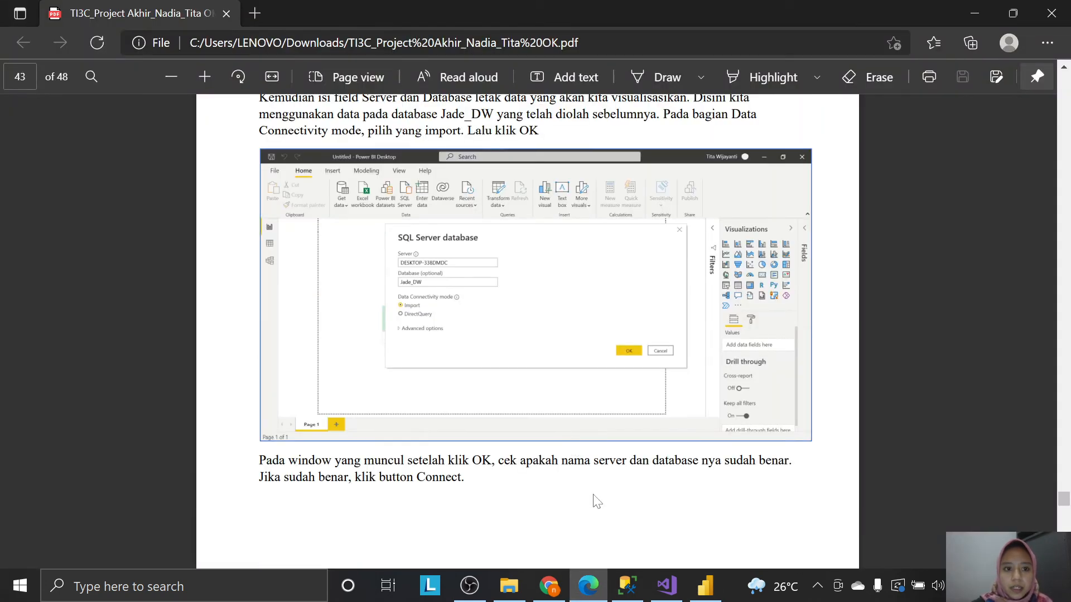
pyautogui.click(705, 585)
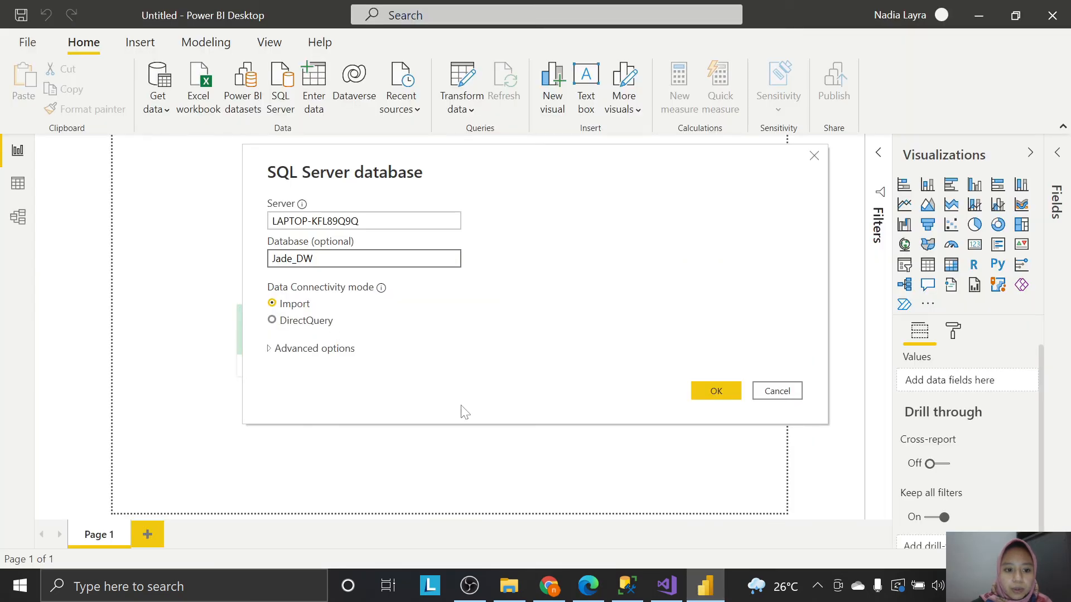
pyautogui.click(714, 390)
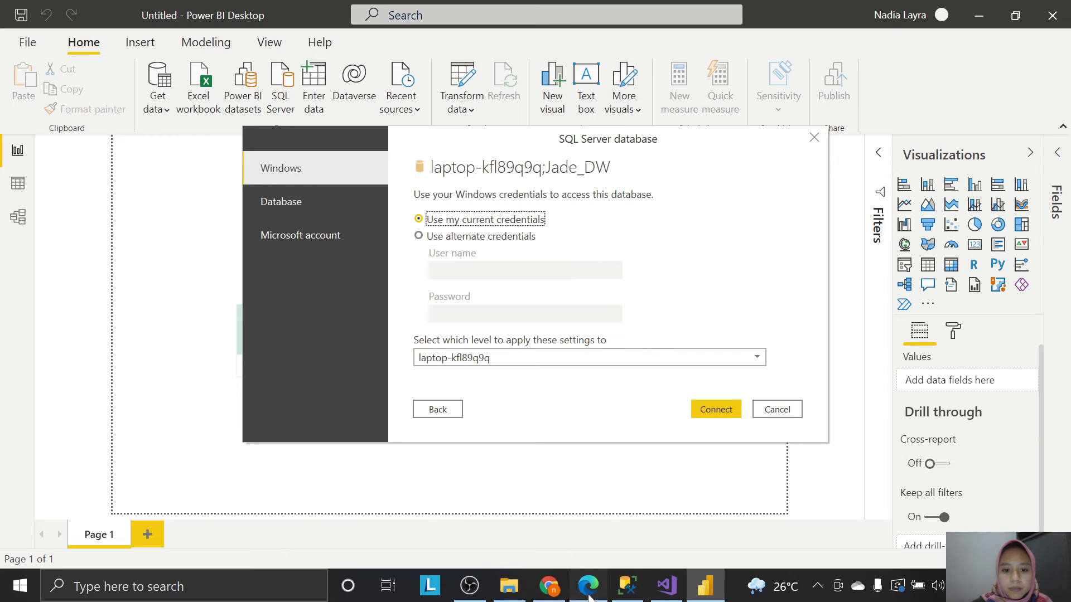
# Compare the credentials dialog with the PDF guide, connect with the current Windows credentials and accept the unencrypted connection.
pyautogui.hotkey('alt', 'Tab')
pyautogui.scroll(-2, 641, 443)
pyautogui.scroll(-1, 644, 445)
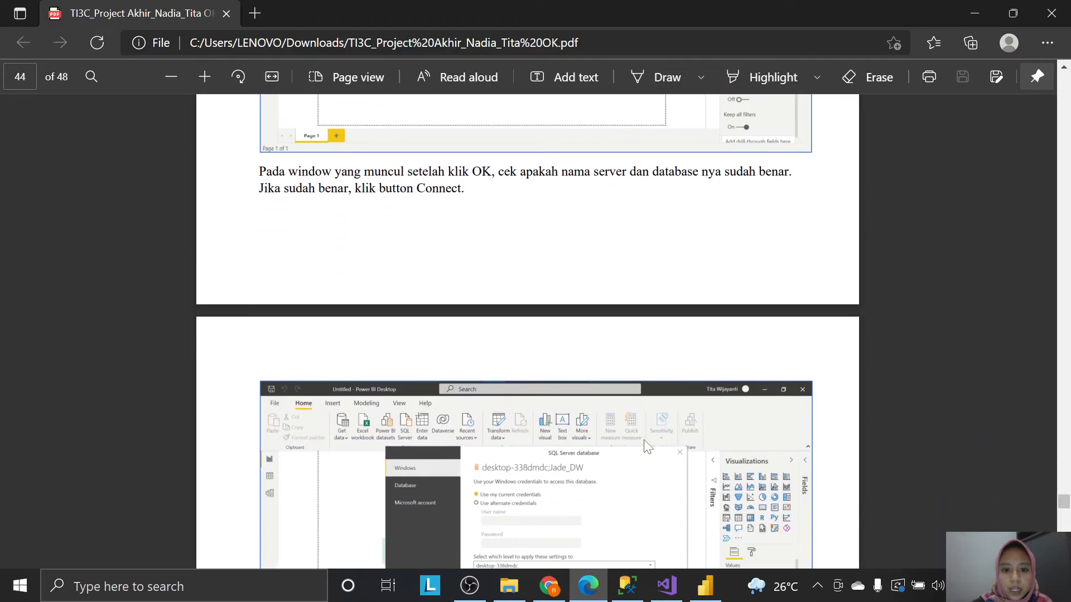
pyautogui.scroll(-1, 646, 447)
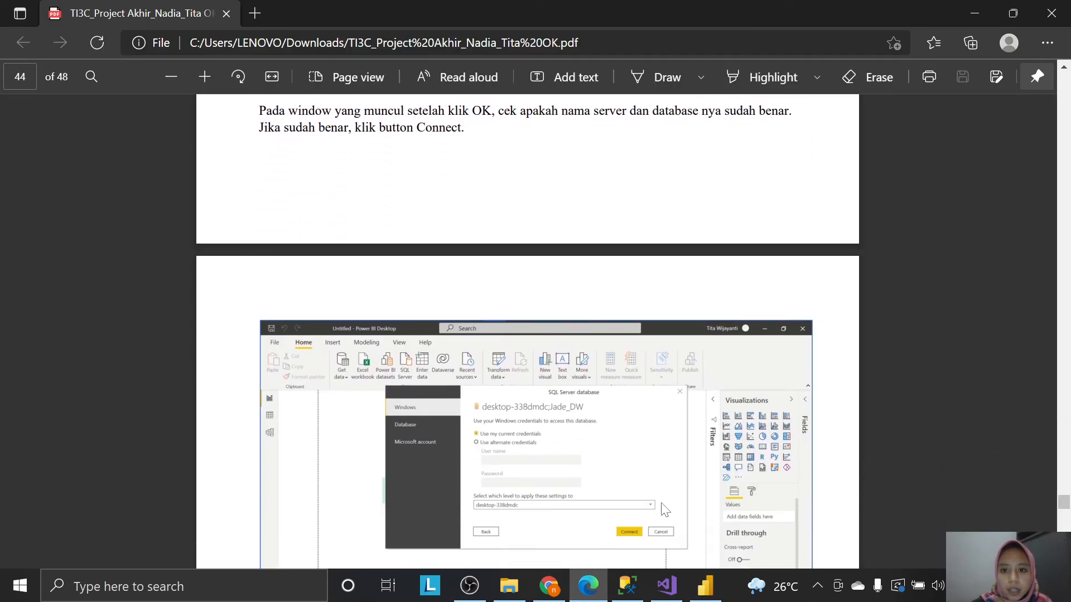
pyautogui.click(705, 589)
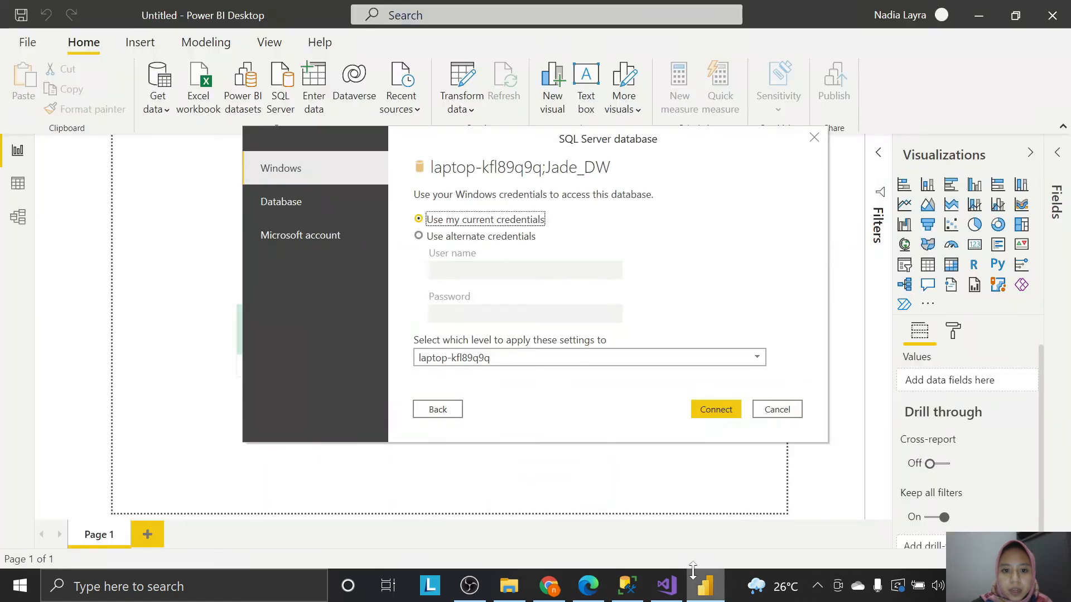
pyautogui.click(588, 585)
pyautogui.scroll(-3, 535, 335)
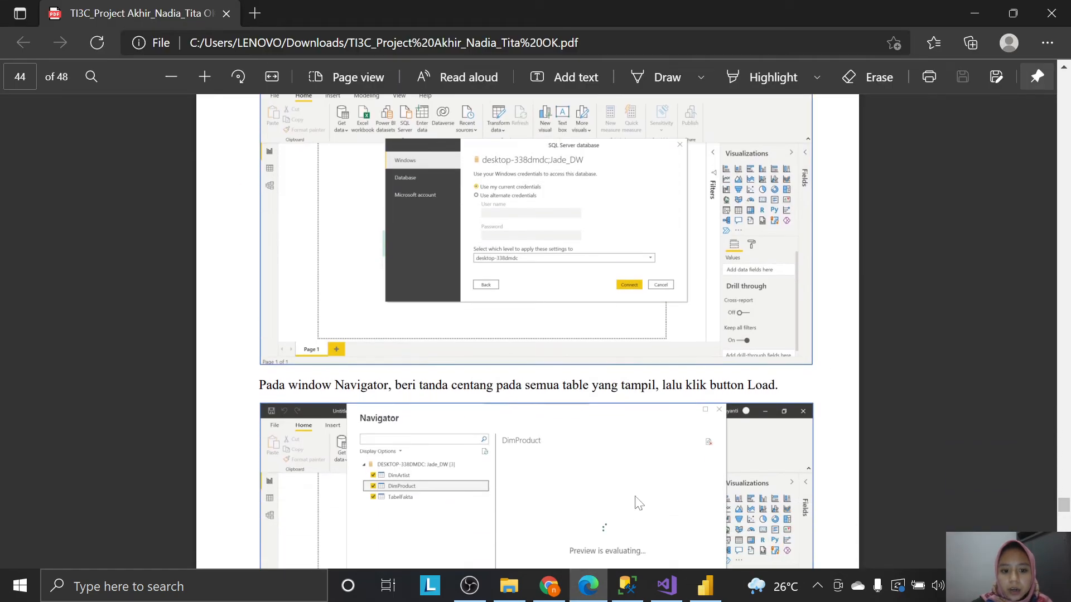
pyautogui.scroll(-1, 639, 503)
pyautogui.click(706, 586)
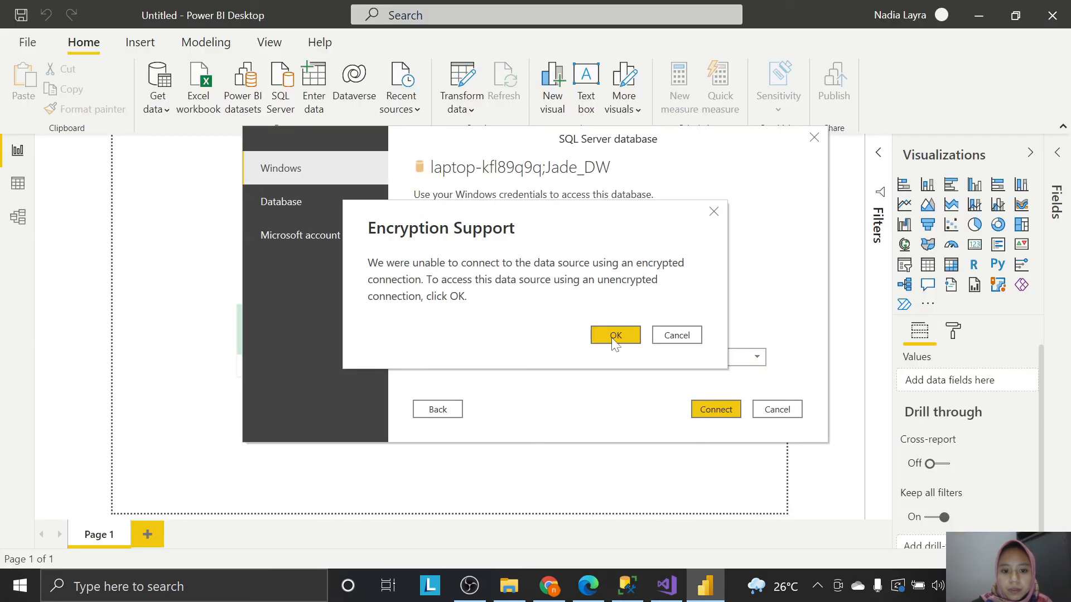
pyautogui.click(614, 335)
# Following the PDF guide, select the DimArtist, DimProduct and TabelFakta tables of Jade_DW and load them into the report.
pyautogui.hotkey('alt', 'Tab')
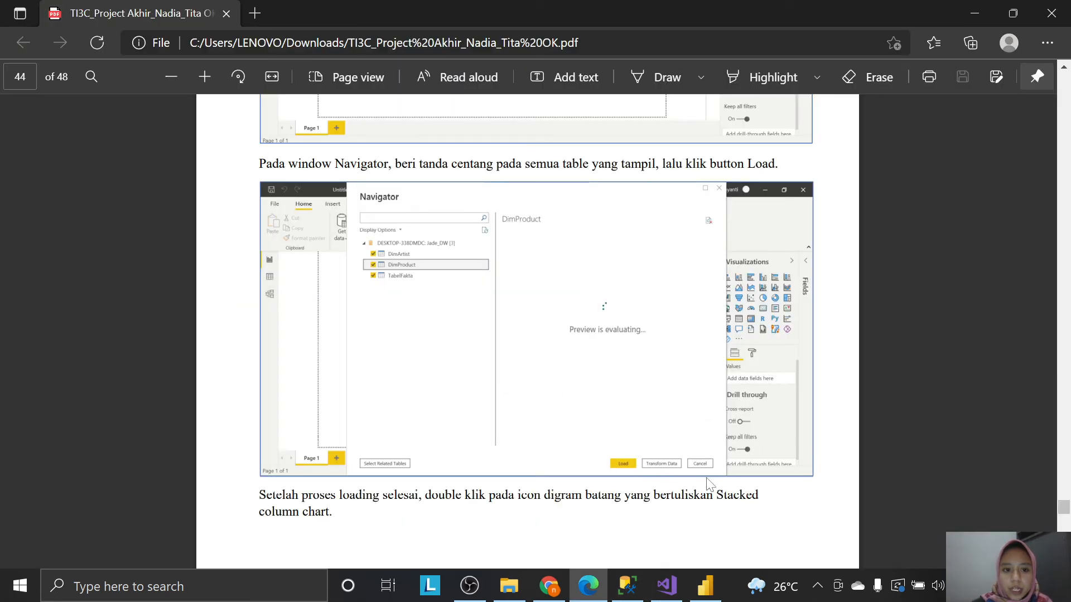
pyautogui.scroll(-1, 708, 485)
pyautogui.click(705, 585)
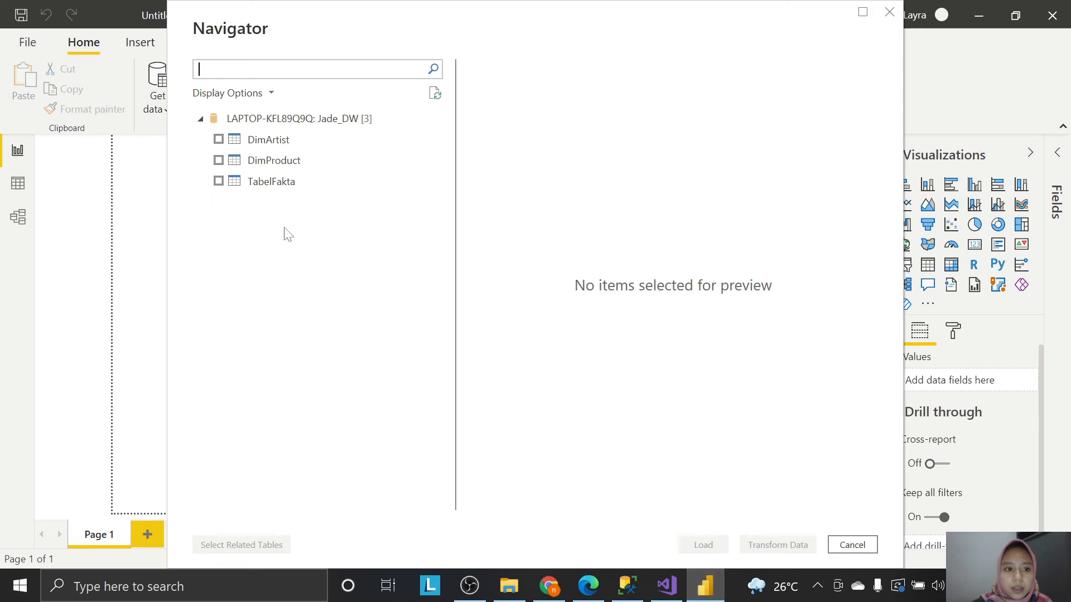
pyautogui.click(218, 139)
pyautogui.click(218, 160)
pyautogui.click(218, 182)
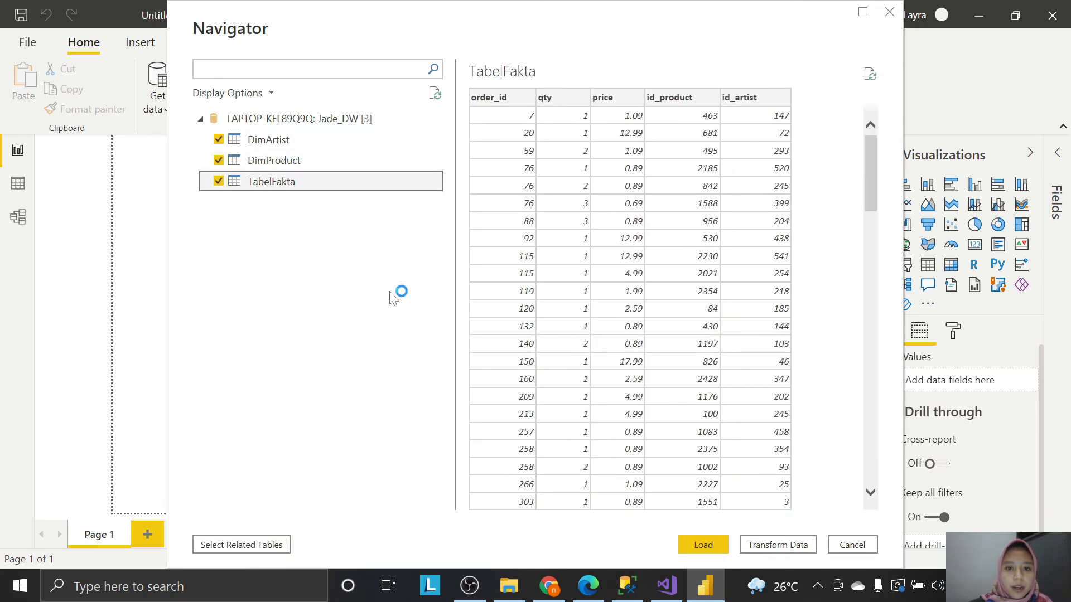
pyautogui.hotkey('alt', 'Tab')
pyautogui.hotkey('alt', 'Tab')
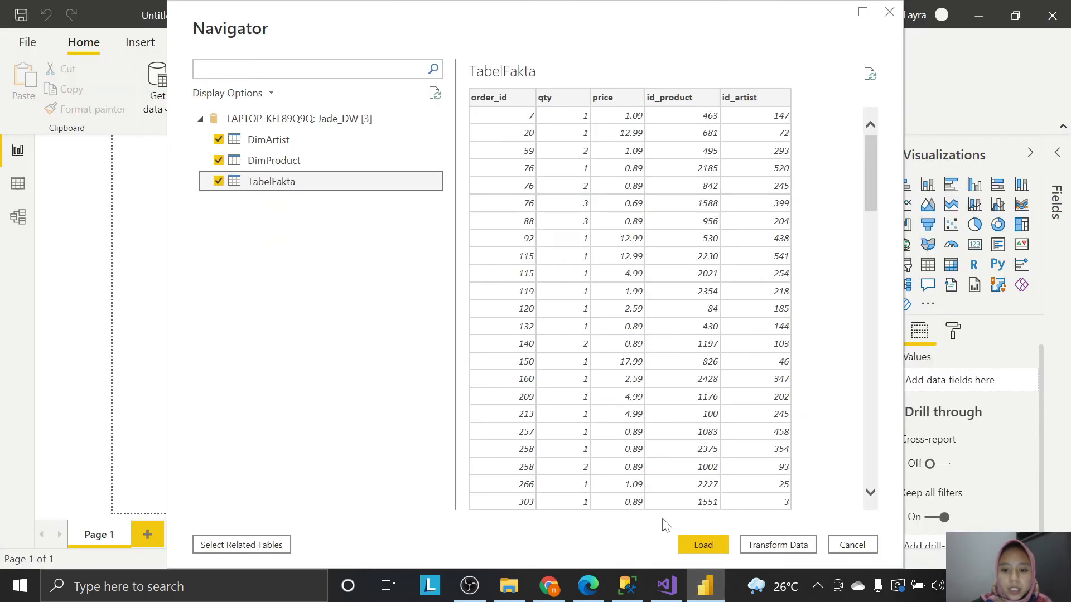
pyautogui.click(703, 545)
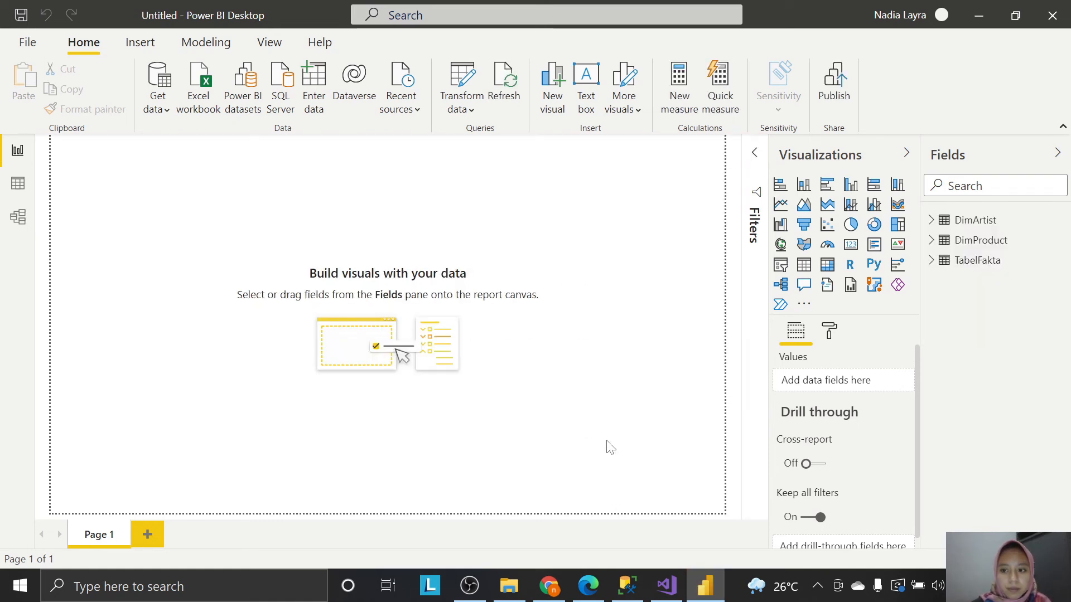
# Following the PDF guide, add a stacked column chart to the Power BI report page.
pyautogui.hotkey('alt', 'Tab')
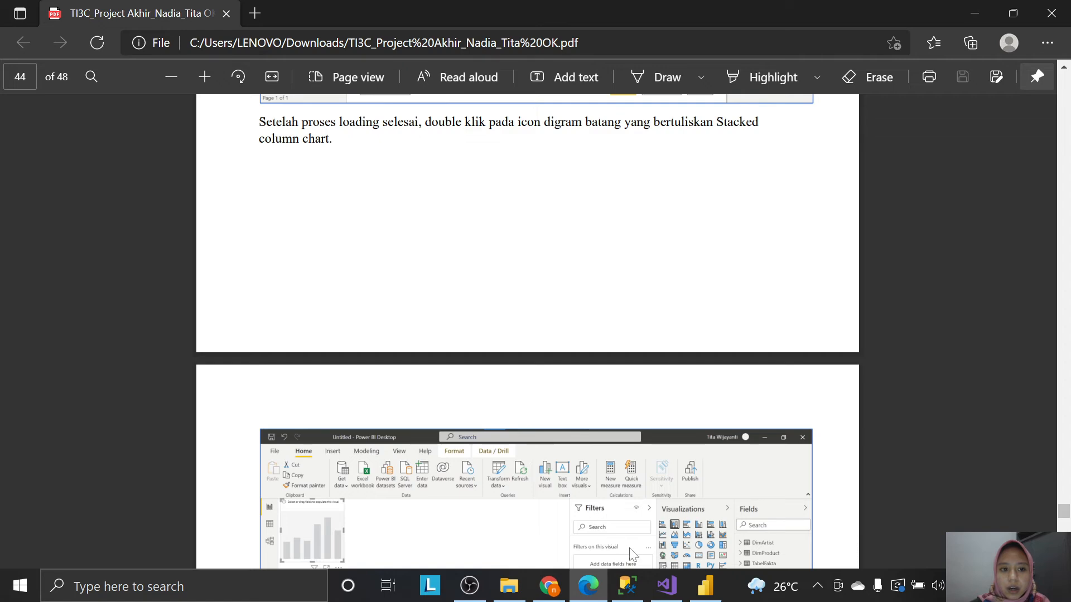
pyautogui.scroll(-1, 633, 555)
pyautogui.click(705, 586)
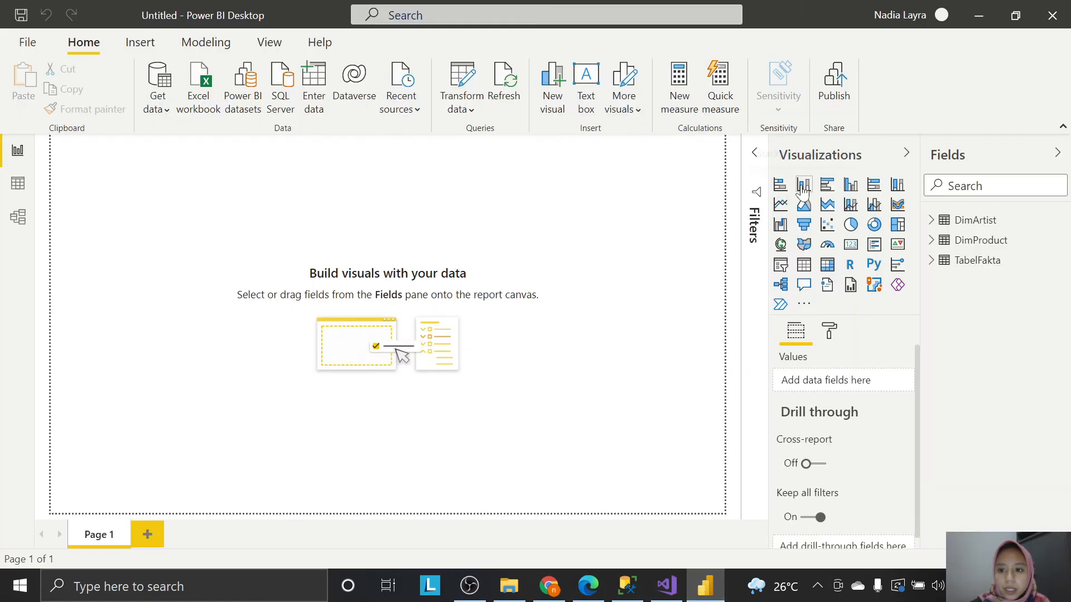
# Check the PDF guide, then put artist_name from the DimArtist table on the stacked column chart's axis.
pyautogui.hotkey('alt', 'Tab')
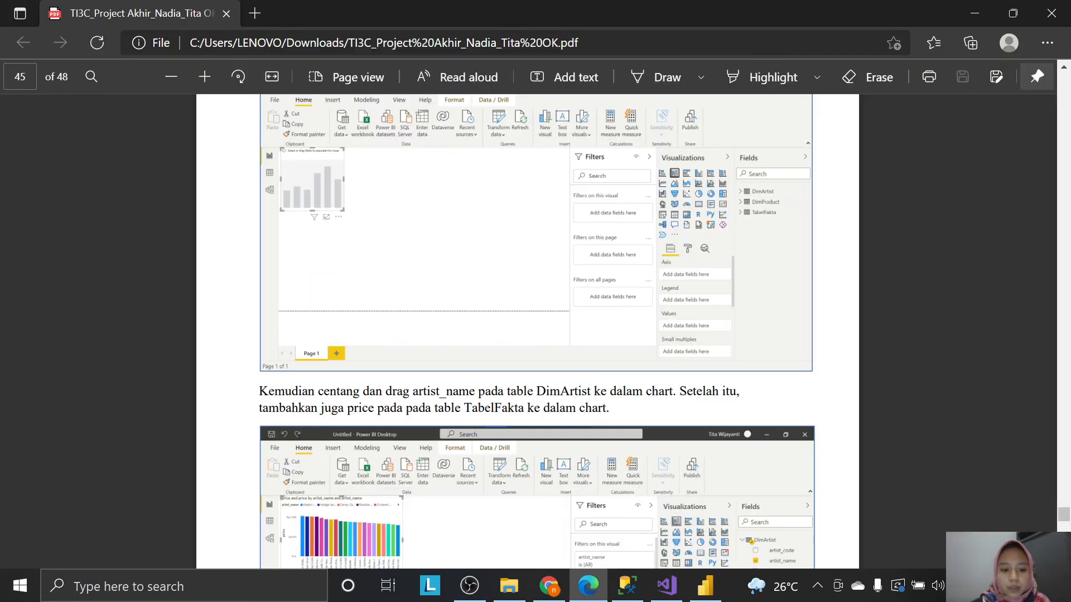
pyautogui.scroll(-1, 584, 417)
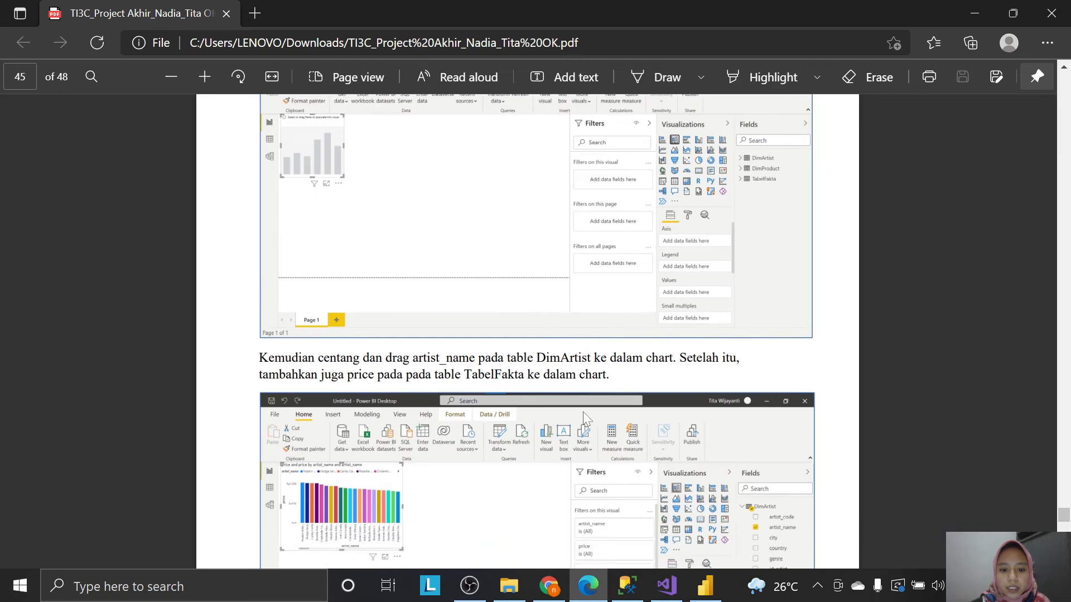
pyautogui.click(705, 591)
pyautogui.click(931, 219)
pyautogui.click(957, 260)
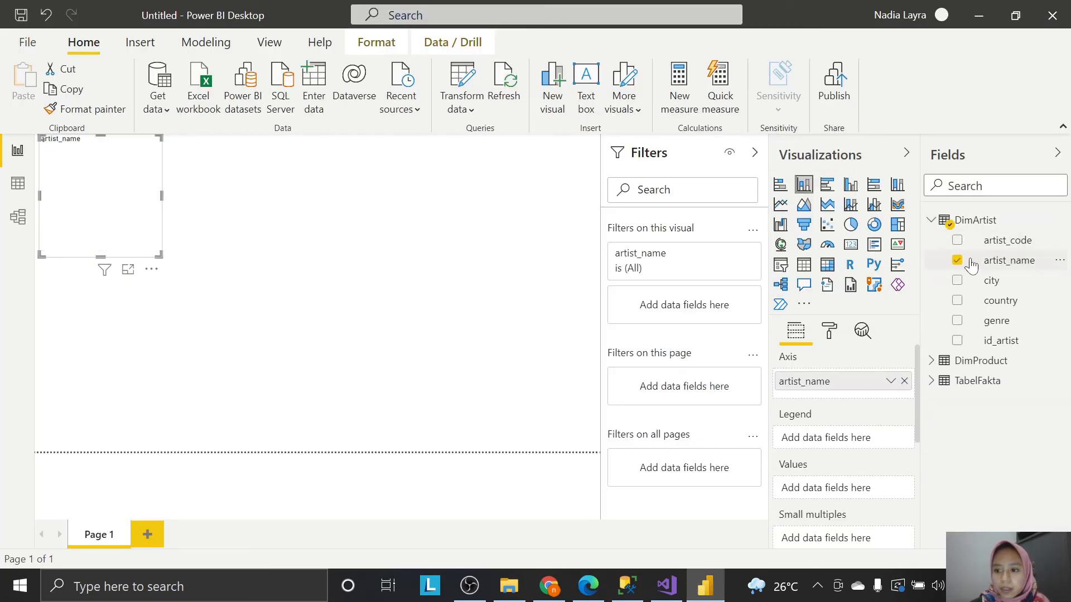
pyautogui.moveTo(957, 260); pyautogui.dragTo(78, 186)
# Following the PDF guide, add price from the TabelFakta table to the artist_name chart's values and enlarge the chart.
pyautogui.hotkey('alt', 'Tab')
pyautogui.scroll(-2, 617, 509)
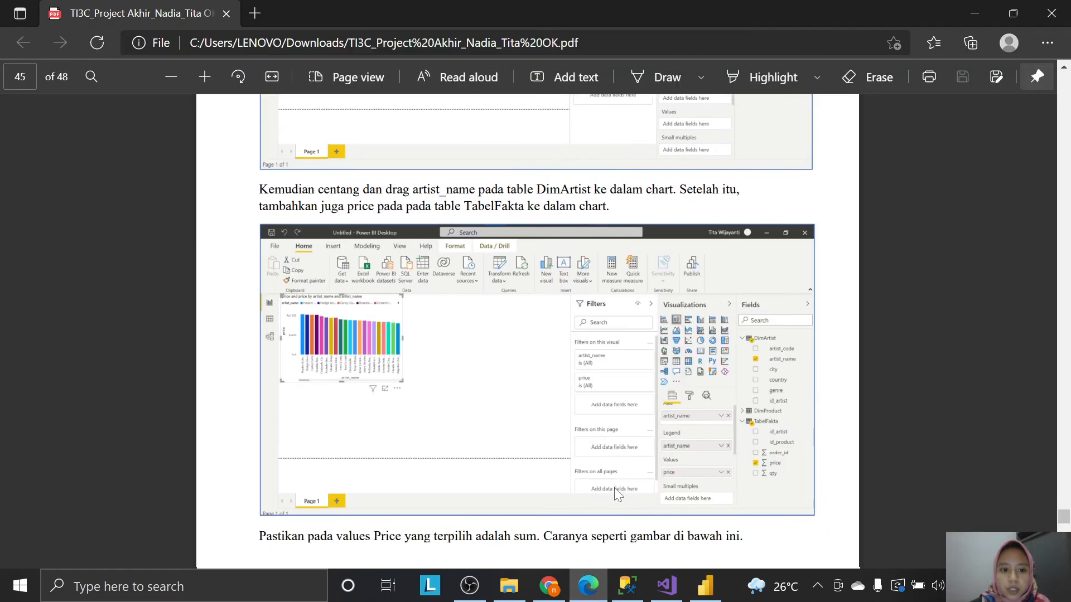
pyautogui.scroll(-1, 617, 487)
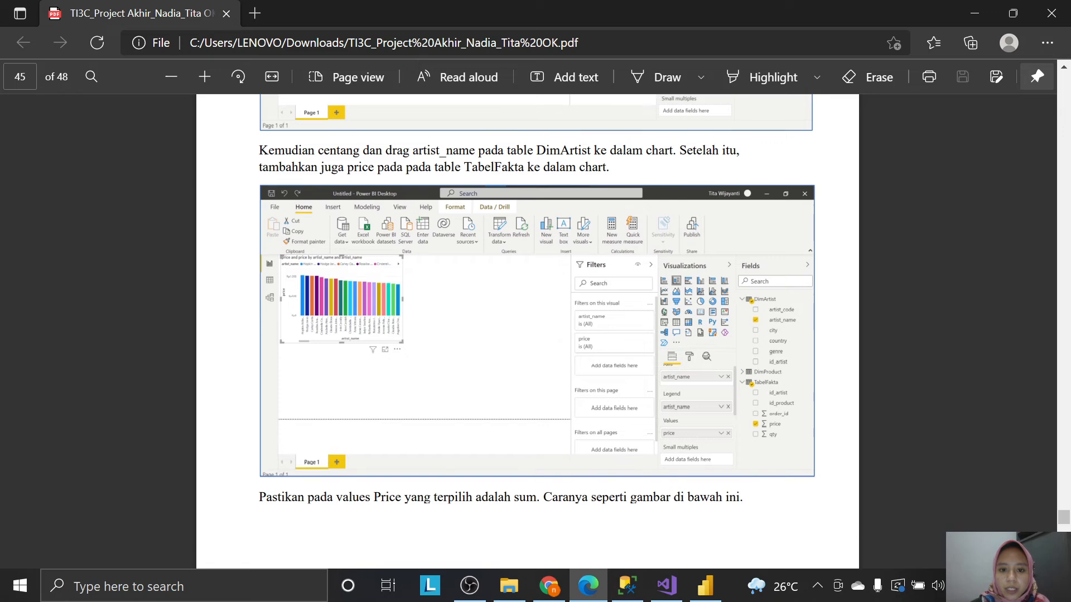
pyautogui.click(707, 595)
pyautogui.click(931, 380)
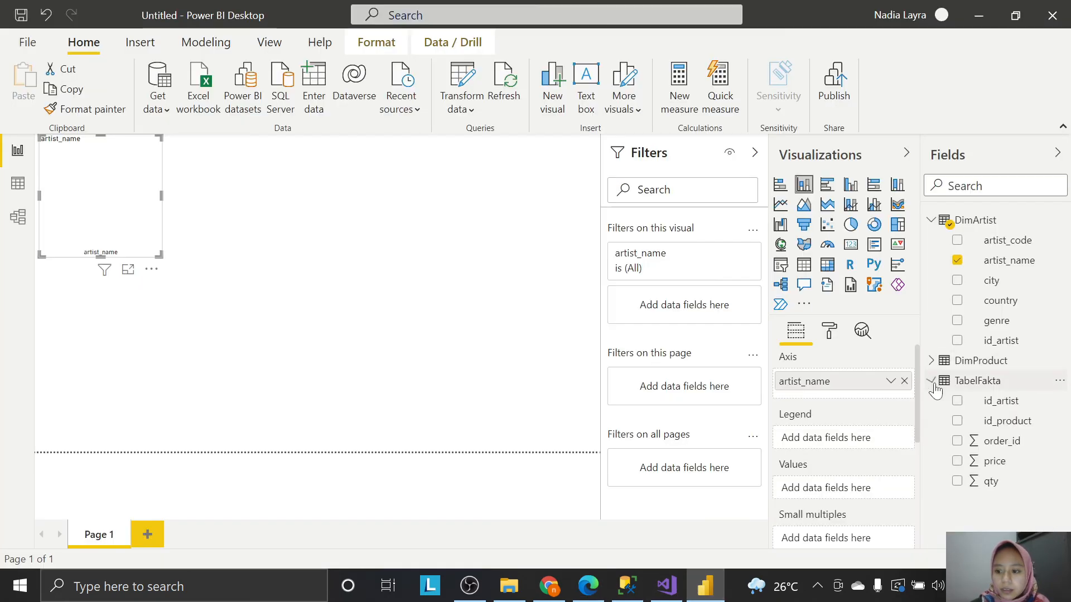
pyautogui.moveTo(979, 461); pyautogui.dragTo(328, 236)
# Consult the PDF guide and check in Power BI that Sum is the aggregation selected for the chart's price values.
pyautogui.hotkey('alt', 'Tab')
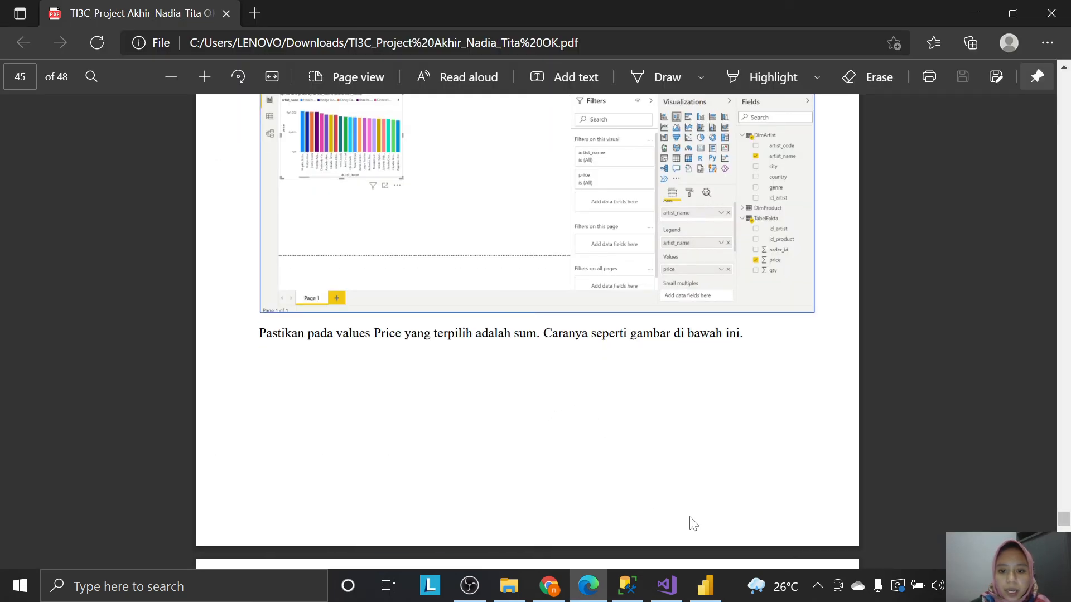
pyautogui.click(706, 585)
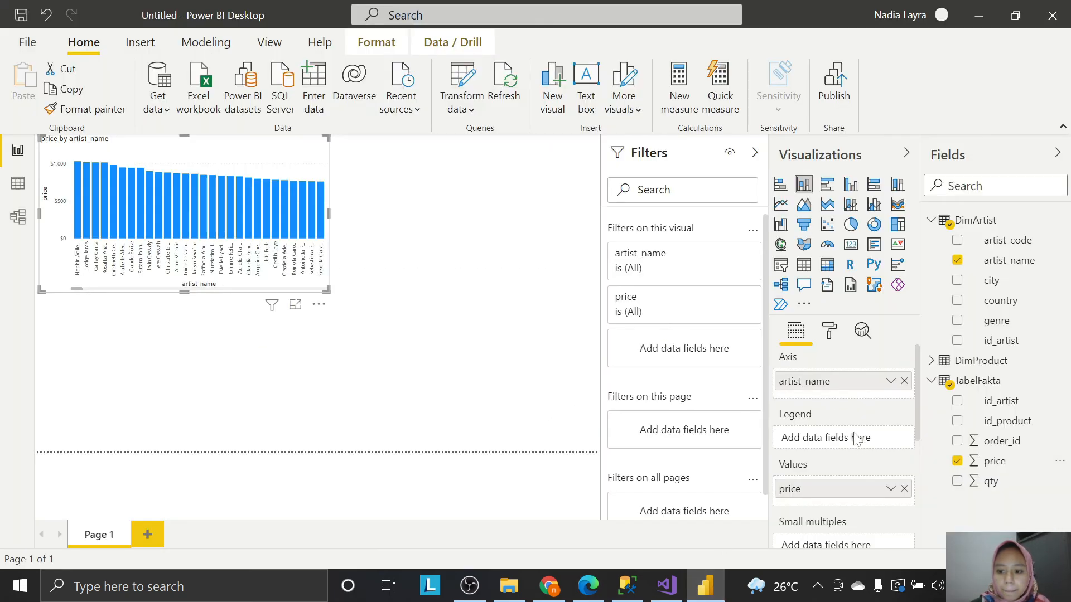
pyautogui.click(890, 489)
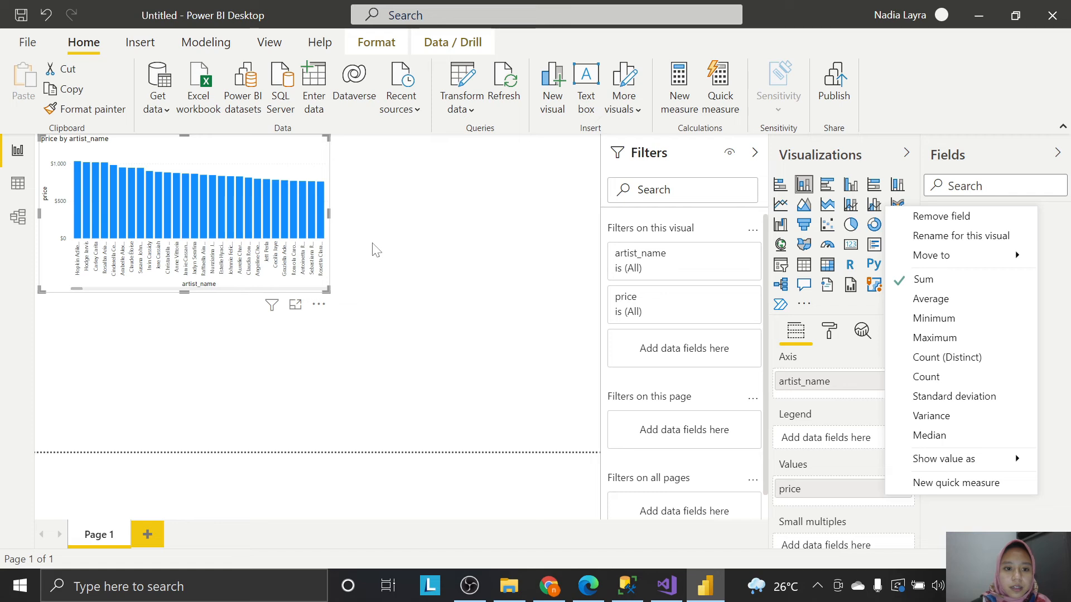
# Highlight individual artist bars in the price chart and inspect the price details of one of them.
pyautogui.click(123, 214)
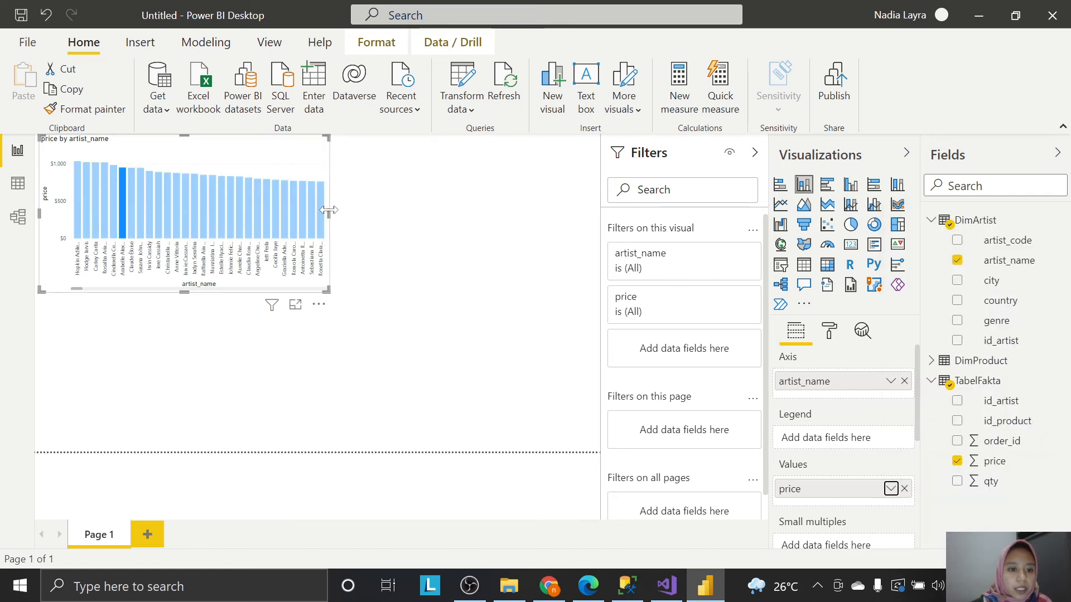
pyautogui.click(113, 190)
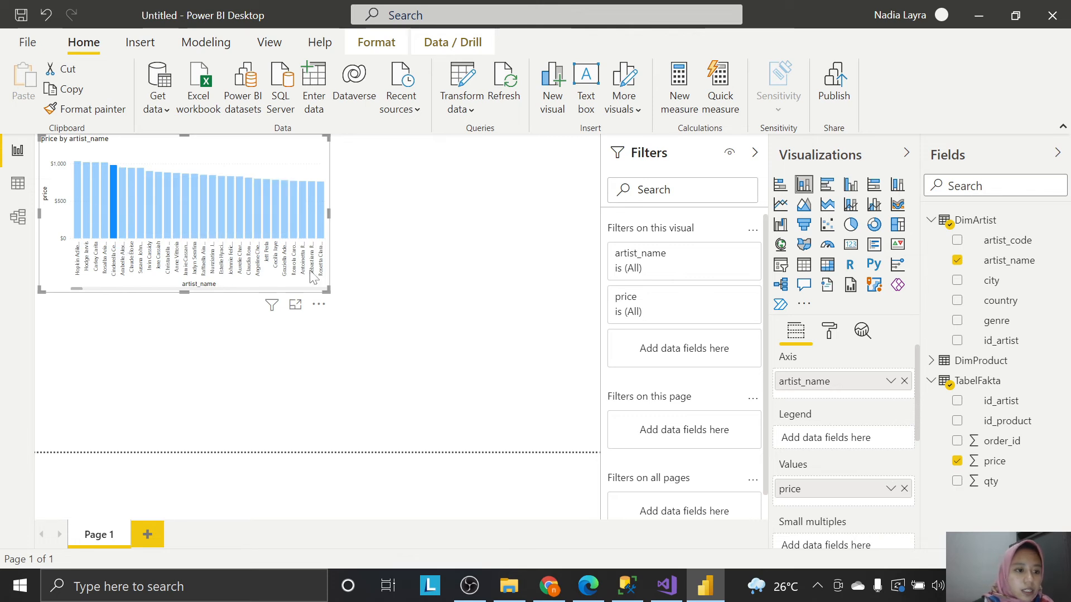
pyautogui.moveTo(117, 207)
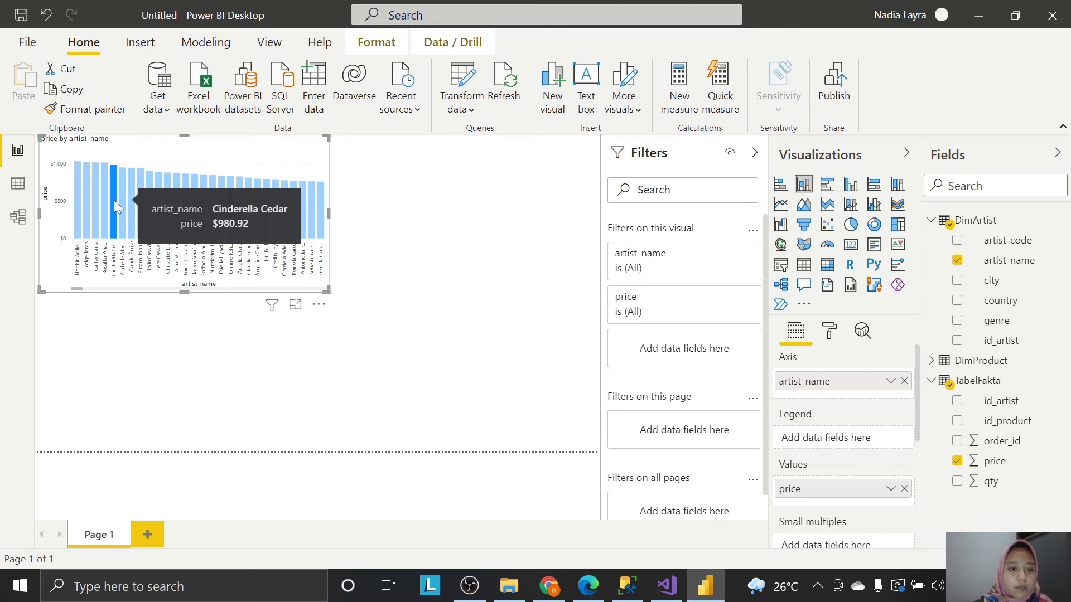
# Following the PDF guide, add a second stacked column chart below the price by artist_name chart.
pyautogui.hotkey('alt', 'Tab')
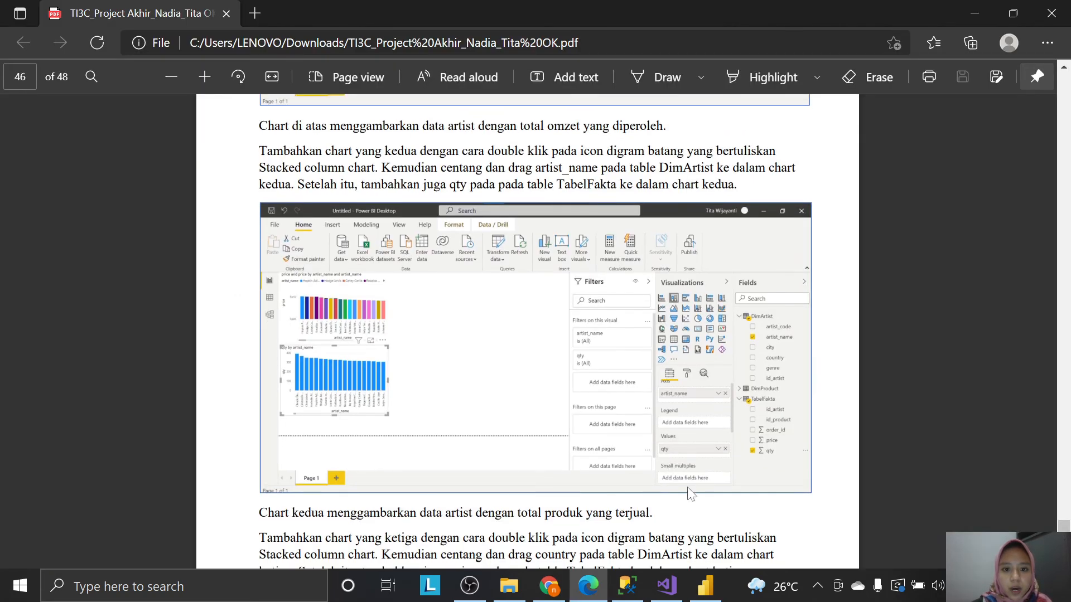
pyautogui.click(706, 588)
pyautogui.click(473, 254)
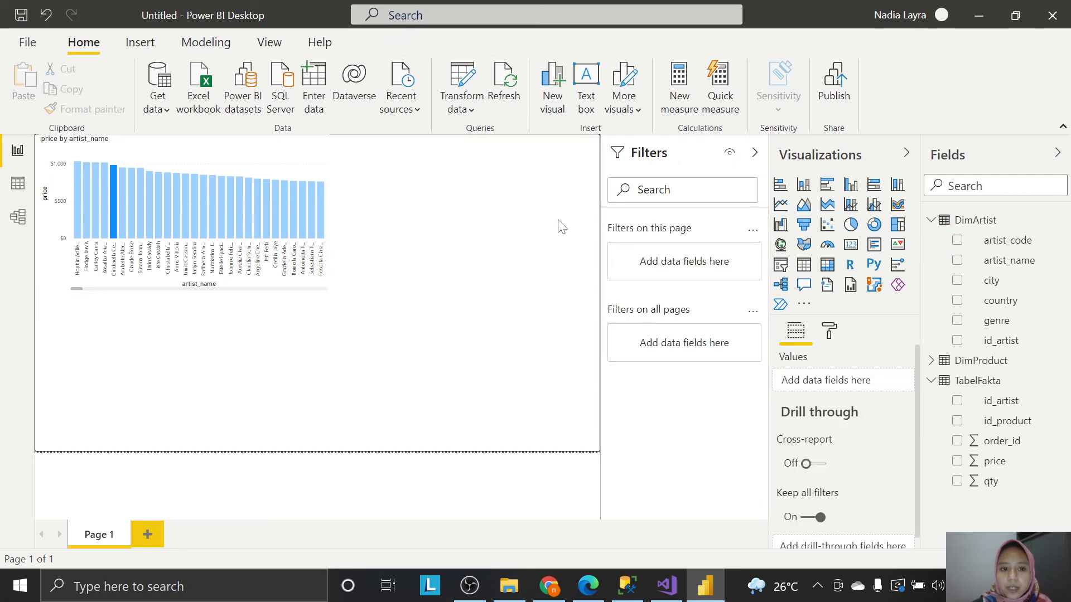
pyautogui.doubleClick(804, 185)
# Review the second chart's instructions in the PDF guide and put artist_name from DimArtist on its axis.
pyautogui.click(588, 586)
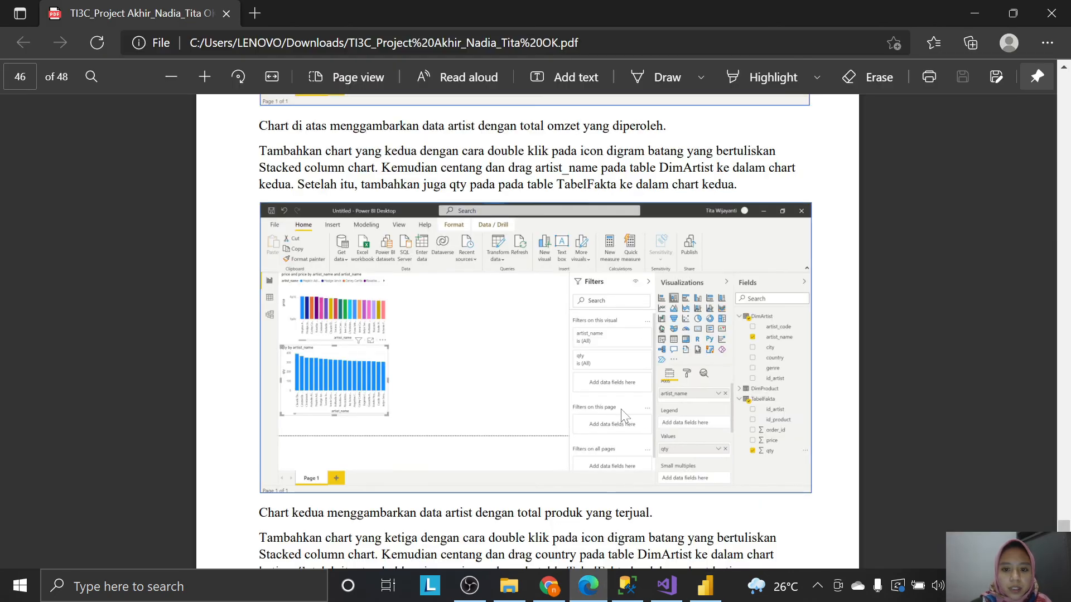
pyautogui.scroll(-1, 626, 416)
pyautogui.scroll(-1, 626, 416)
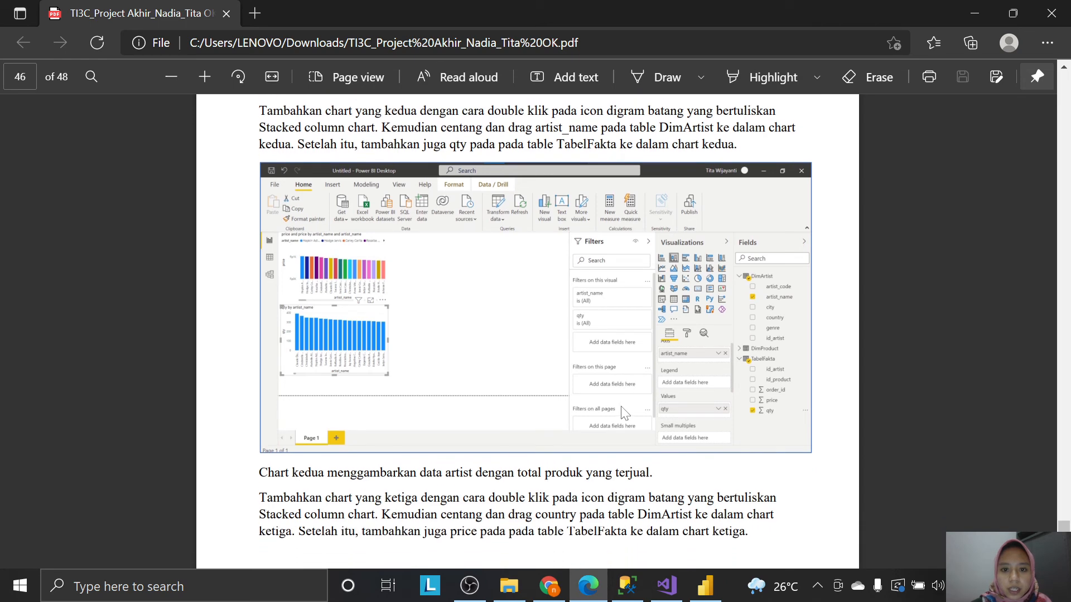
pyautogui.scroll(1, 624, 413)
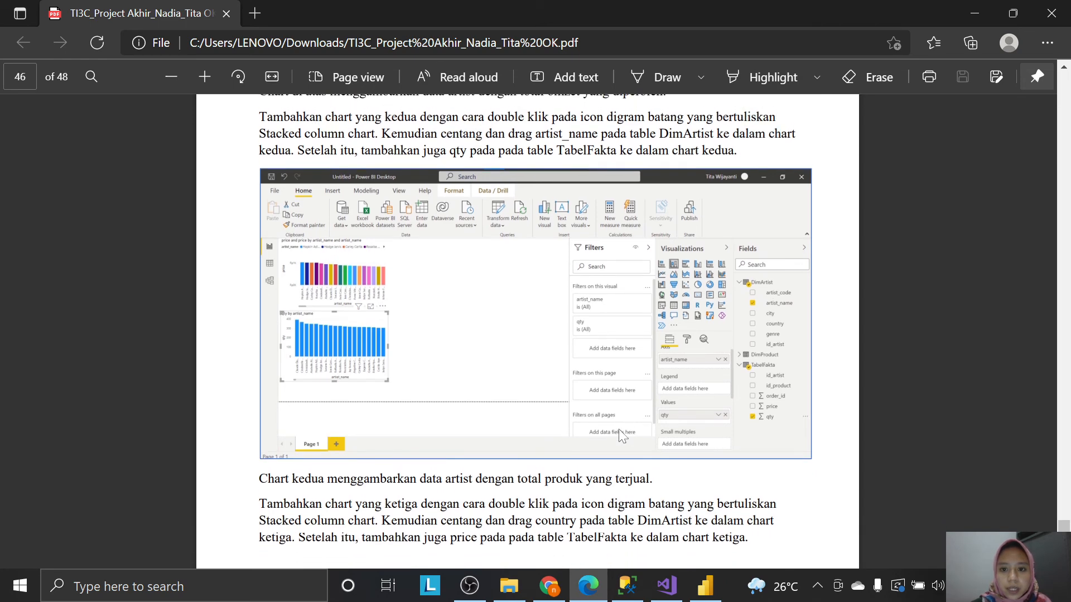
pyautogui.click(705, 586)
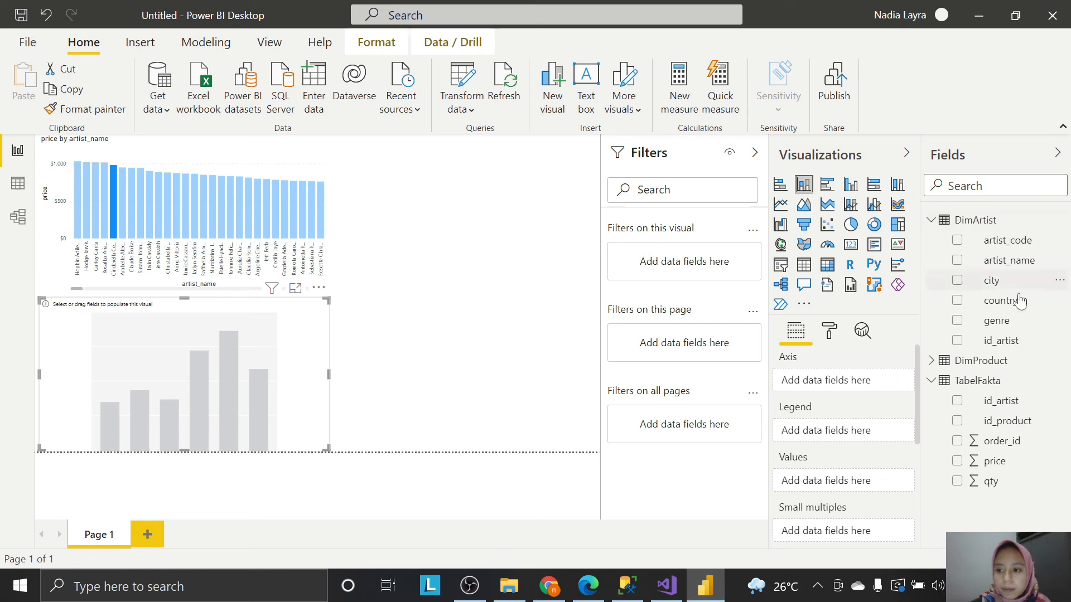
pyautogui.moveTo(992, 261); pyautogui.dragTo(157, 356)
# Following the PDF guide, add qty from TabelFakta to the second chart's values and inspect one artist's bar.
pyautogui.click(588, 585)
pyautogui.scroll(-1, 662, 191)
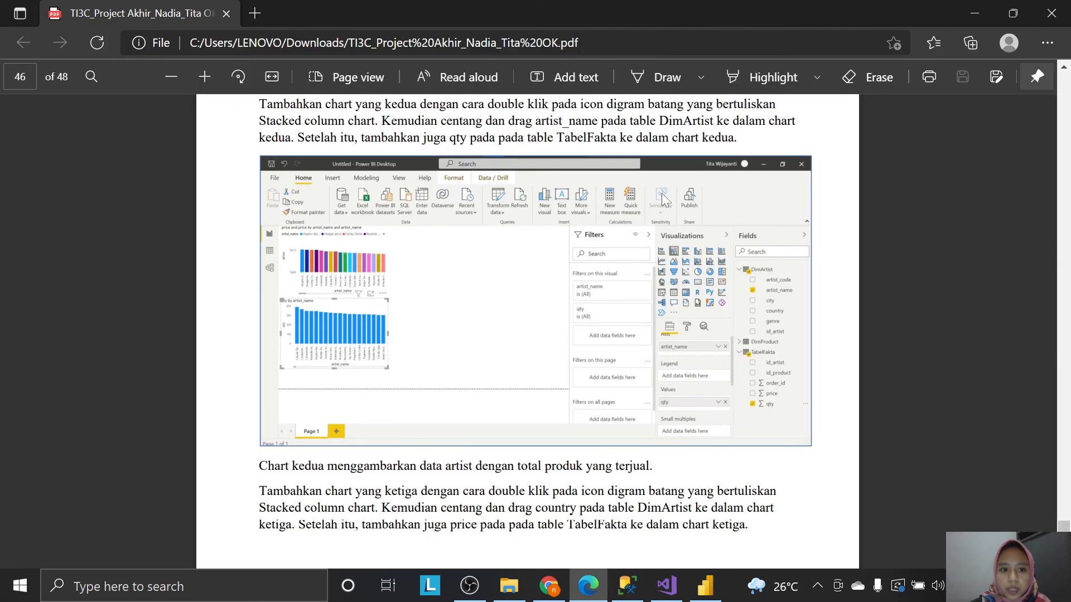
pyautogui.scroll(-2, 658, 202)
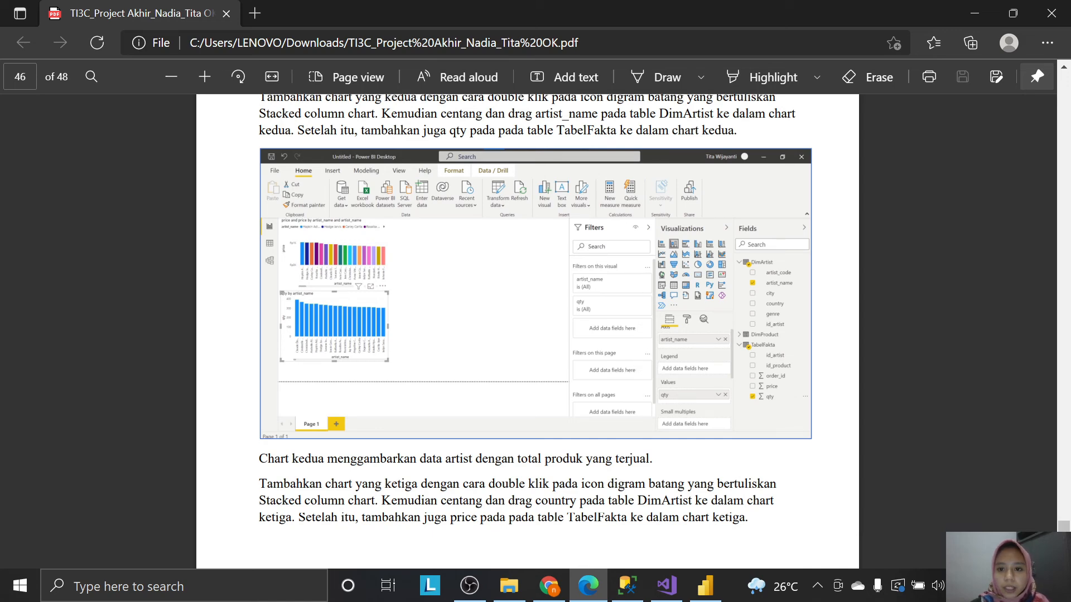
pyautogui.click(705, 585)
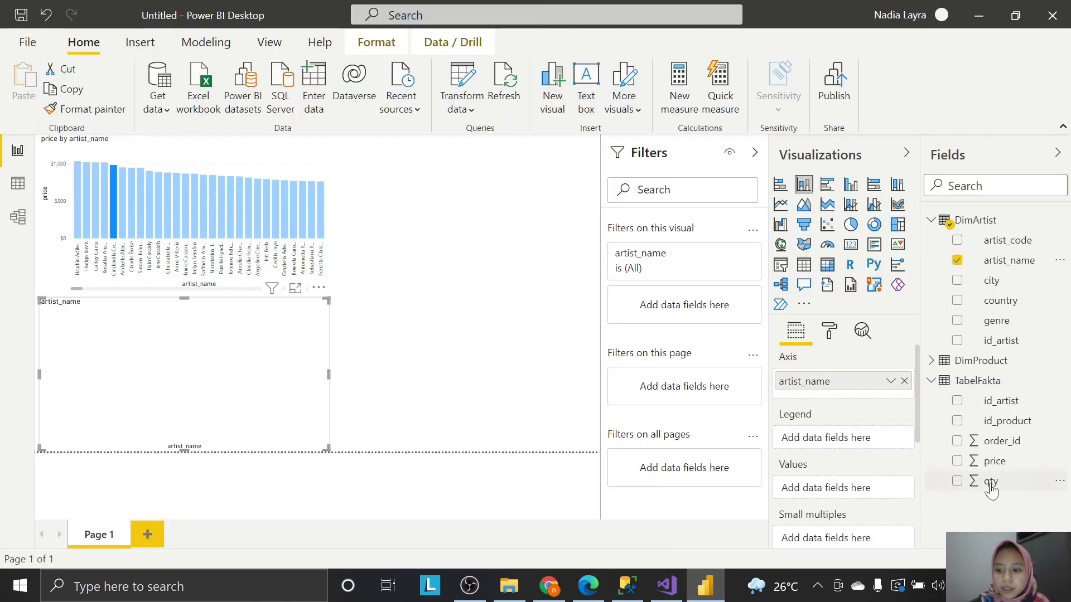
pyautogui.moveTo(987, 480); pyautogui.dragTo(155, 349)
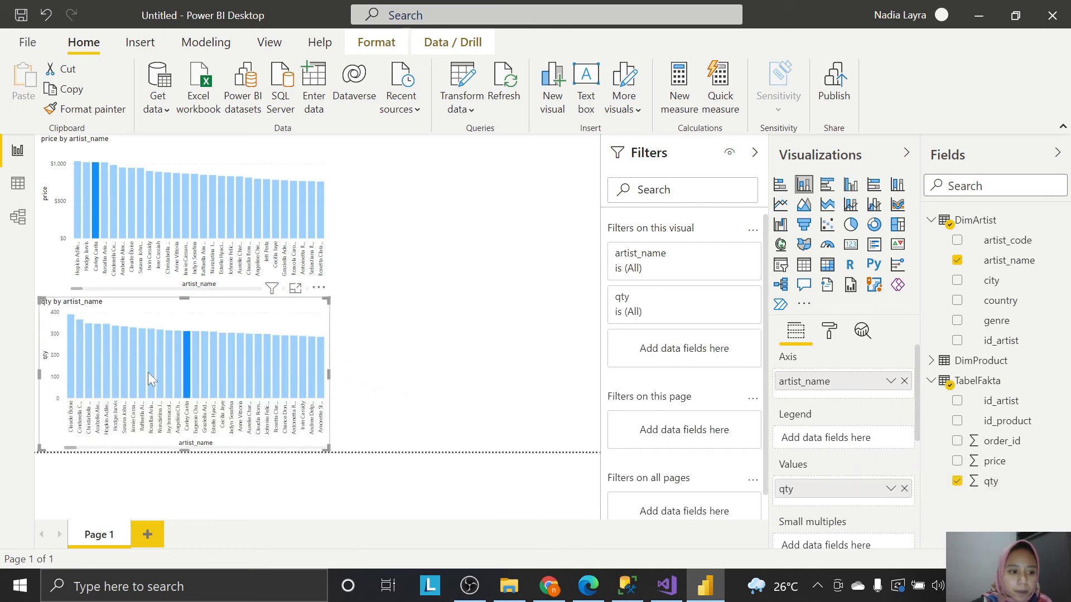
pyautogui.click(148, 373)
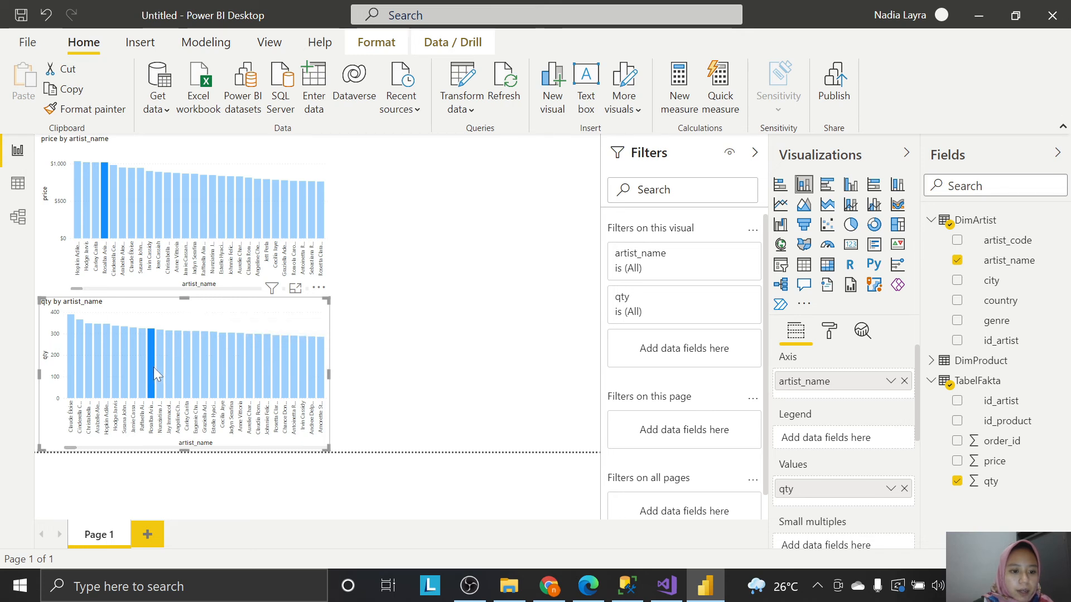
pyautogui.moveTo(150, 372)
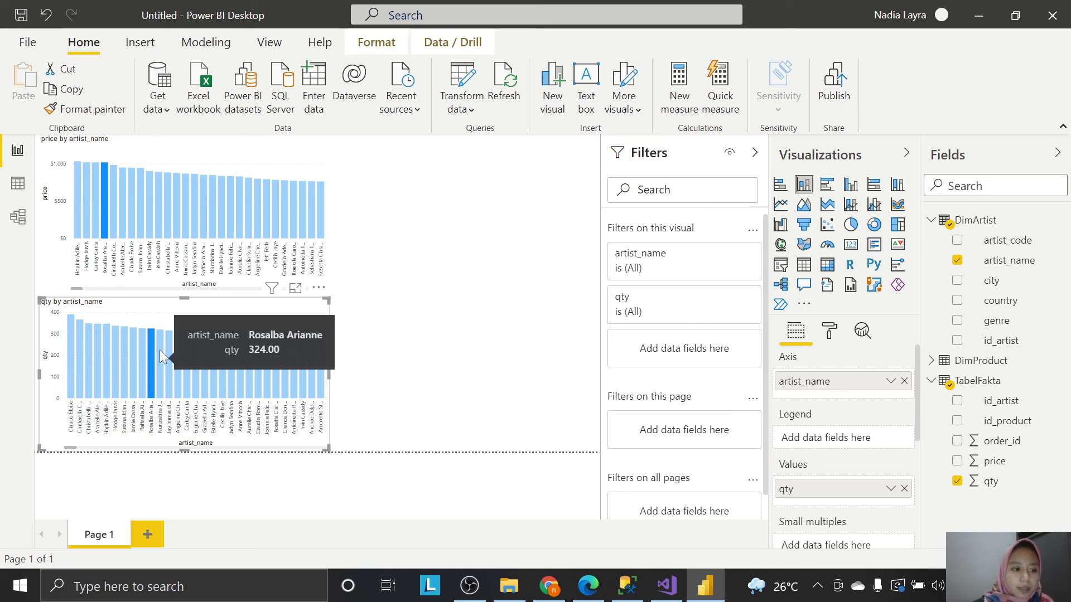
# Following the PDF guide, add a third stacked column chart beside the price by artist_name chart.
pyautogui.hotkey('alt', 'Tab')
pyautogui.scroll(-2, 578, 441)
pyautogui.scroll(-3, 578, 441)
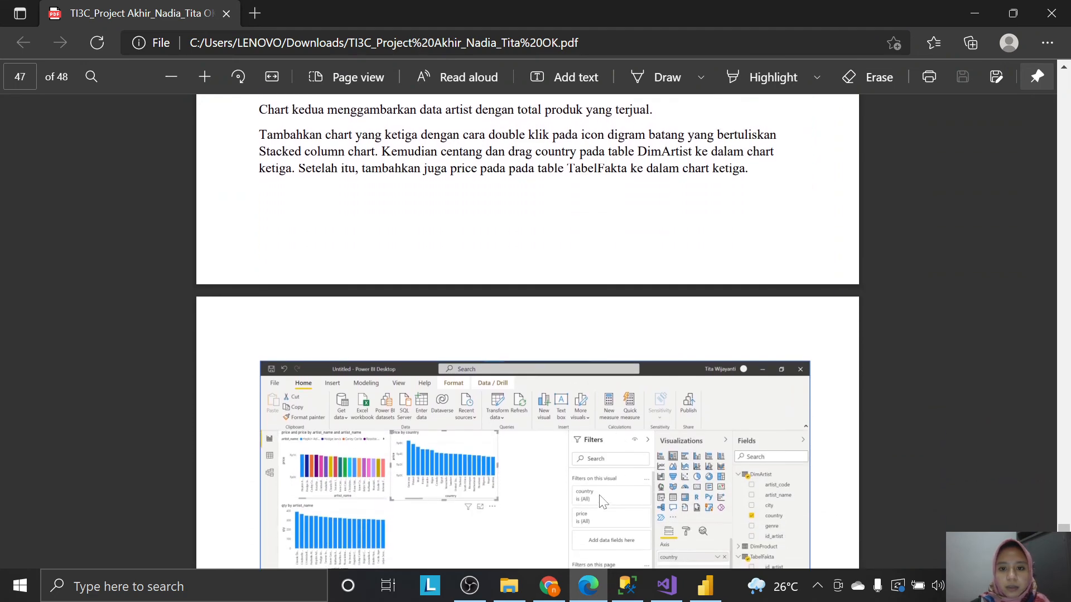
pyautogui.click(706, 586)
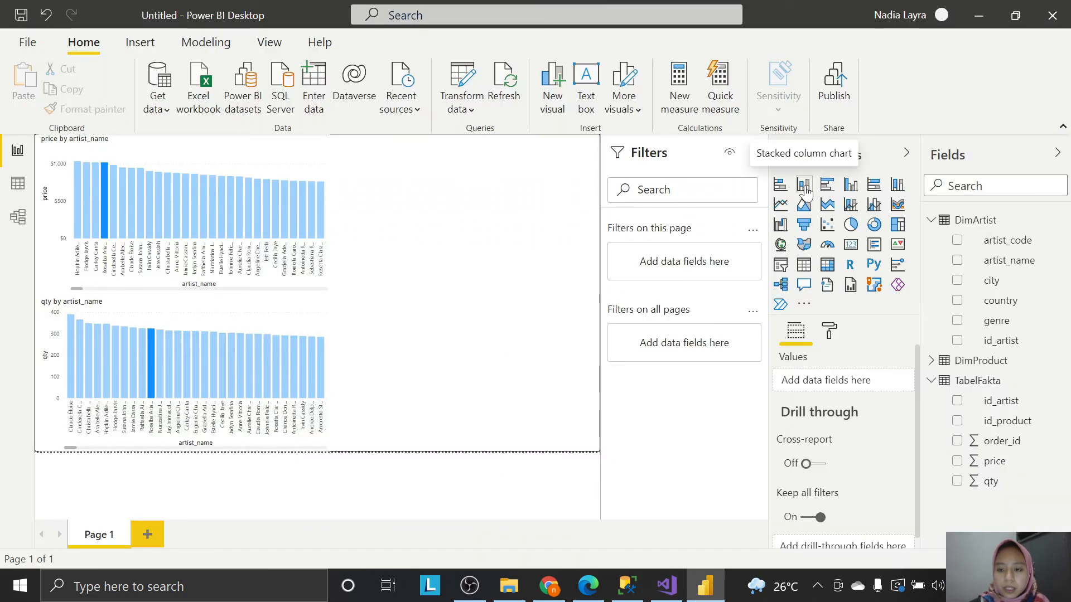
pyautogui.click(805, 190)
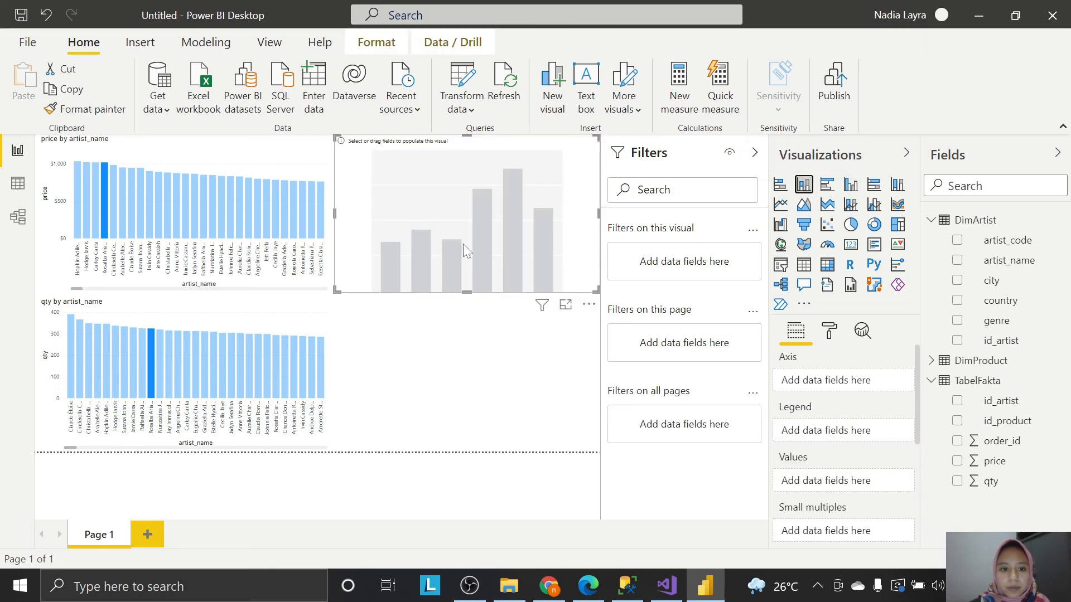
pyautogui.click(497, 347)
# Check the PDF guide and put country from the DimArtist table on the third chart's axis.
pyautogui.click(588, 586)
pyautogui.scroll(-1, 657, 370)
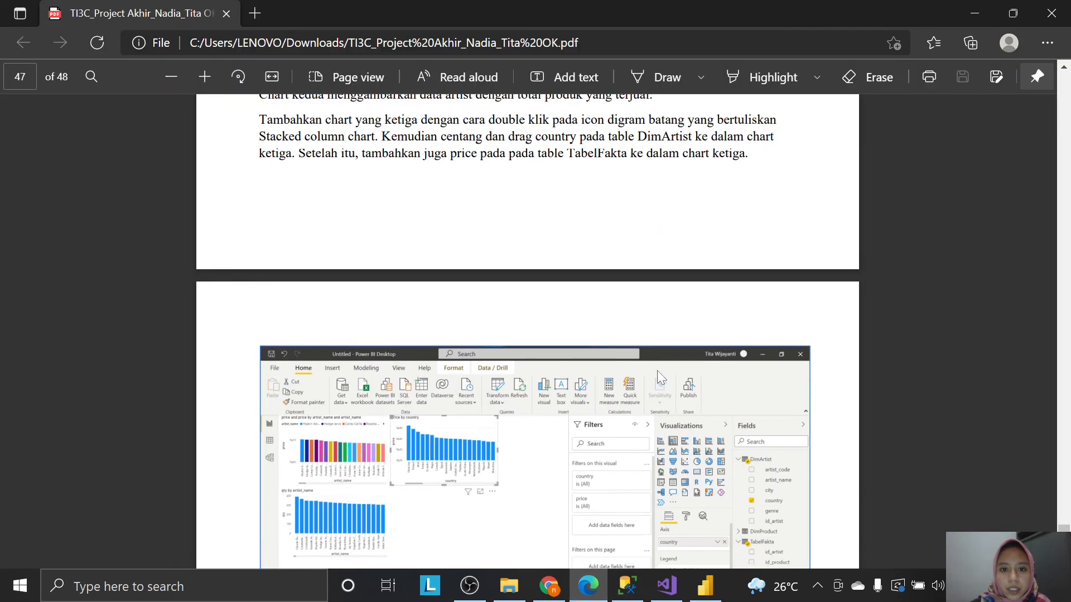
pyautogui.scroll(-1, 668, 393)
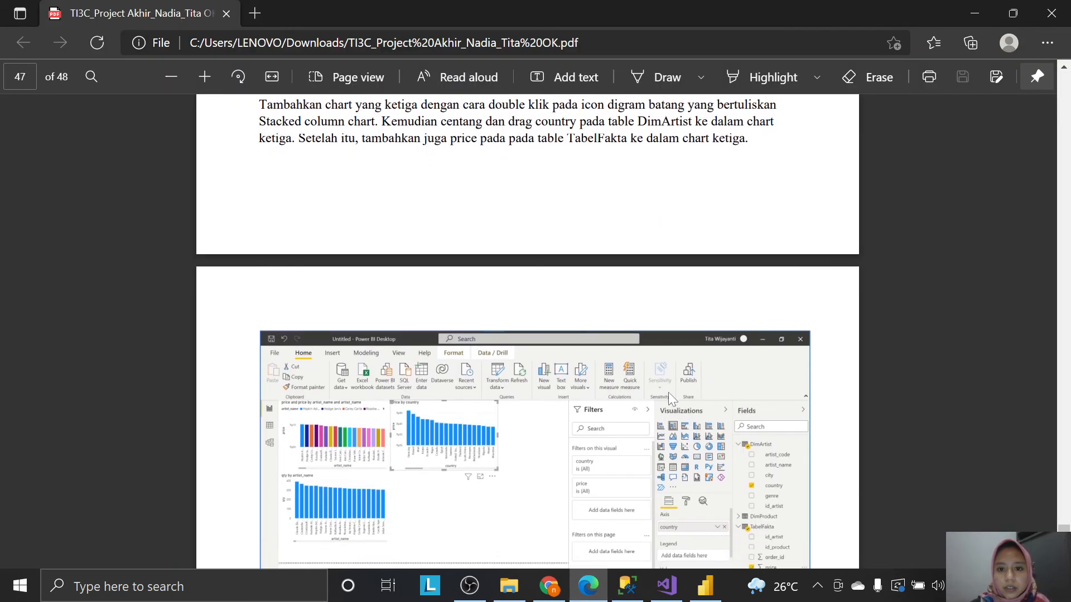
pyautogui.click(705, 585)
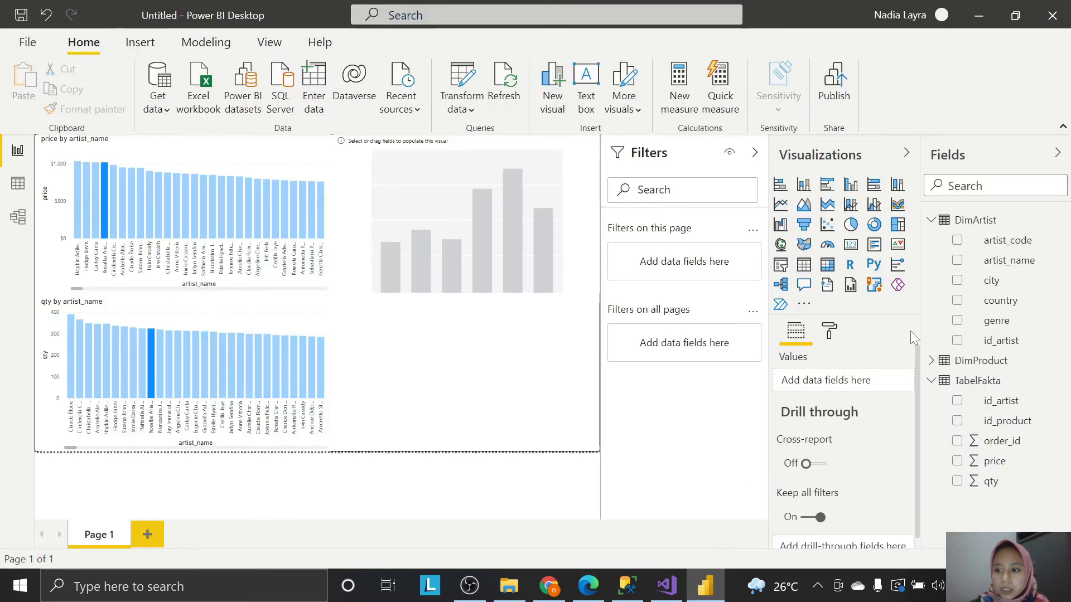
pyautogui.moveTo(1004, 308); pyautogui.dragTo(477, 239)
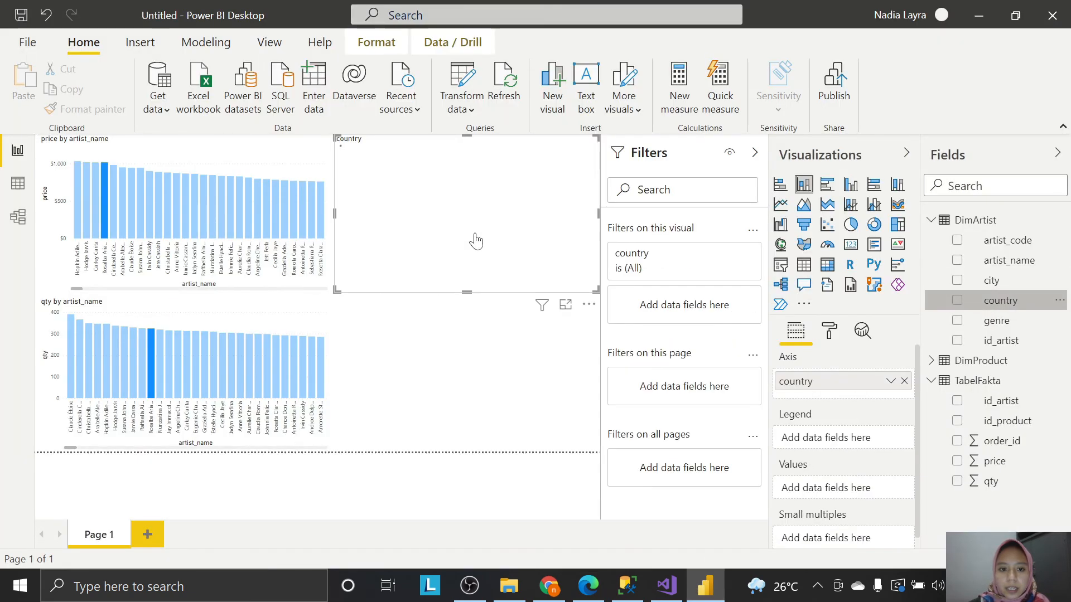
# Following the PDF guide, add price from TabelFakta to the third chart's values and highlight Egypt's bar.
pyautogui.hotkey('alt', 'Tab')
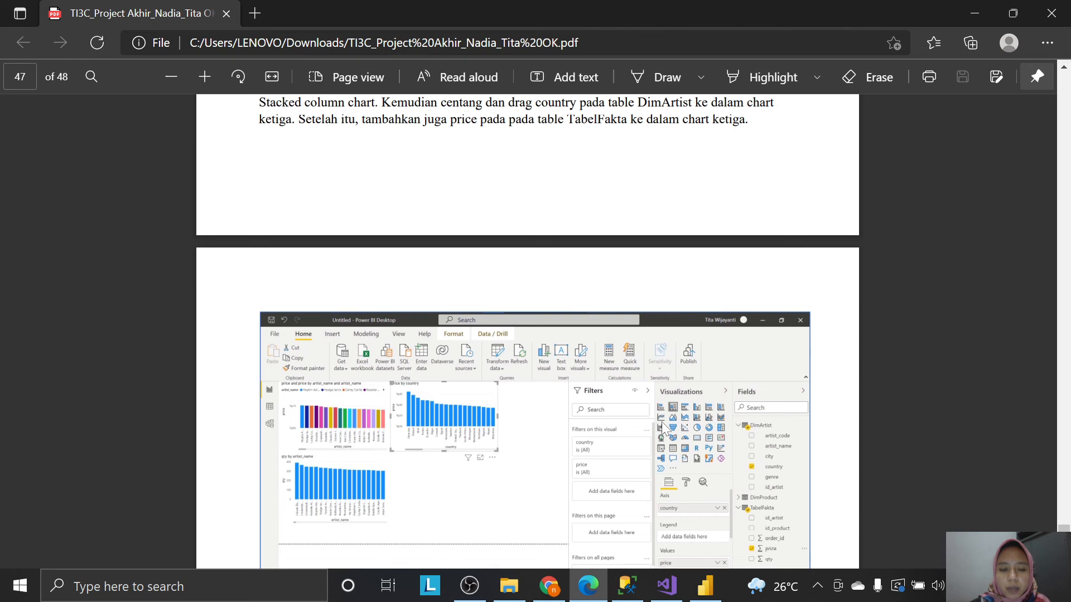
pyautogui.scroll(-1, 666, 432)
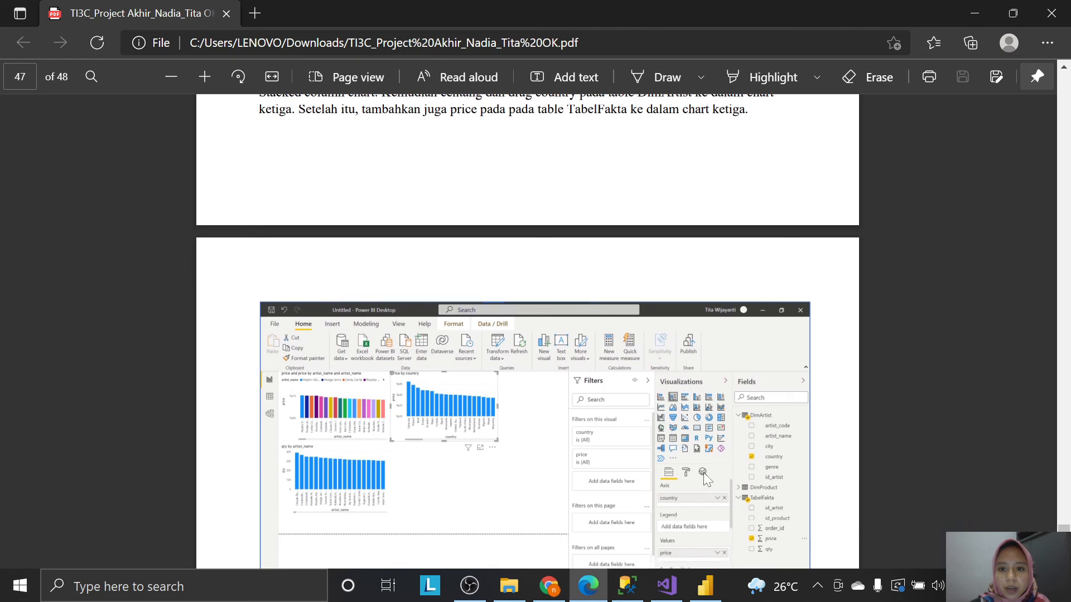
pyautogui.click(701, 595)
pyautogui.moveTo(987, 460); pyautogui.dragTo(474, 230)
pyautogui.click(430, 222)
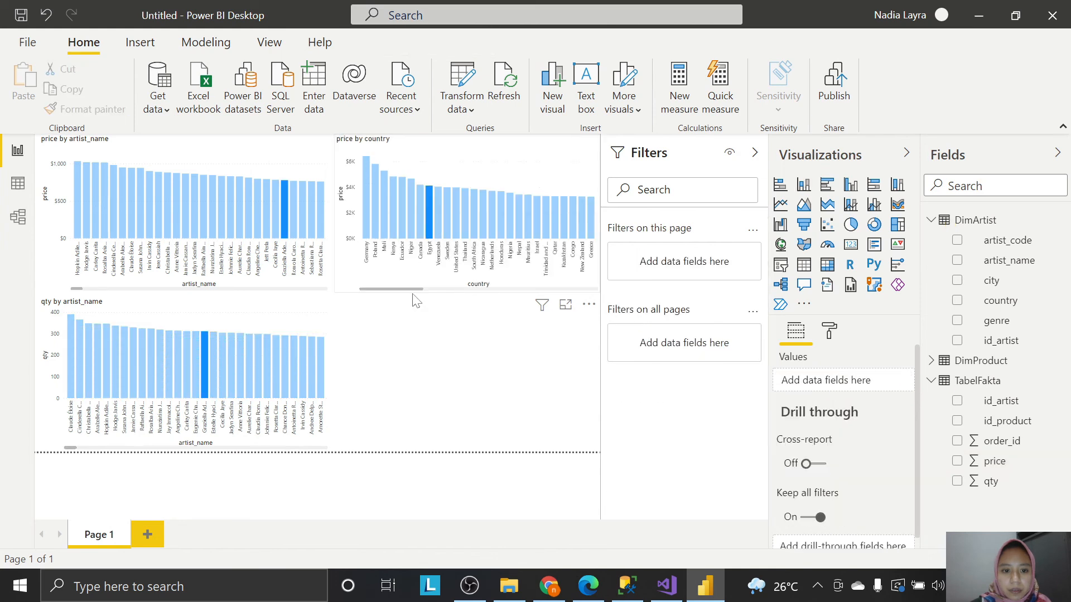
# Highlight Sweden's bar in the price by country chart and check the PDF guide's example of selecting one country.
pyautogui.click(421, 343)
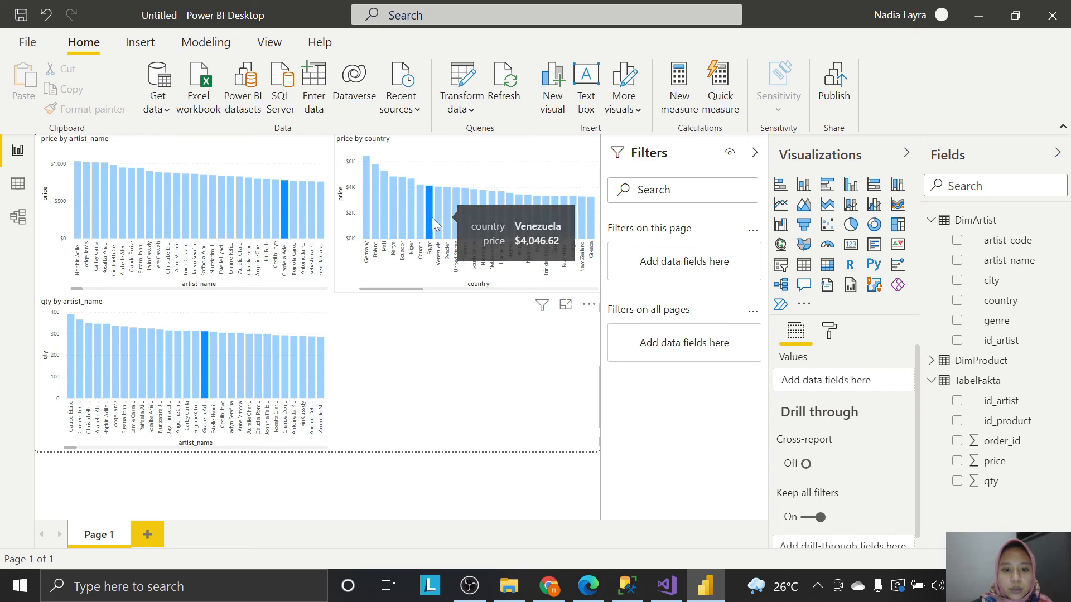
pyautogui.click(447, 219)
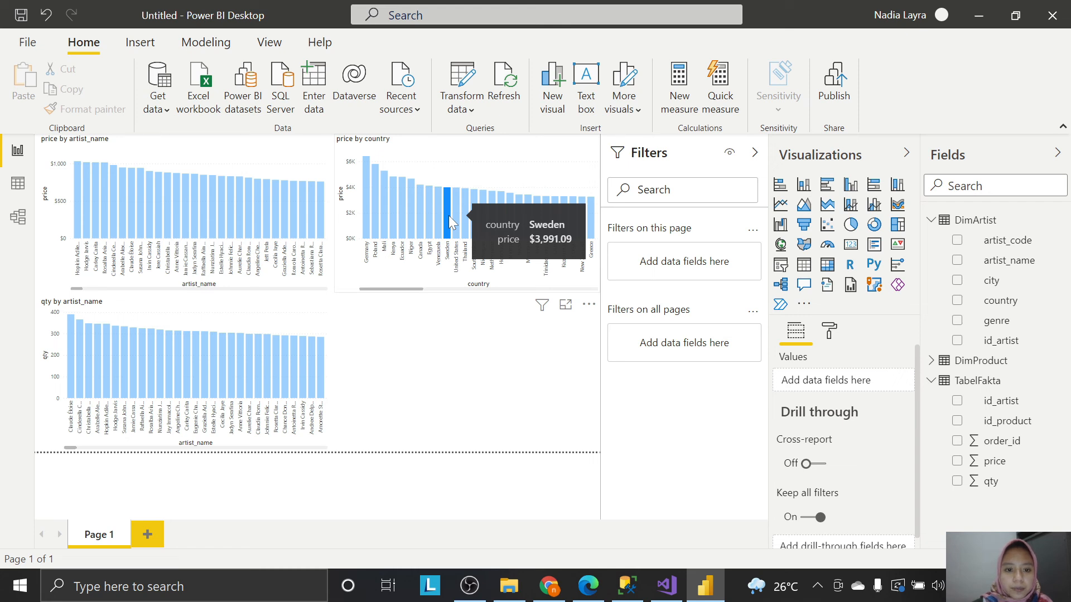
pyautogui.hotkey('alt', 'Tab')
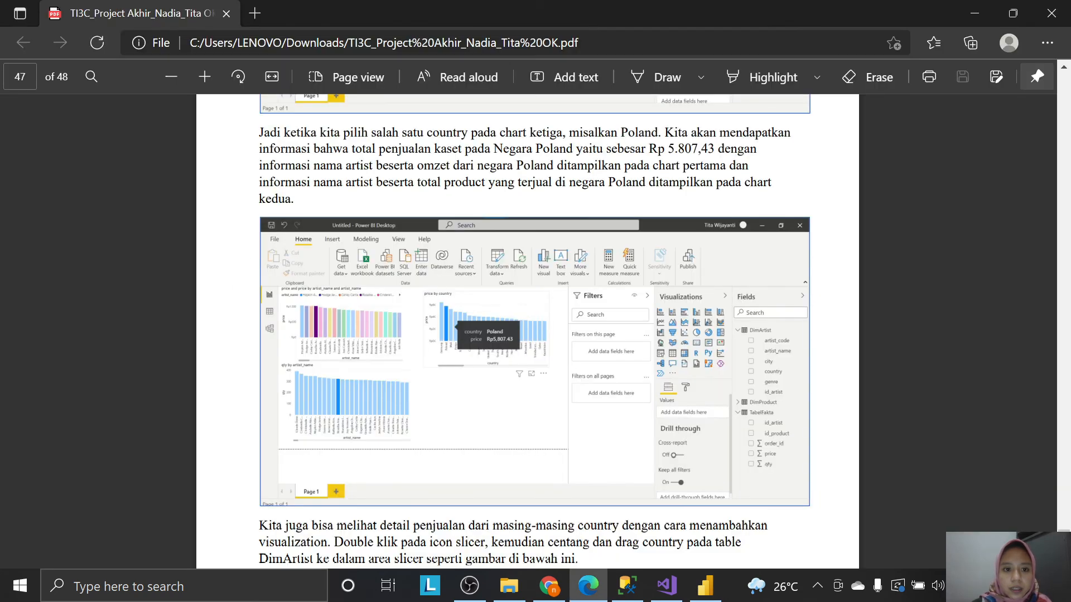
pyautogui.hotkey('alt', 'Tab')
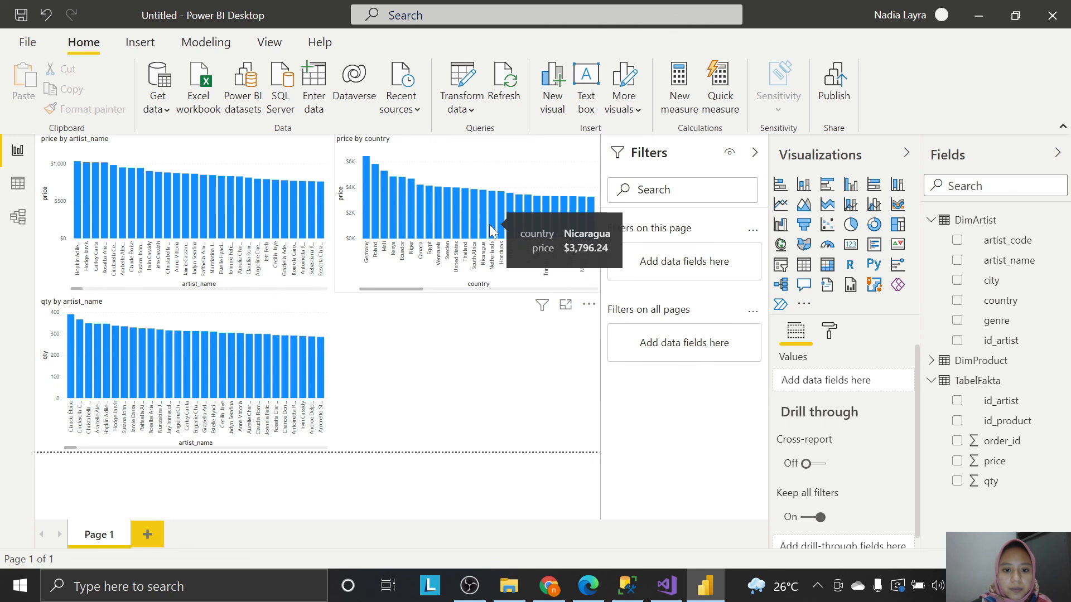
# Highlight Kenya in the price by country chart and look through both artist_name charts for its artists' highlighted bars.
pyautogui.click(391, 220)
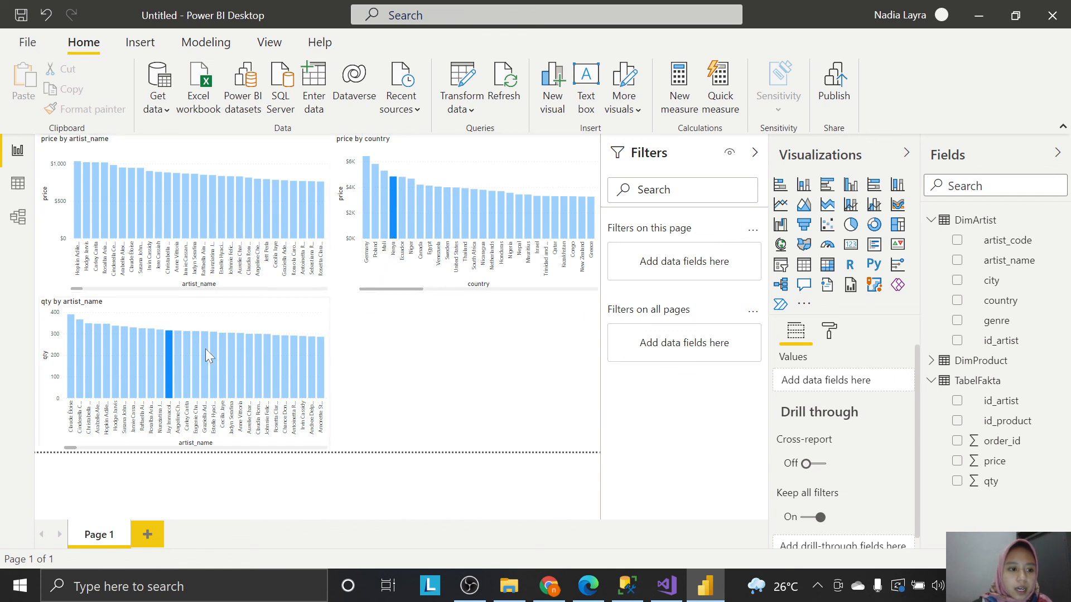
pyautogui.scroll(-5, 196, 222)
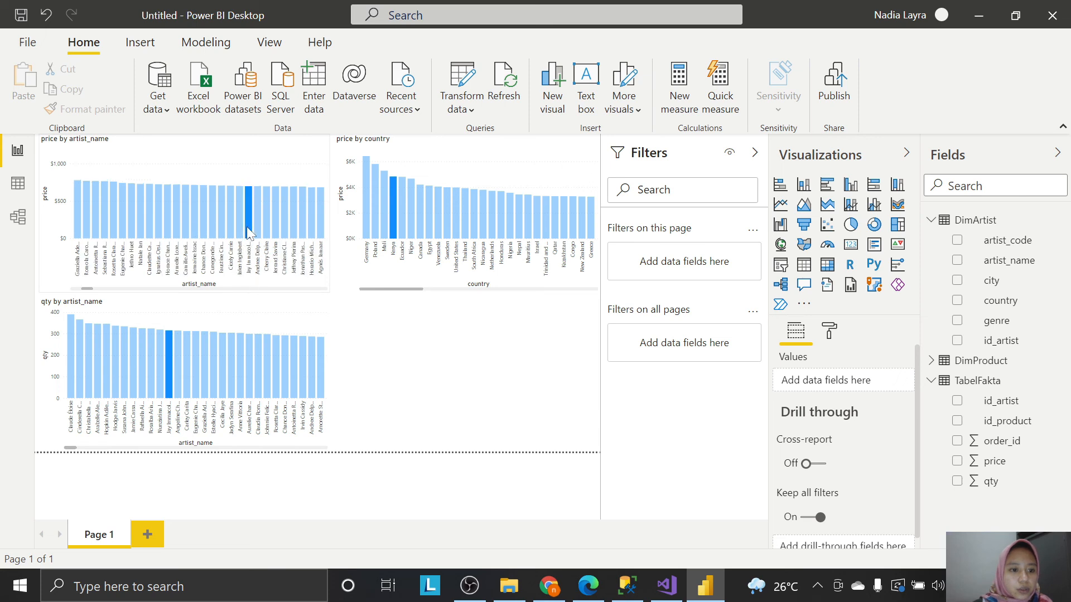
pyautogui.moveTo(249, 233)
pyautogui.scroll(-4, 249, 233)
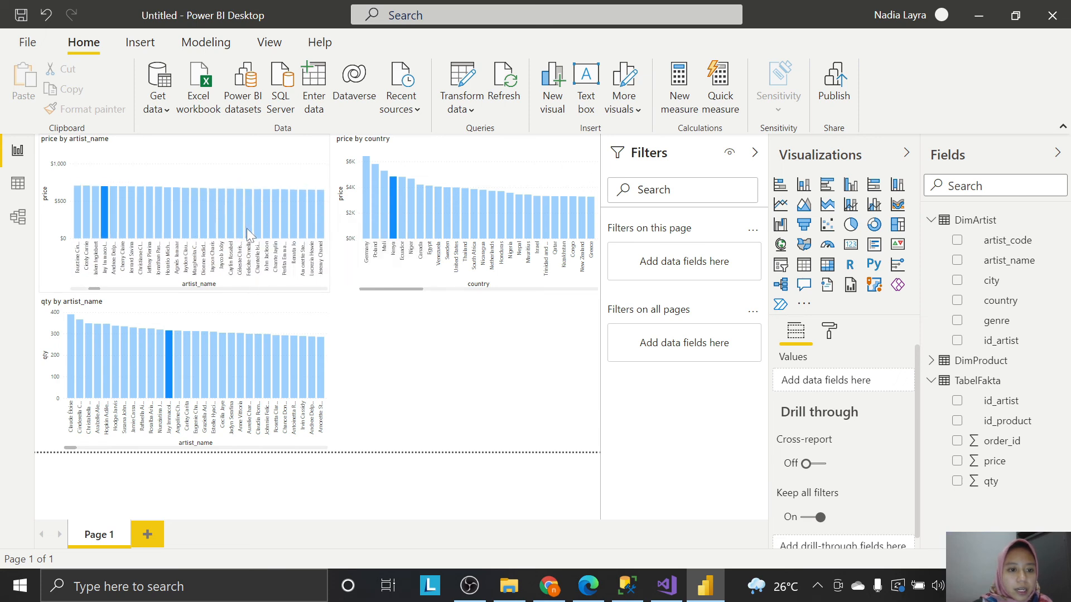
pyautogui.scroll(-1, 248, 233)
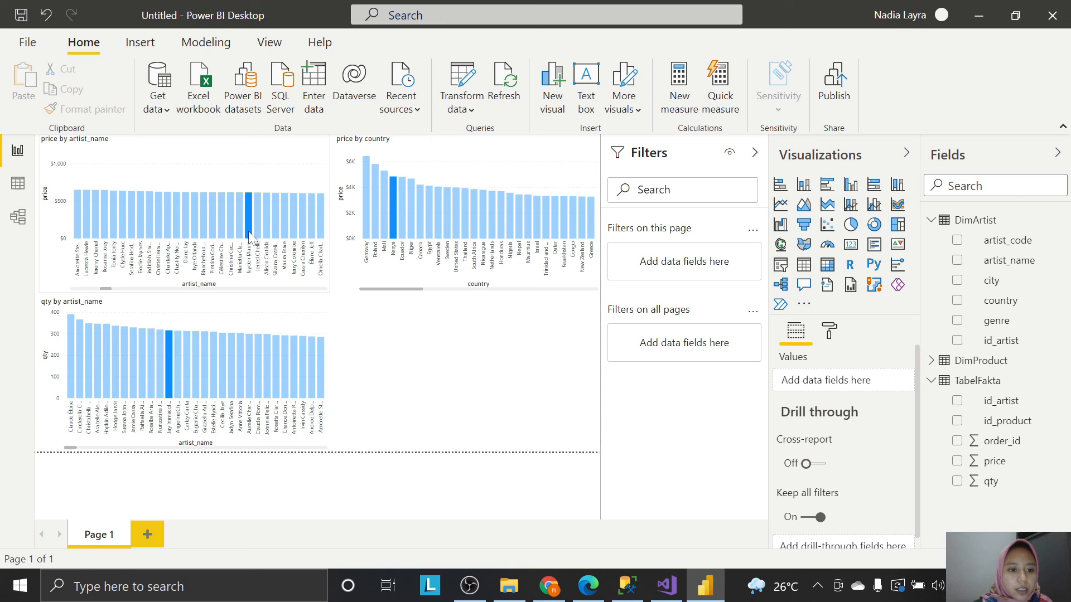
pyautogui.scroll(-5, 244, 223)
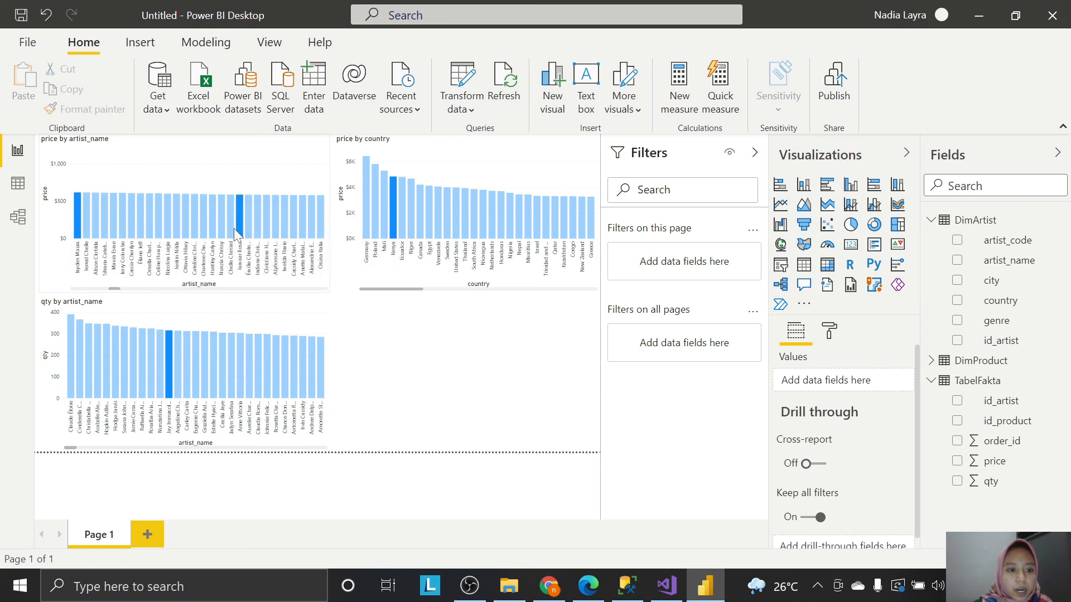
pyautogui.scroll(-5, 241, 225)
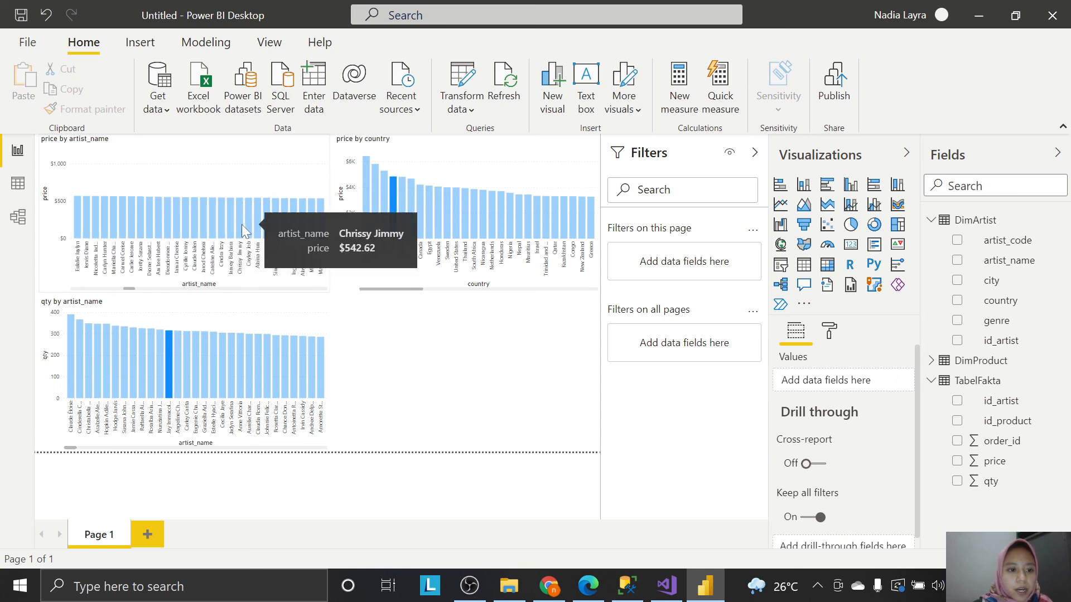
pyautogui.scroll(-5, 252, 247)
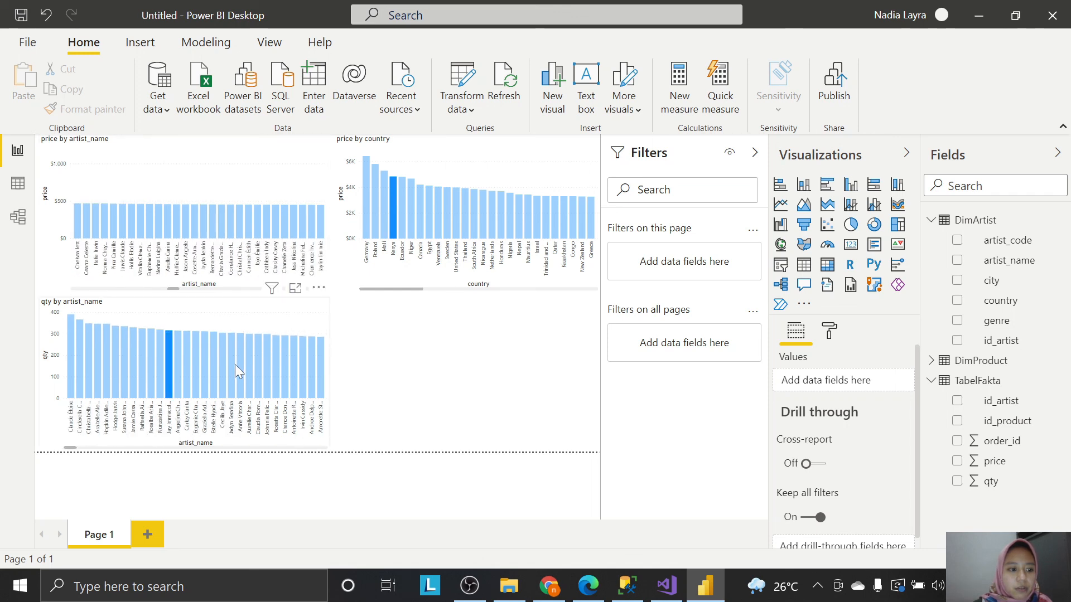
pyautogui.scroll(-10, 235, 366)
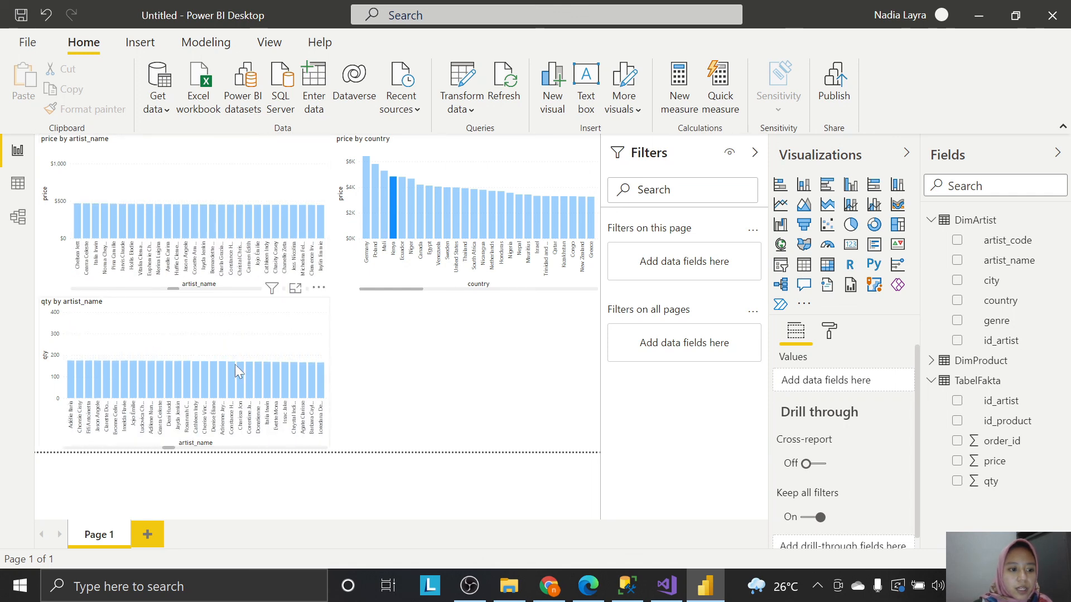
pyautogui.scroll(-10, 235, 364)
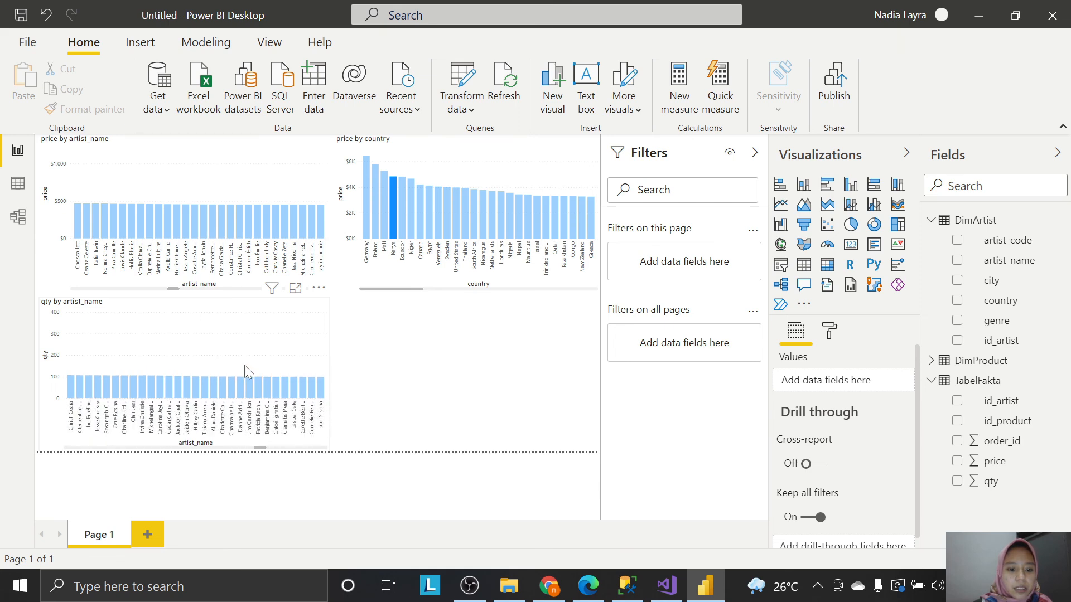
# Following the PDF guide, add a slicer below the price by country chart and fill it with country from DimArtist.
pyautogui.click(588, 586)
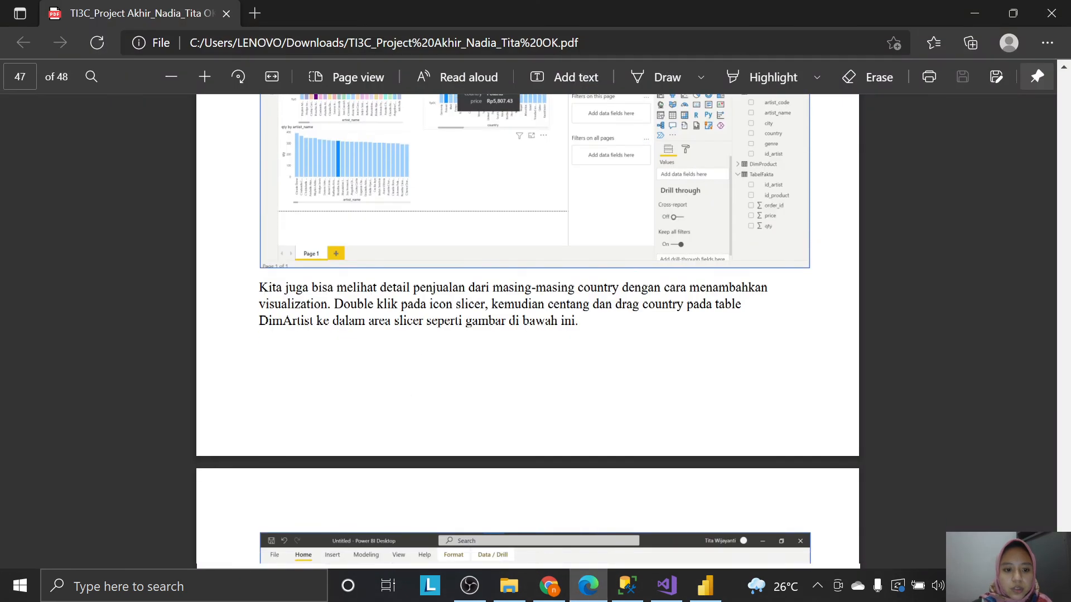
pyautogui.scroll(-1, 528, 331)
pyautogui.scroll(-2, 560, 338)
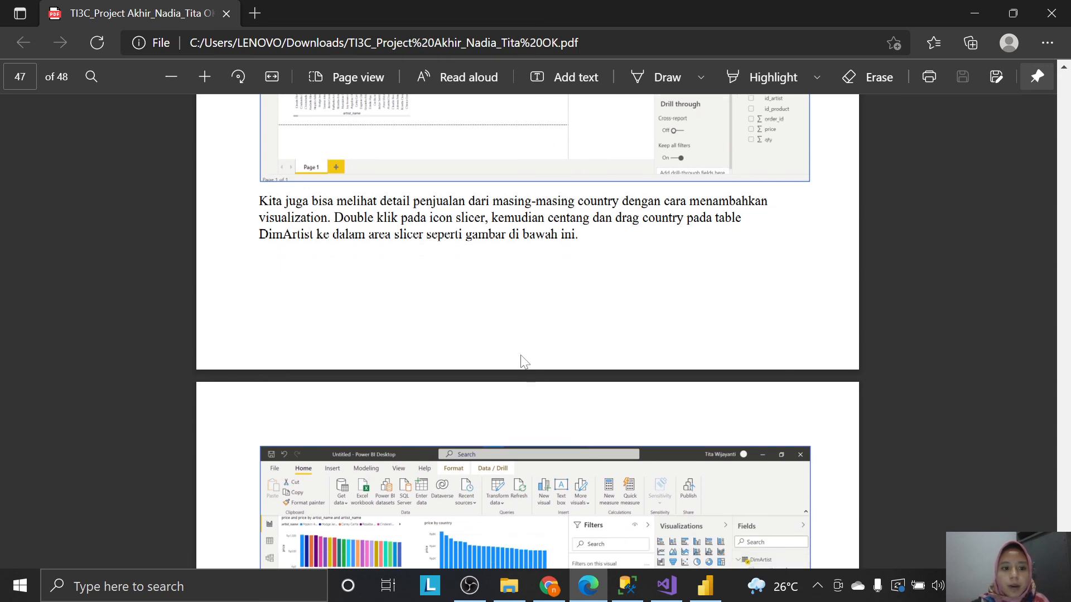
pyautogui.scroll(-1, 579, 362)
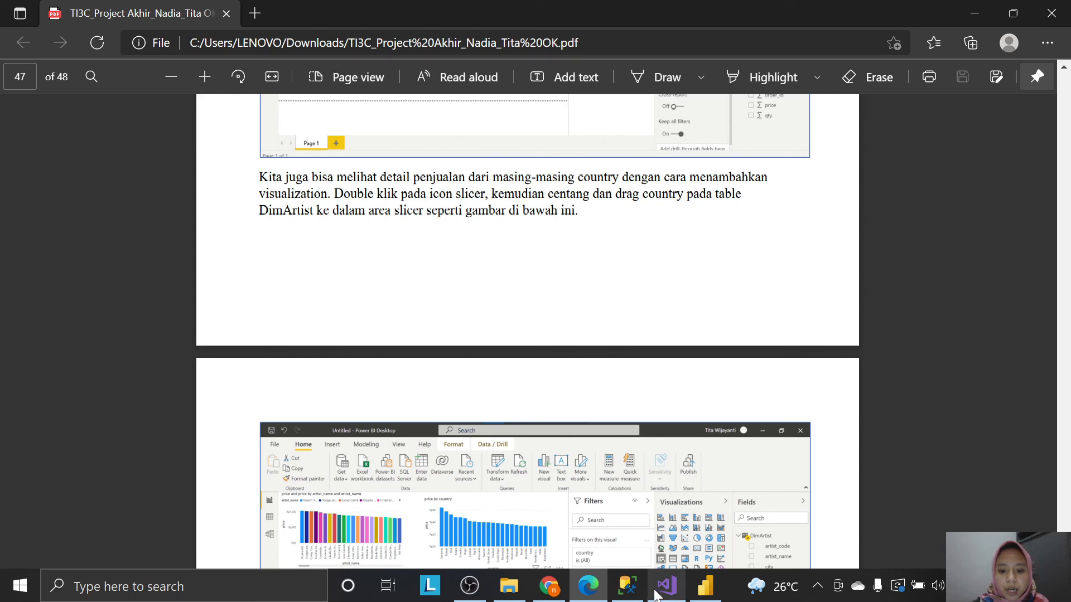
pyautogui.click(700, 592)
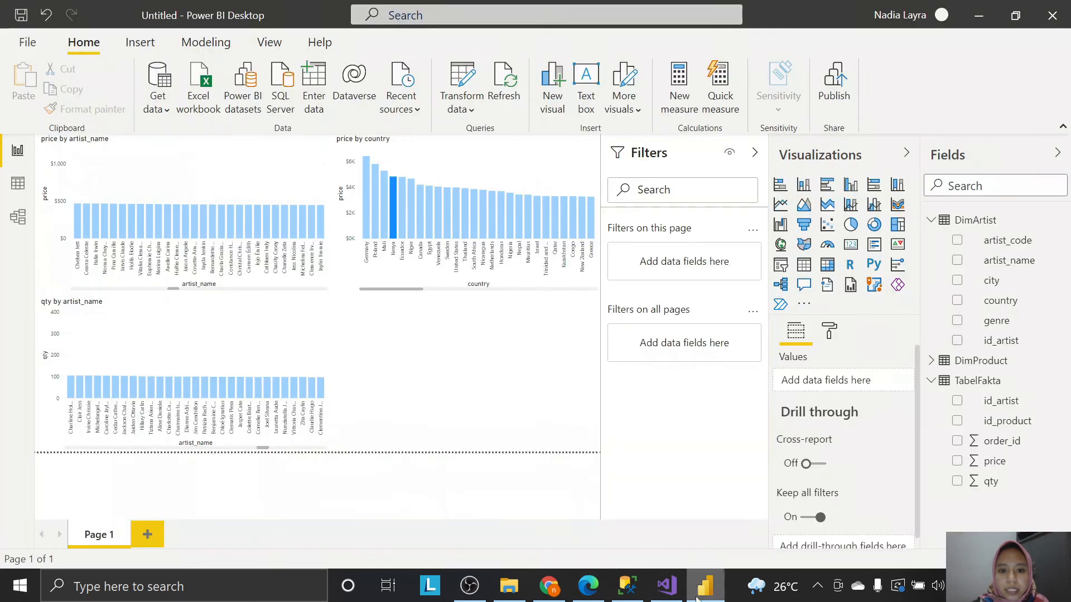
pyautogui.click(461, 310)
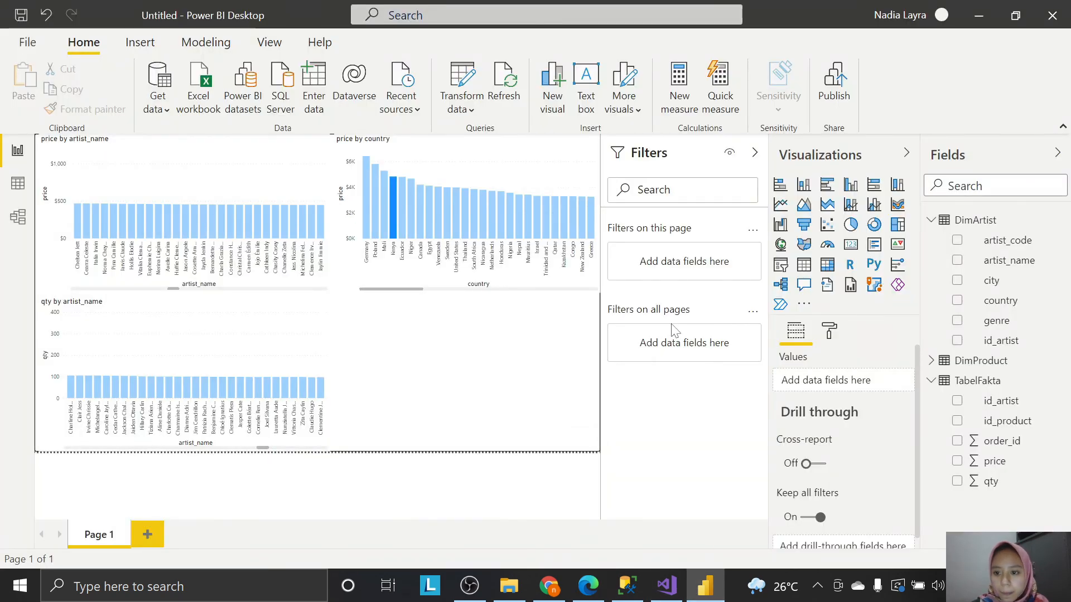
pyautogui.click(780, 264)
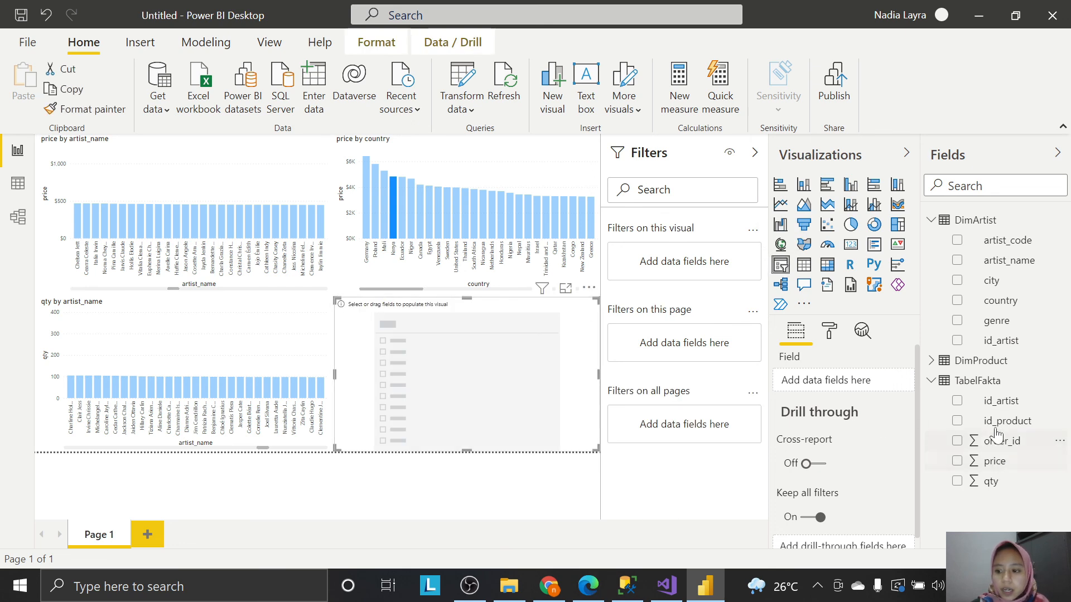
pyautogui.moveTo(1024, 305); pyautogui.dragTo(482, 369)
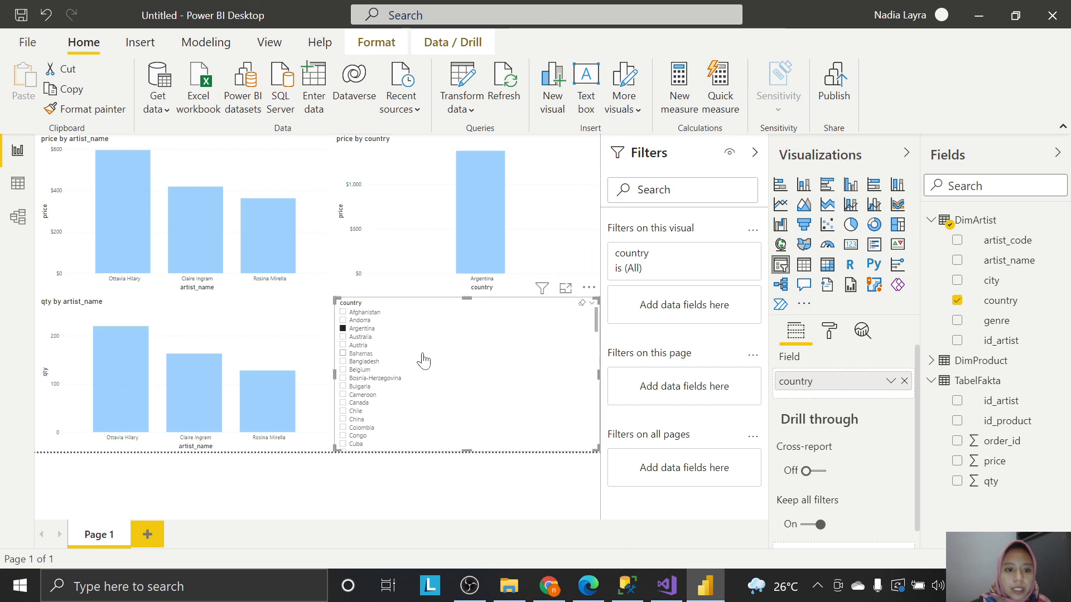
# Filter the report to Argentina with the country slicer, inspect its artists' price and qty bars, and return to the PDF guide.
pyautogui.click(372, 332)
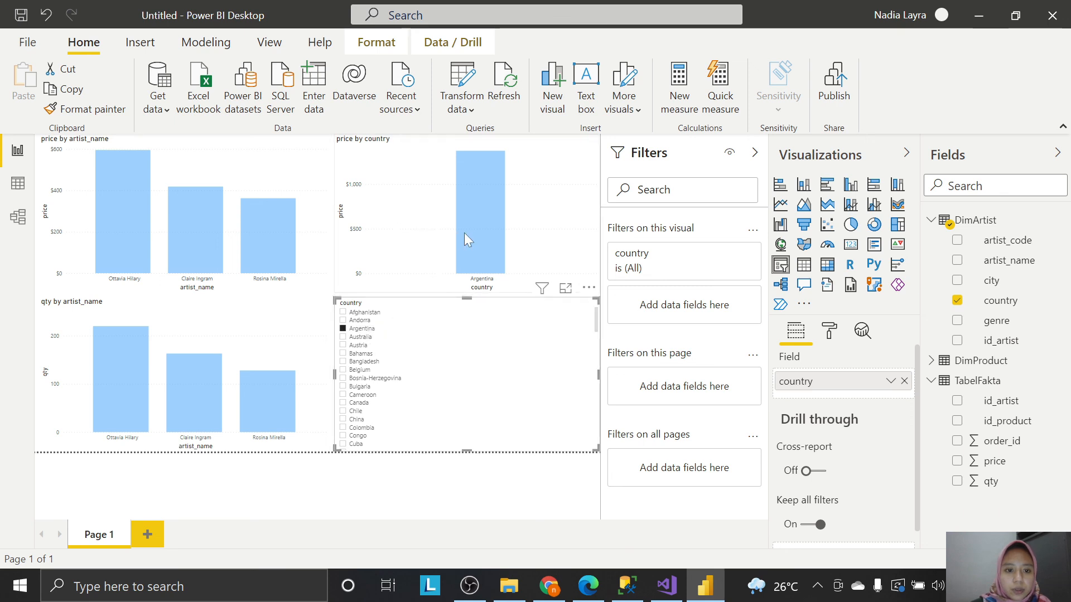
pyautogui.moveTo(488, 218)
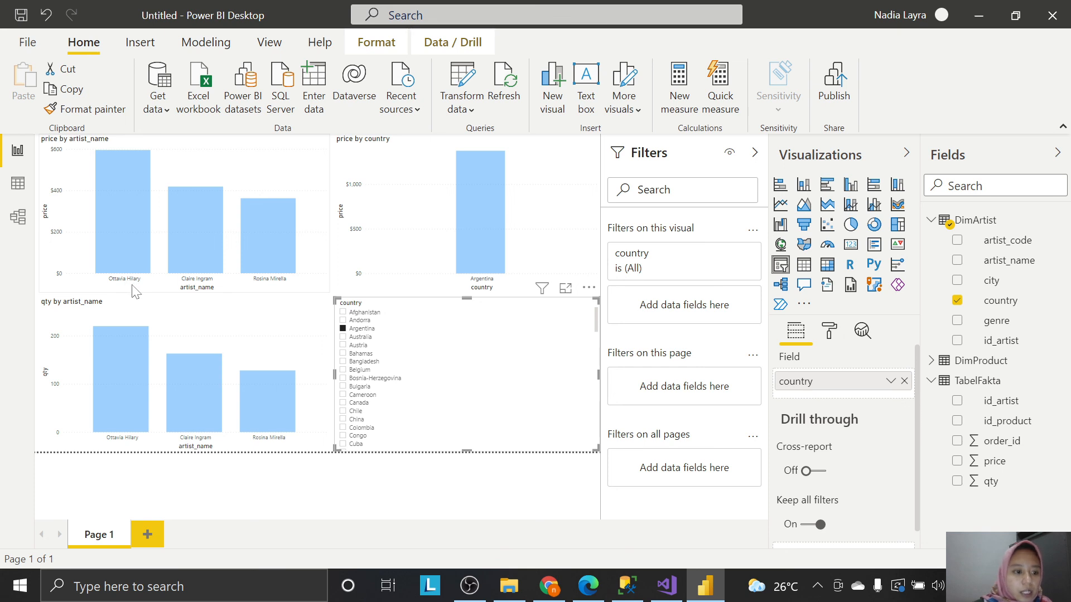
pyautogui.moveTo(209, 253)
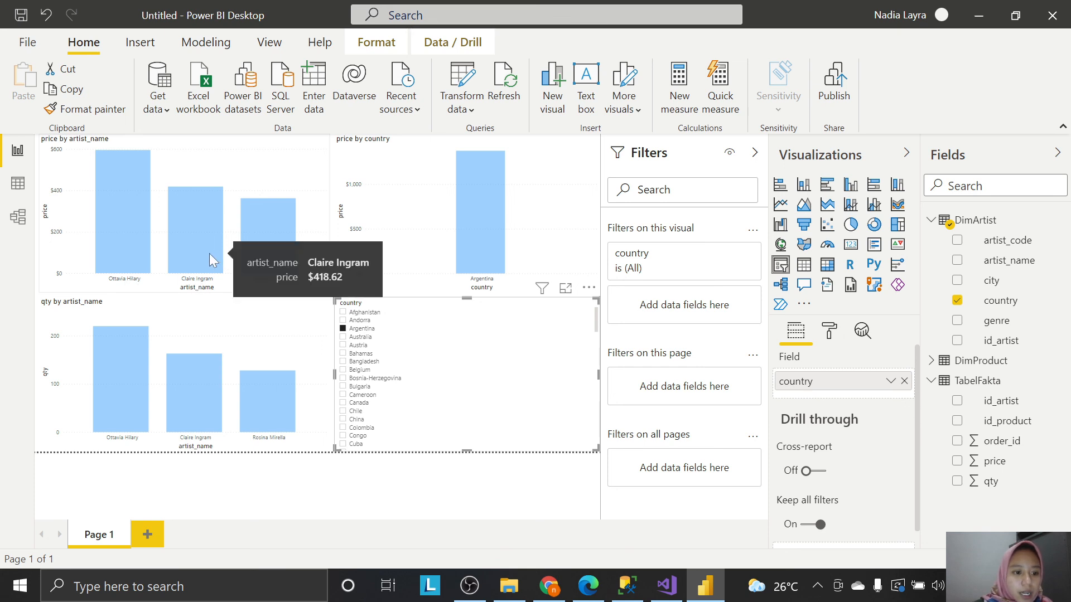
pyautogui.moveTo(263, 254)
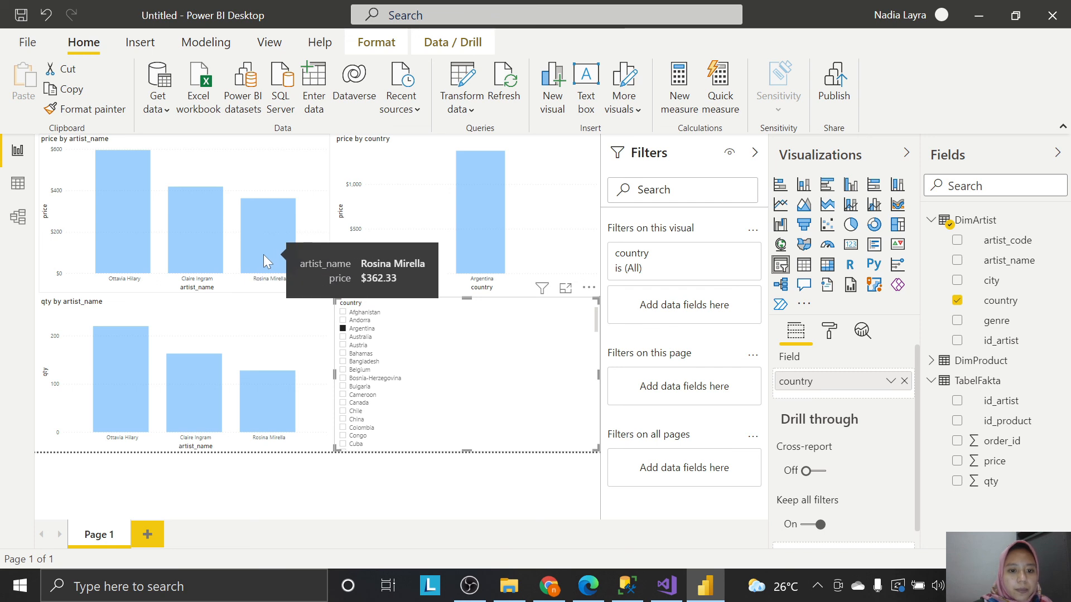
pyautogui.moveTo(113, 199)
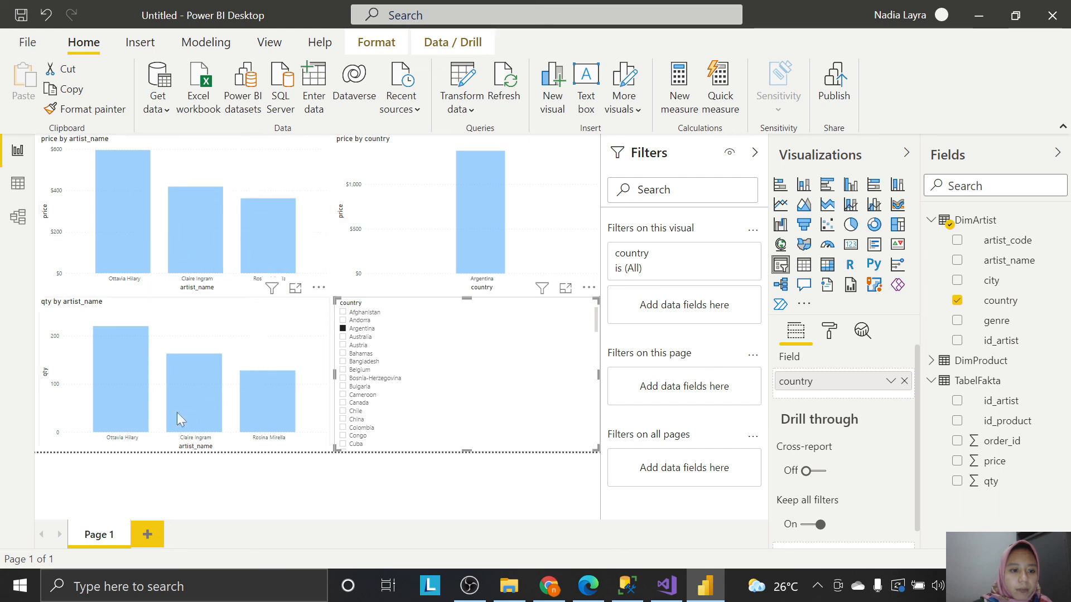
pyautogui.moveTo(129, 391)
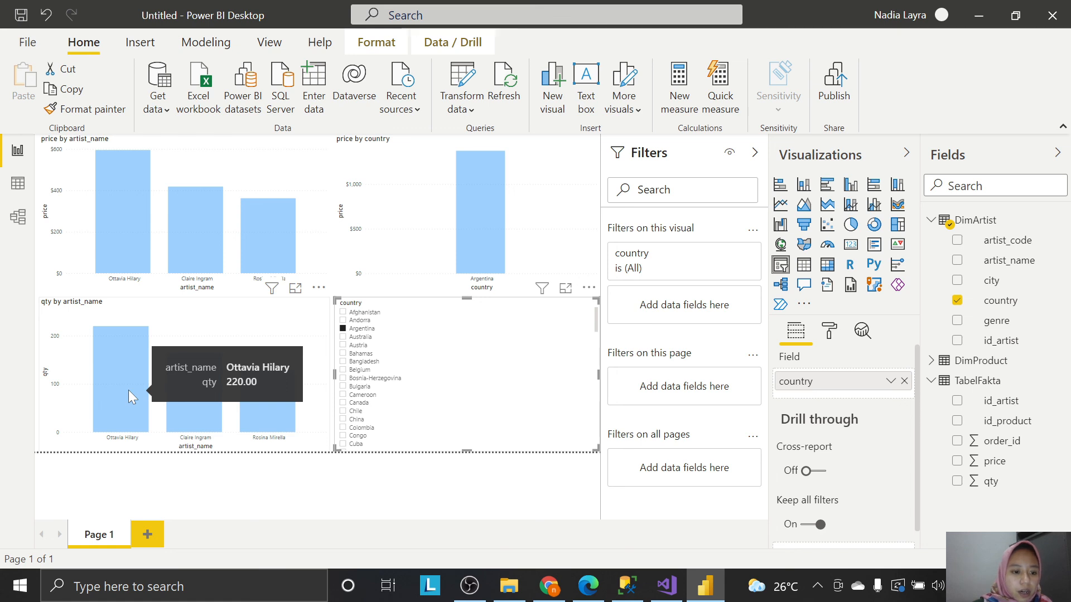
pyautogui.moveTo(255, 406)
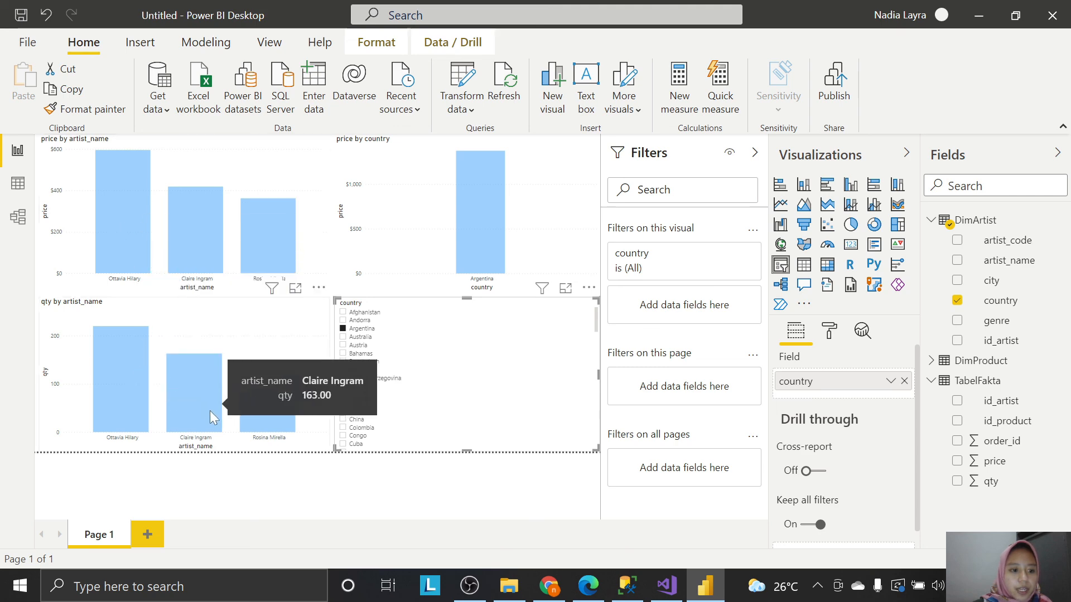
pyautogui.click(588, 585)
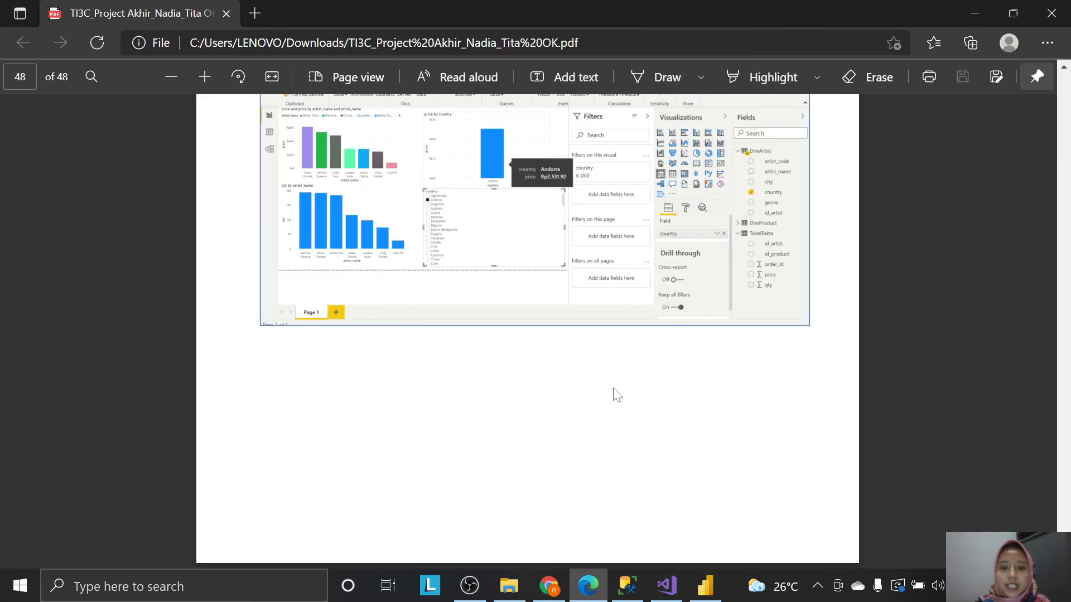